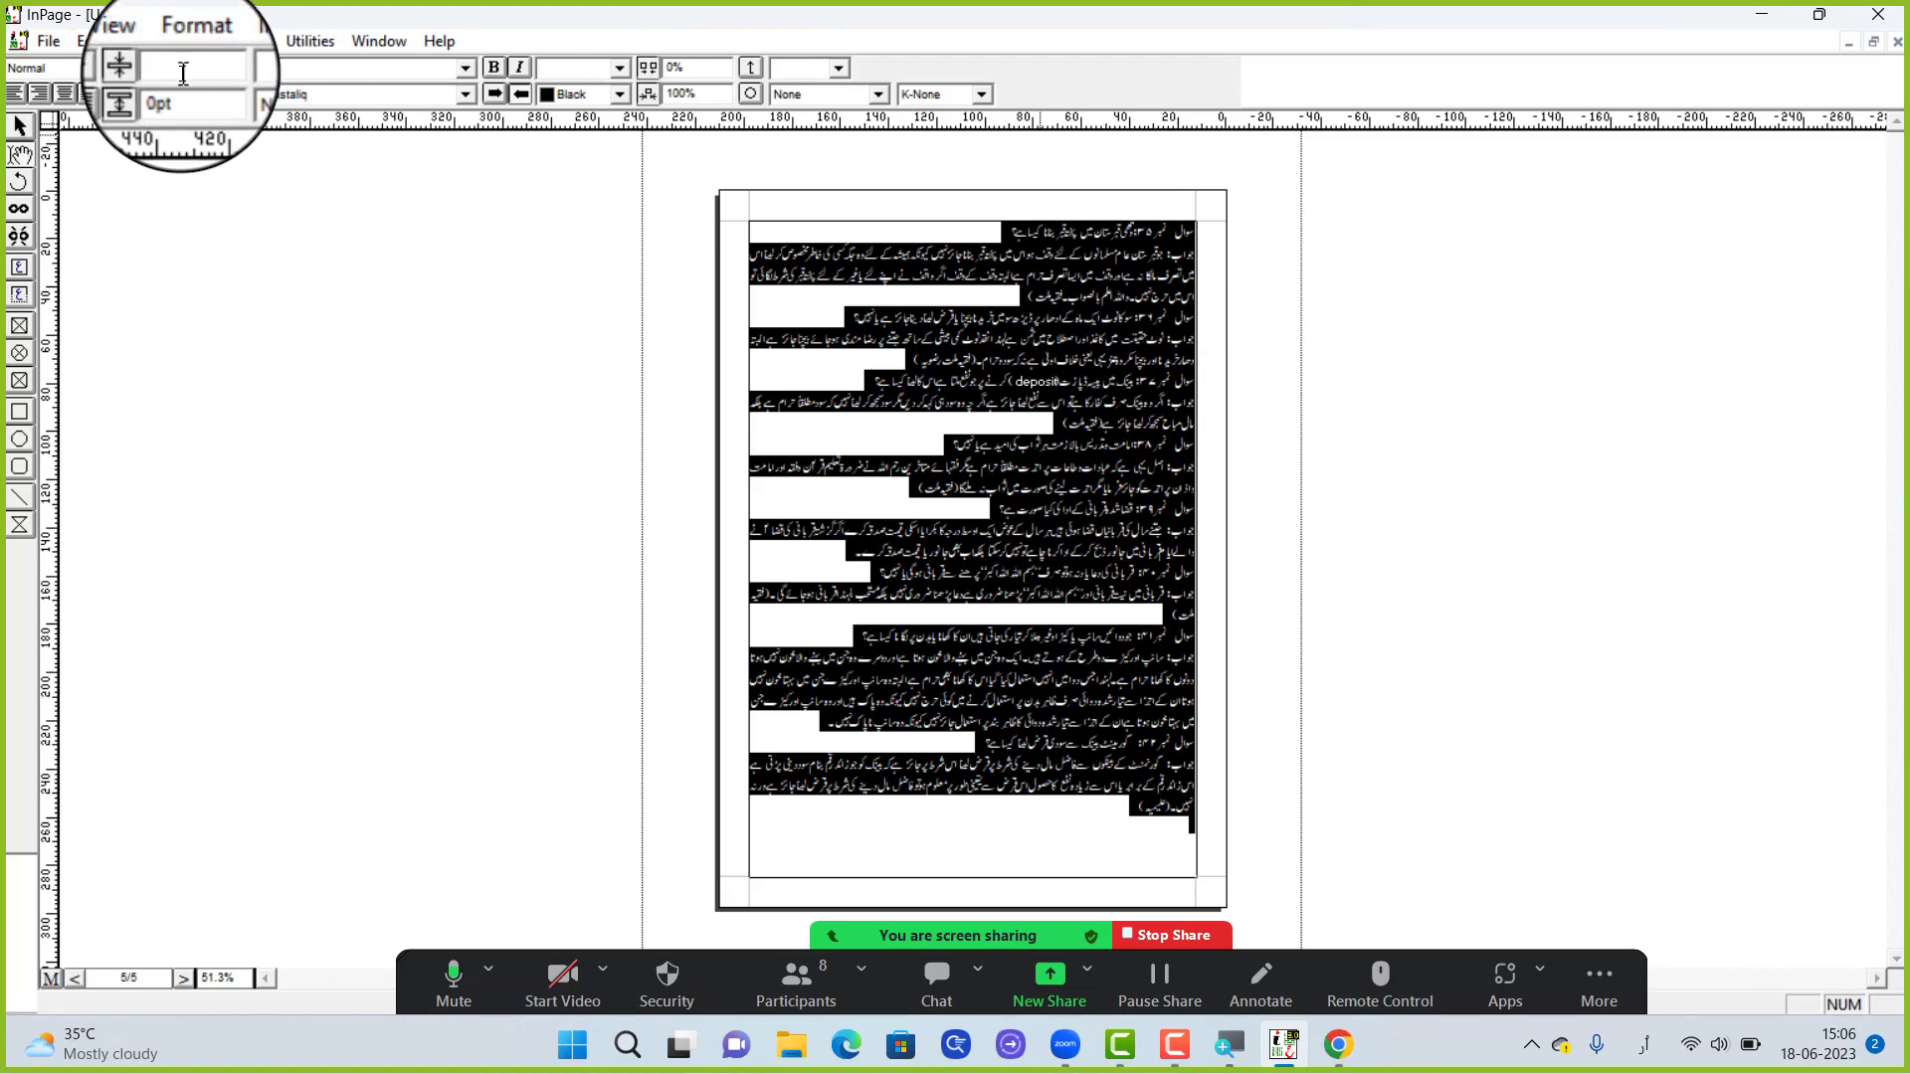
Set the line spacing of all the selected text to 0
key("Return")
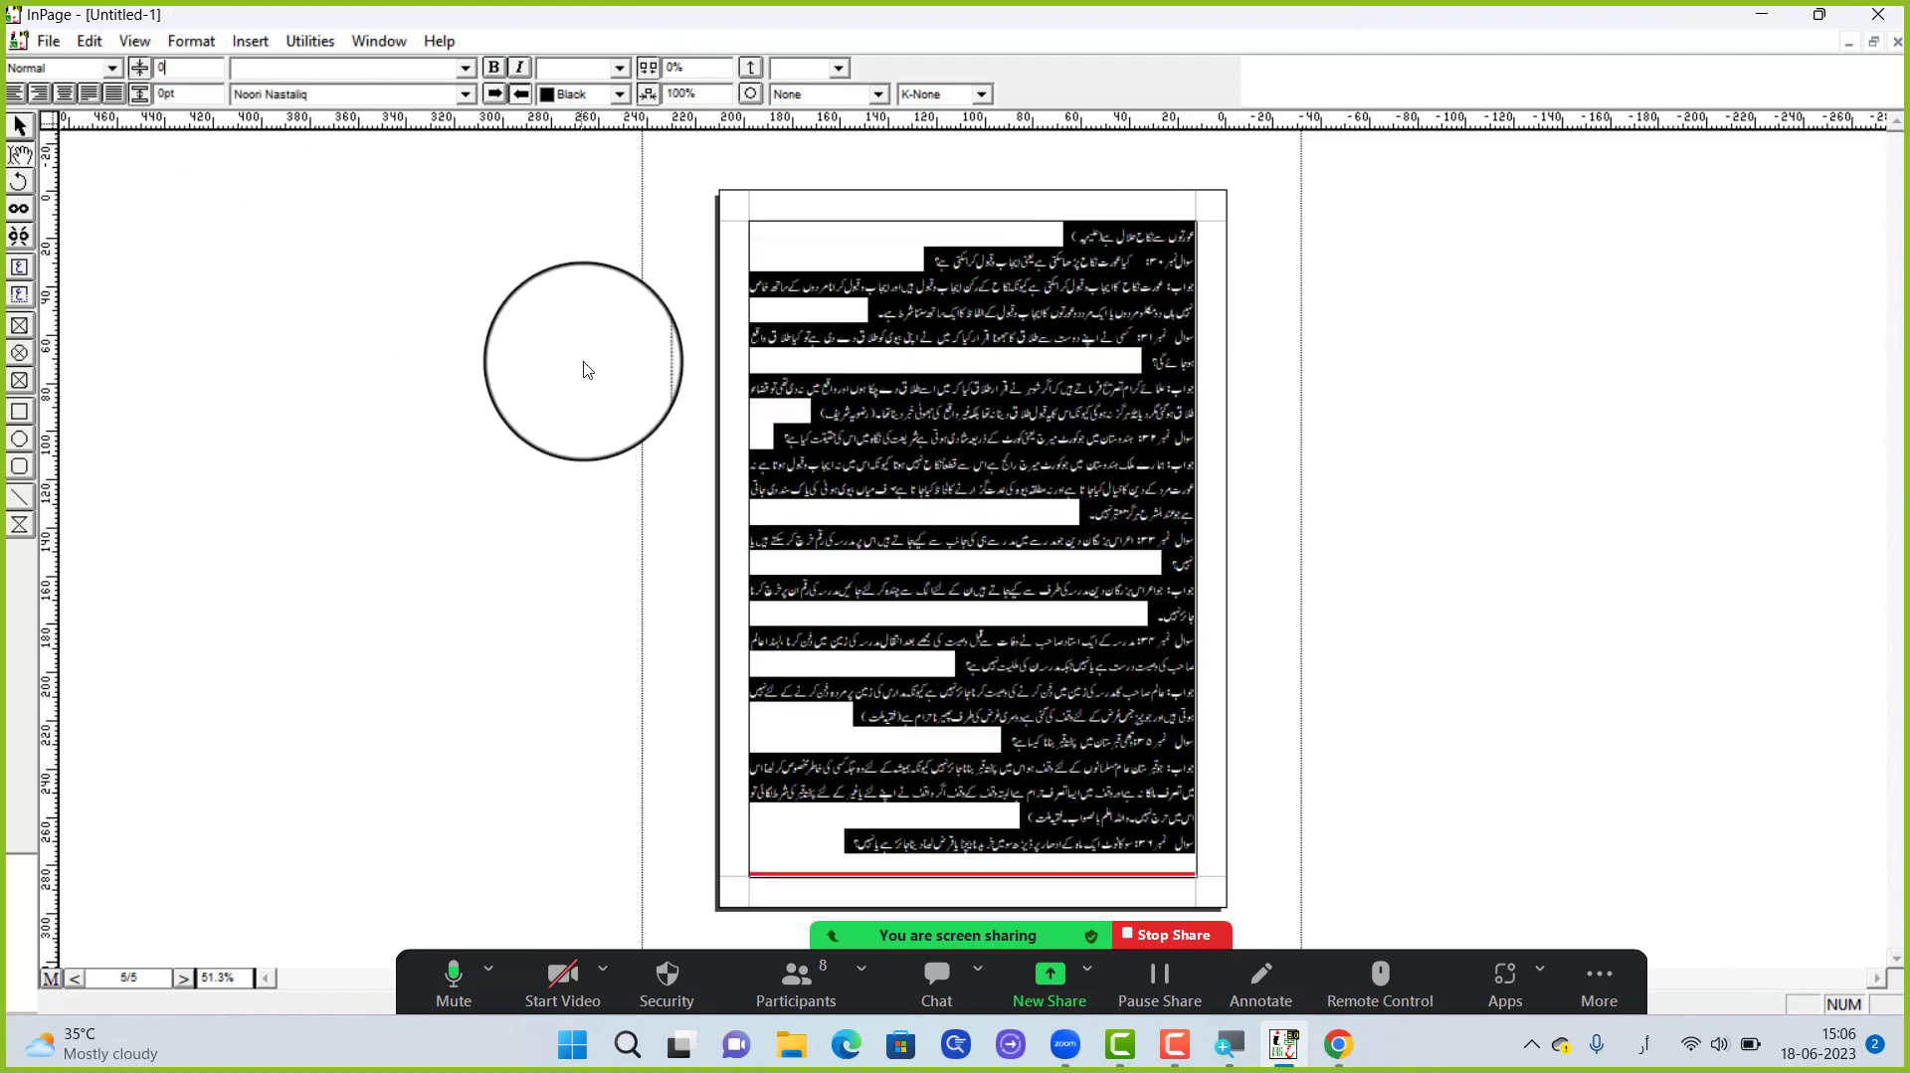
left_click(853, 395)
right_click(919, 399)
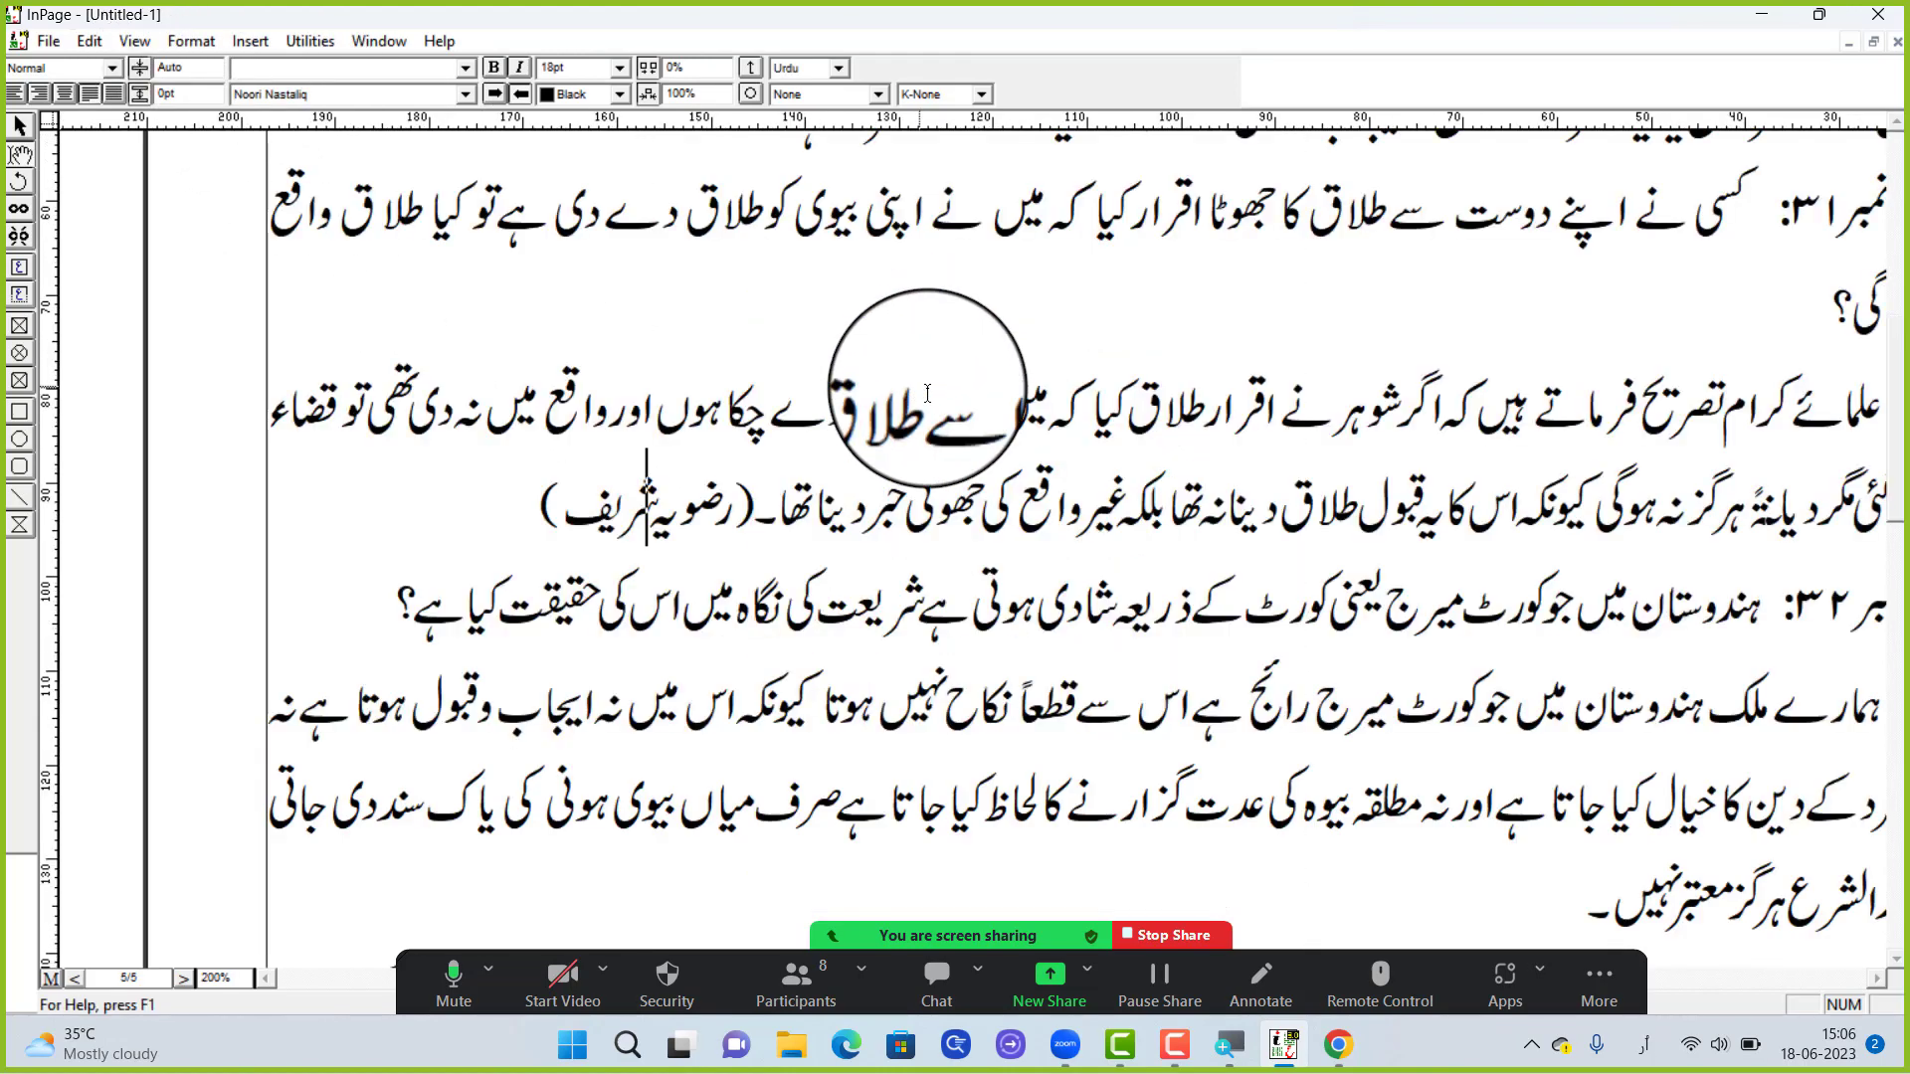
right_click(956, 368)
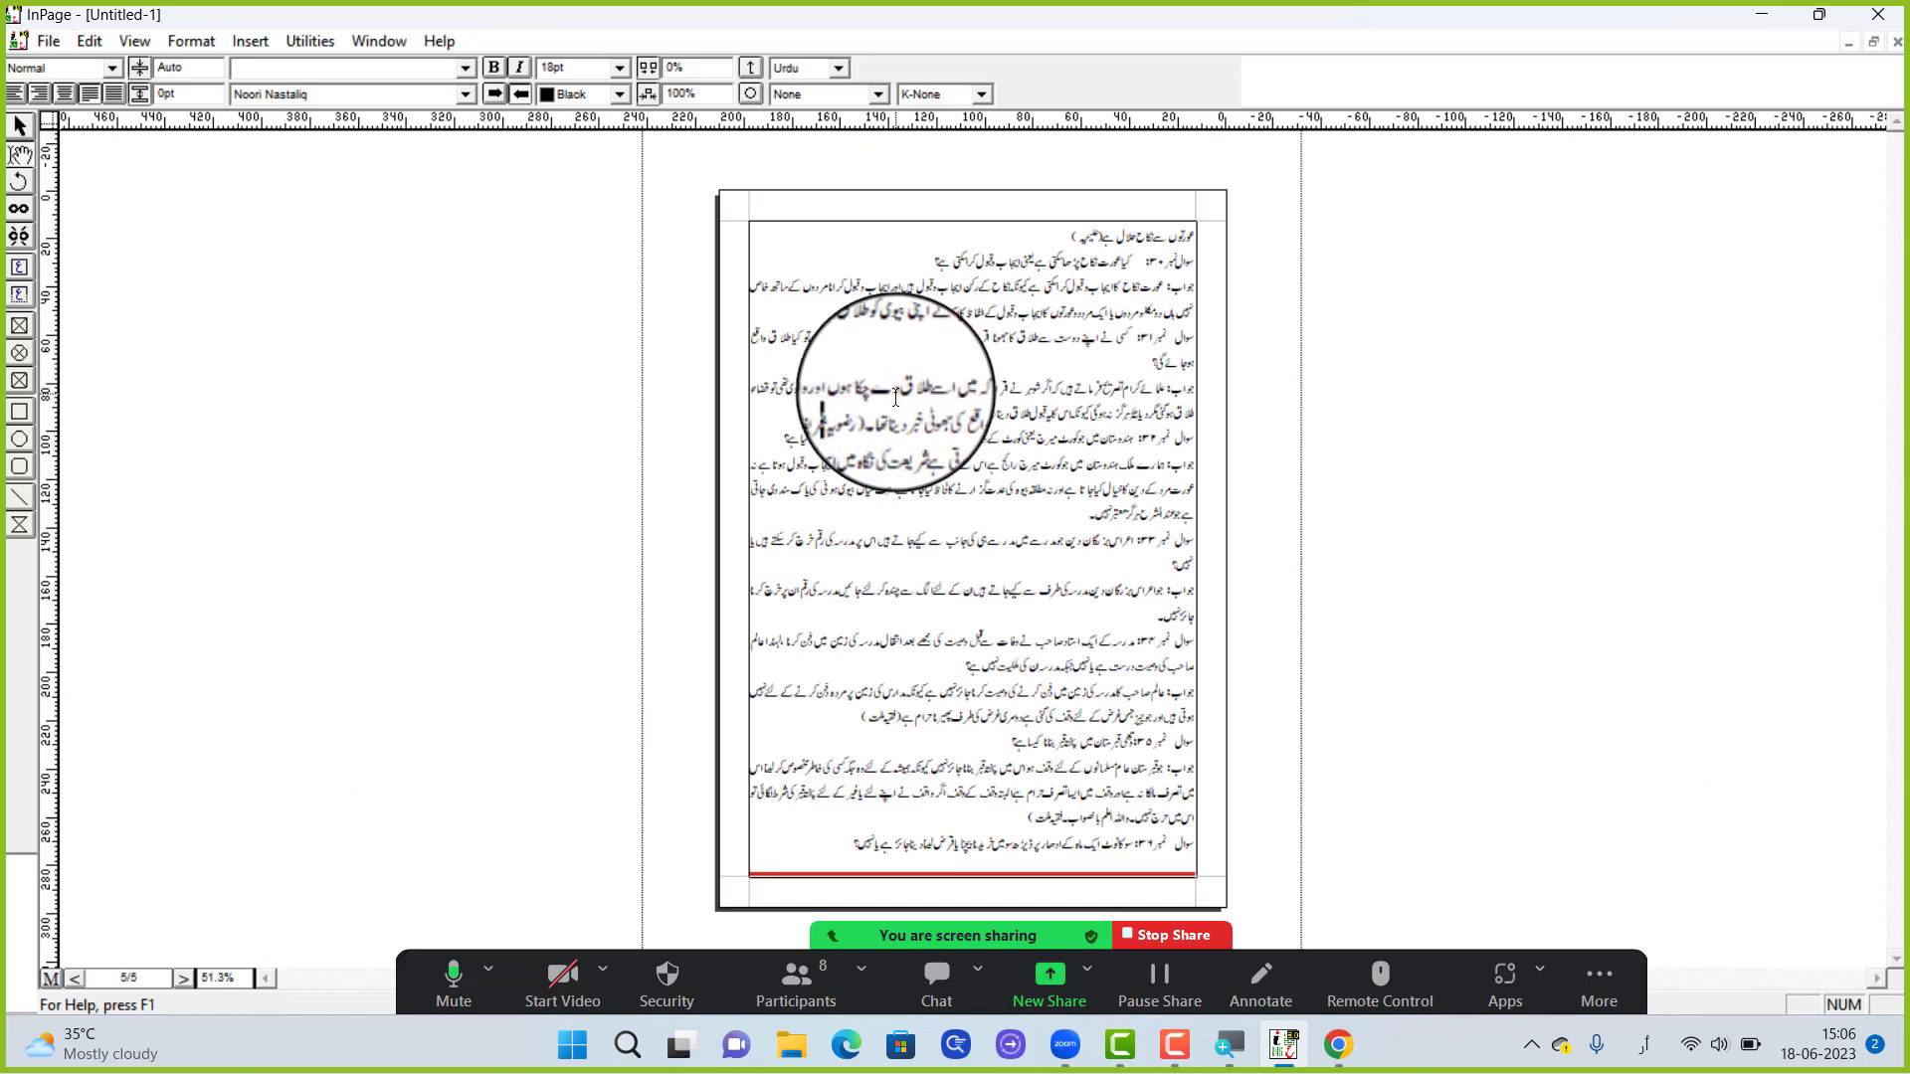
Go to the beginning of the document and magnify the first question and its answer to 200%
key("ctrl+Home")
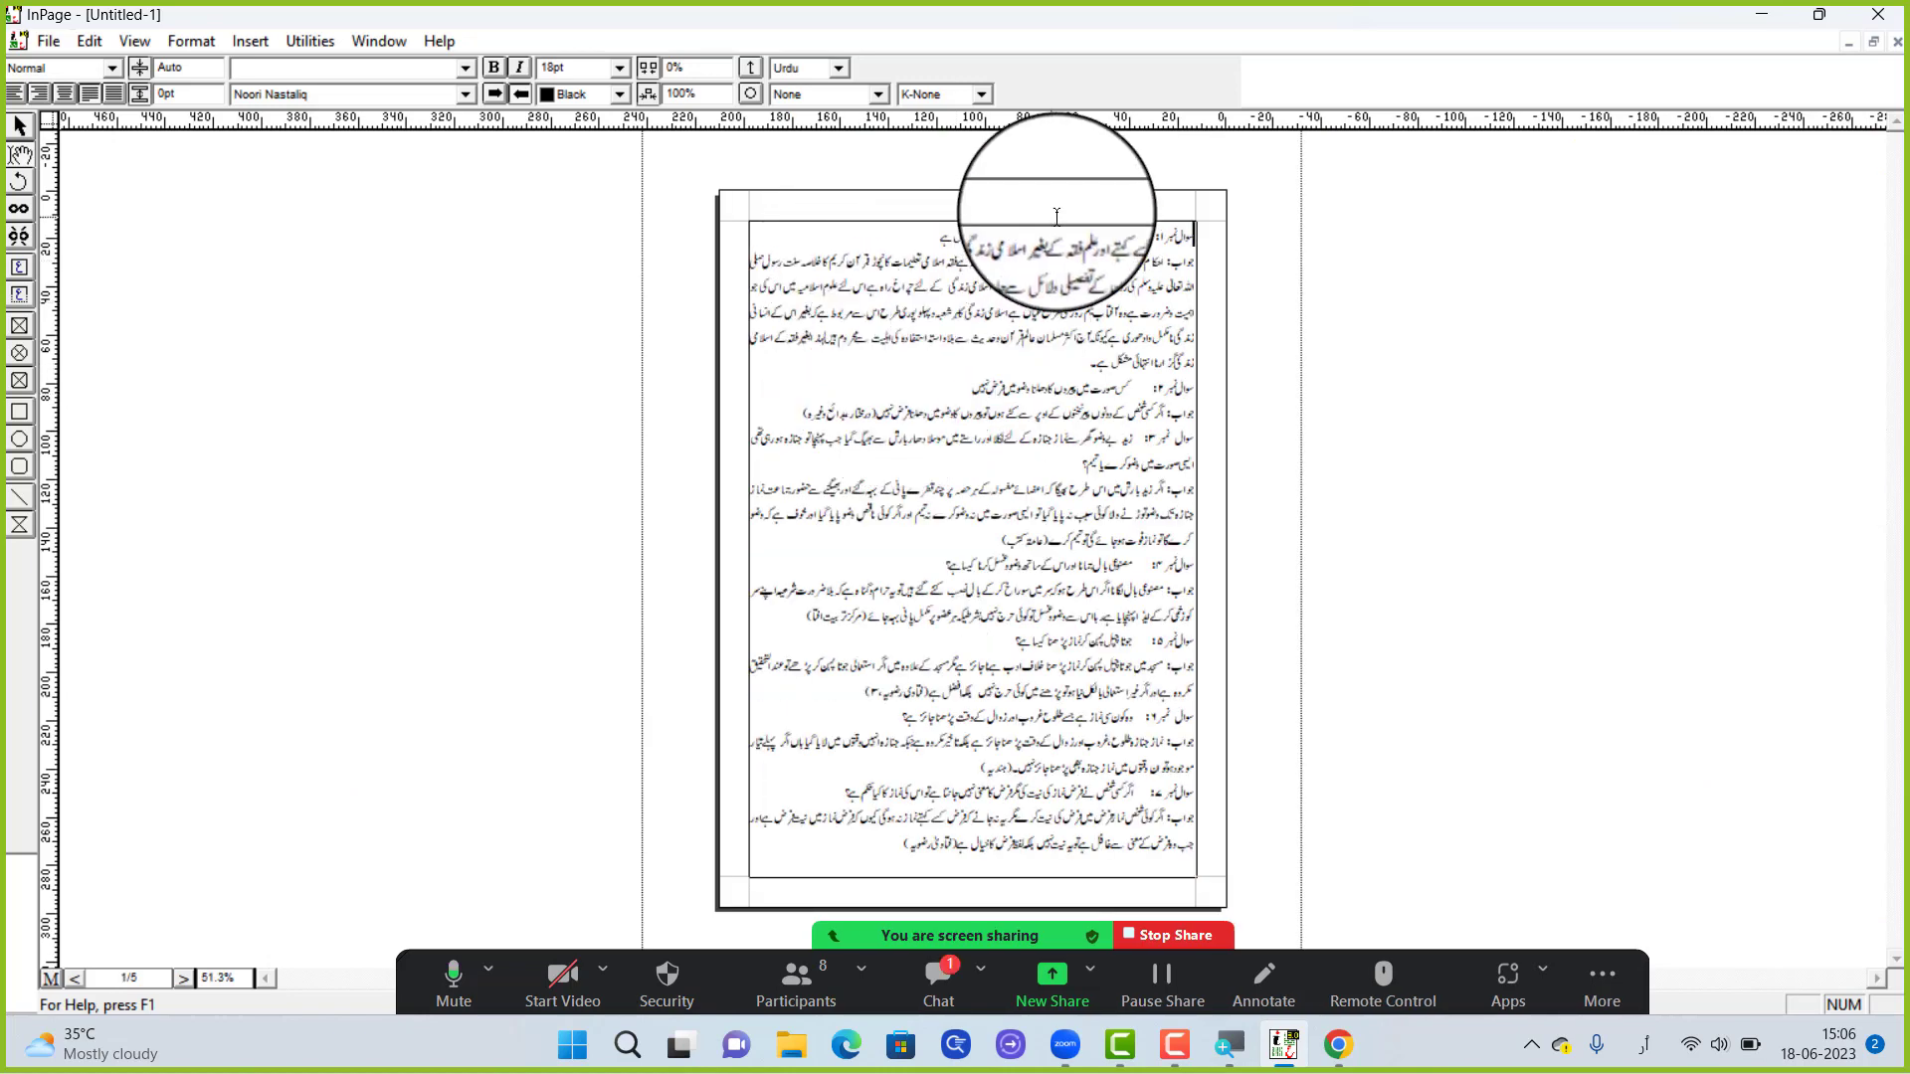
right_click(1074, 197)
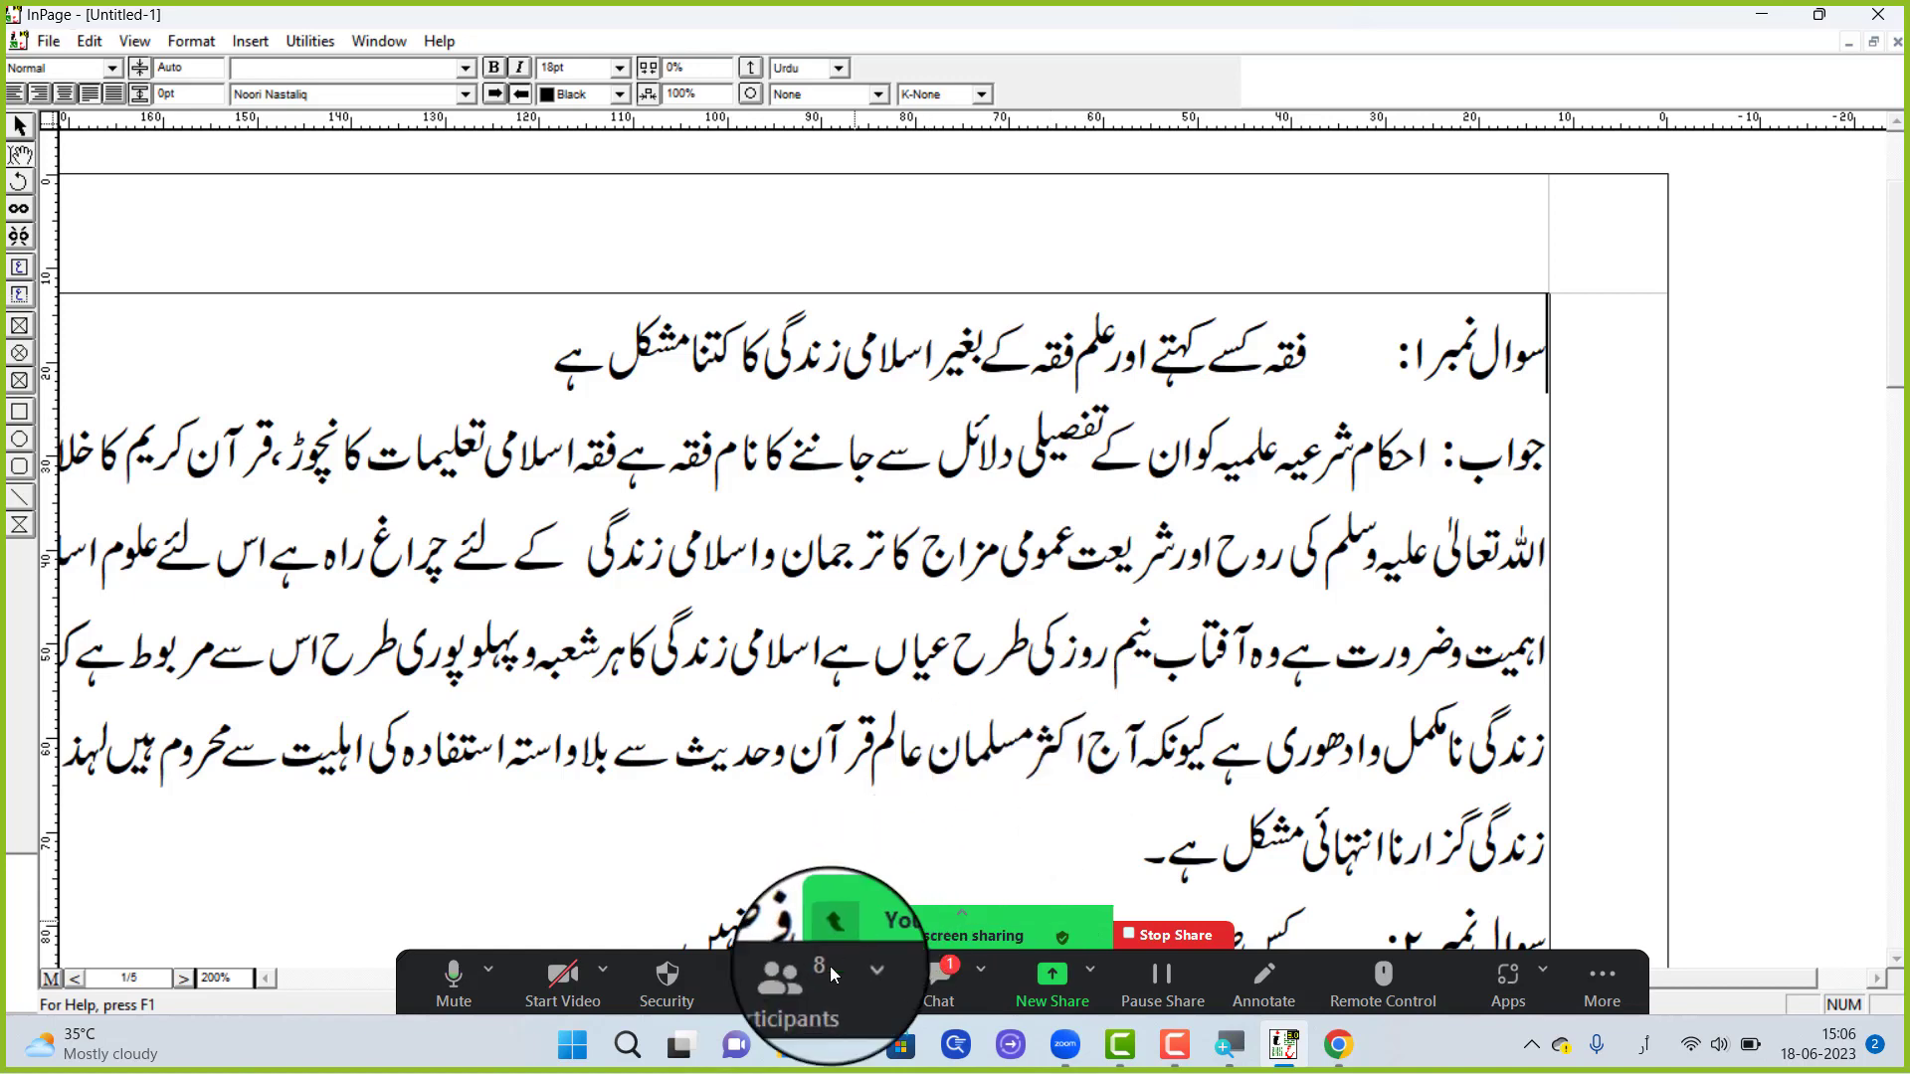
right_click(1003, 355)
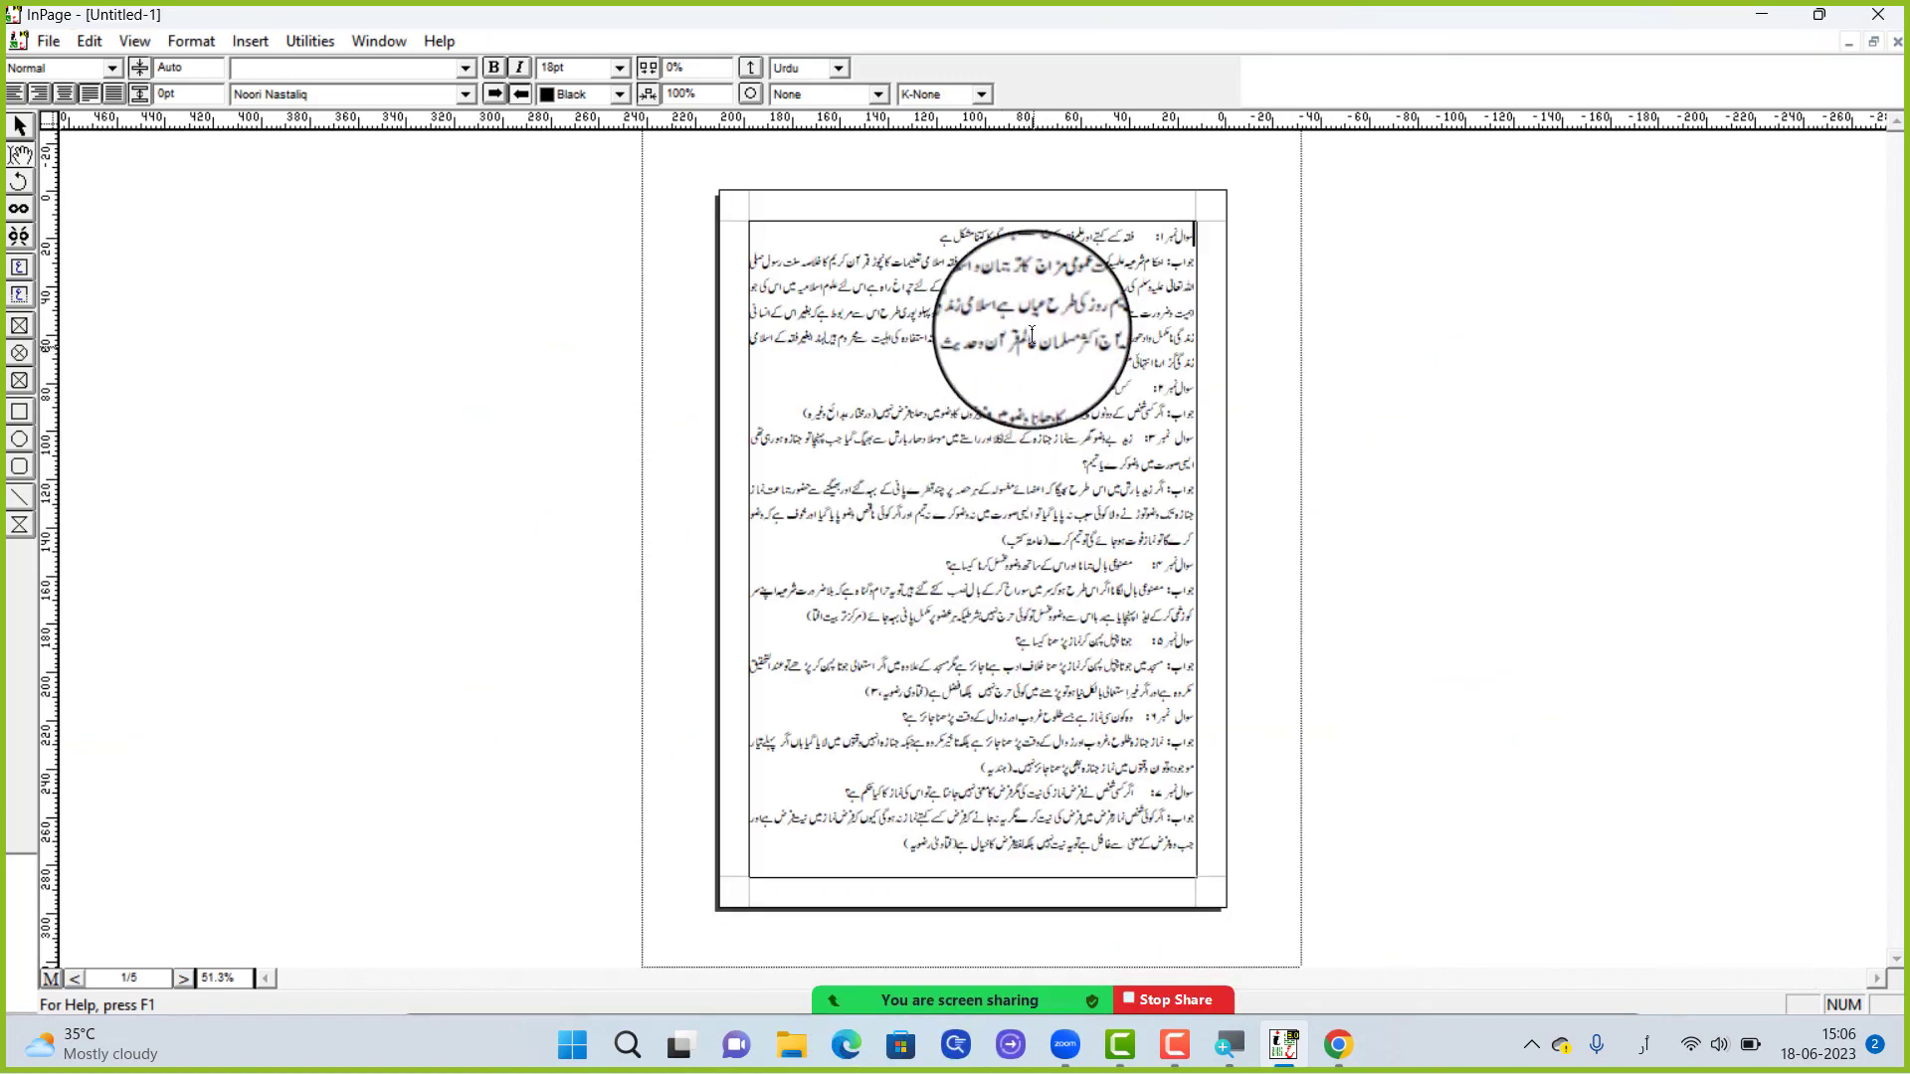
right_click(1031, 291)
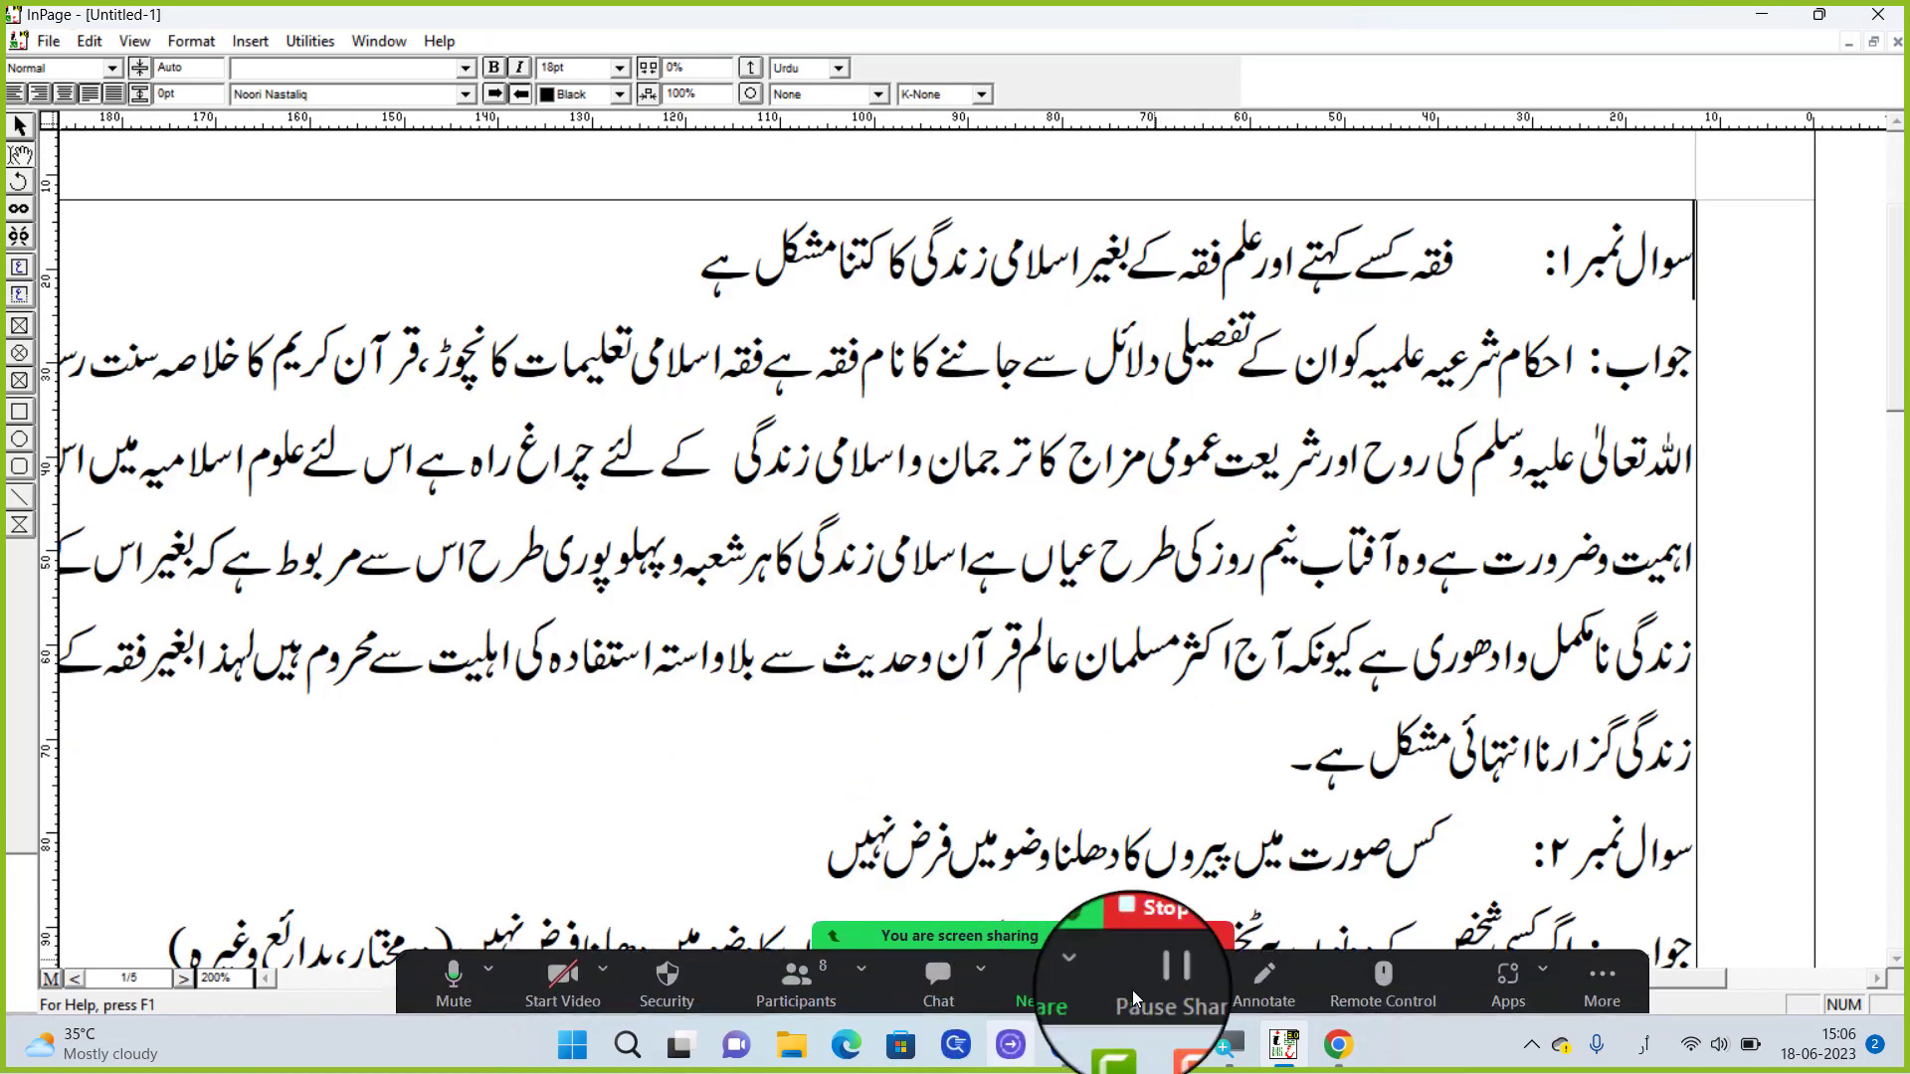
Start annotating the shared screen, sketch a small freehand loop under the first question, and erase it
left_click(1263, 998)
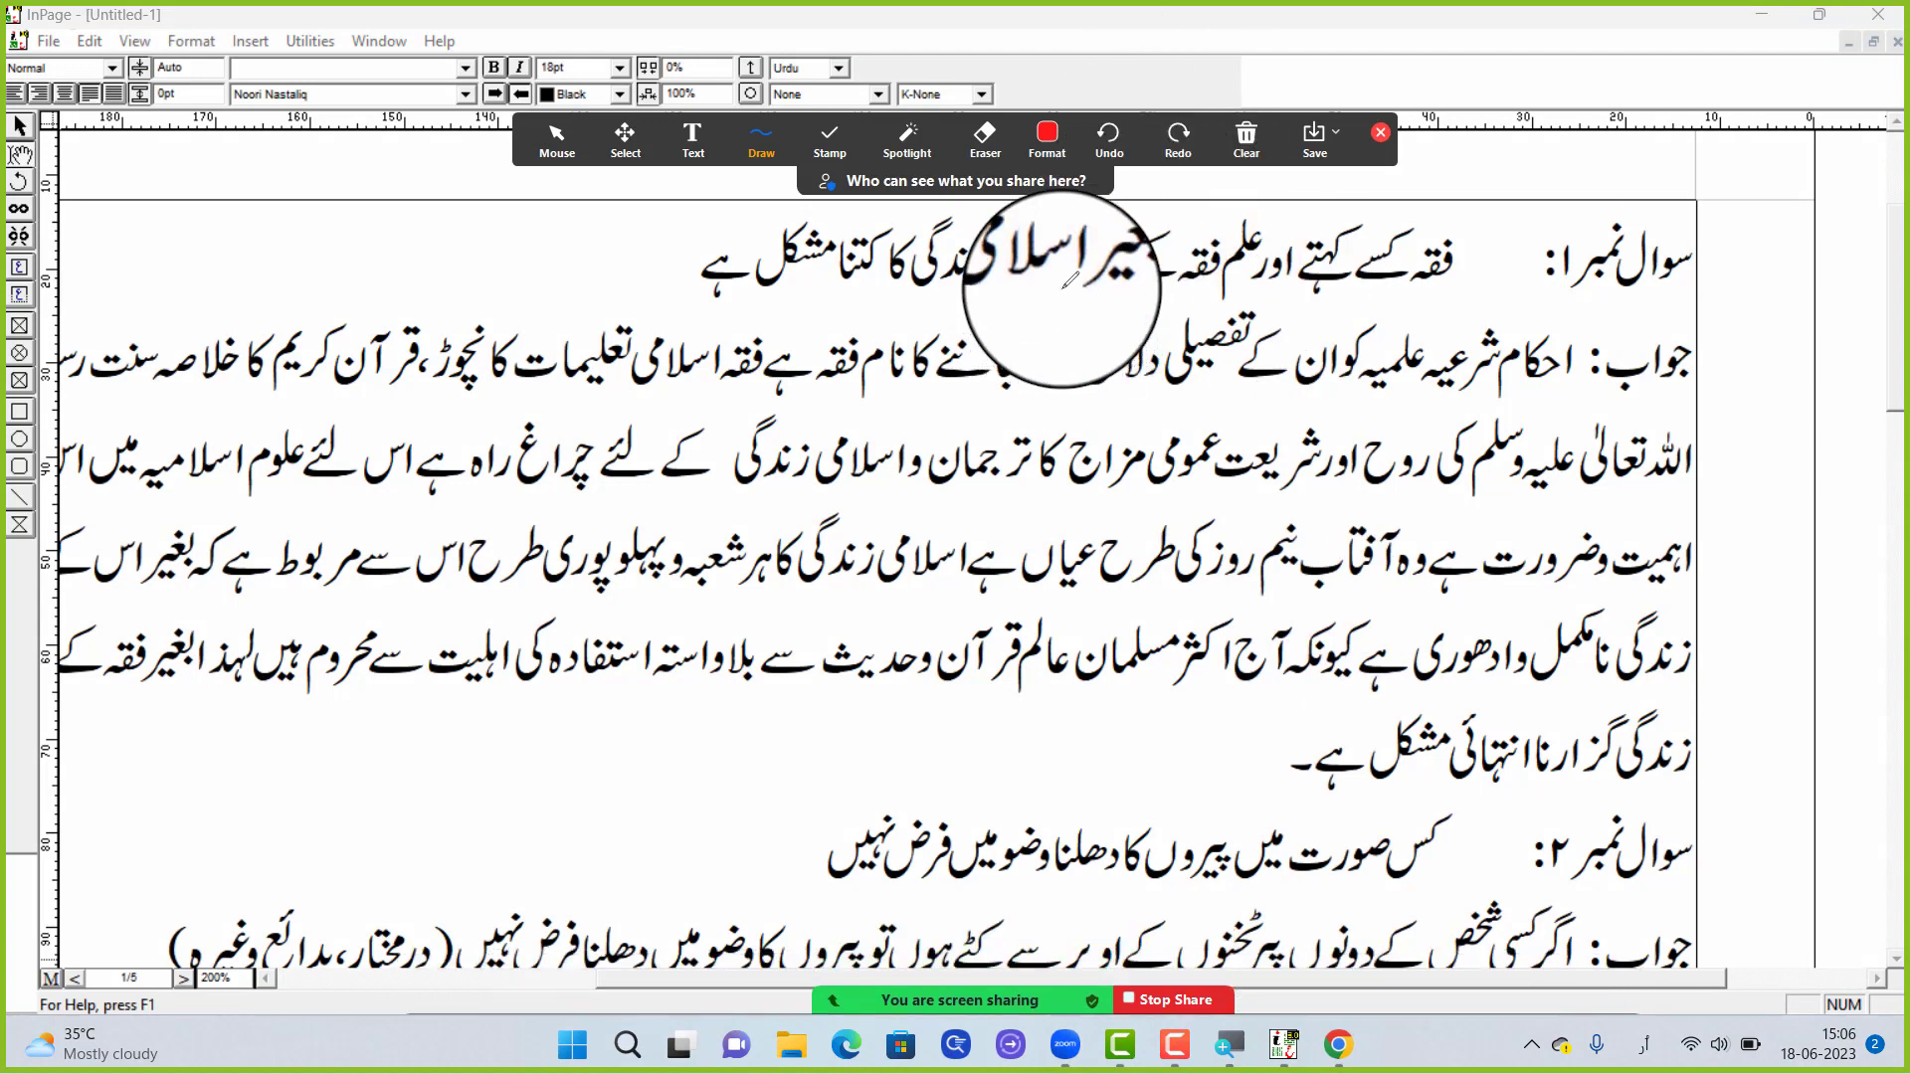
mouse_move(1063, 294)
left_mouse_down()
mouse_move(984, 309)
mouse_move(997, 334)
mouse_move(1050, 334)
mouse_move(1069, 276)
mouse_move(1051, 290)
mouse_move(1103, 333)
mouse_move(1060, 267)
mouse_move(1058, 314)
mouse_move(1002, 327)
mouse_move(1037, 310)
left_mouse_up()
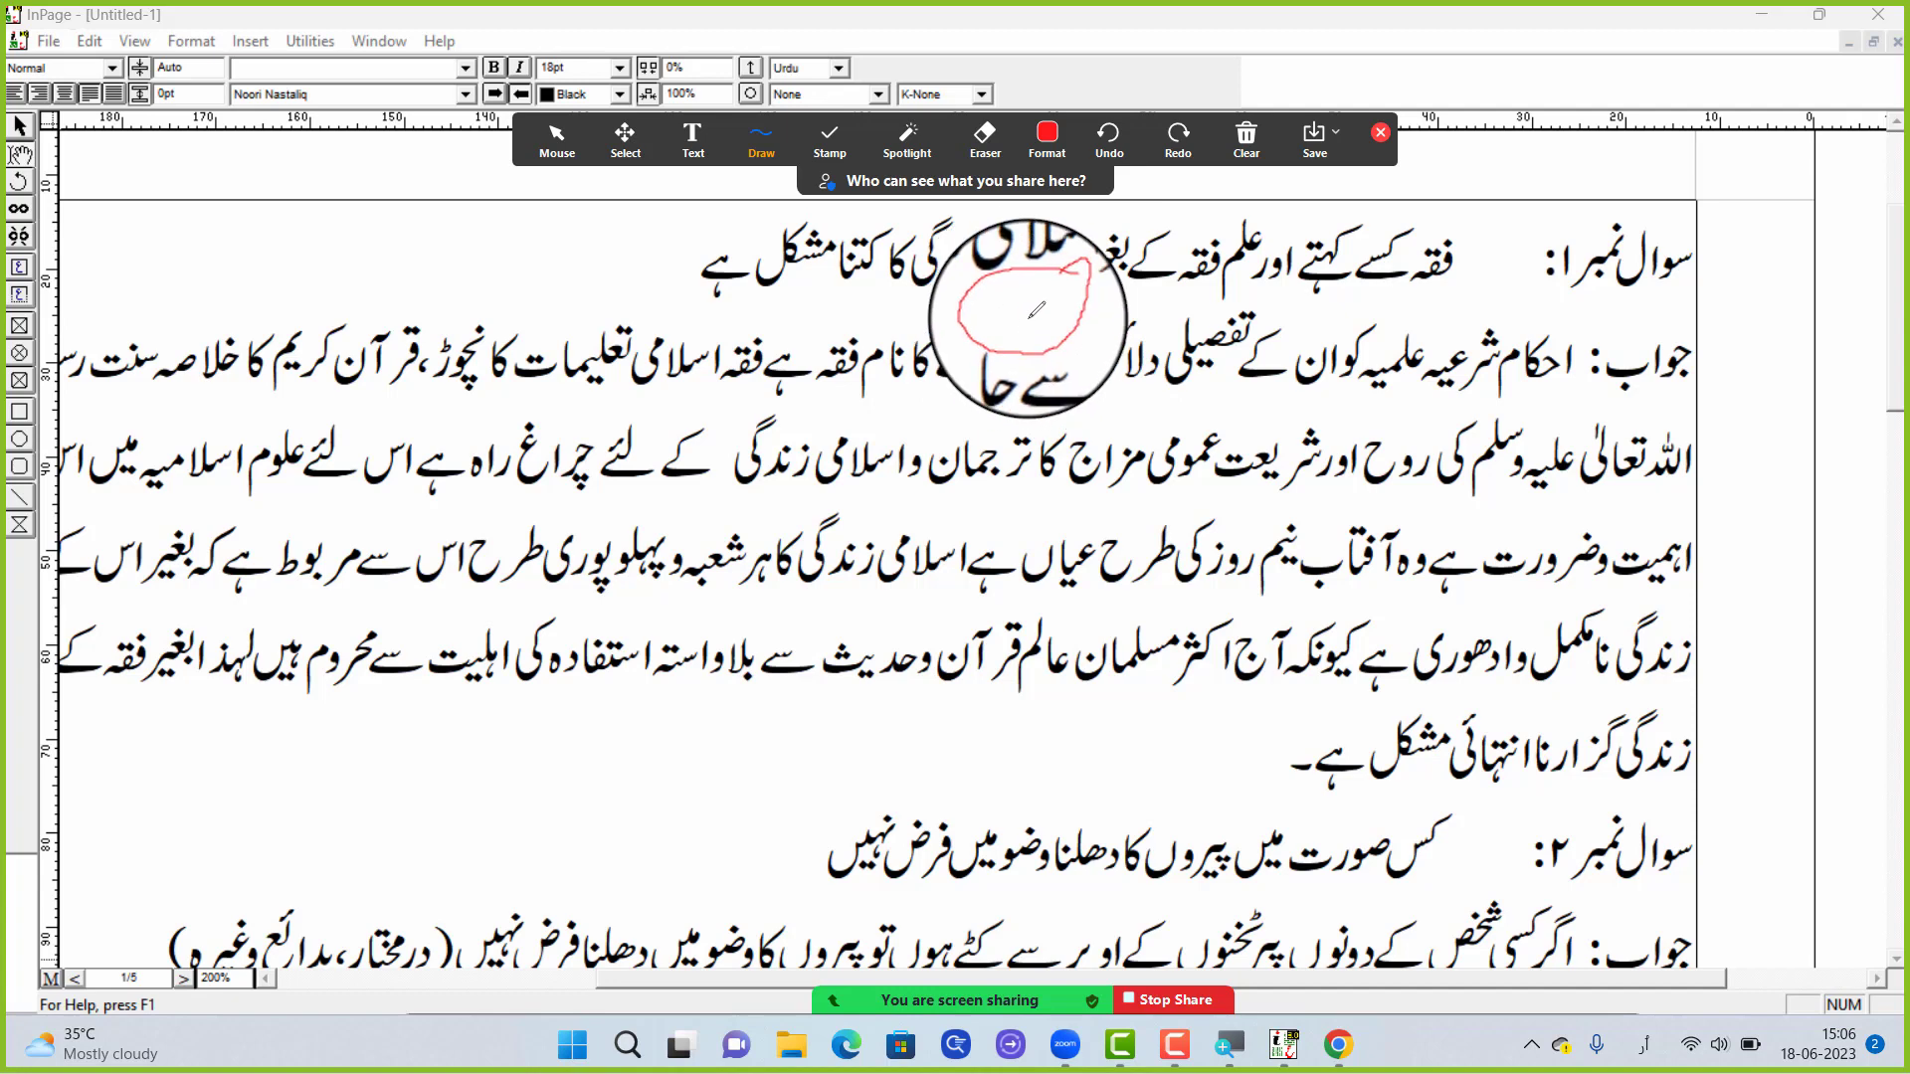
left_click(986, 139)
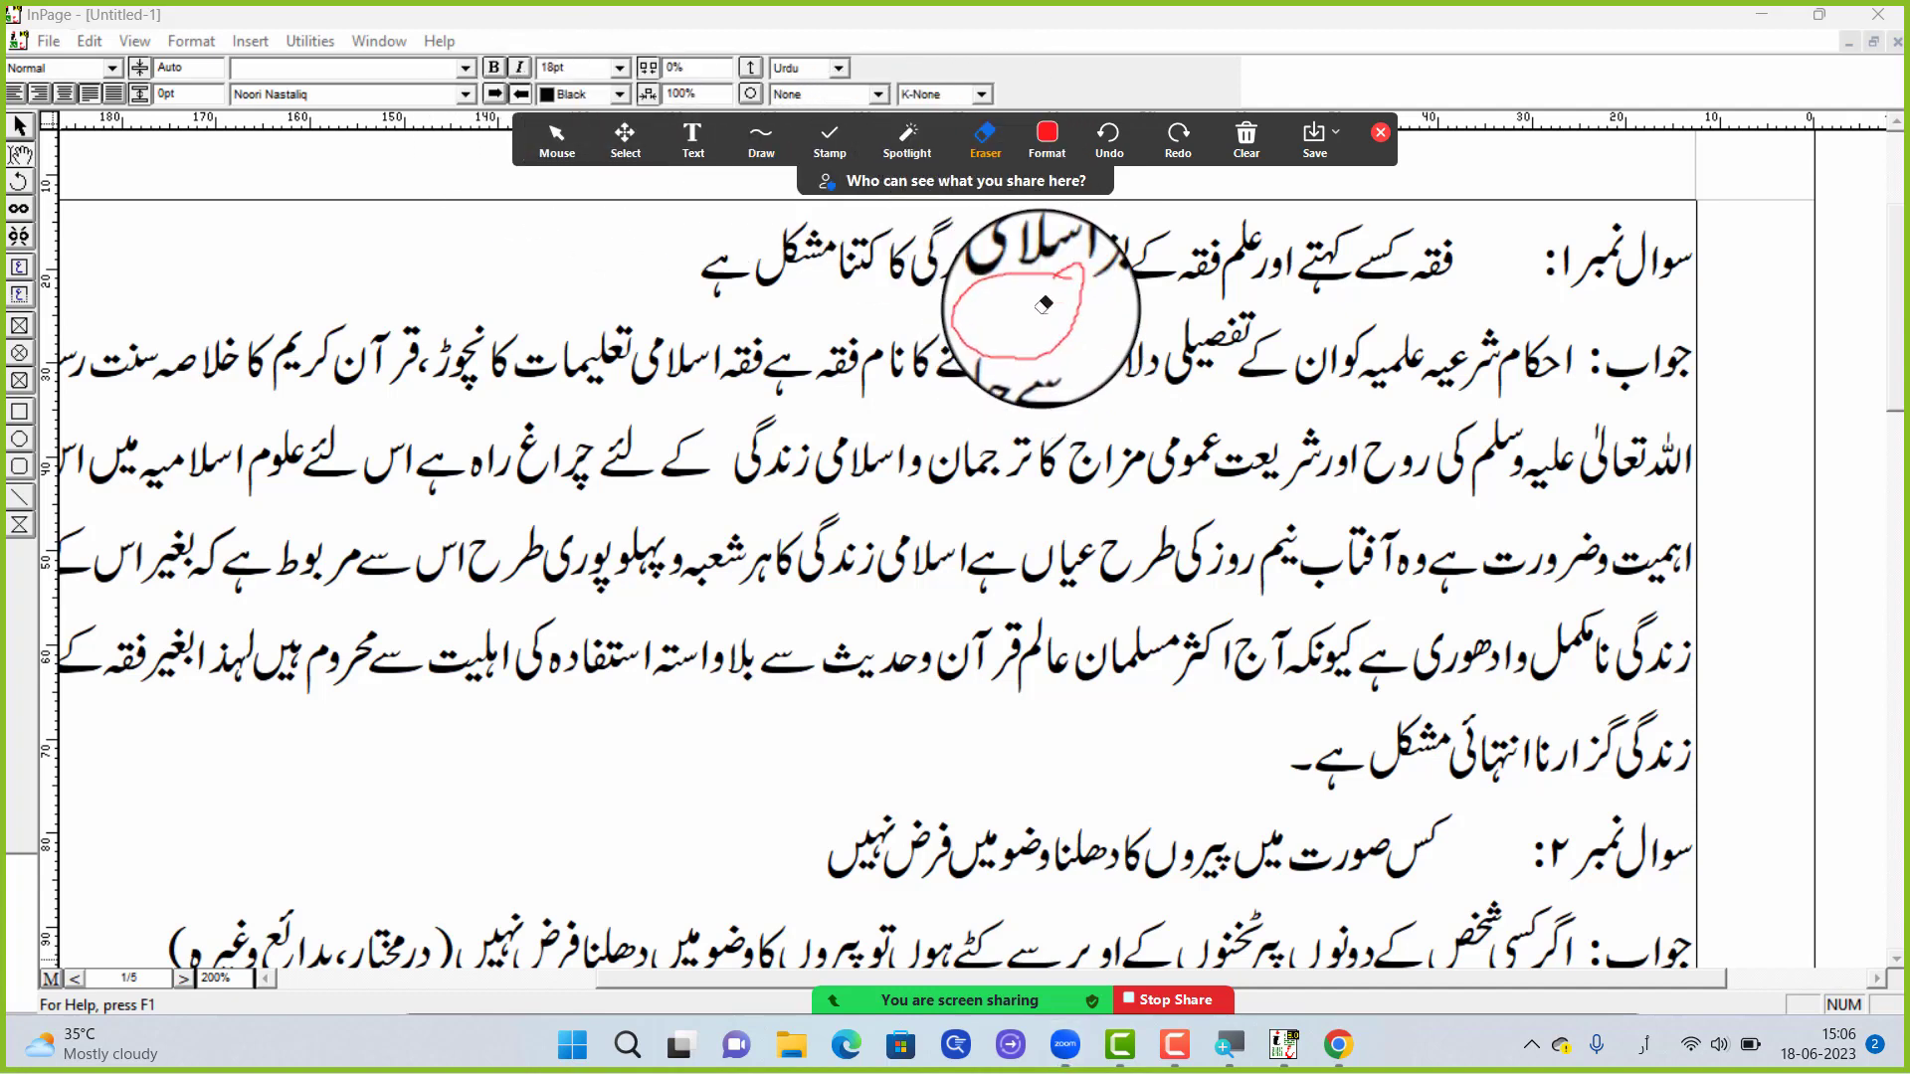
left_click(1043, 289)
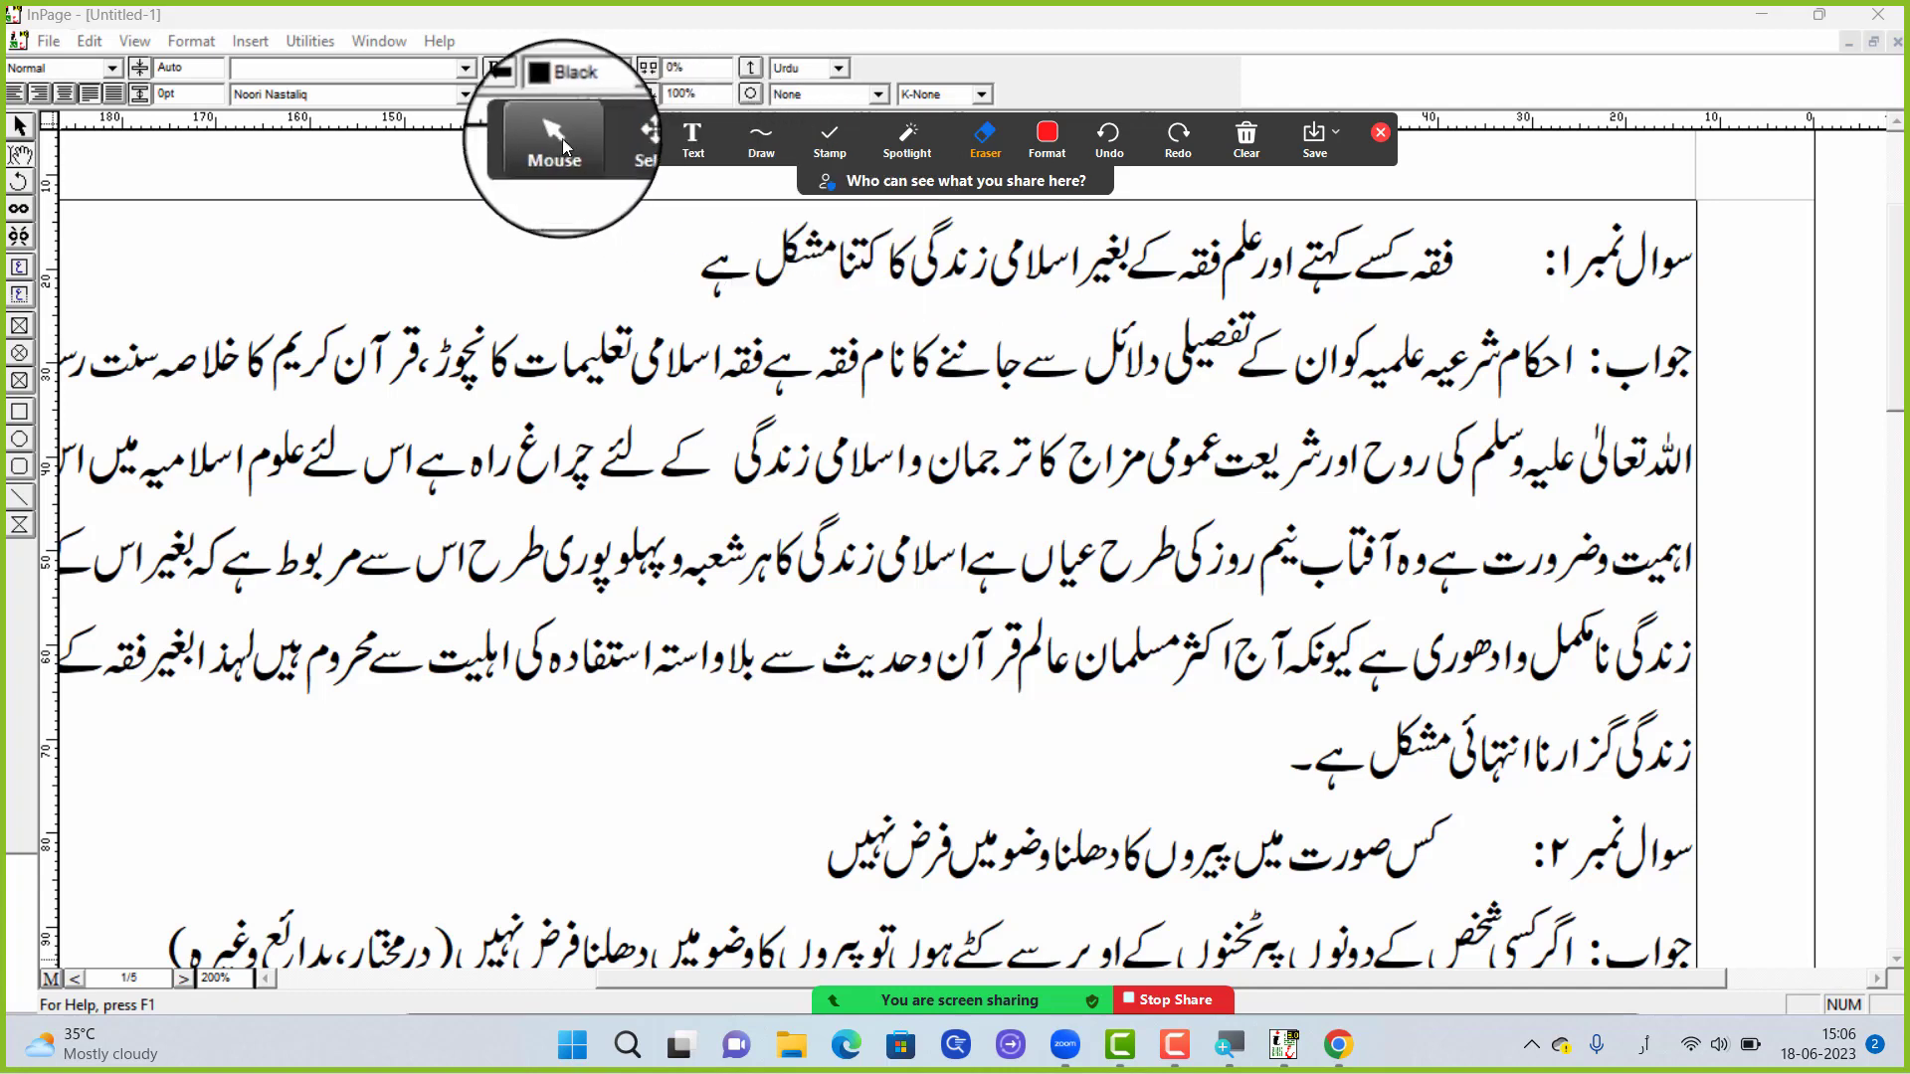
left_click(557, 139)
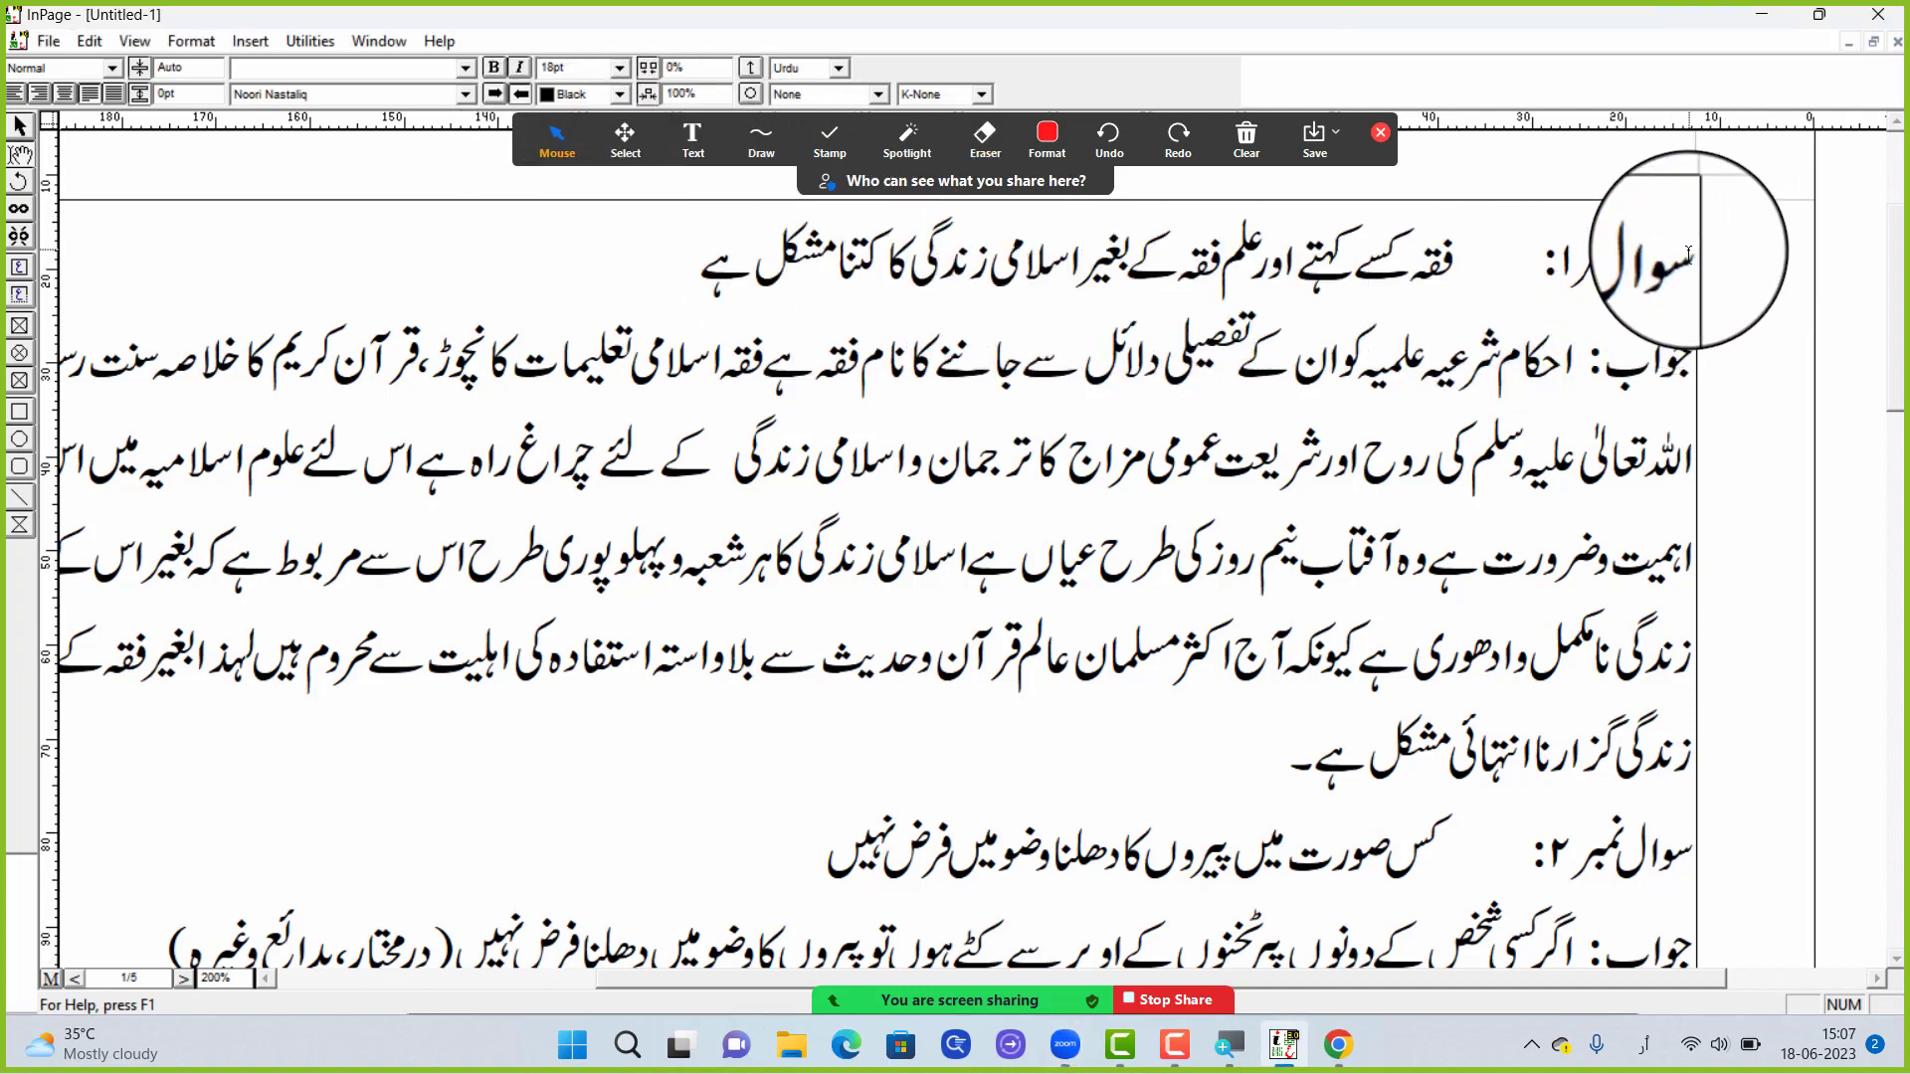
Select the first question with its answer, erase the green annotation strokes across the page, and leave annotation mode
left_click_drag(1694, 243, 946, 756)
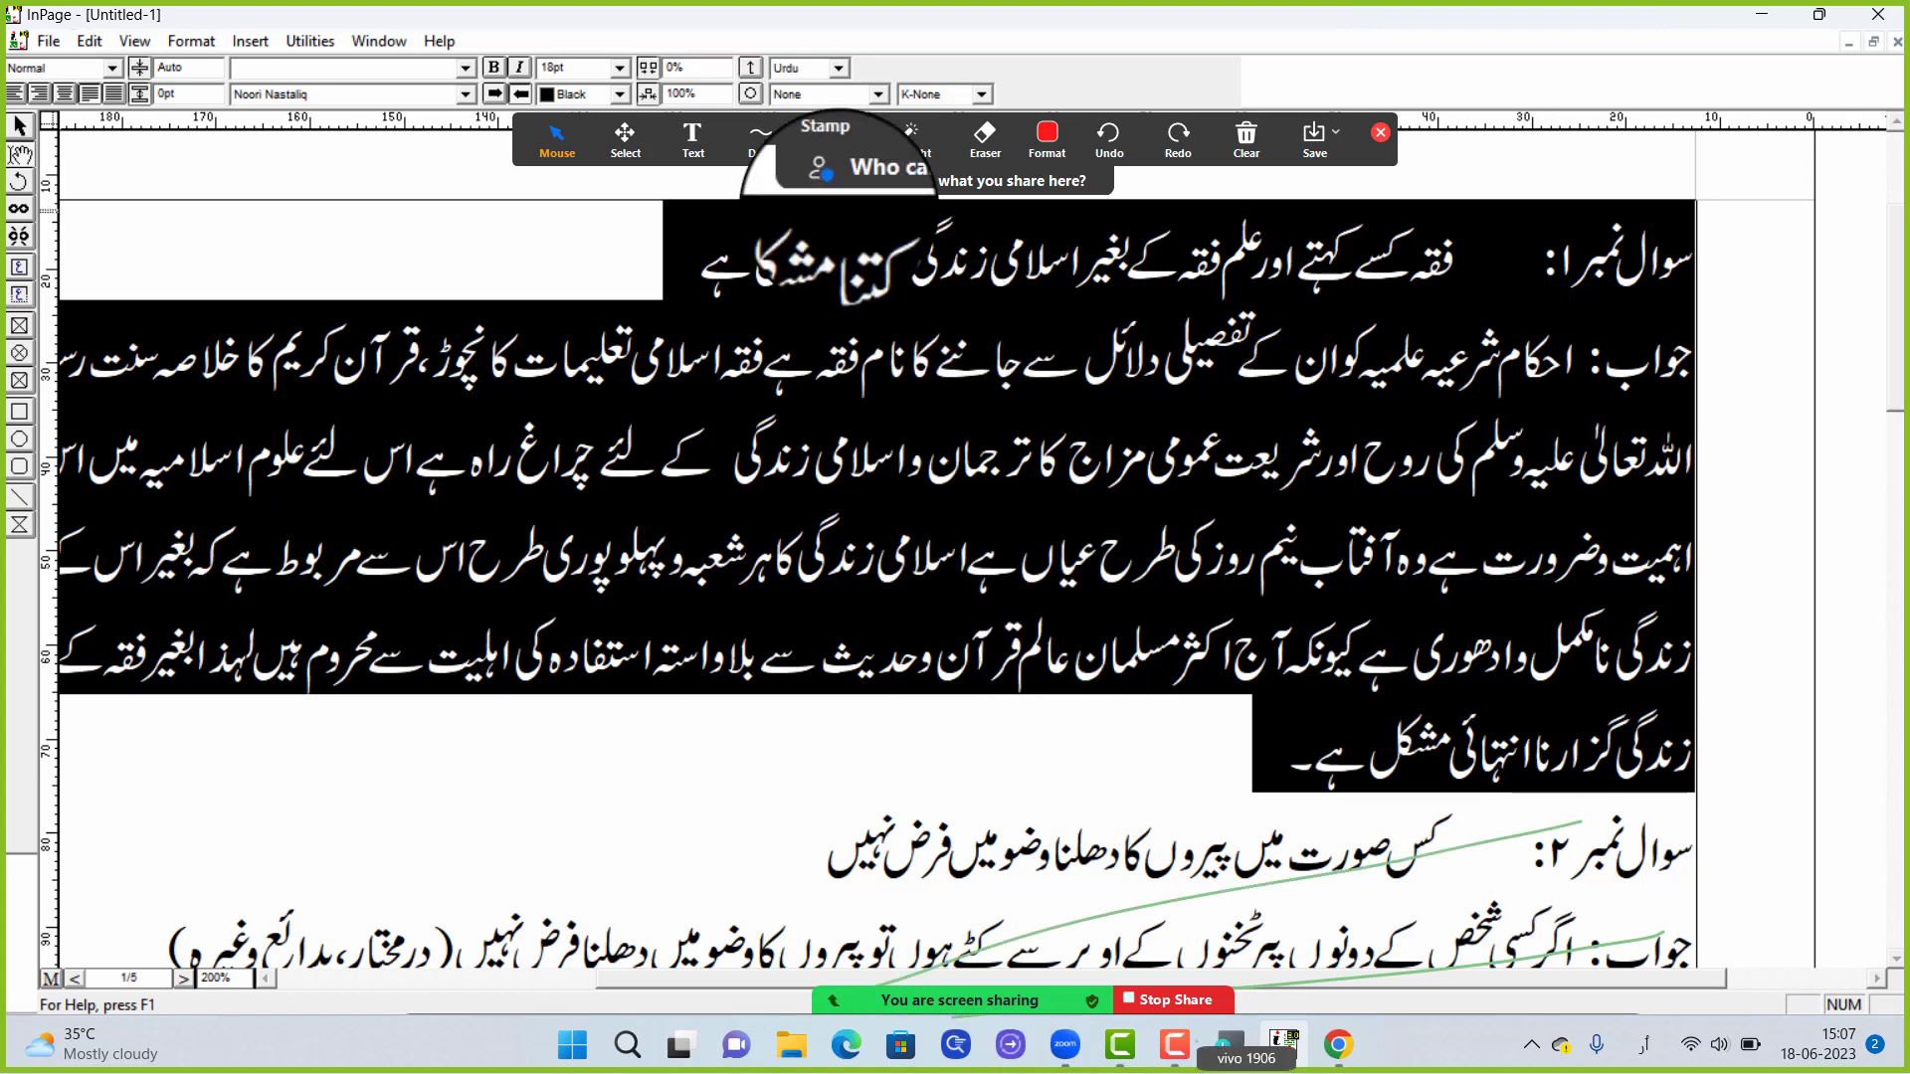
left_click(995, 140)
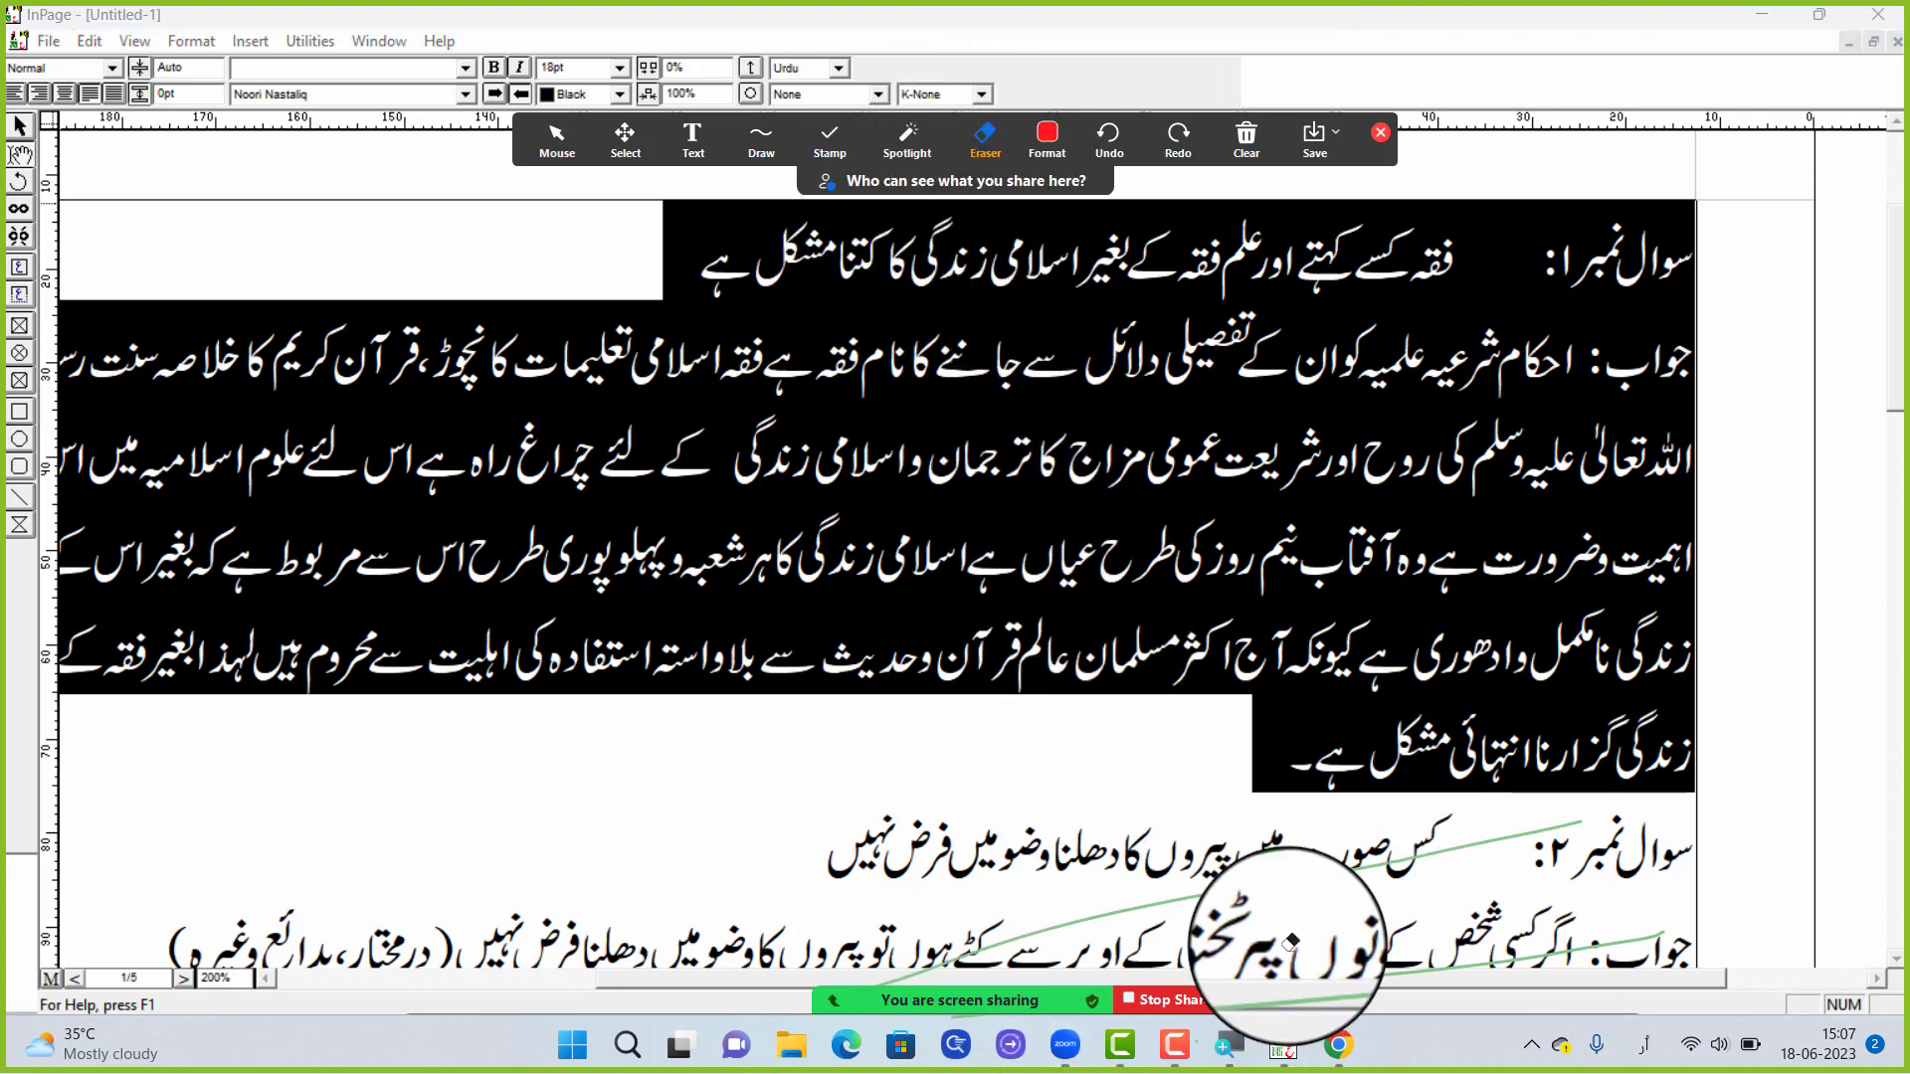
left_click(1262, 900)
left_click(1345, 980)
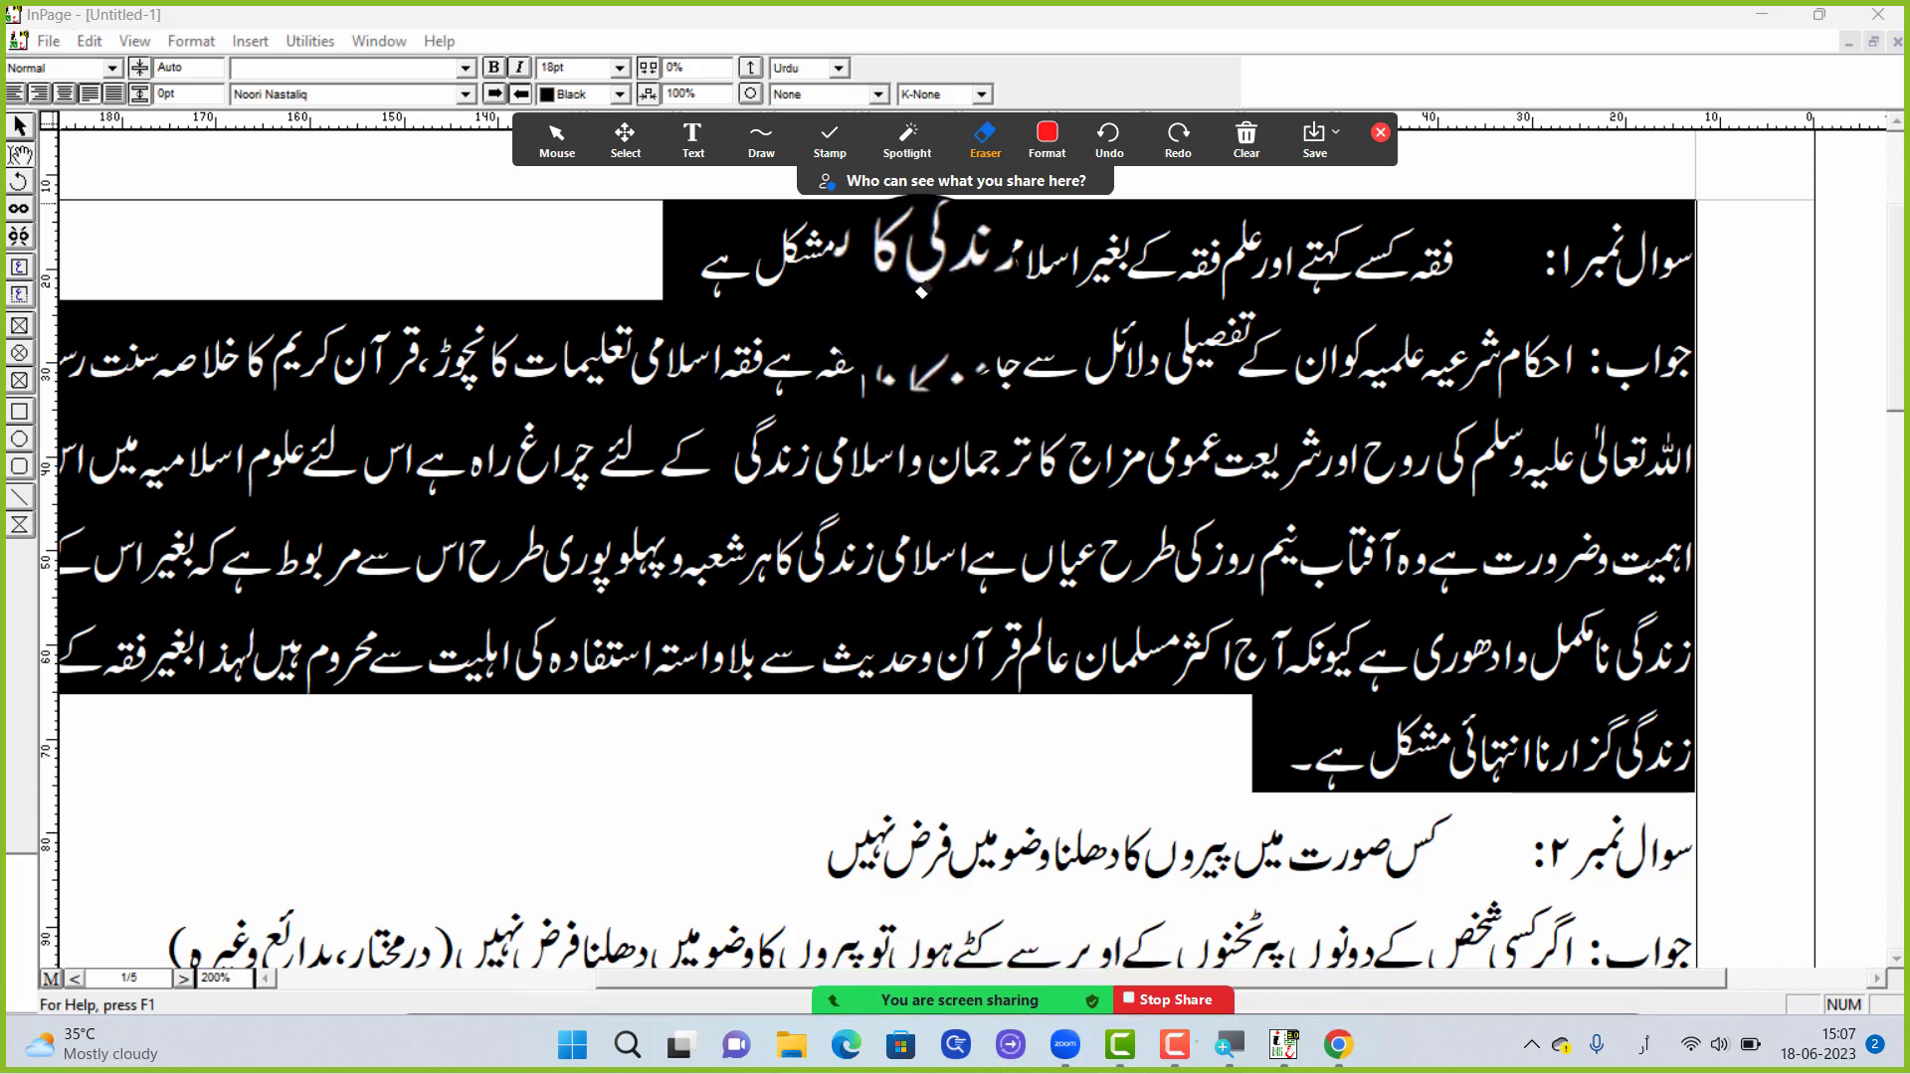
left_click_drag(985, 344, 845, 254)
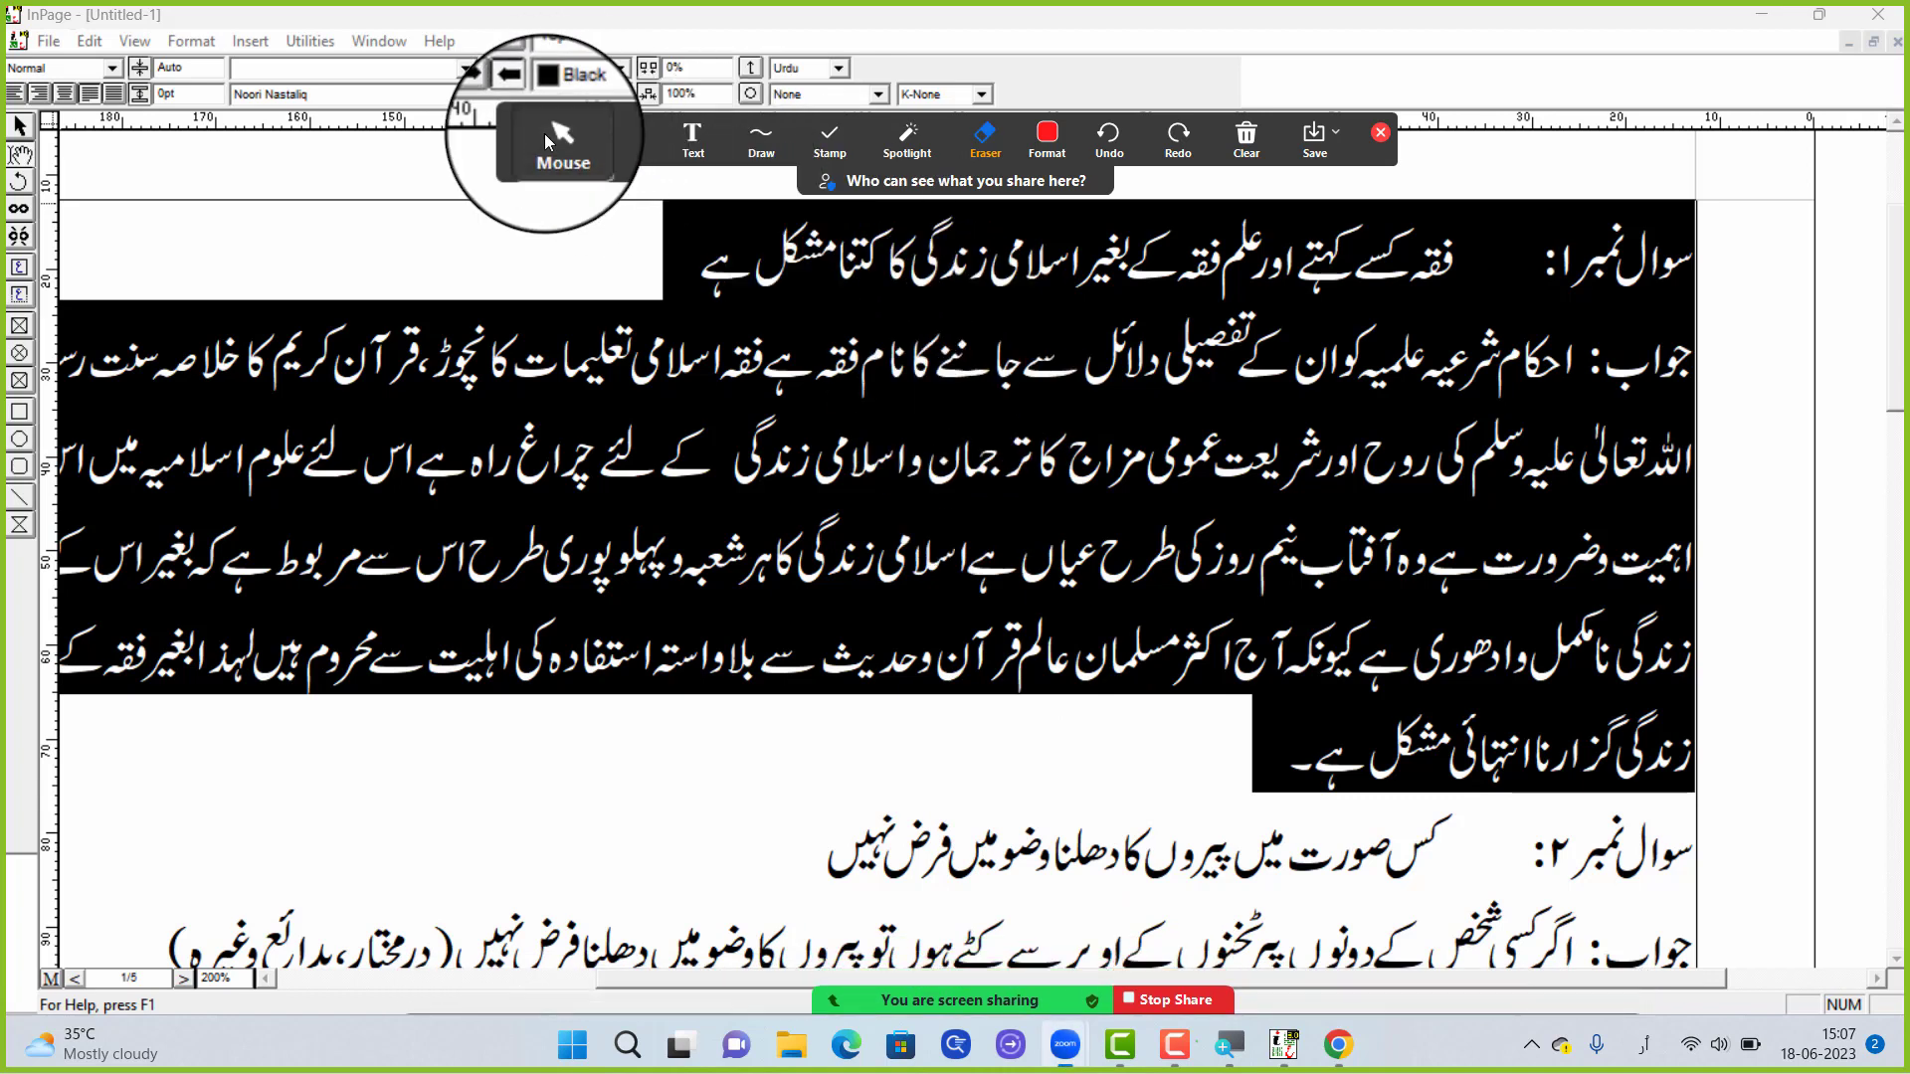
left_click(557, 137)
left_click(1387, 128)
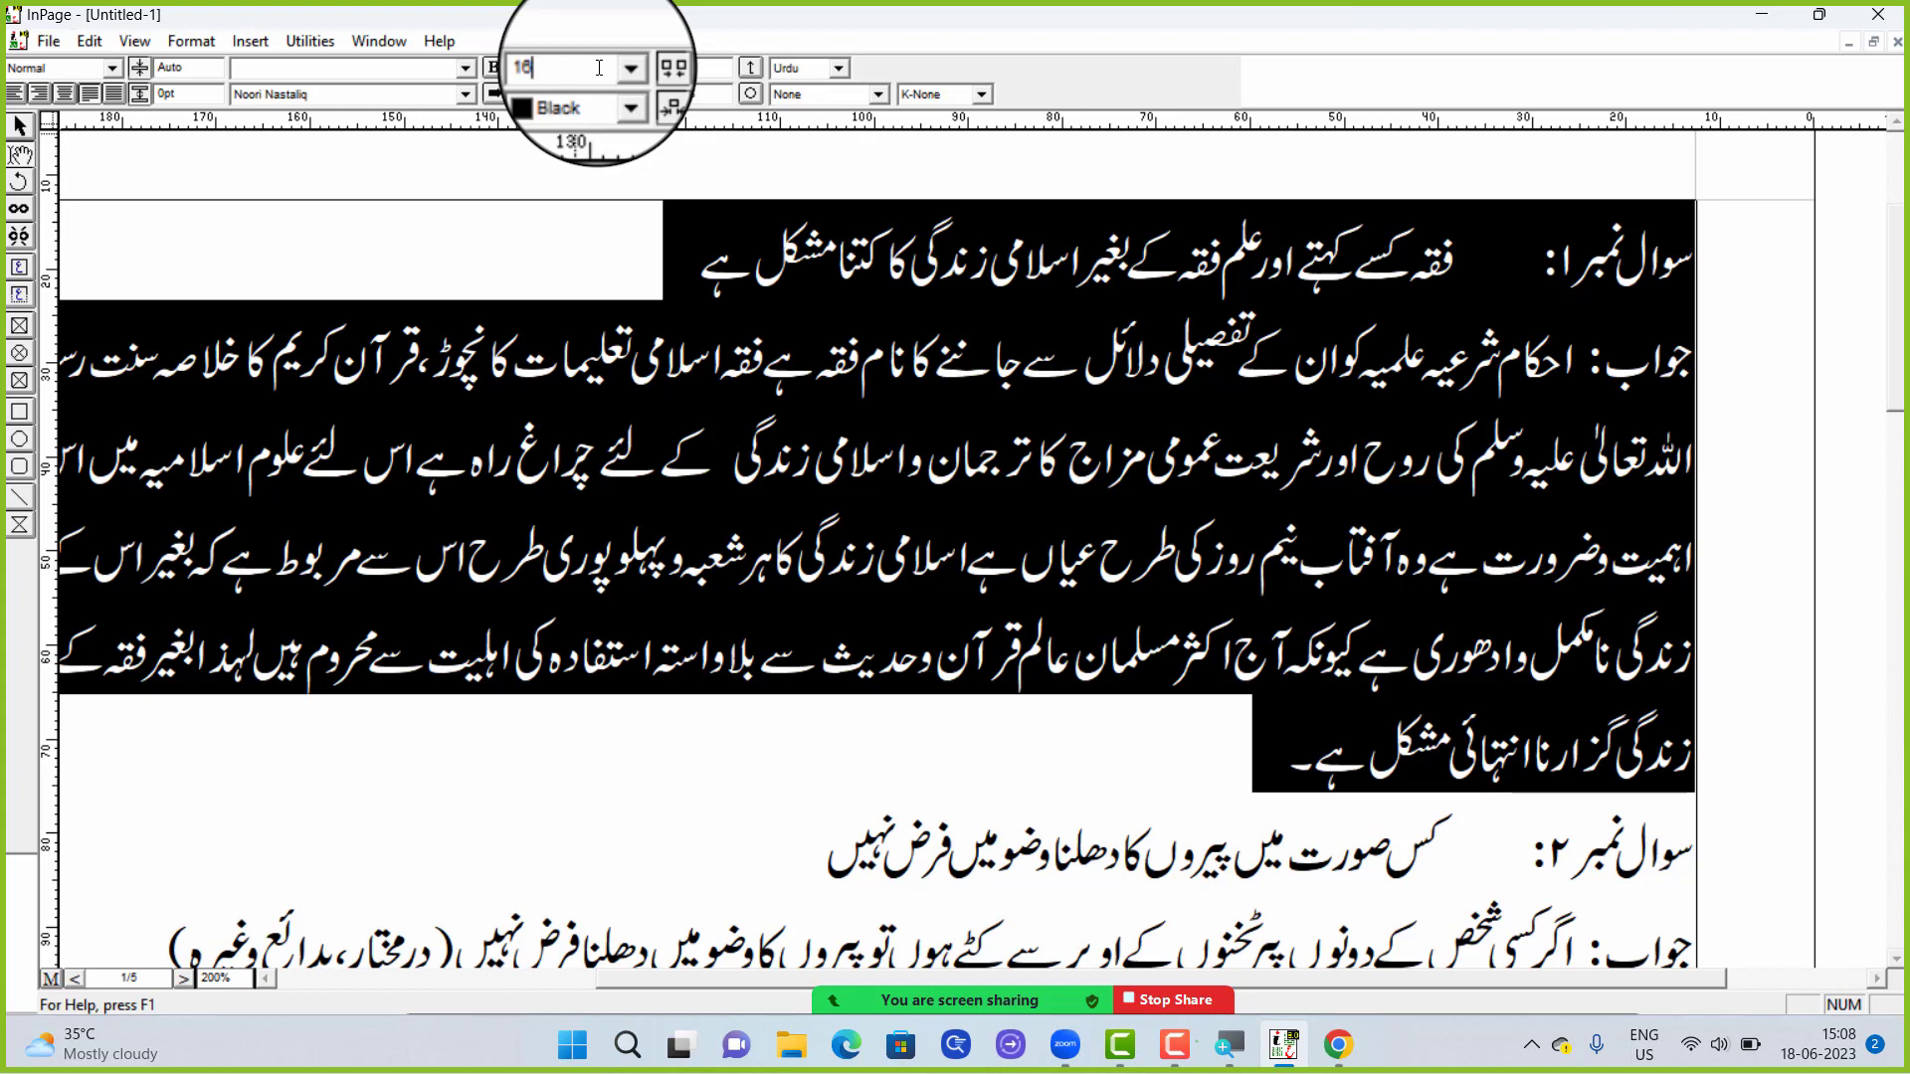
Set the font size of the selected first question and answer to 16 pt
key("Return")
left_click(980, 328)
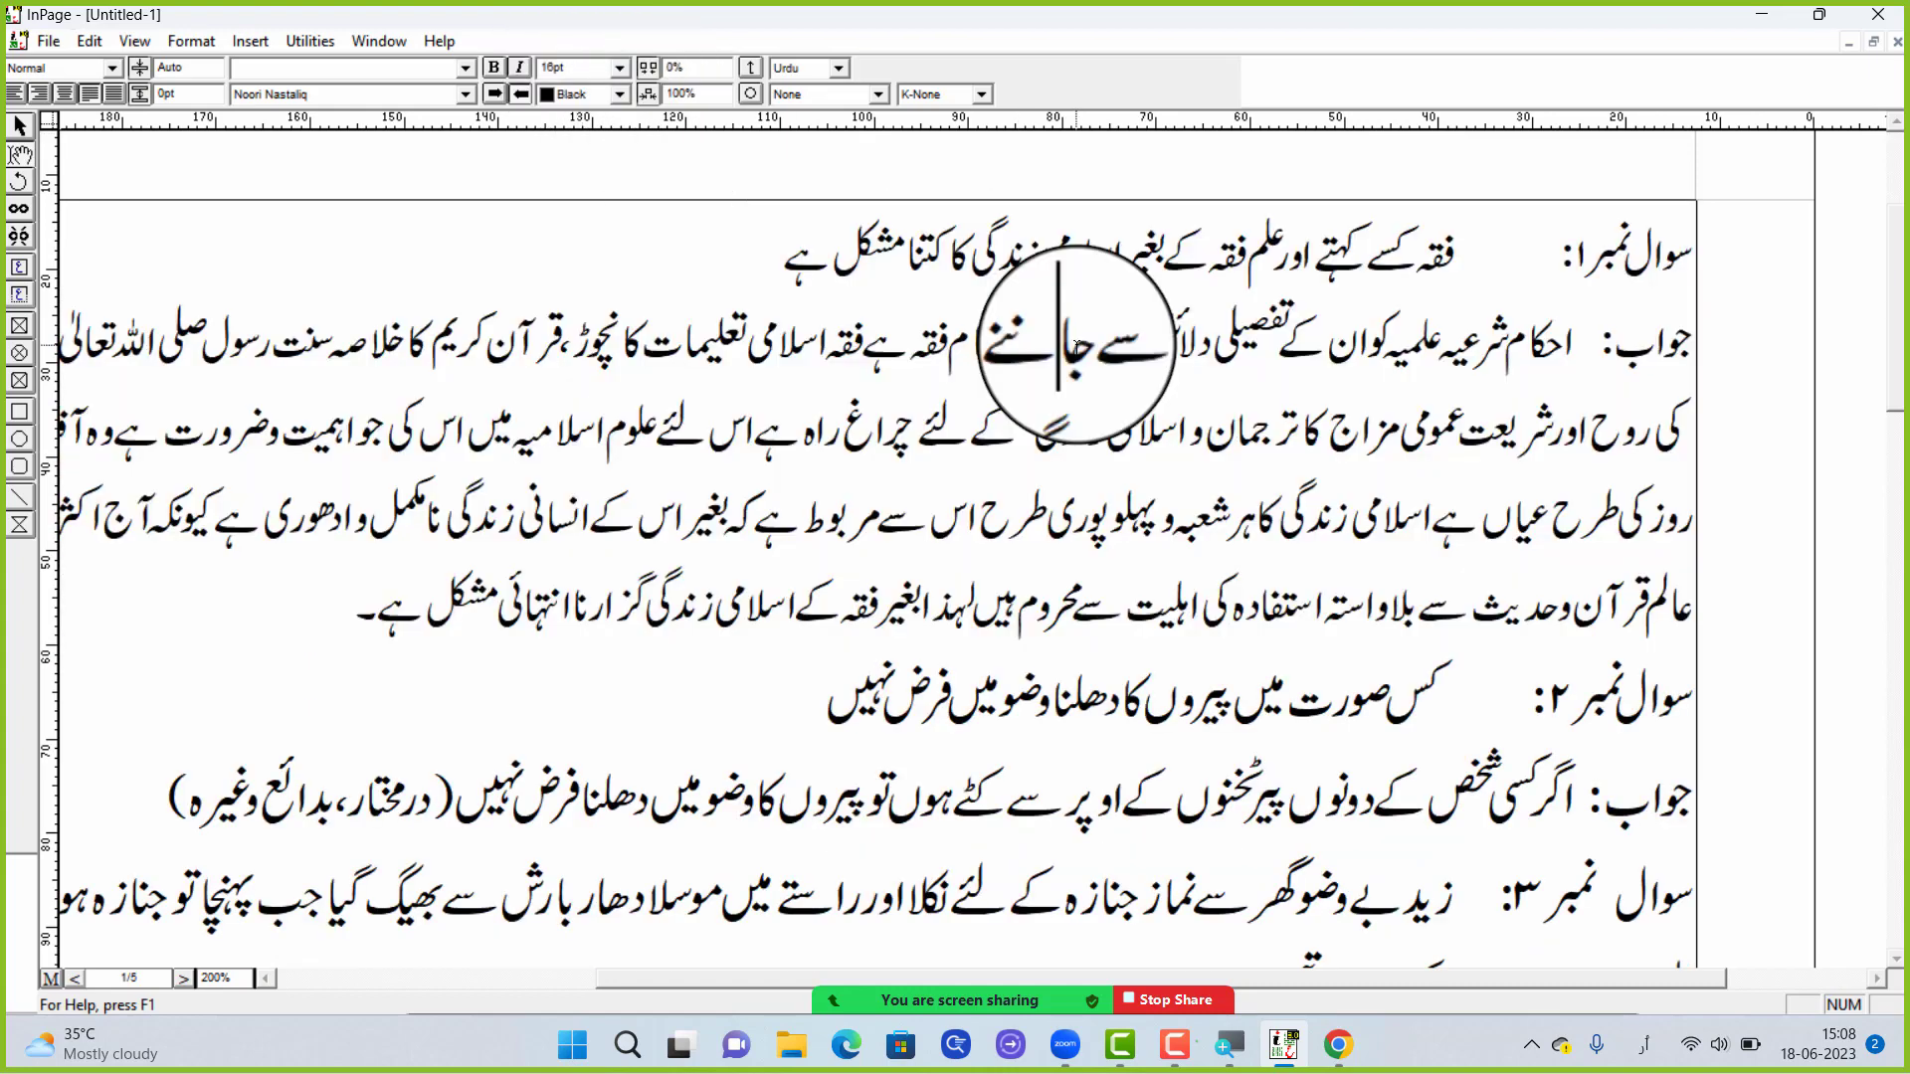
scroll(1207, 487, "down", 1)
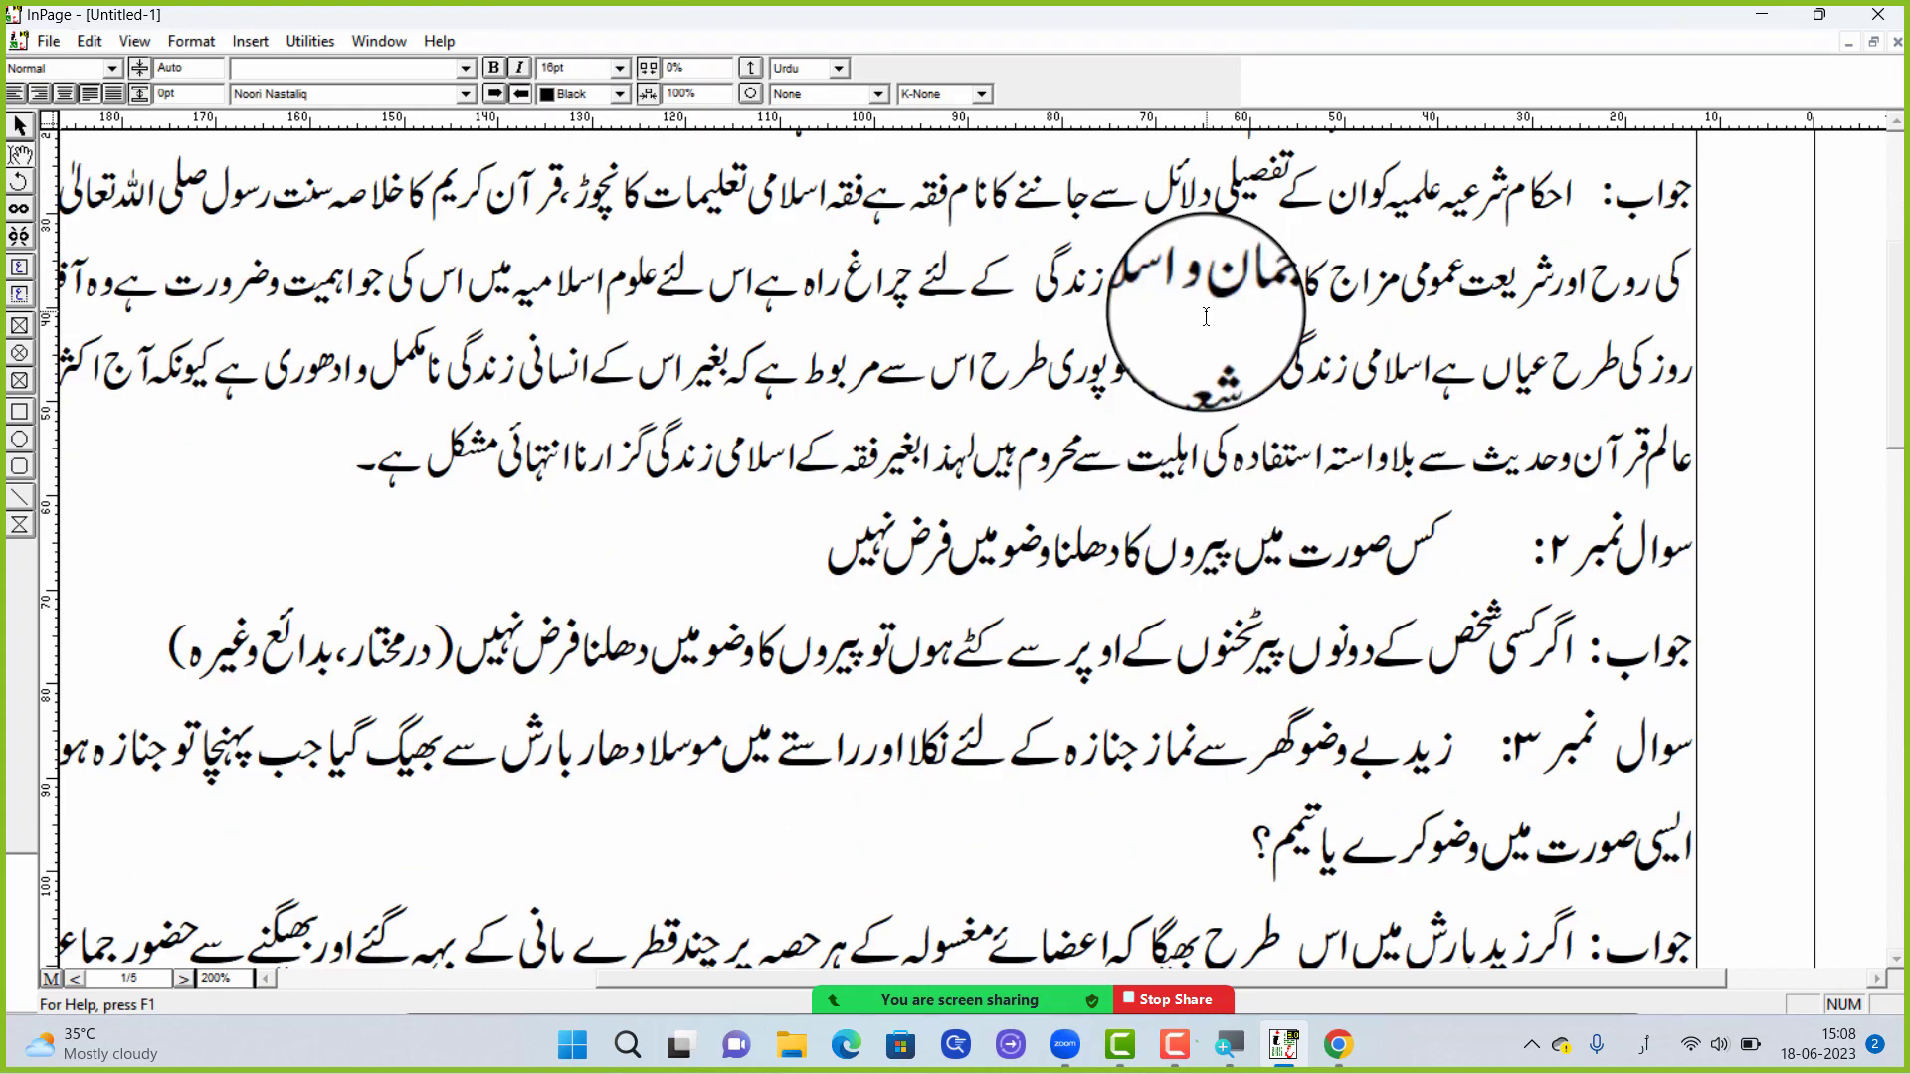
Compare the text size and line spacing of the first answer with those of the following questions and answers
left_click_drag(1323, 189, 1085, 390)
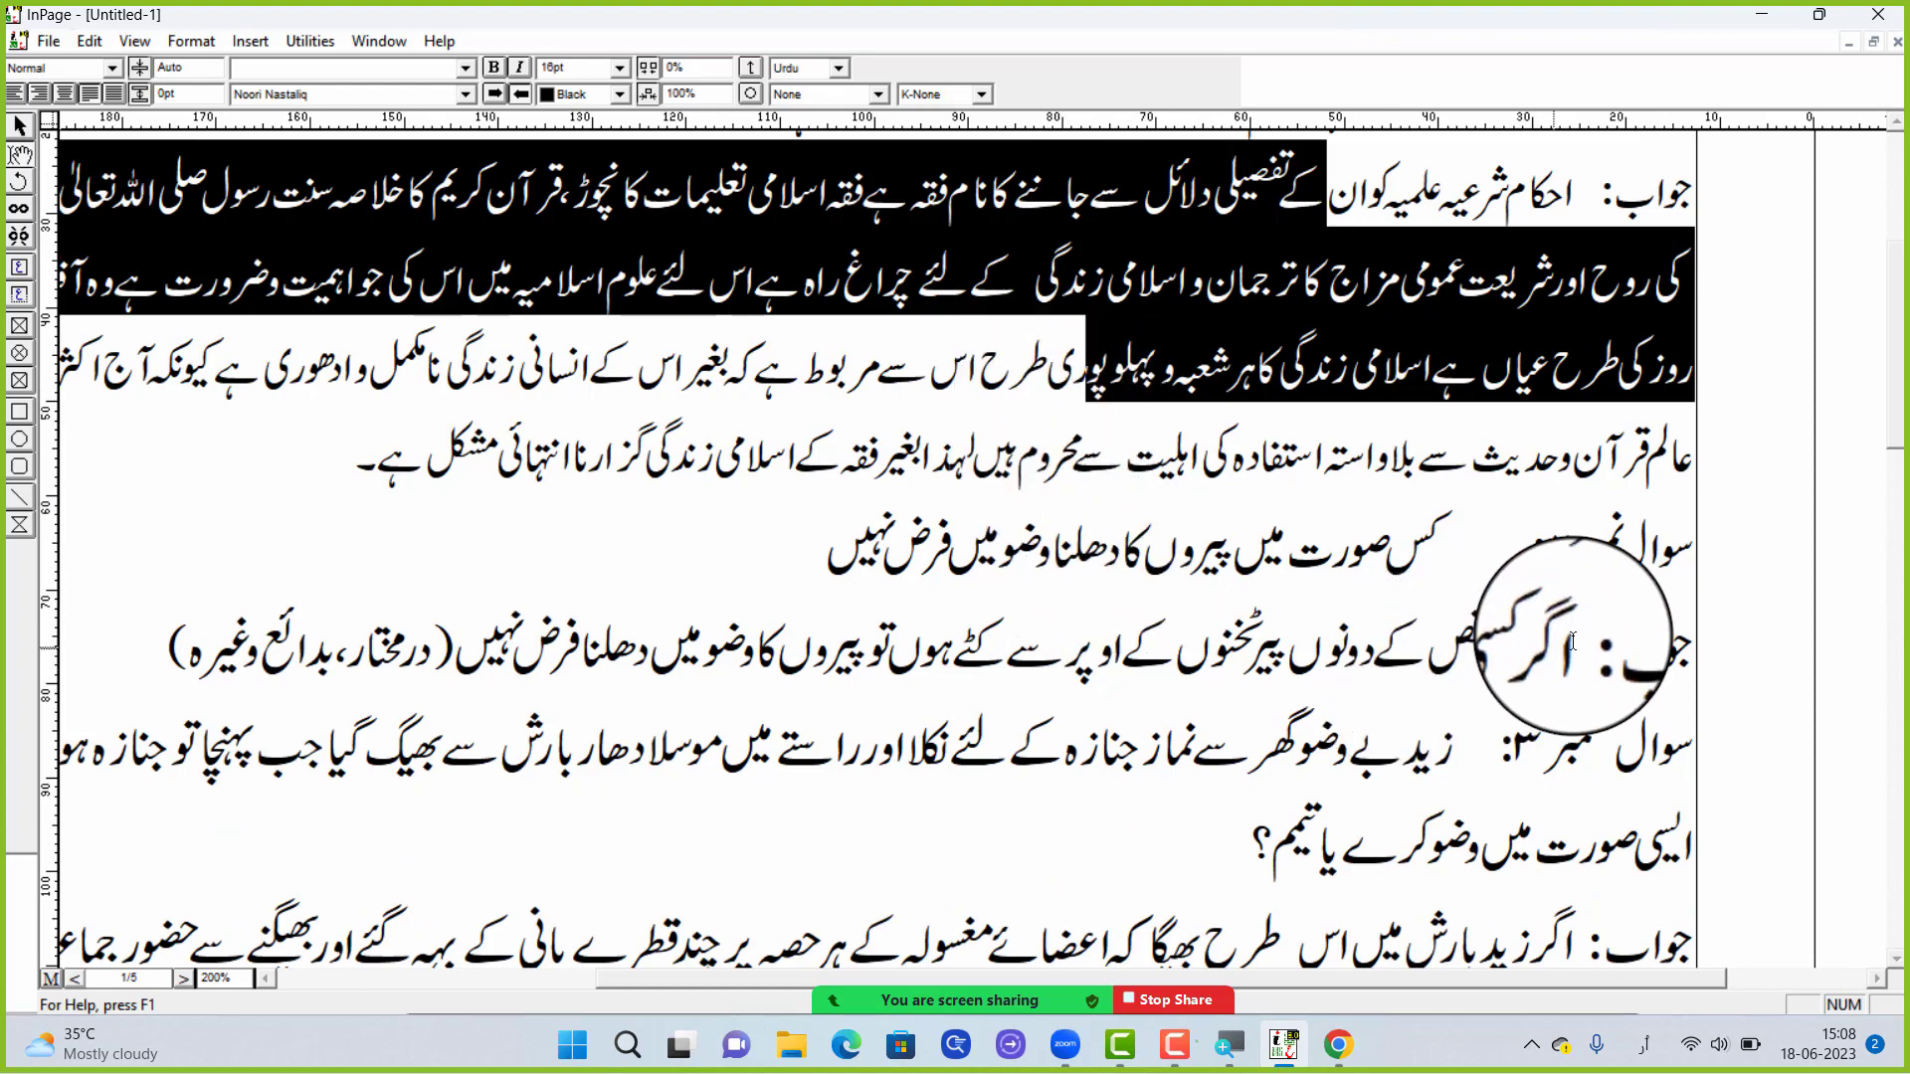
left_click_drag(1576, 641, 820, 765)
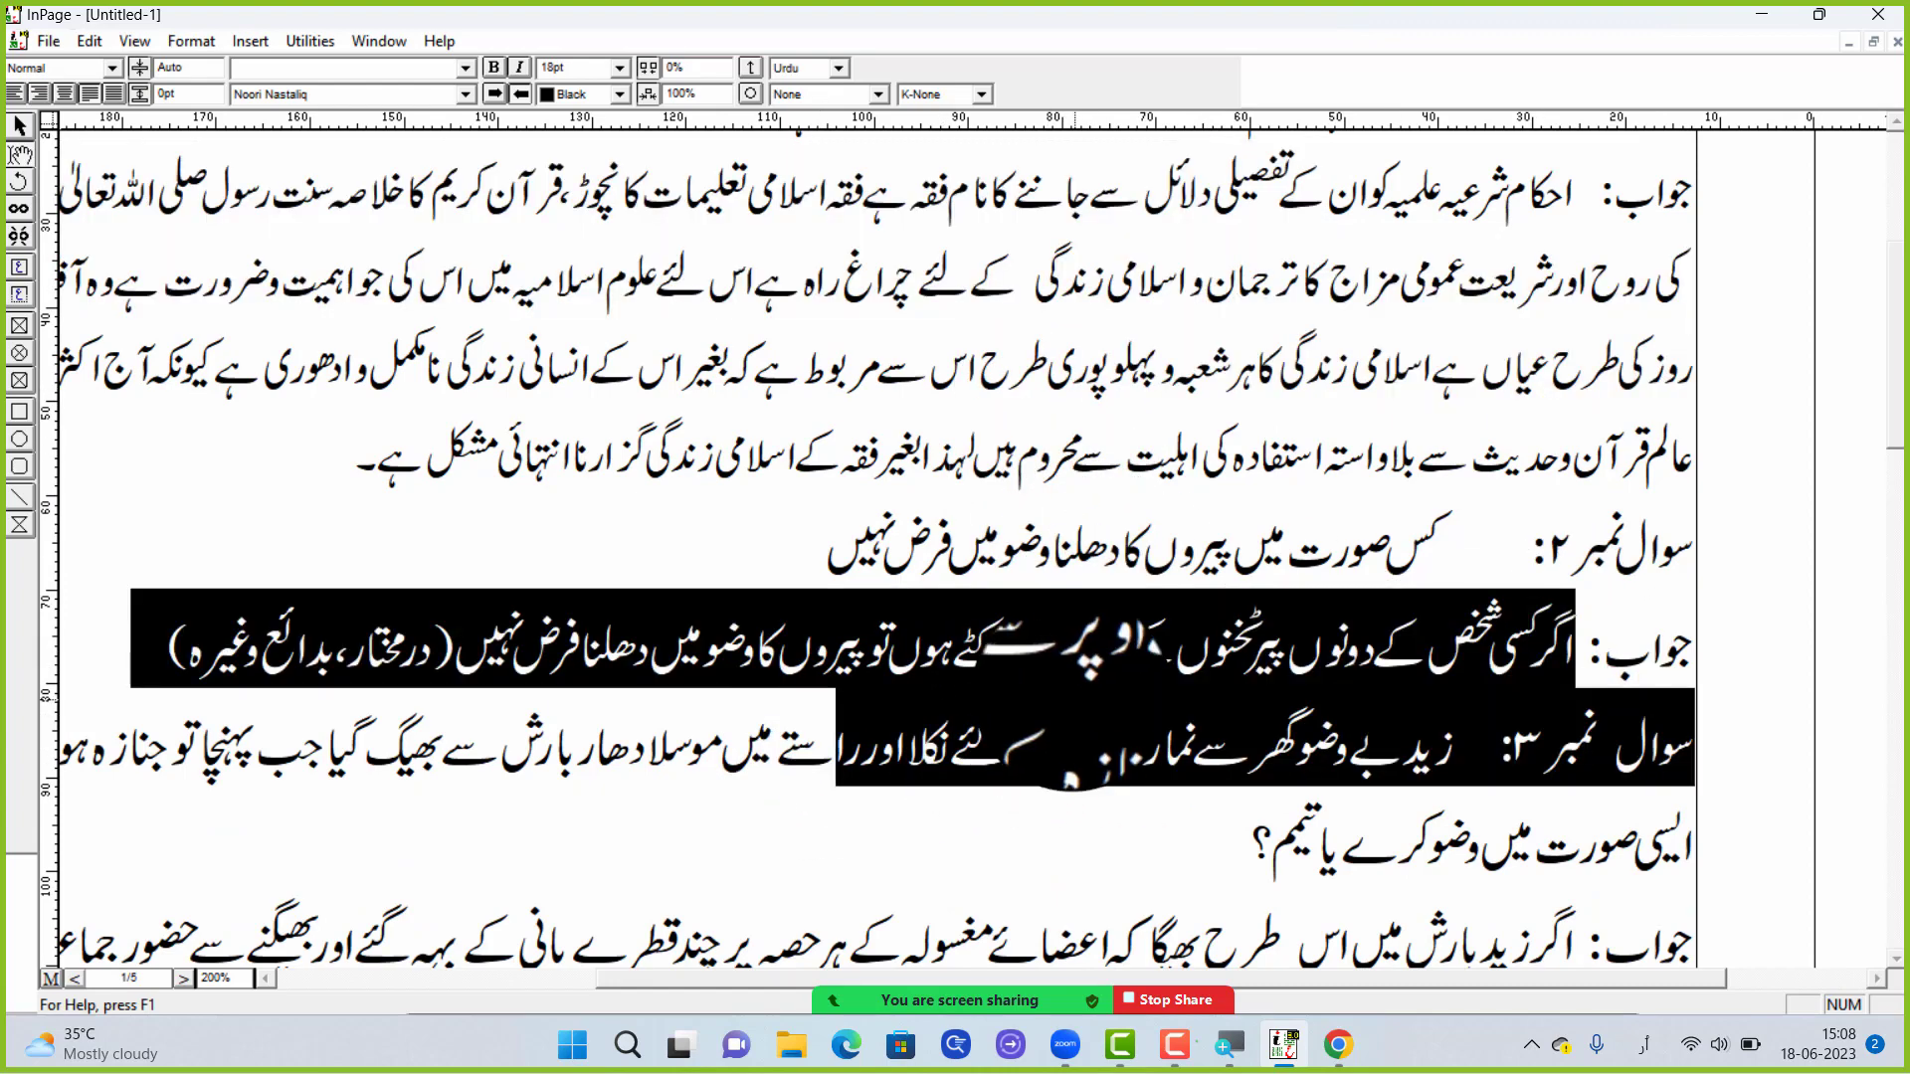
left_click(1067, 683)
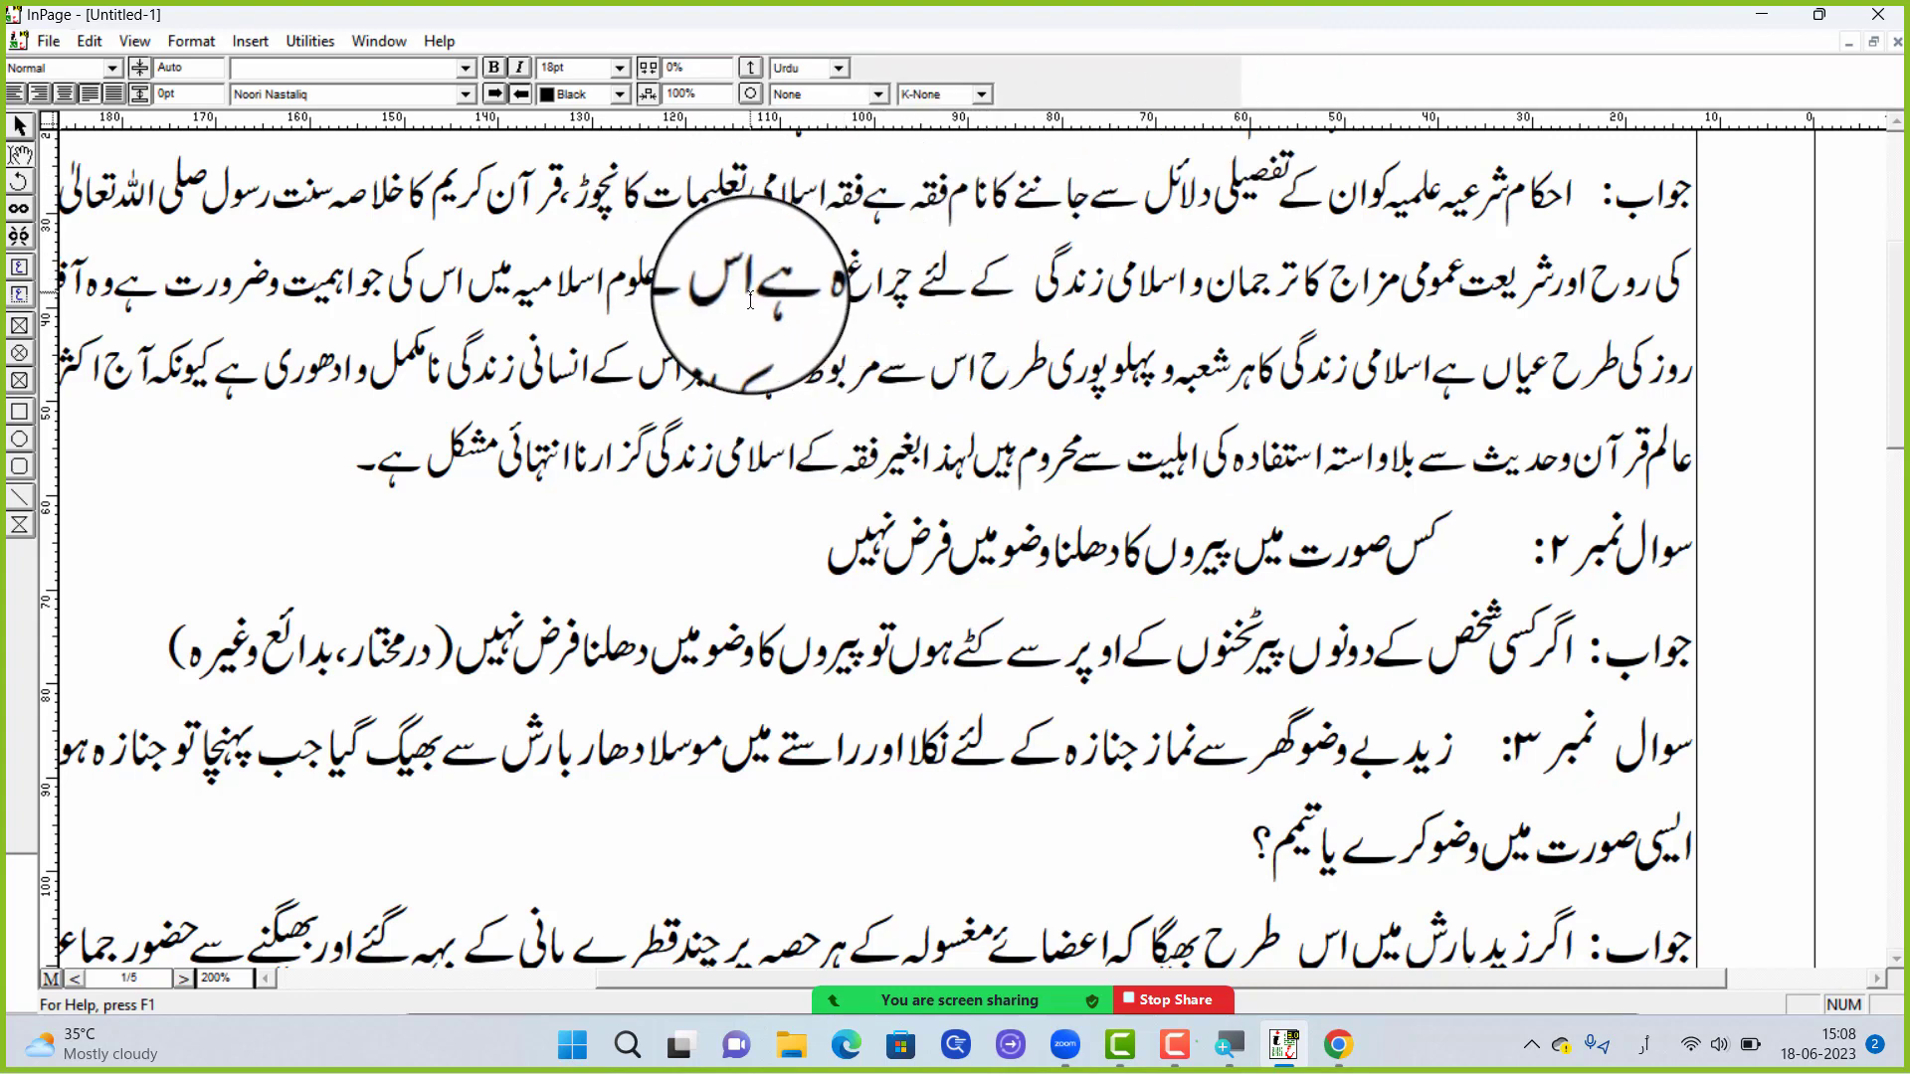
right_click(948, 298)
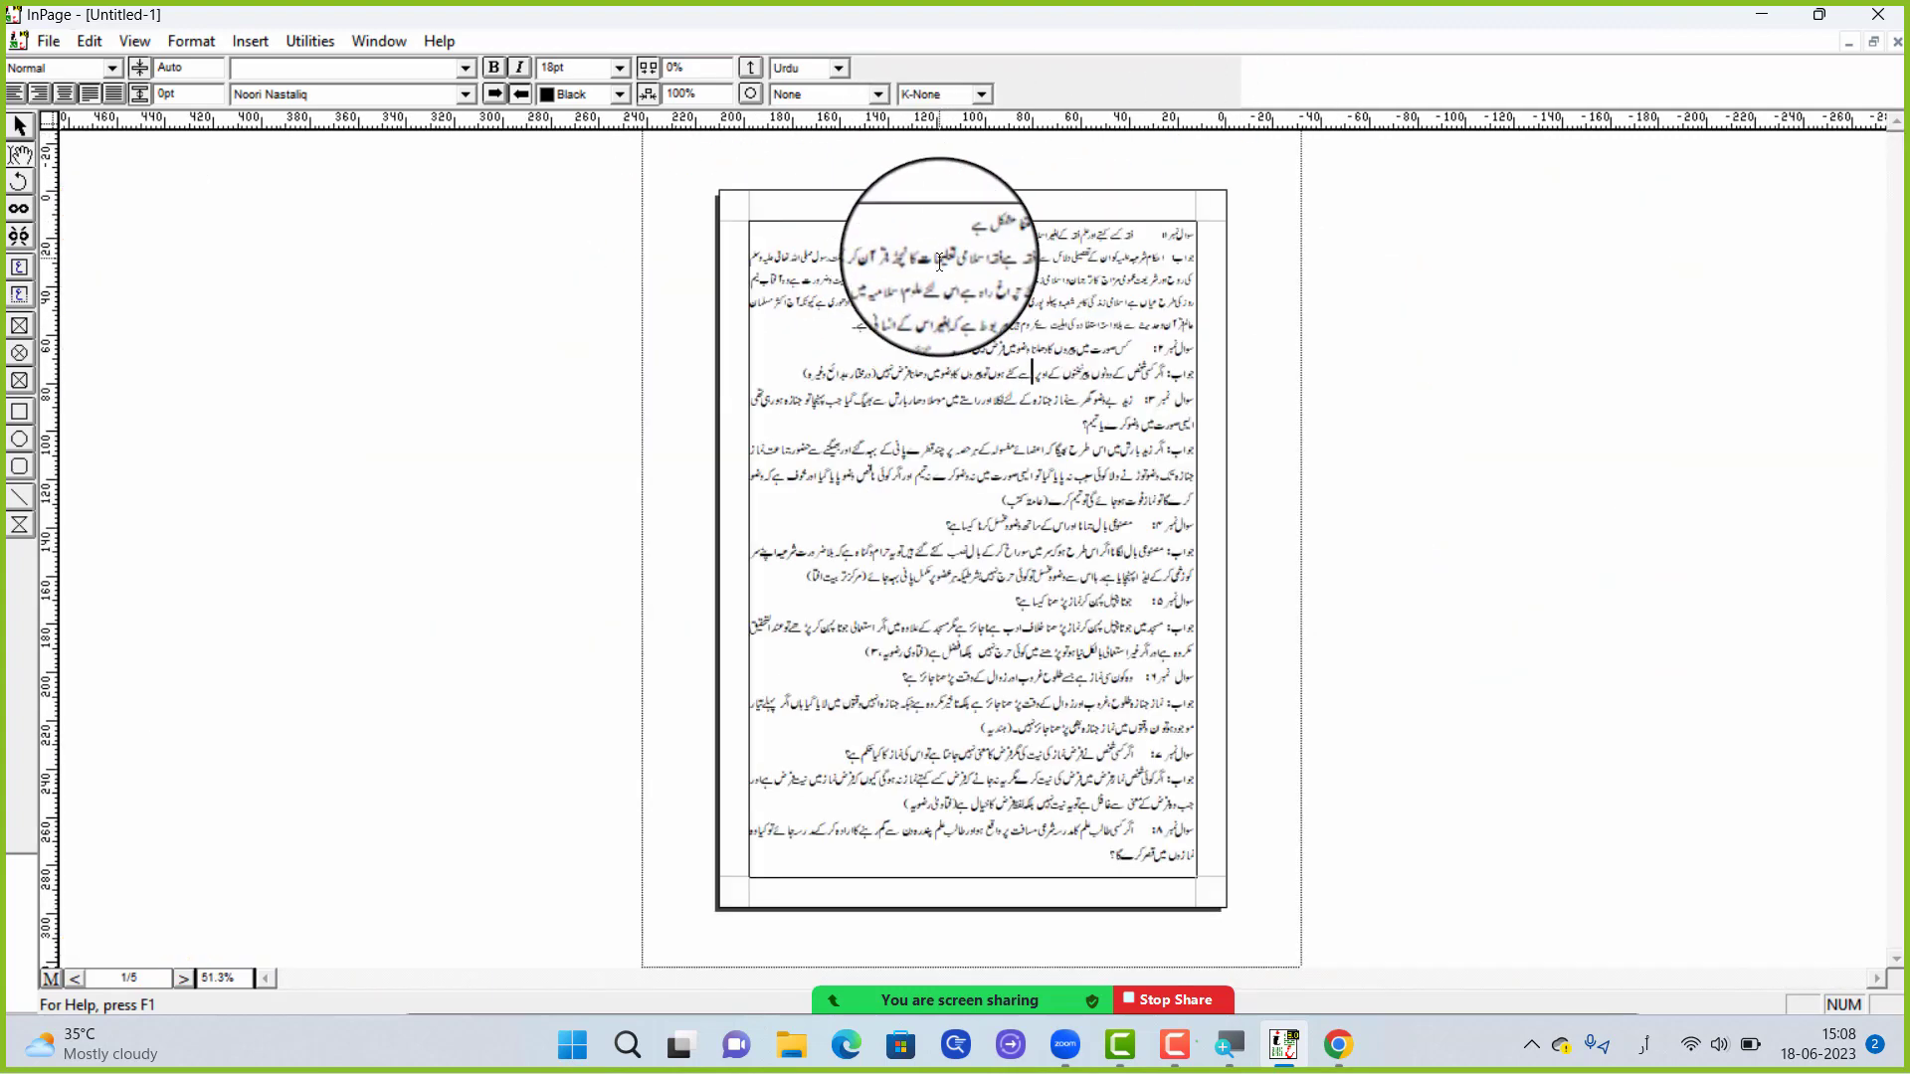
right_click(923, 220)
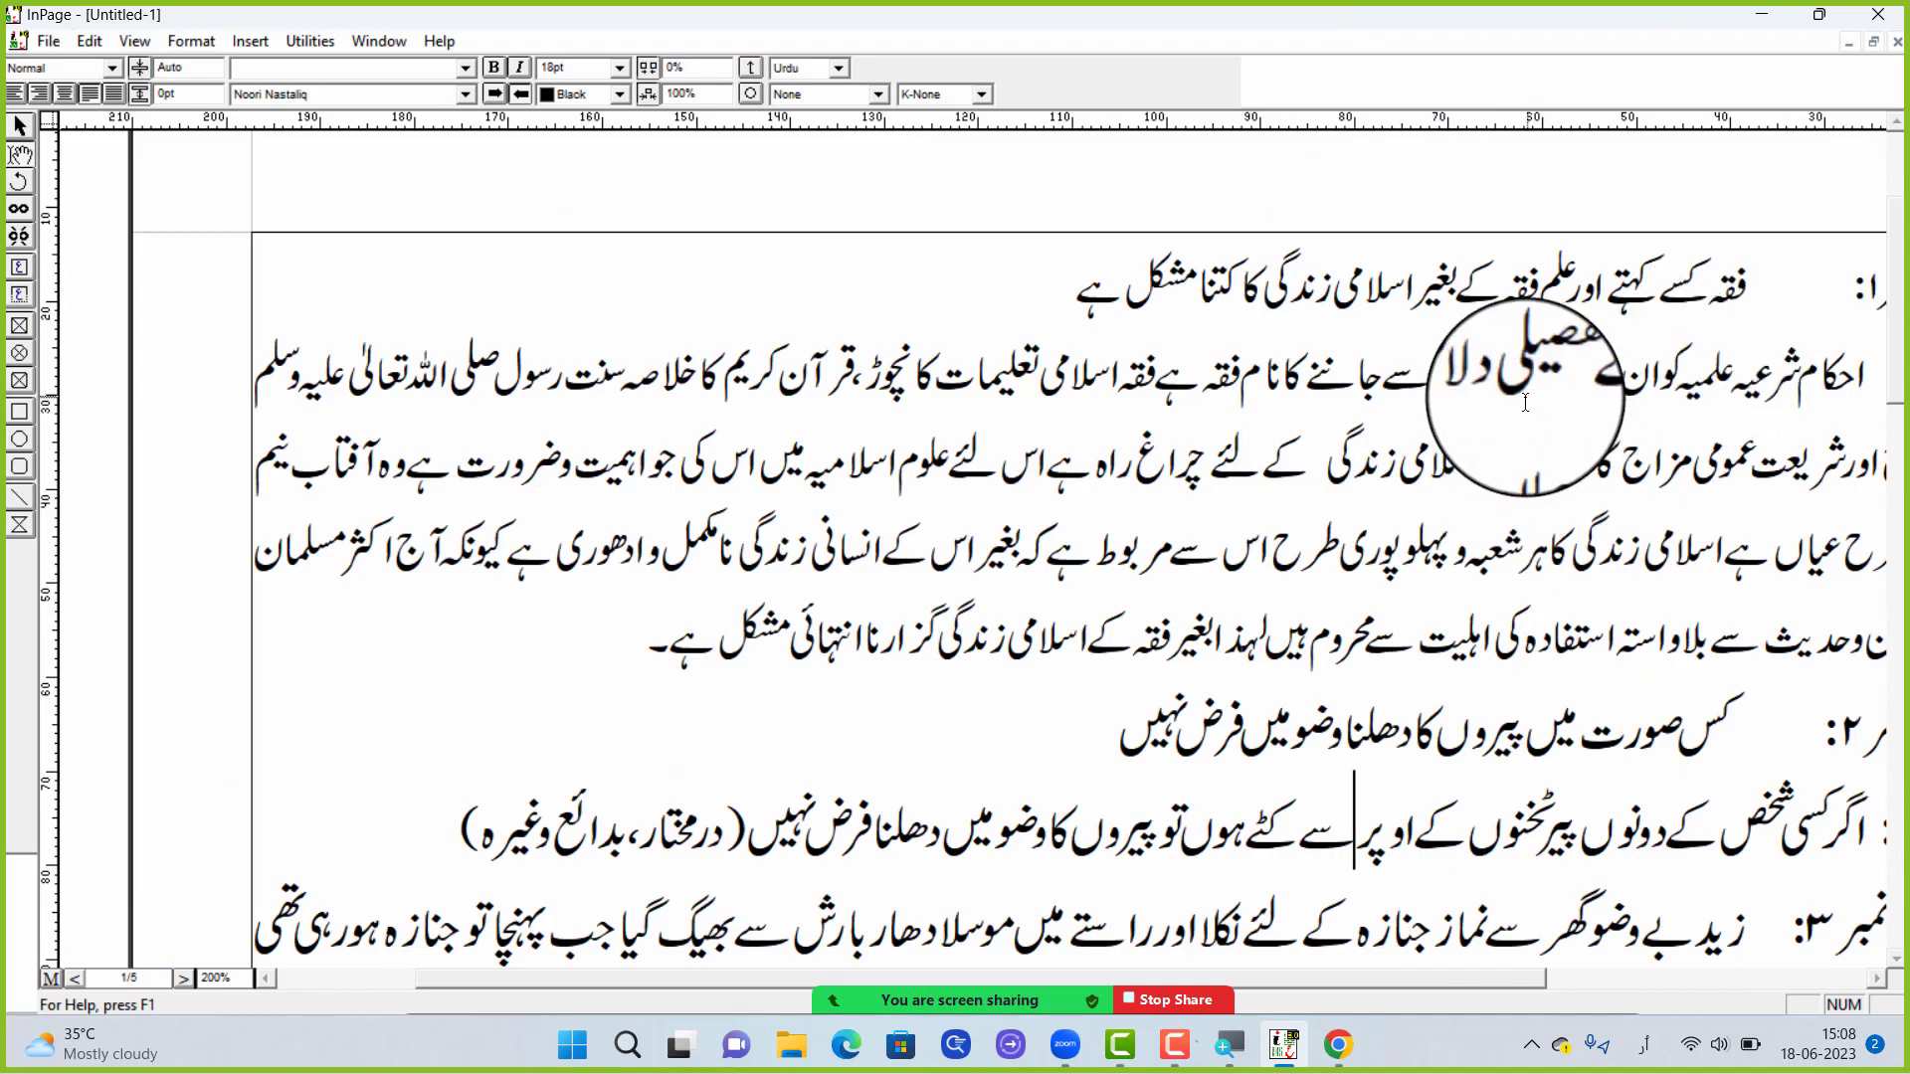
triple_click(1461, 502)
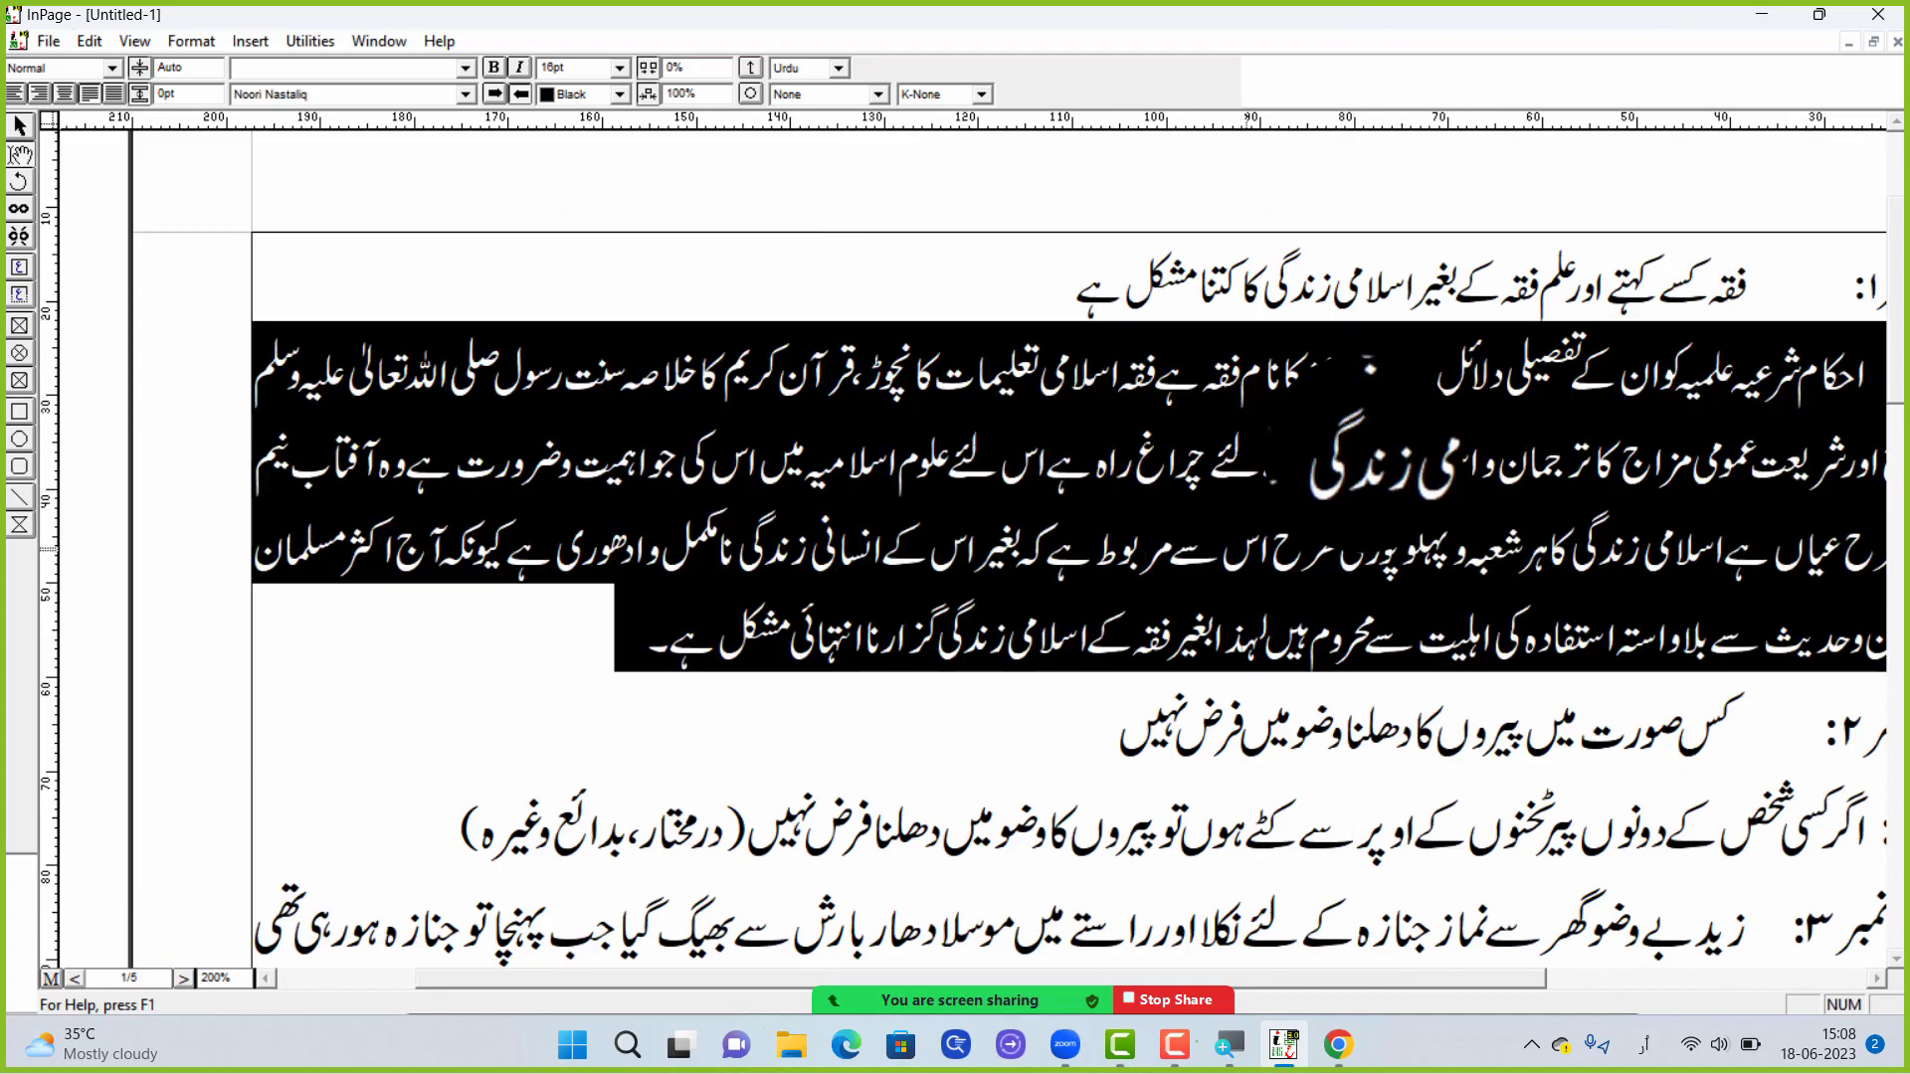
scroll(1383, 550, "down", 2)
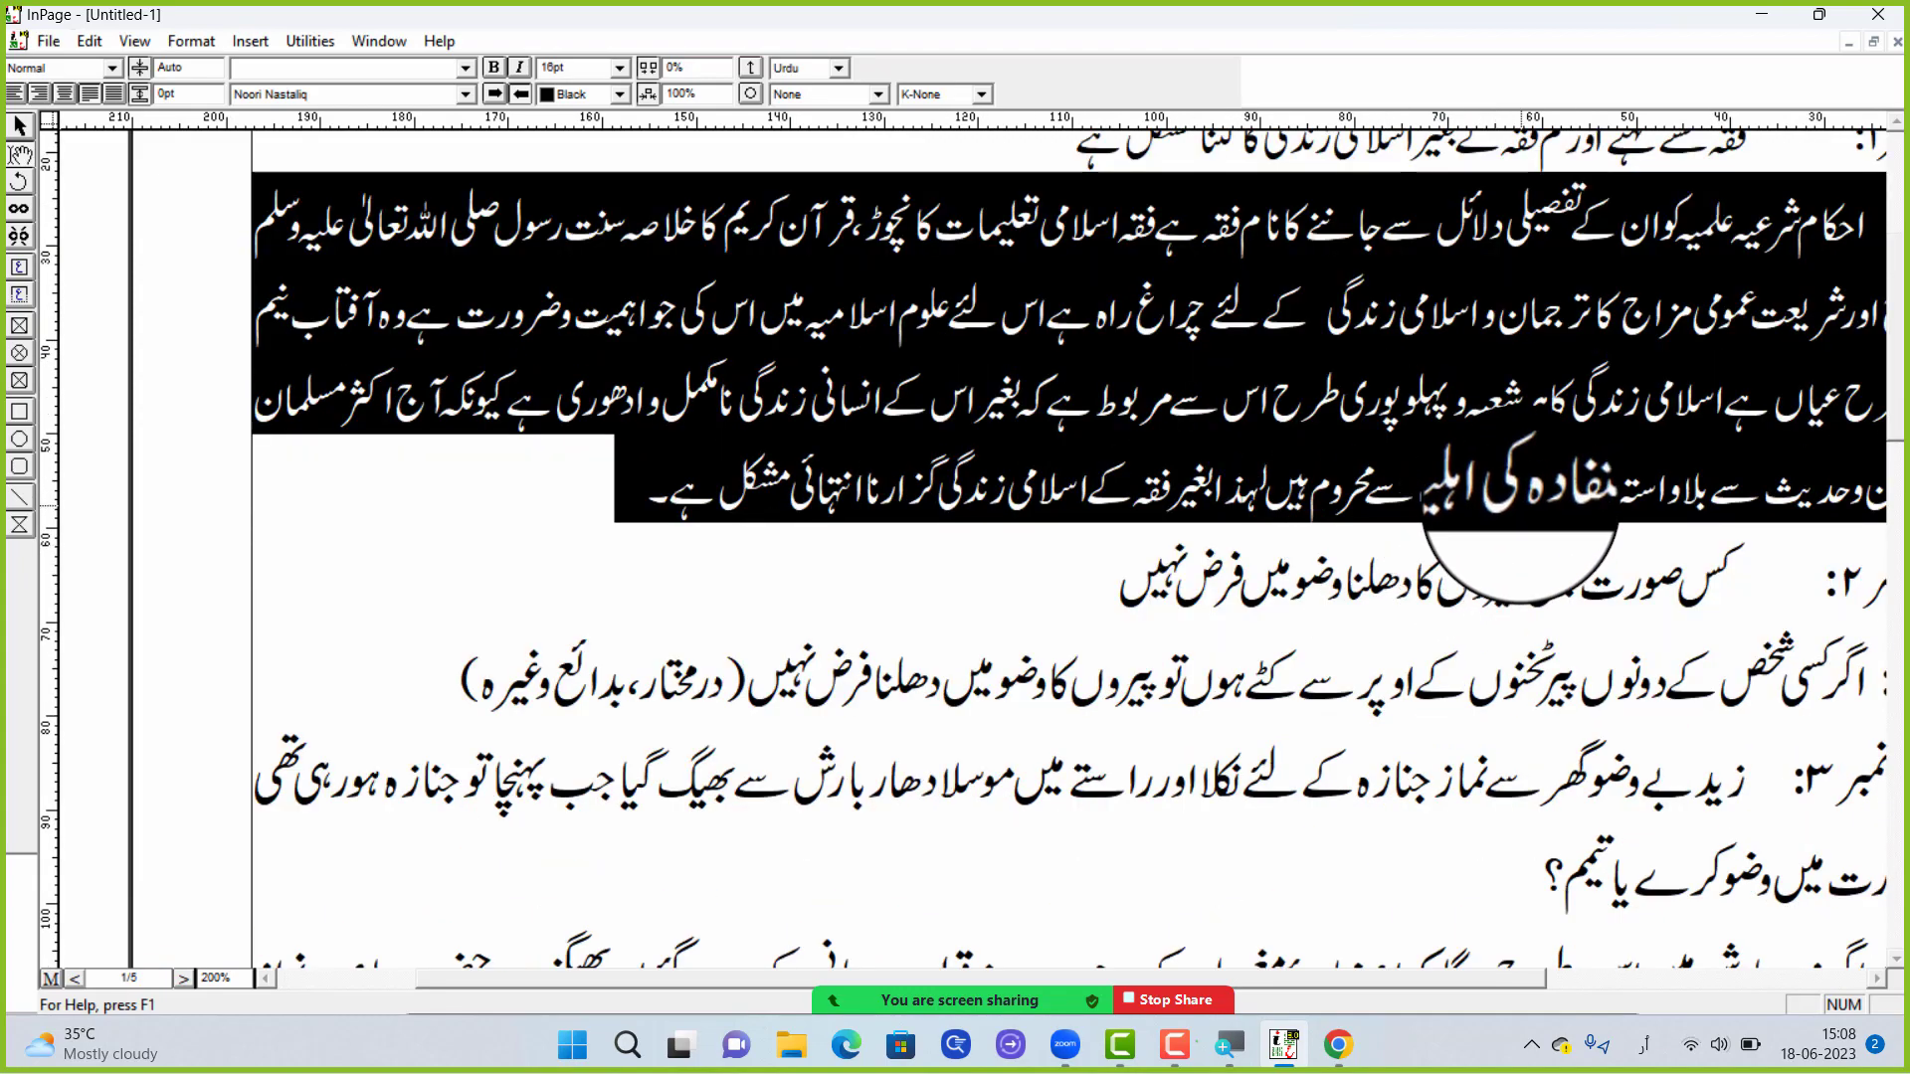
scroll(1520, 517, "up", 2)
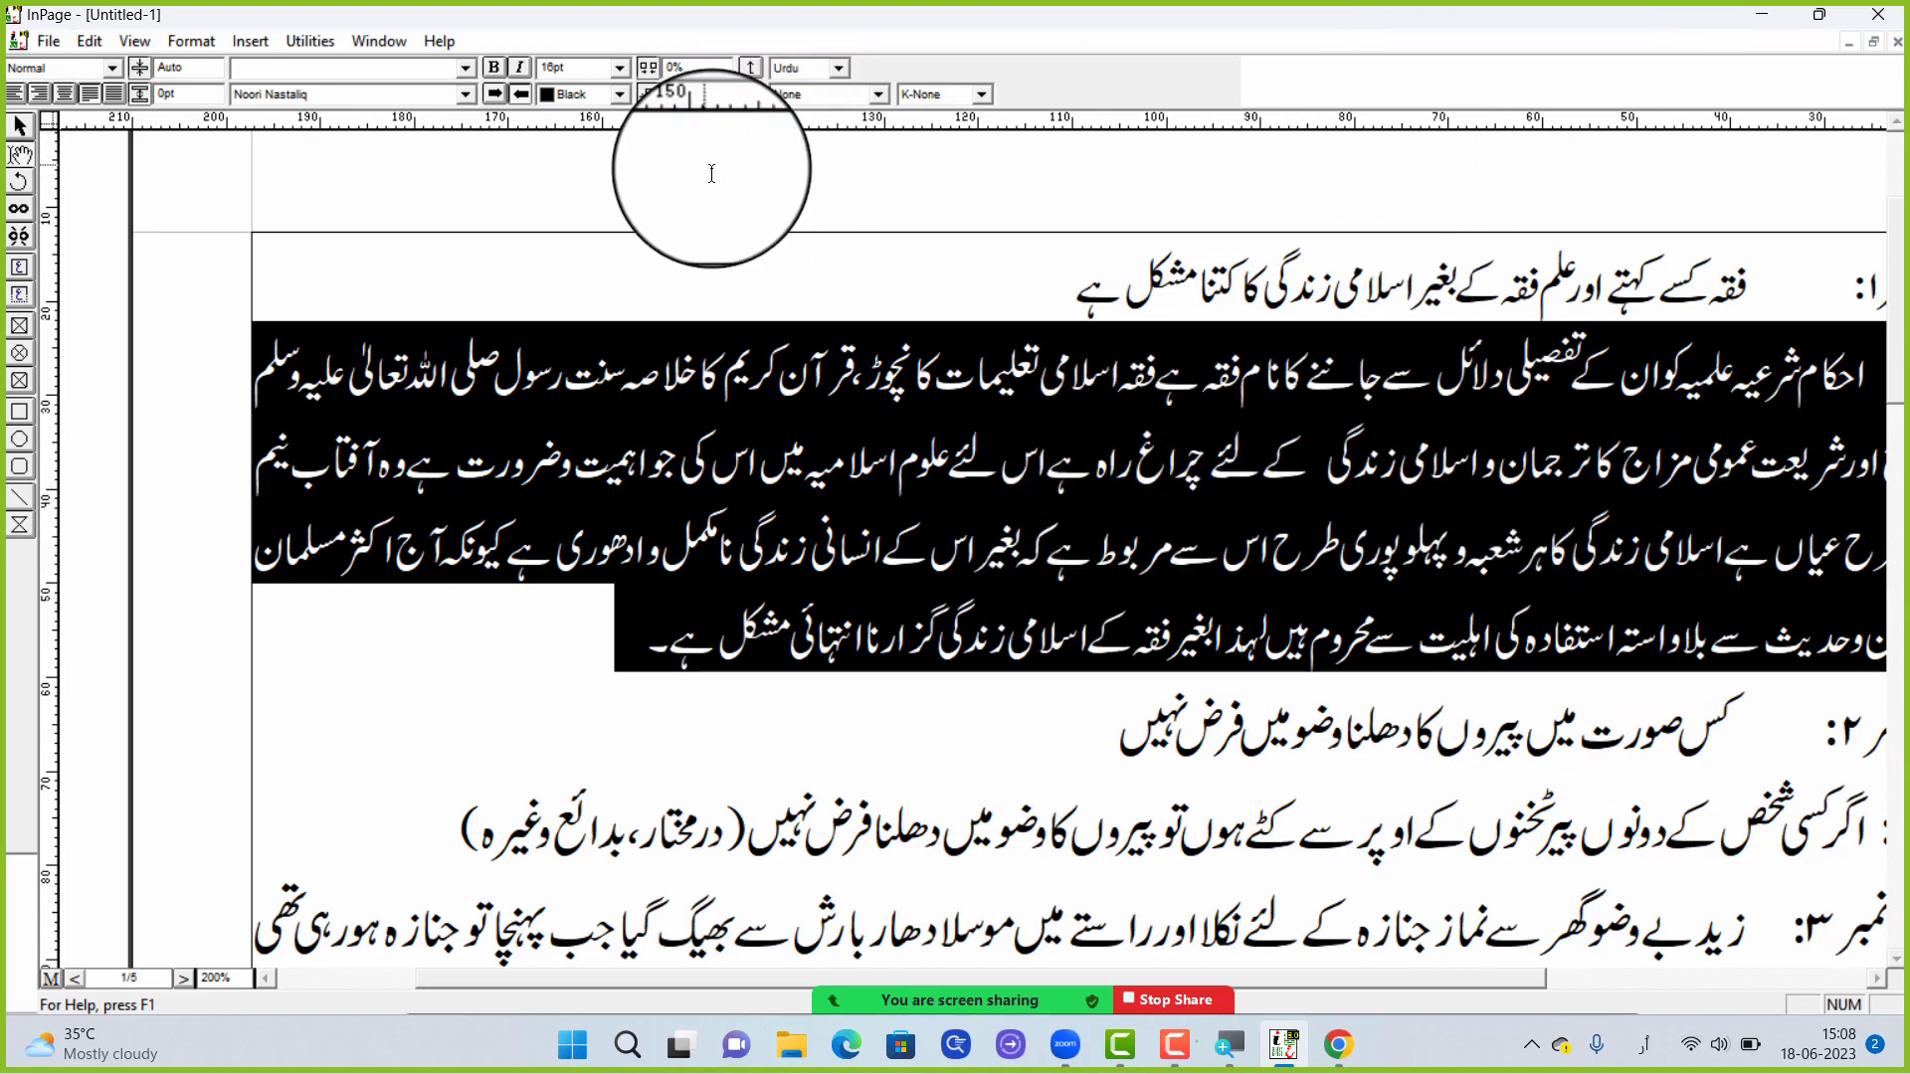
left_click(1470, 463)
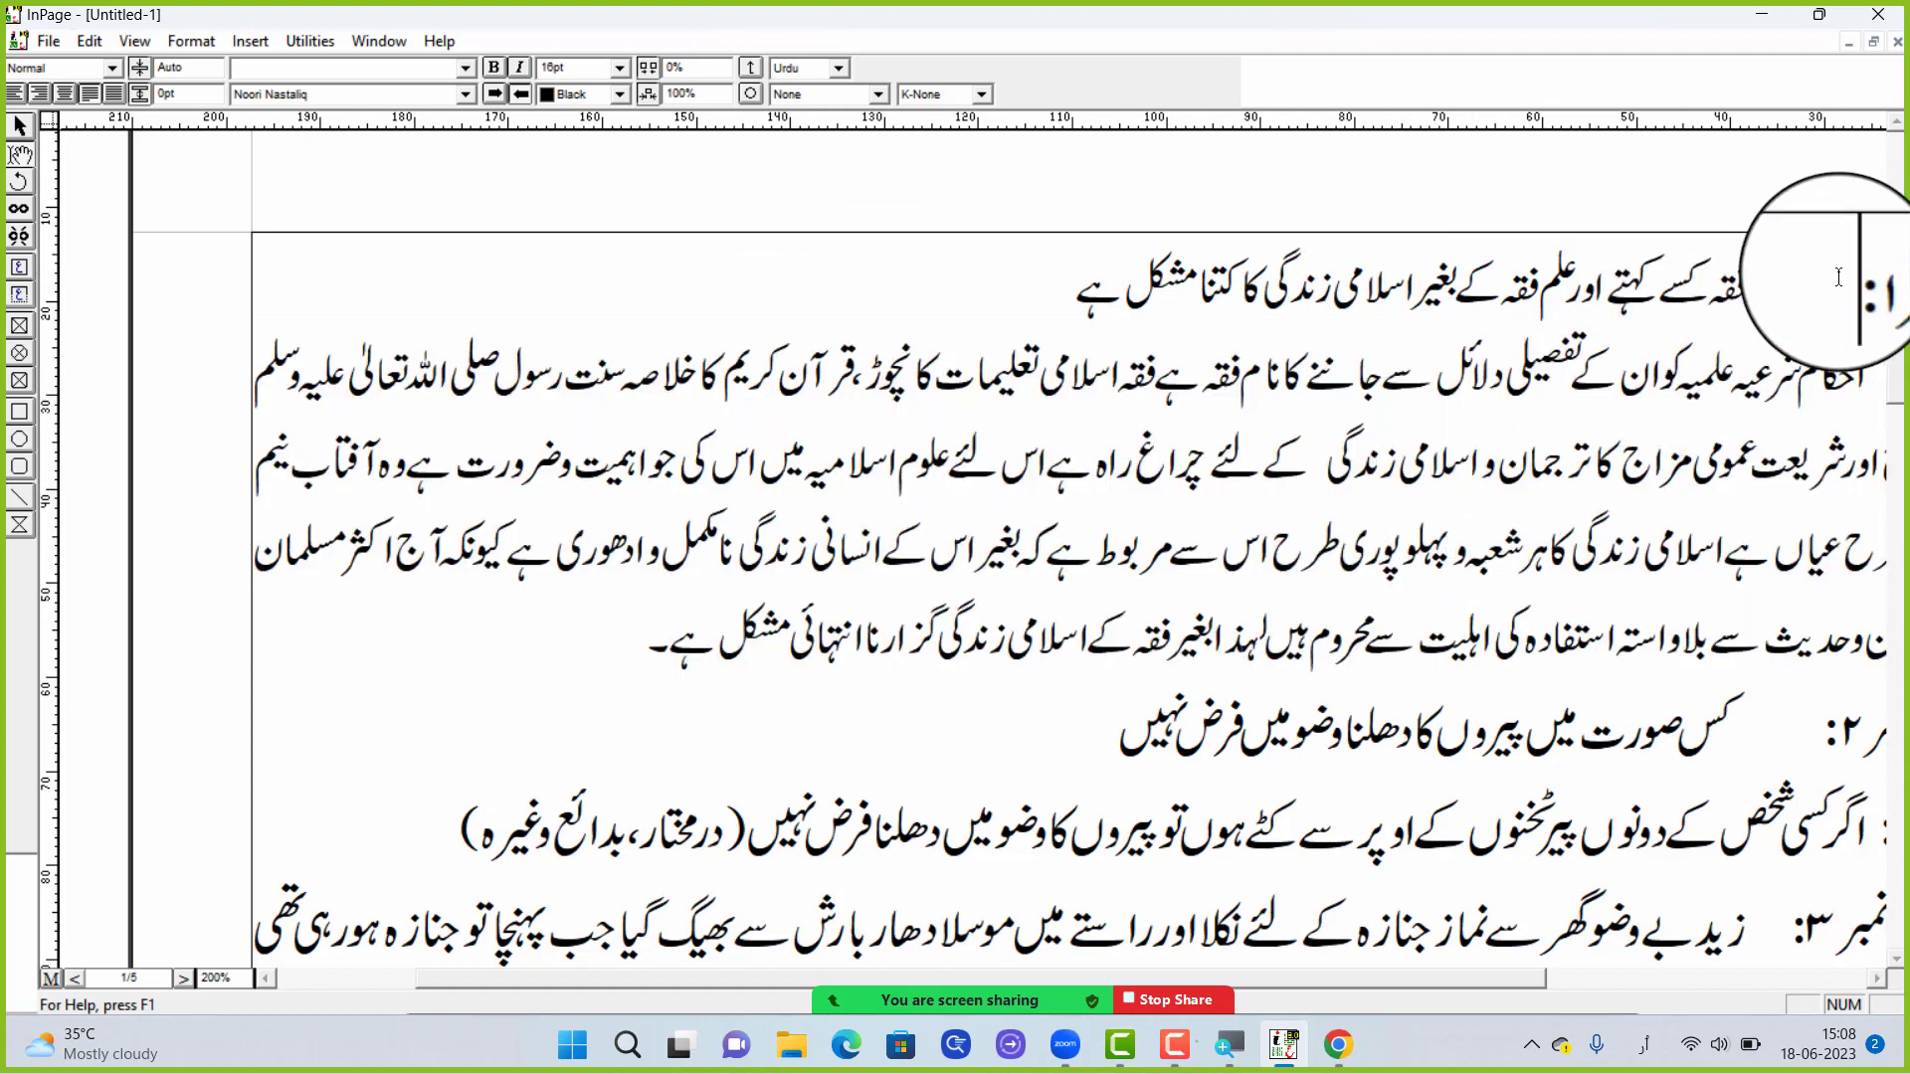
Set the font size of the first question's wording and its whole answer to 18 pt
left_click_drag(1839, 277, 575, 663)
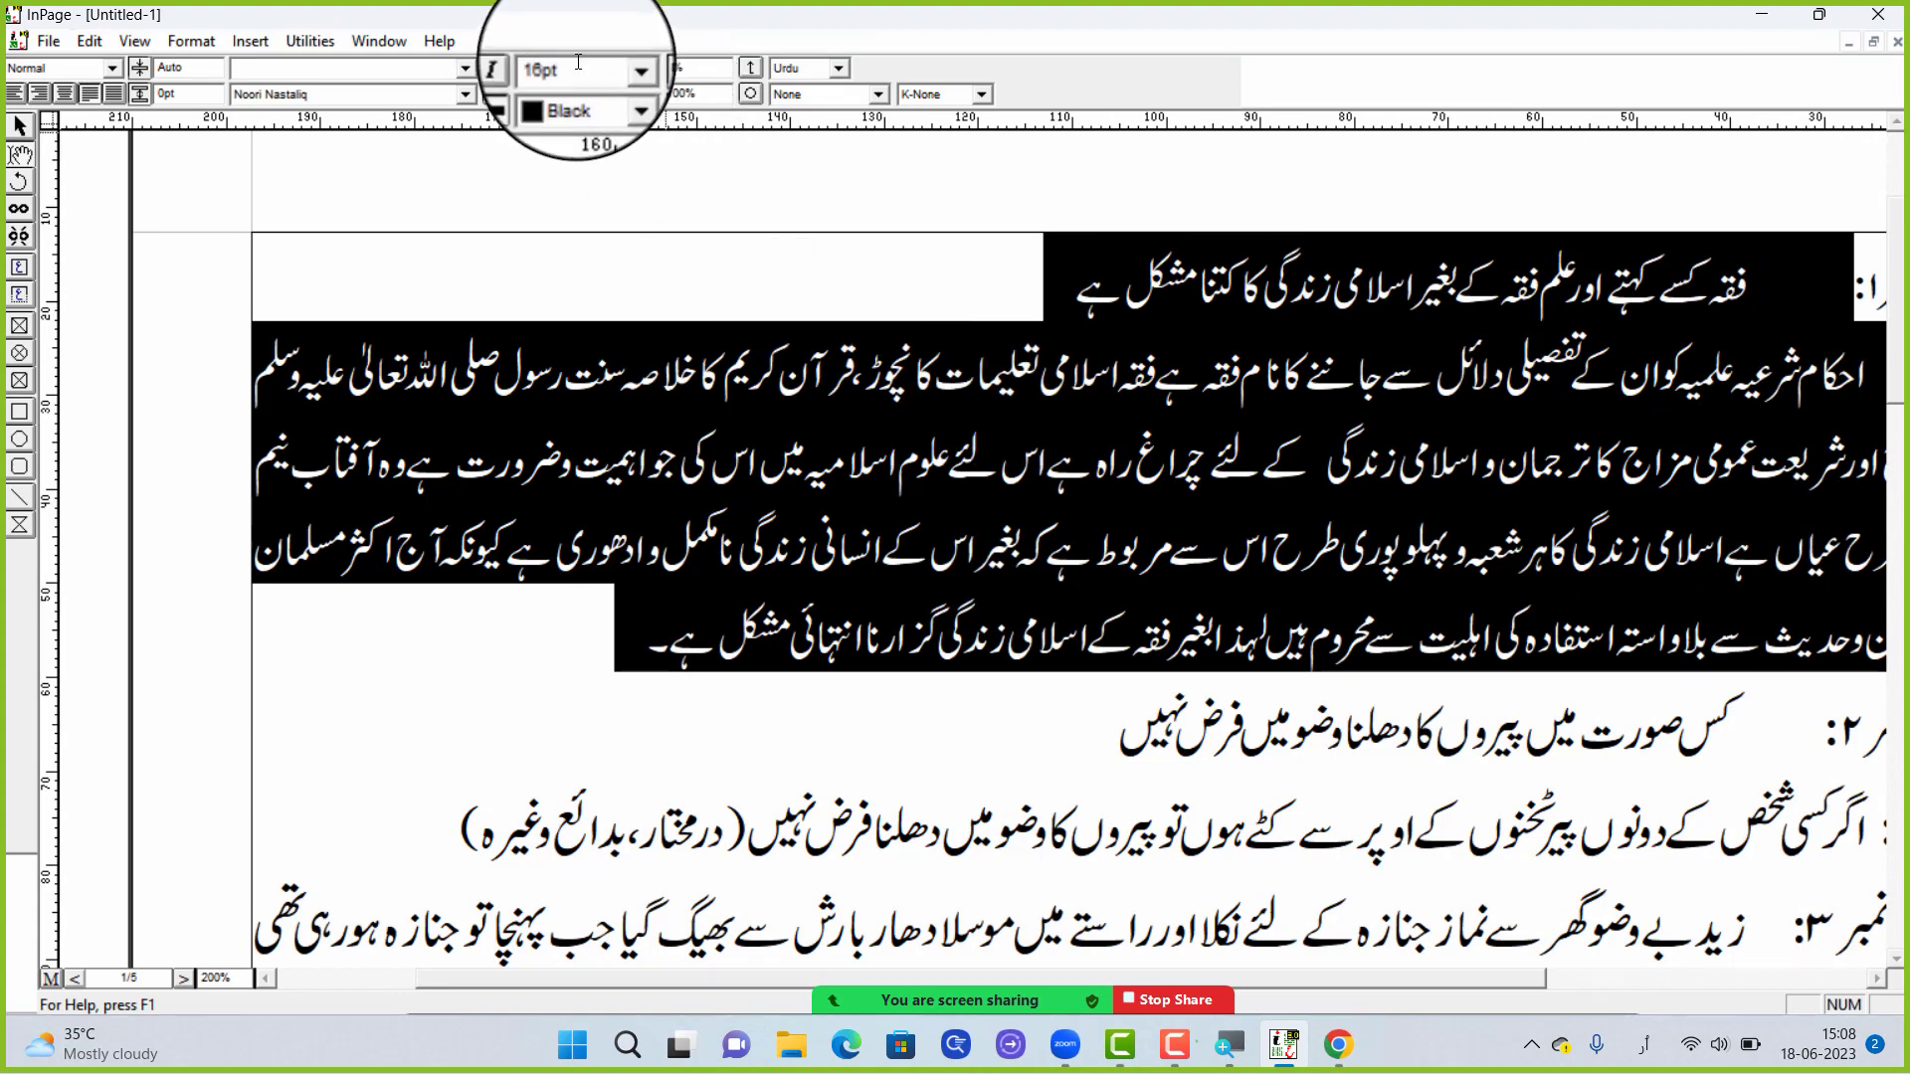
left_click(609, 68)
left_click(555, 162)
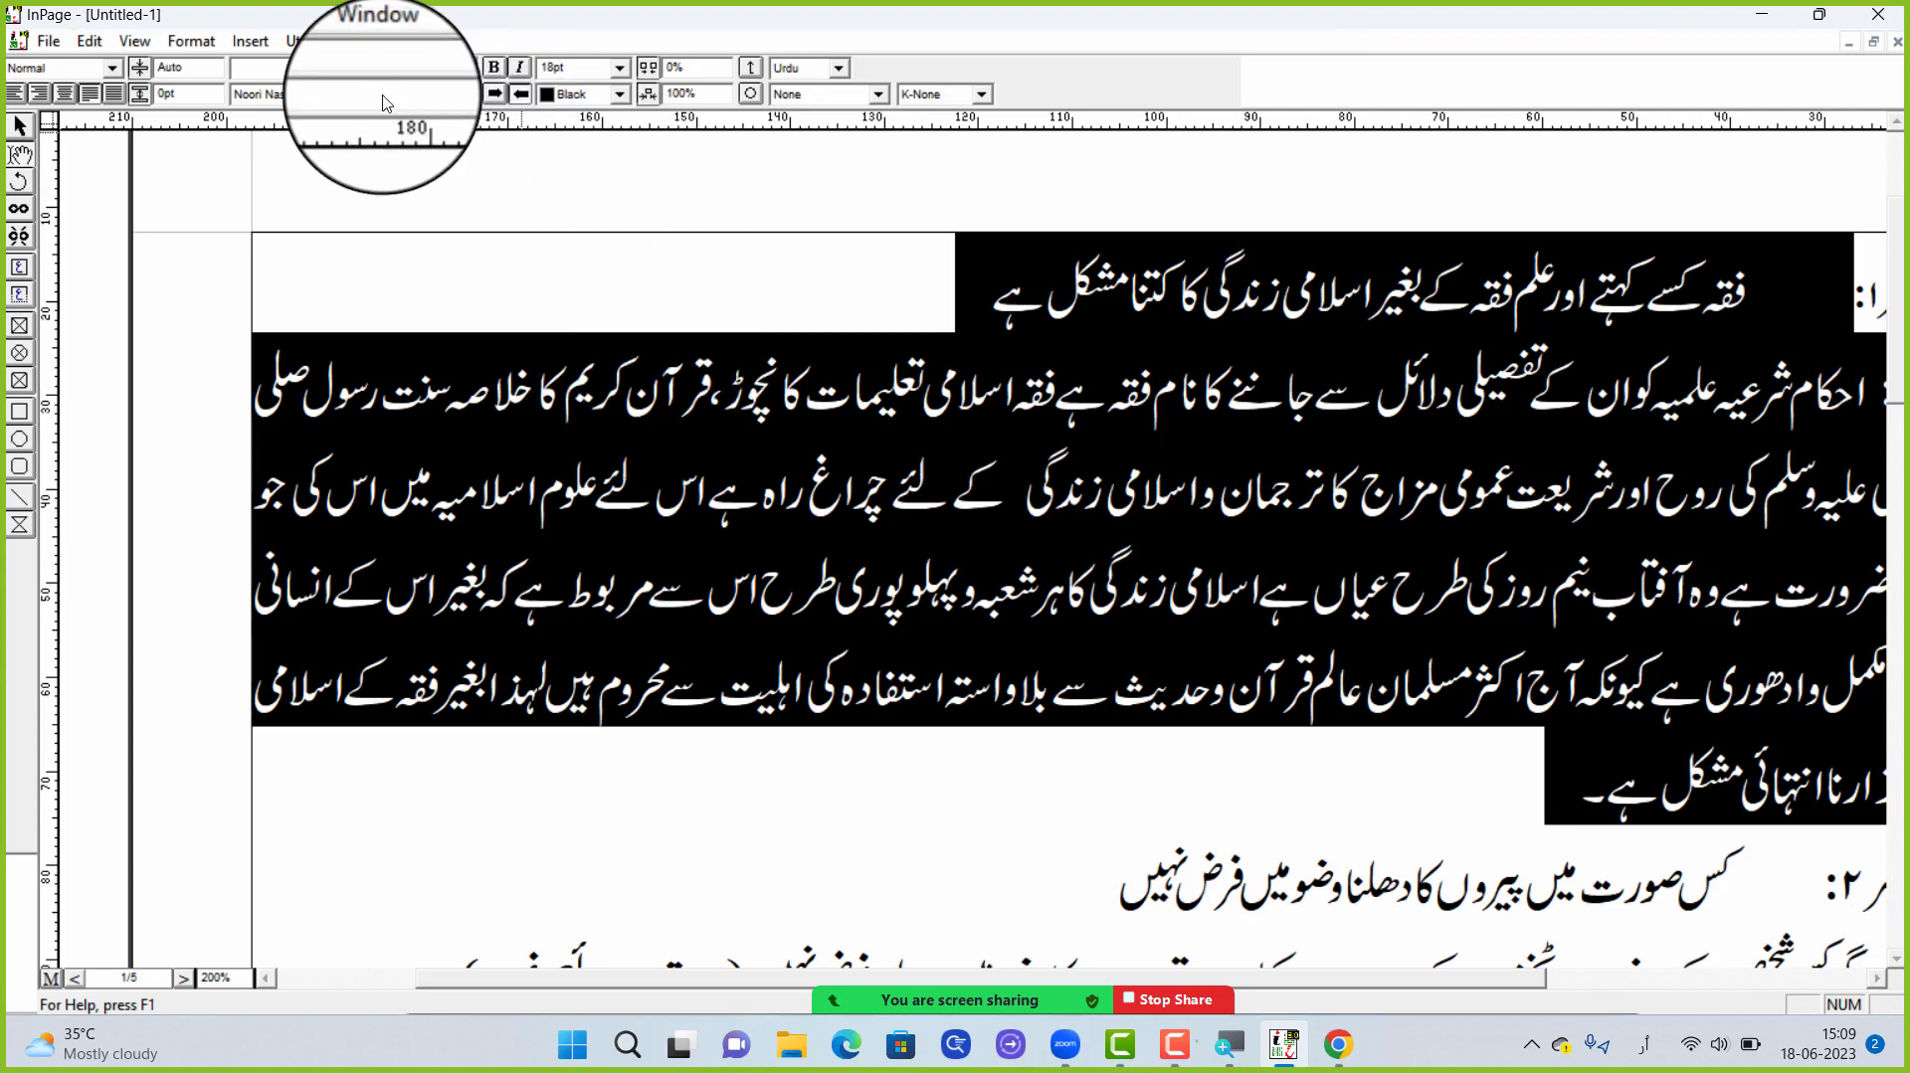
Set the line spacing of the selected first question and answer to 24 pt
left_click_drag(201, 70, 130, 81)
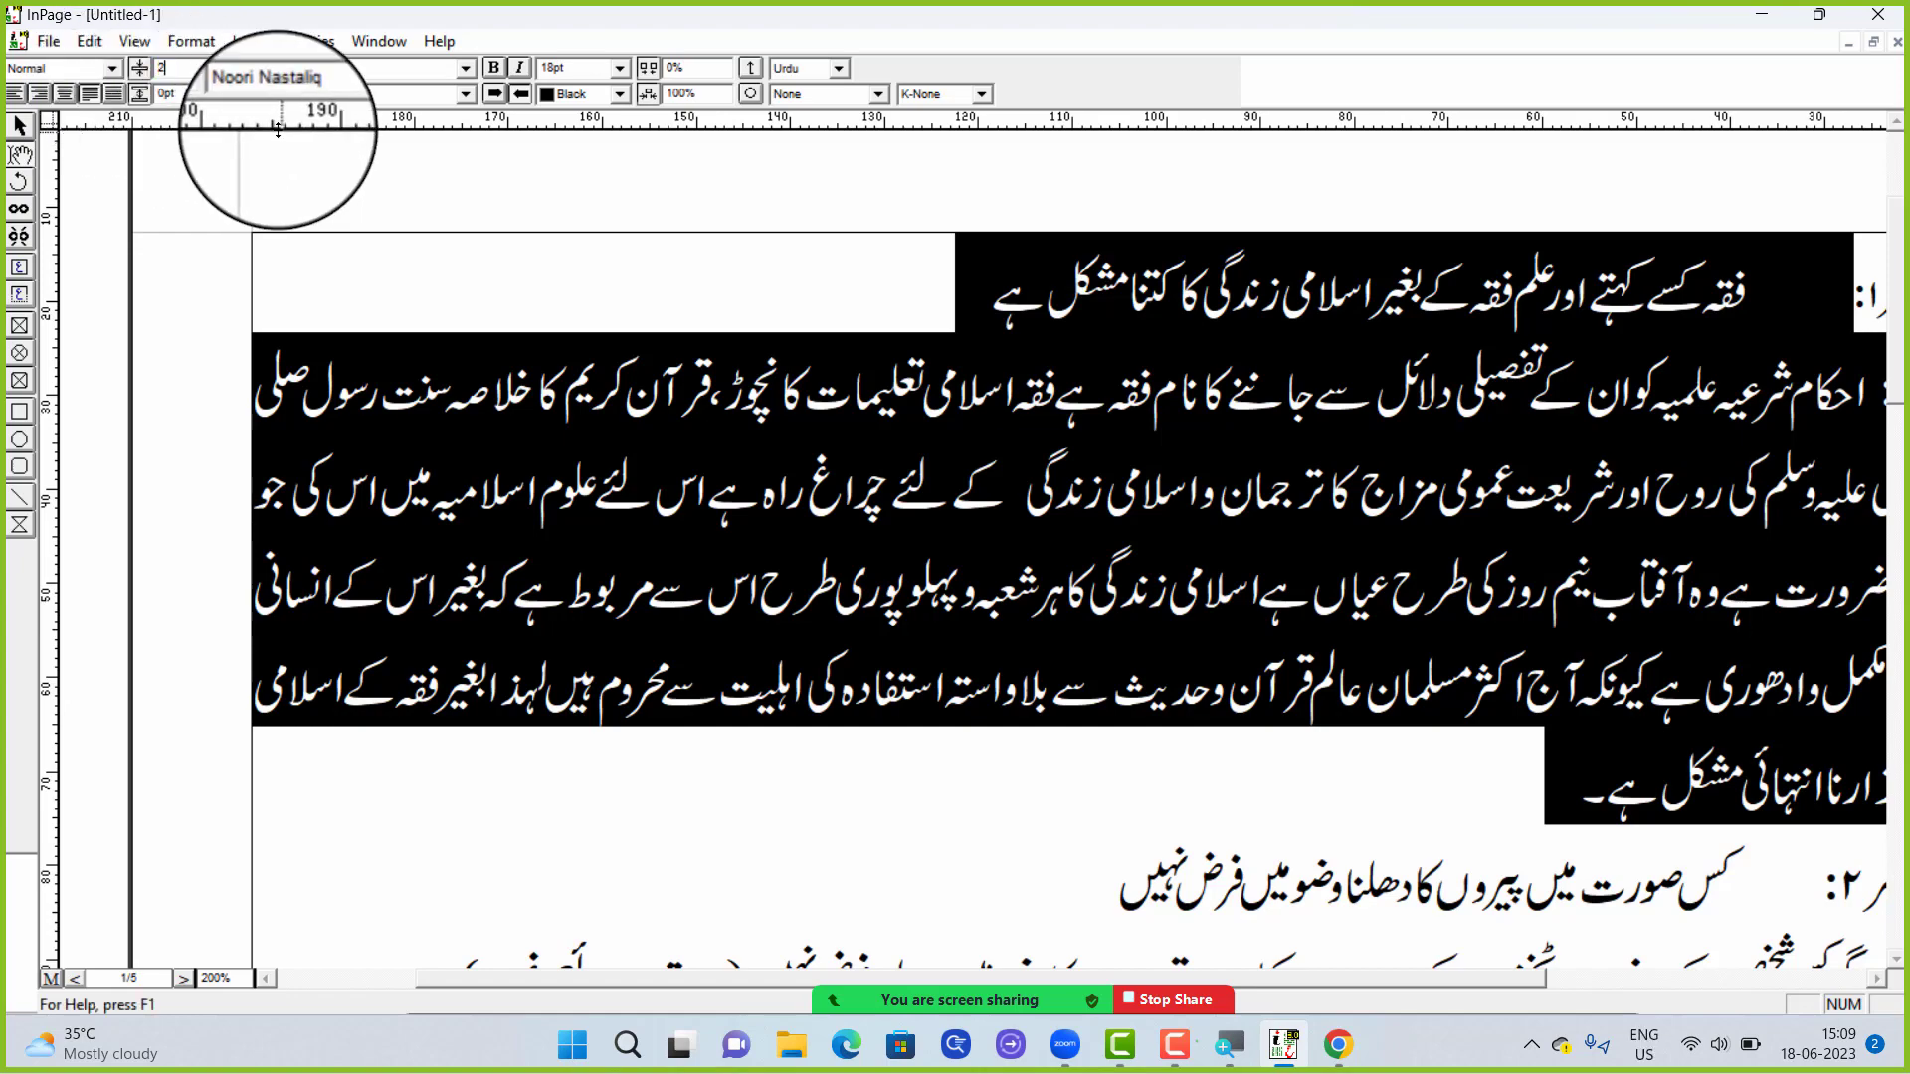
type("24")
key("Return")
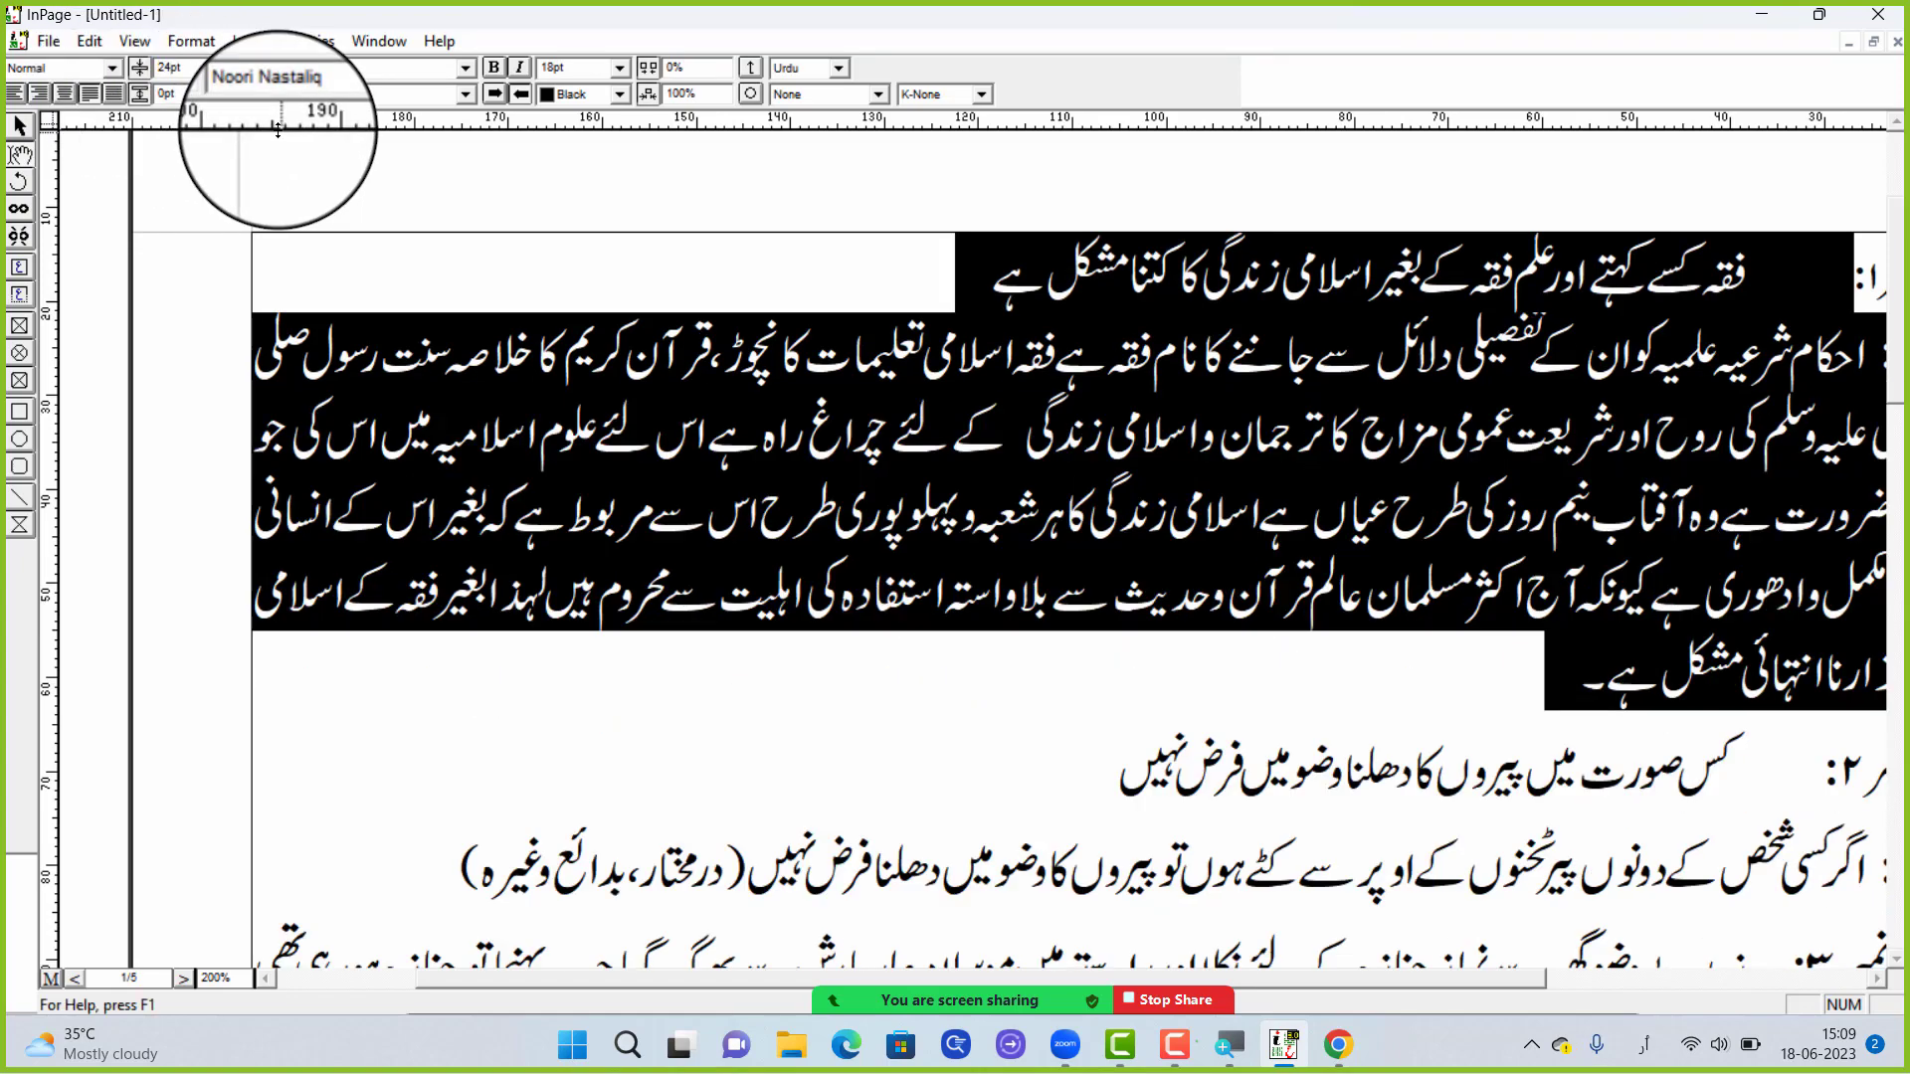
left_click(1433, 348)
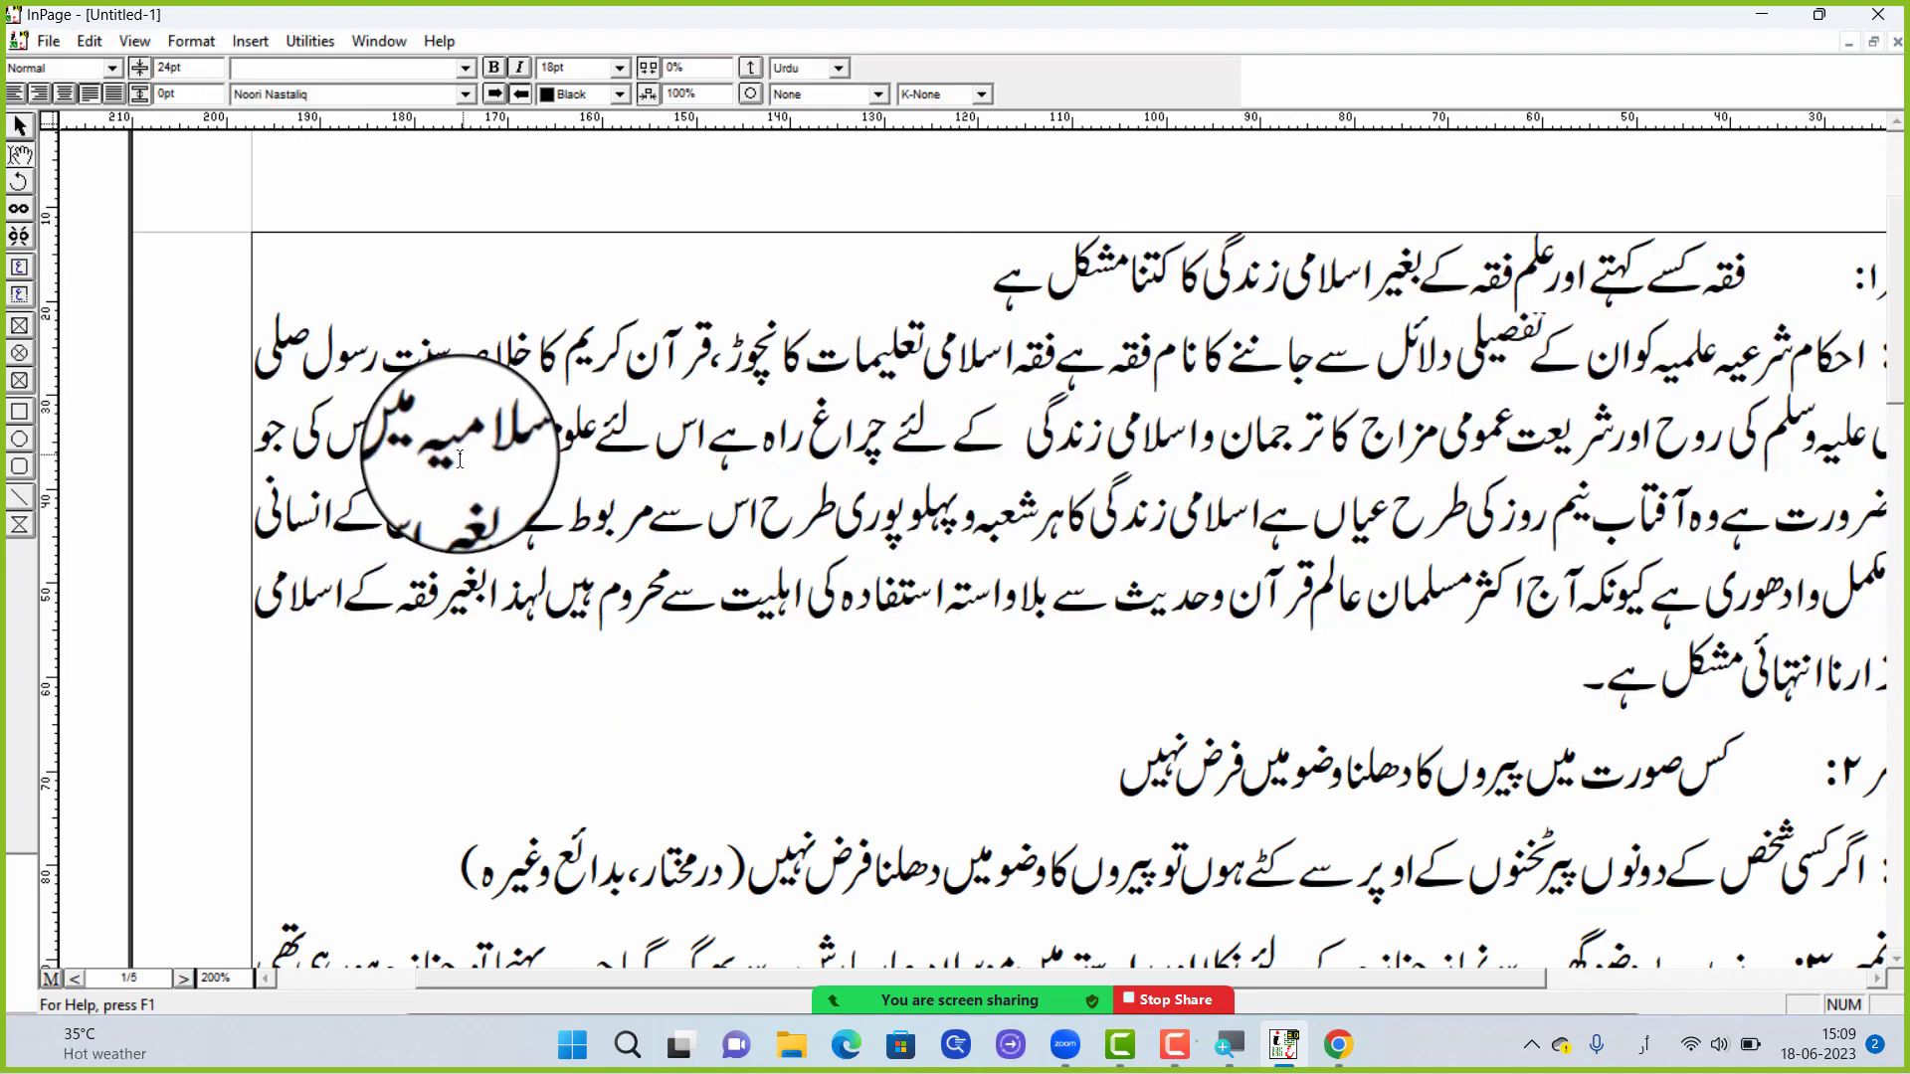
scroll(1300, 398, "down", 6)
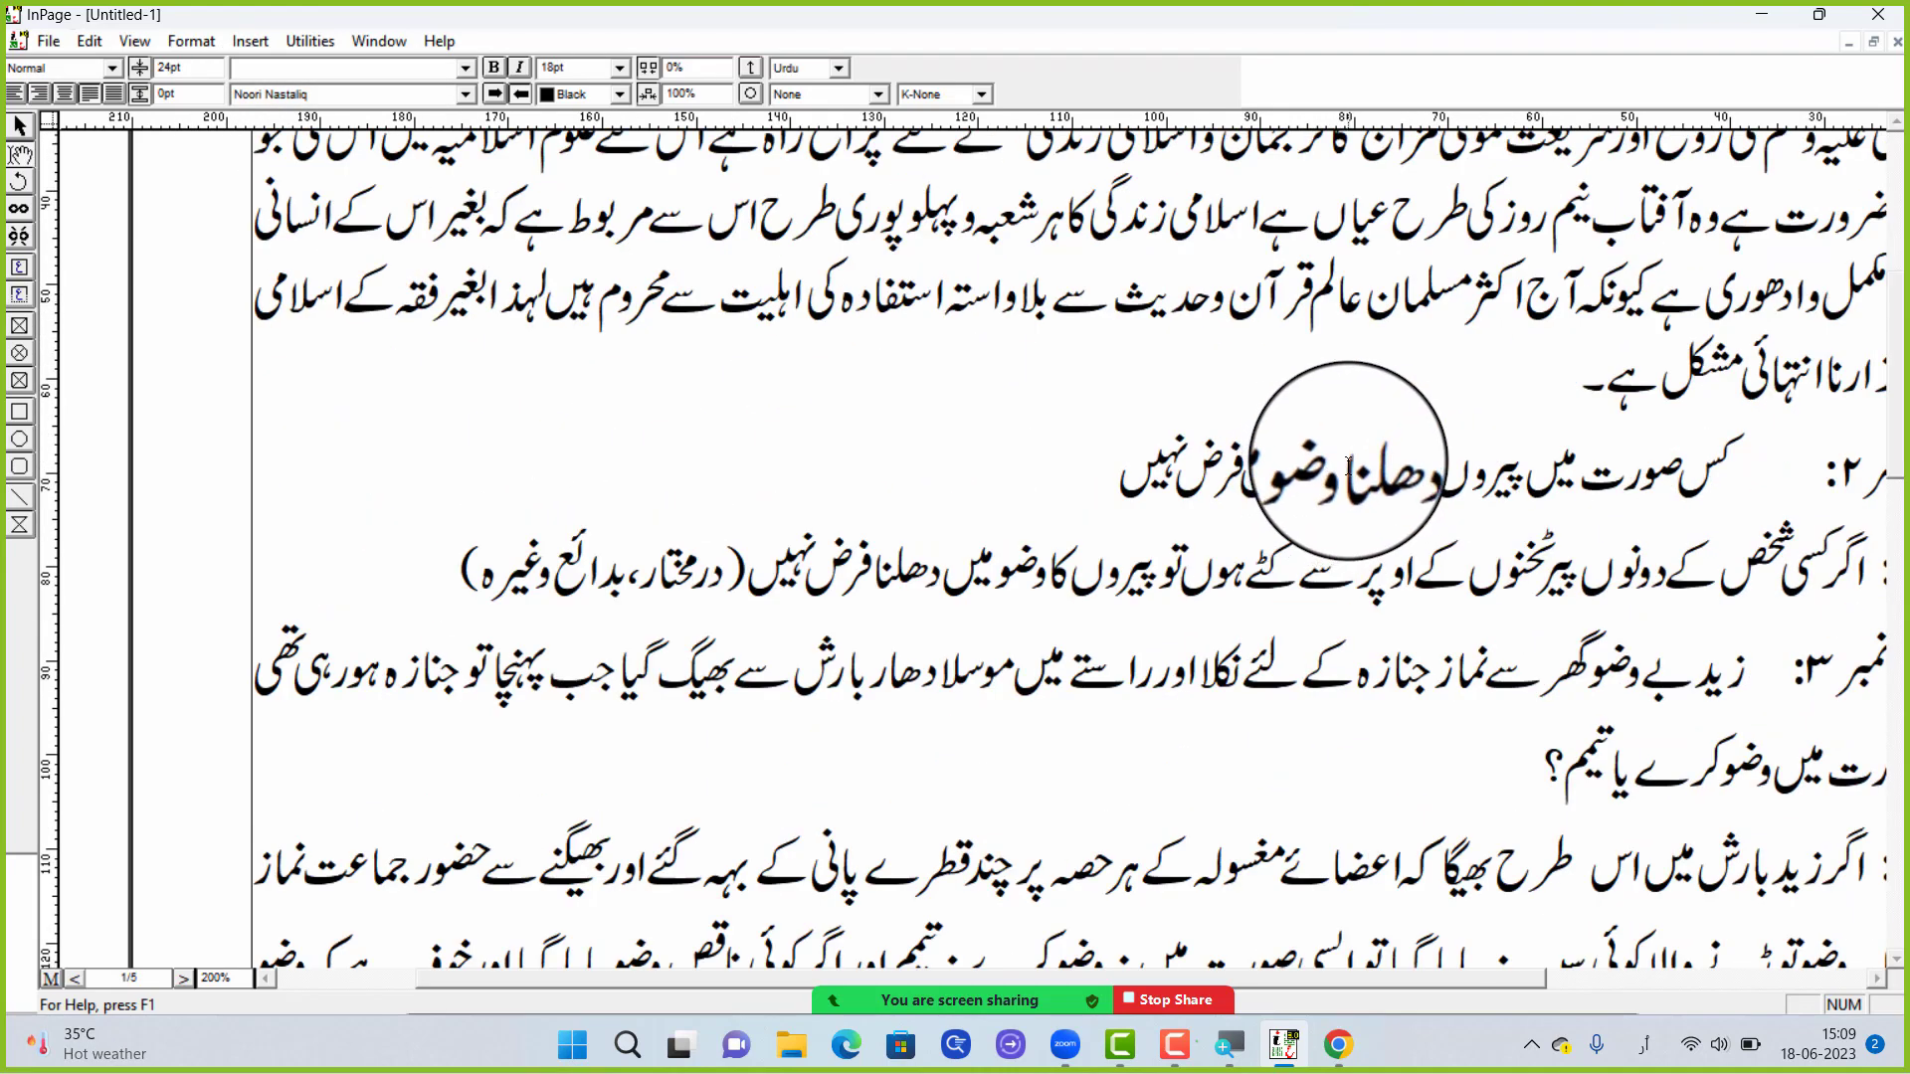
scroll(1367, 446, "up", 4)
scroll(1367, 447, "up", 4)
scroll(1412, 299, "down", 1)
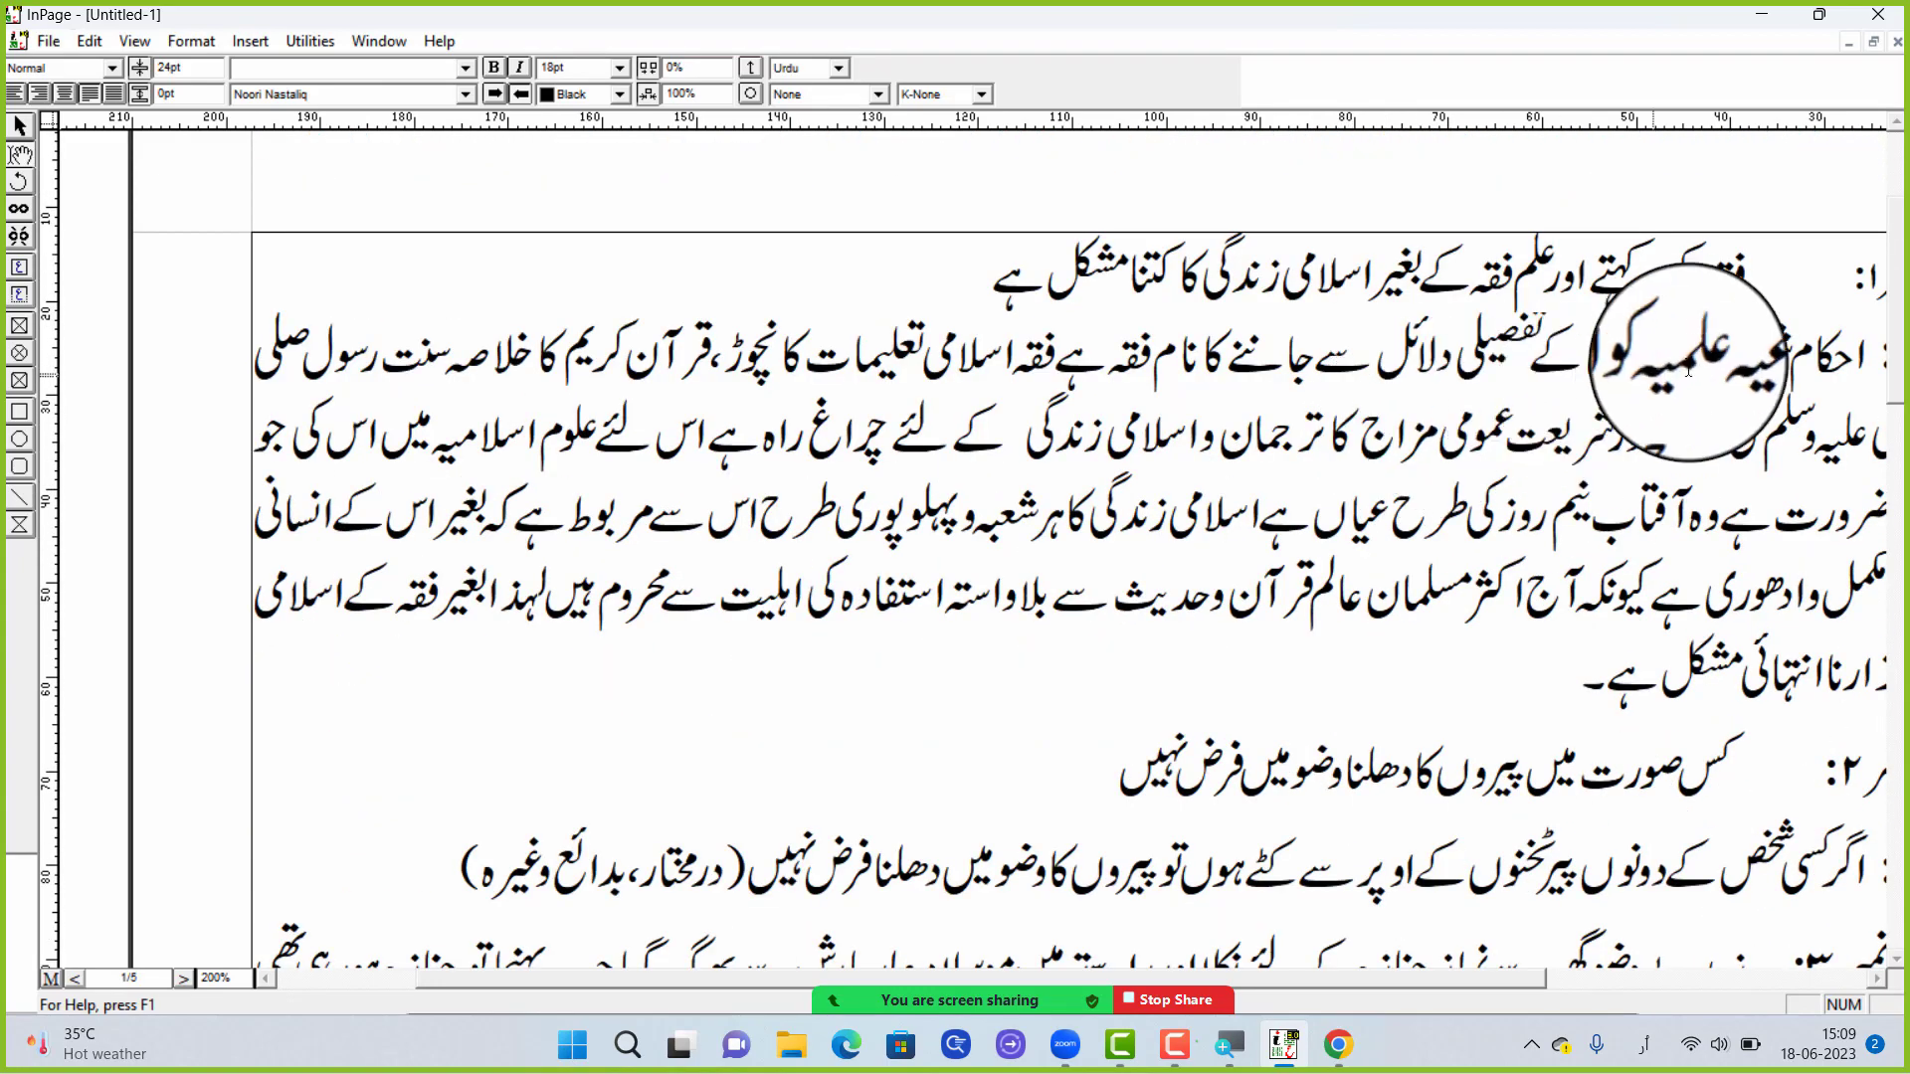
scroll(1591, 398, "down", 2)
scroll(1492, 298, "up", 2)
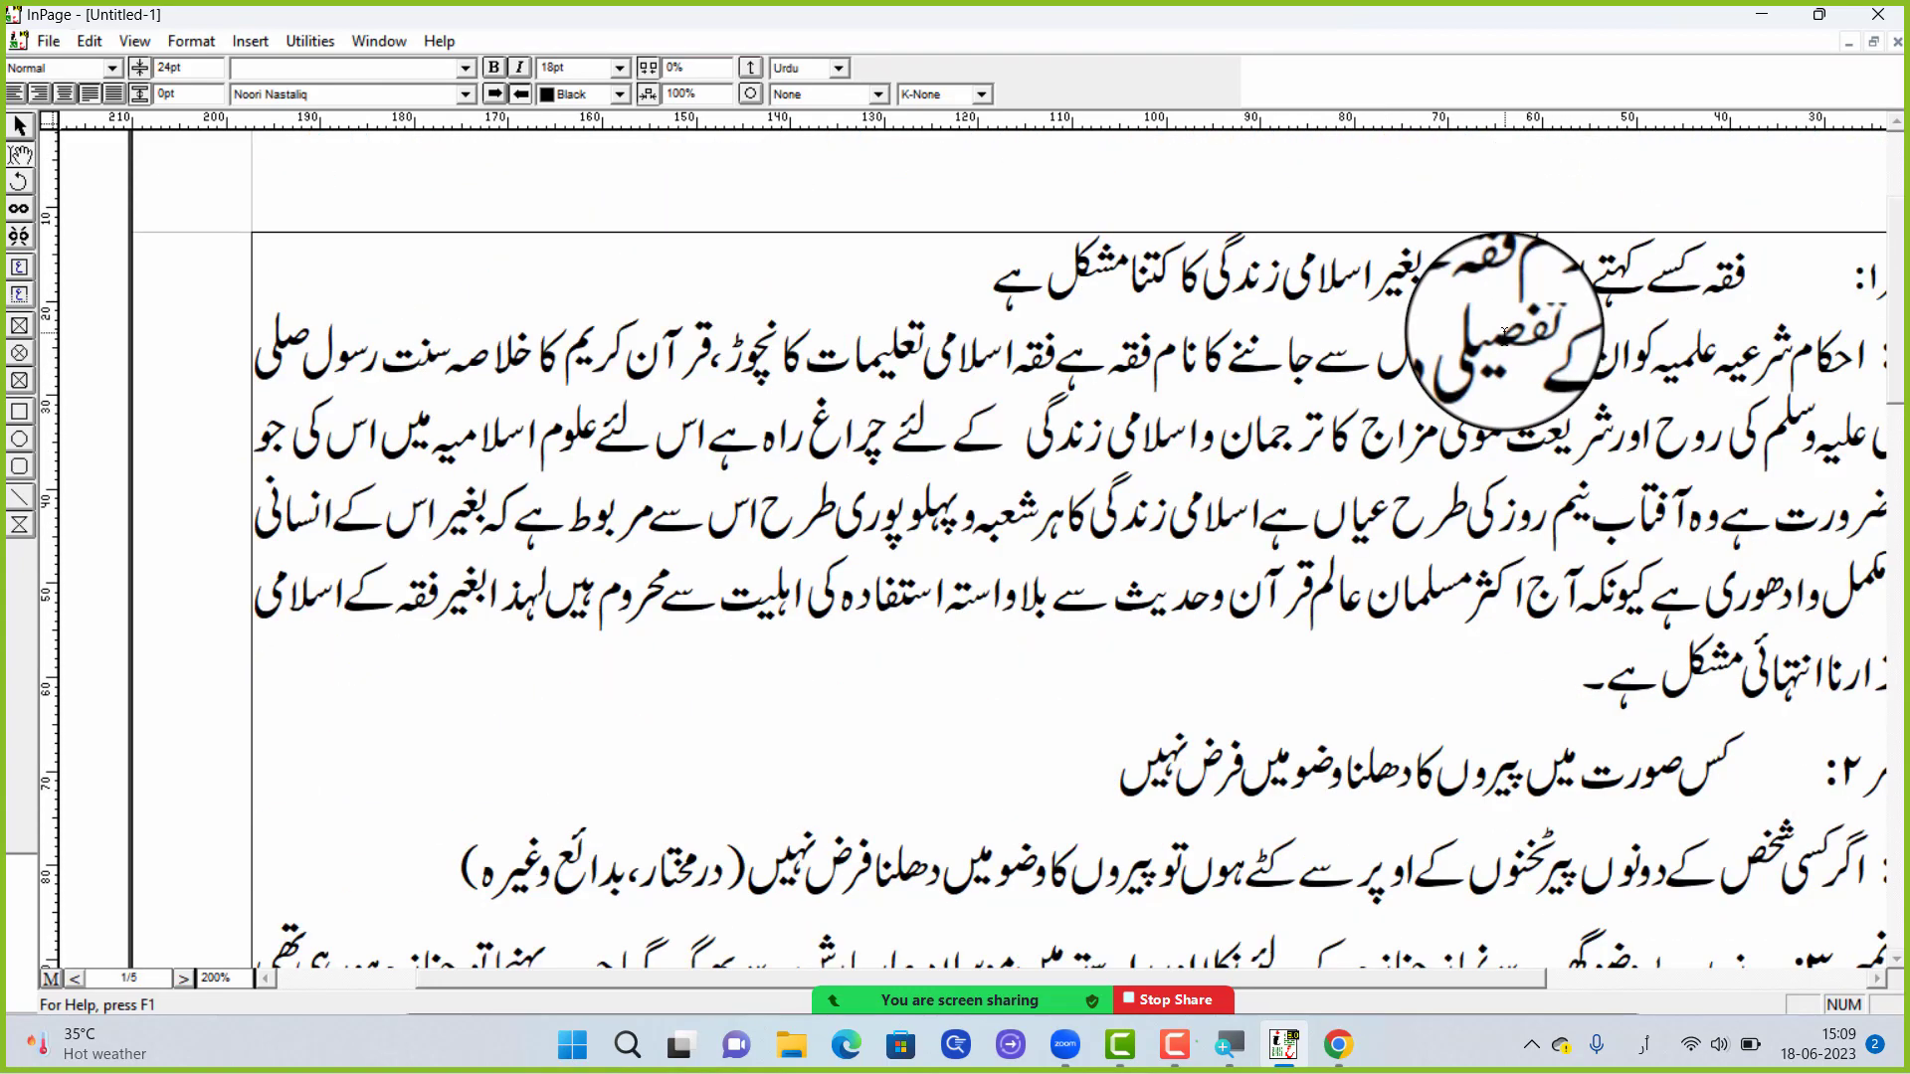
left_click_drag(1524, 361, 1424, 369)
left_click(1526, 334)
left_click_drag(1562, 318, 1475, 350)
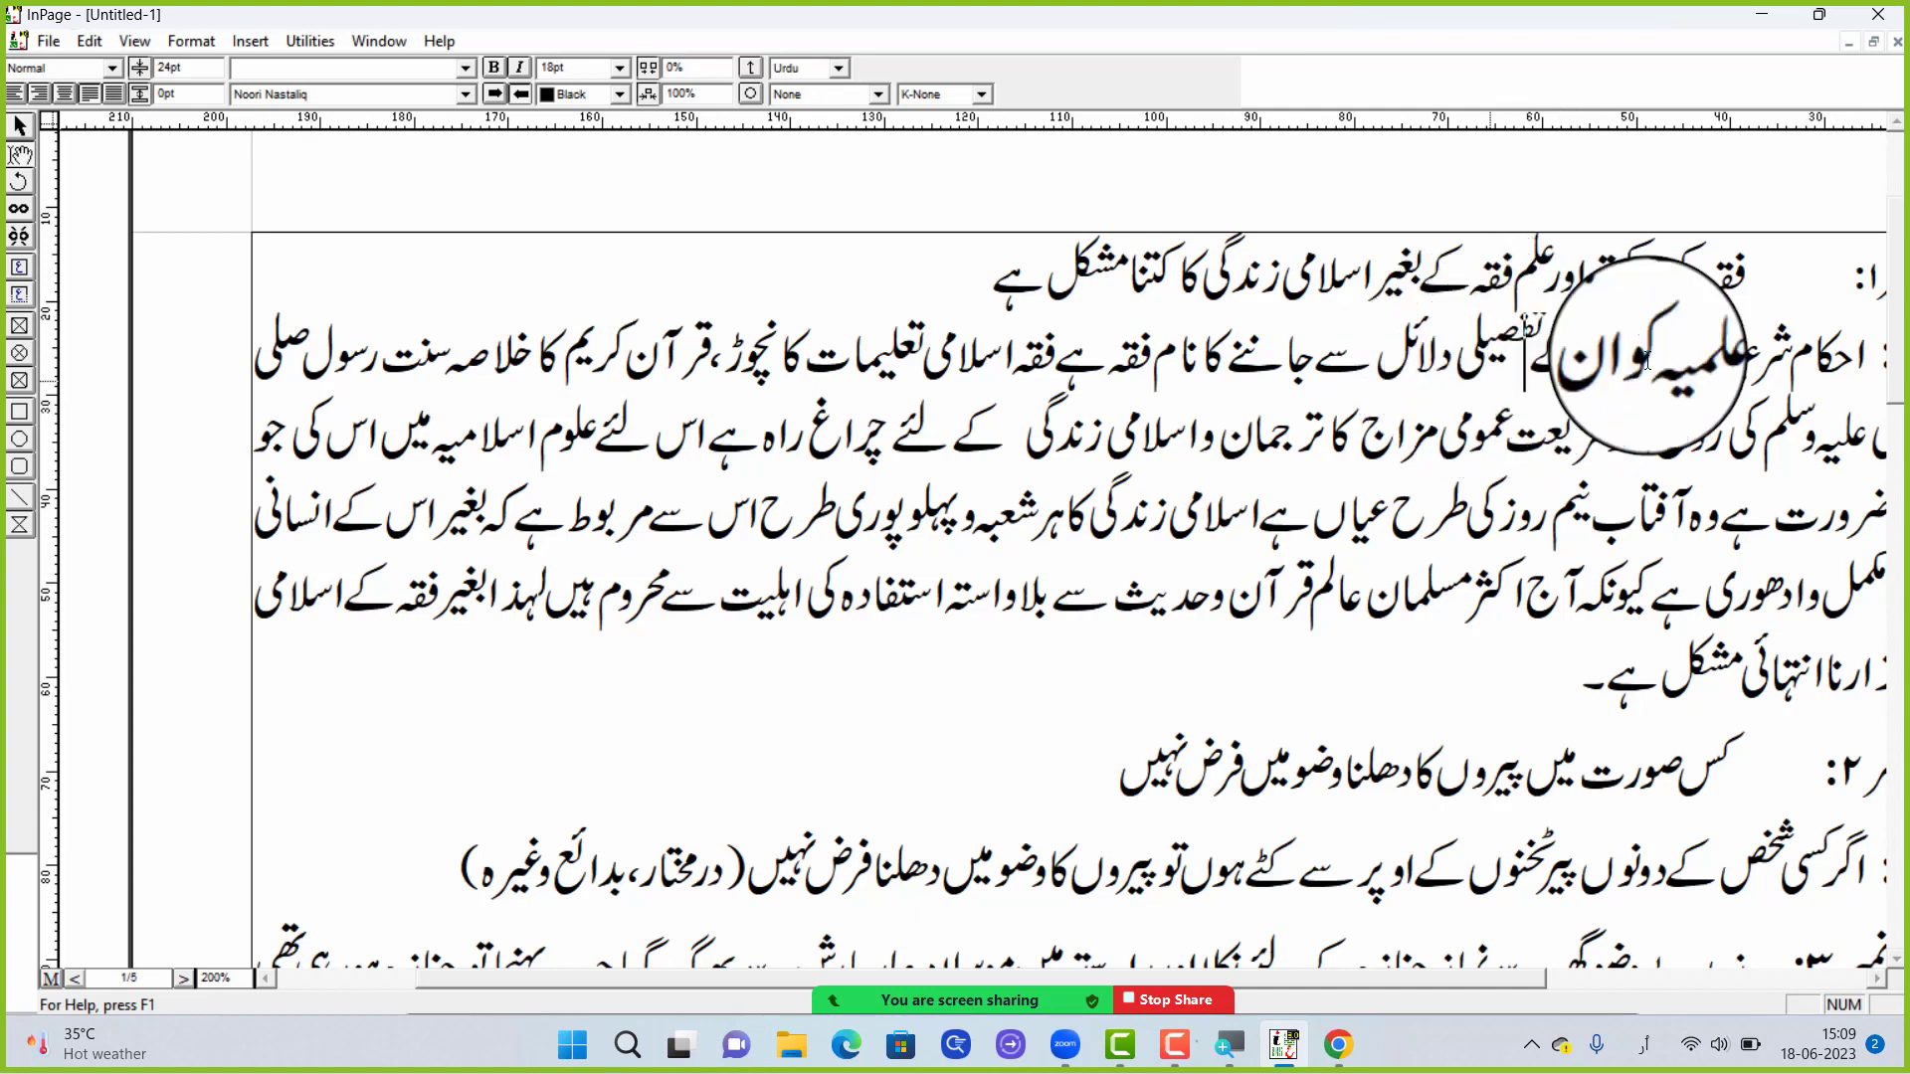
Set the line spacing of the first question's wording and its whole answer to 25 pt
left_click_drag(1751, 274, 1322, 661)
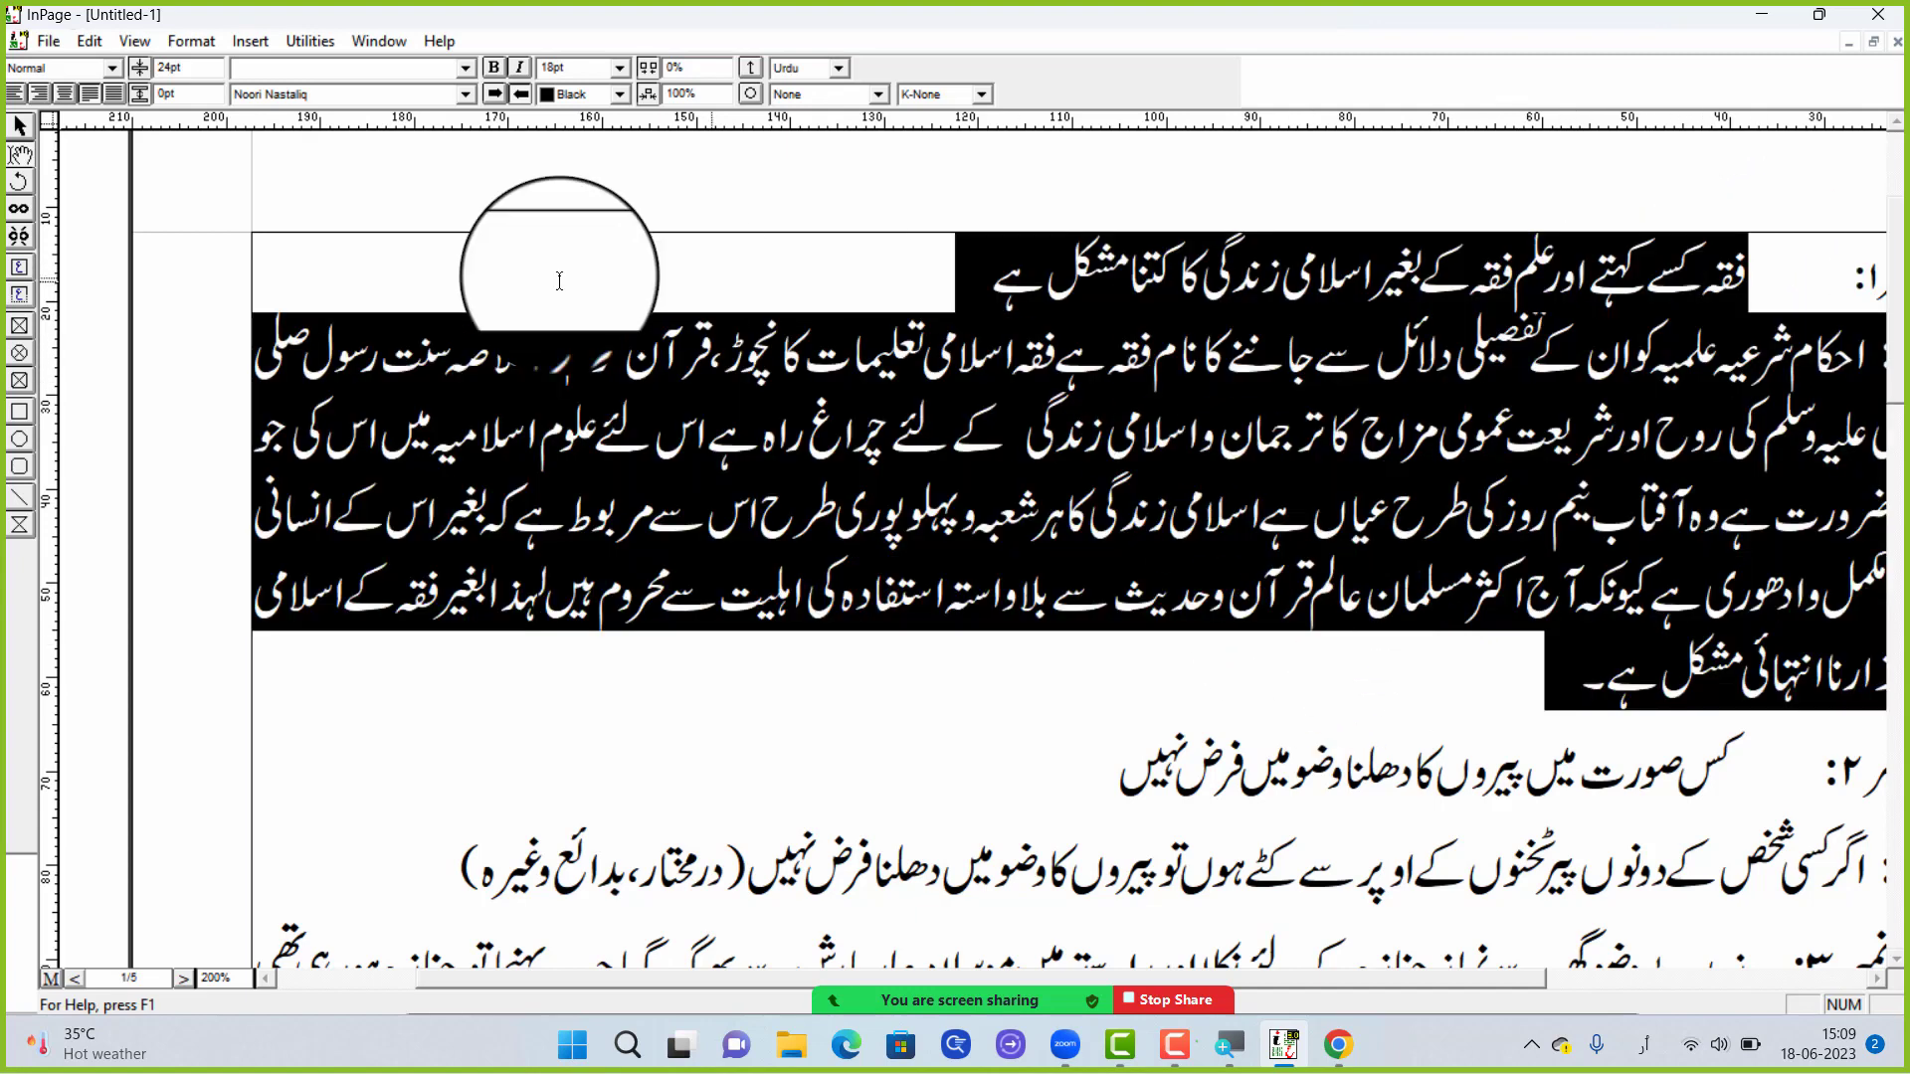
left_click_drag(199, 68, 143, 80)
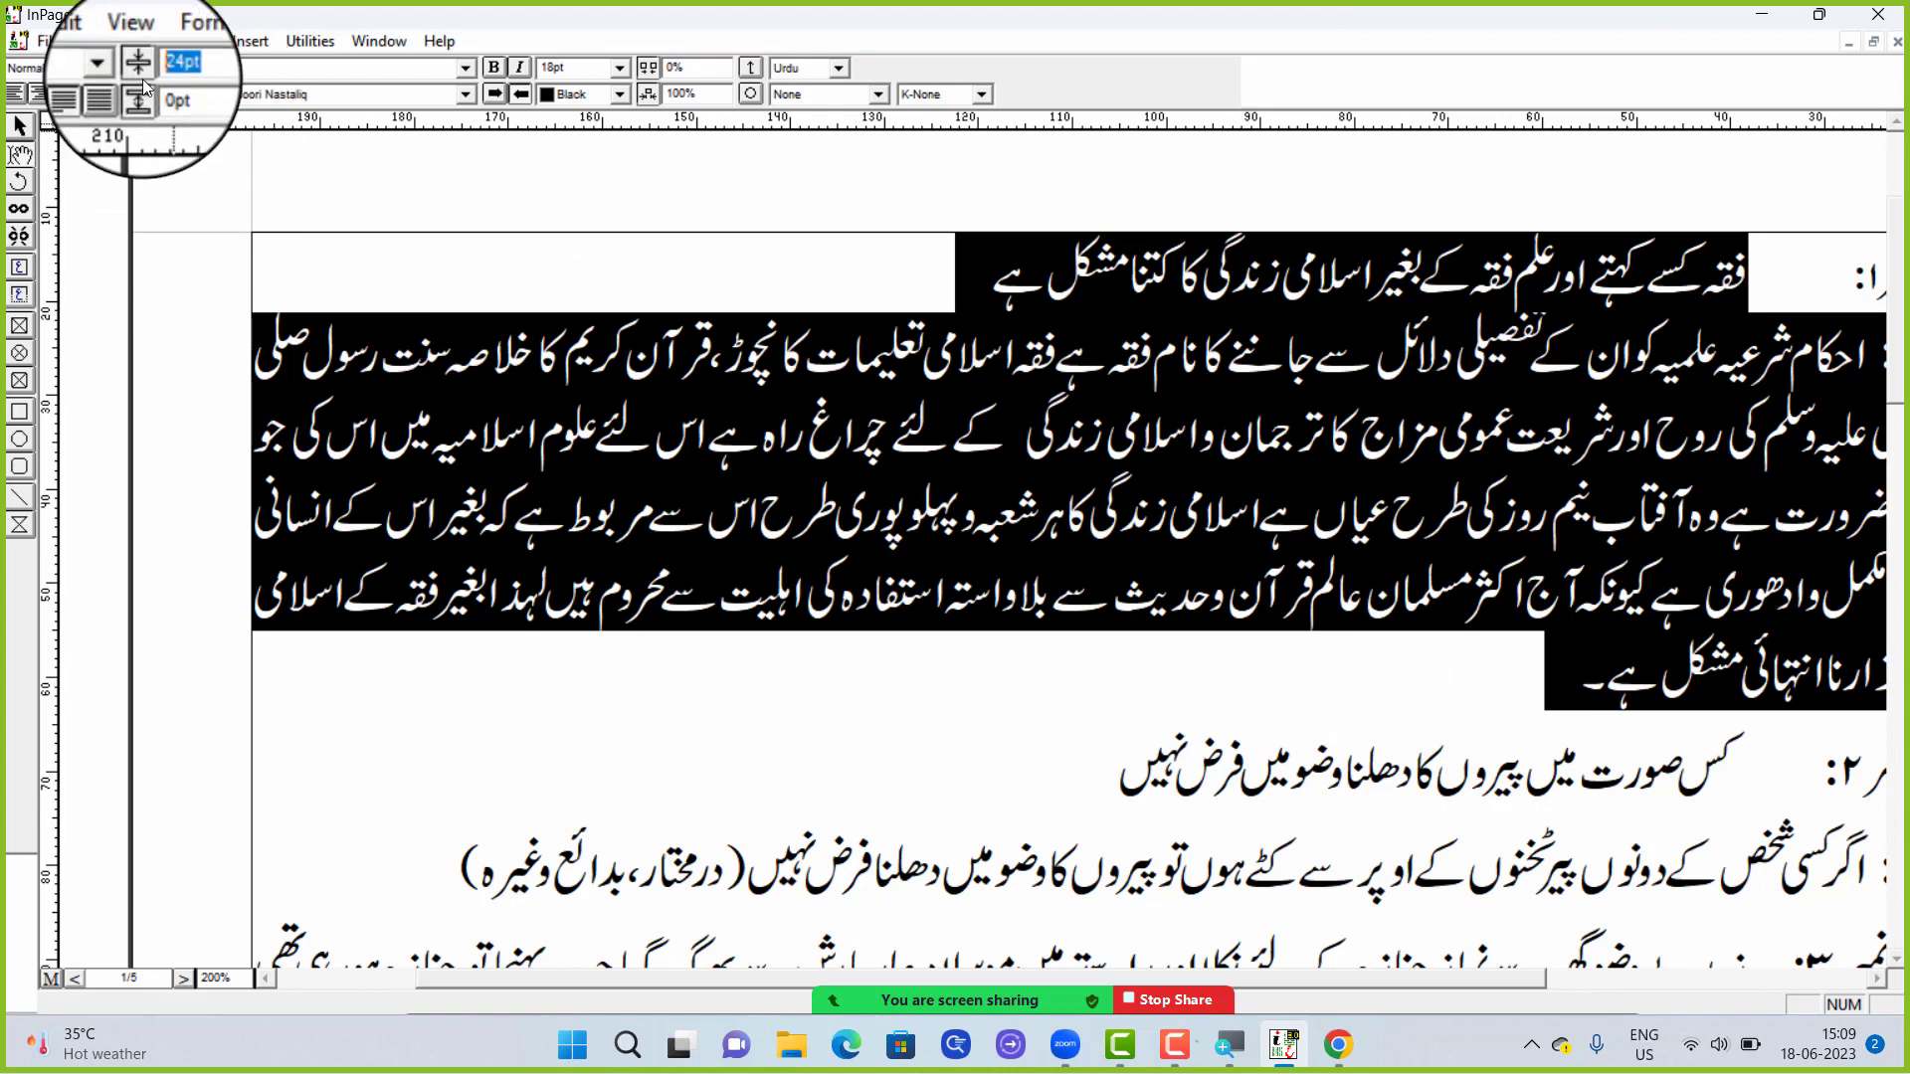
type("25")
key("Return")
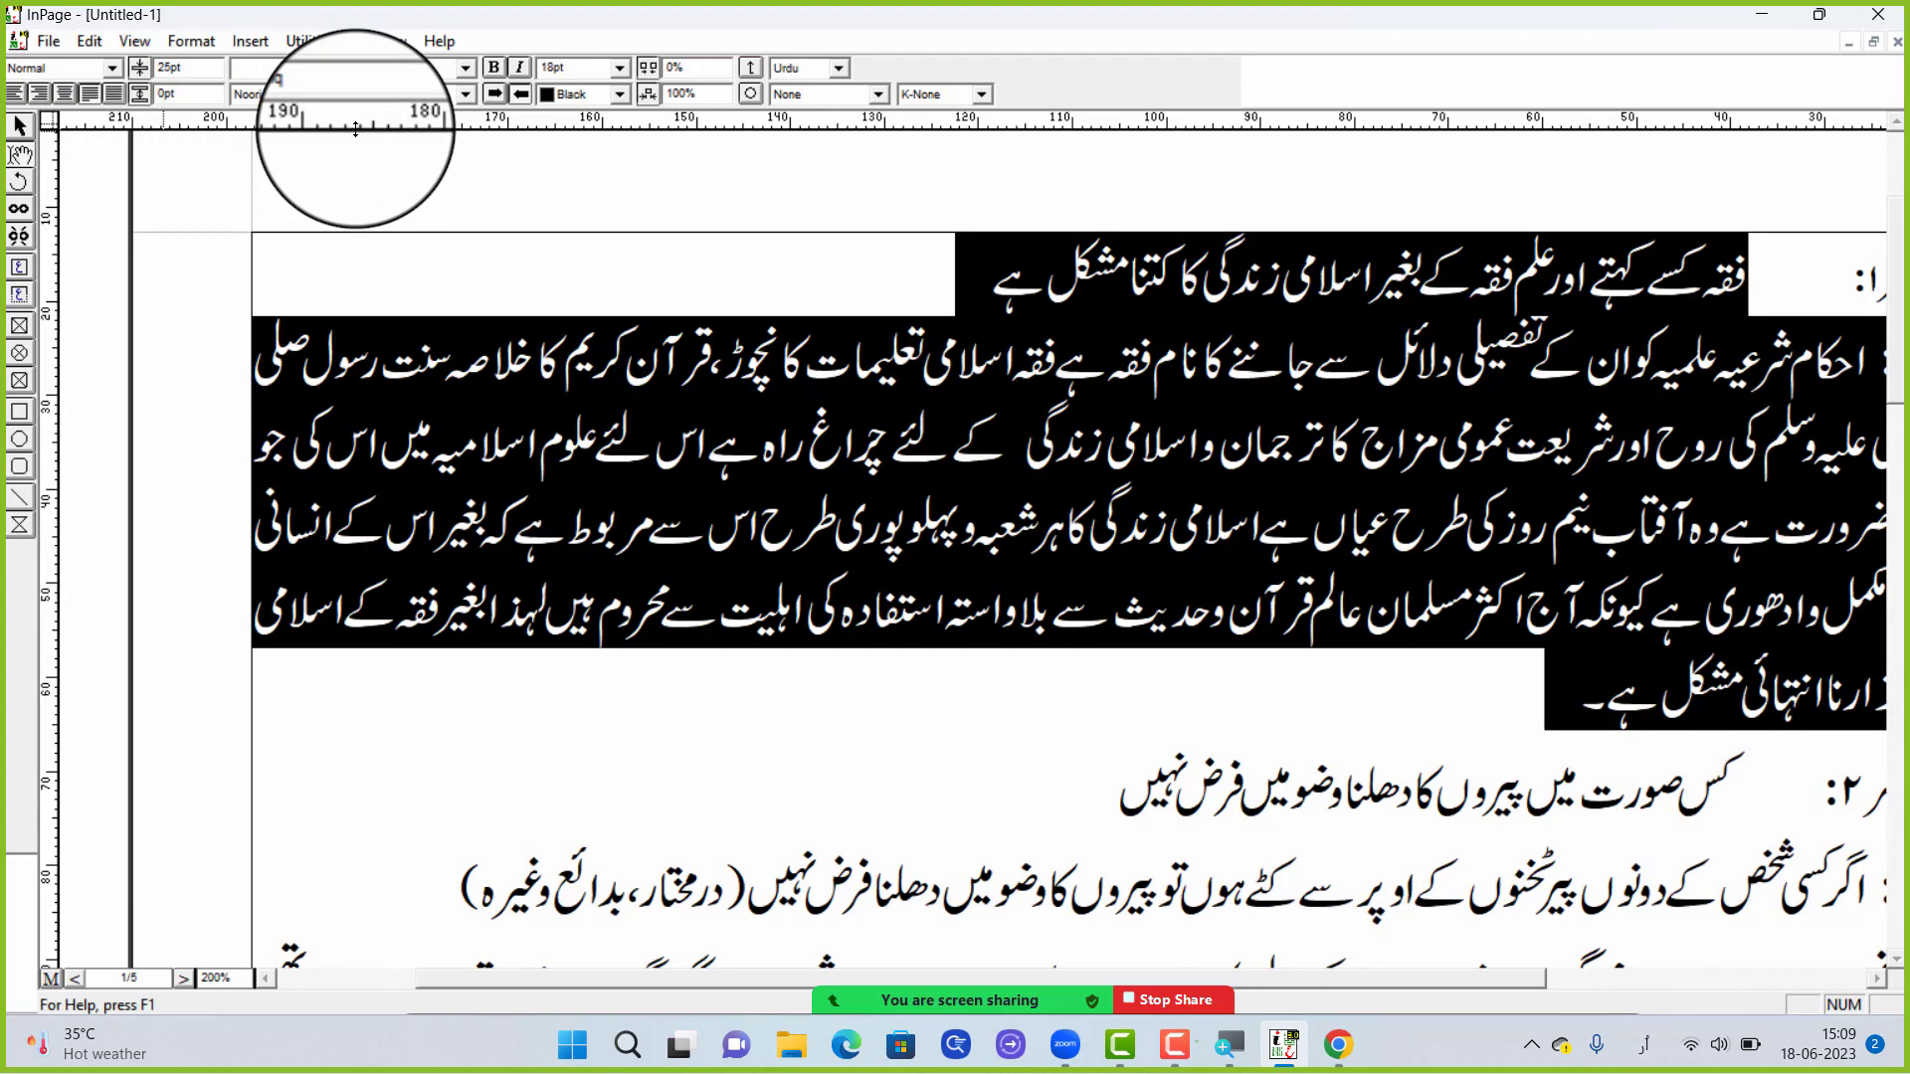
left_click(1367, 481)
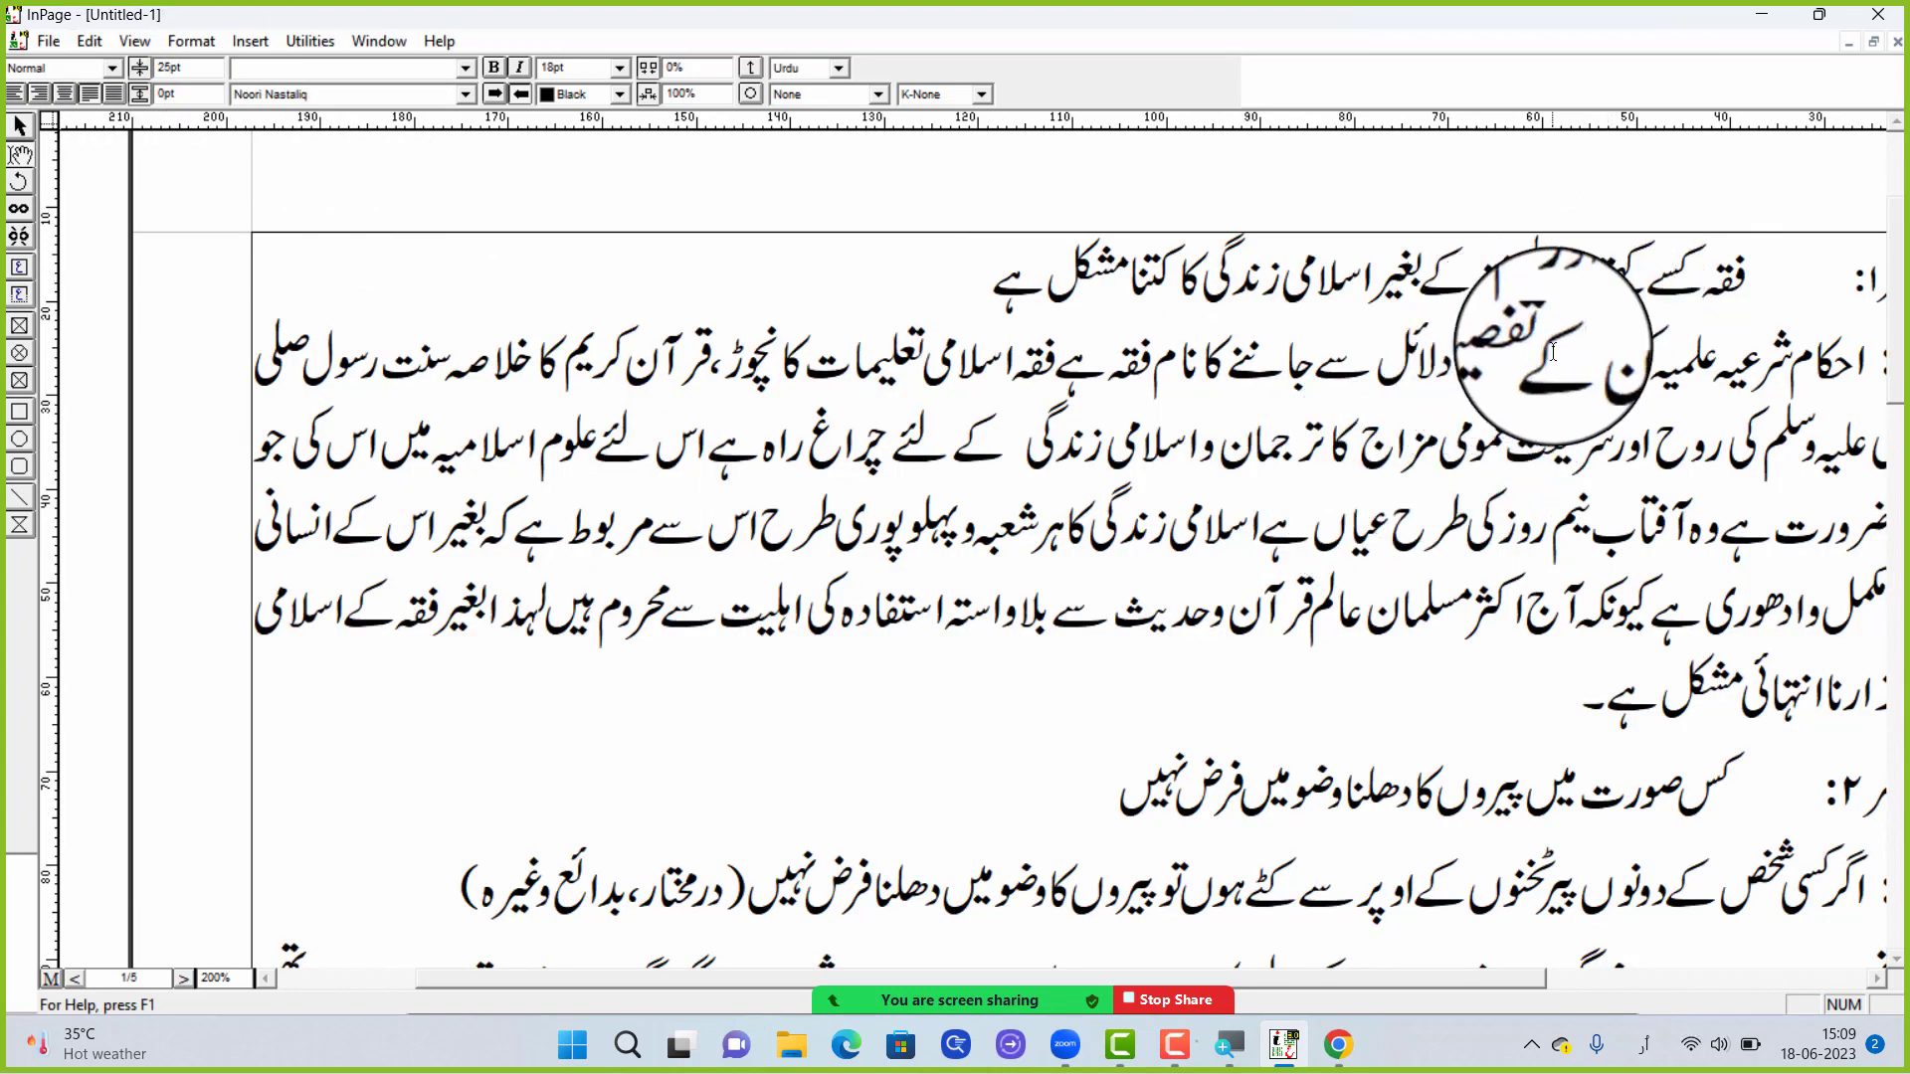
Compare the line spacing of the first answer with that of the questions and answers below it
scroll(1522, 340, "down", 2)
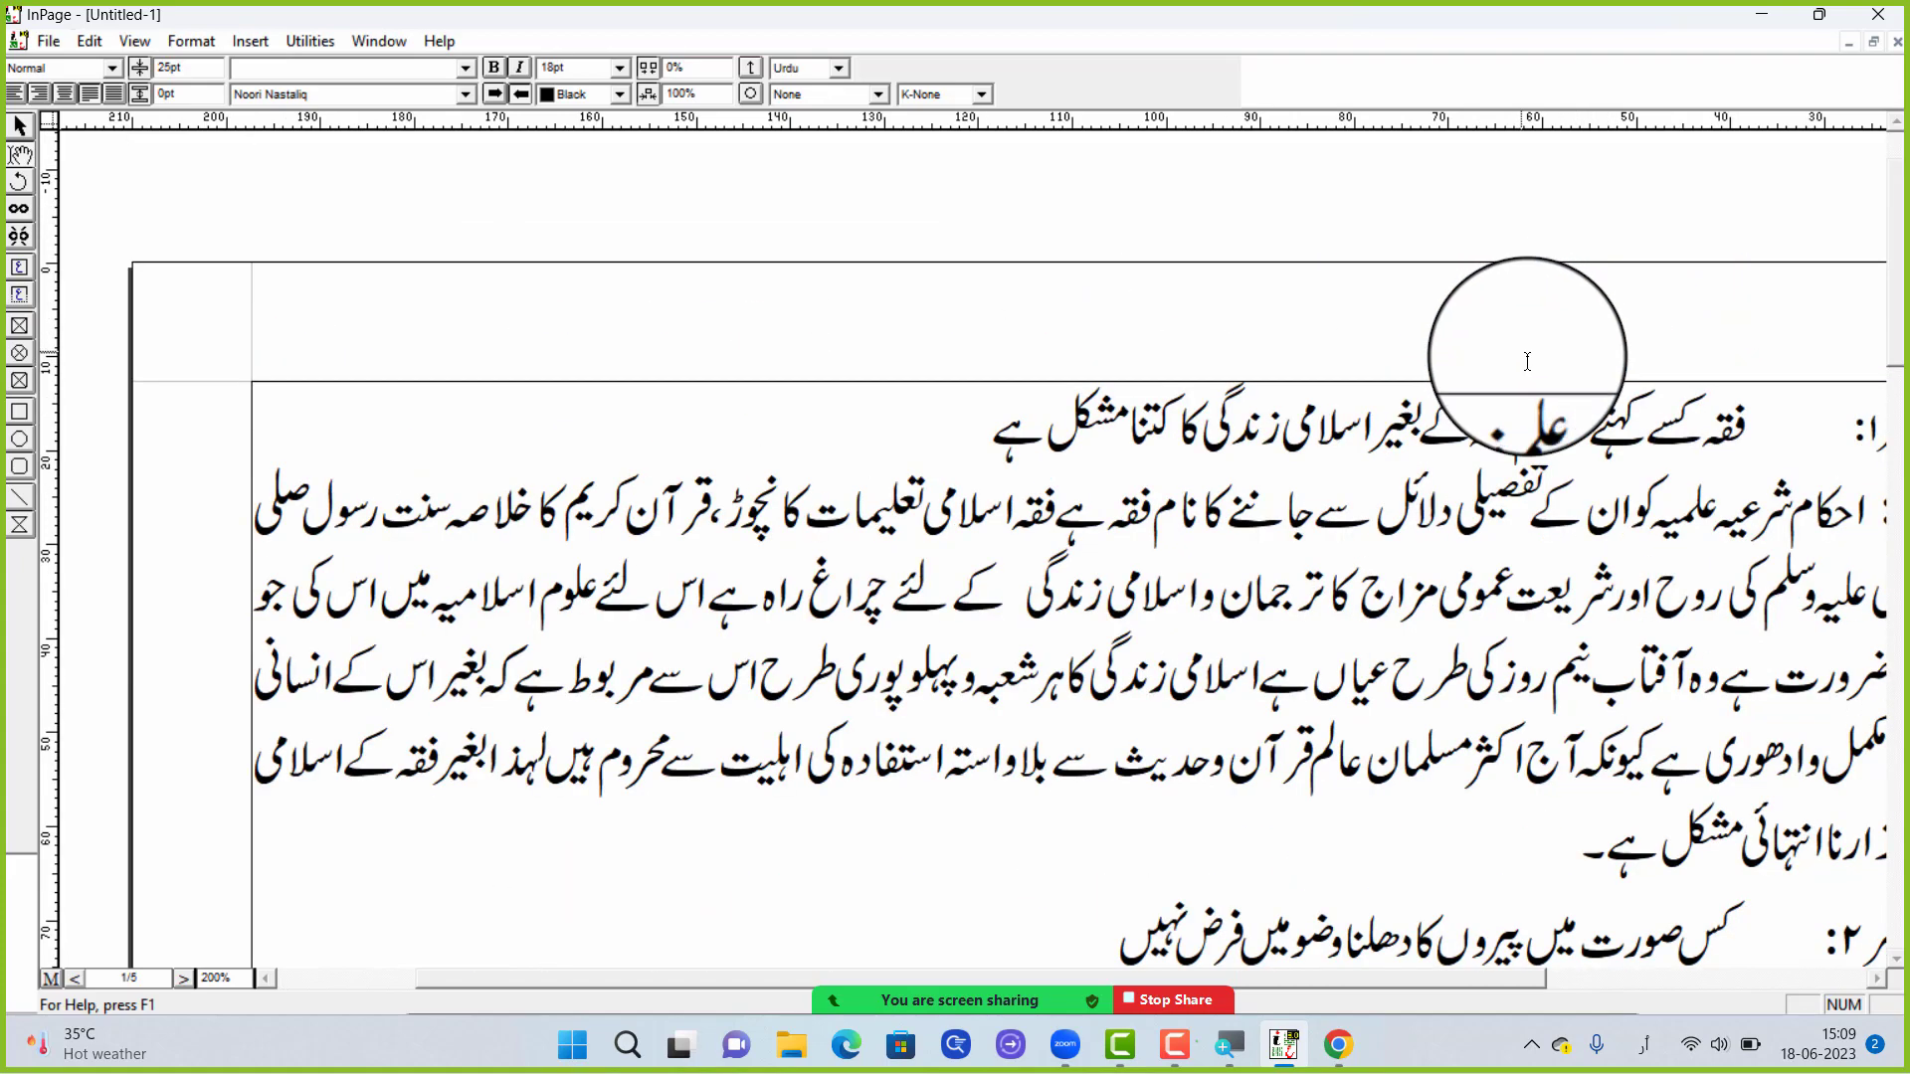
scroll(1518, 318, "down", 5)
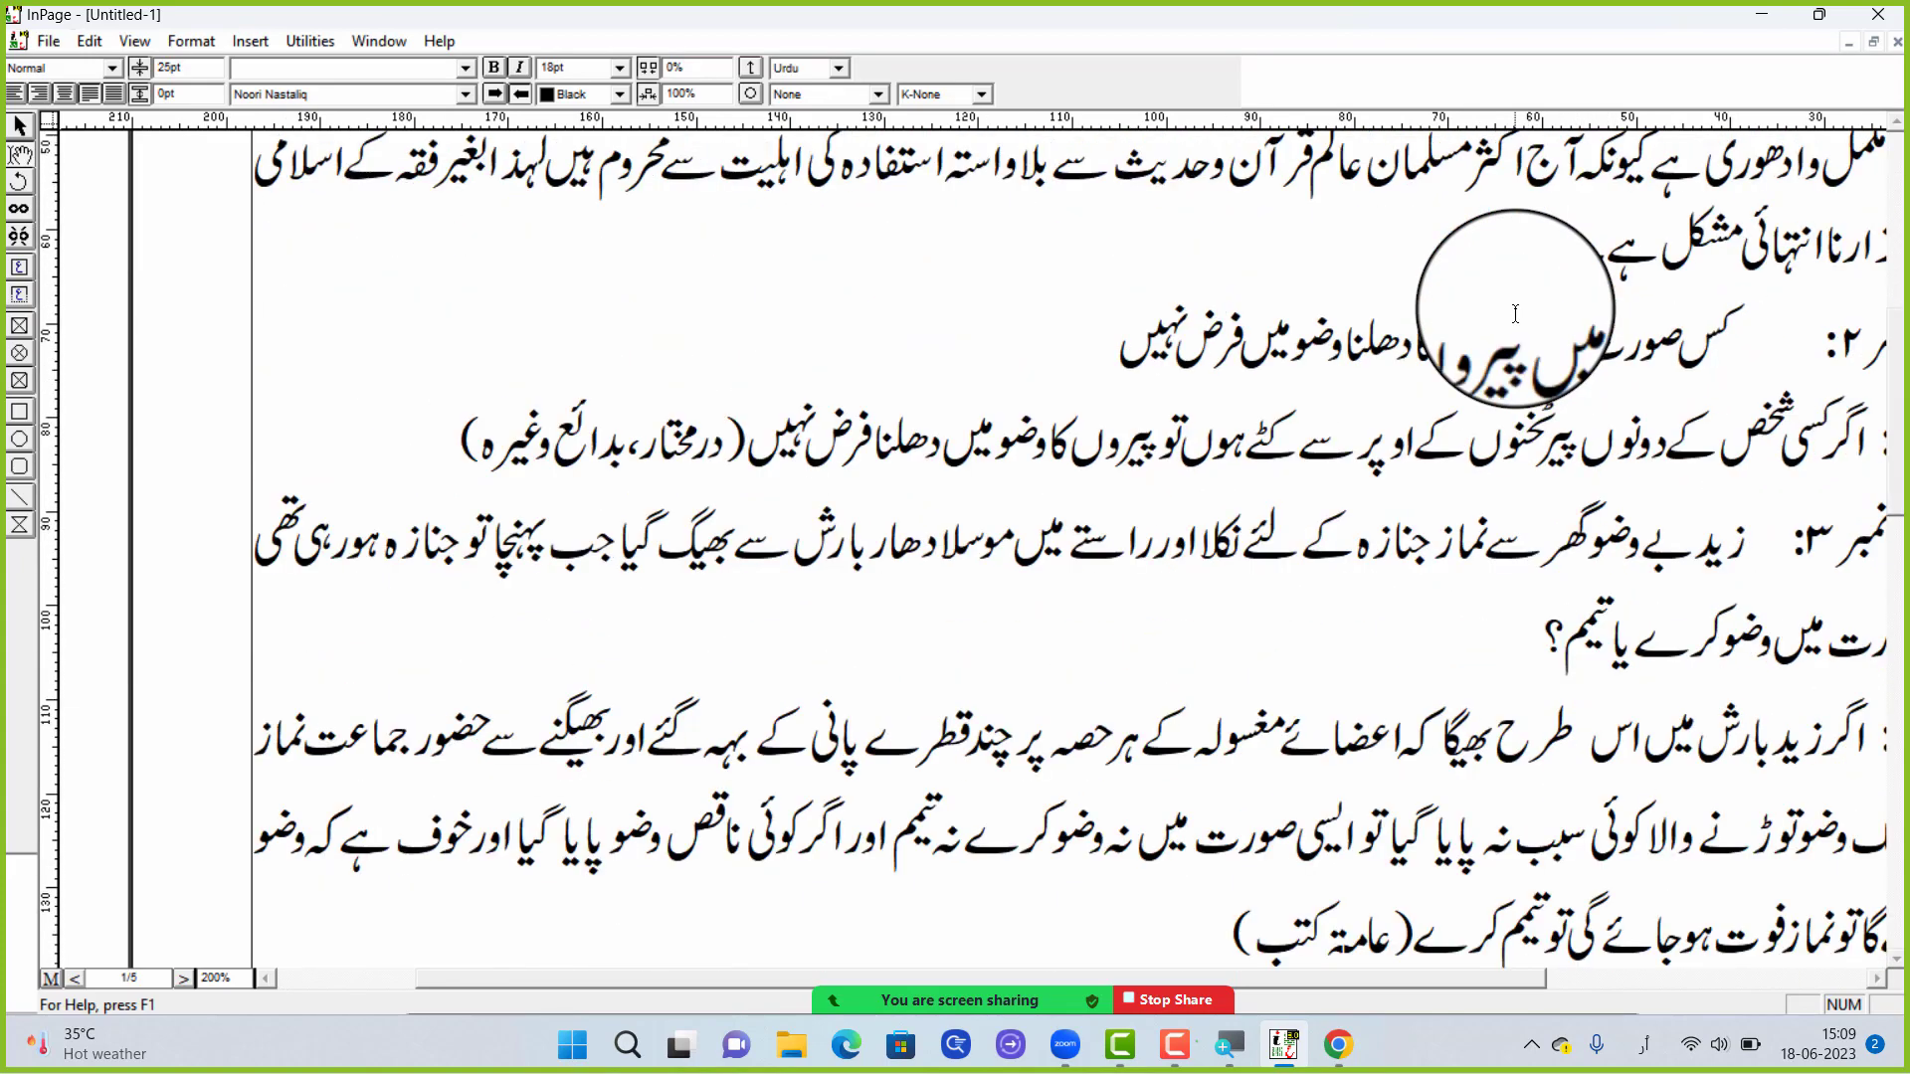
scroll(1513, 310, "up", 7)
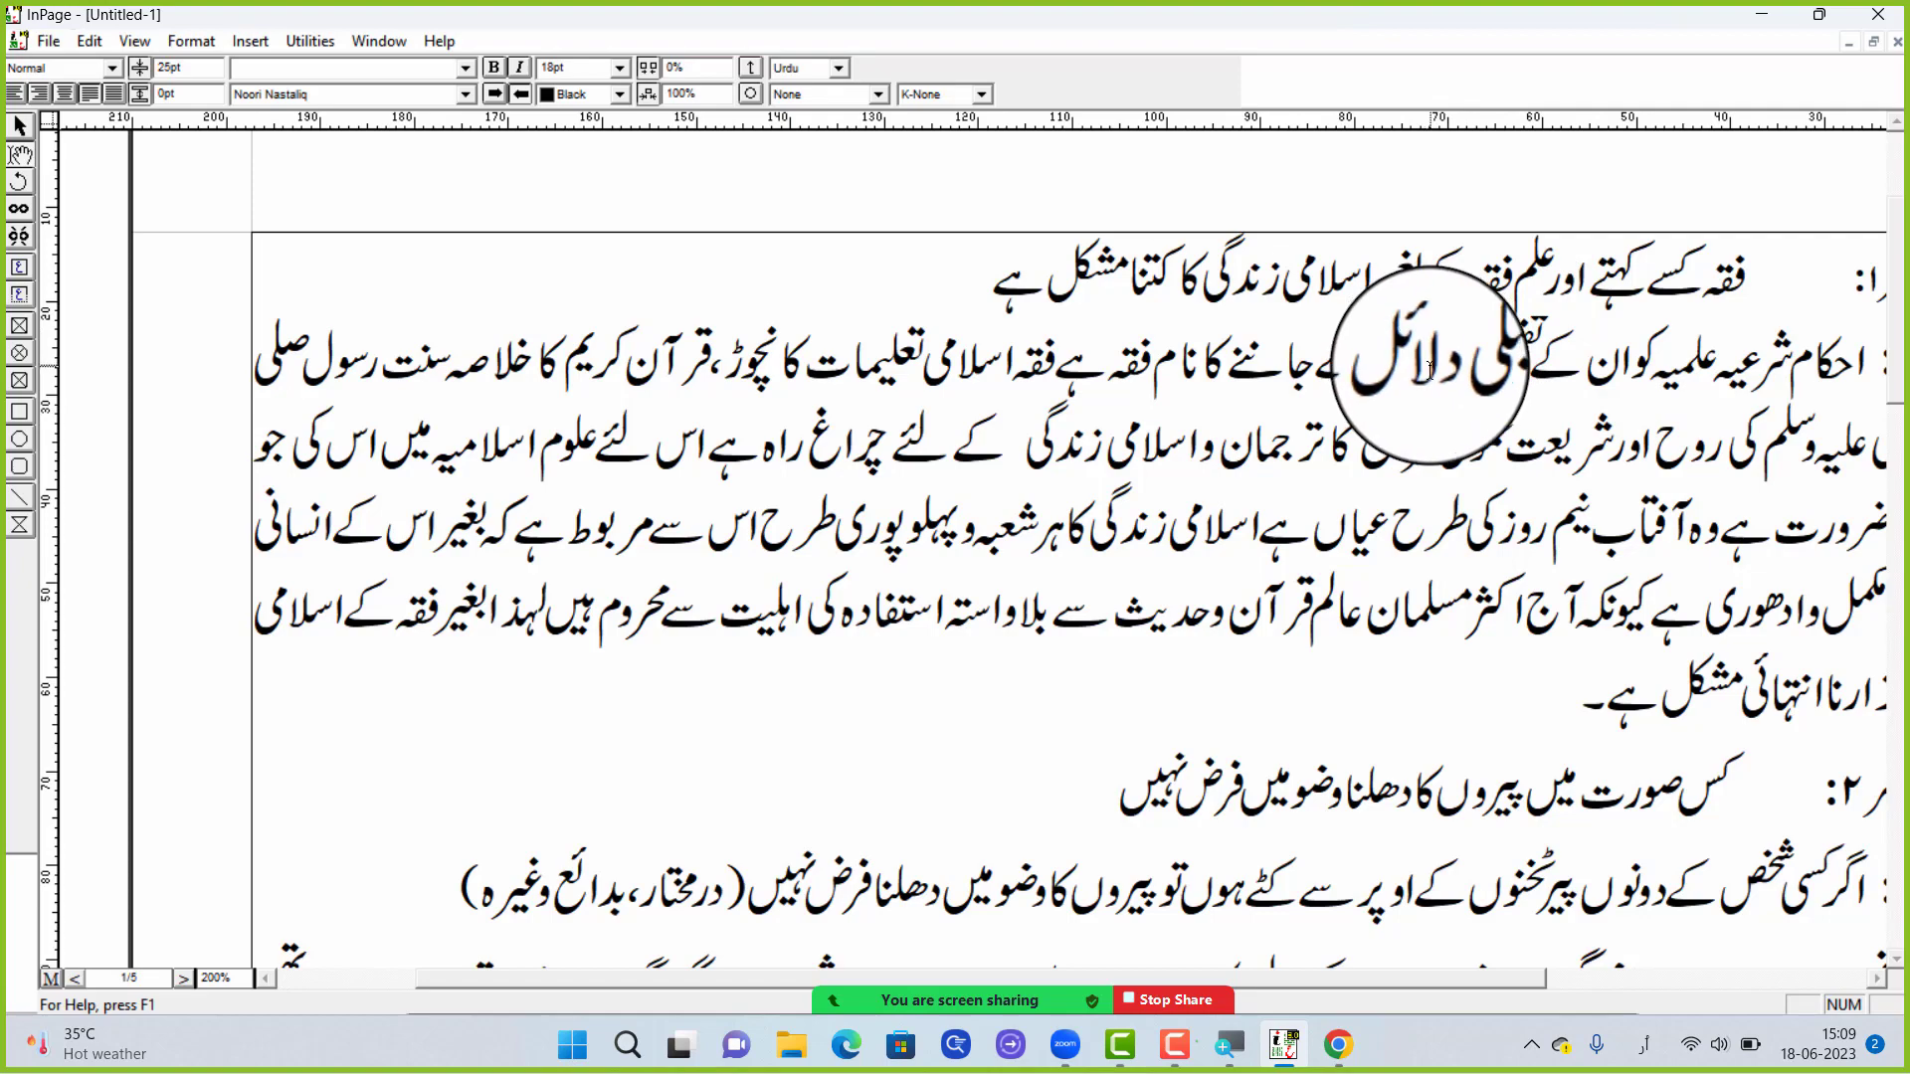
scroll(1430, 370, "down", 3)
scroll(1422, 415, "up", 3)
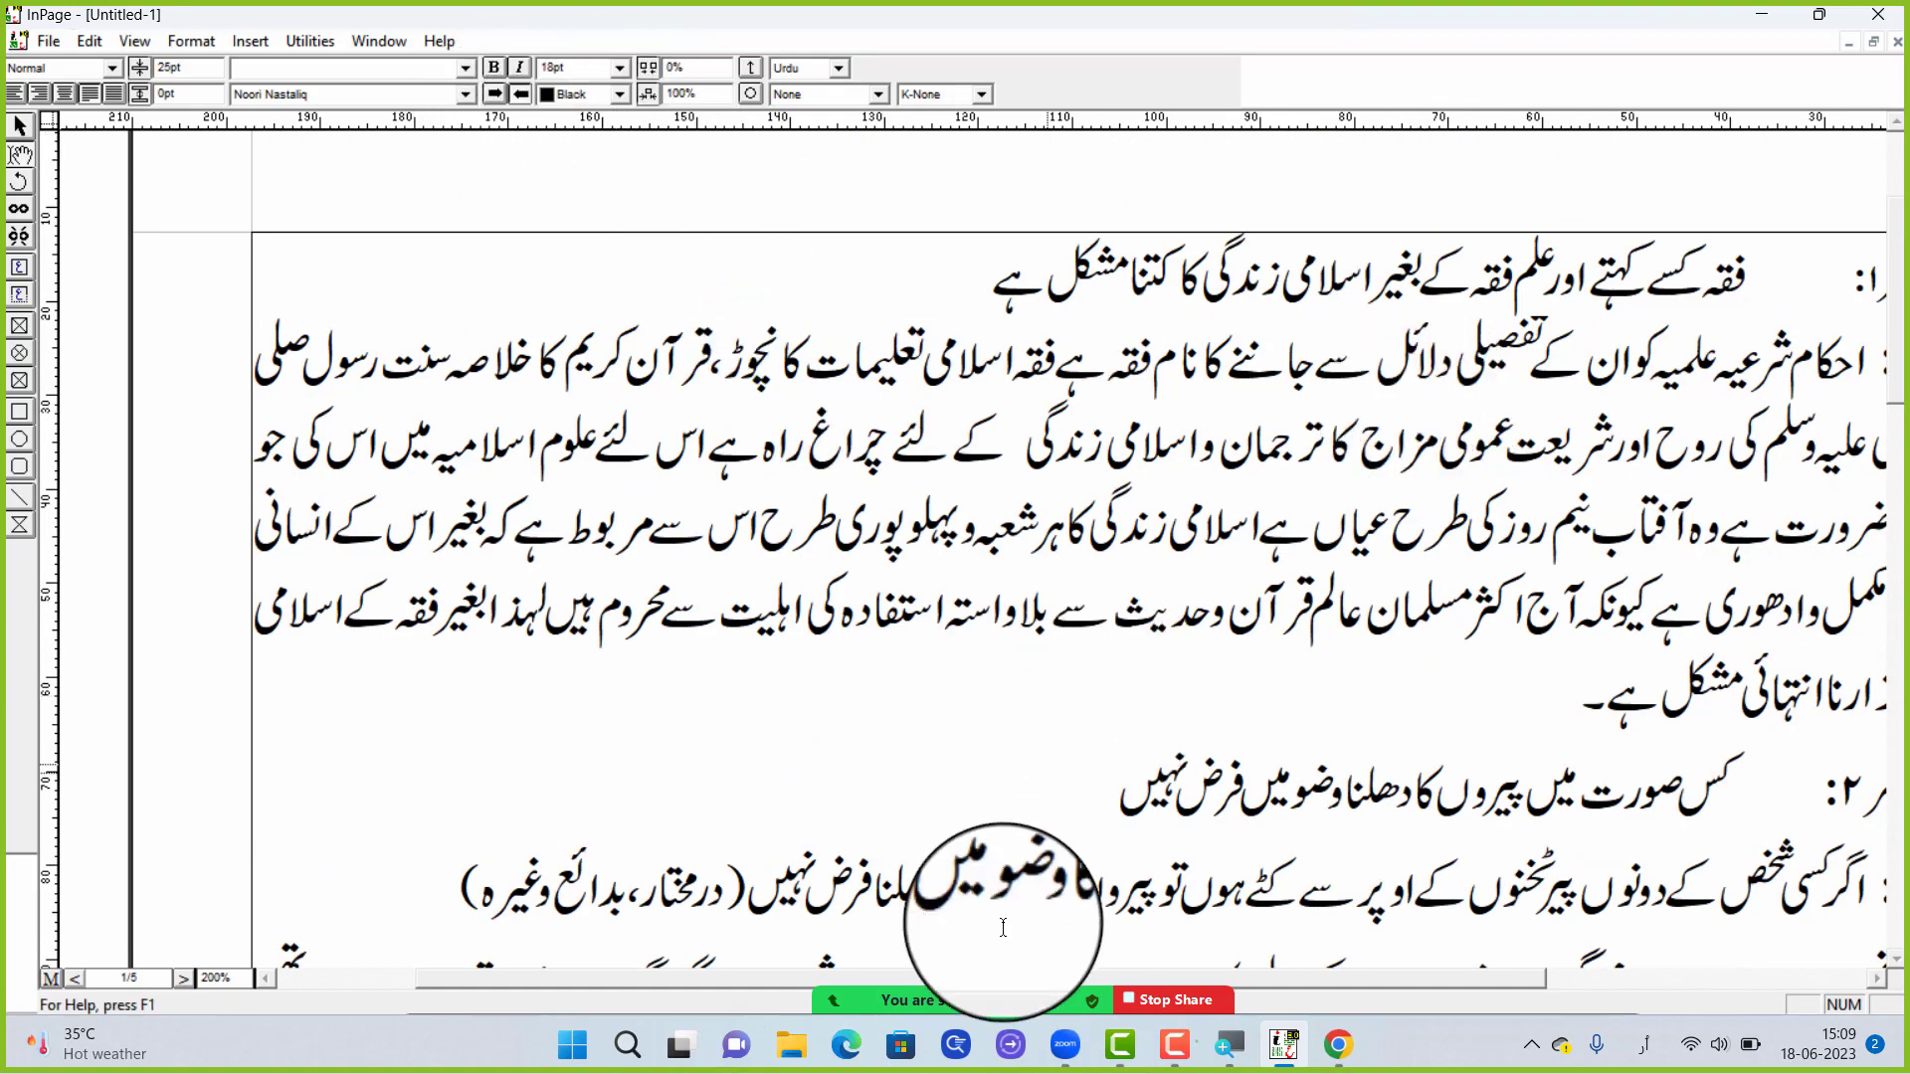
Circle the Bold and Italic controls in red using the Zoom screen-sharing annotation pen
mouse_move(1094, 1000)
left_click(1264, 989)
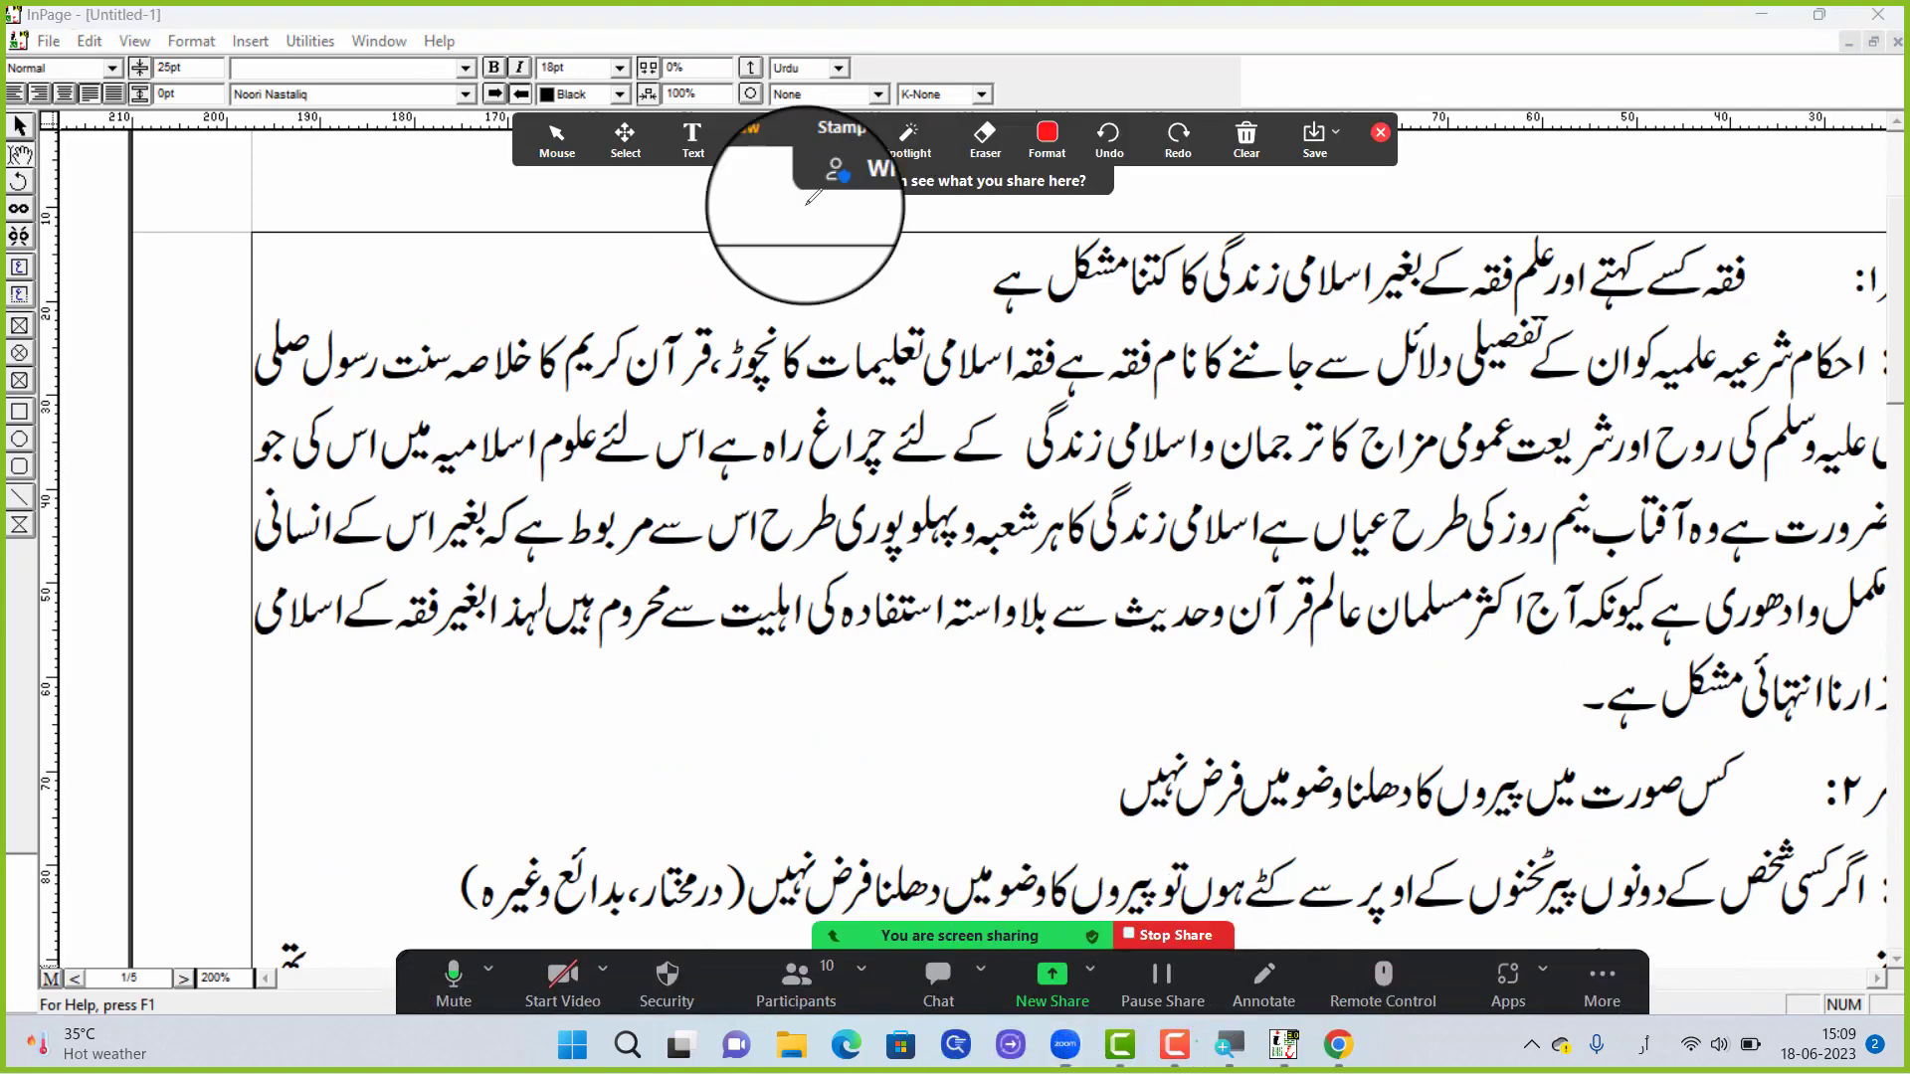
mouse_move(480, 43)
left_mouse_down()
mouse_move(541, 85)
mouse_move(498, 113)
mouse_move(488, 30)
left_mouse_up()
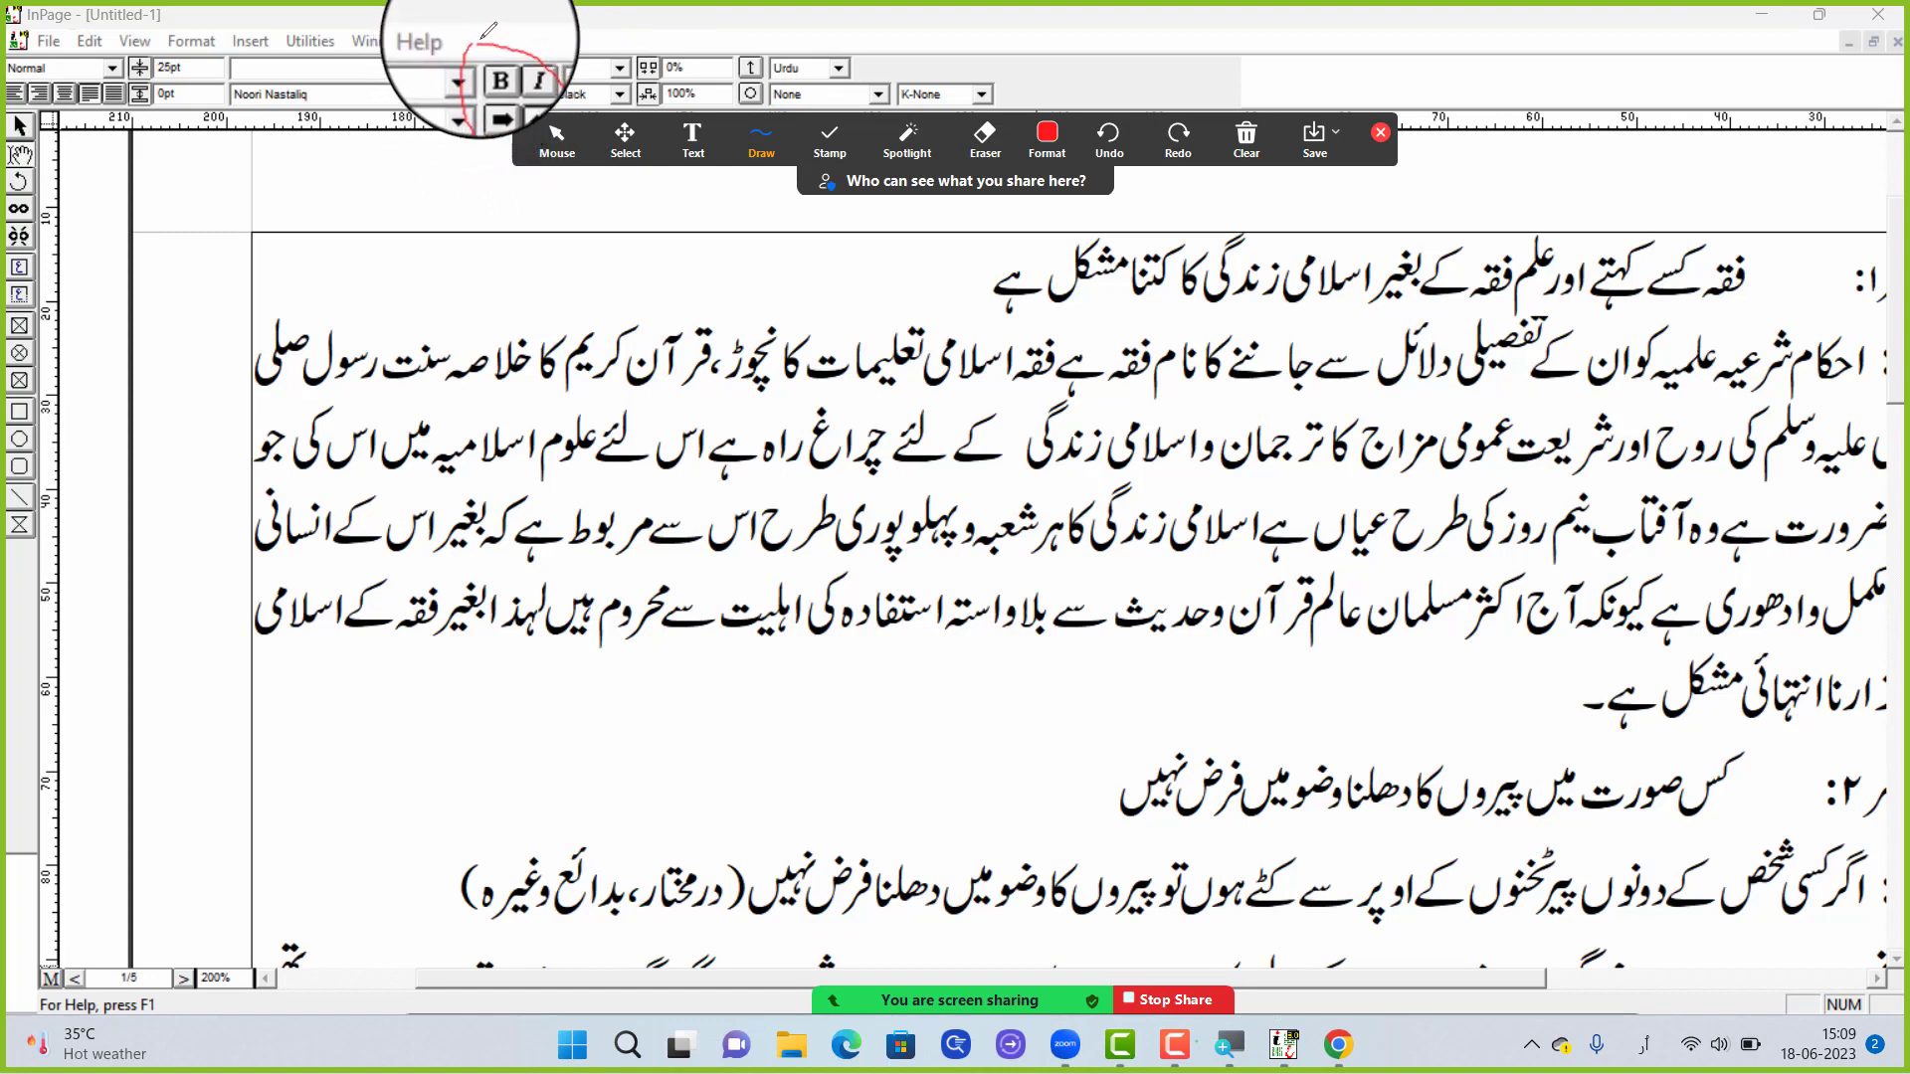
Erase the red circle around the Bold and Italic controls and end the Zoom annotation
left_click(985, 140)
left_click(498, 37)
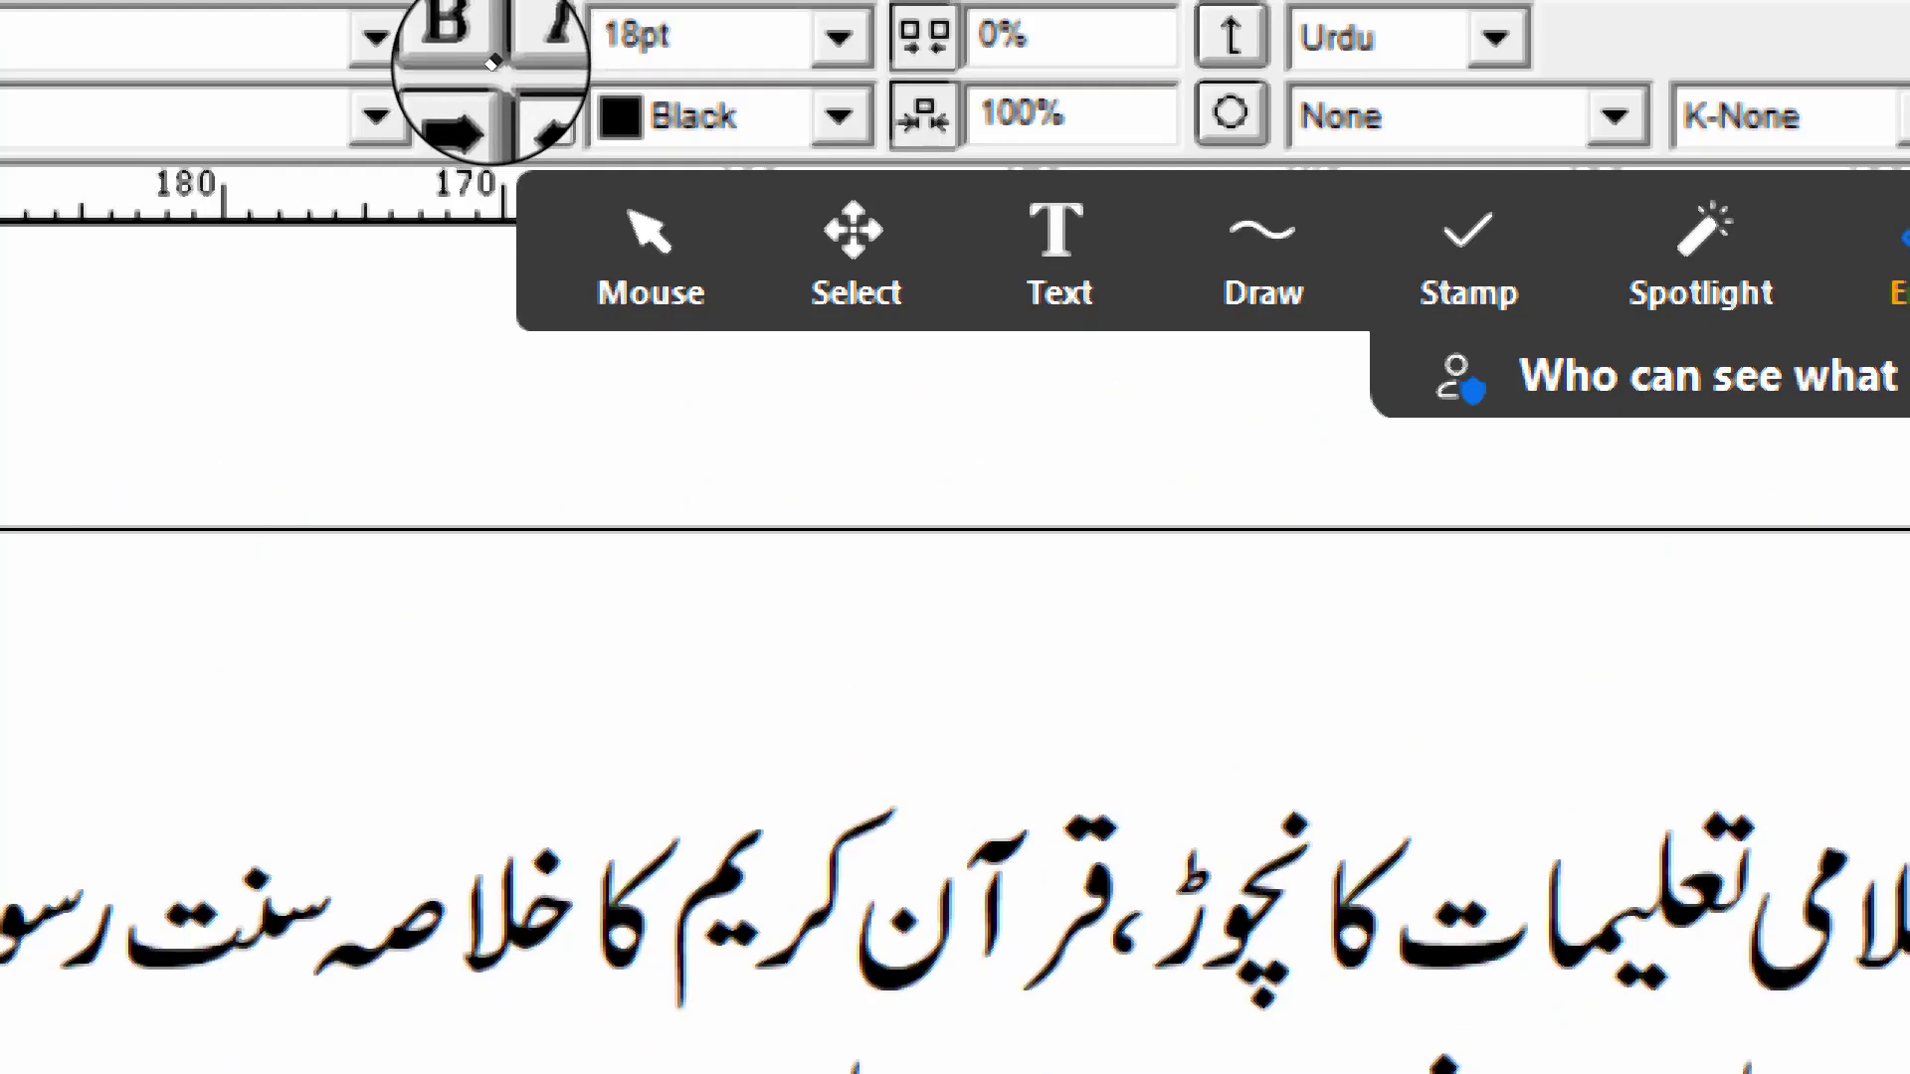
left_click(557, 236)
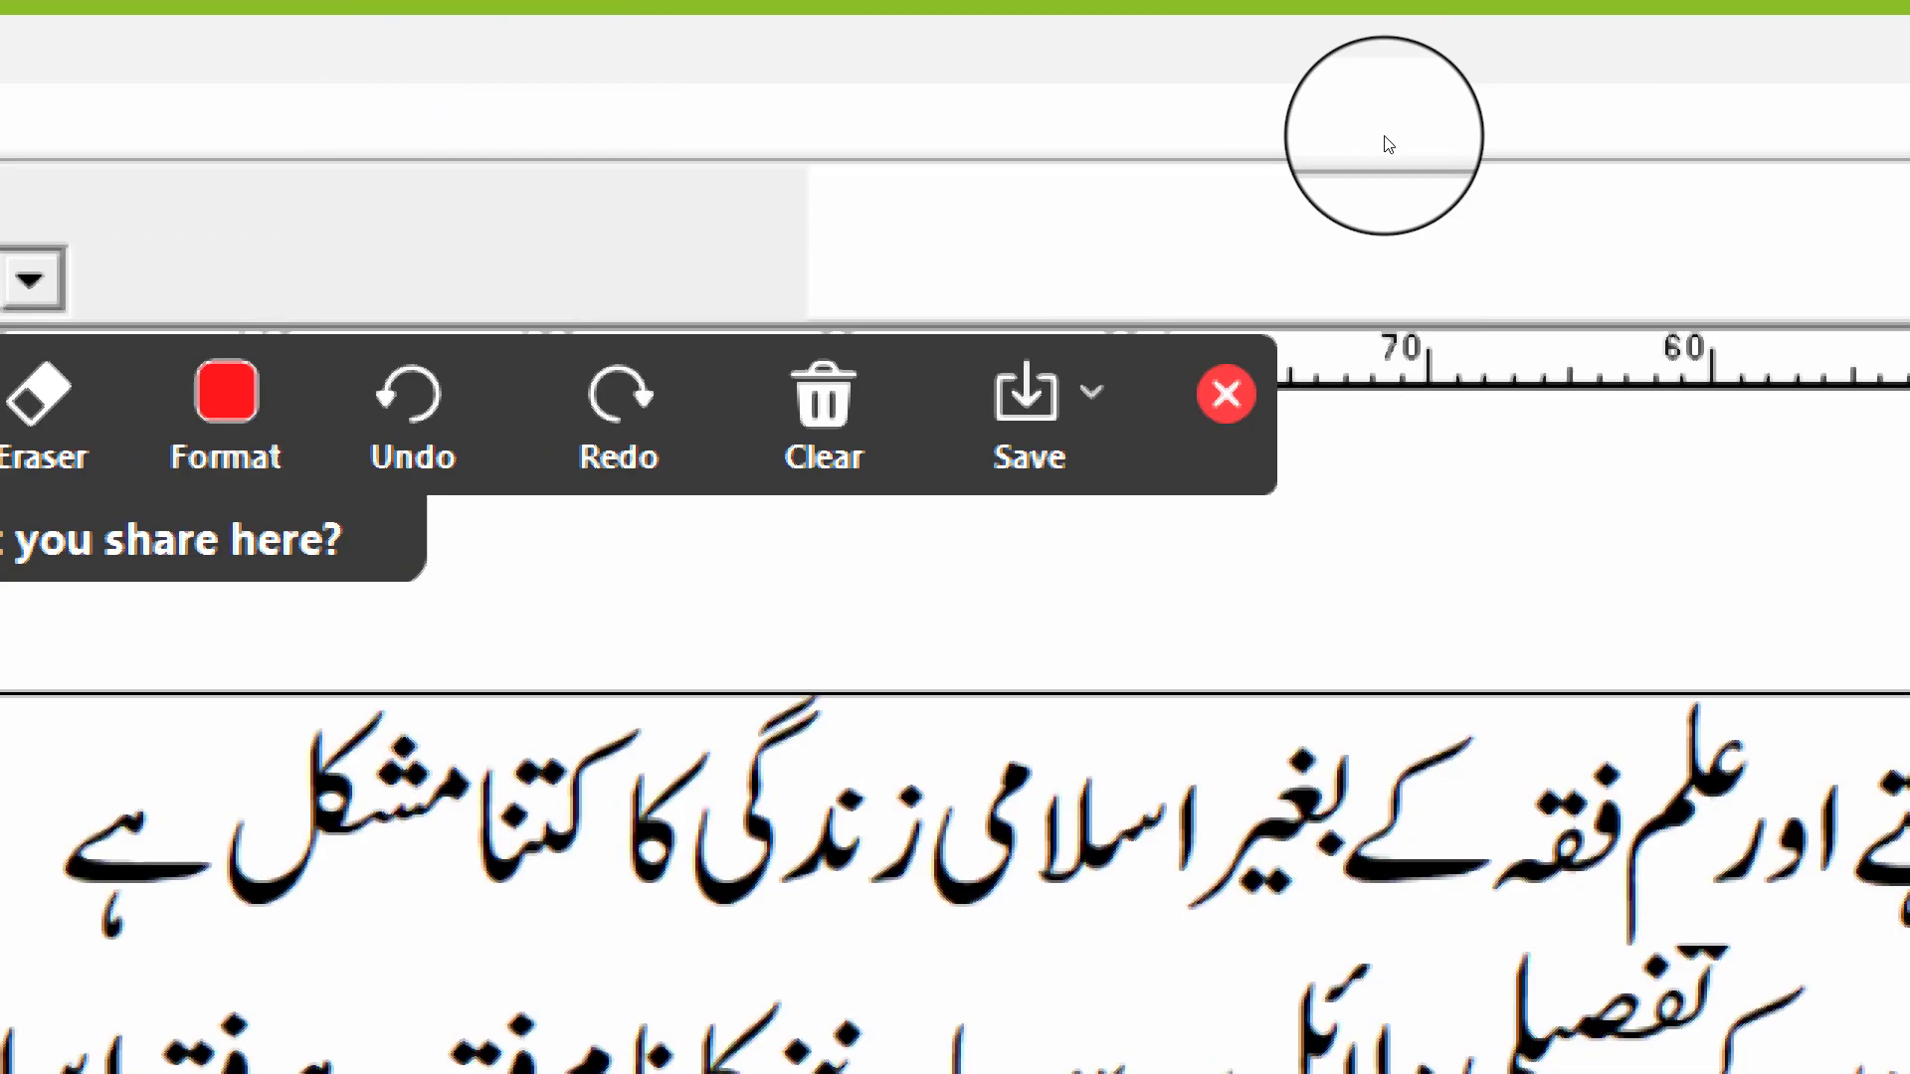
left_click(1227, 393)
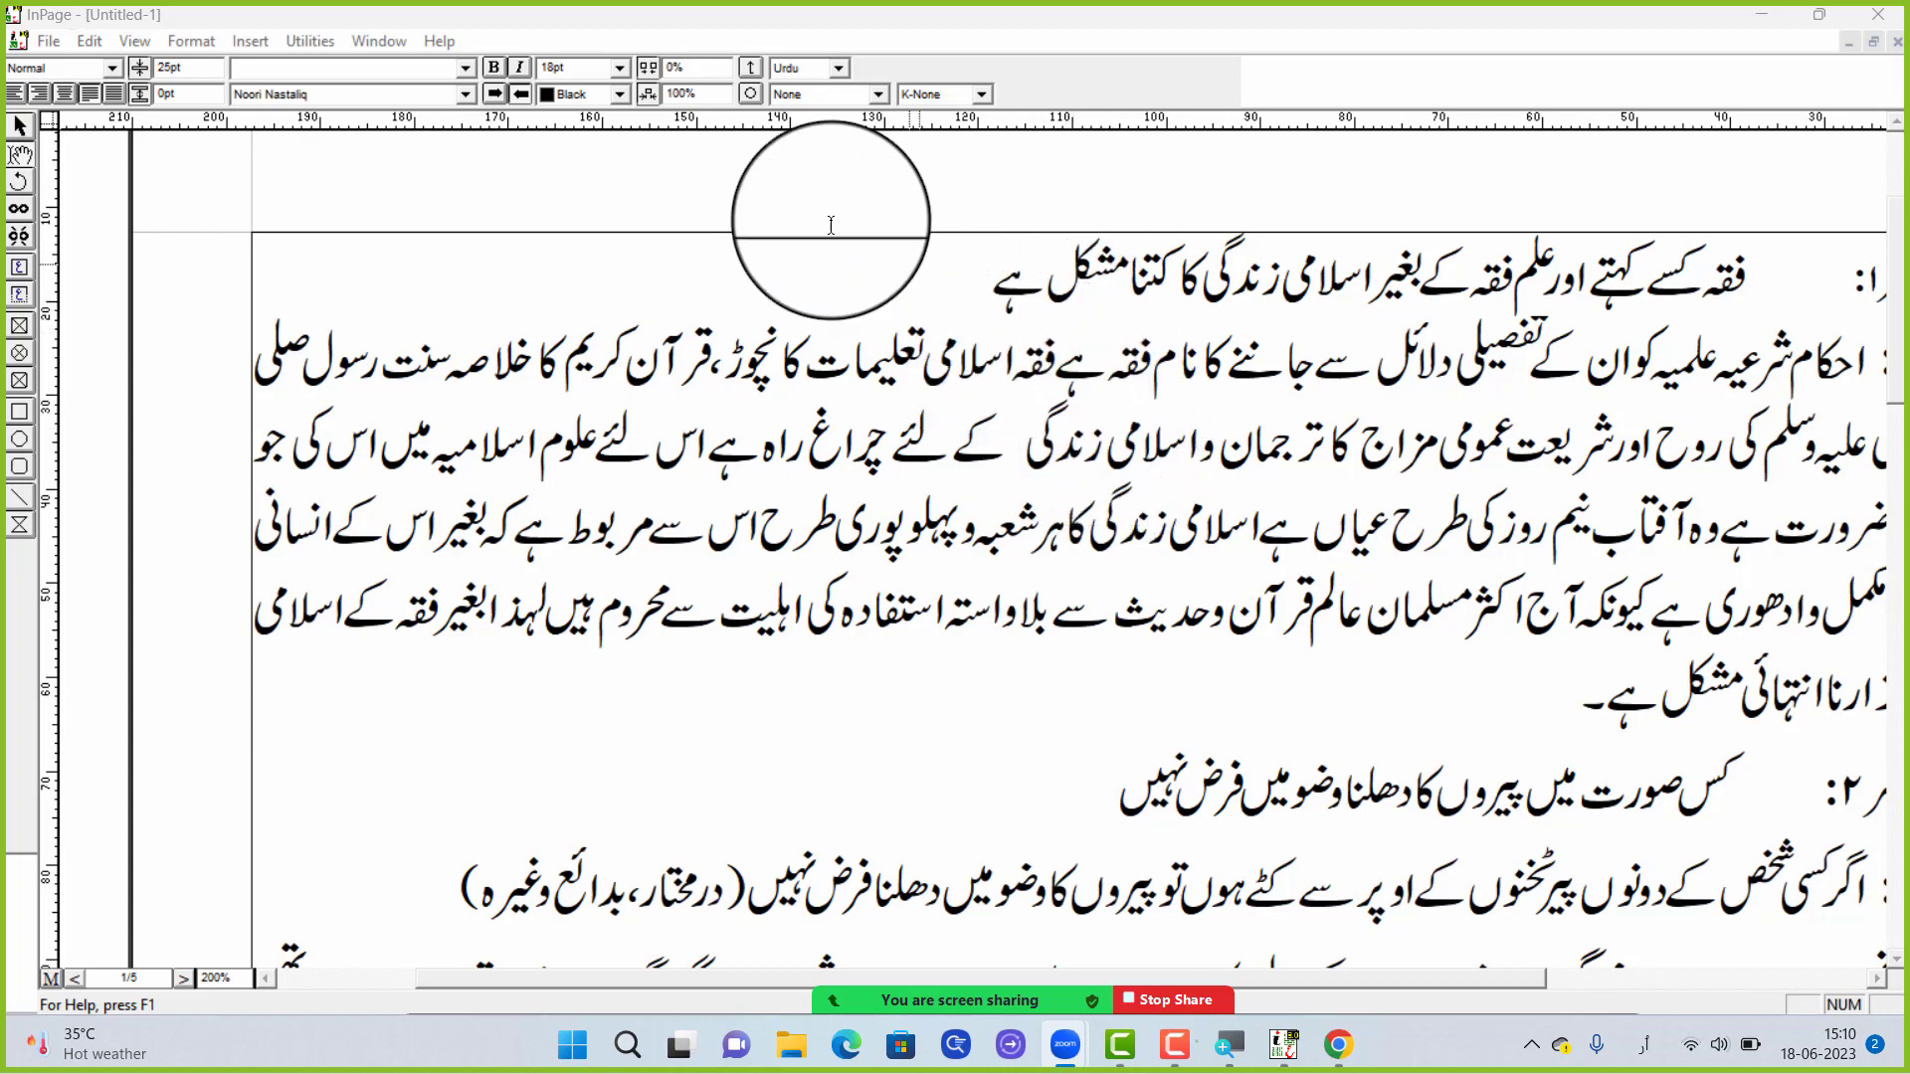
Try to make the closing words کتنا مشکل ہے of the first question bold
left_click_drag(943, 278, 1206, 281)
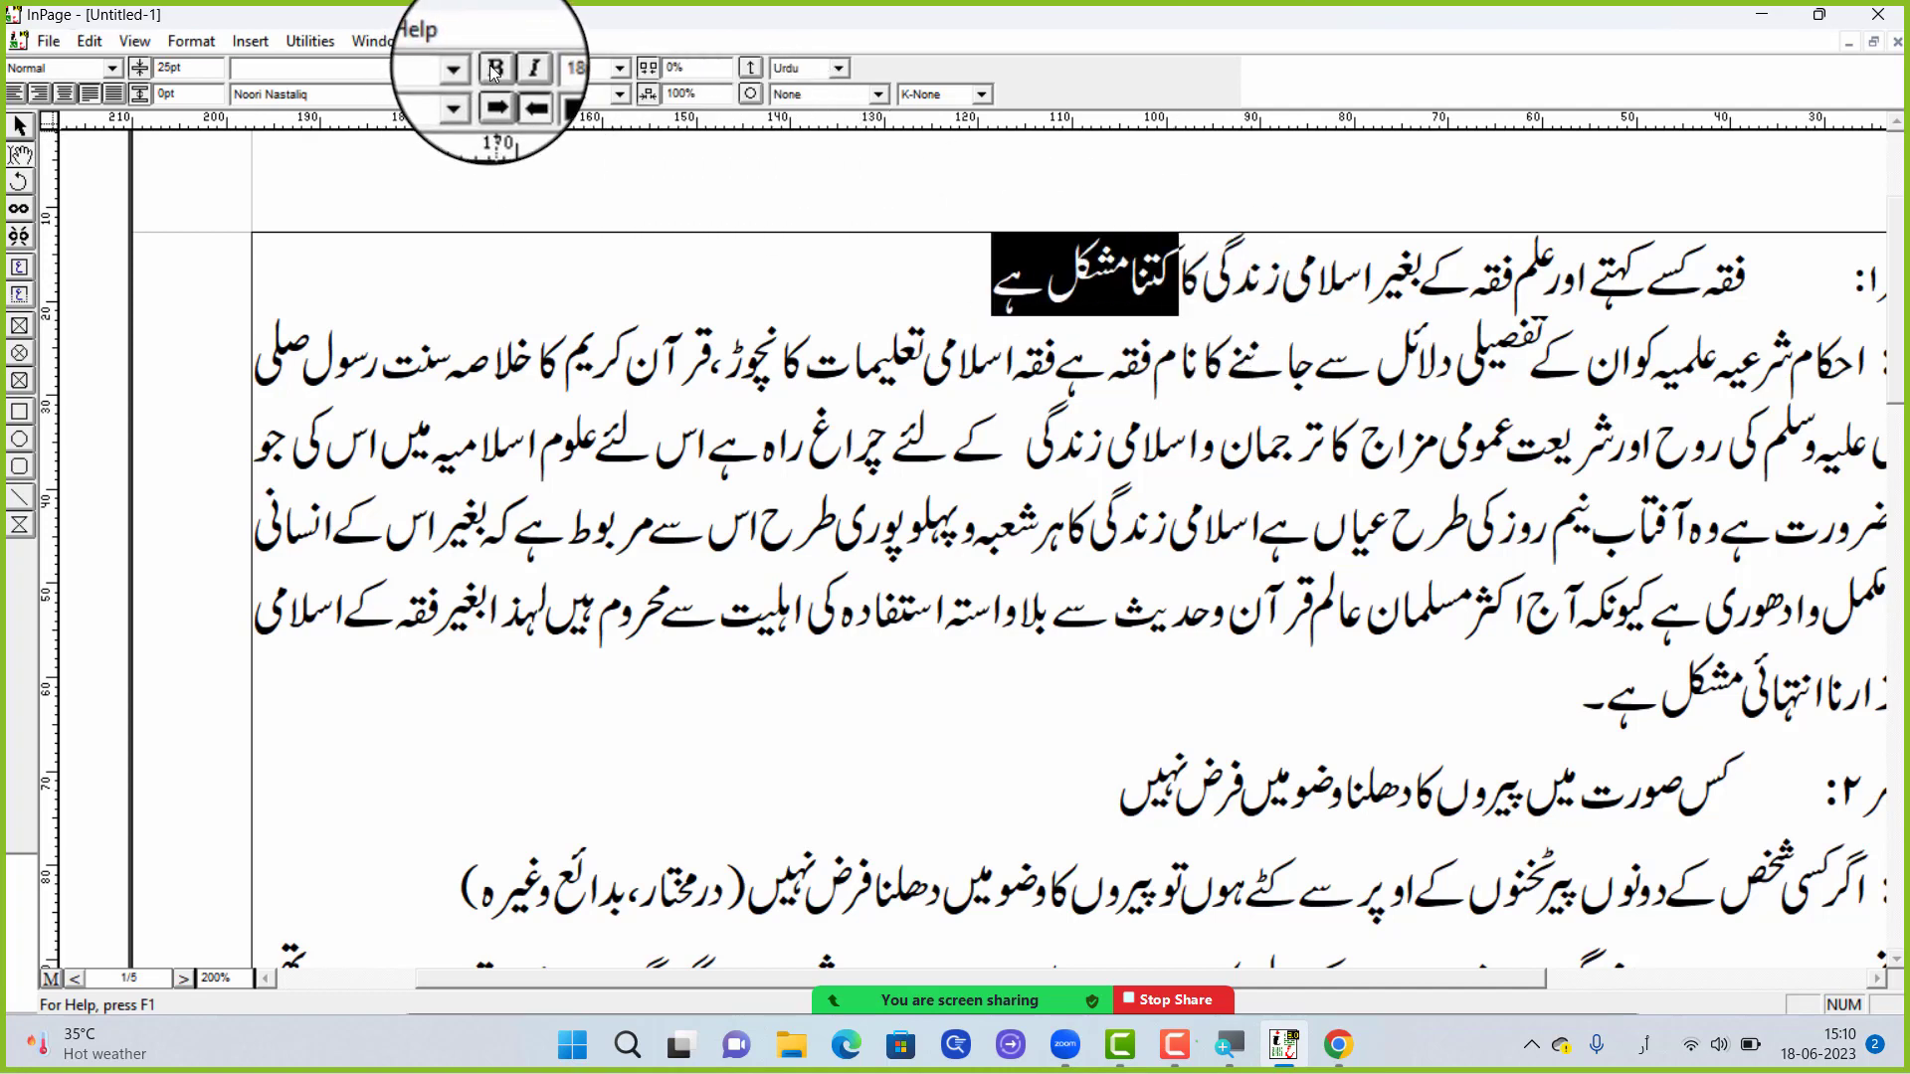
left_click(494, 69)
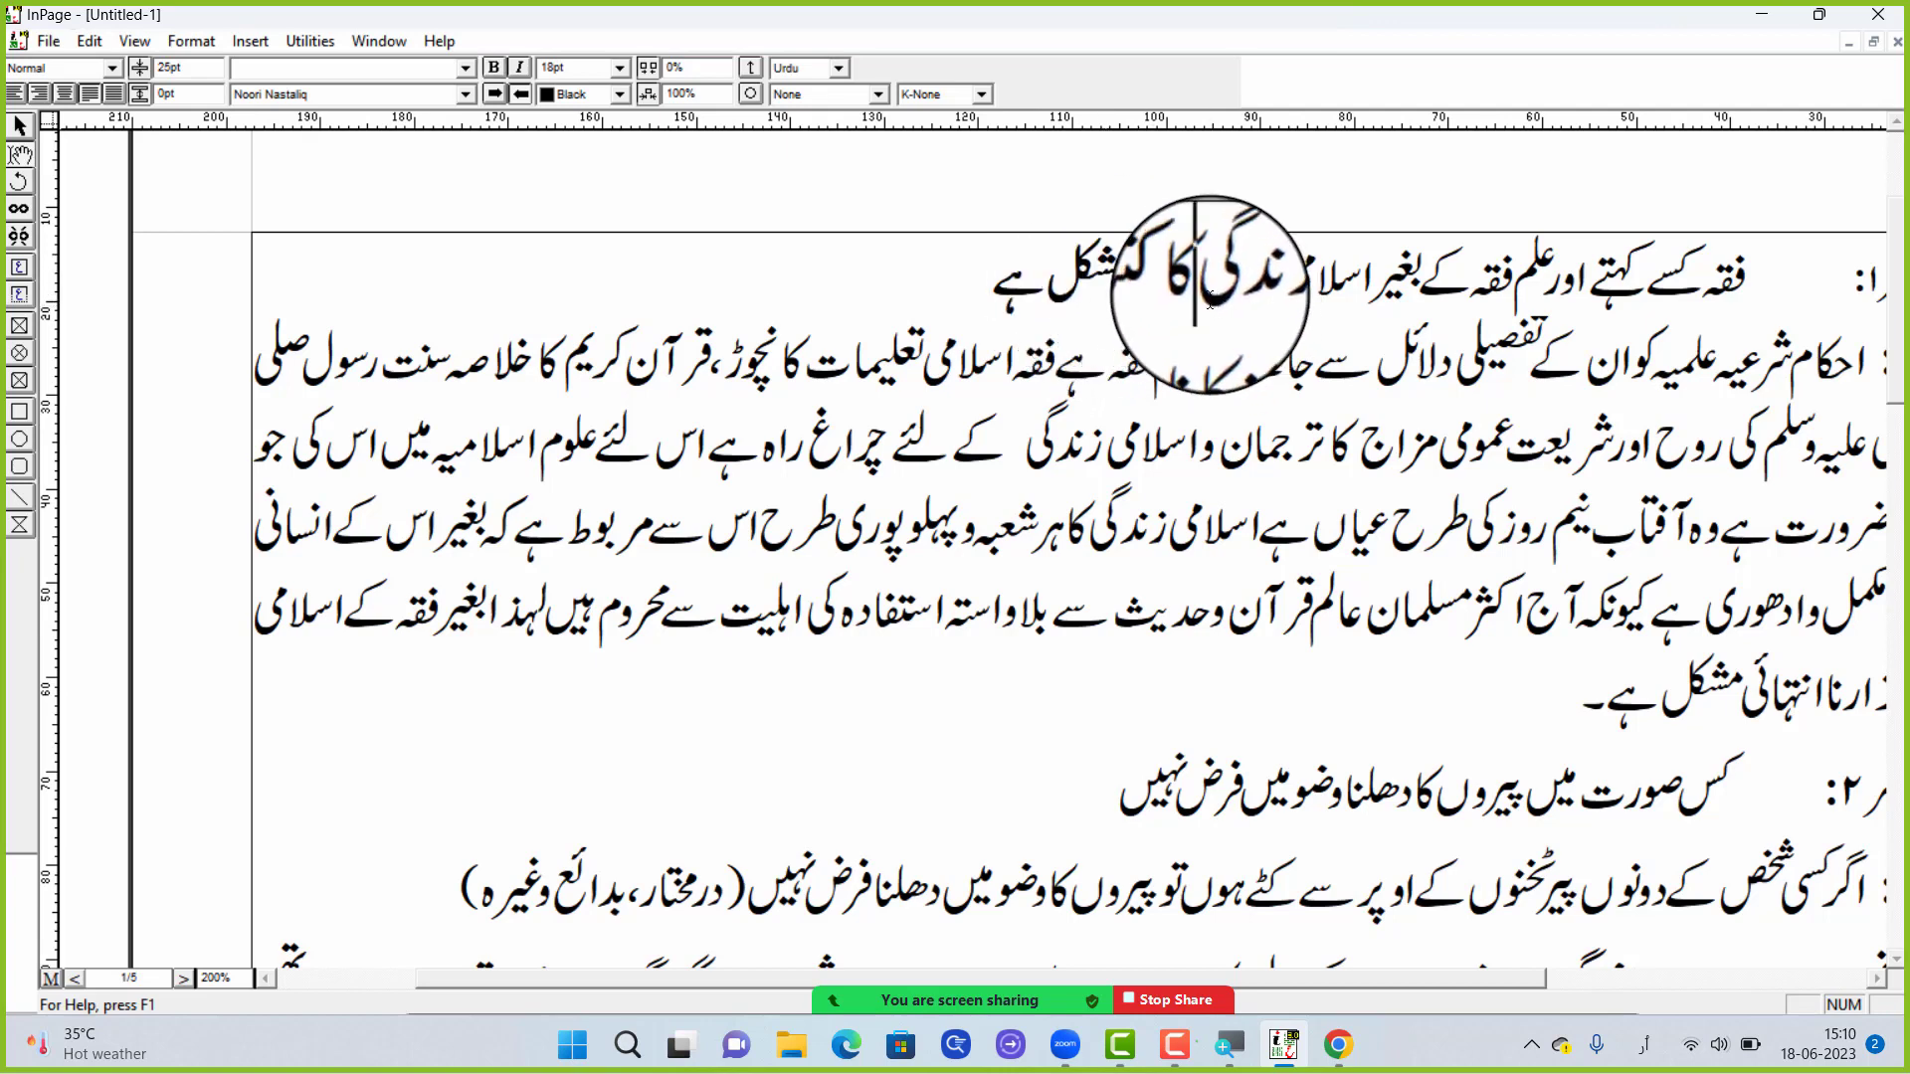
Demonstrate selecting different groups of words in the first question and clear the selection
left_click_drag(1210, 302, 1479, 286)
left_click(1105, 294)
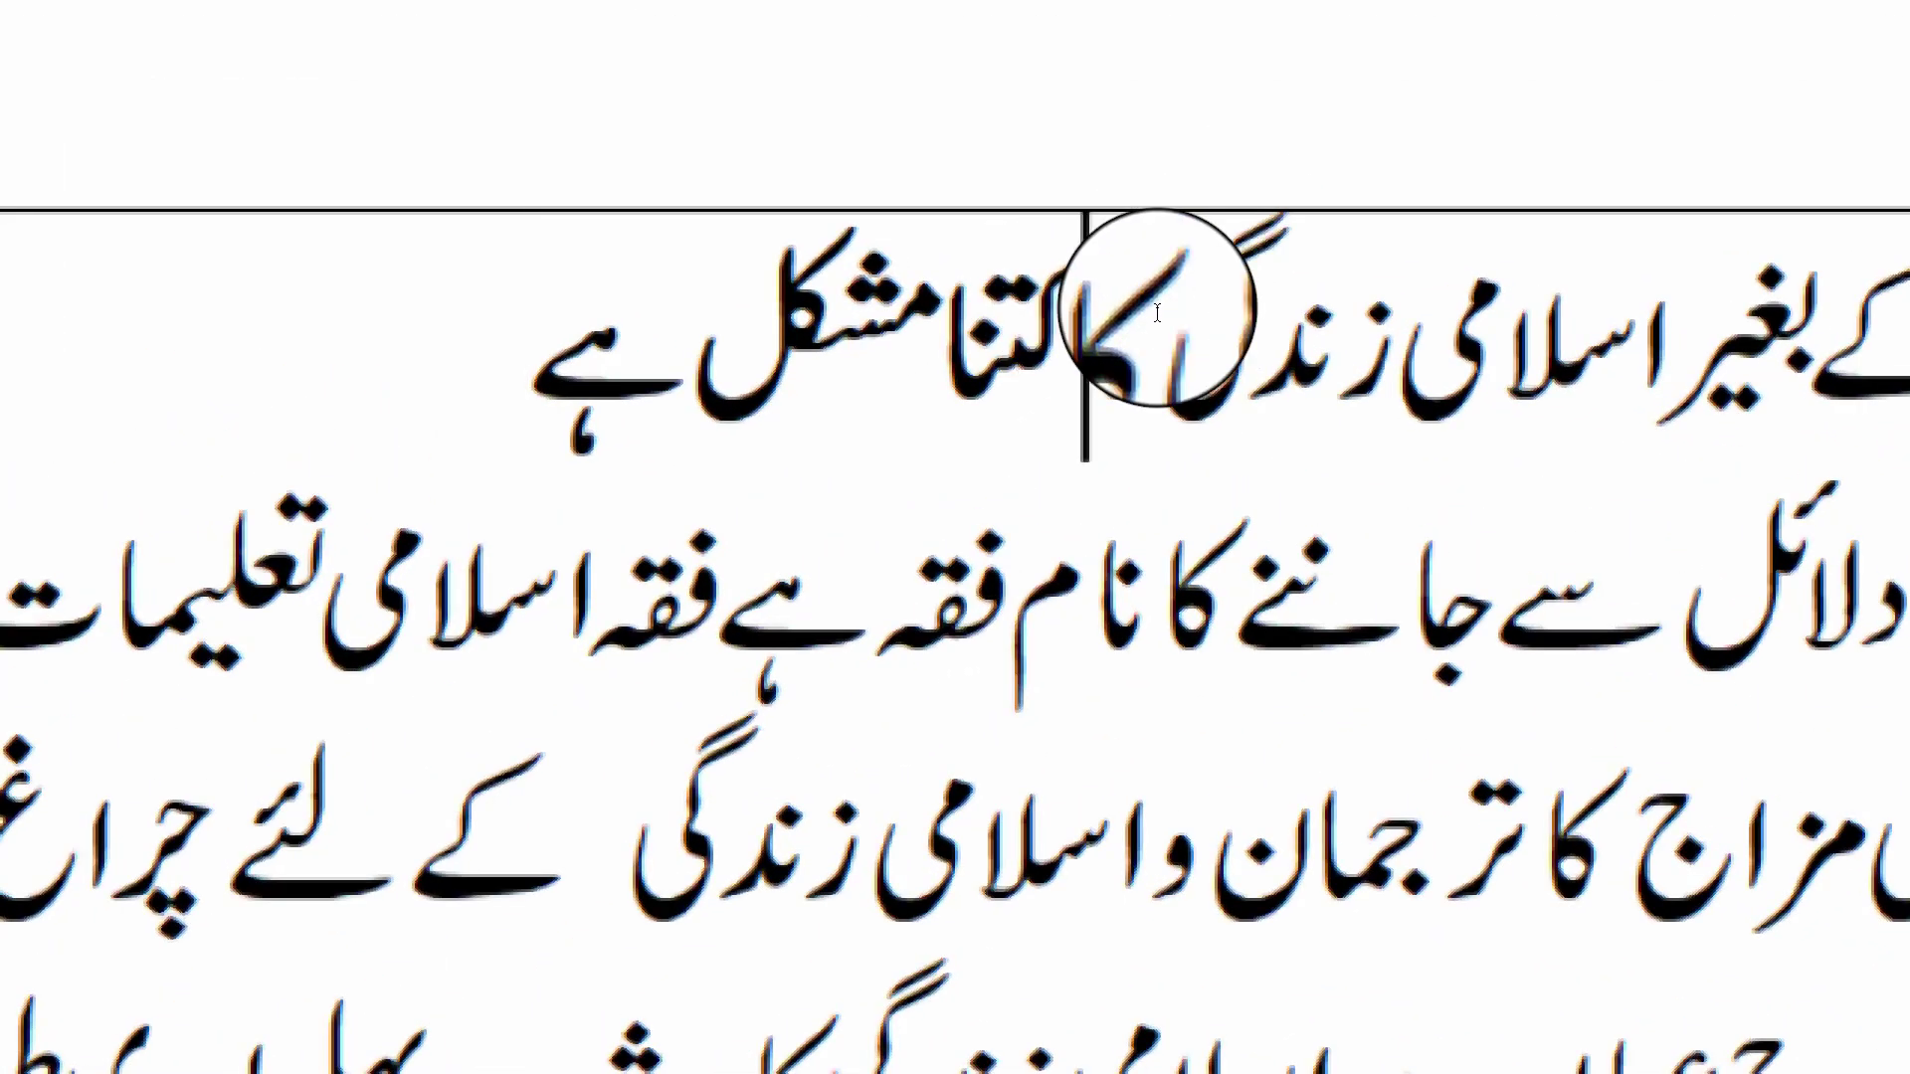
left_click_drag(1184, 290, 993, 303)
left_click_drag(1380, 282, 1213, 312)
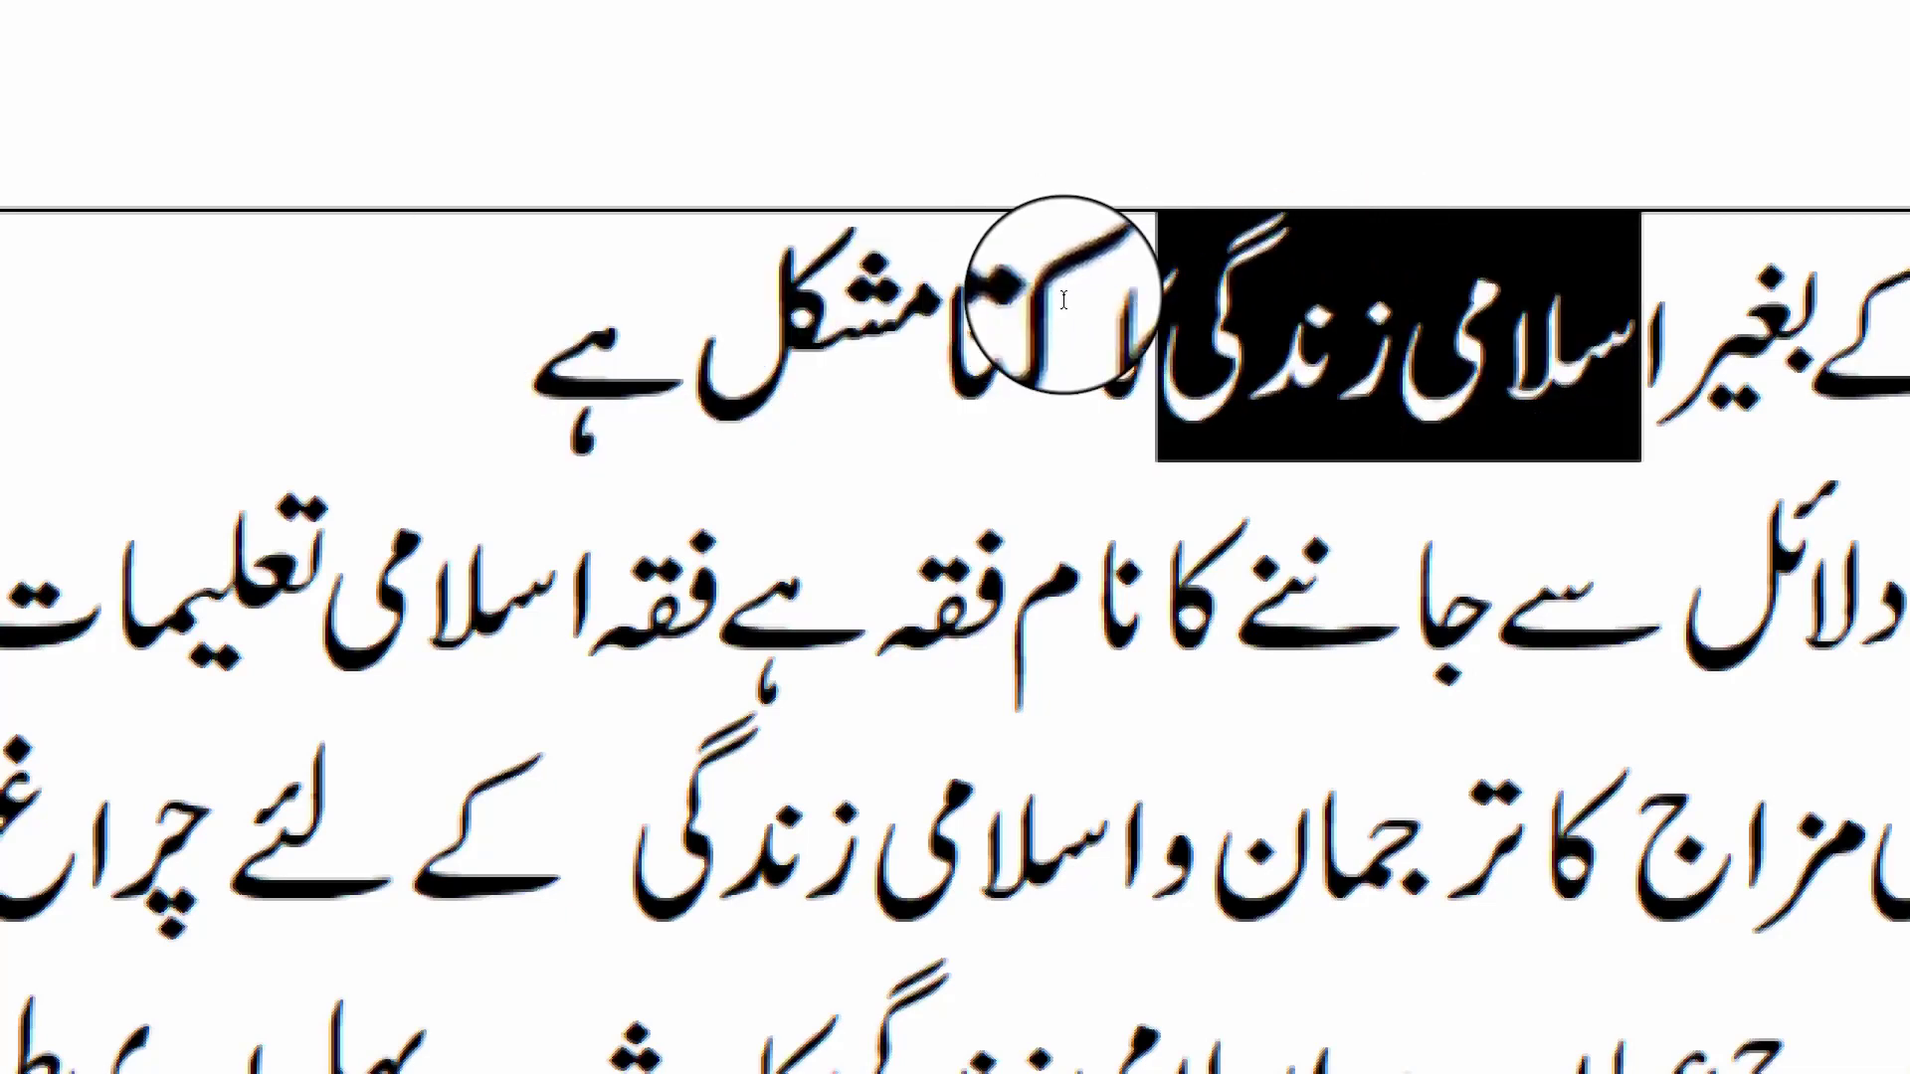
left_click(975, 299)
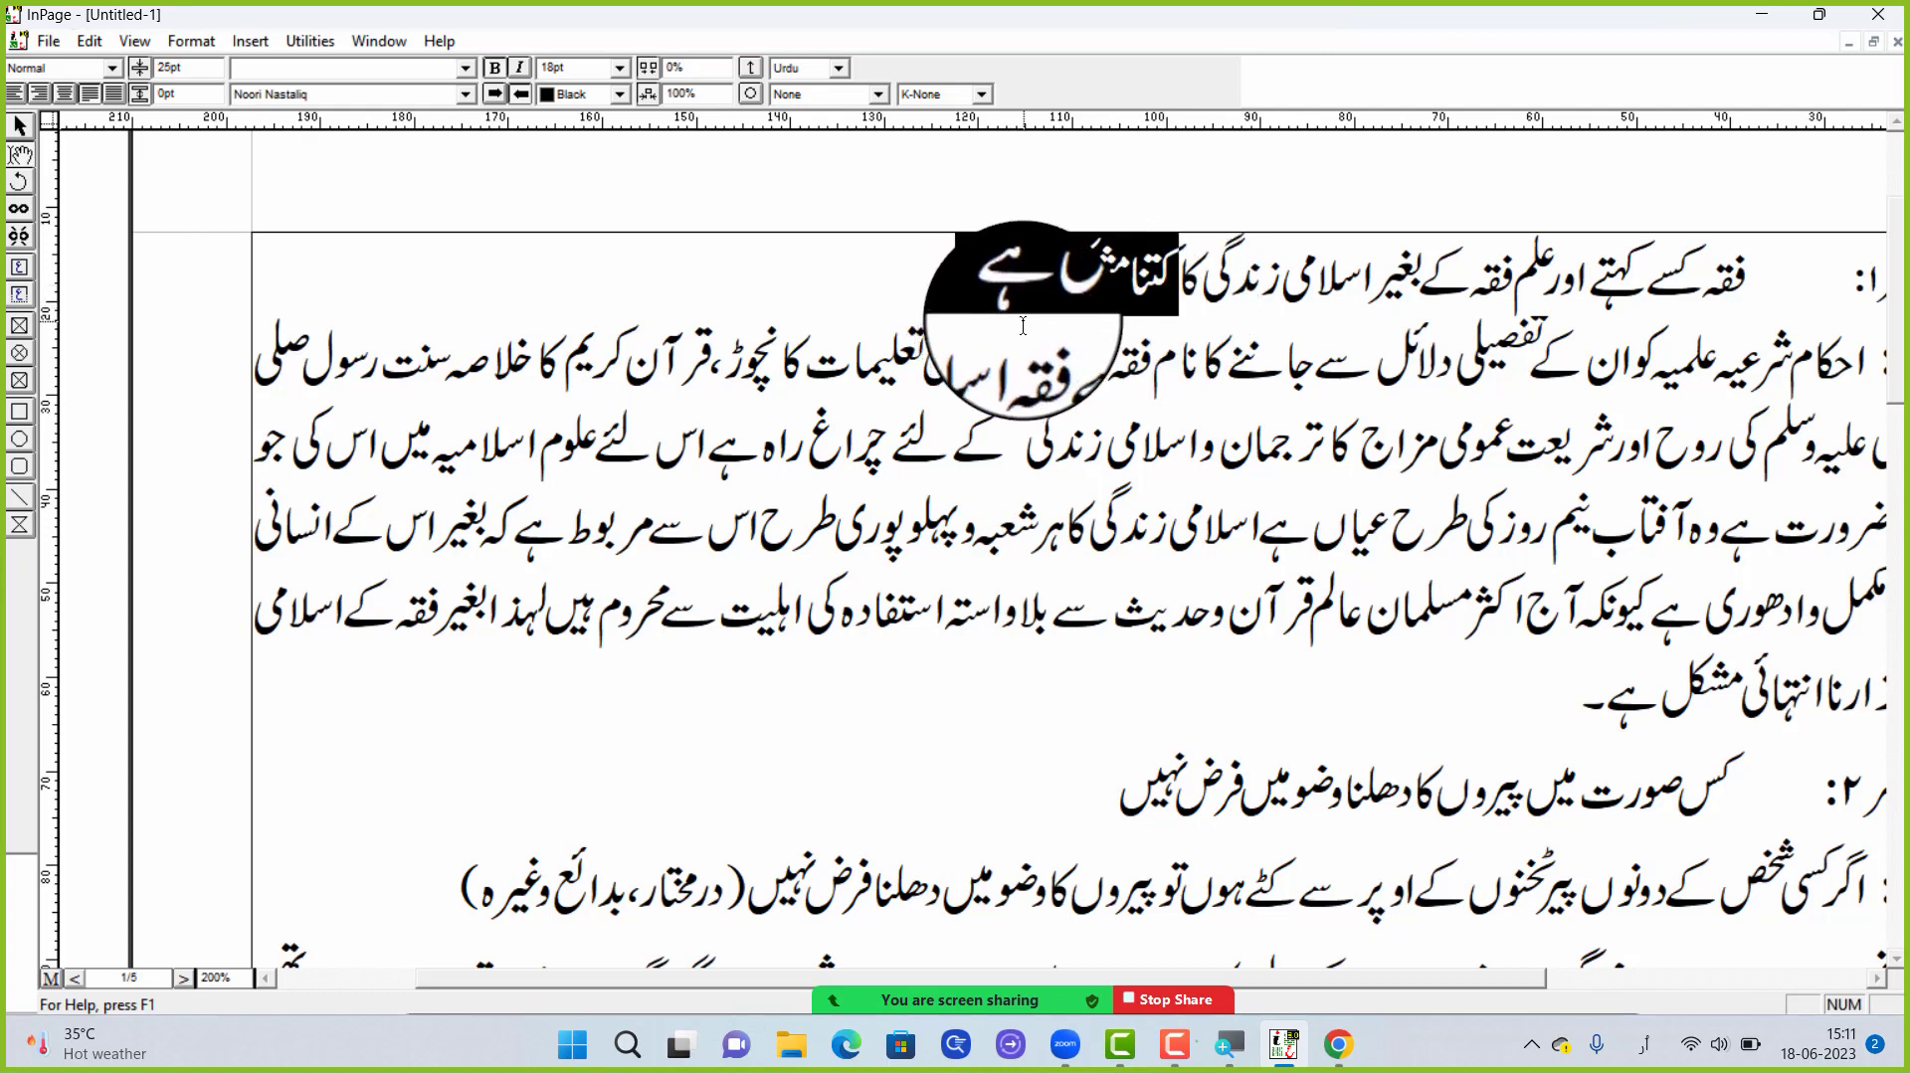
left_click(1128, 296)
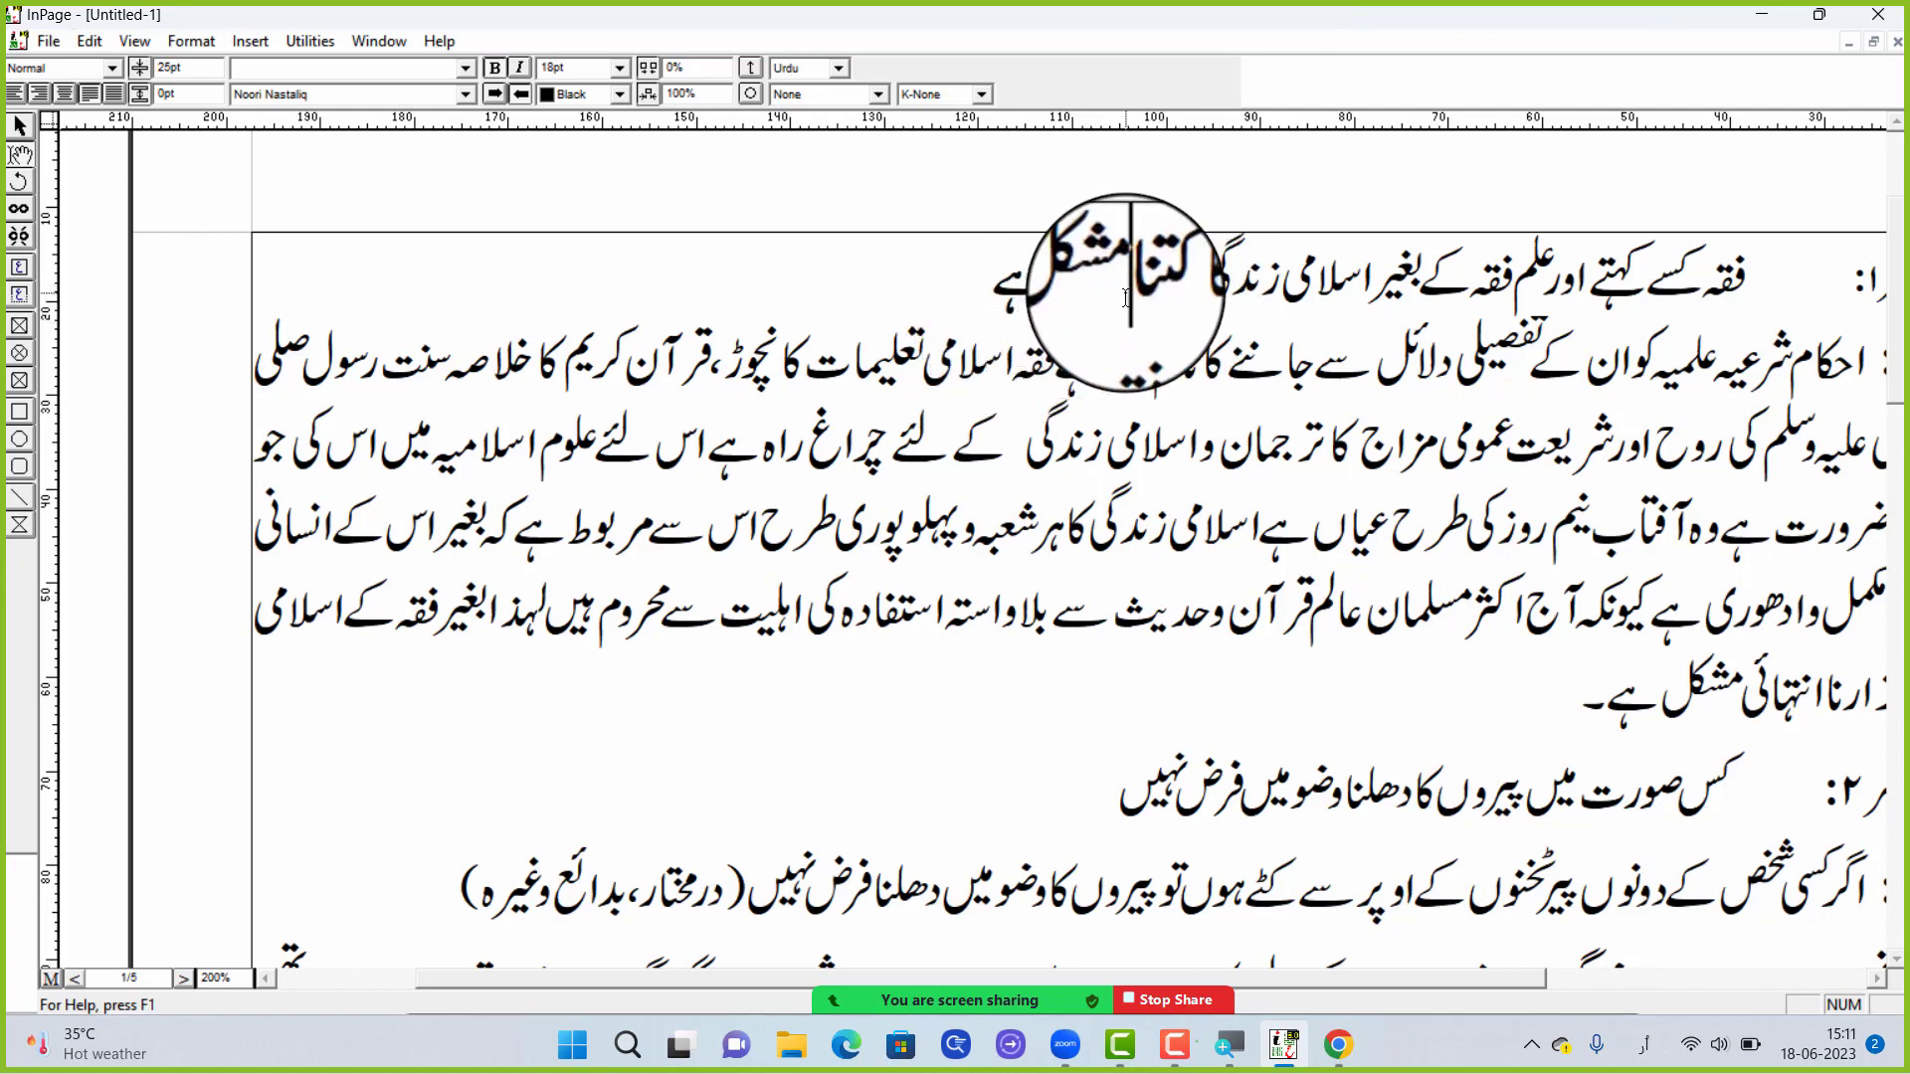
Switch from InPage to the keyboard-test-cases.webp image in the photo viewer and start Zoom annotation drawing
left_click(1761, 20)
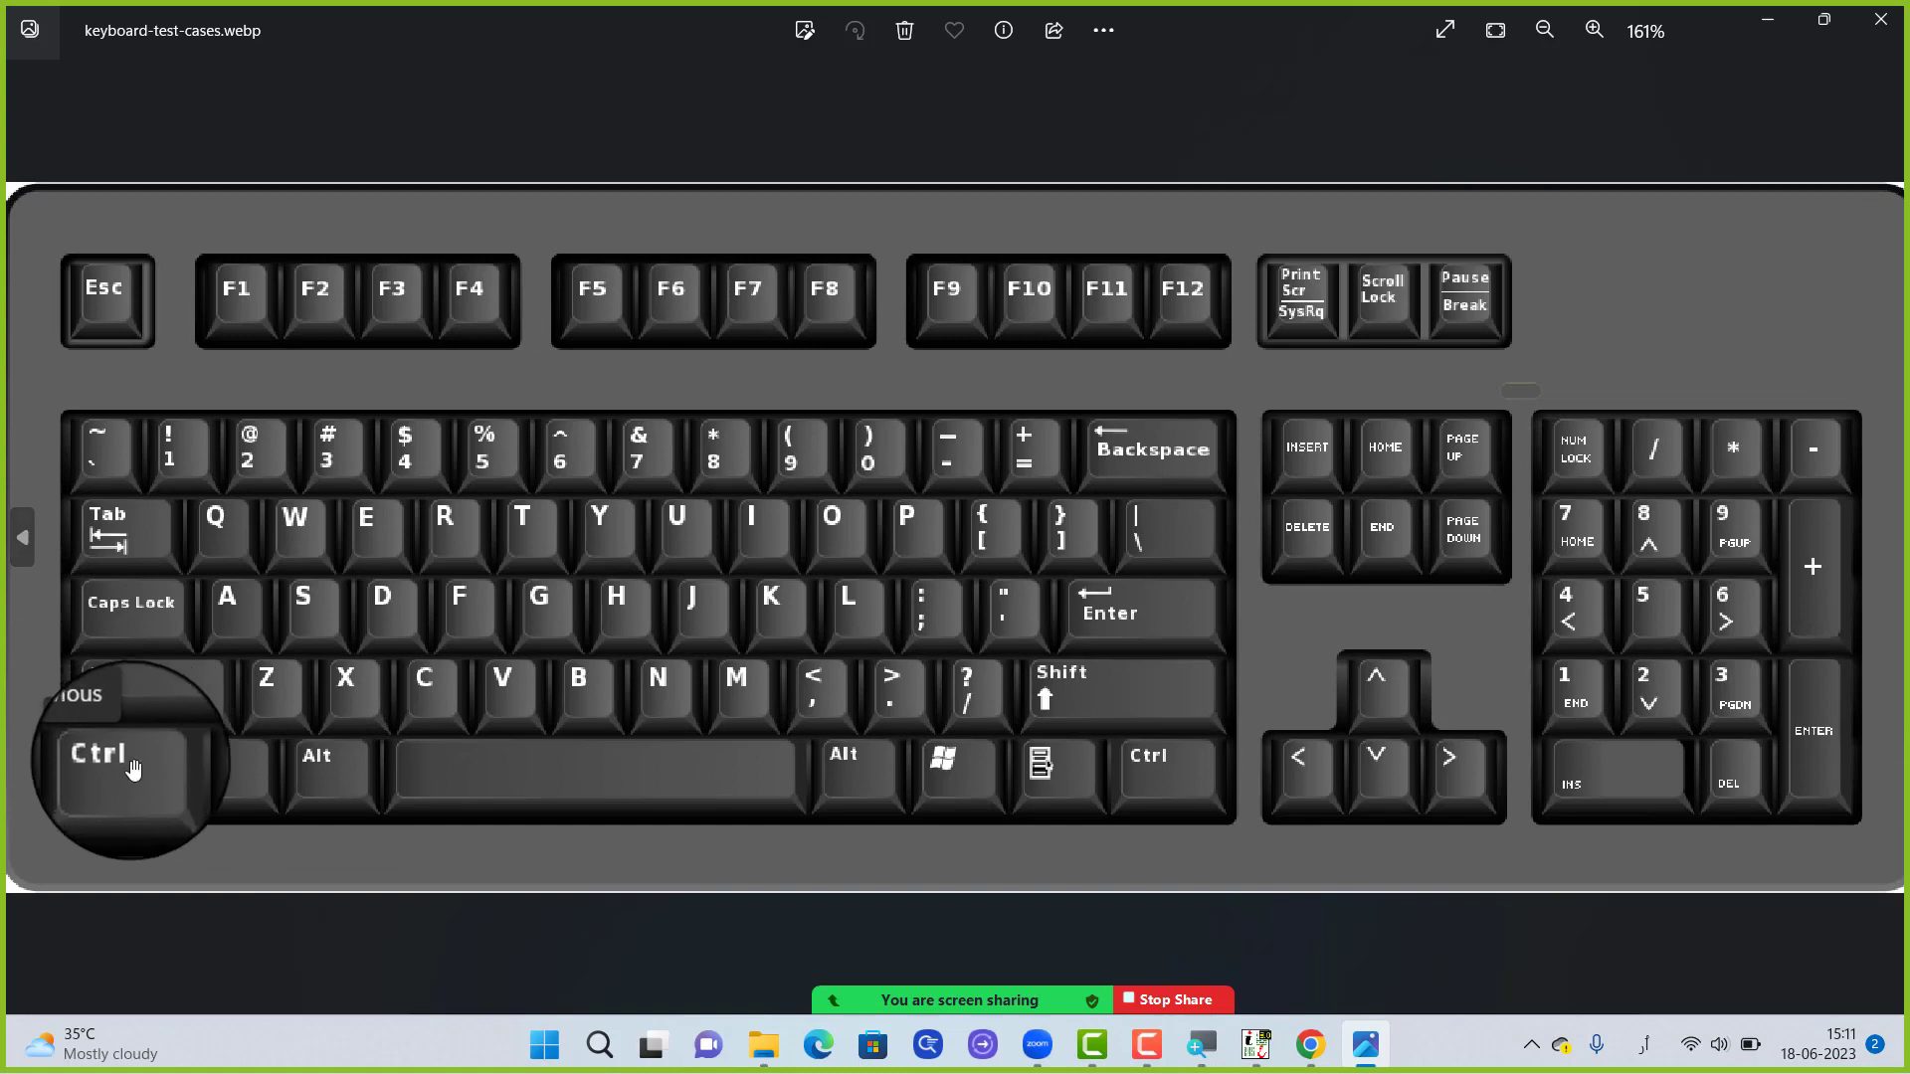
mouse_move(990, 998)
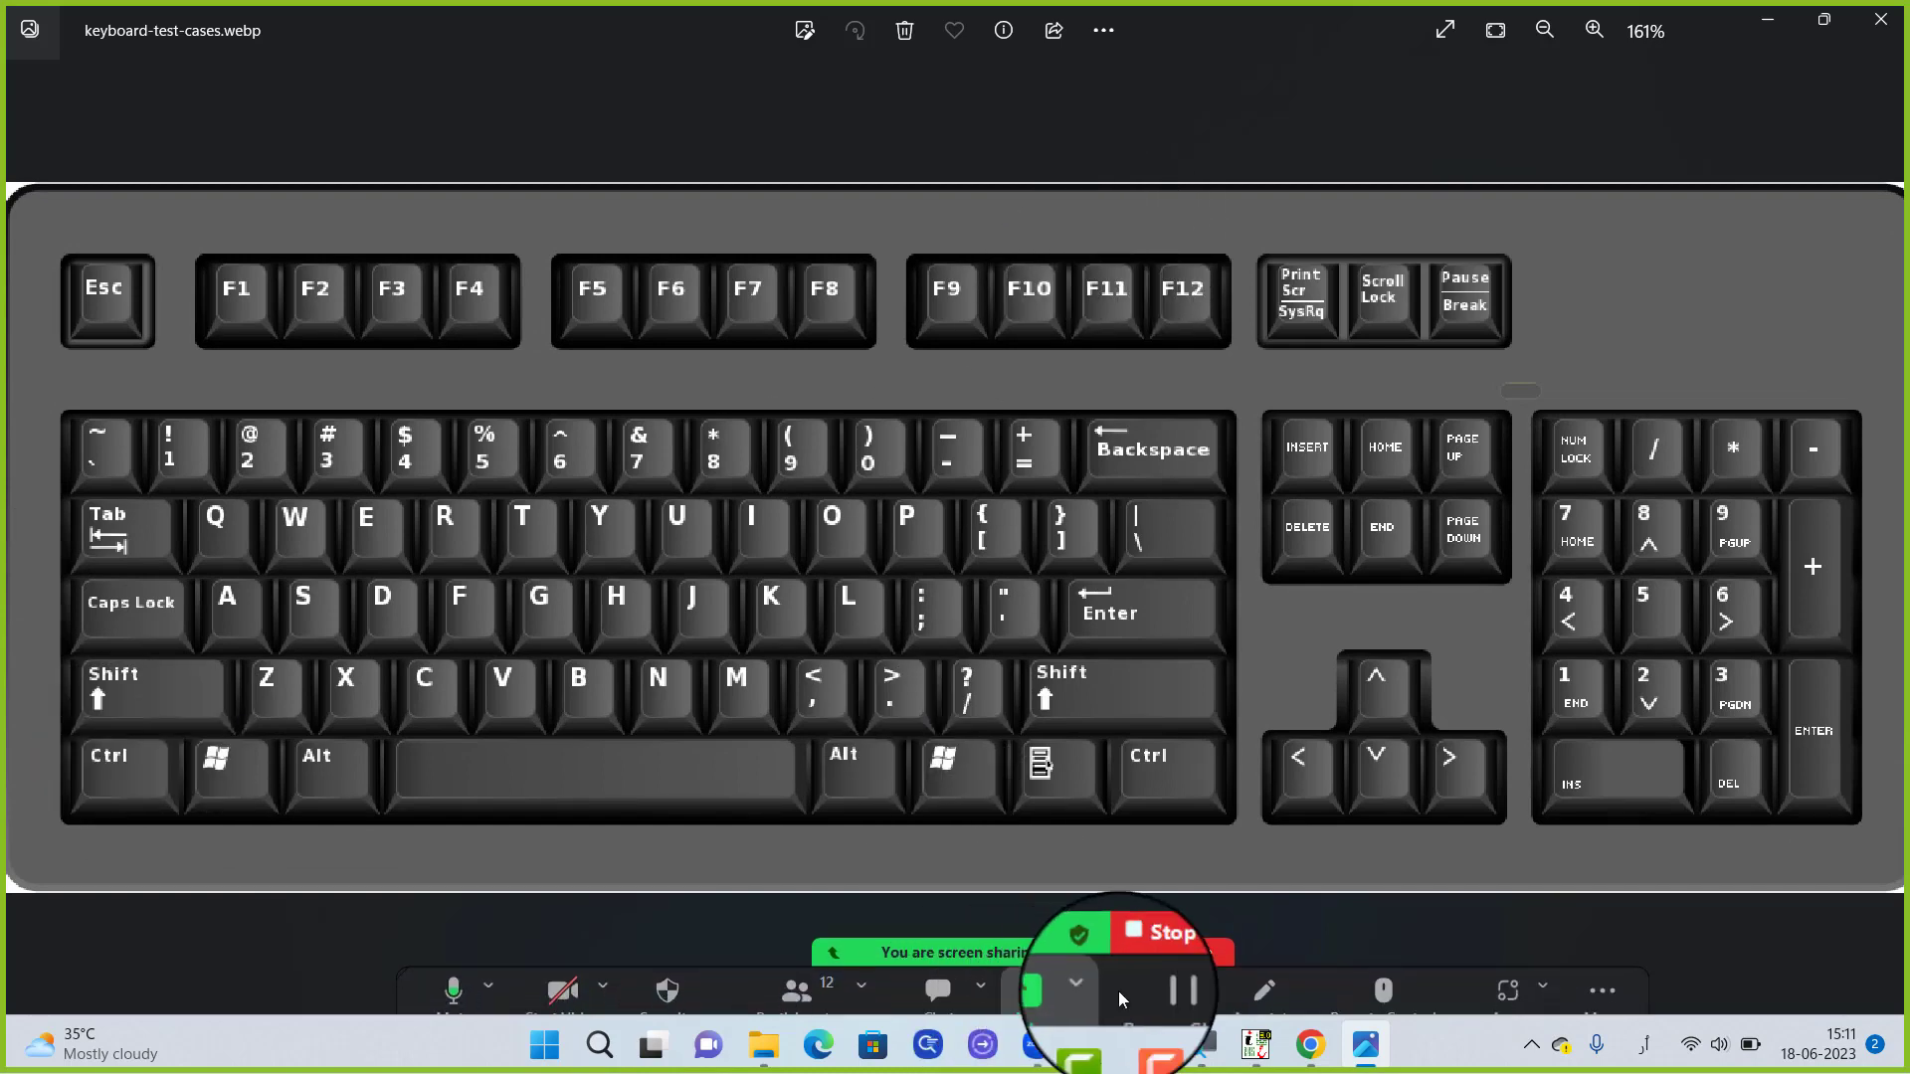
left_click(1261, 982)
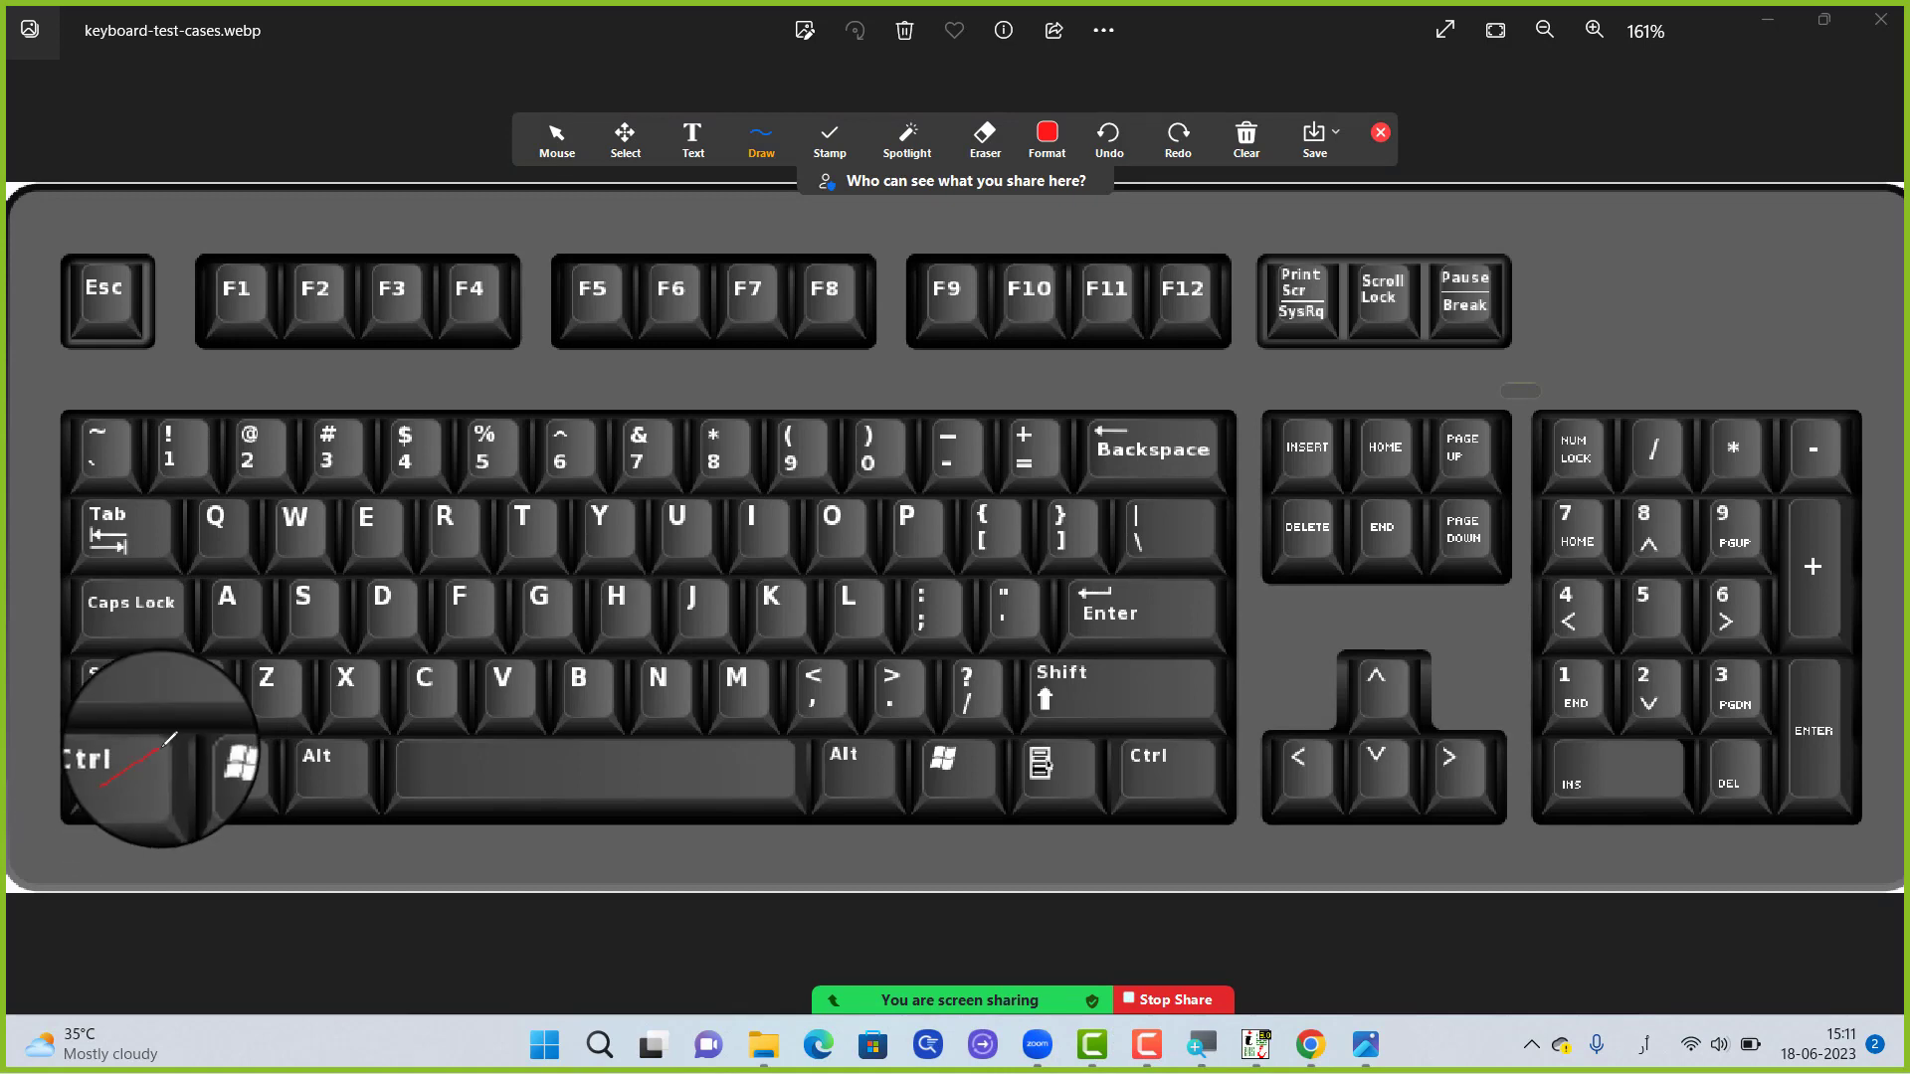
Mark the left Ctrl, Alt, Shift, Caps Lock and Tab keys, plus Backspace and Enter, with red strokes on the keyboard image
left_click_drag(139, 758, 180, 744)
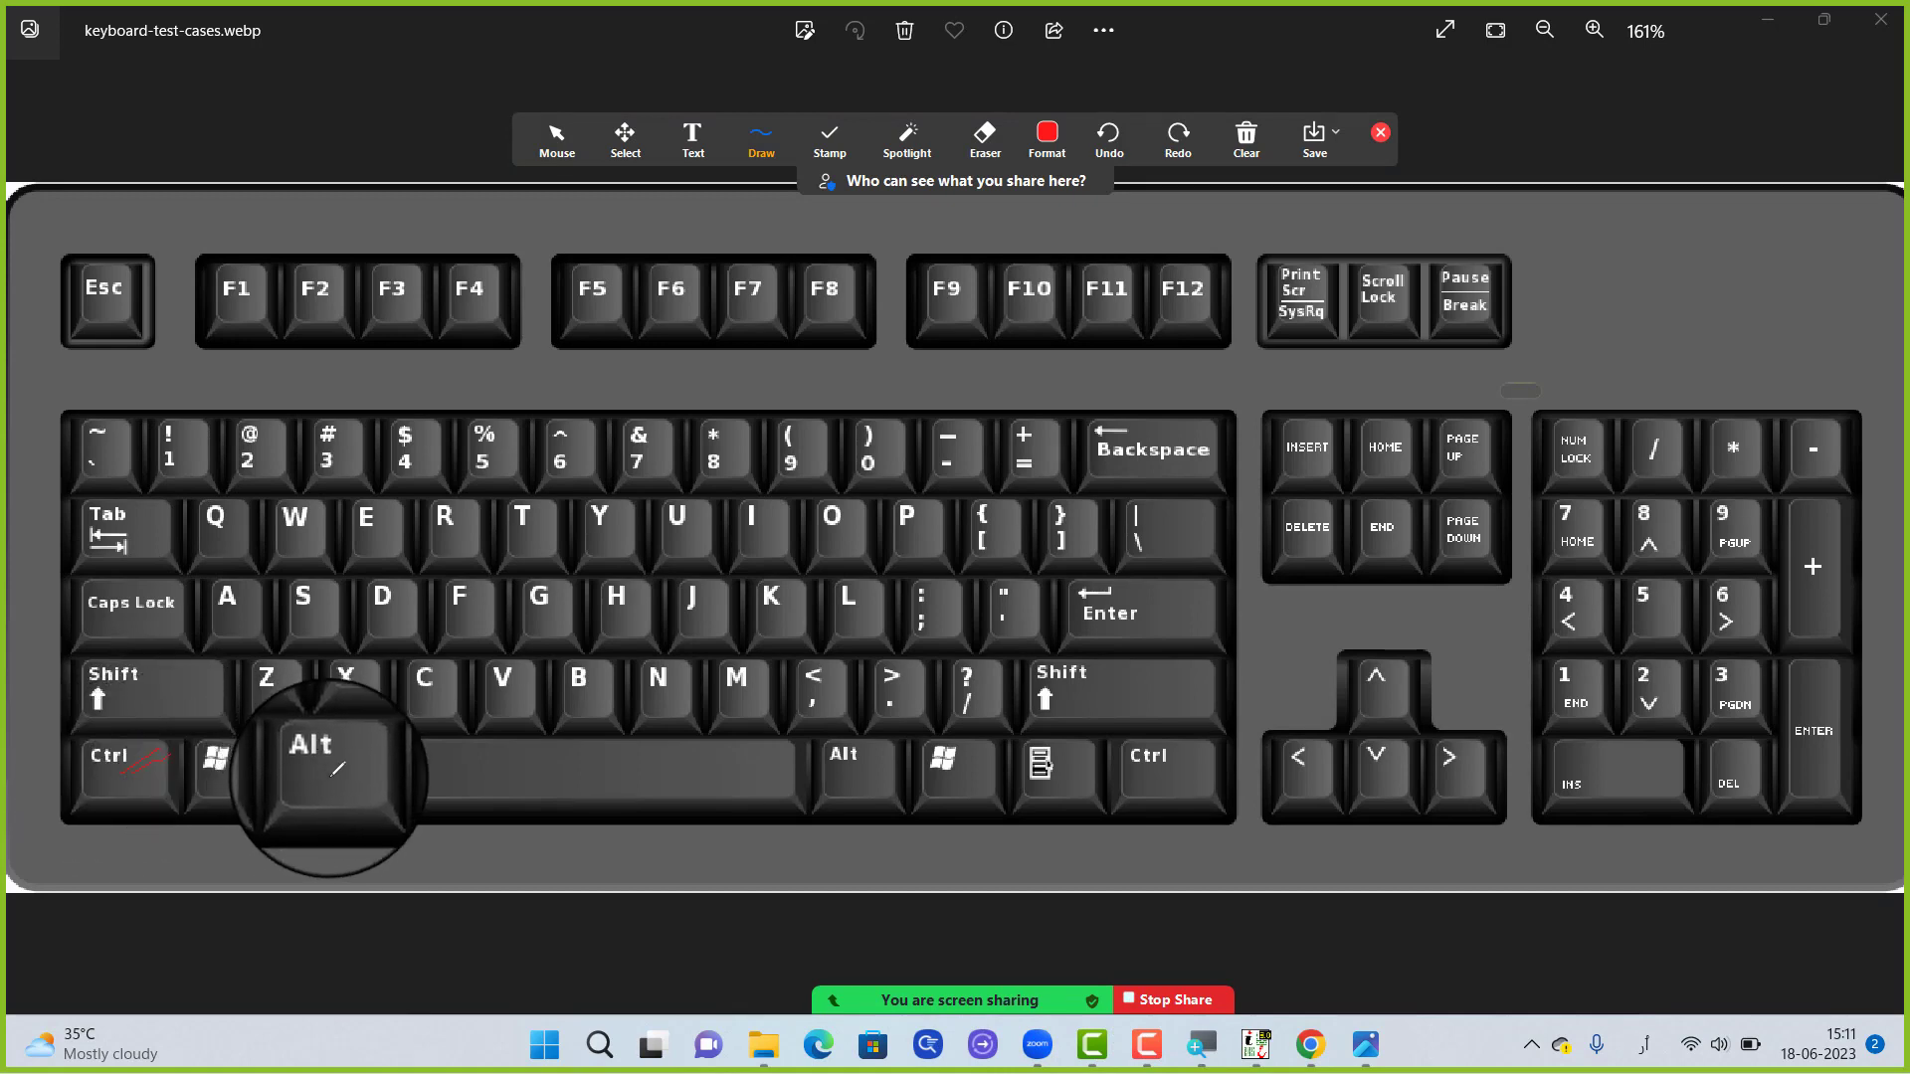
left_click_drag(321, 797, 363, 741)
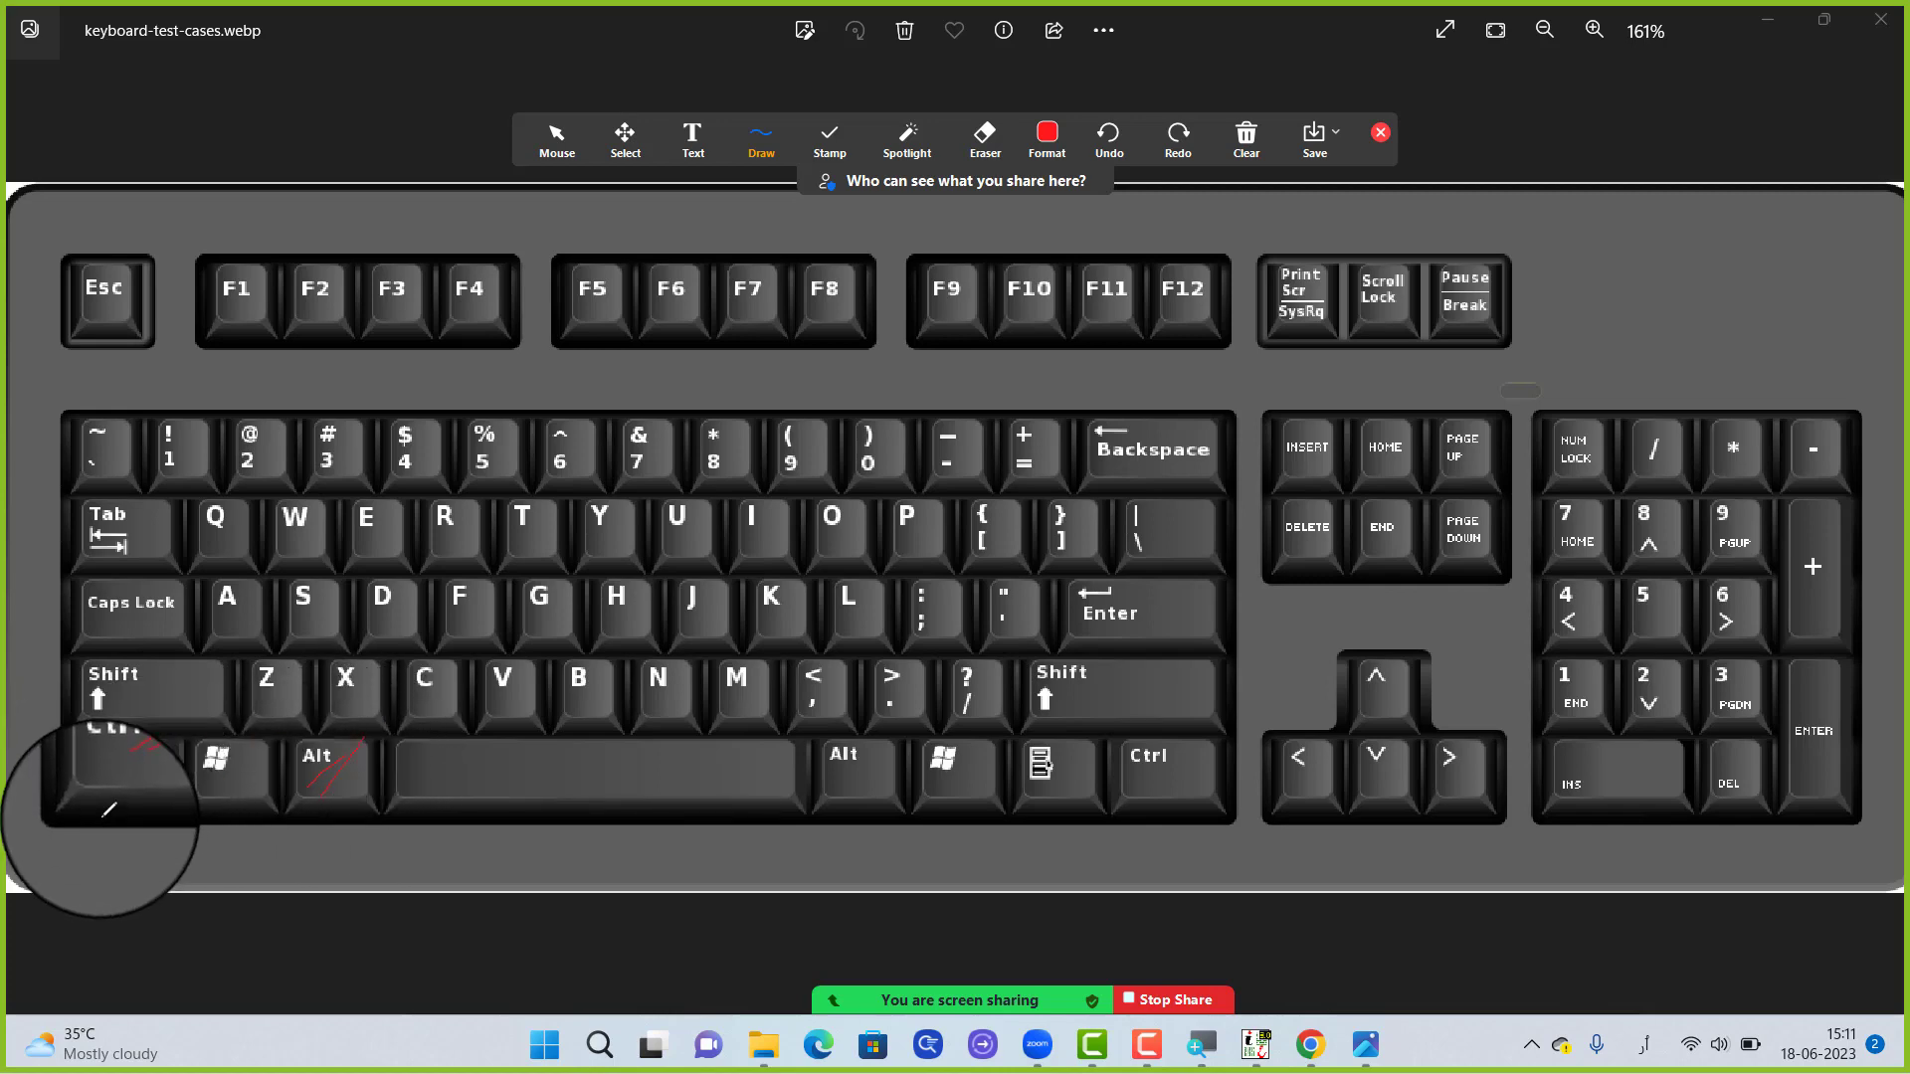
mouse_move(85, 810)
left_mouse_down()
mouse_move(218, 827)
mouse_move(376, 796)
left_mouse_up()
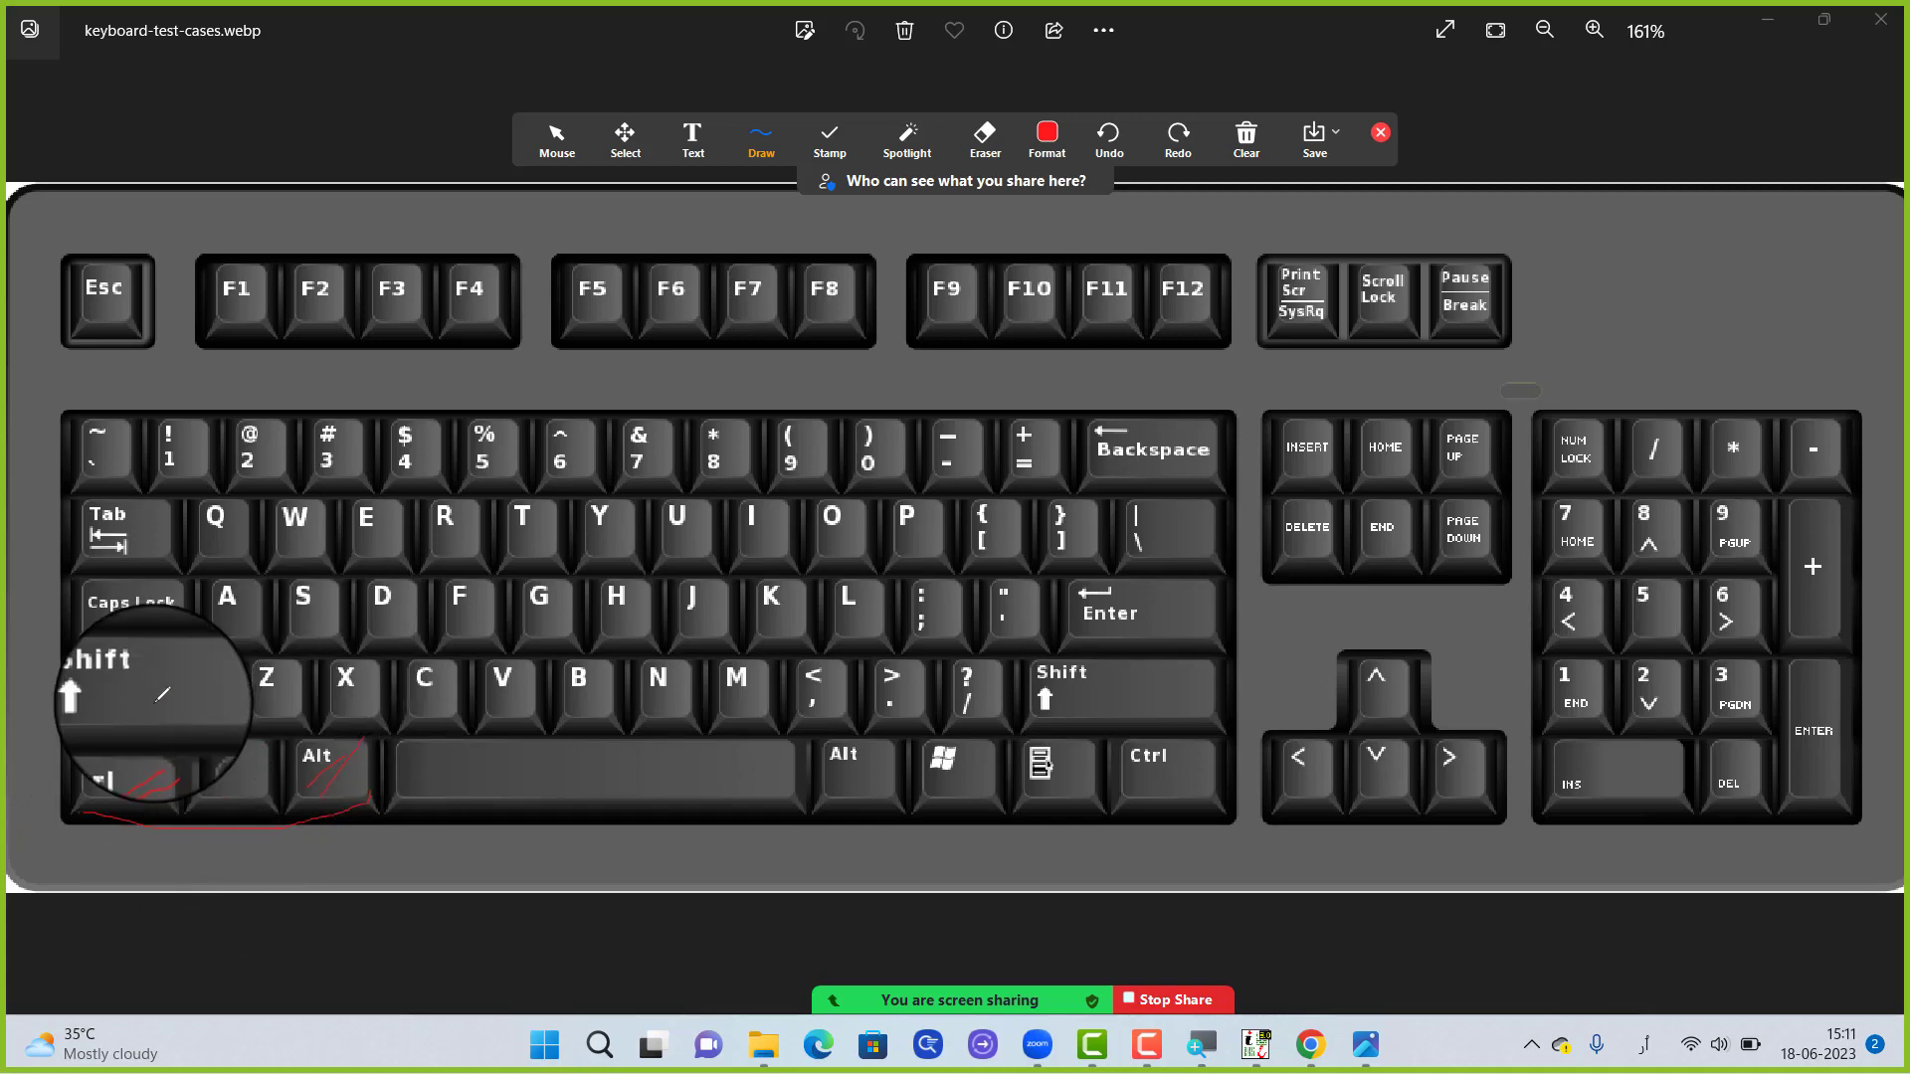
mouse_move(137, 690)
left_mouse_down()
mouse_move(161, 670)
mouse_move(131, 702)
left_mouse_up()
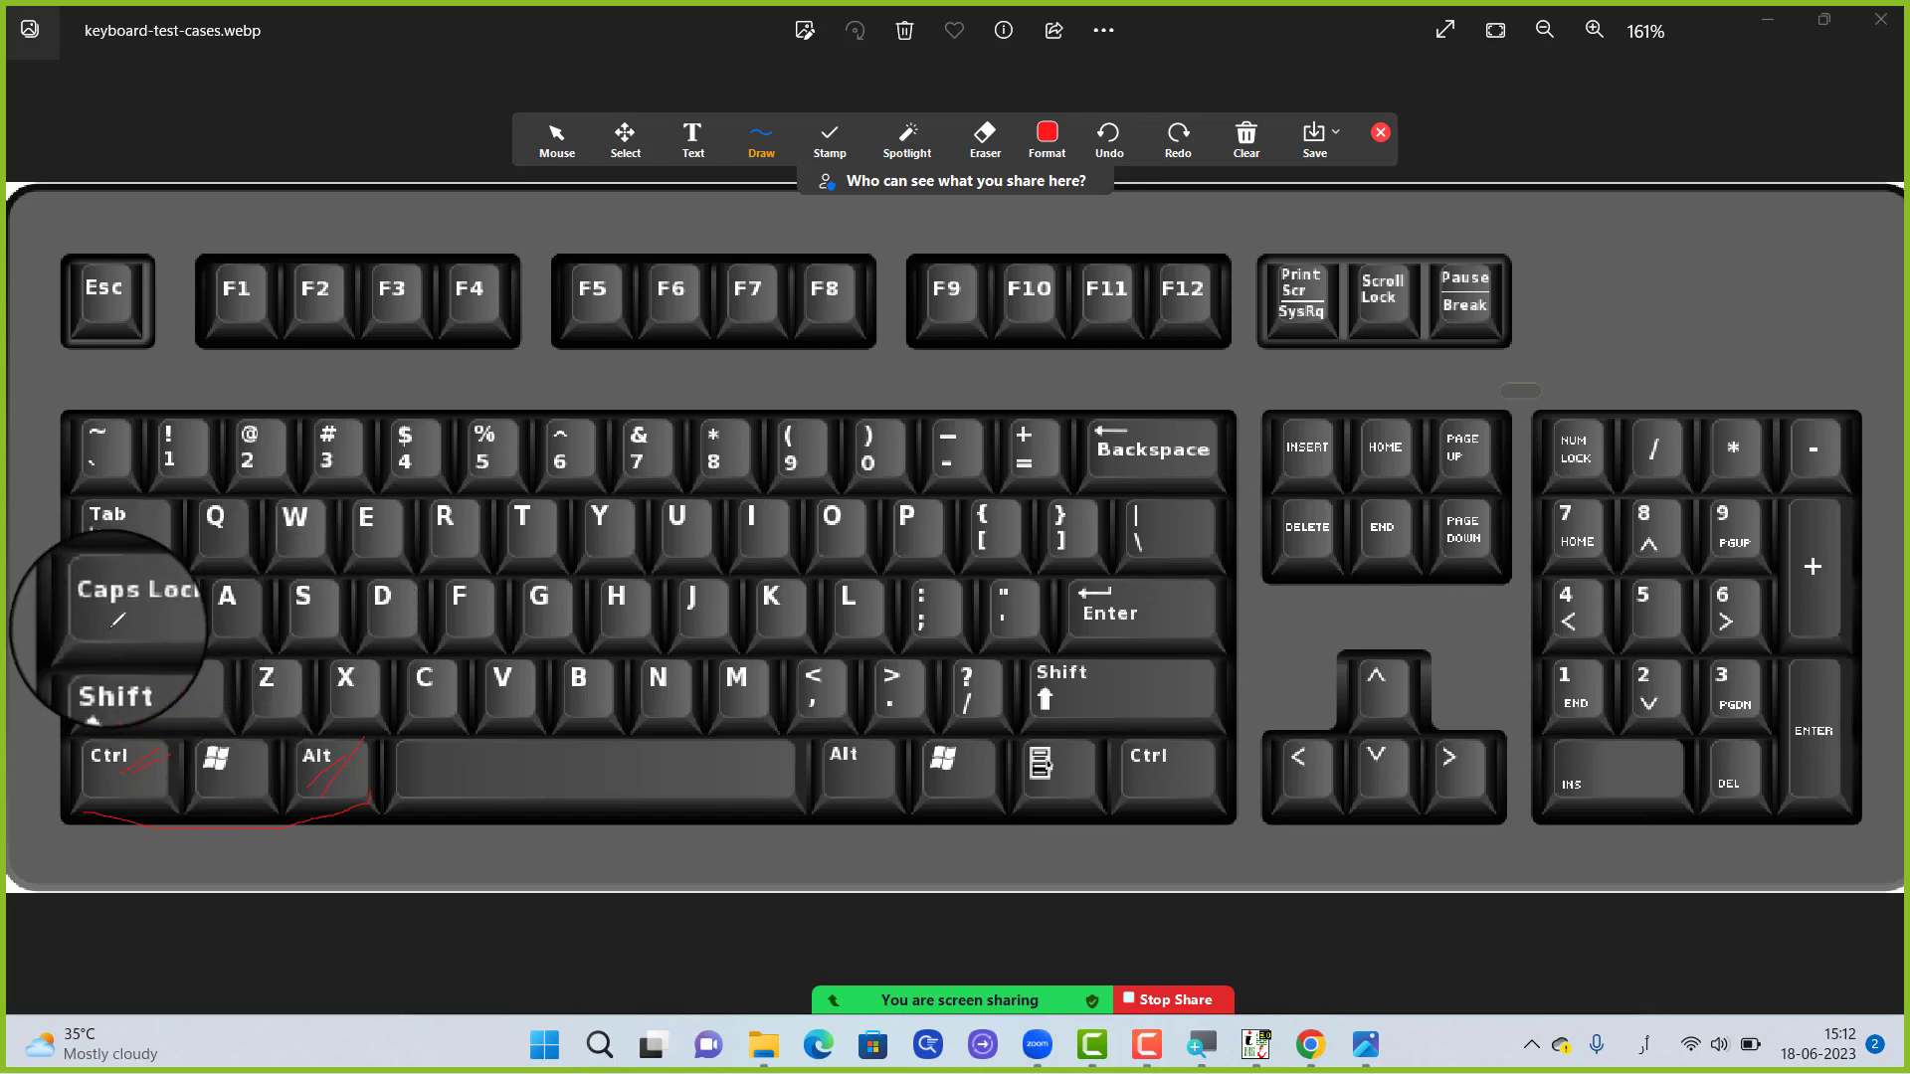
left_click_drag(109, 629, 136, 596)
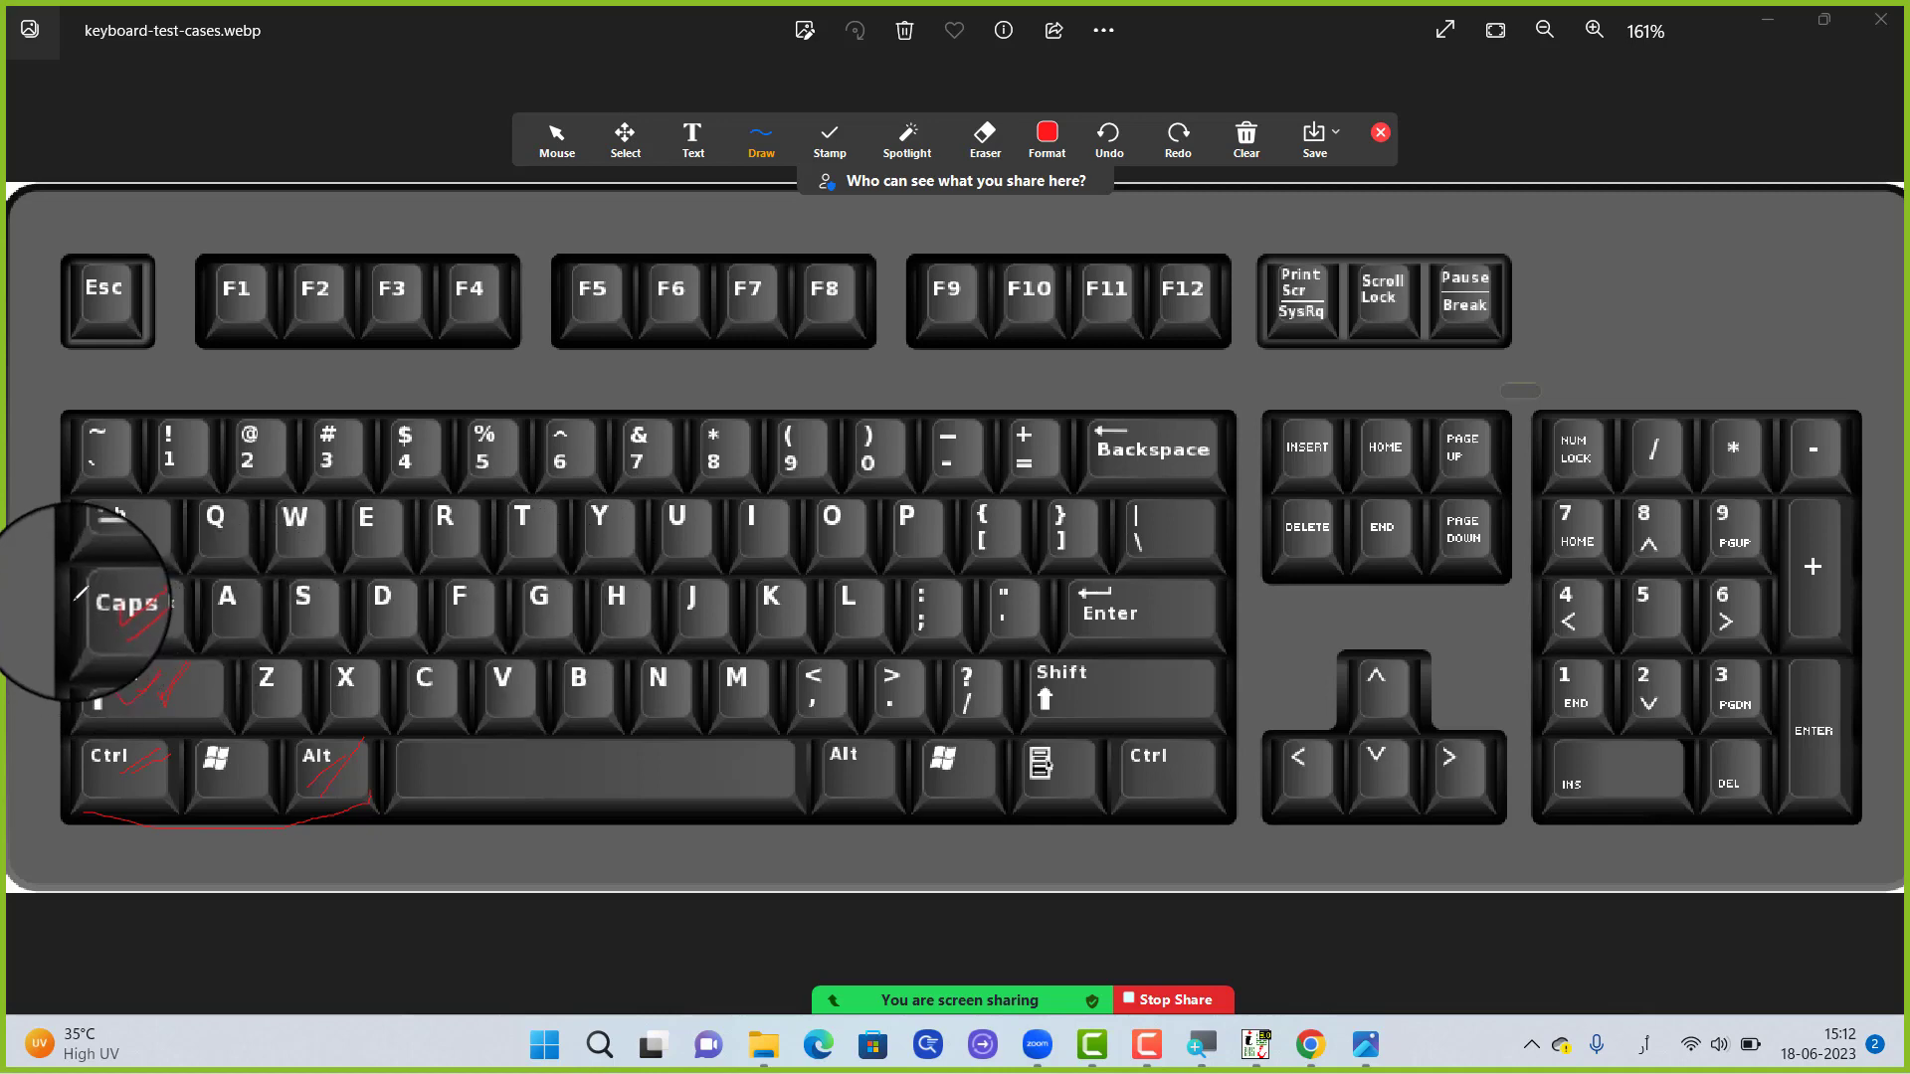
left_click_drag(109, 541, 151, 493)
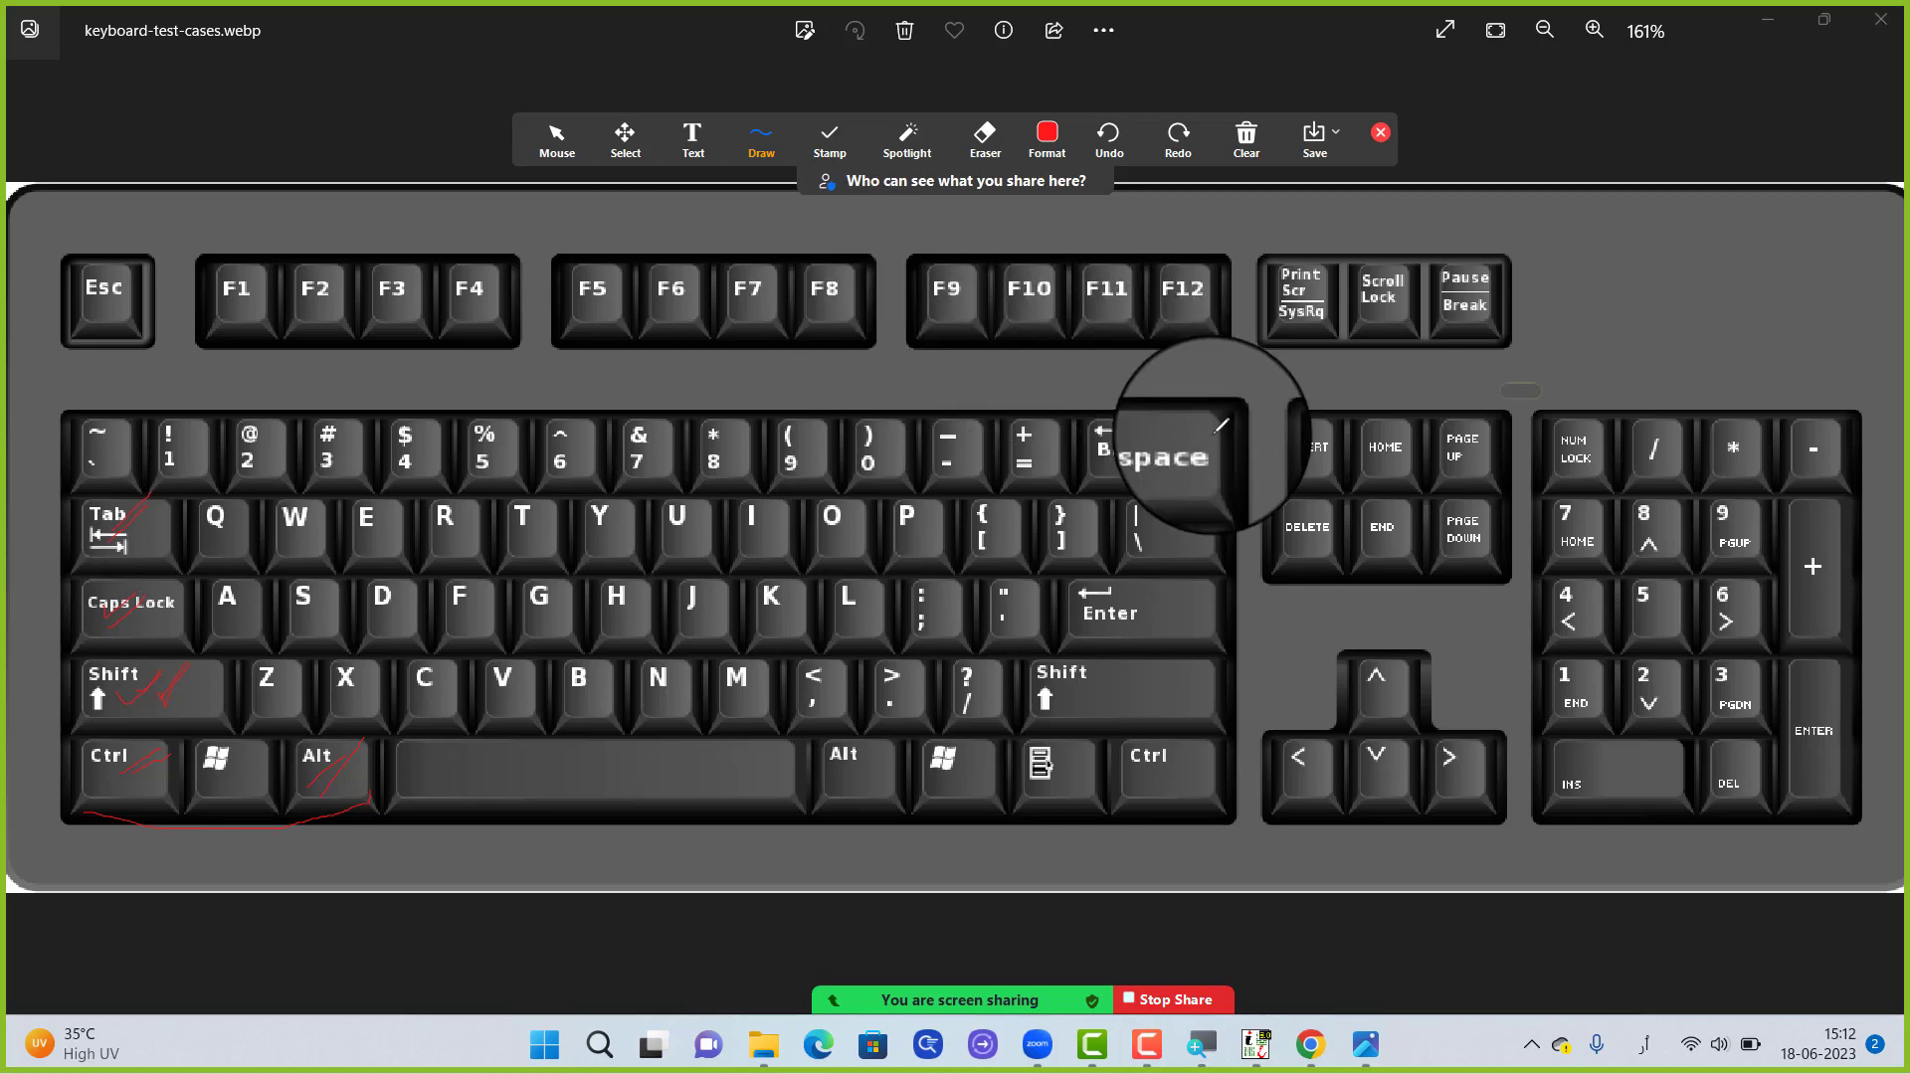
mouse_move(1166, 448)
left_mouse_down()
mouse_move(1203, 411)
mouse_move(1186, 439)
left_mouse_up()
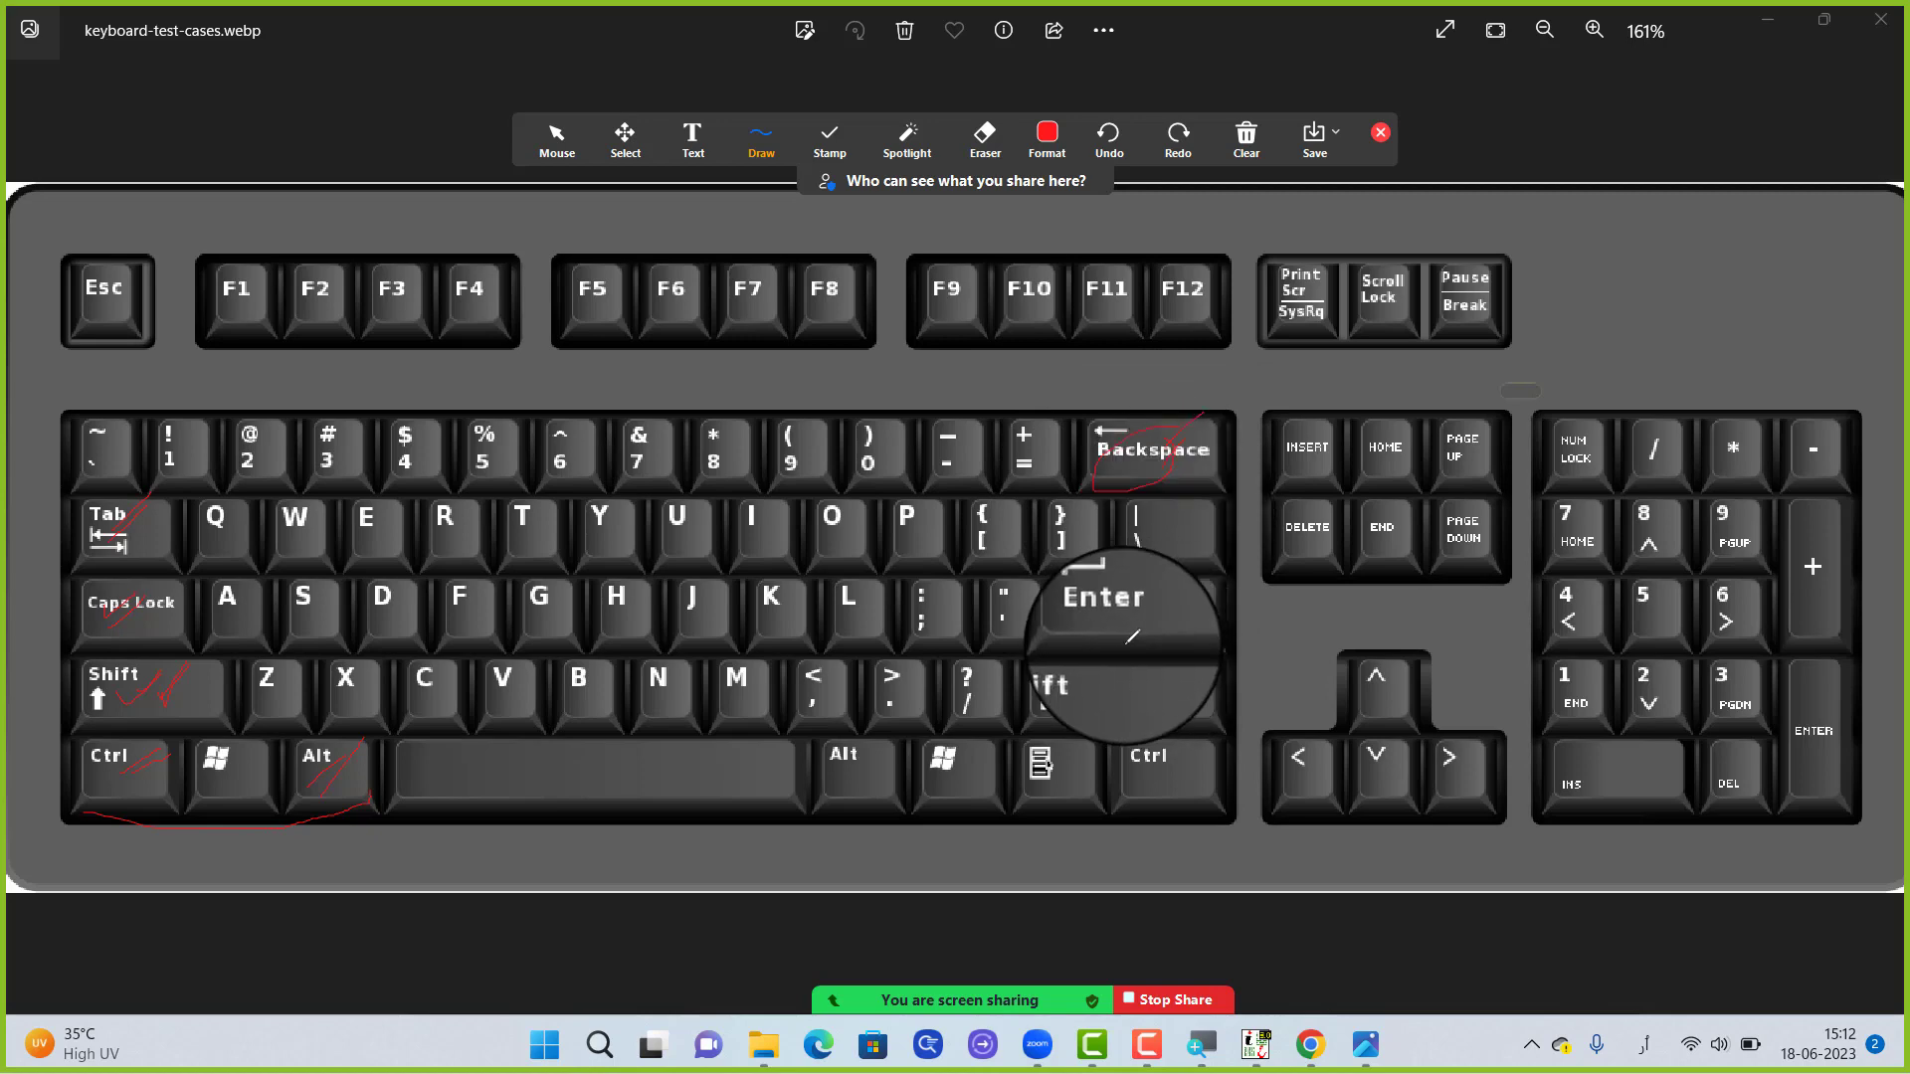
mouse_move(1123, 645)
left_mouse_down()
mouse_move(1175, 583)
mouse_move(1096, 617)
mouse_move(1142, 589)
left_mouse_up()
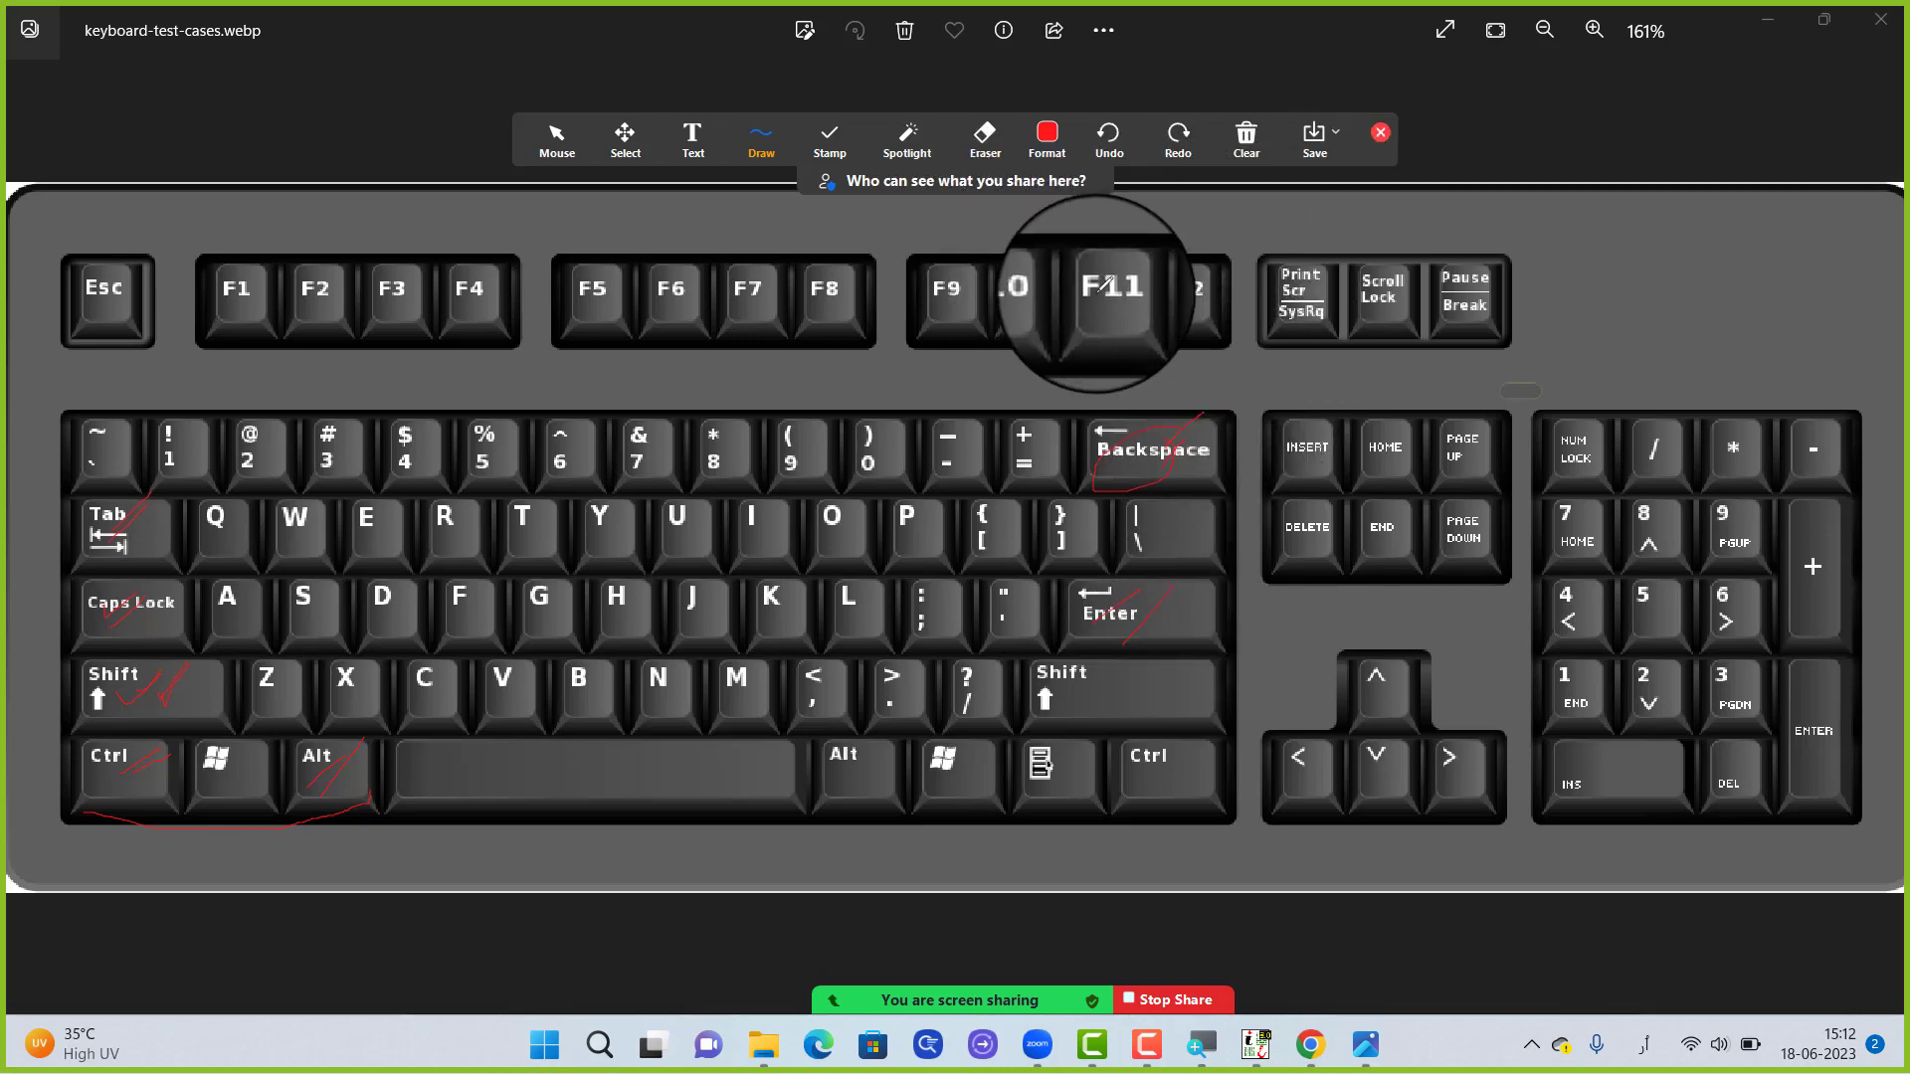
Erase all red marks from the keyboard image and return annotation to the normal mouse pointer
left_click(985, 134)
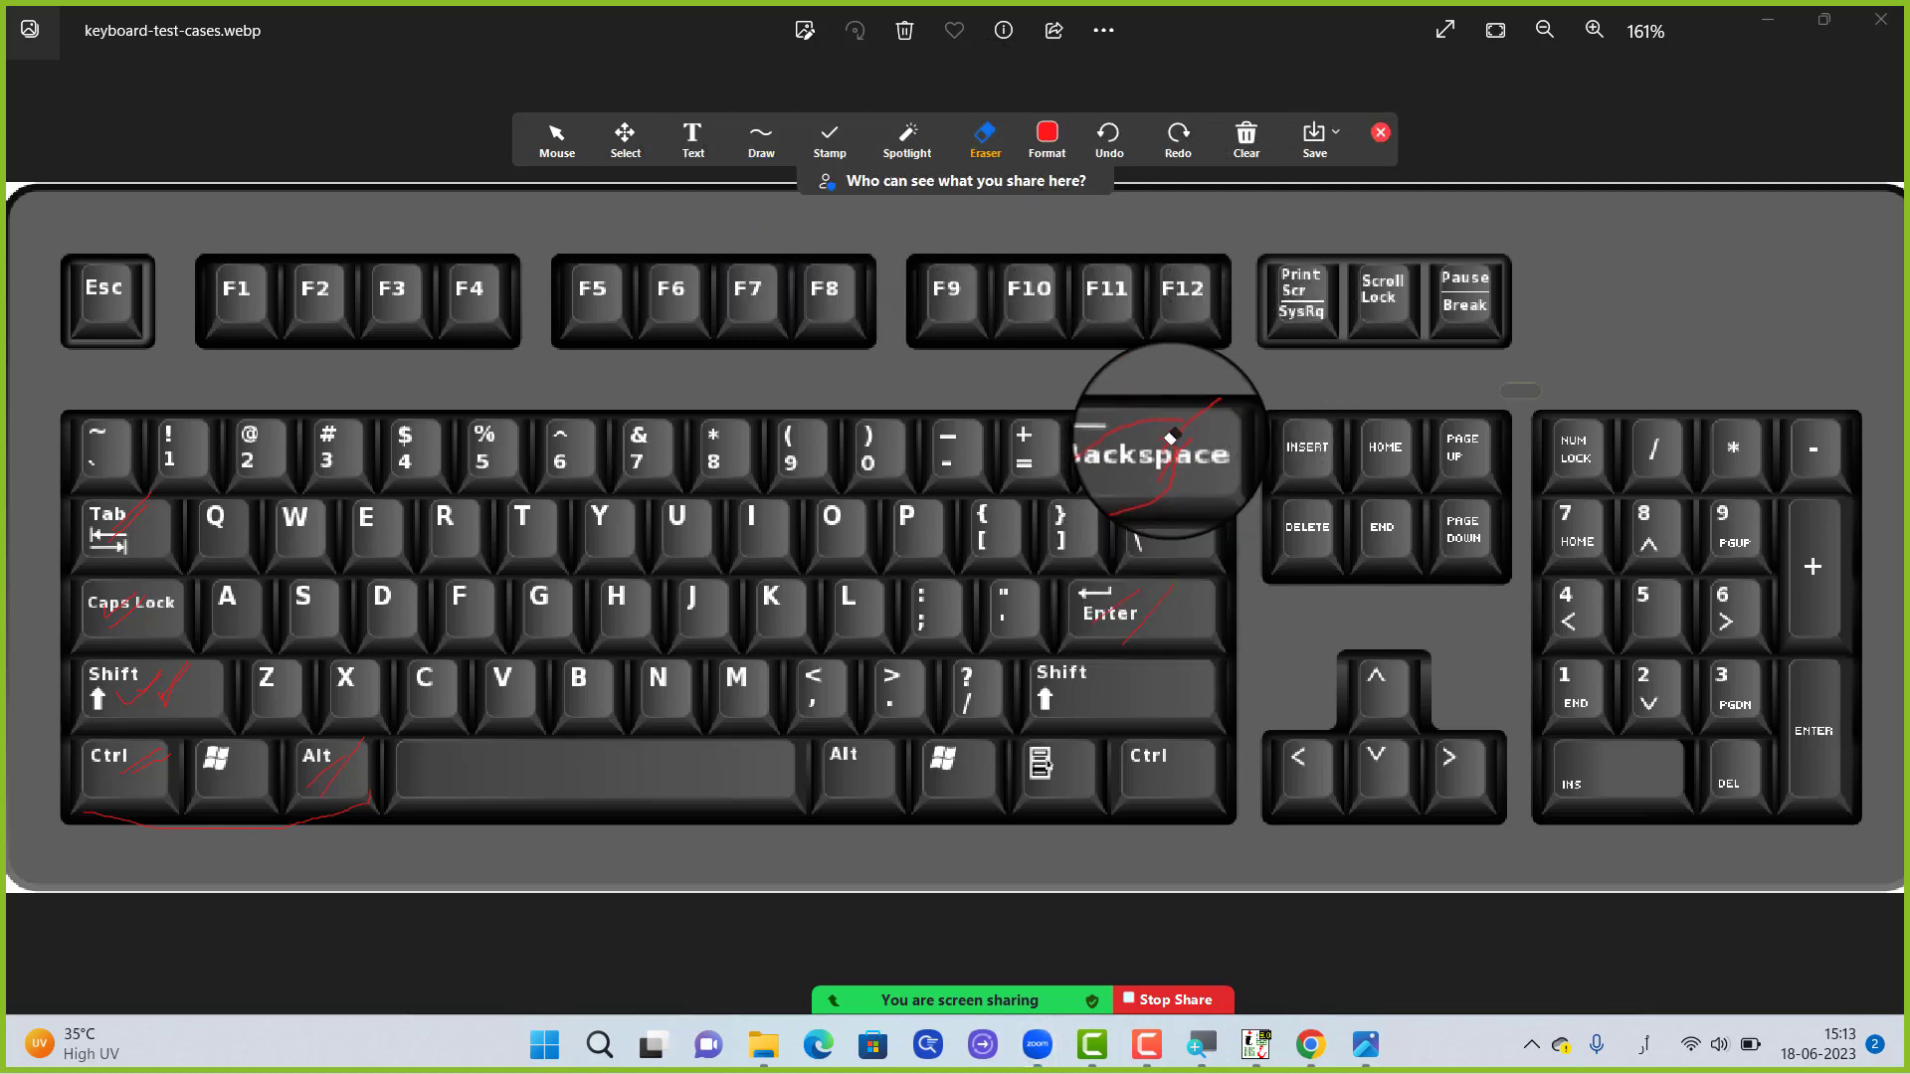
left_click_drag(1171, 439, 1064, 688)
mouse_move(94, 507)
left_mouse_down()
mouse_move(133, 739)
mouse_move(140, 567)
mouse_move(114, 465)
mouse_move(174, 760)
mouse_move(197, 653)
mouse_move(124, 594)
mouse_move(173, 762)
mouse_move(146, 735)
mouse_move(83, 833)
mouse_move(295, 892)
mouse_move(388, 808)
left_mouse_up()
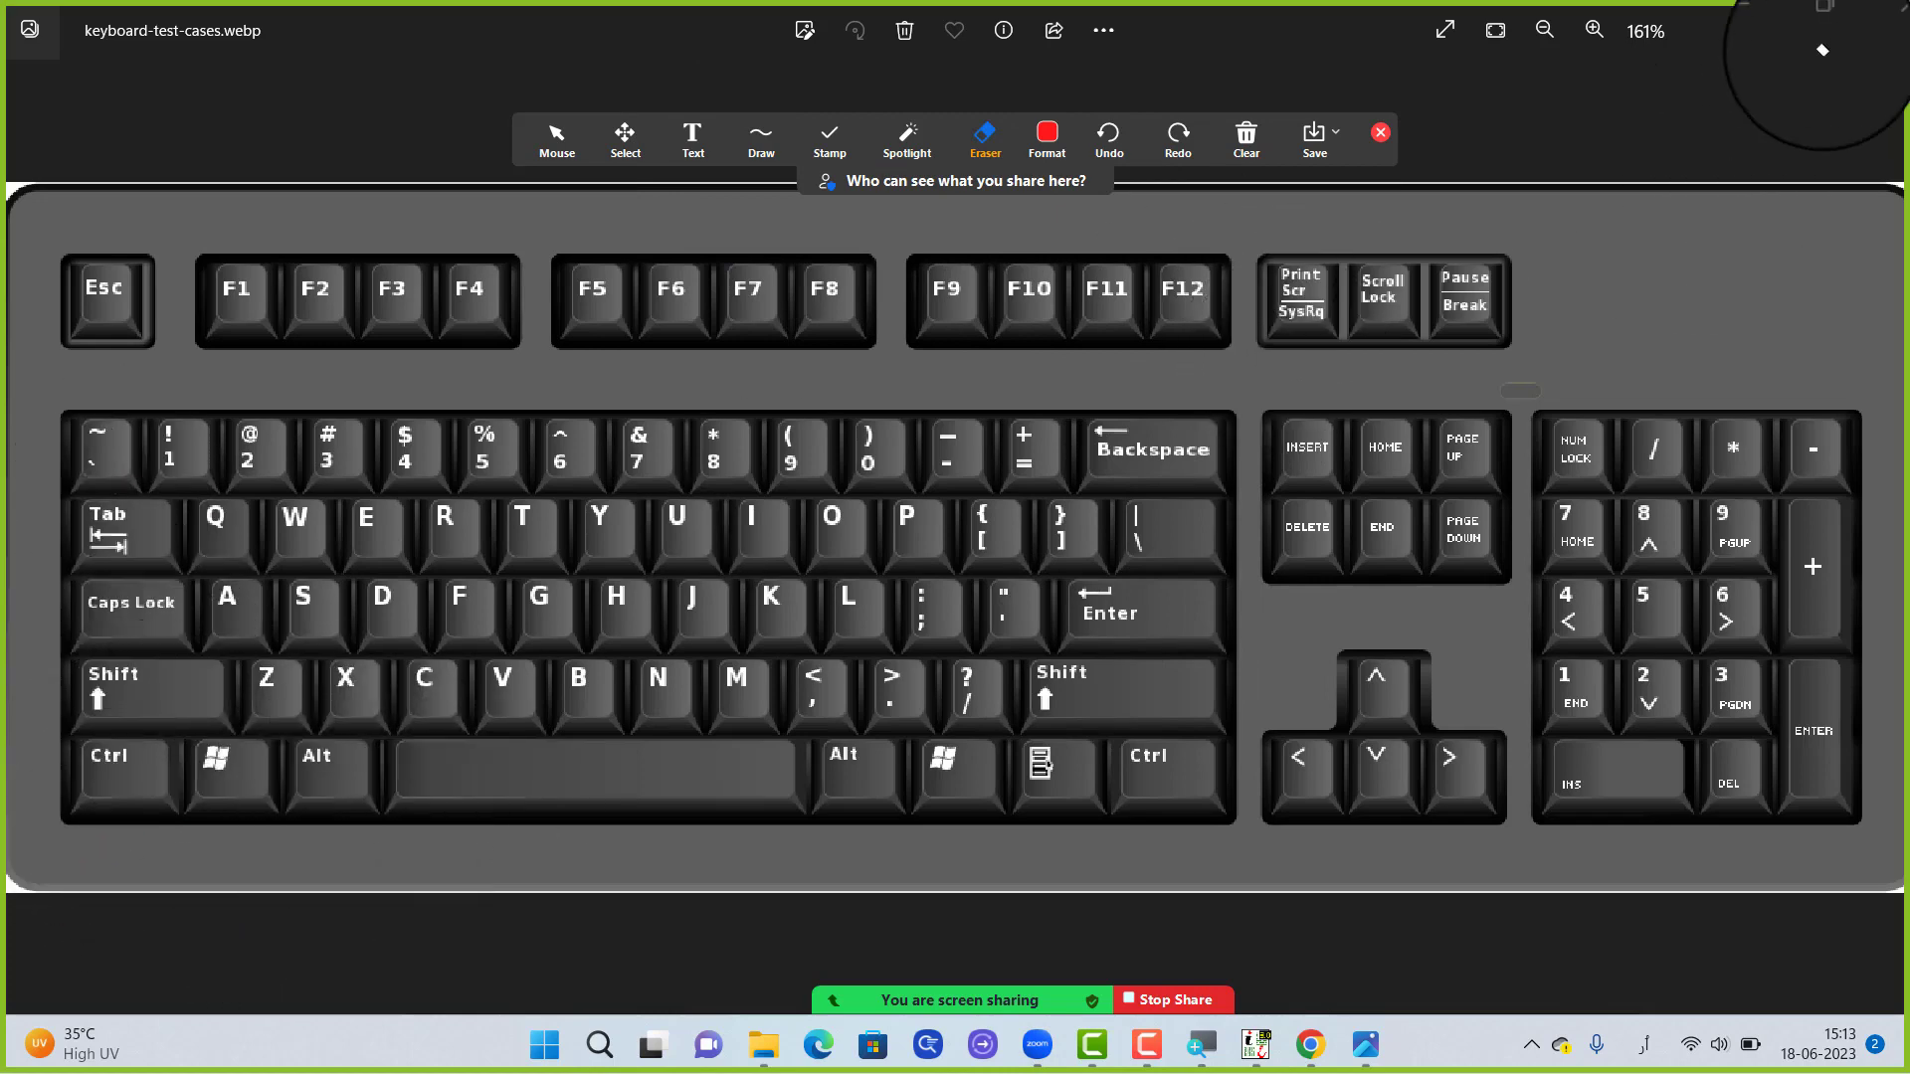
left_click(556, 139)
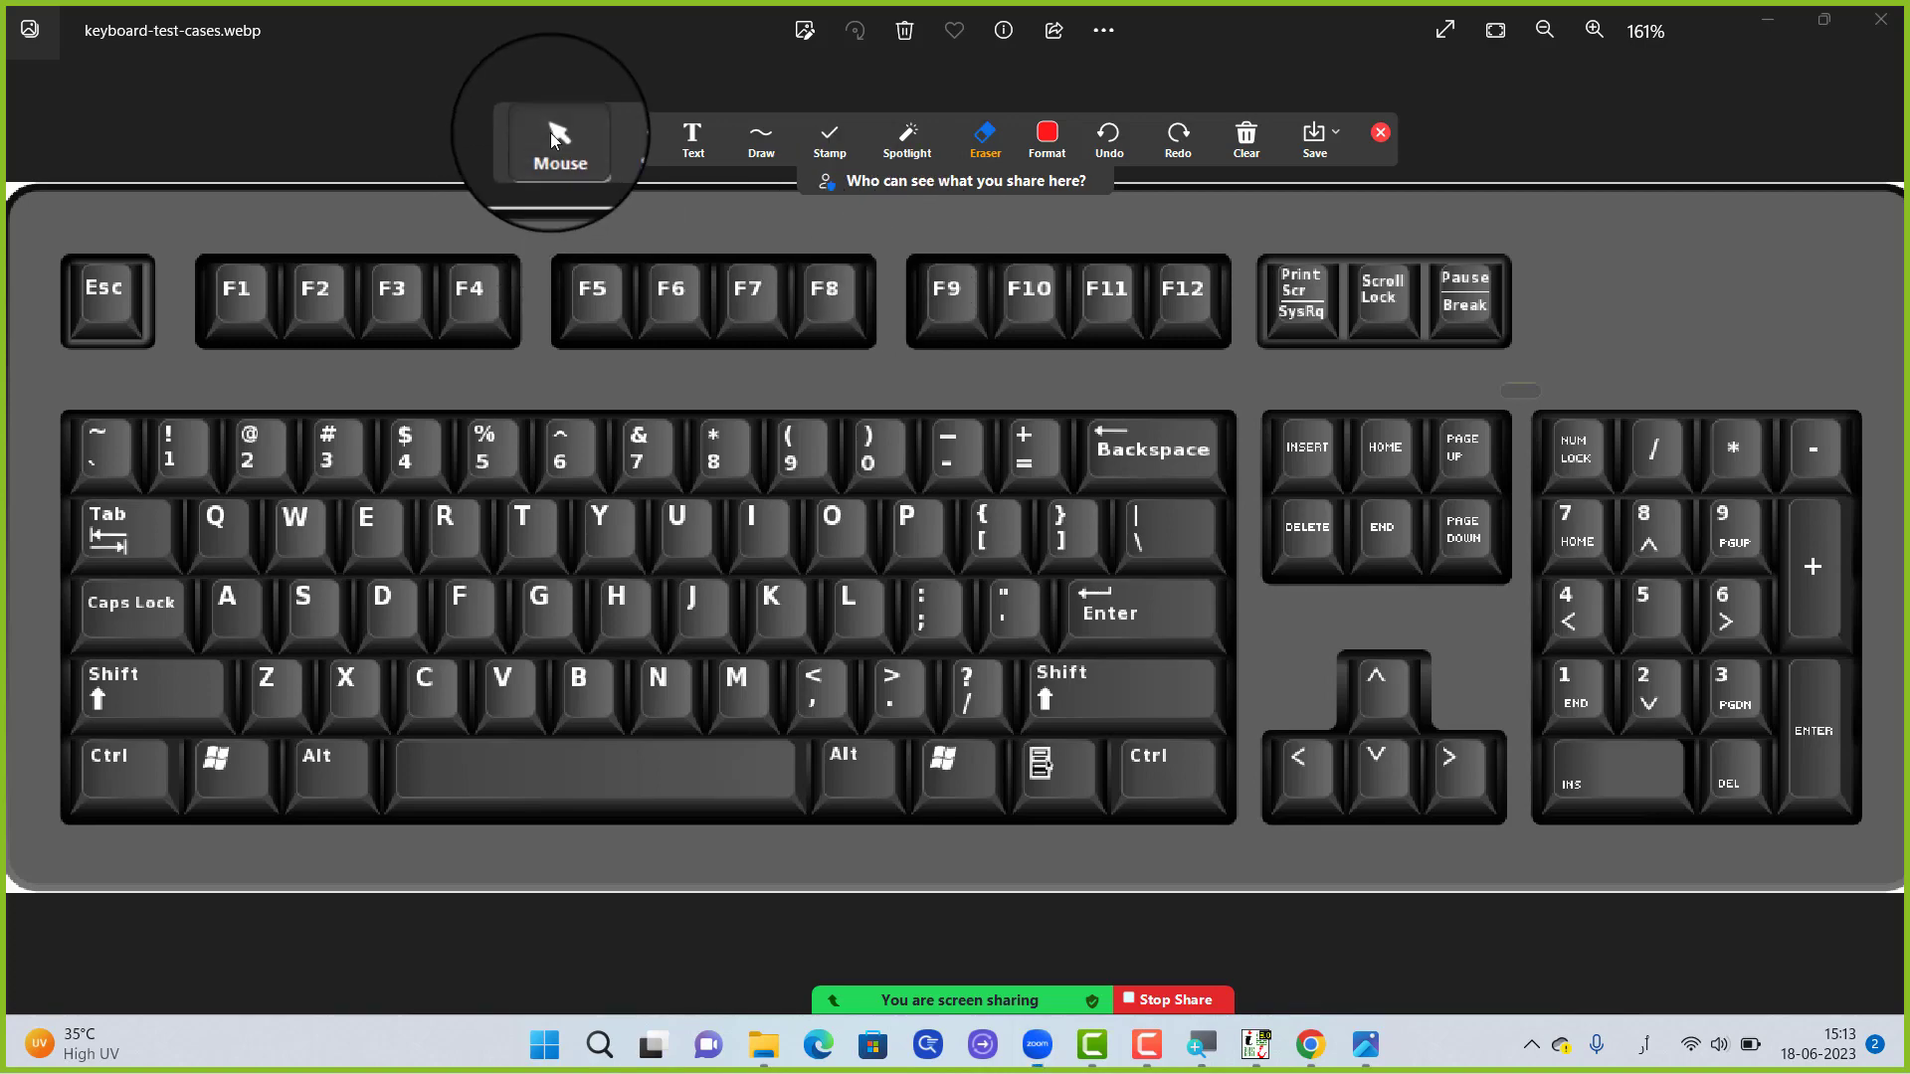
Minimise the keyboard image and the file folder, return to the InPage document and close the annotation toolbar
left_click(1753, 32)
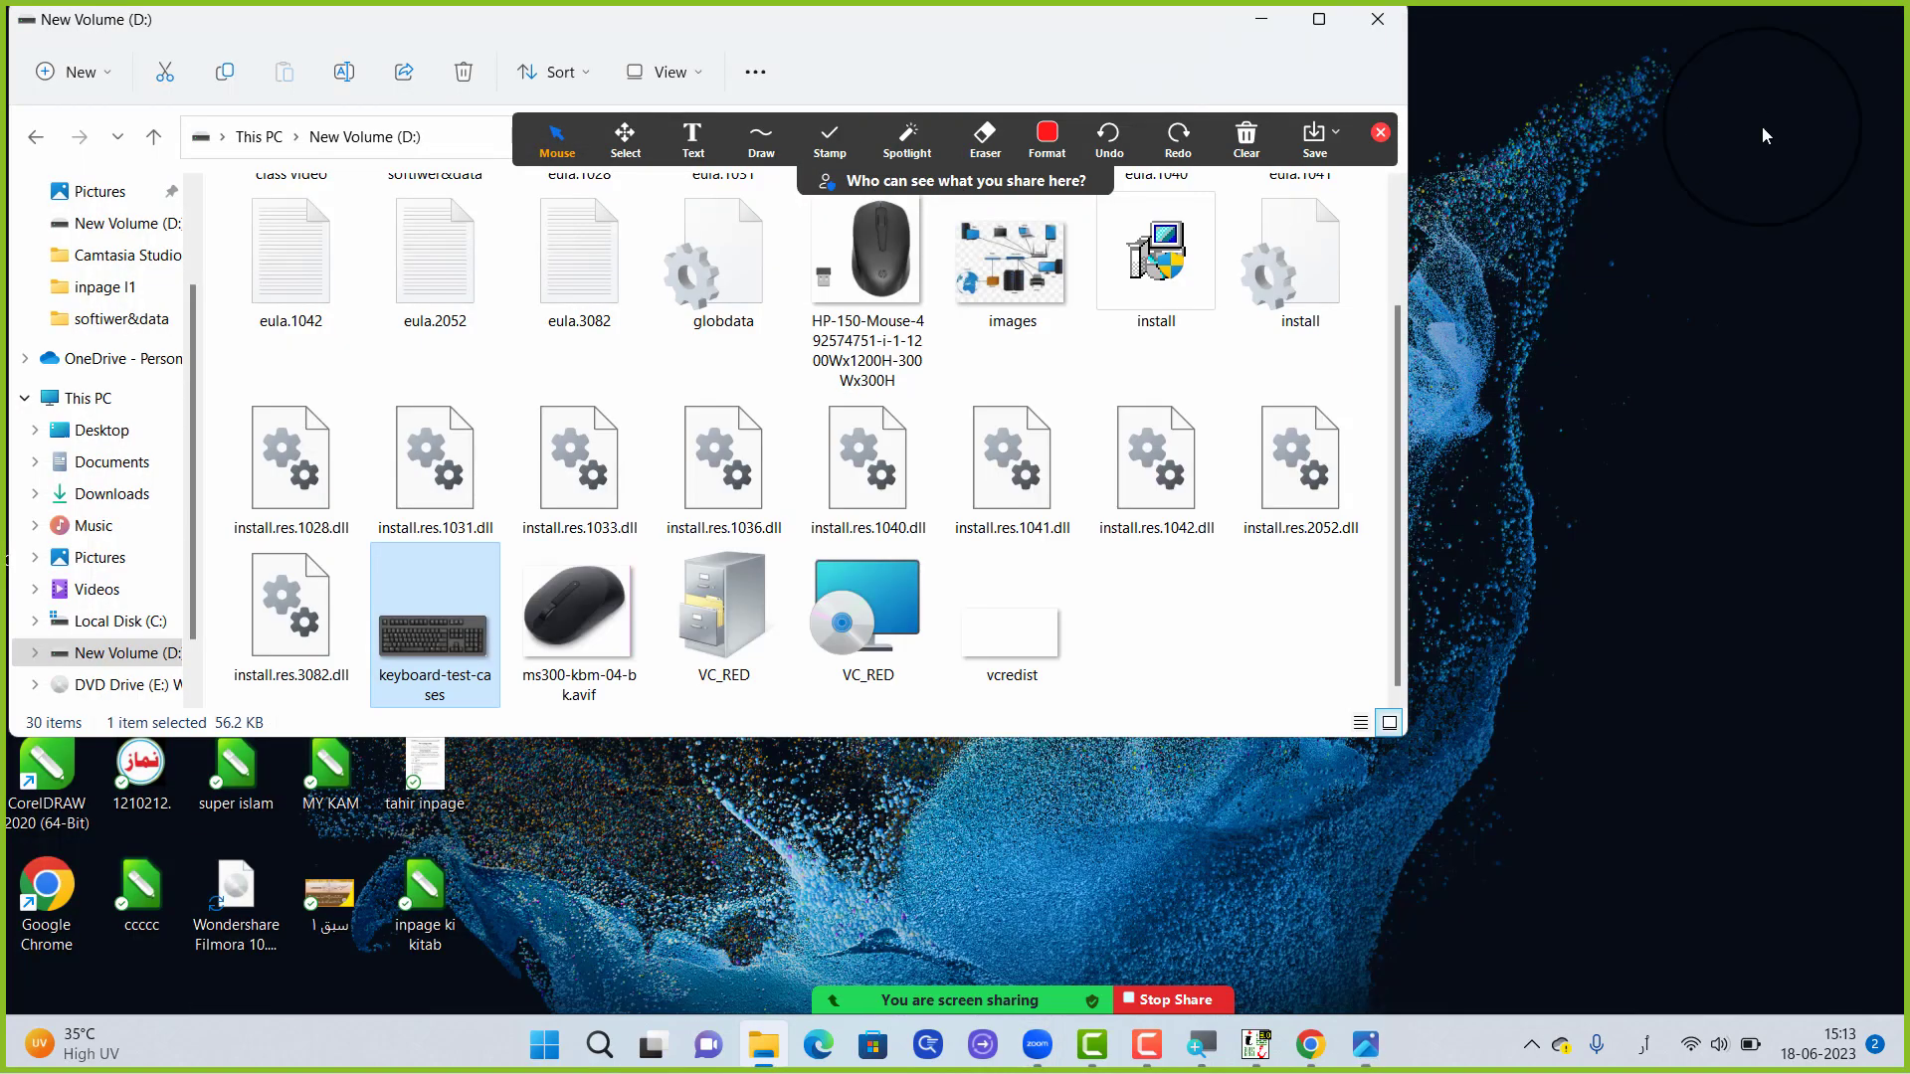
left_click(1263, 18)
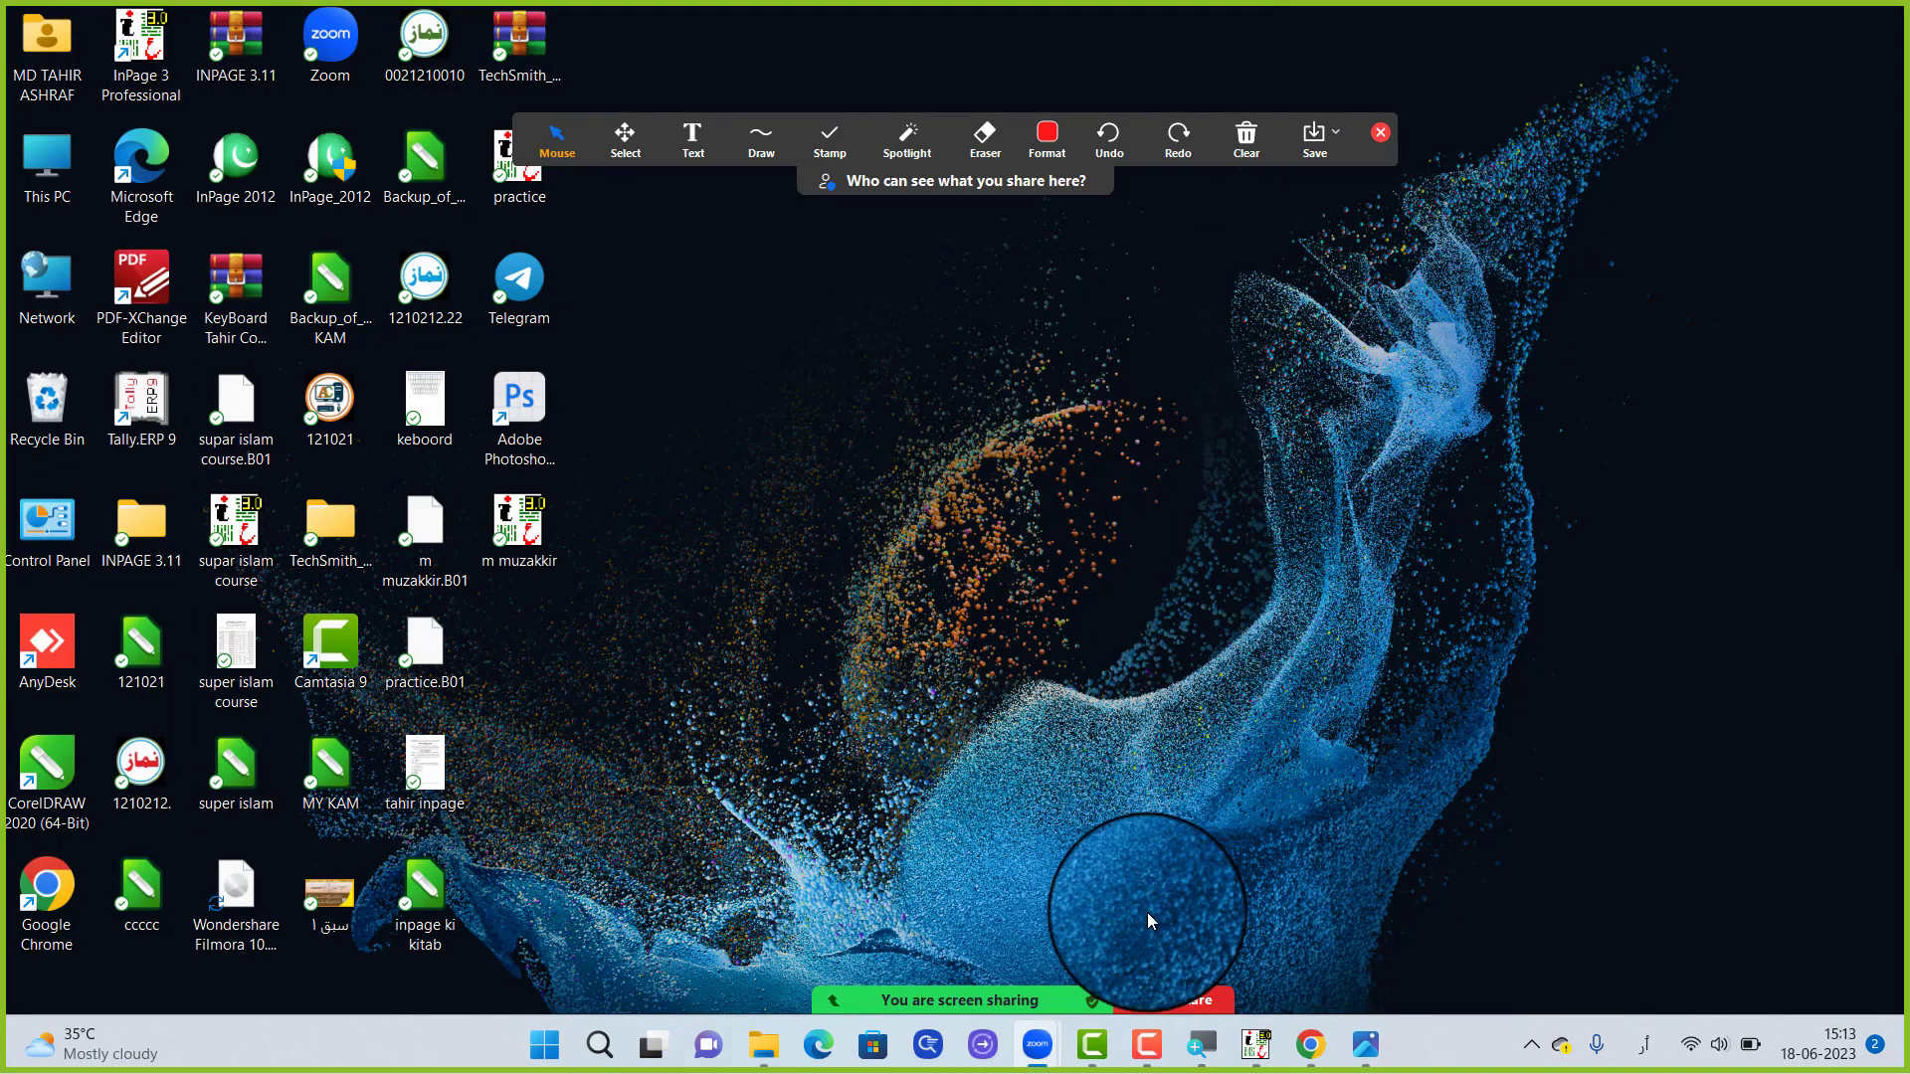
left_click(1255, 1044)
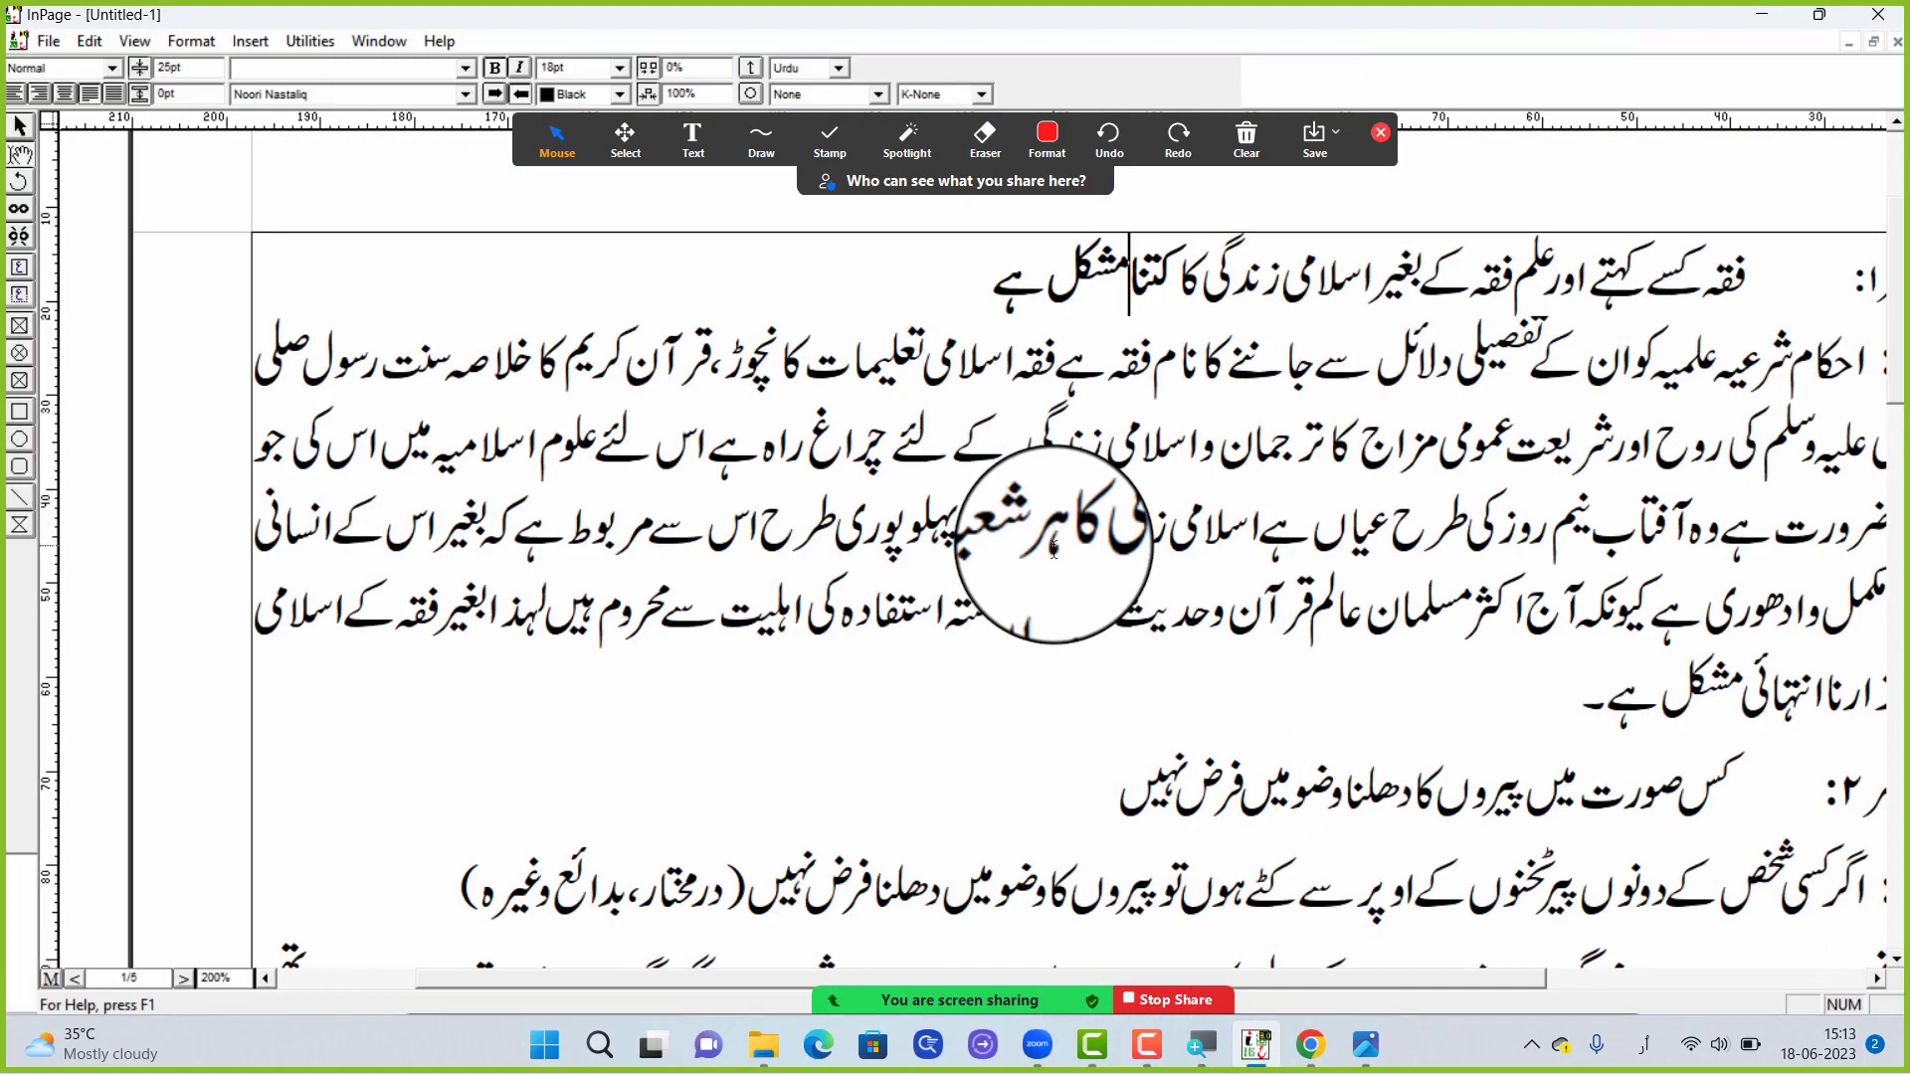
left_click_drag(1180, 280, 953, 320)
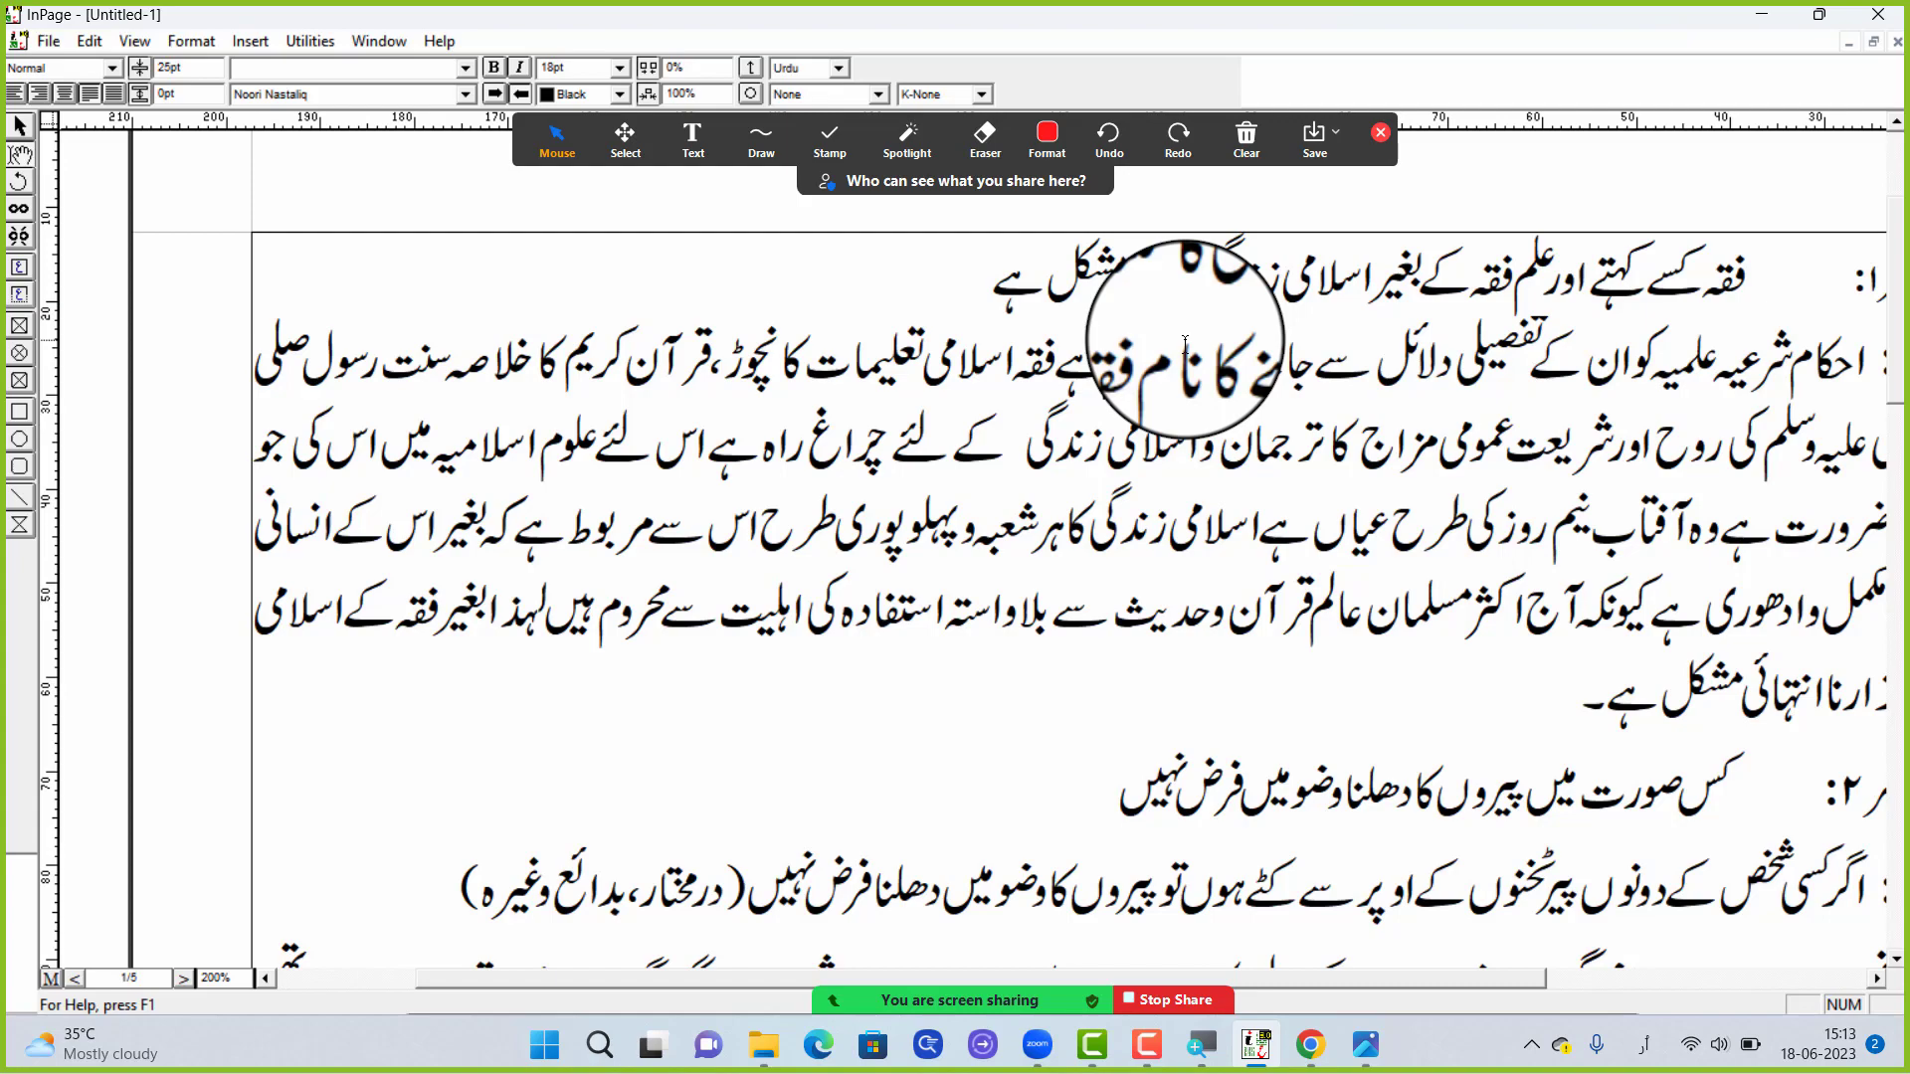
left_click(1381, 133)
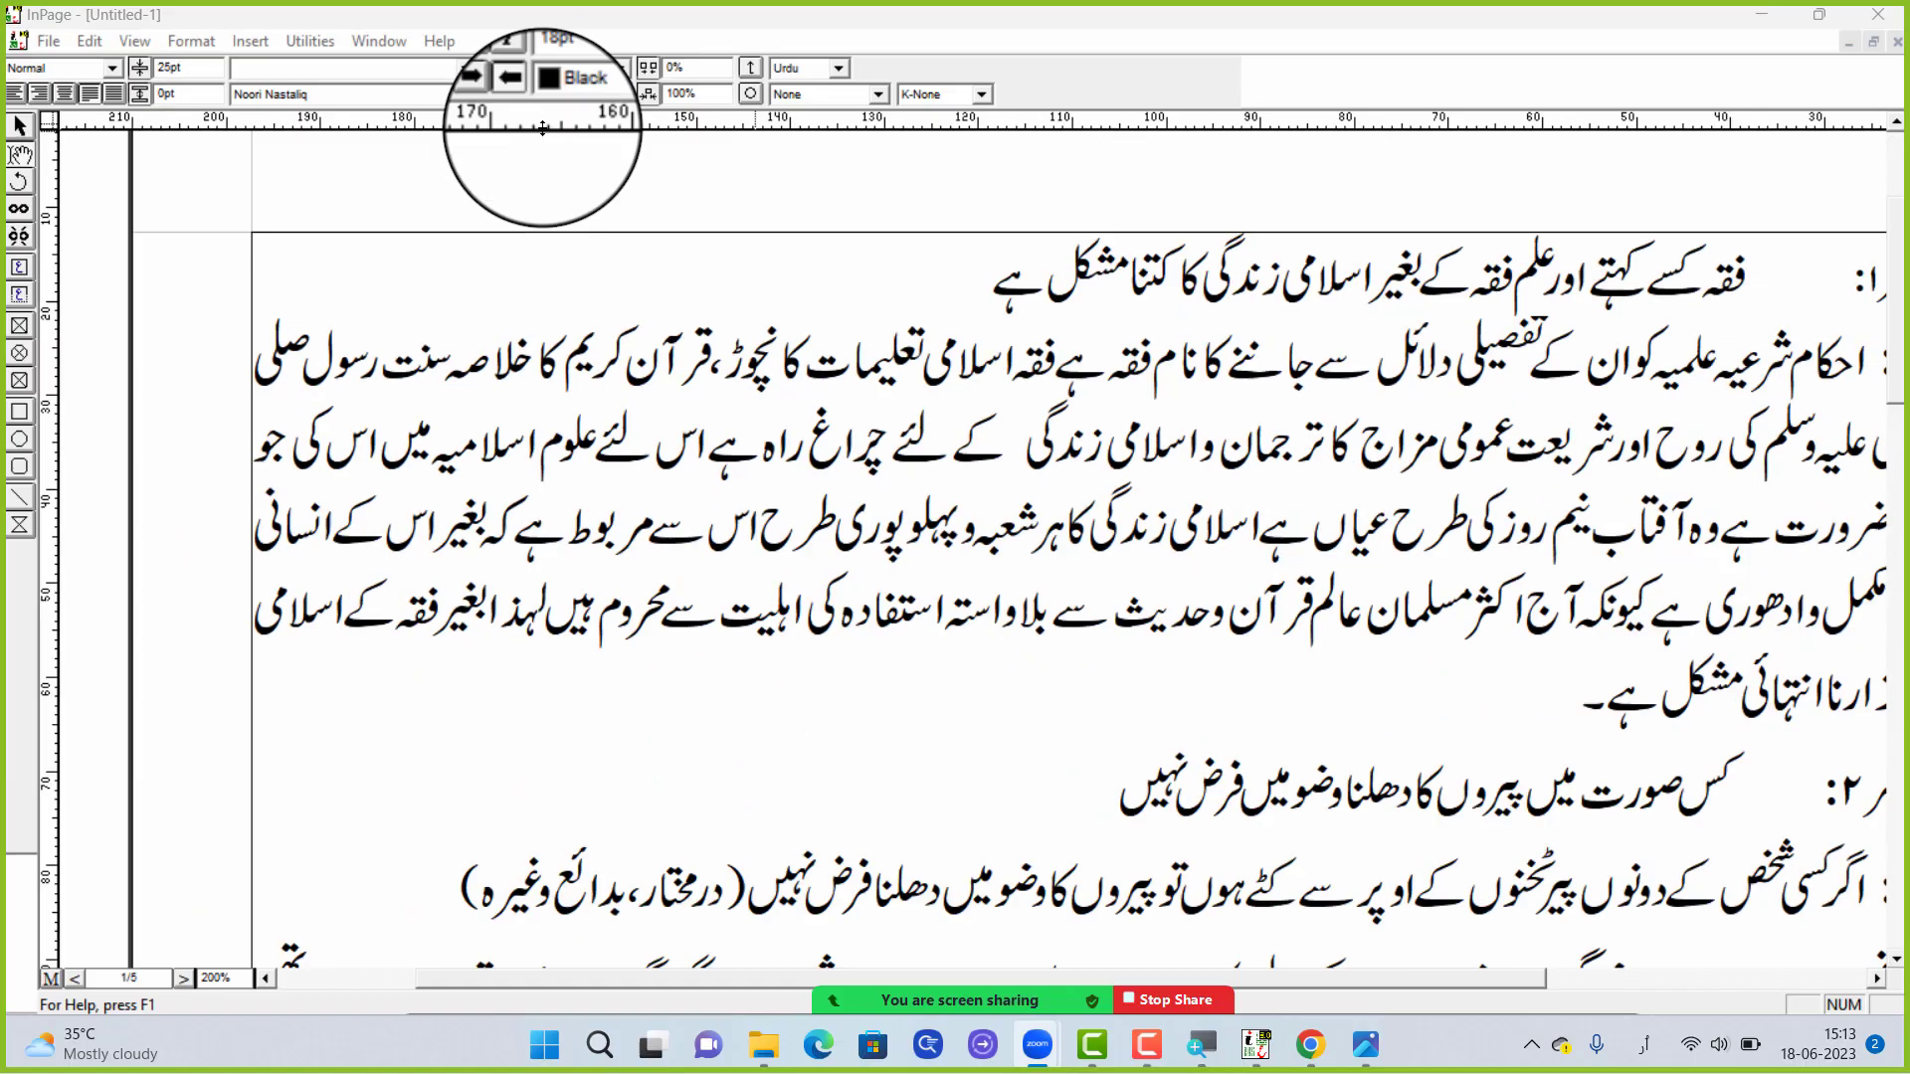
scroll(895, 308, "down", 1)
scroll(1035, 283, "up", 1)
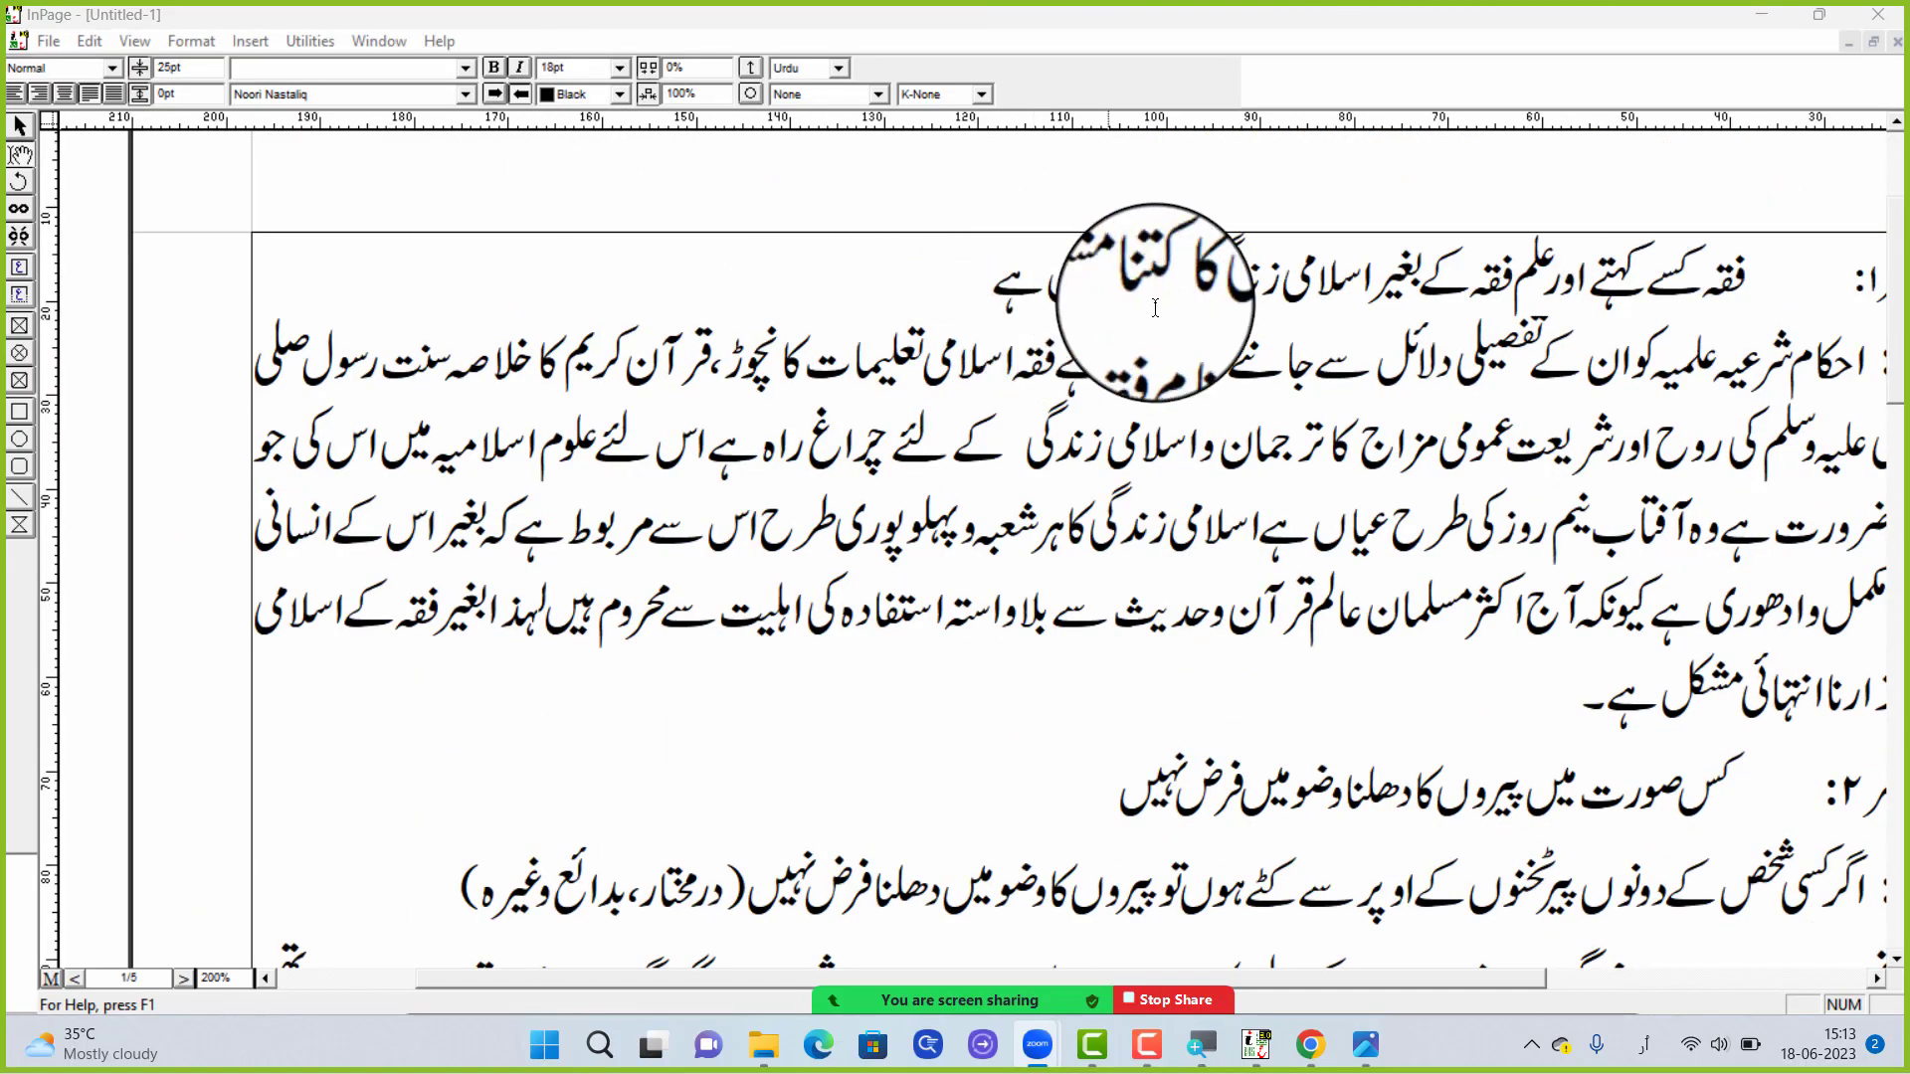
Select the text of the first question and make it italic, then clear the selection
left_click_drag(1756, 281, 1009, 309)
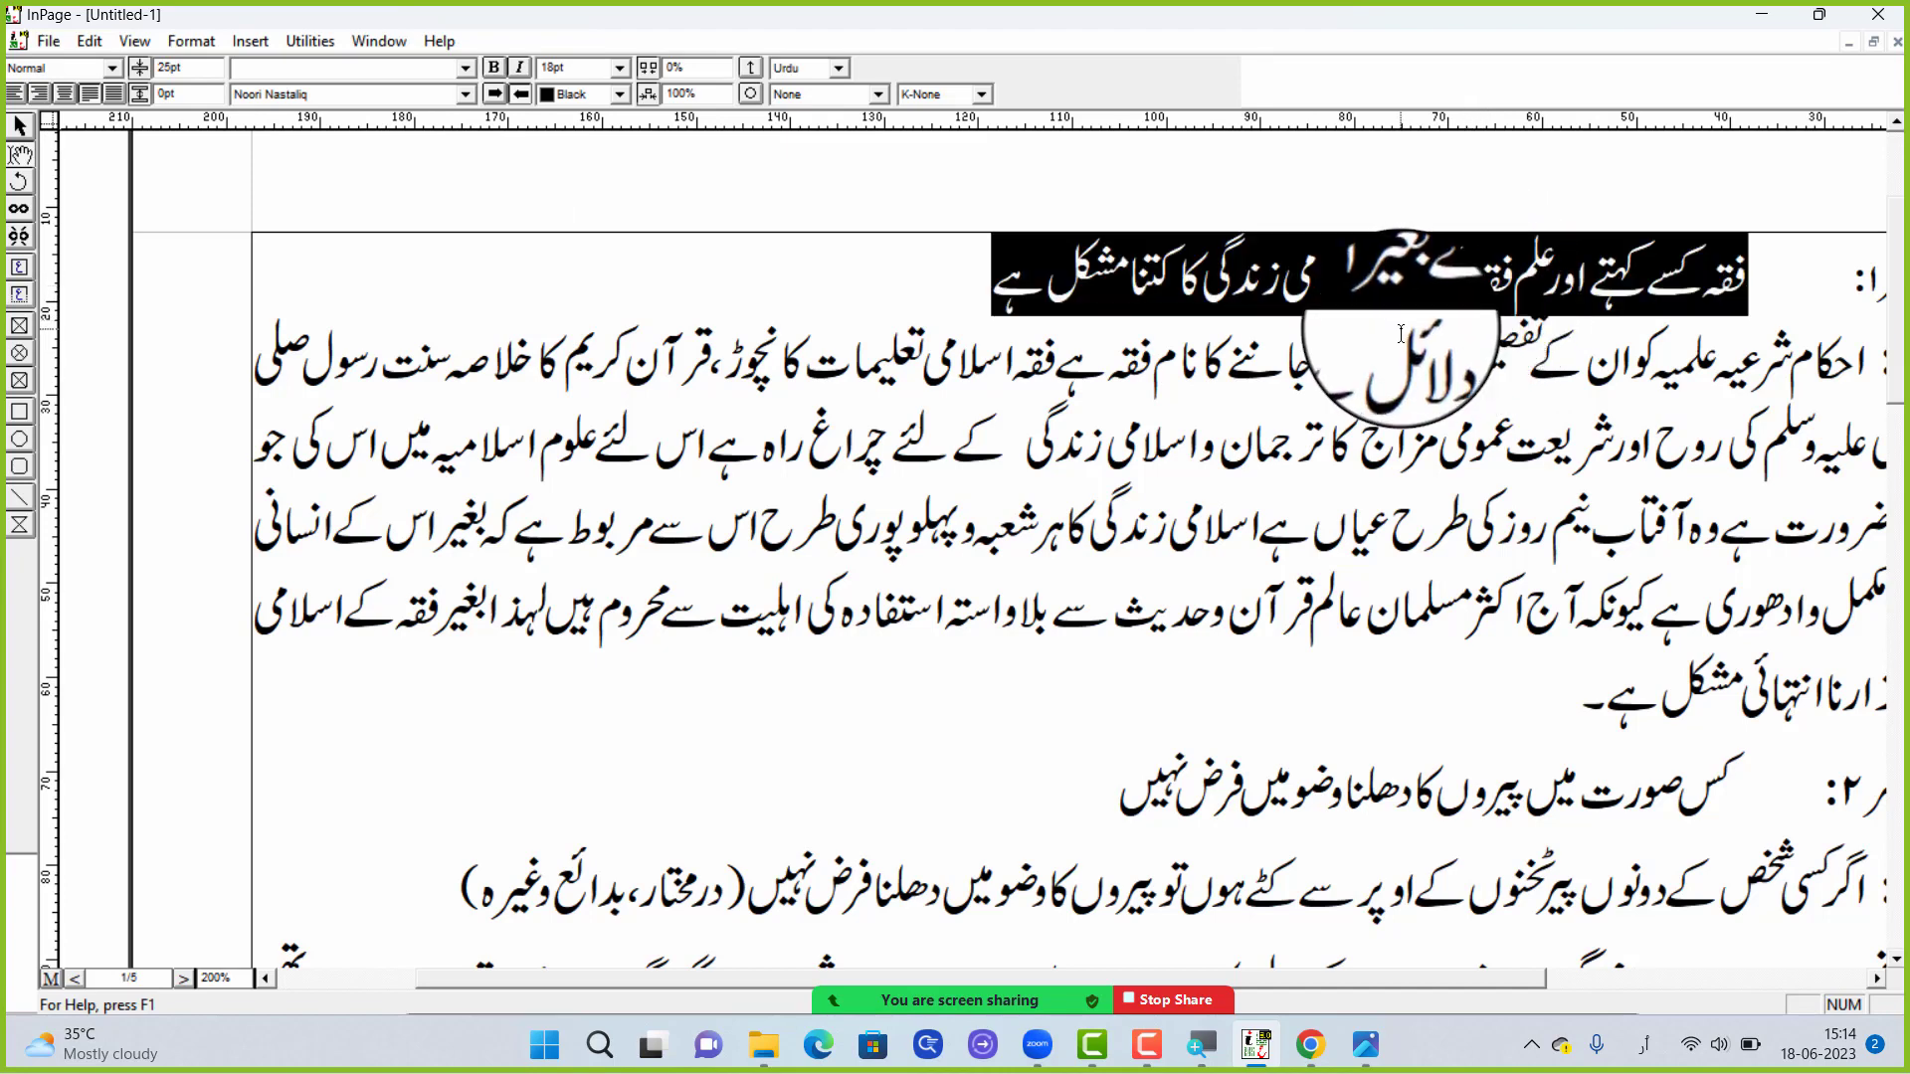
left_click(1333, 308)
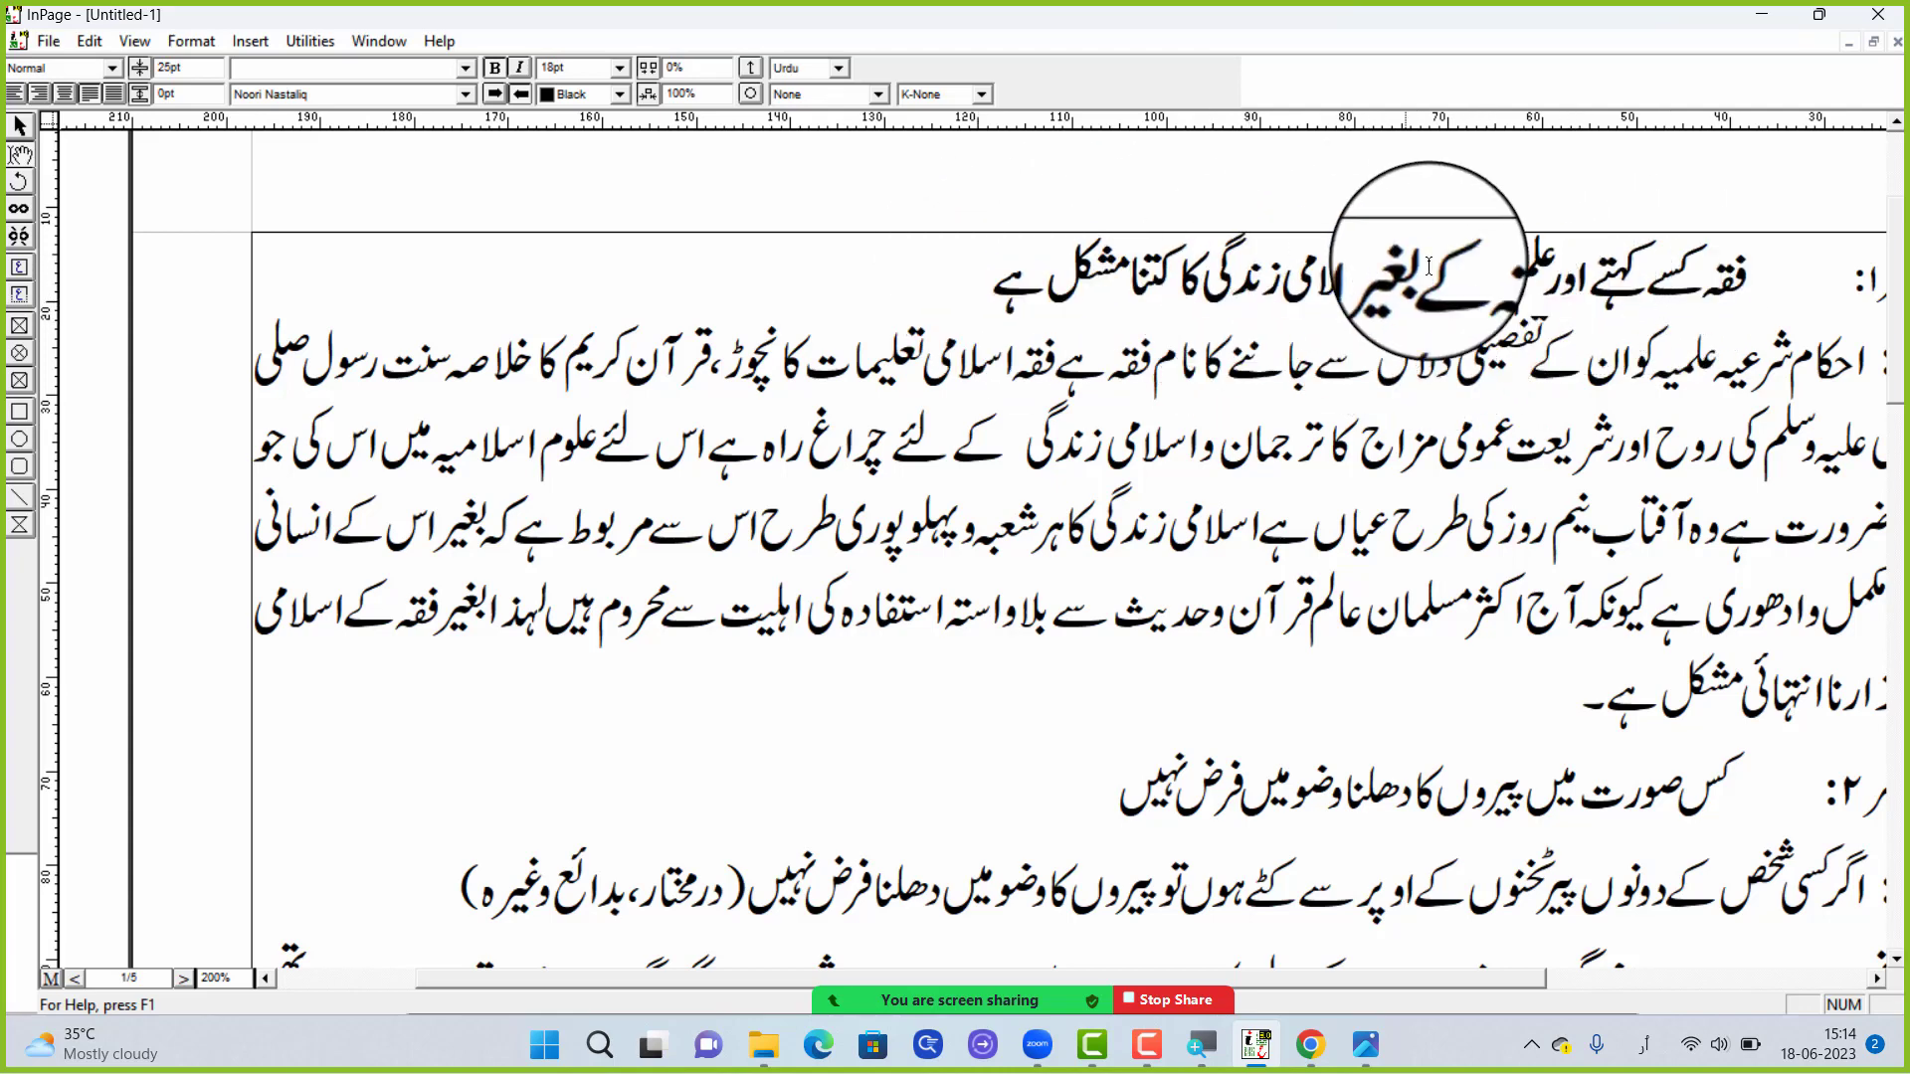
left_click_drag(1766, 288, 597, 229)
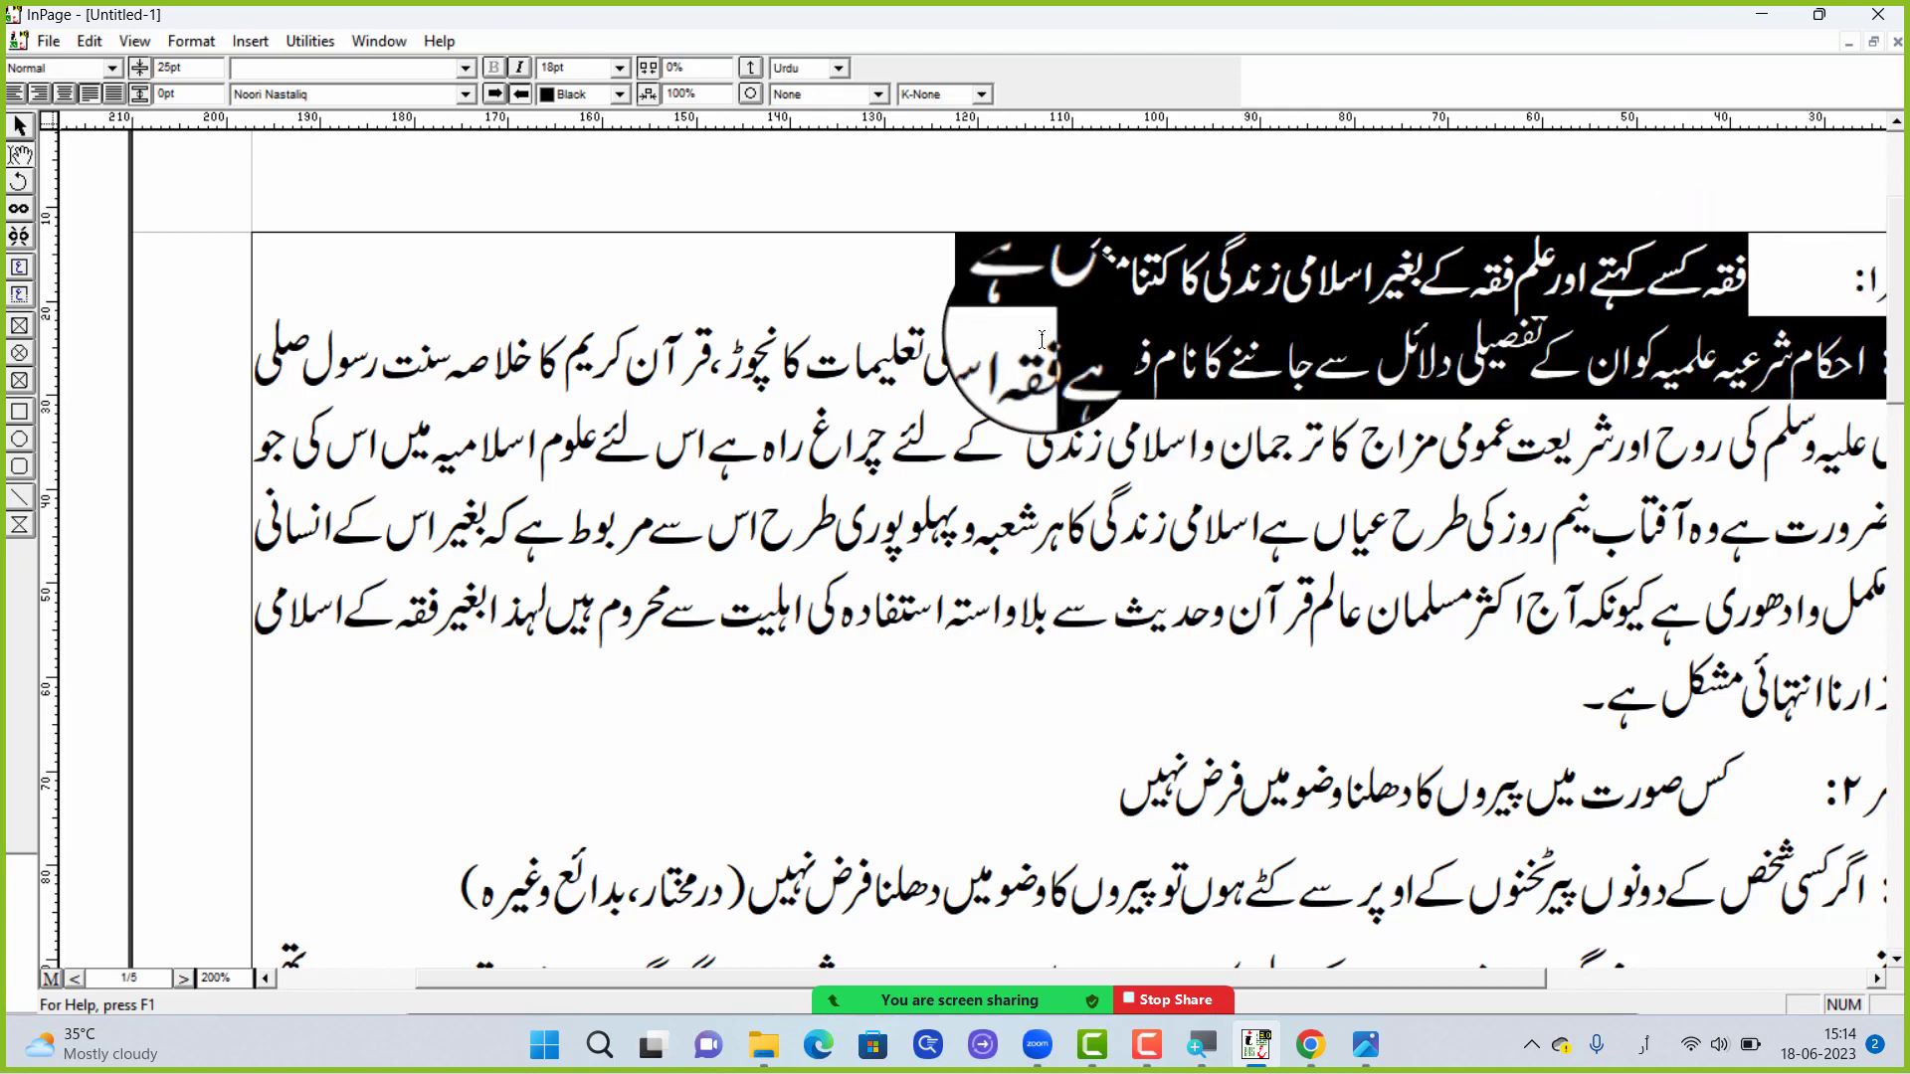
left_click(520, 70)
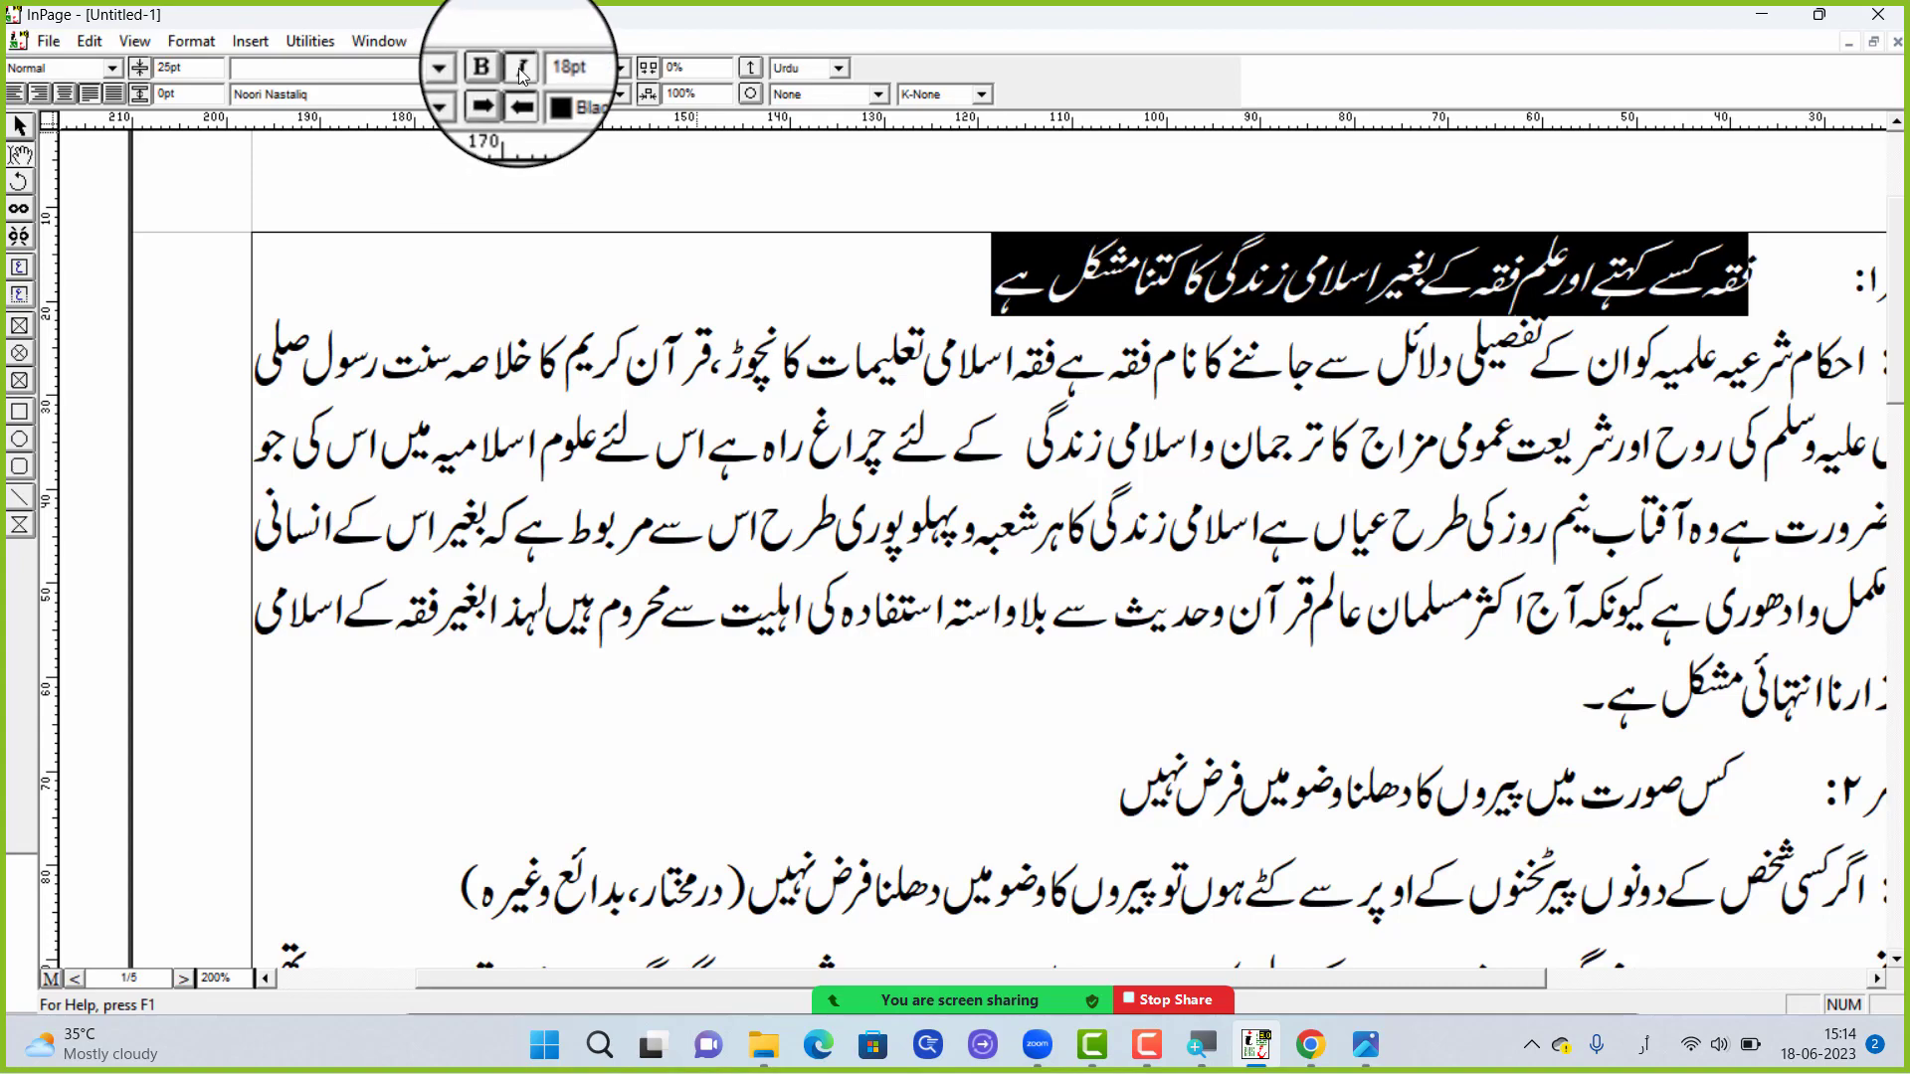
left_click(1414, 274)
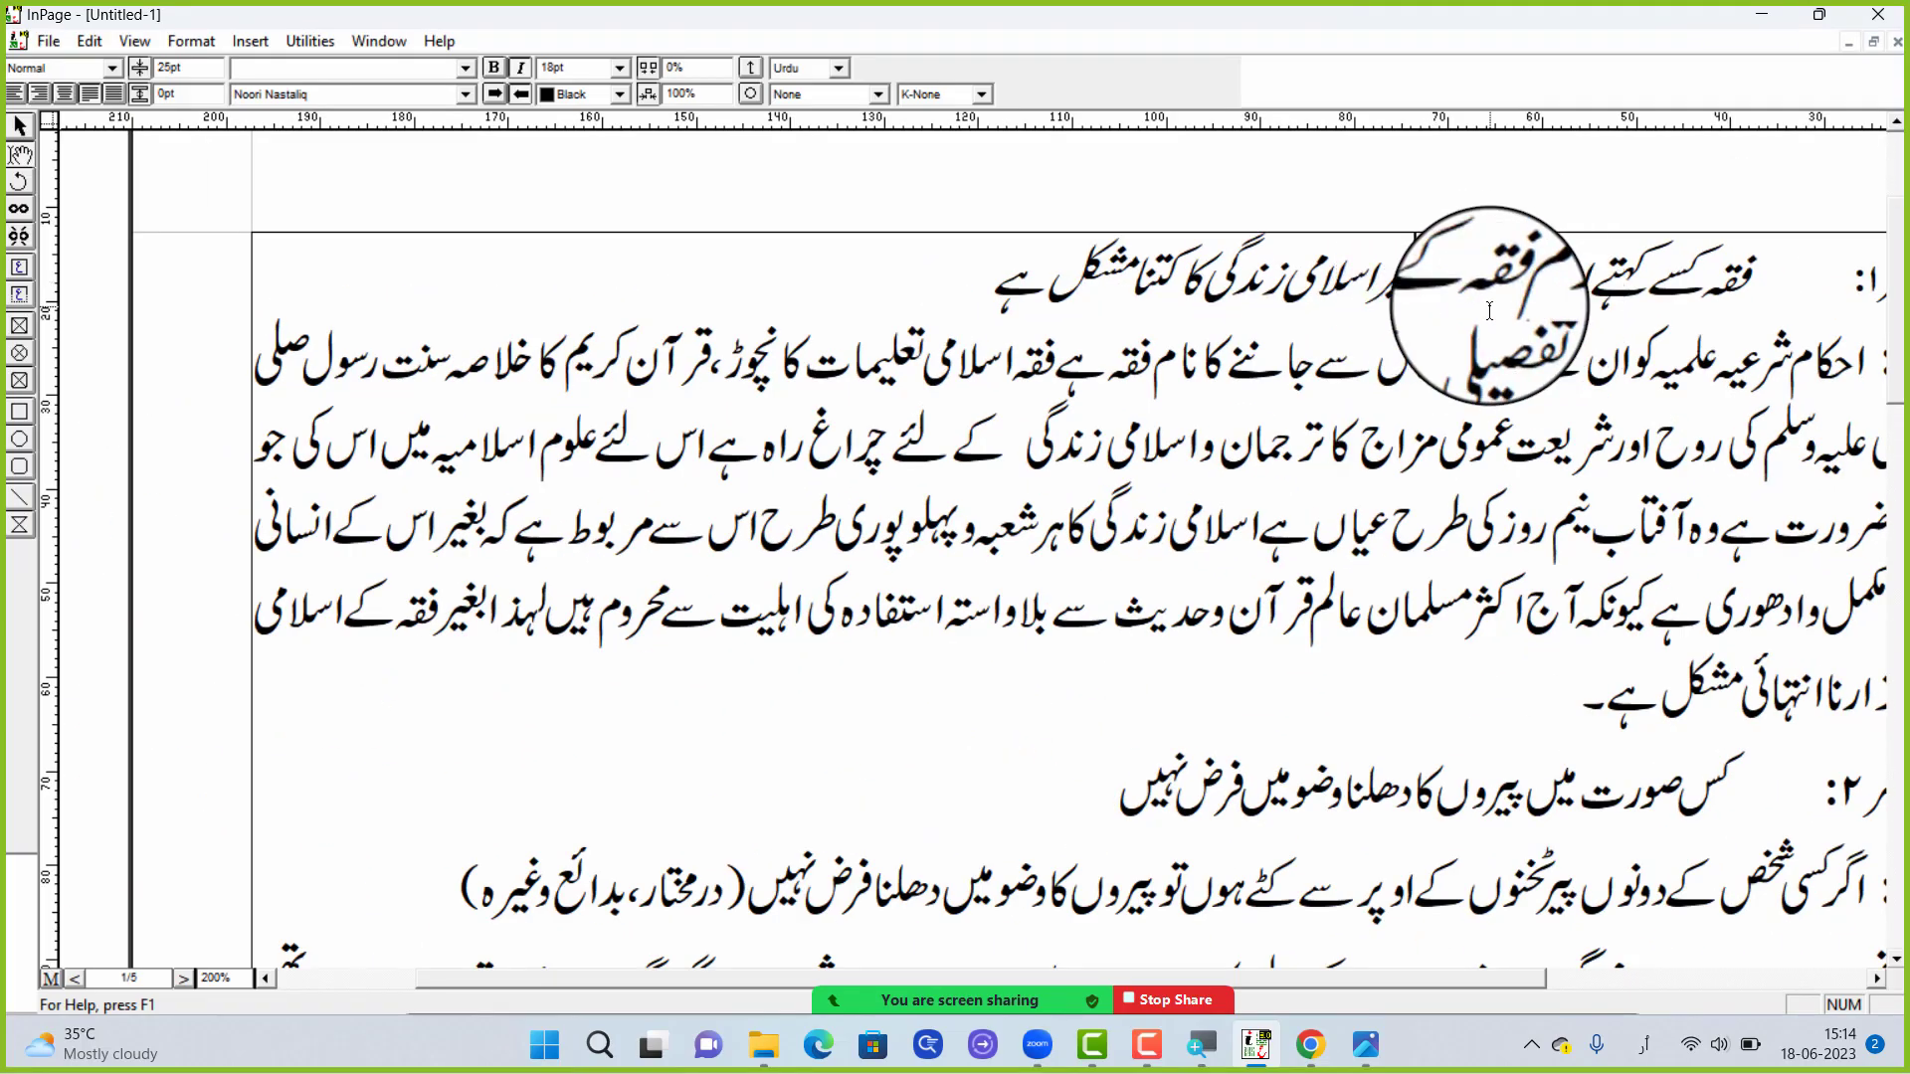
scroll(1489, 310, "down", 1)
scroll(1489, 310, "up", 3)
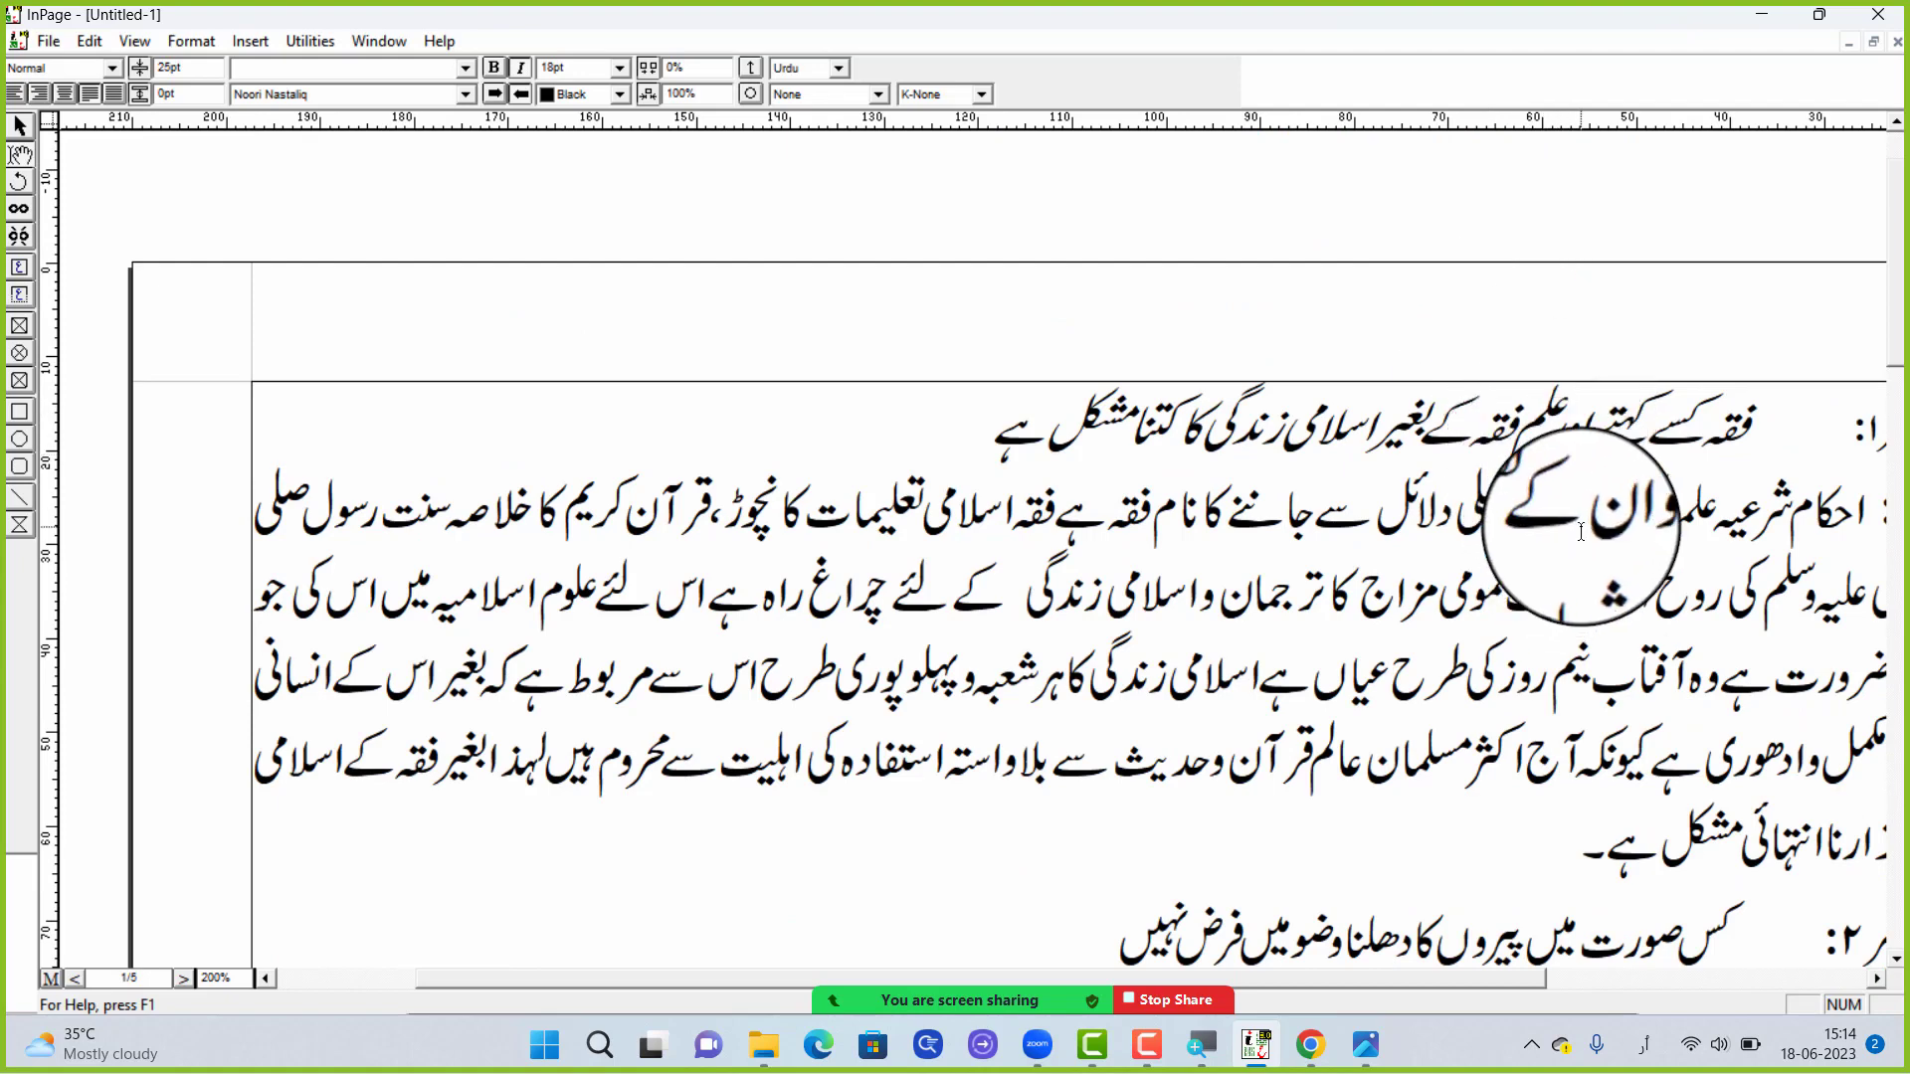
Try italic formatting on the whole first answer paragraph and clear the selection
triple_click(1475, 609)
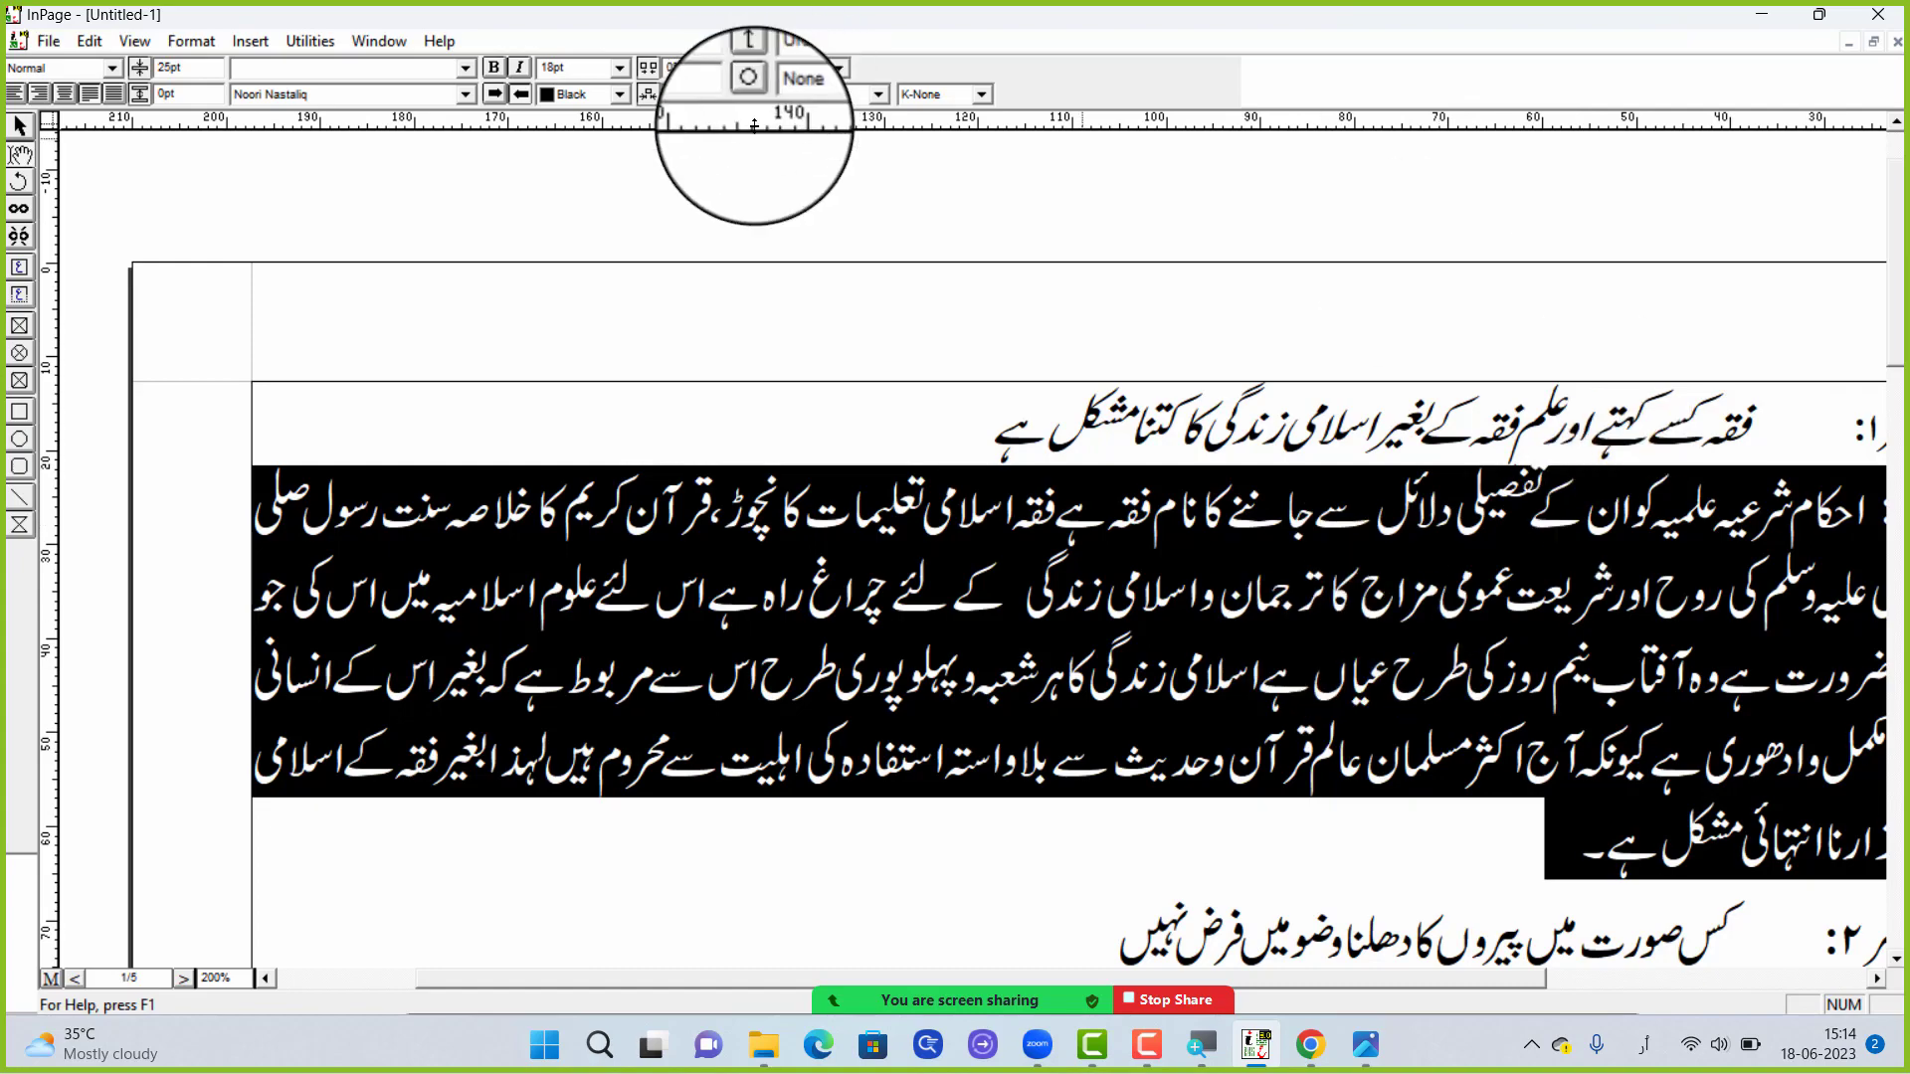
left_click(519, 73)
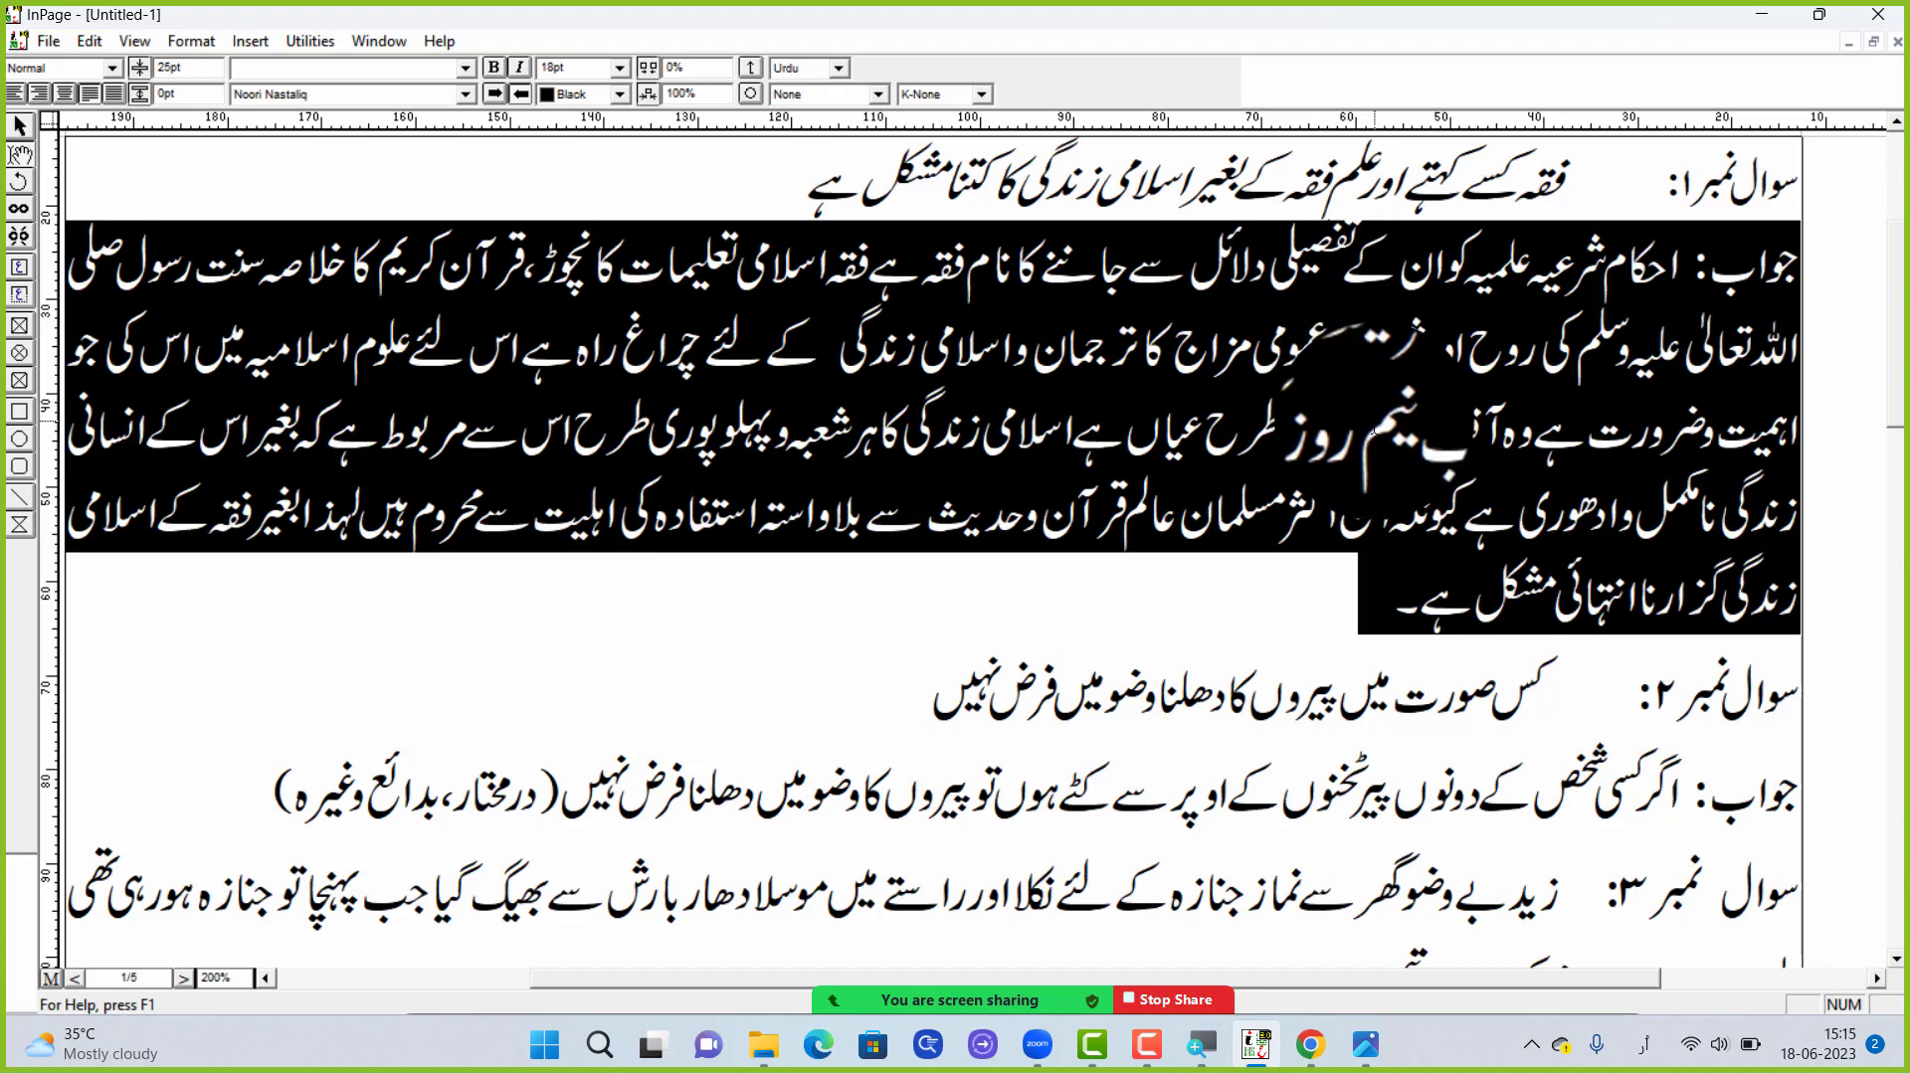
left_click(1293, 400)
scroll(1293, 400, "up", 3)
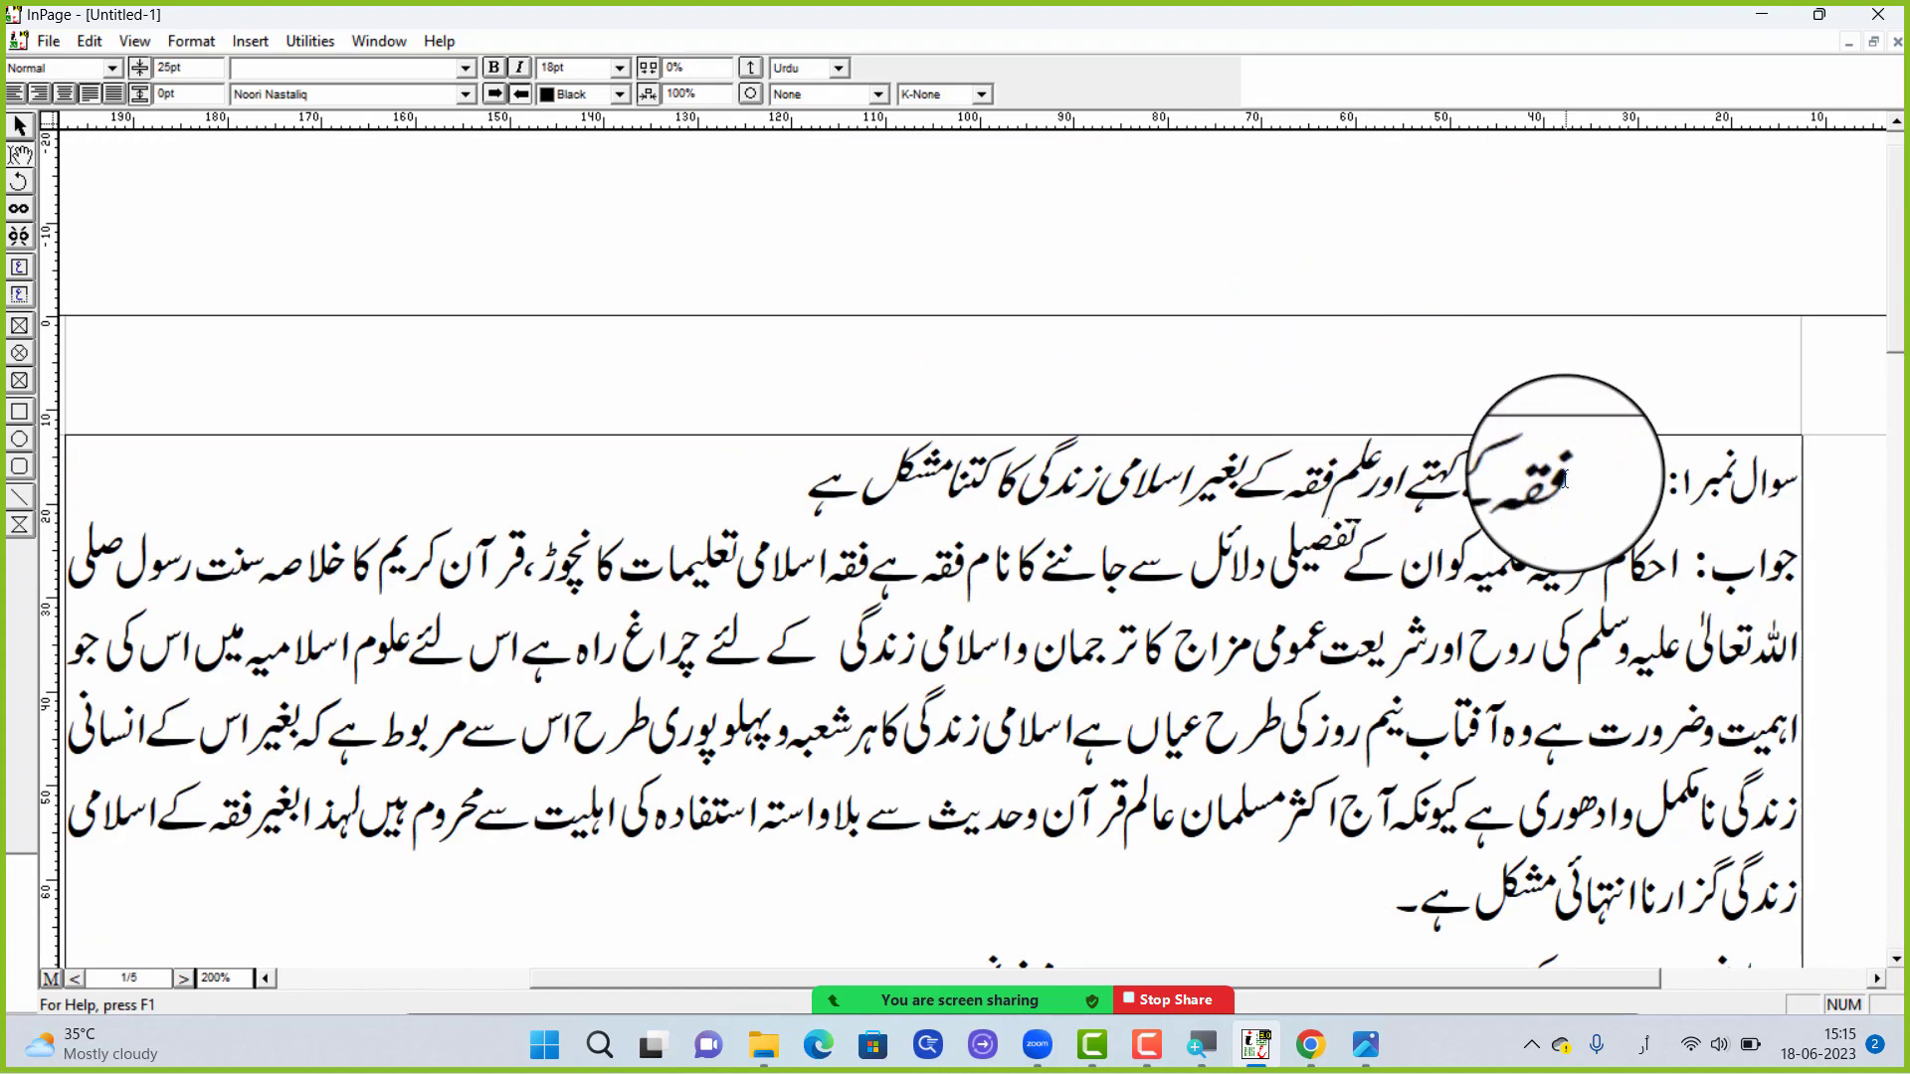
Select the first question's text again and remove its italic formatting
left_click_drag(1562, 482, 945, 482)
key("shift+Left")
key("shift+Left")
key("shift+Left")
key("shift+Left")
key("shift+Left")
key("shift+Left")
key("shift+Left")
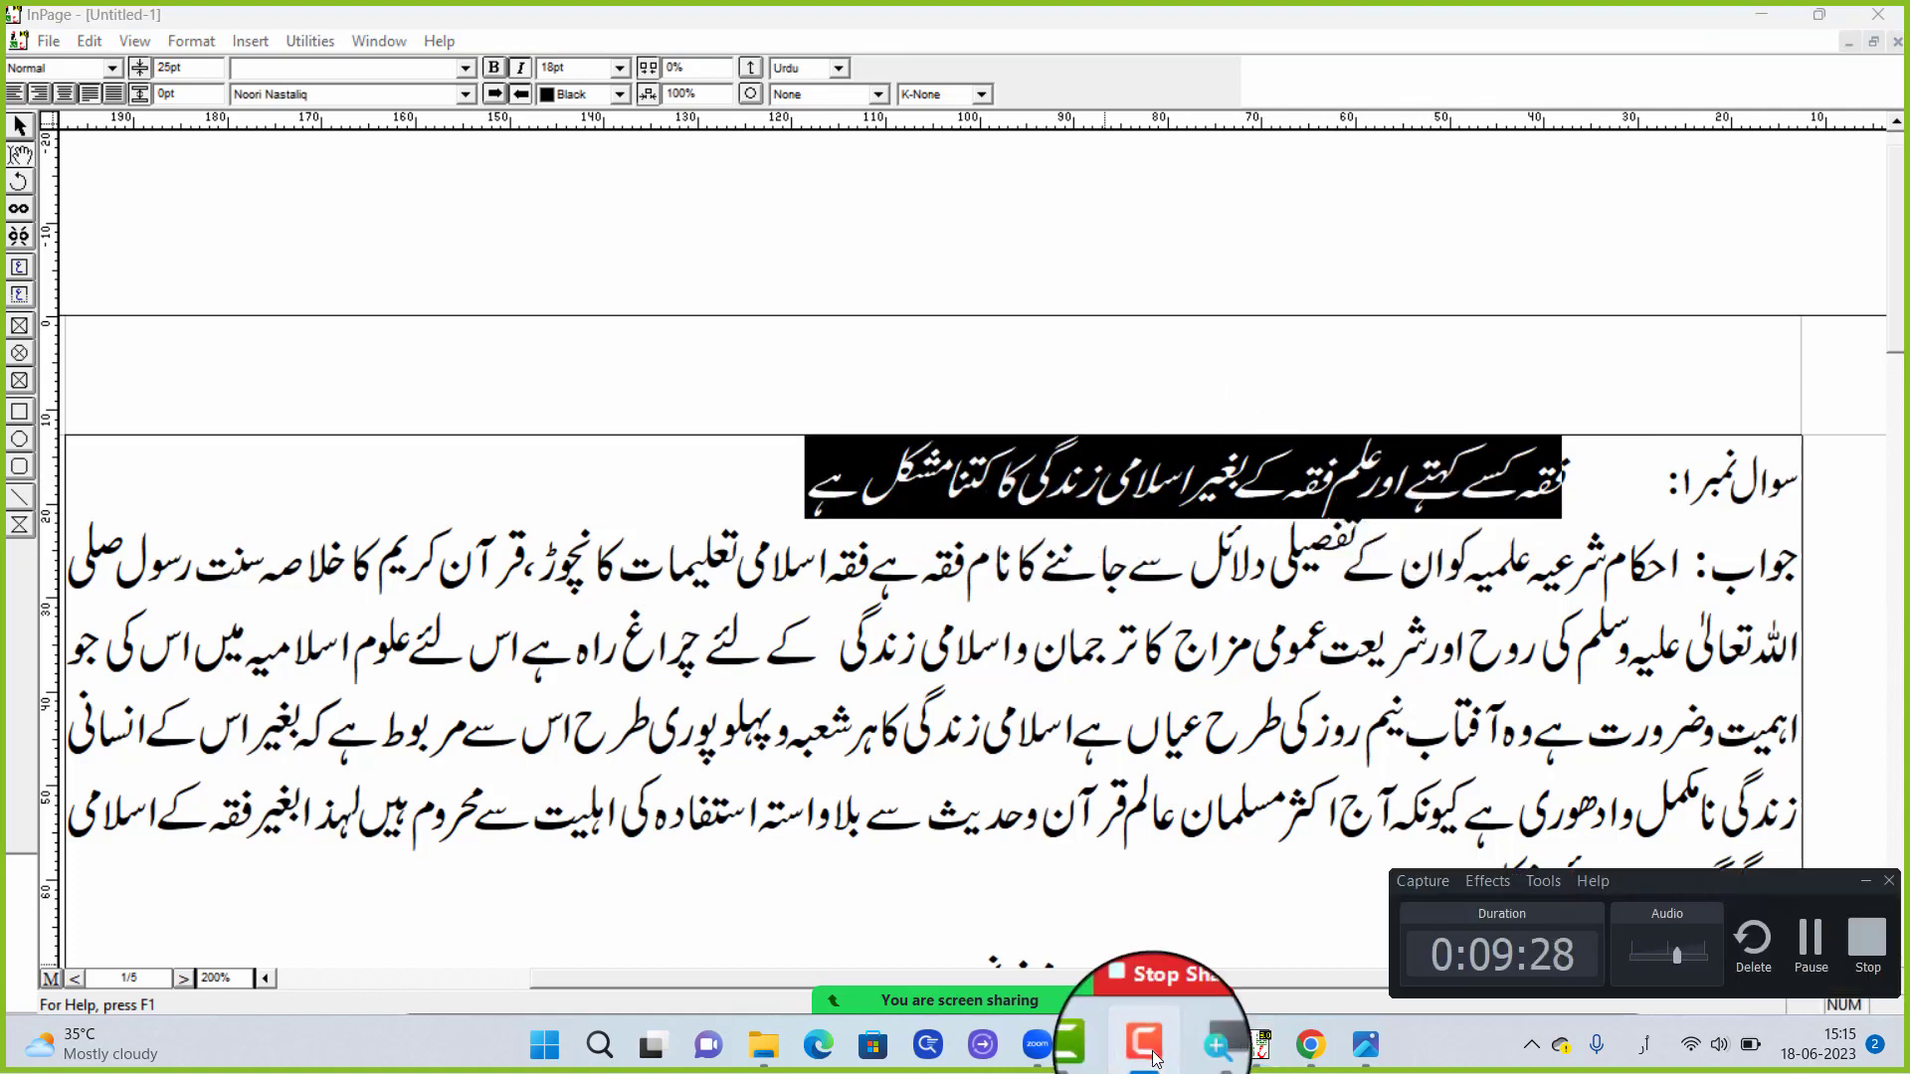
left_click(1150, 1046)
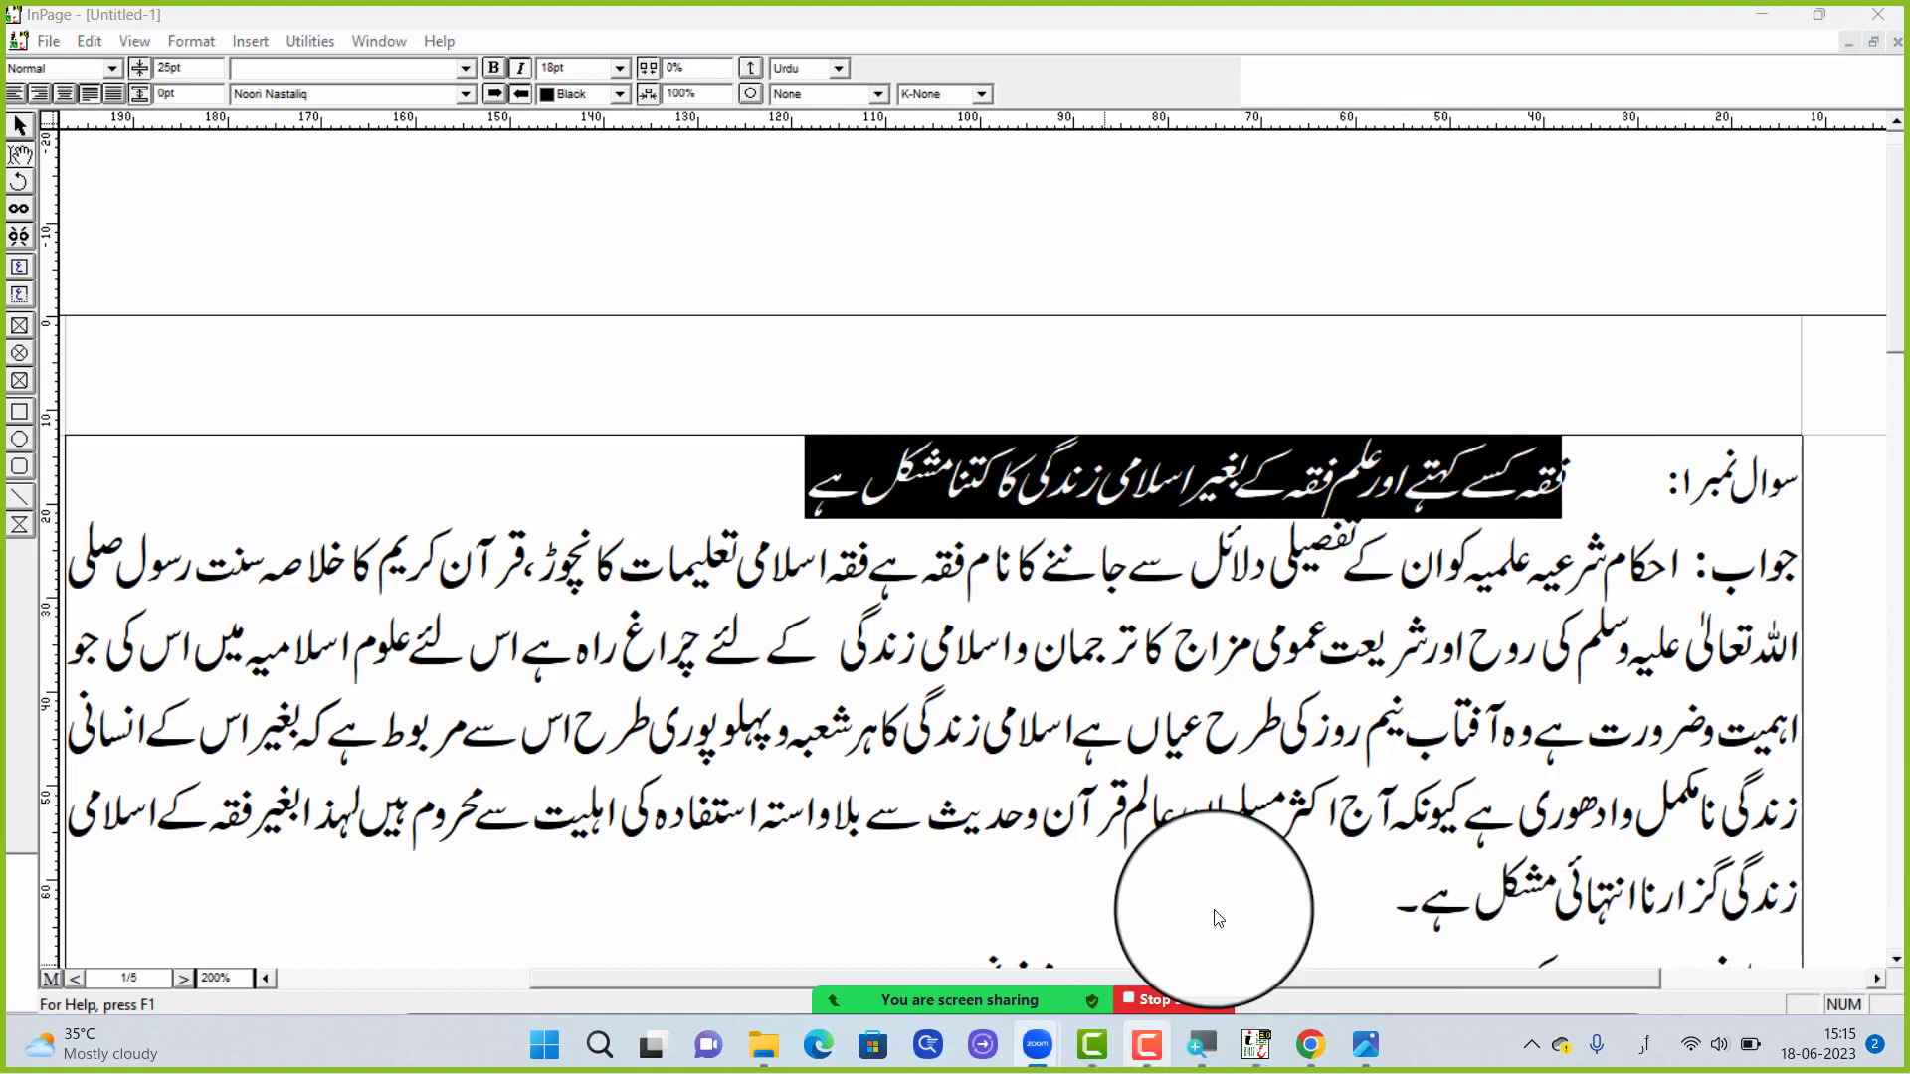
left_click(994, 478)
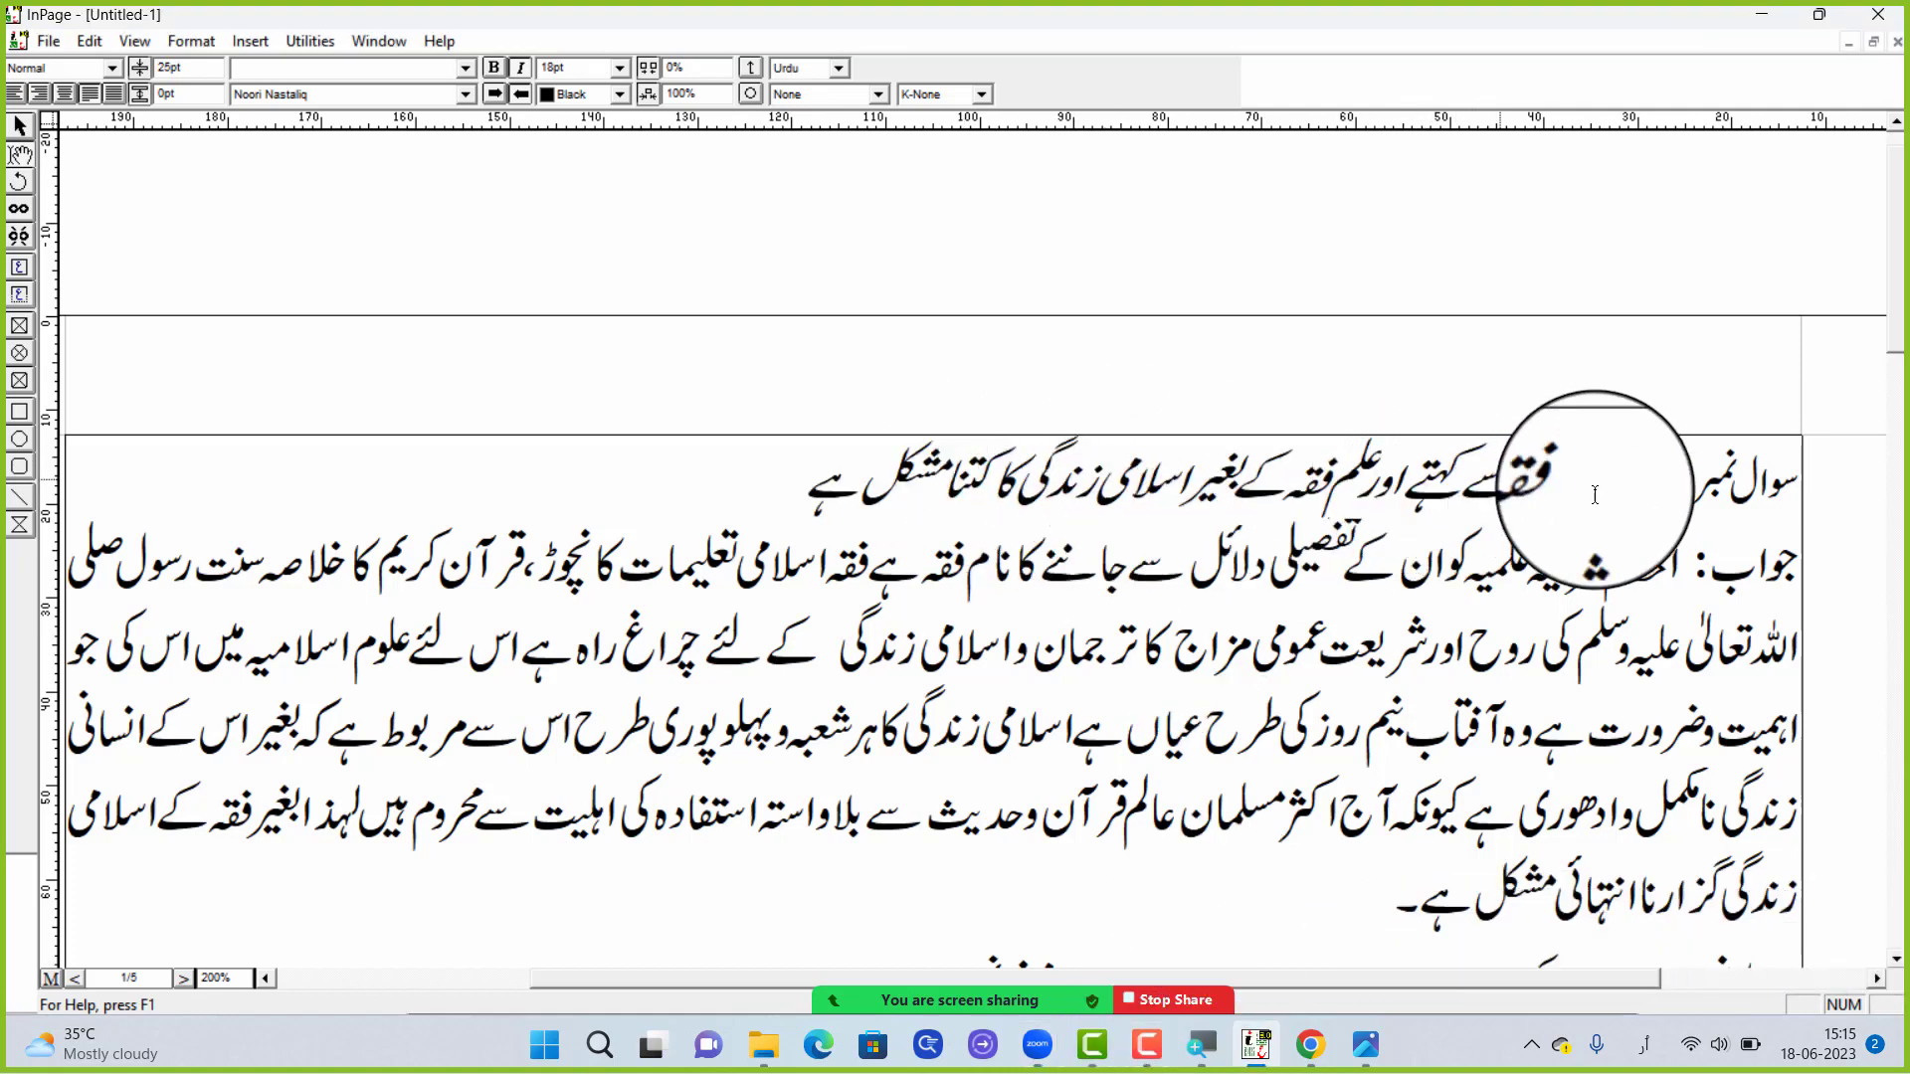
left_click_drag(1595, 494, 813, 492)
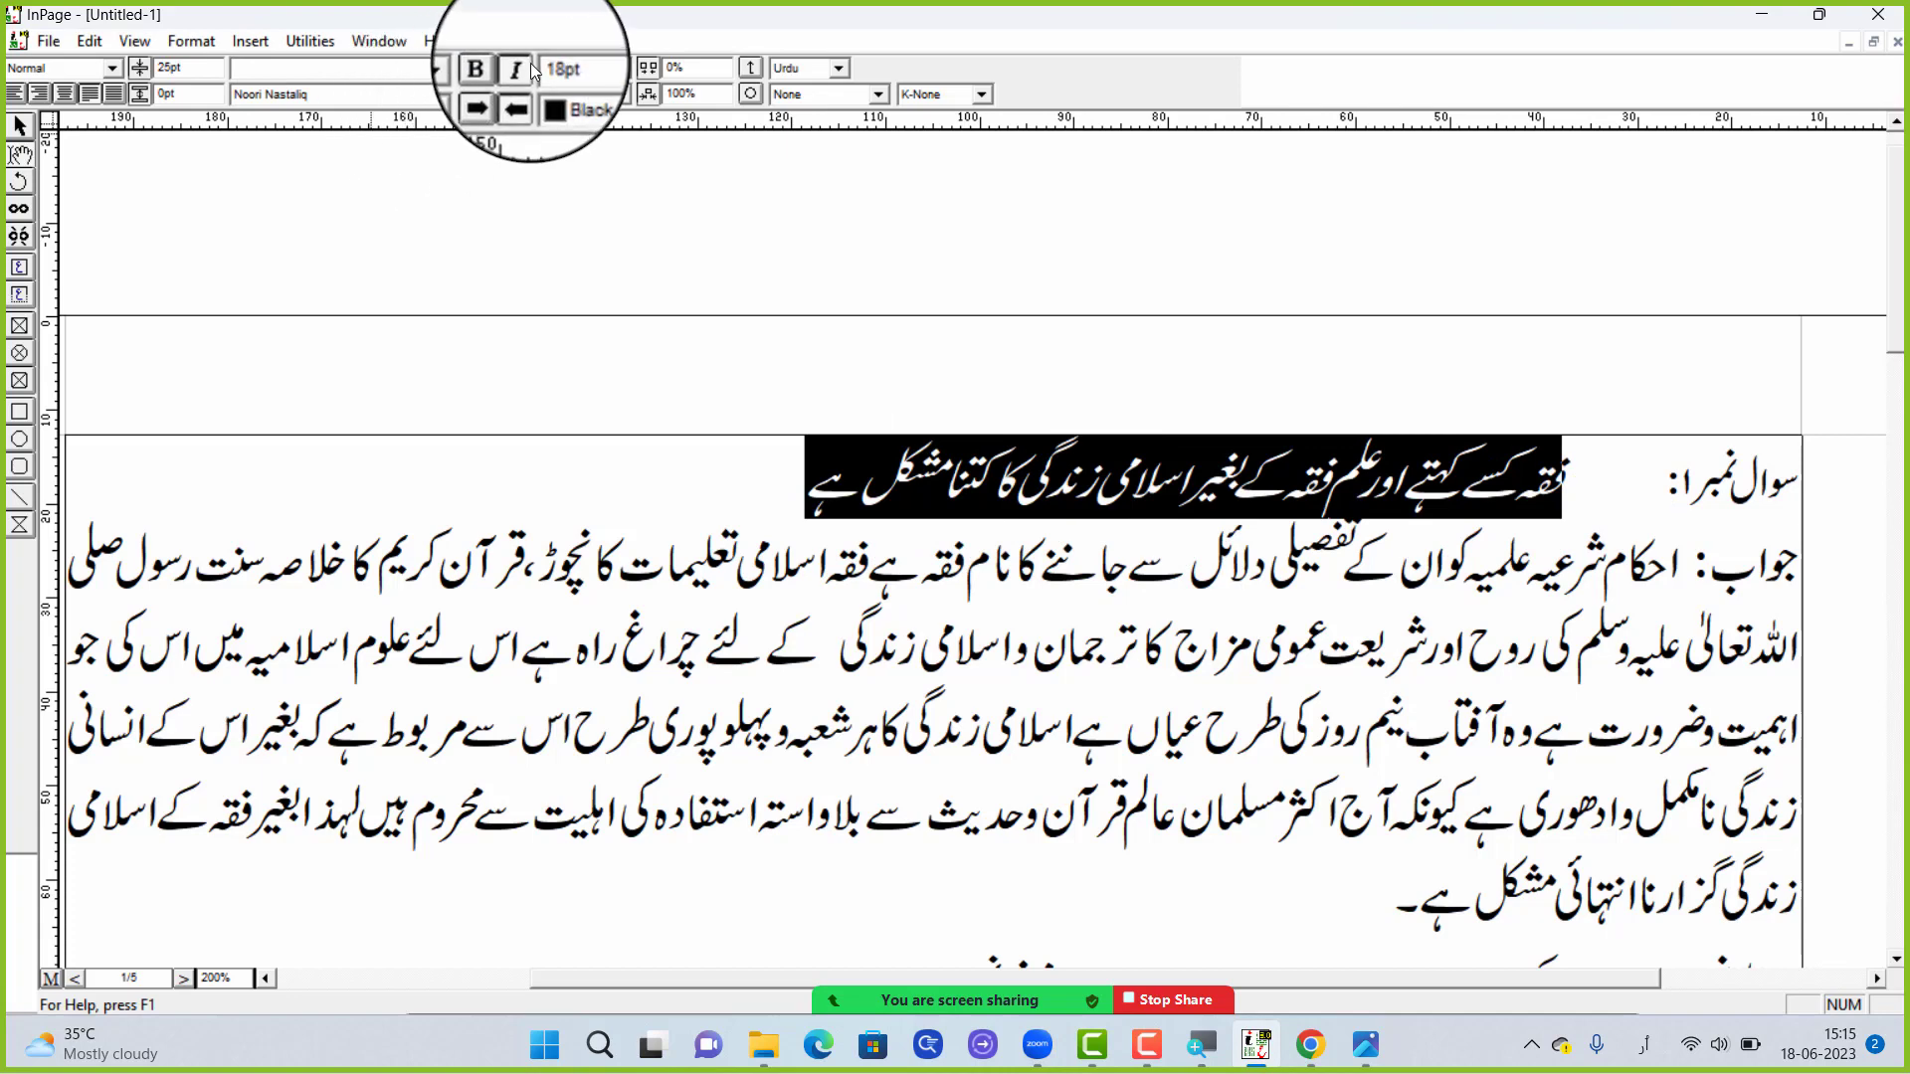
left_click(526, 68)
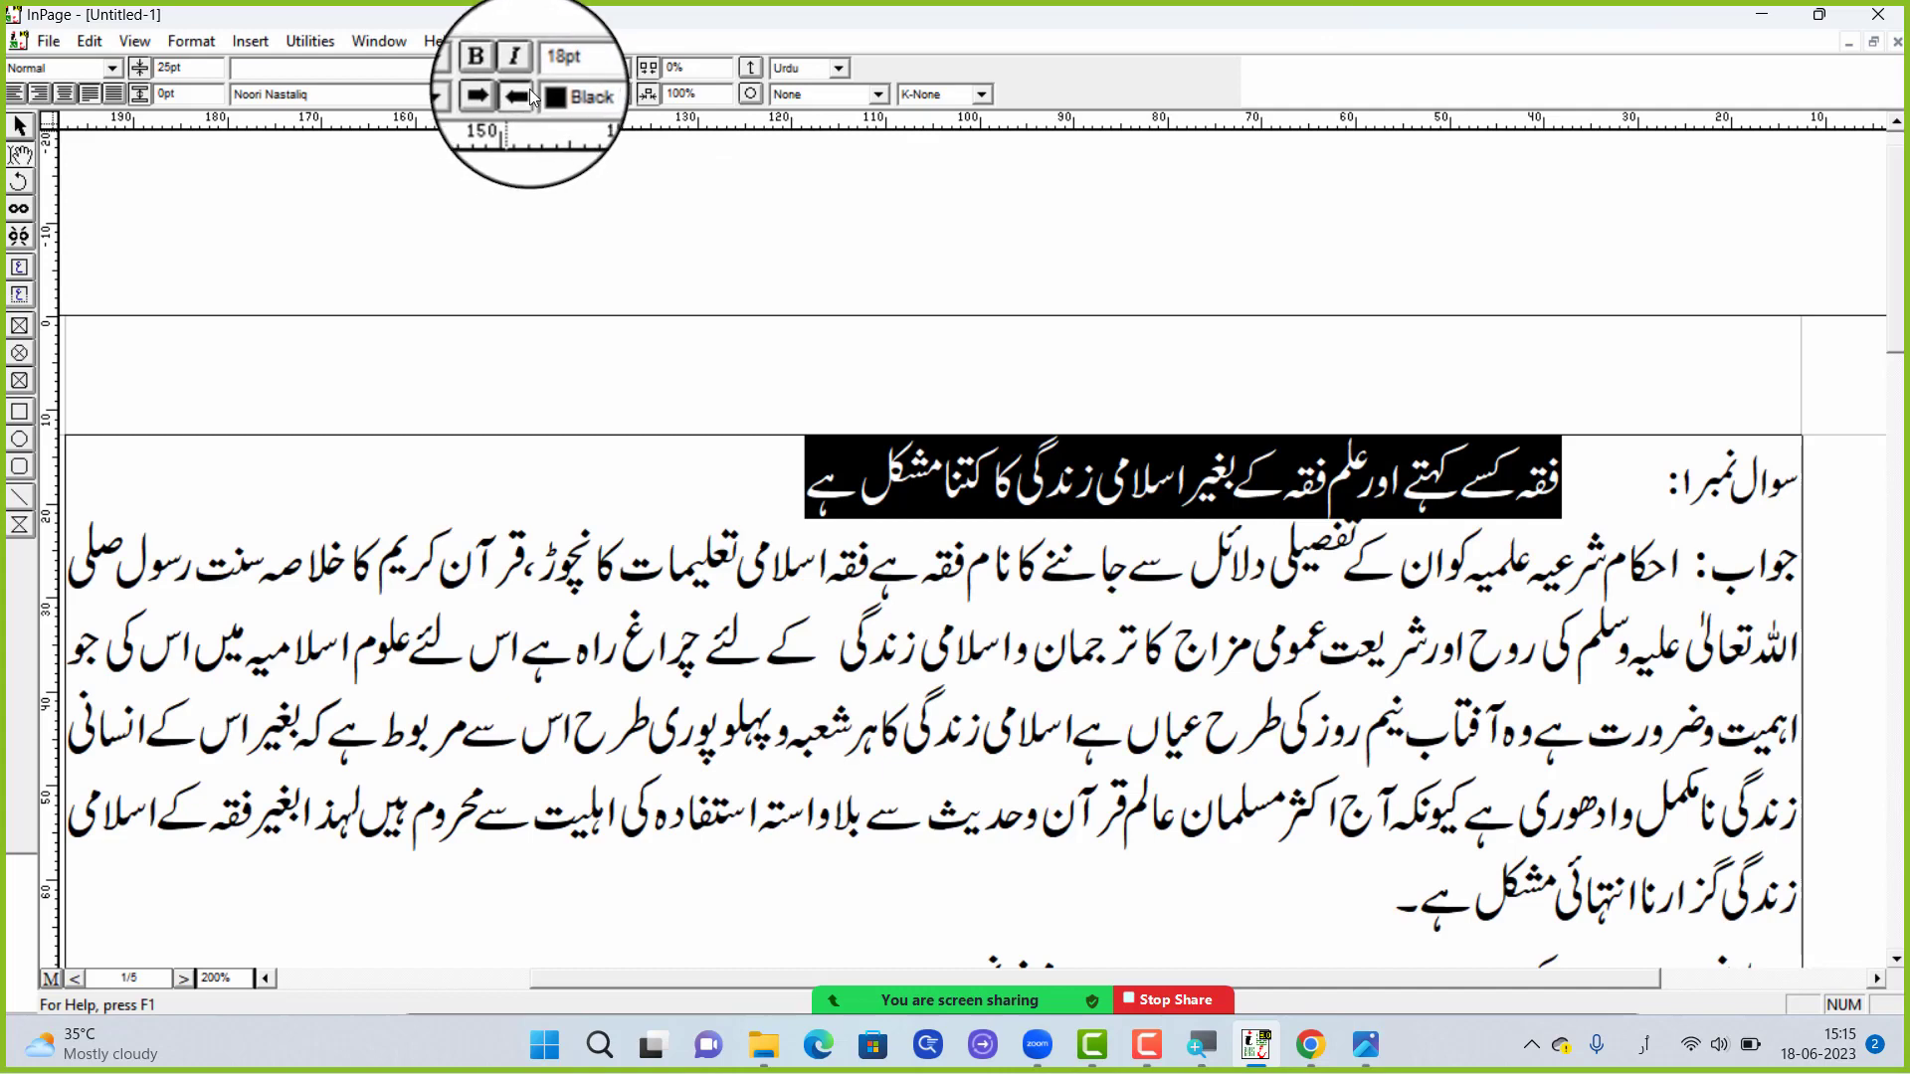
Add a person's full name in English letters at the end of the first question line
left_click(741, 482)
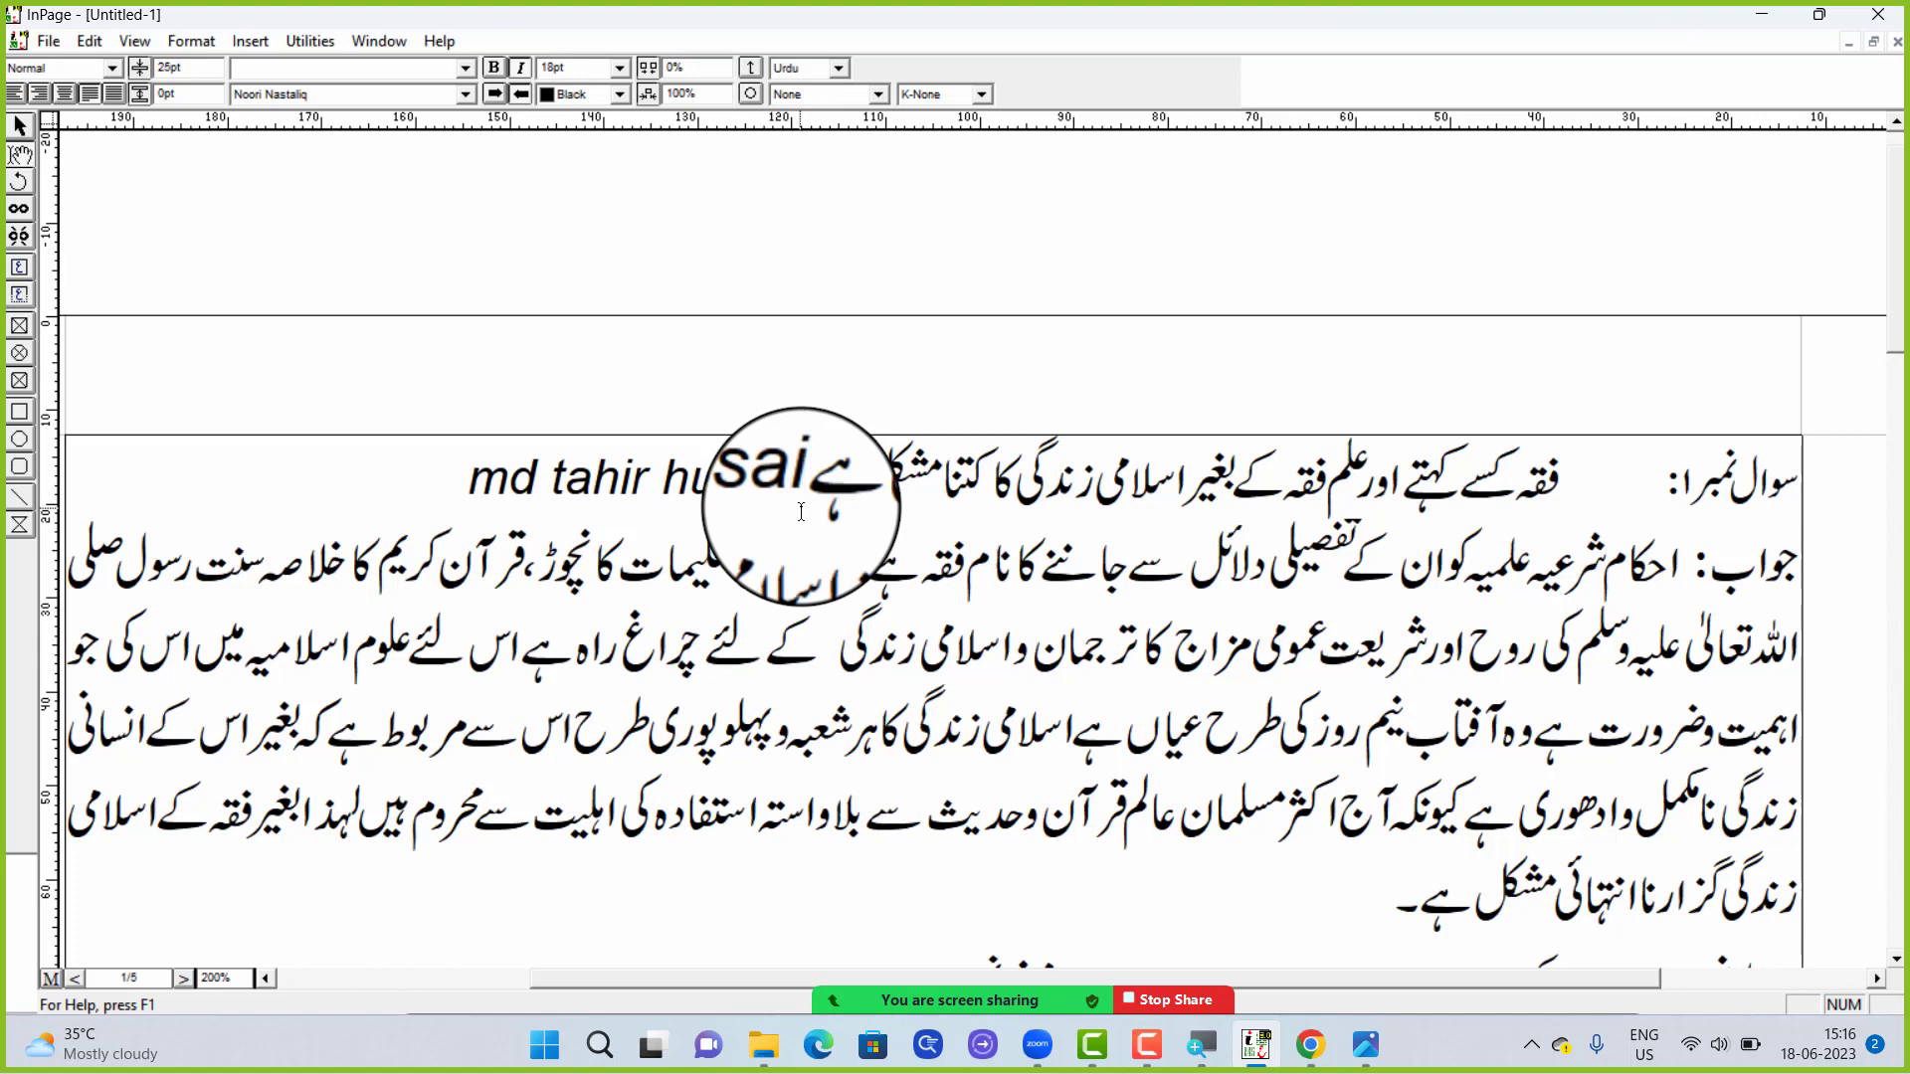
type("n")
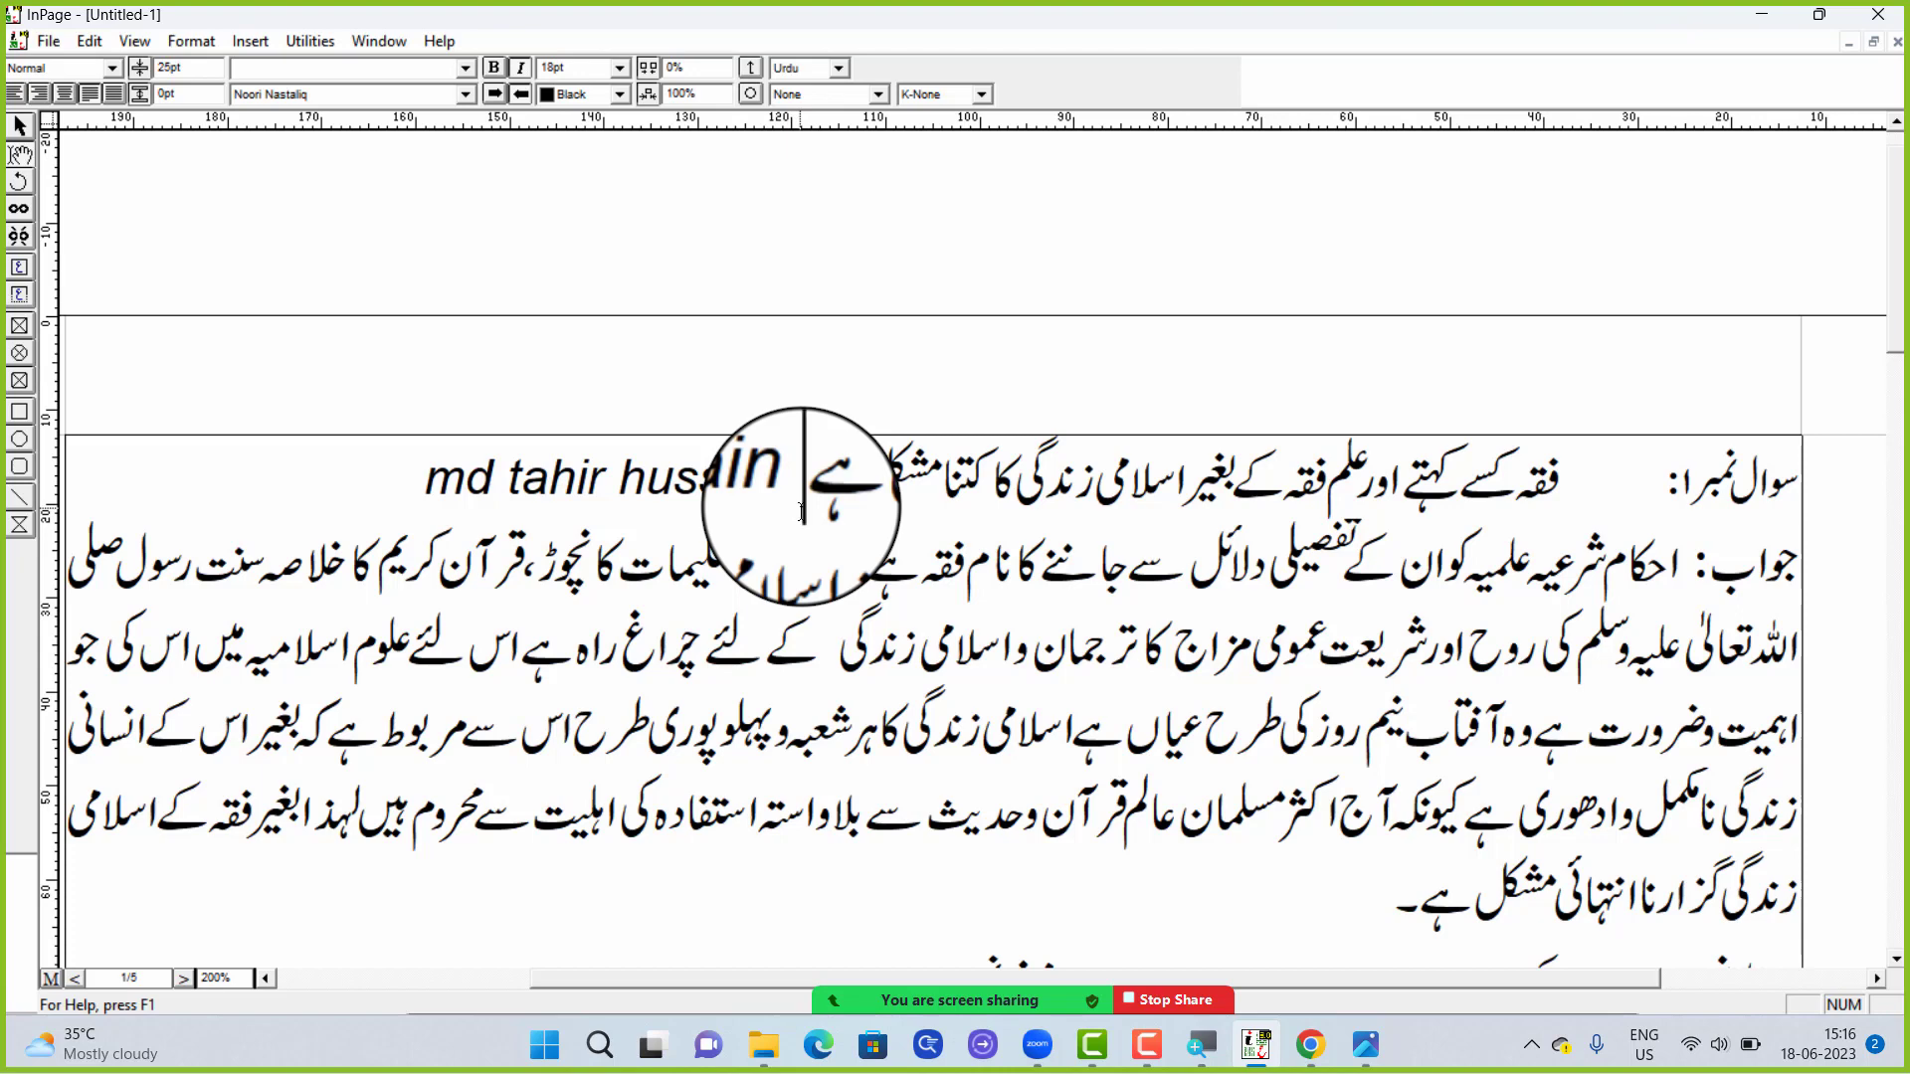
type("rajmaal")
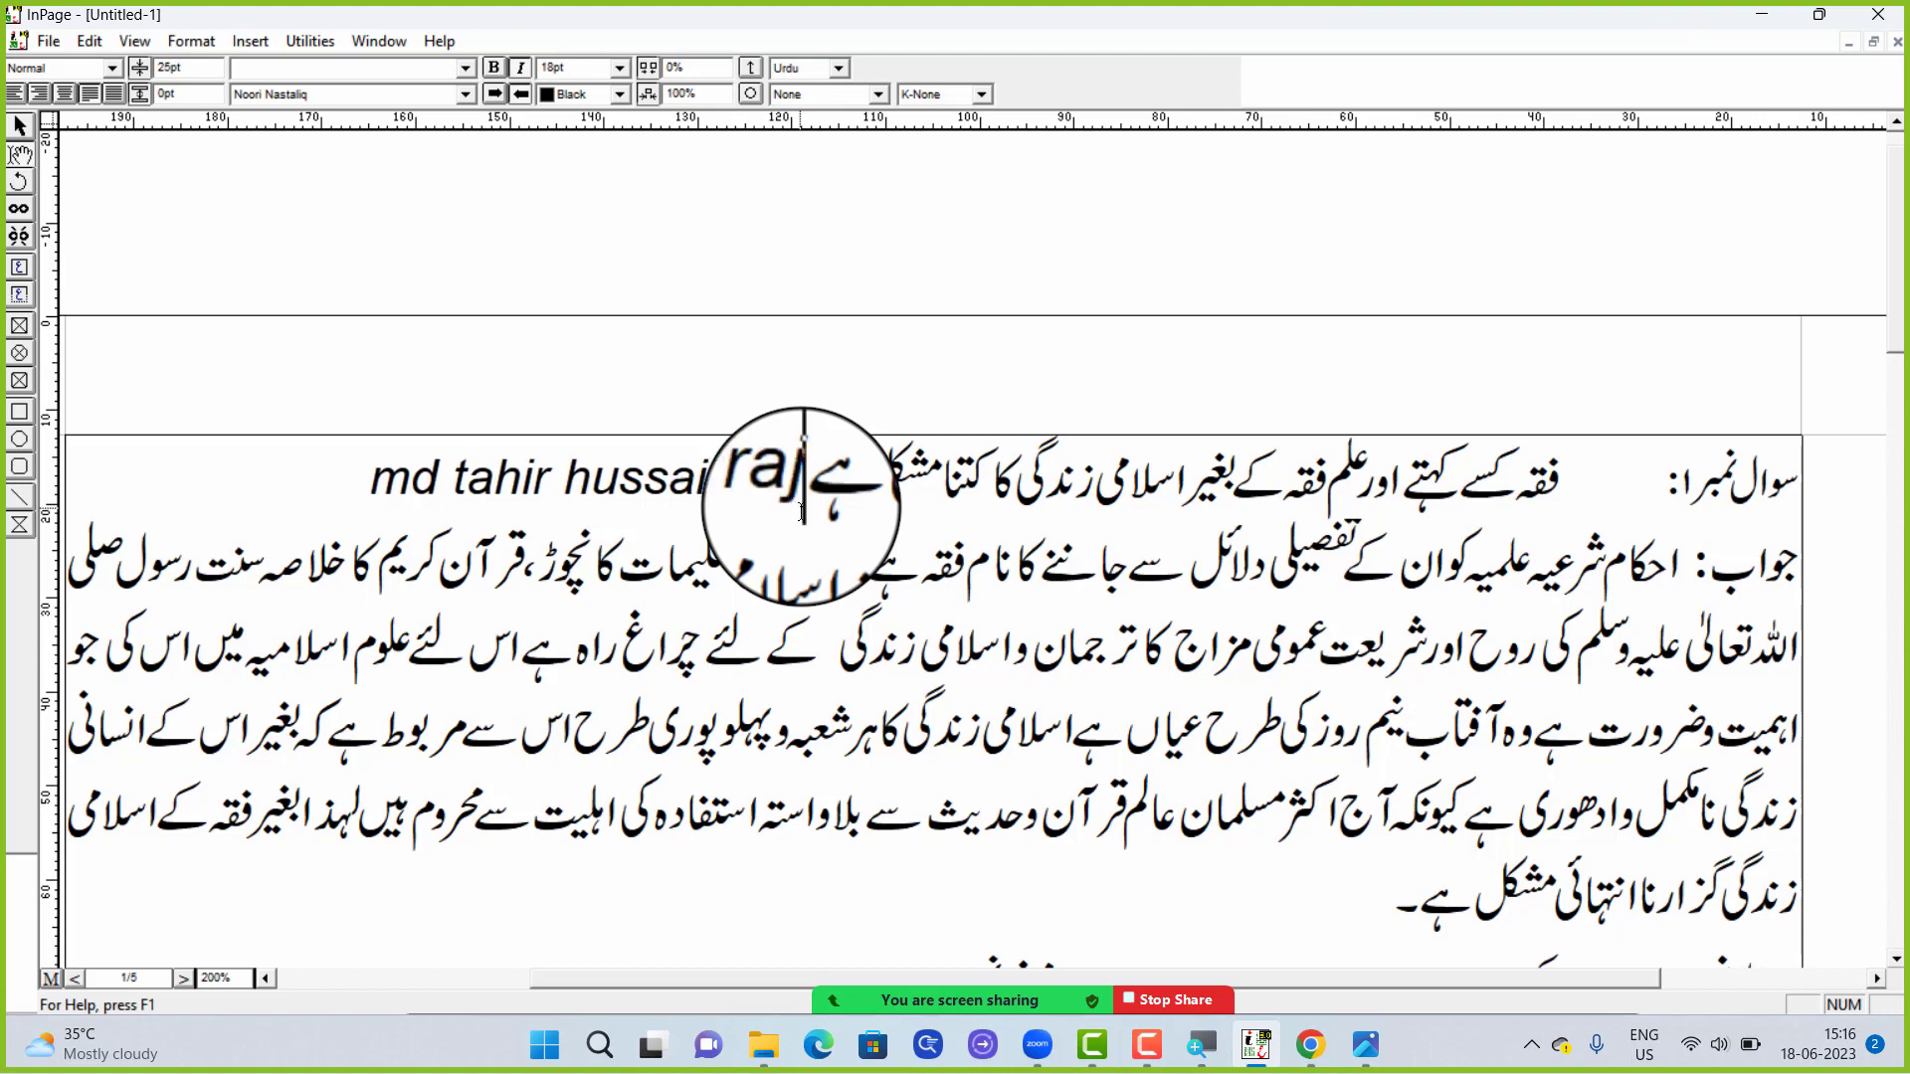
key("BackSpace")
key("BackSpace")
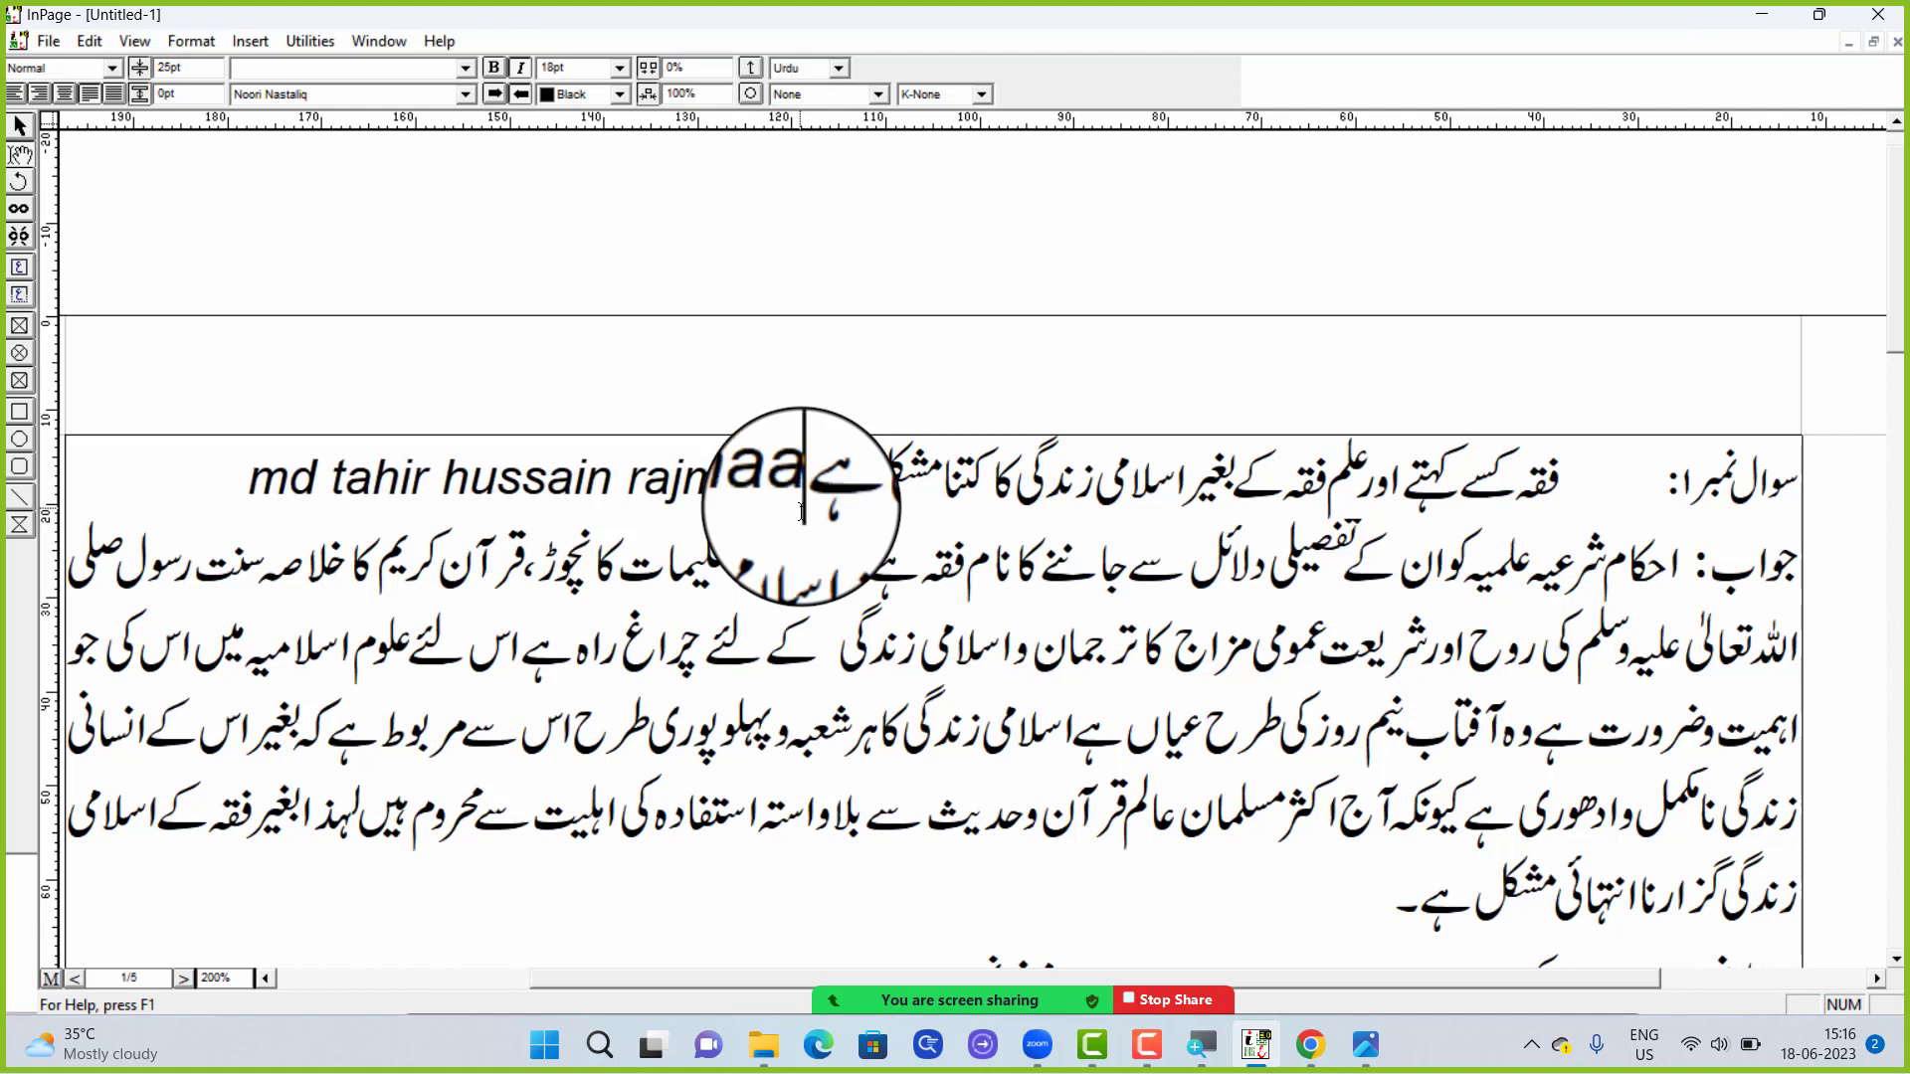
type("l")
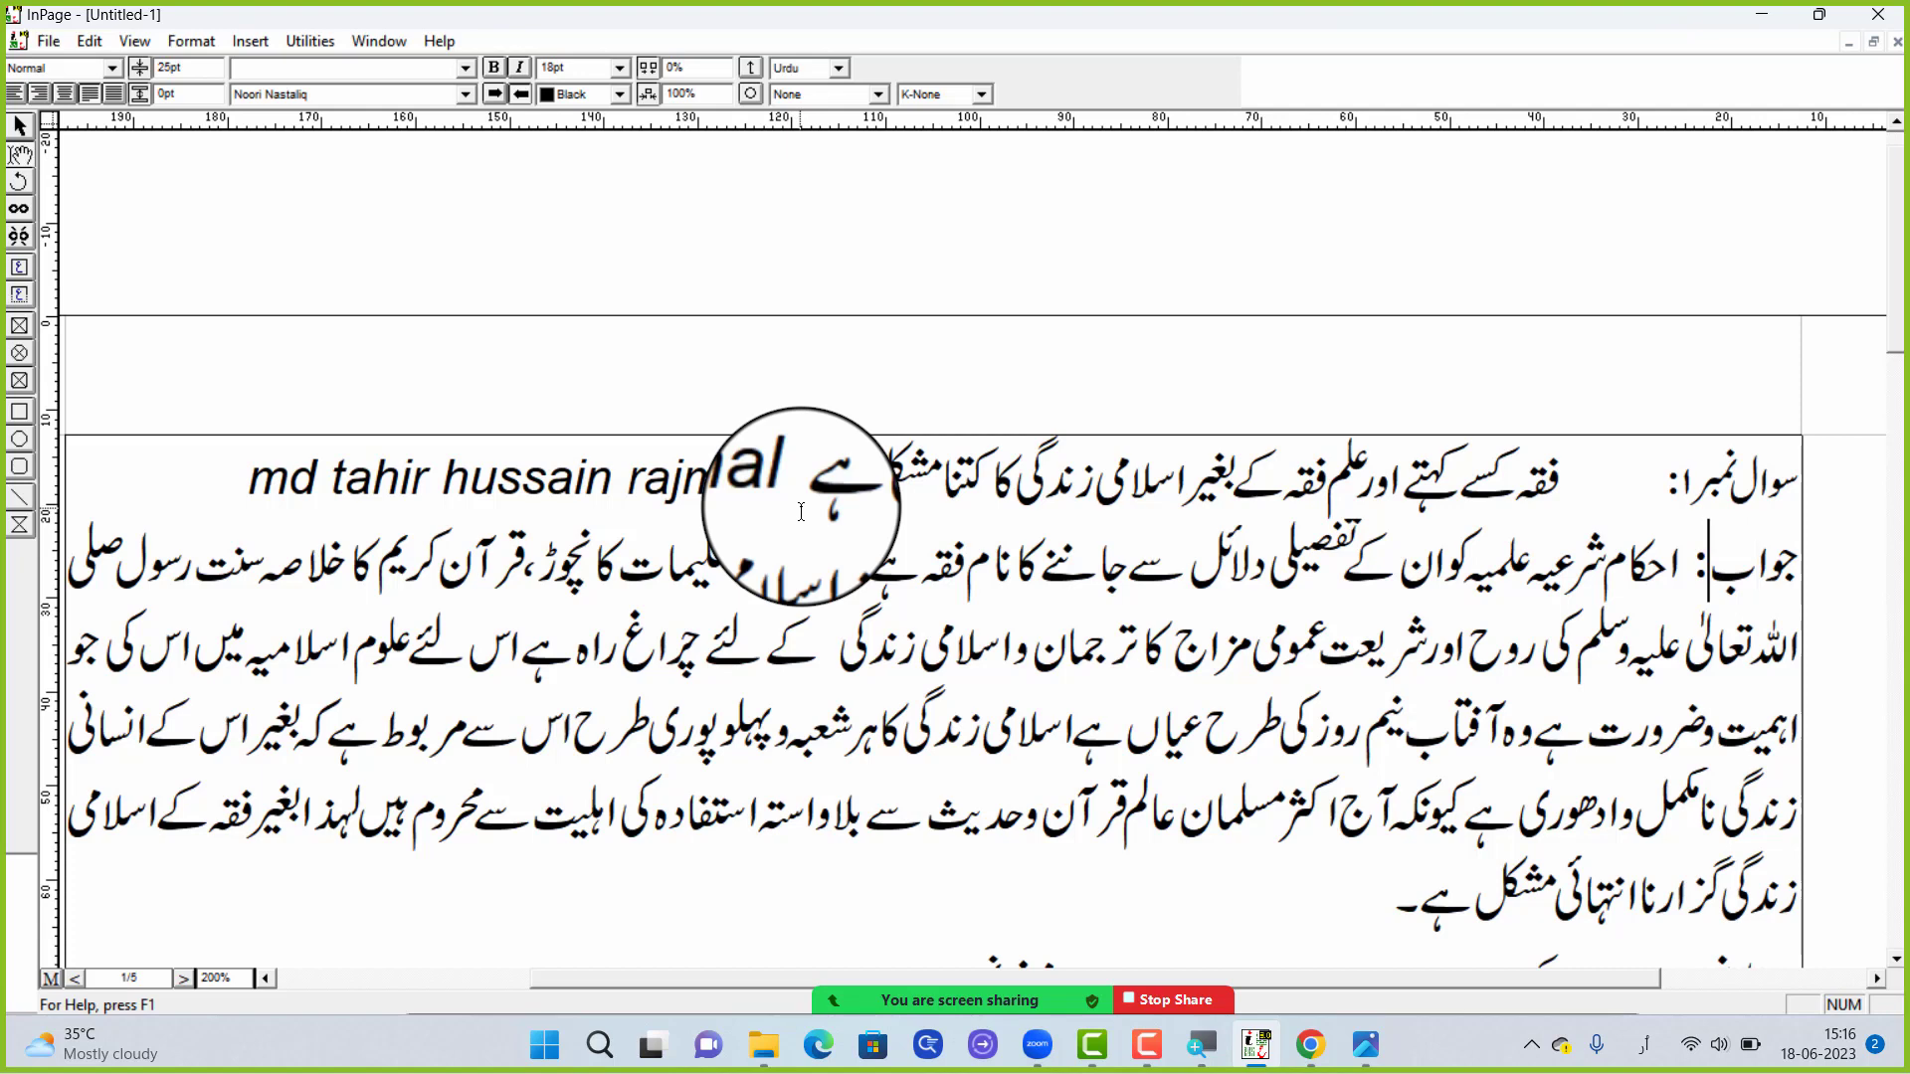
Delete the English name from the end of the first question line
triple_click(637, 477)
left_click(736, 482)
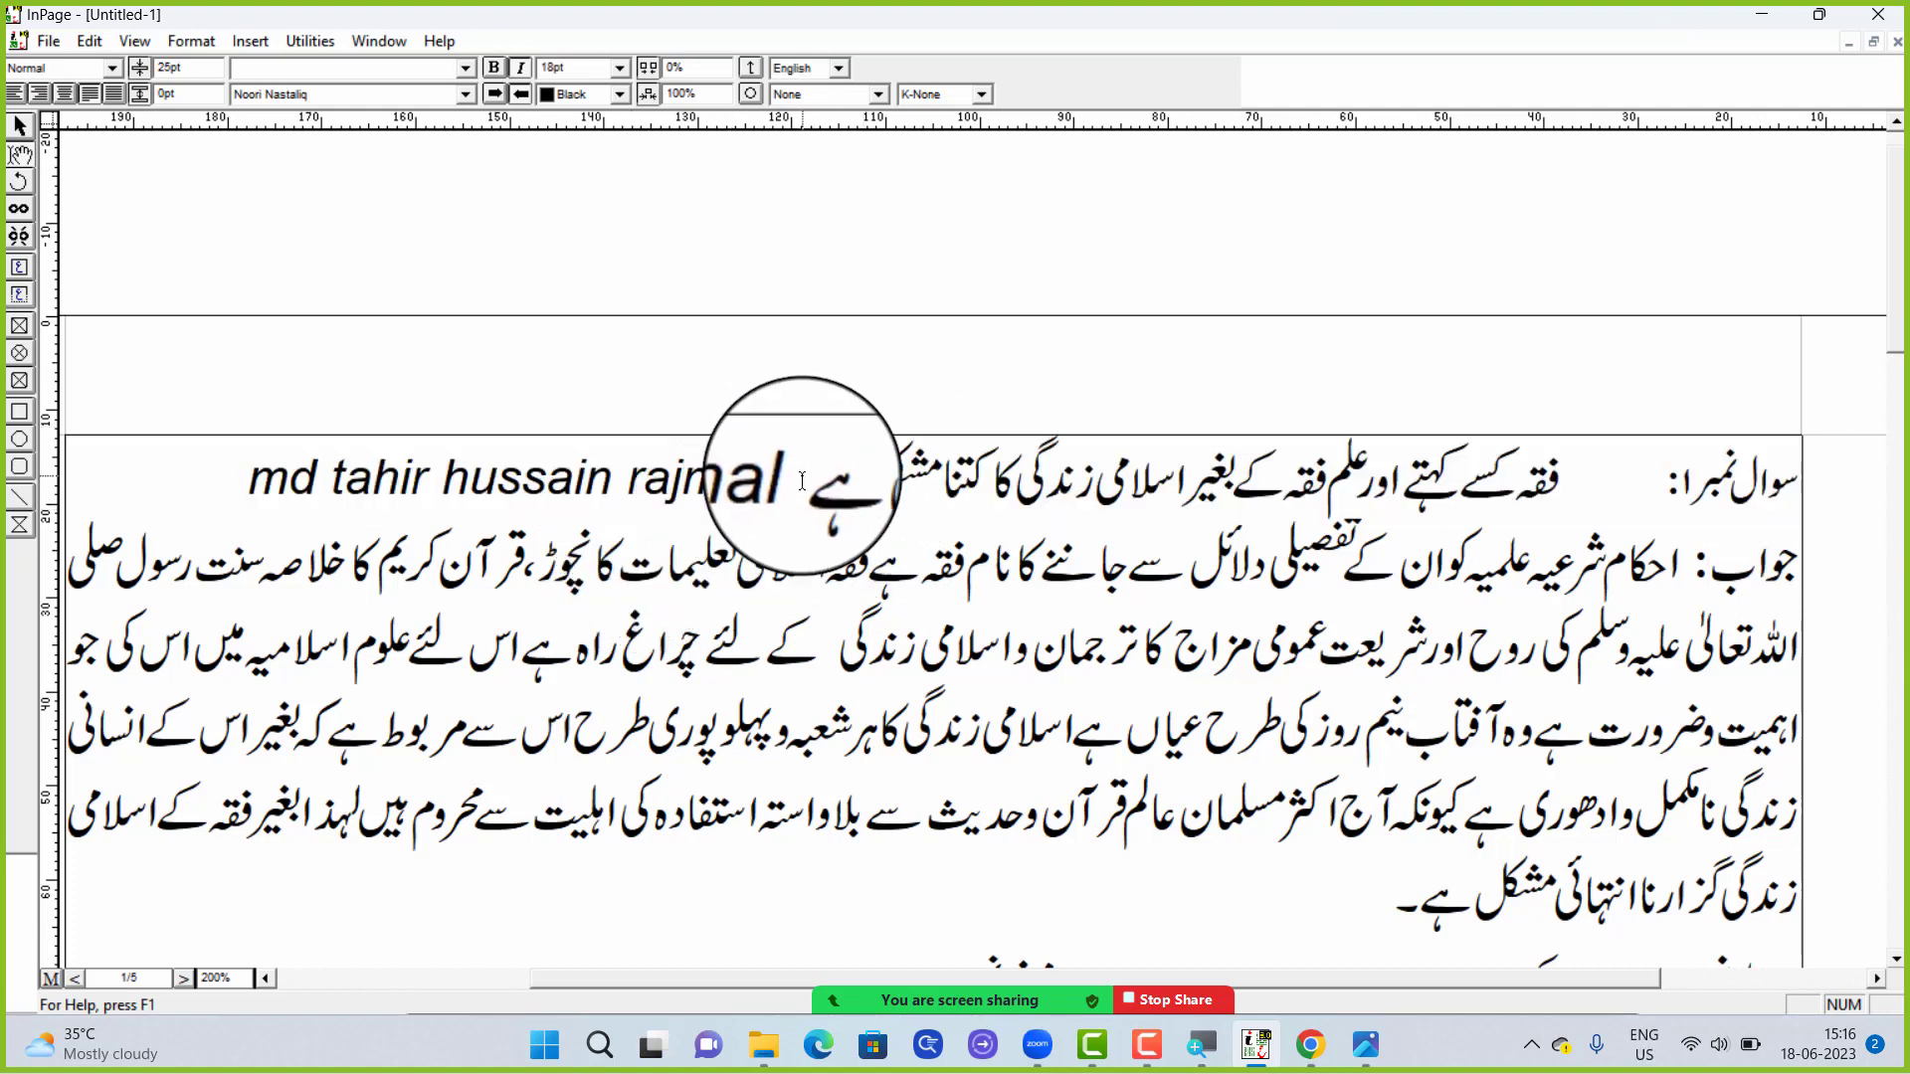
mouse_move(244, 458)
left_mouse_down()
mouse_move(273, 480)
mouse_move(252, 479)
left_mouse_up()
key("Delete")
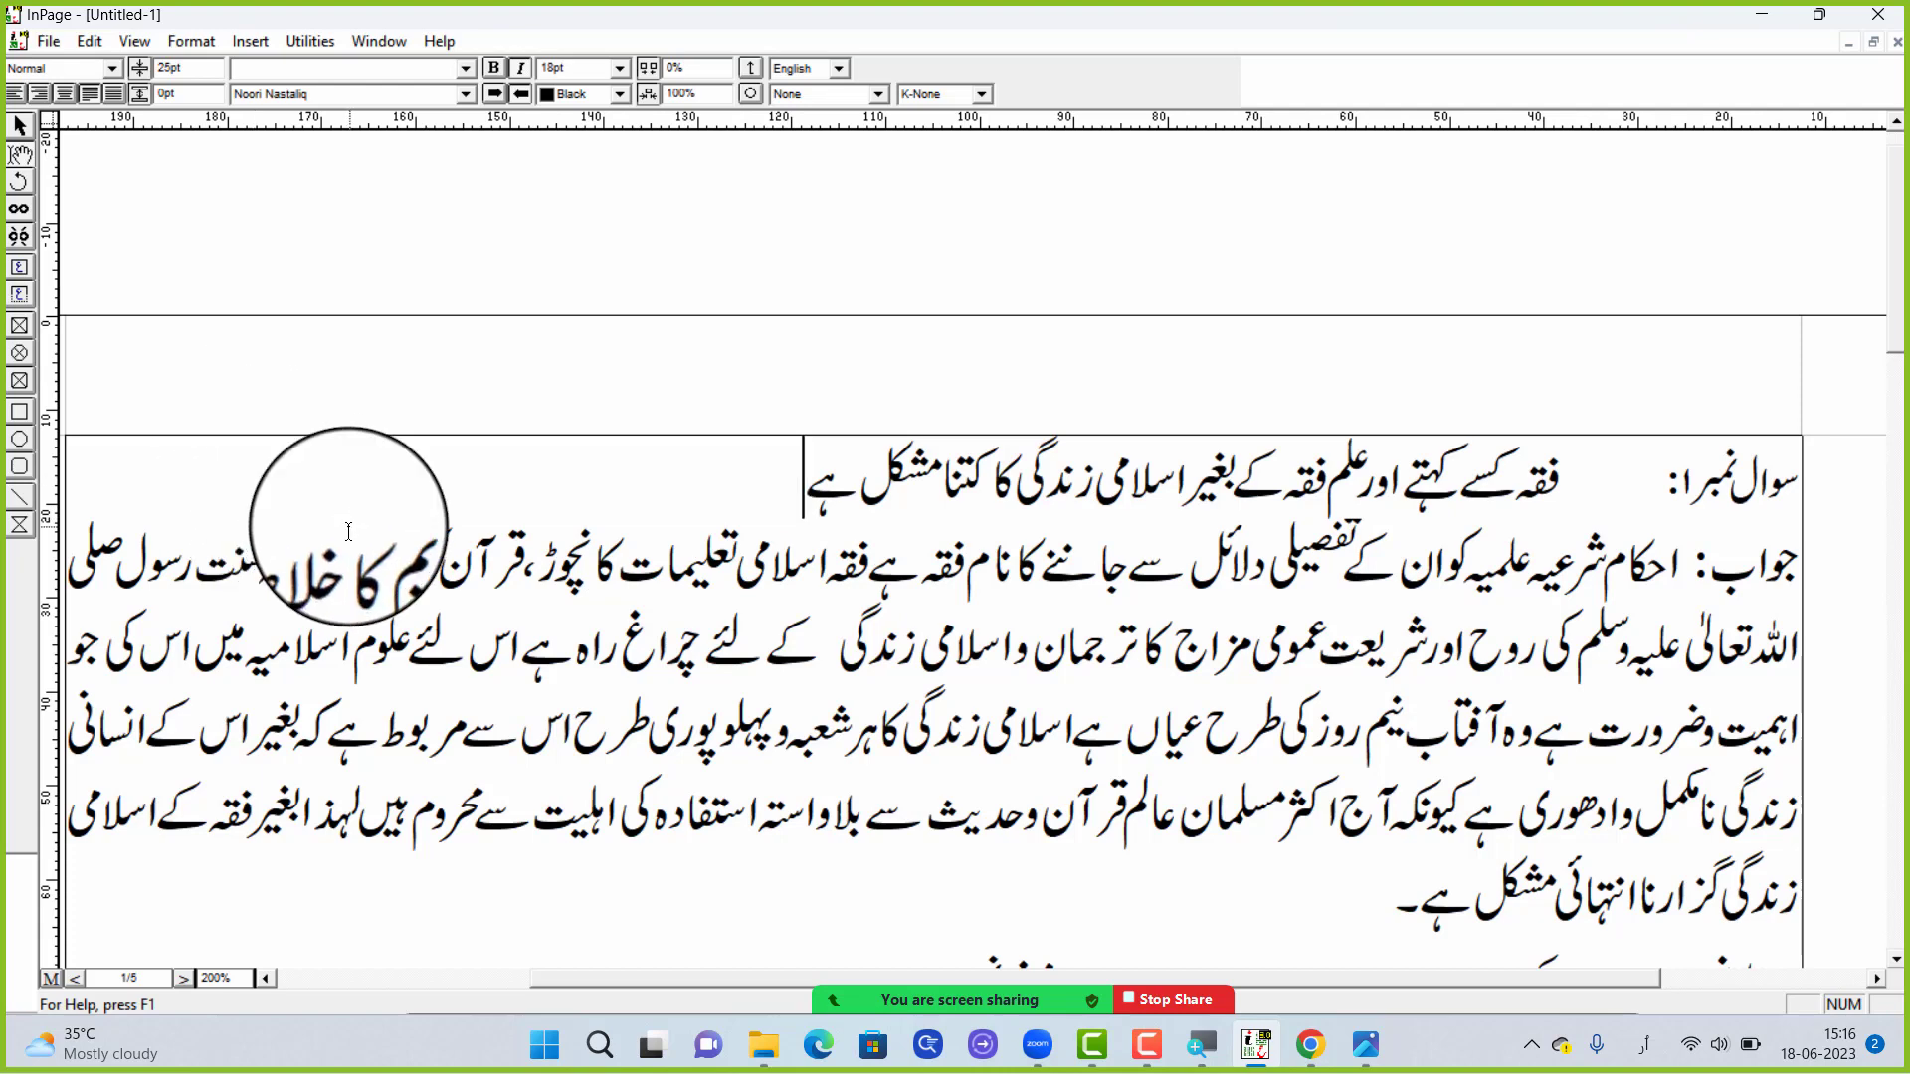
Switch the first question's paragraph to left-to-right direction and revert that change
left_click(495, 95)
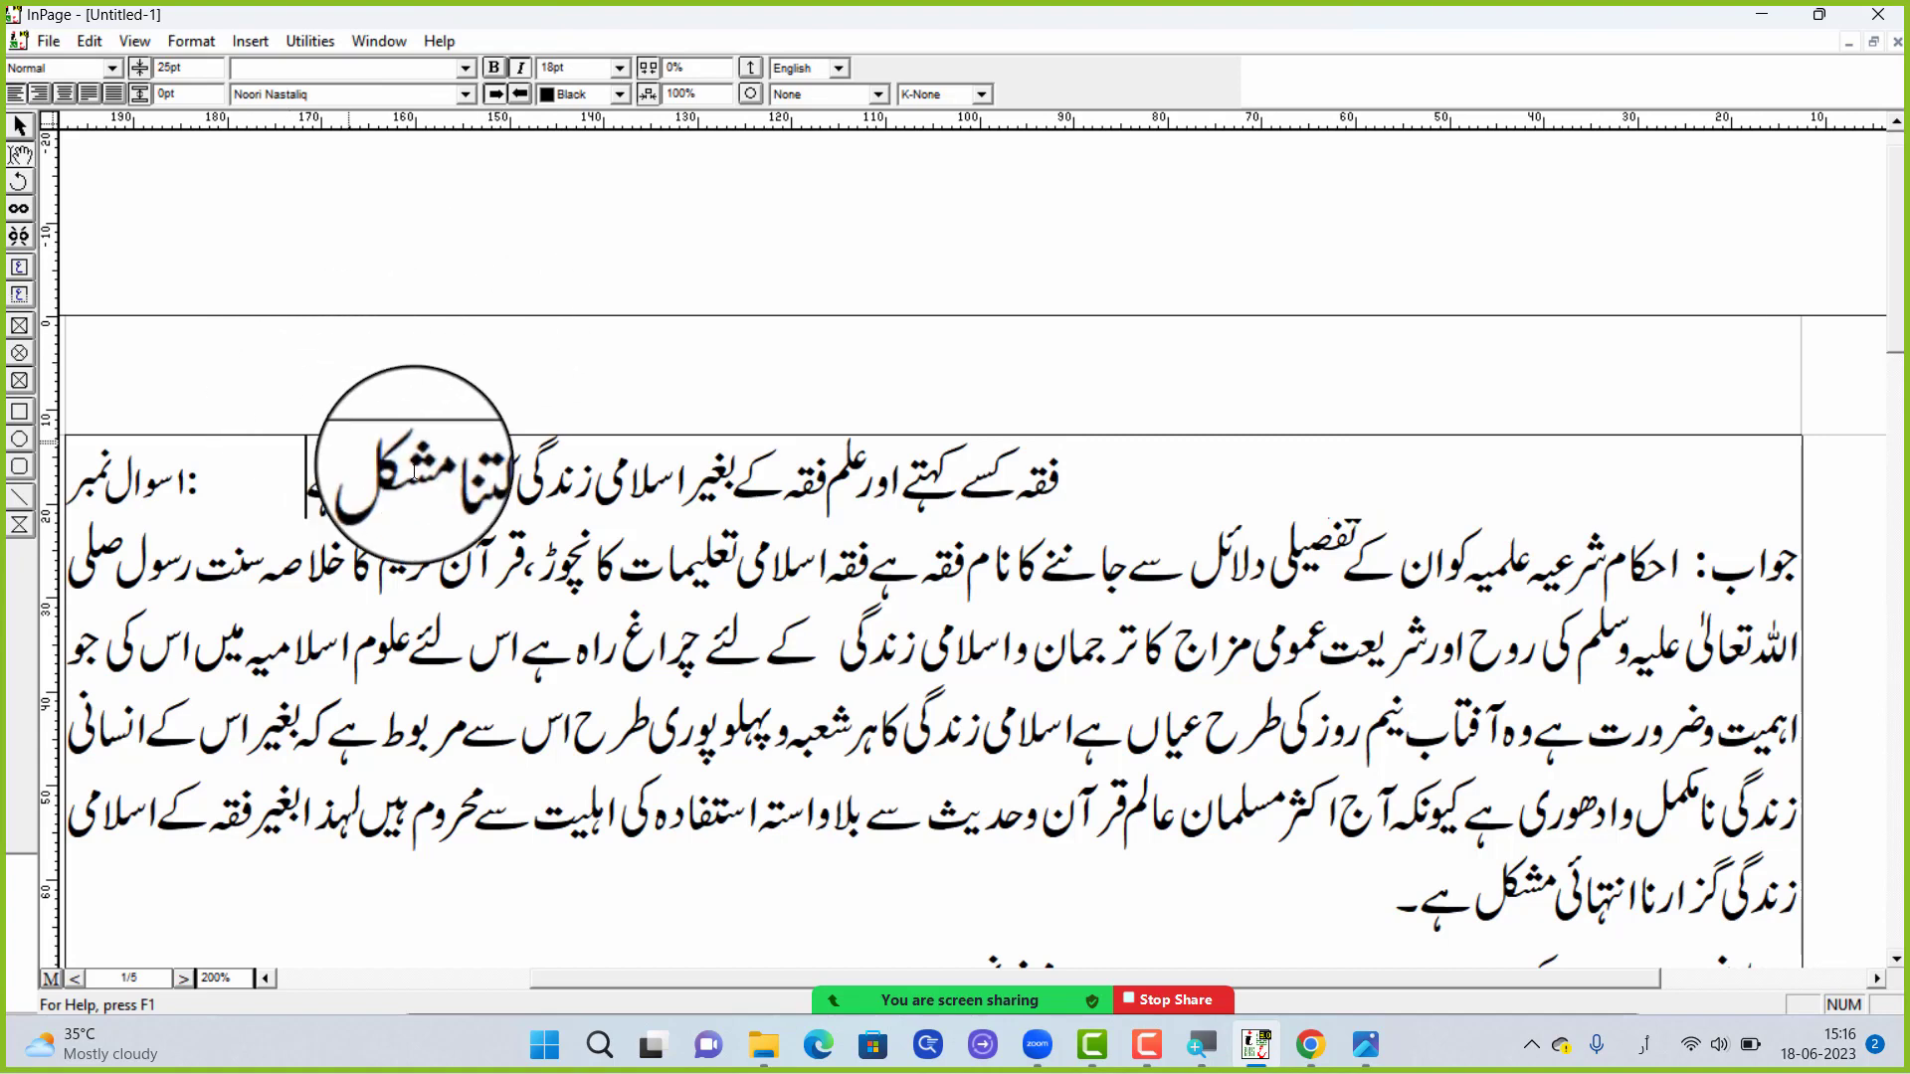
key("ctrl+z")
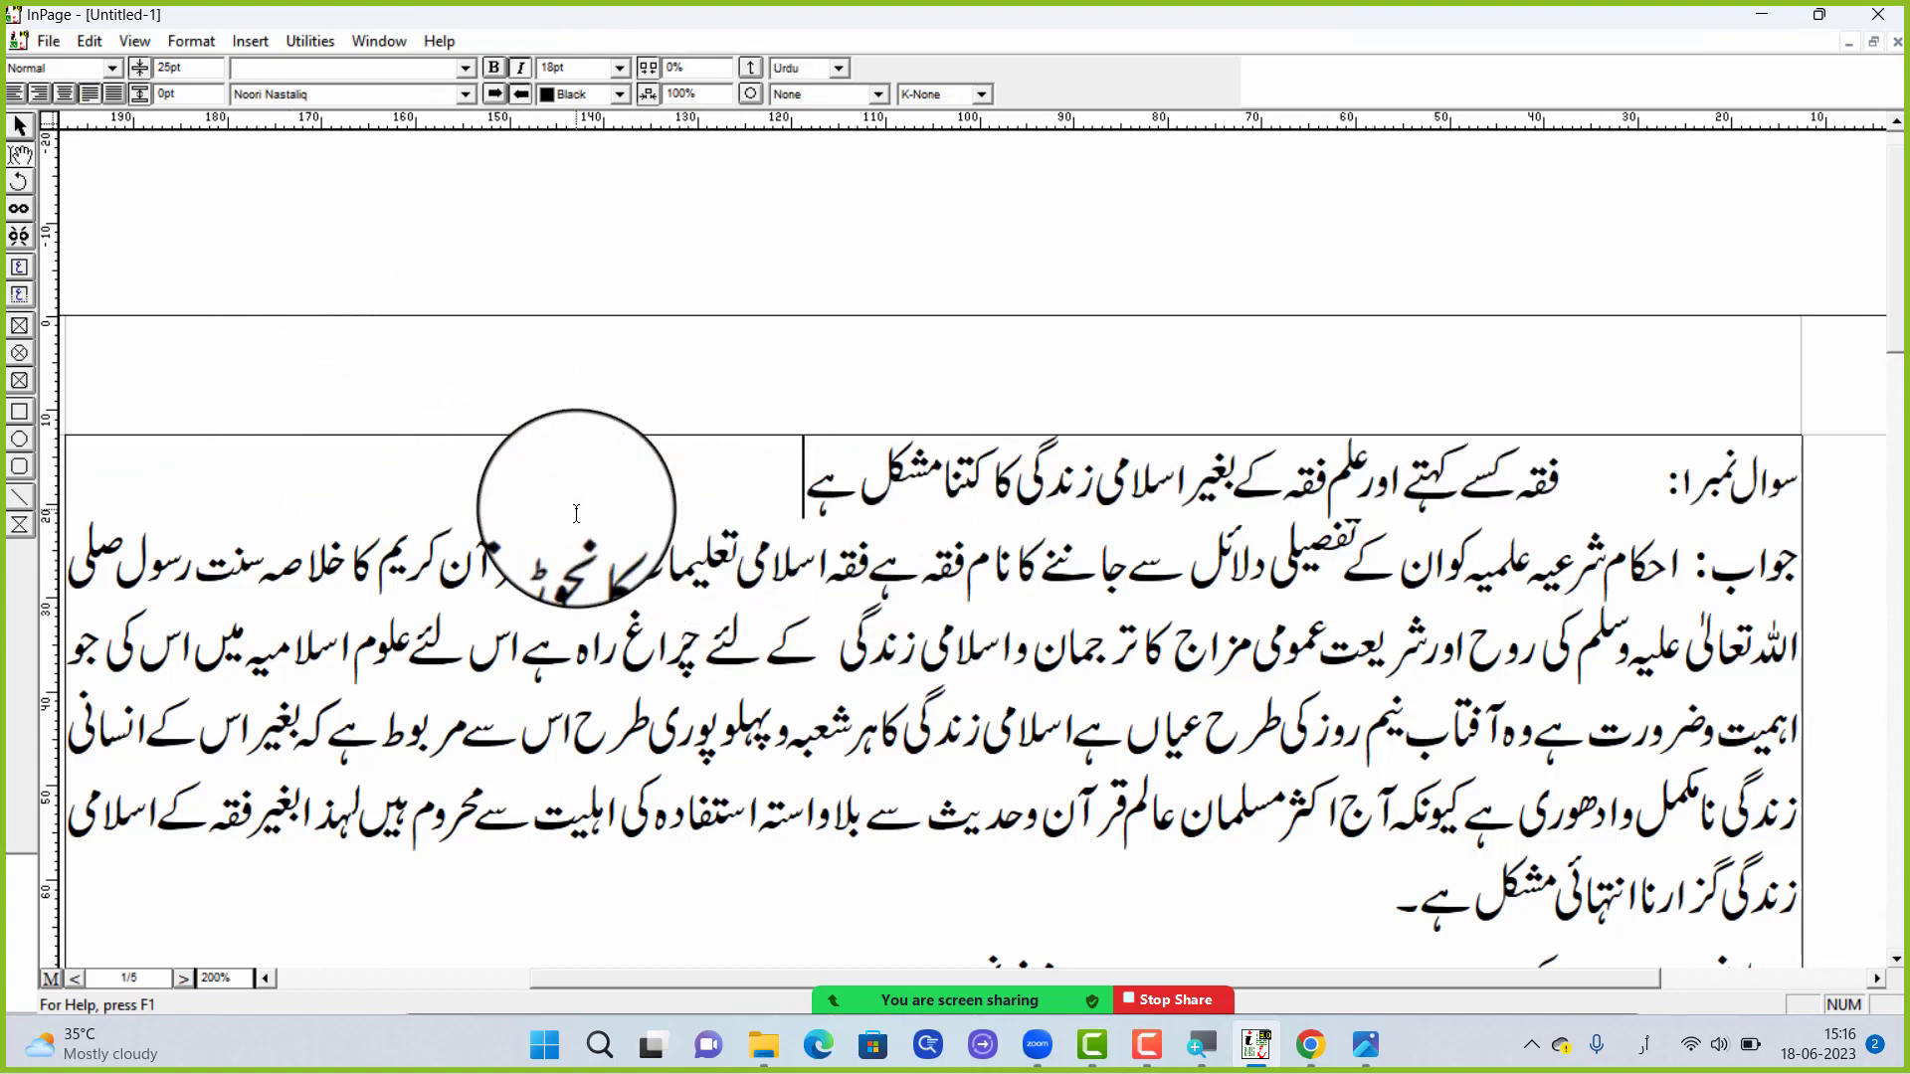
Insert an empty line between the first question and its answer
key("Return")
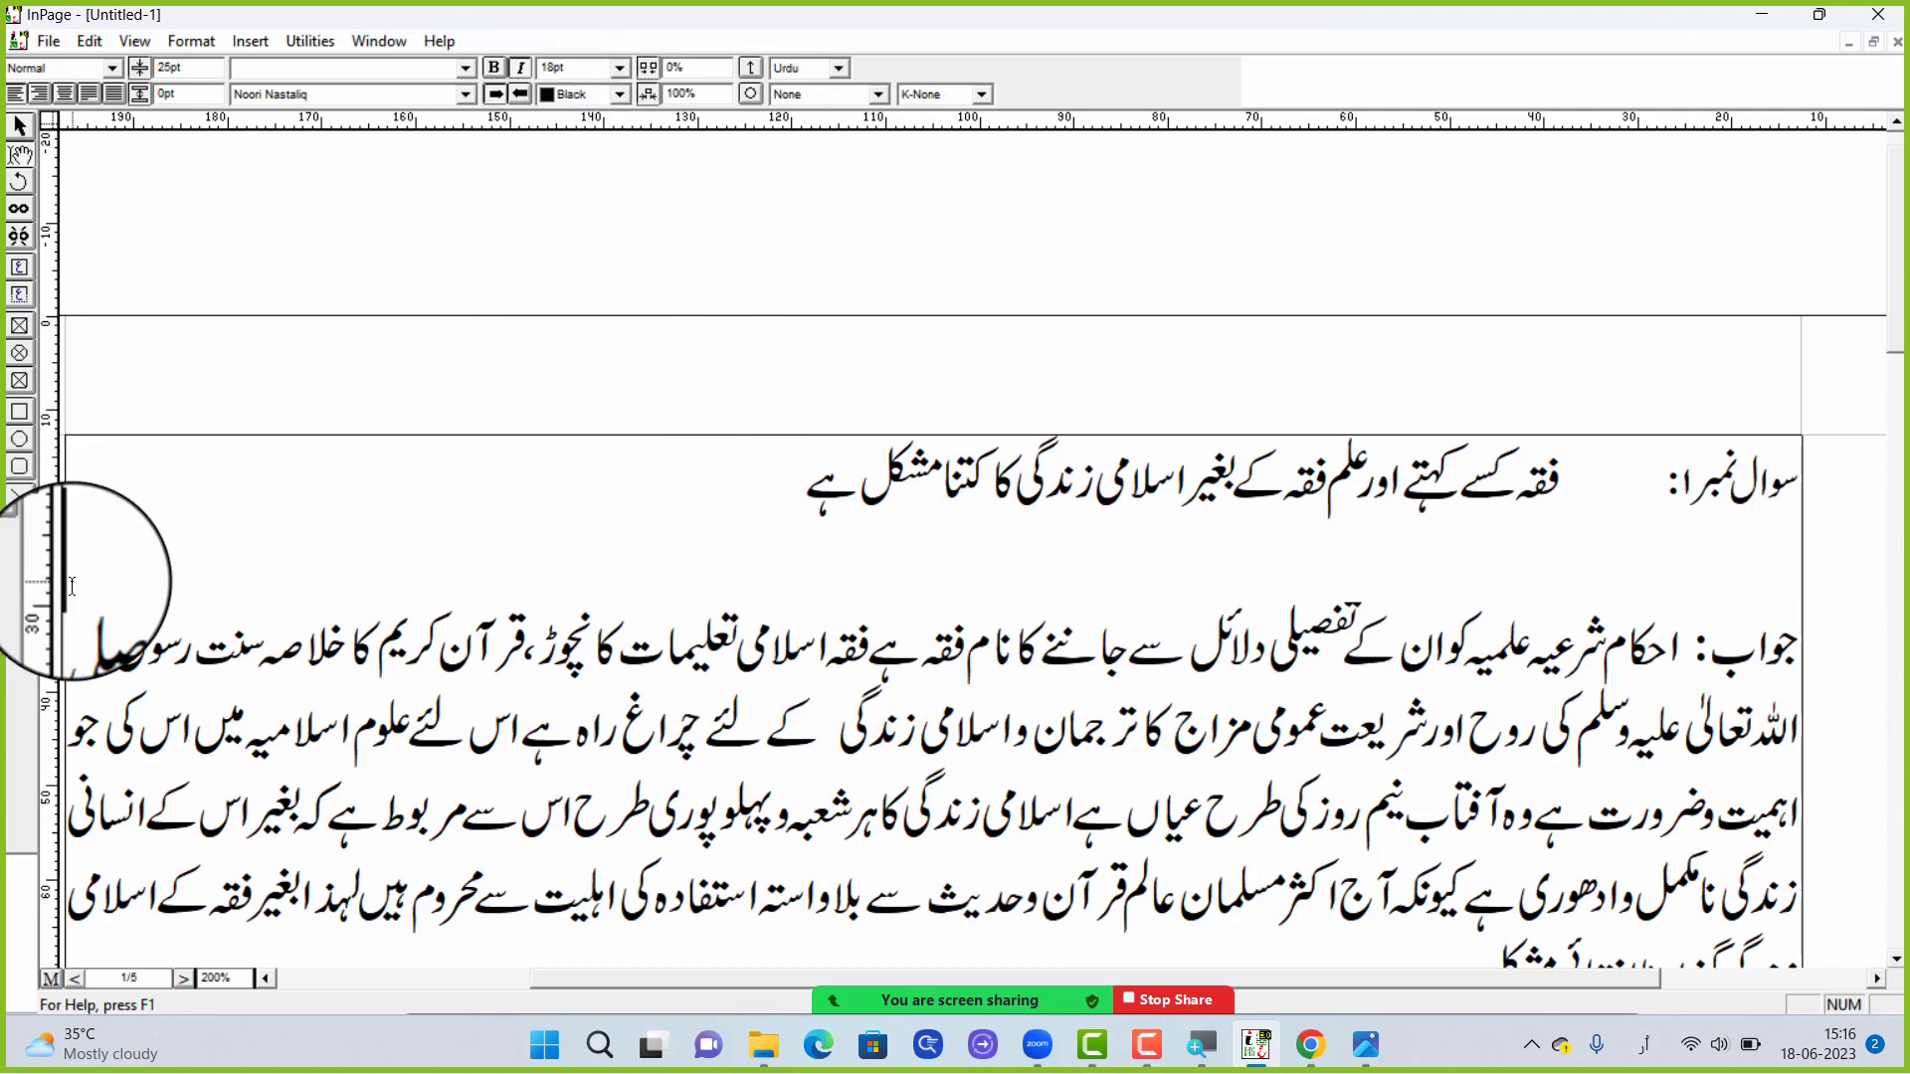
scroll(96, 589, "down", 3)
scroll(97, 589, "down", 2)
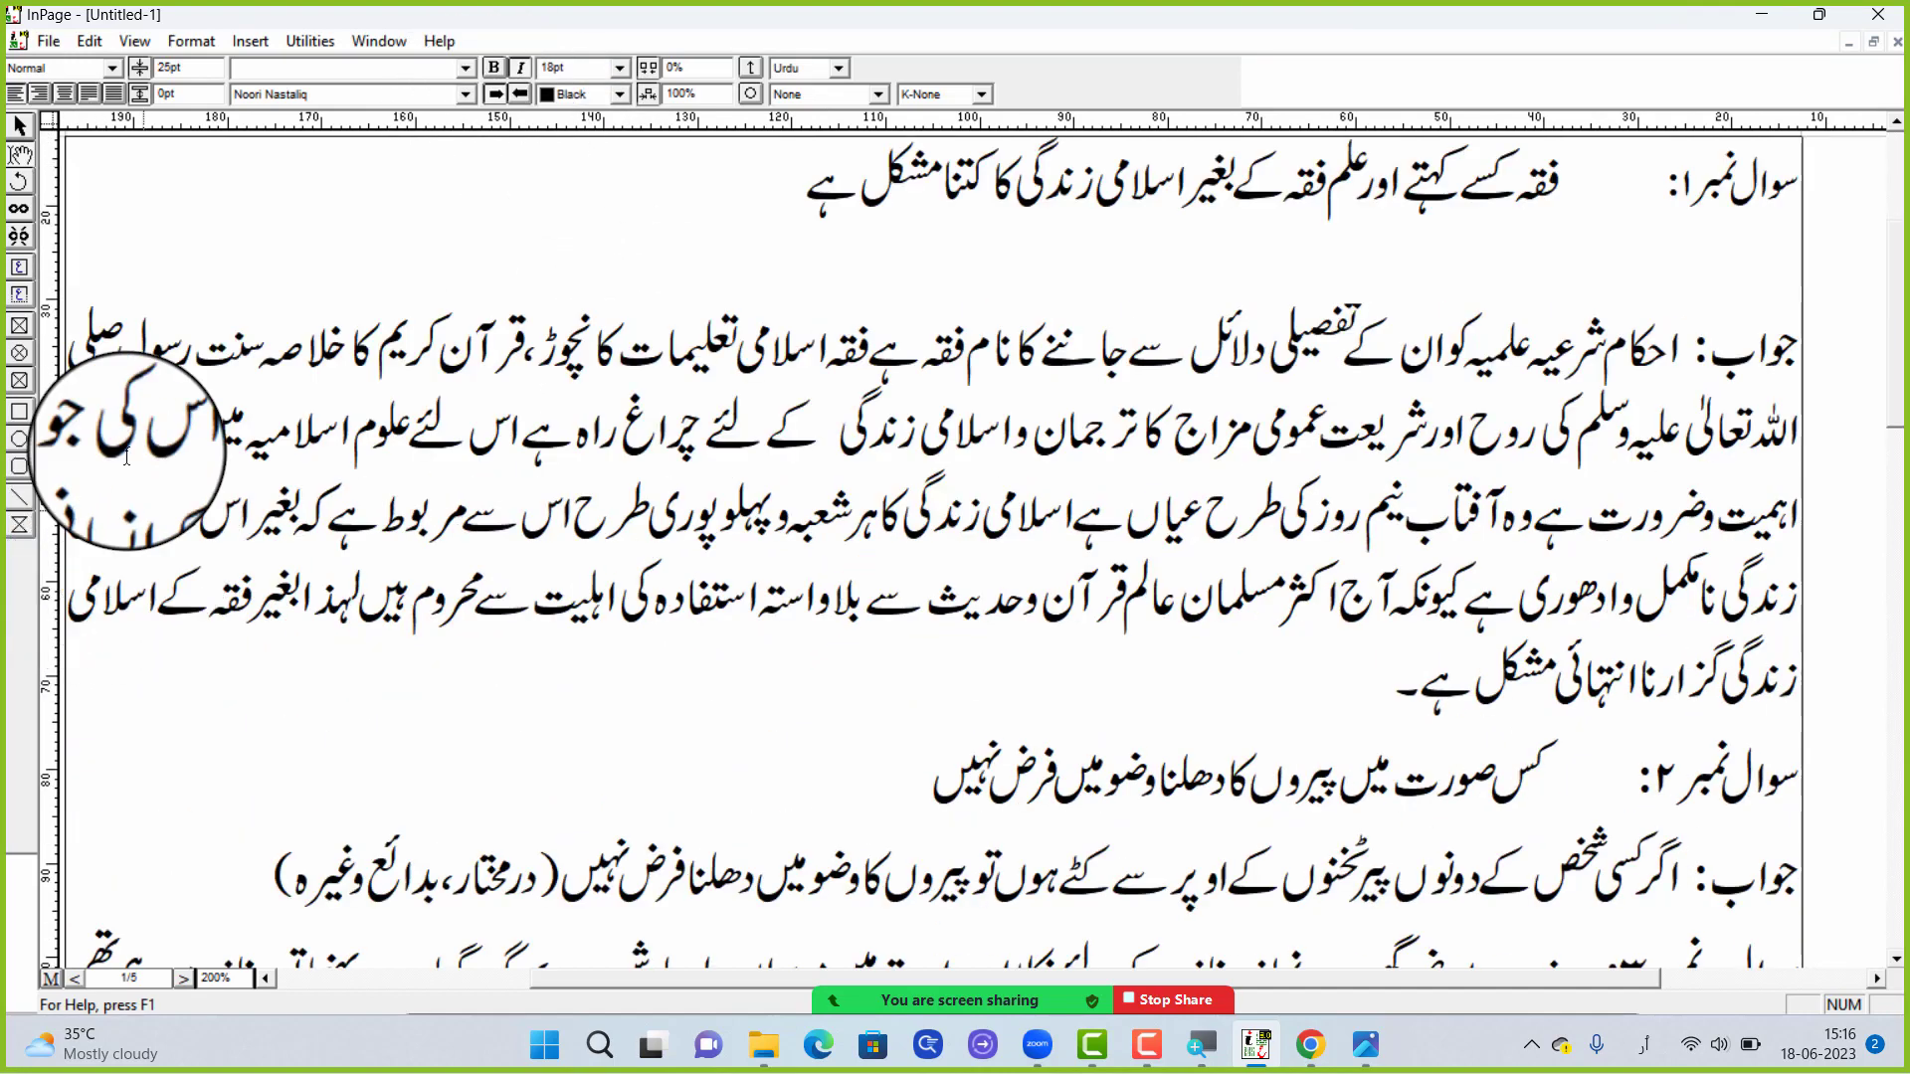
scroll(85, 362, "up", 4)
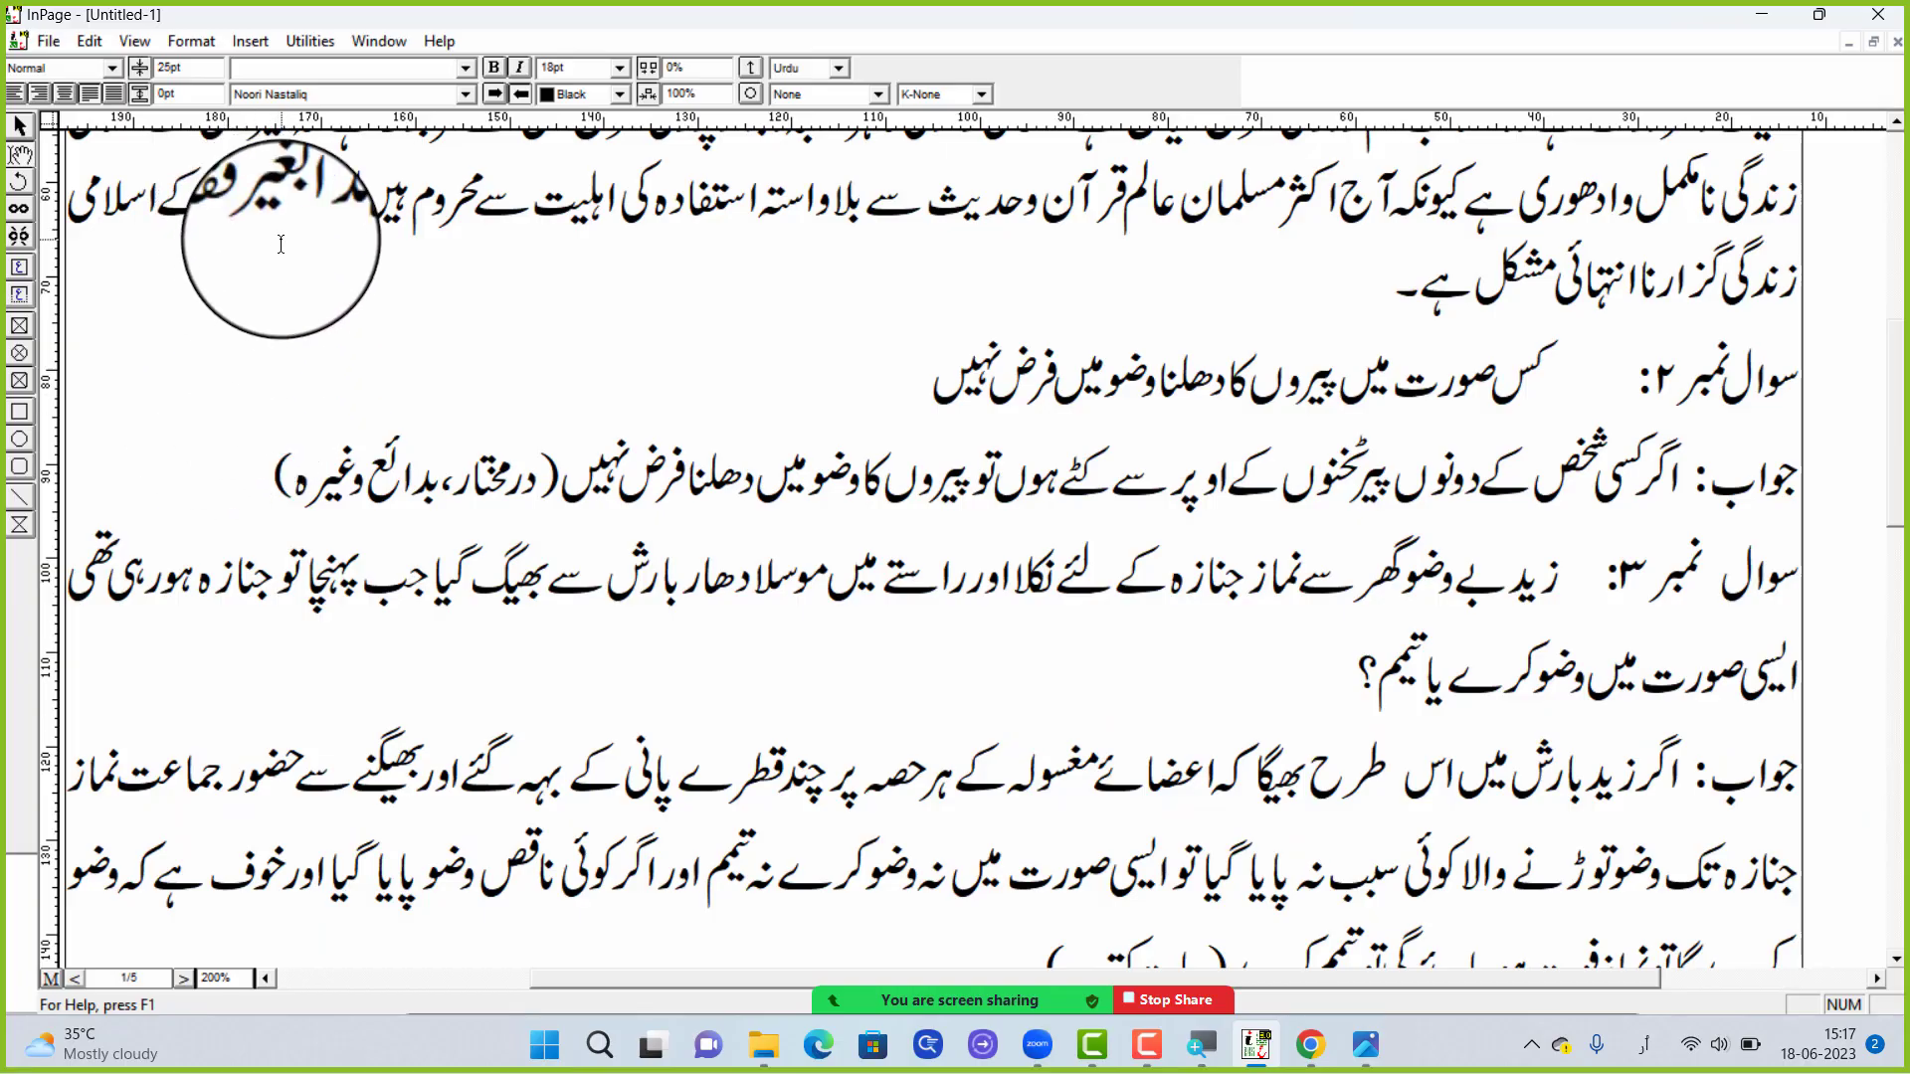
Insert a new line below the first answer and write مدرسہ at its left edge
key("ctrl+0")
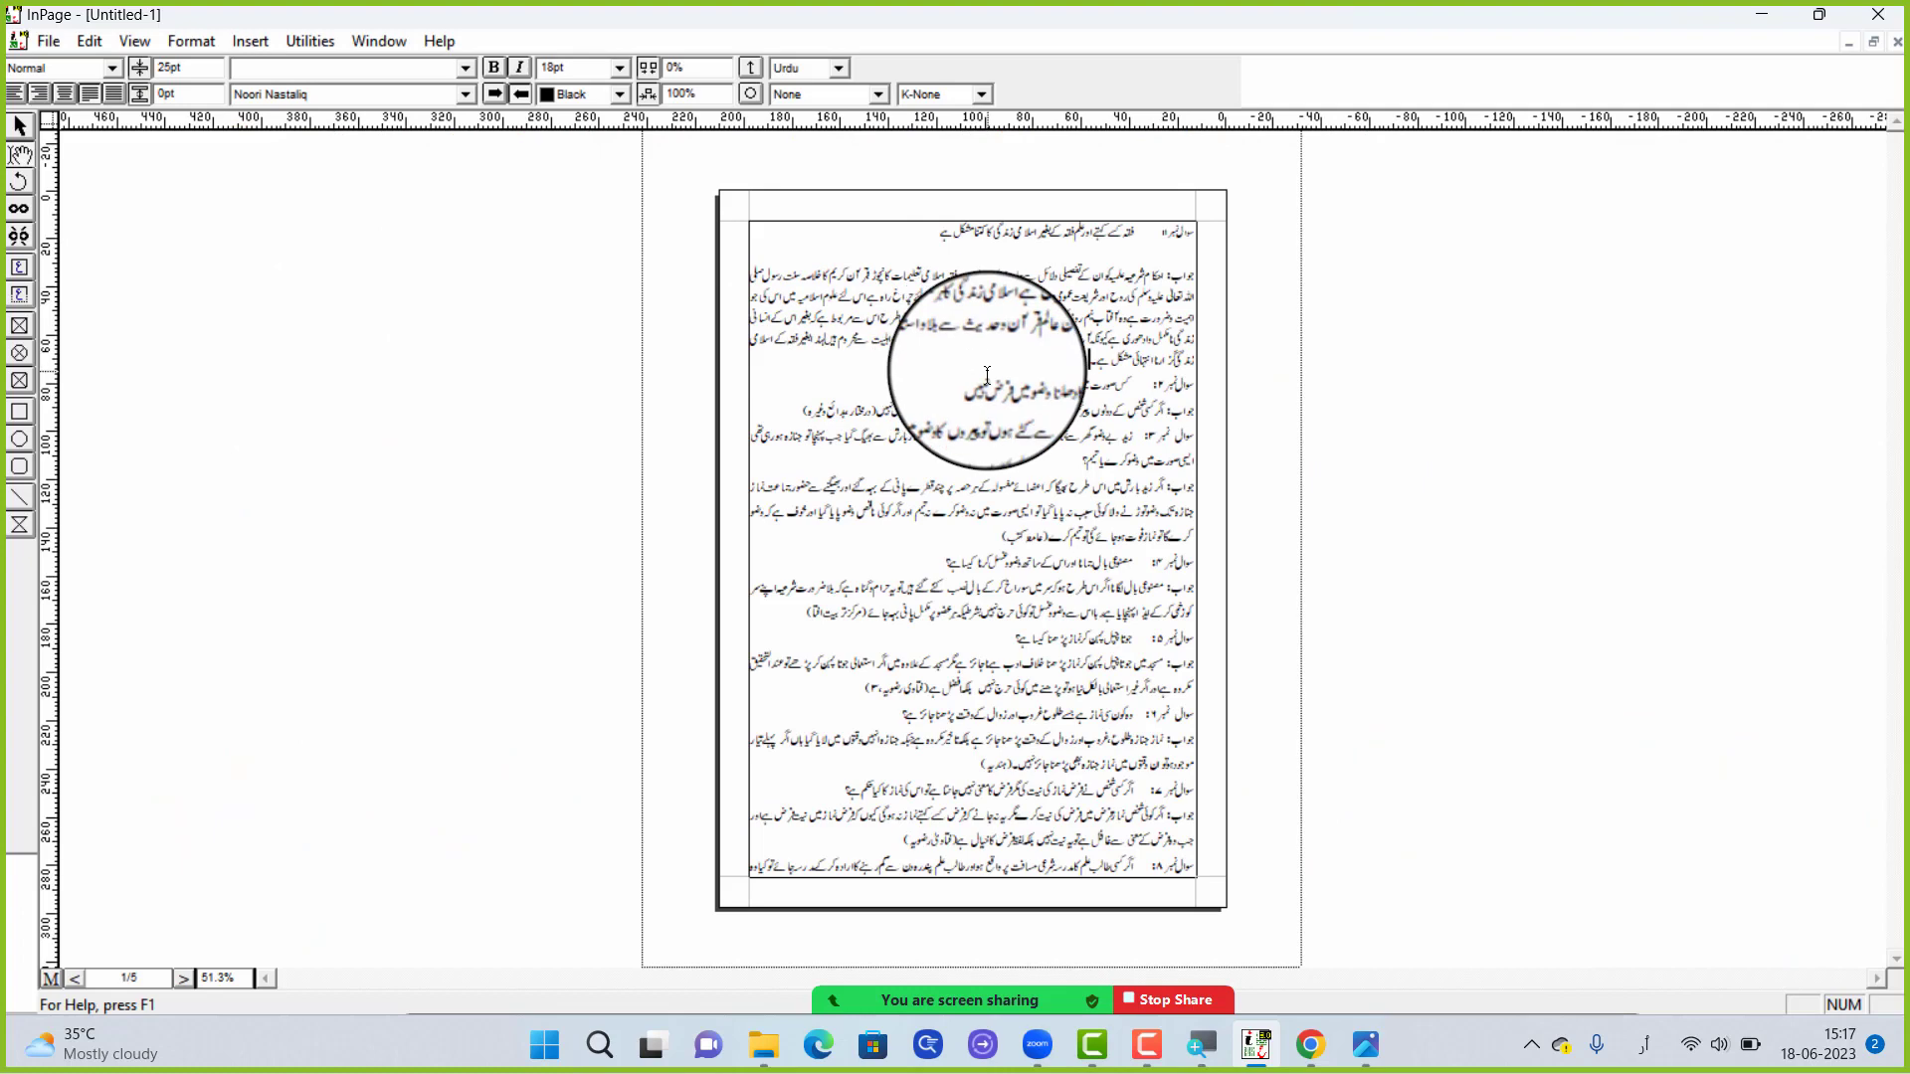
key("Return")
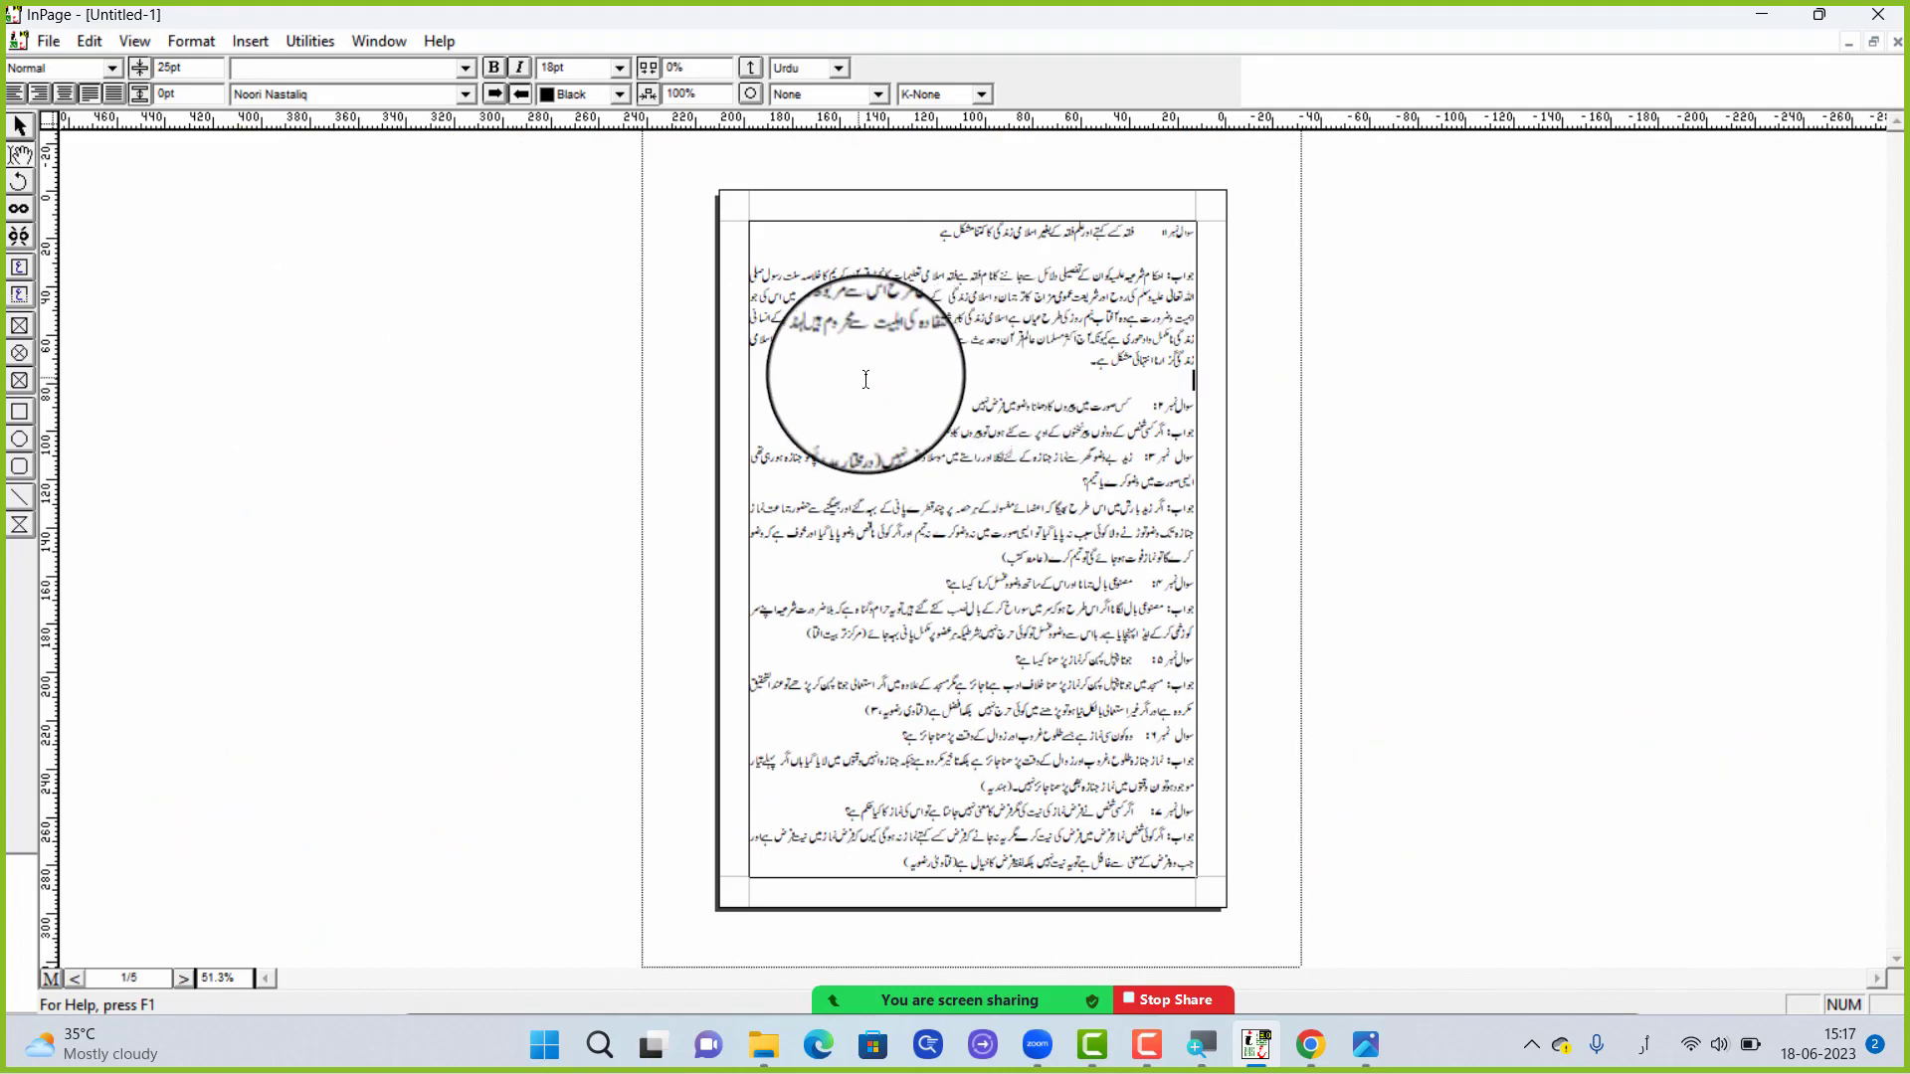
key("ctrl+2")
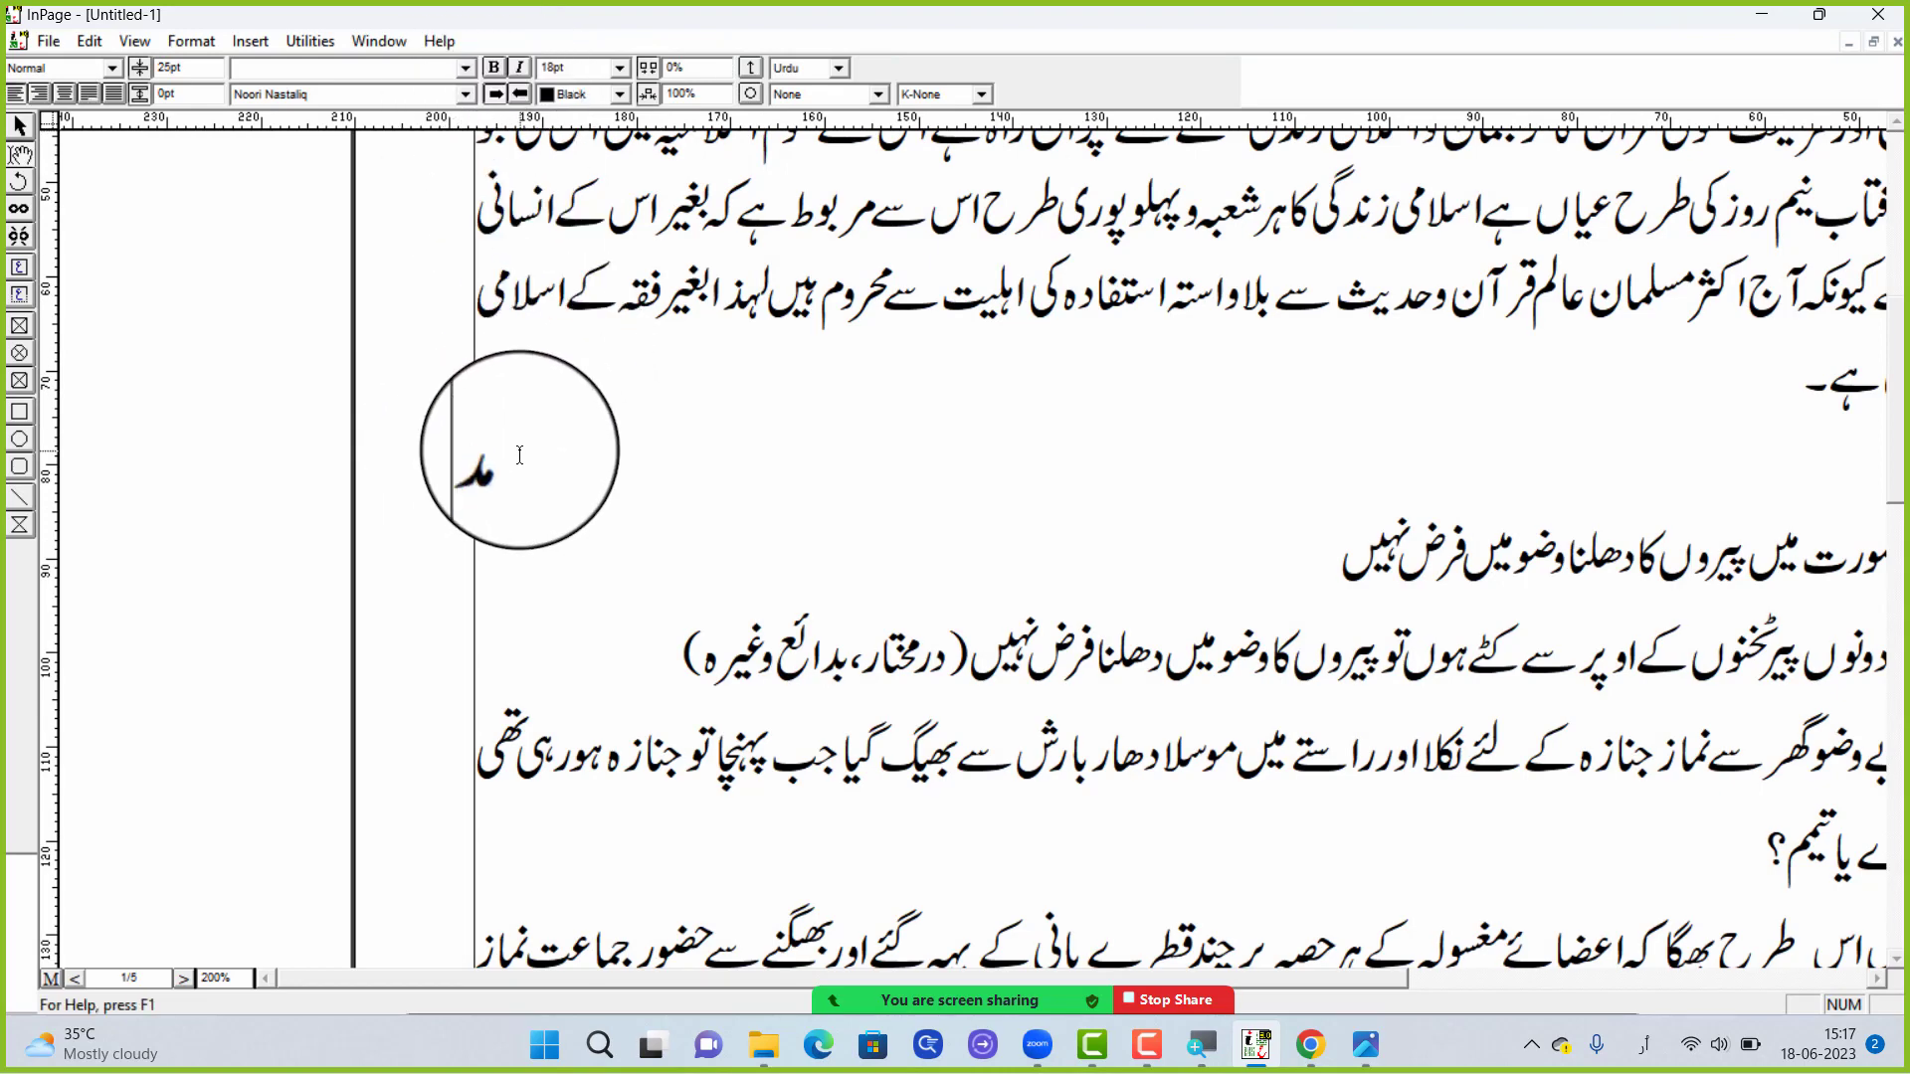
type("سہ")
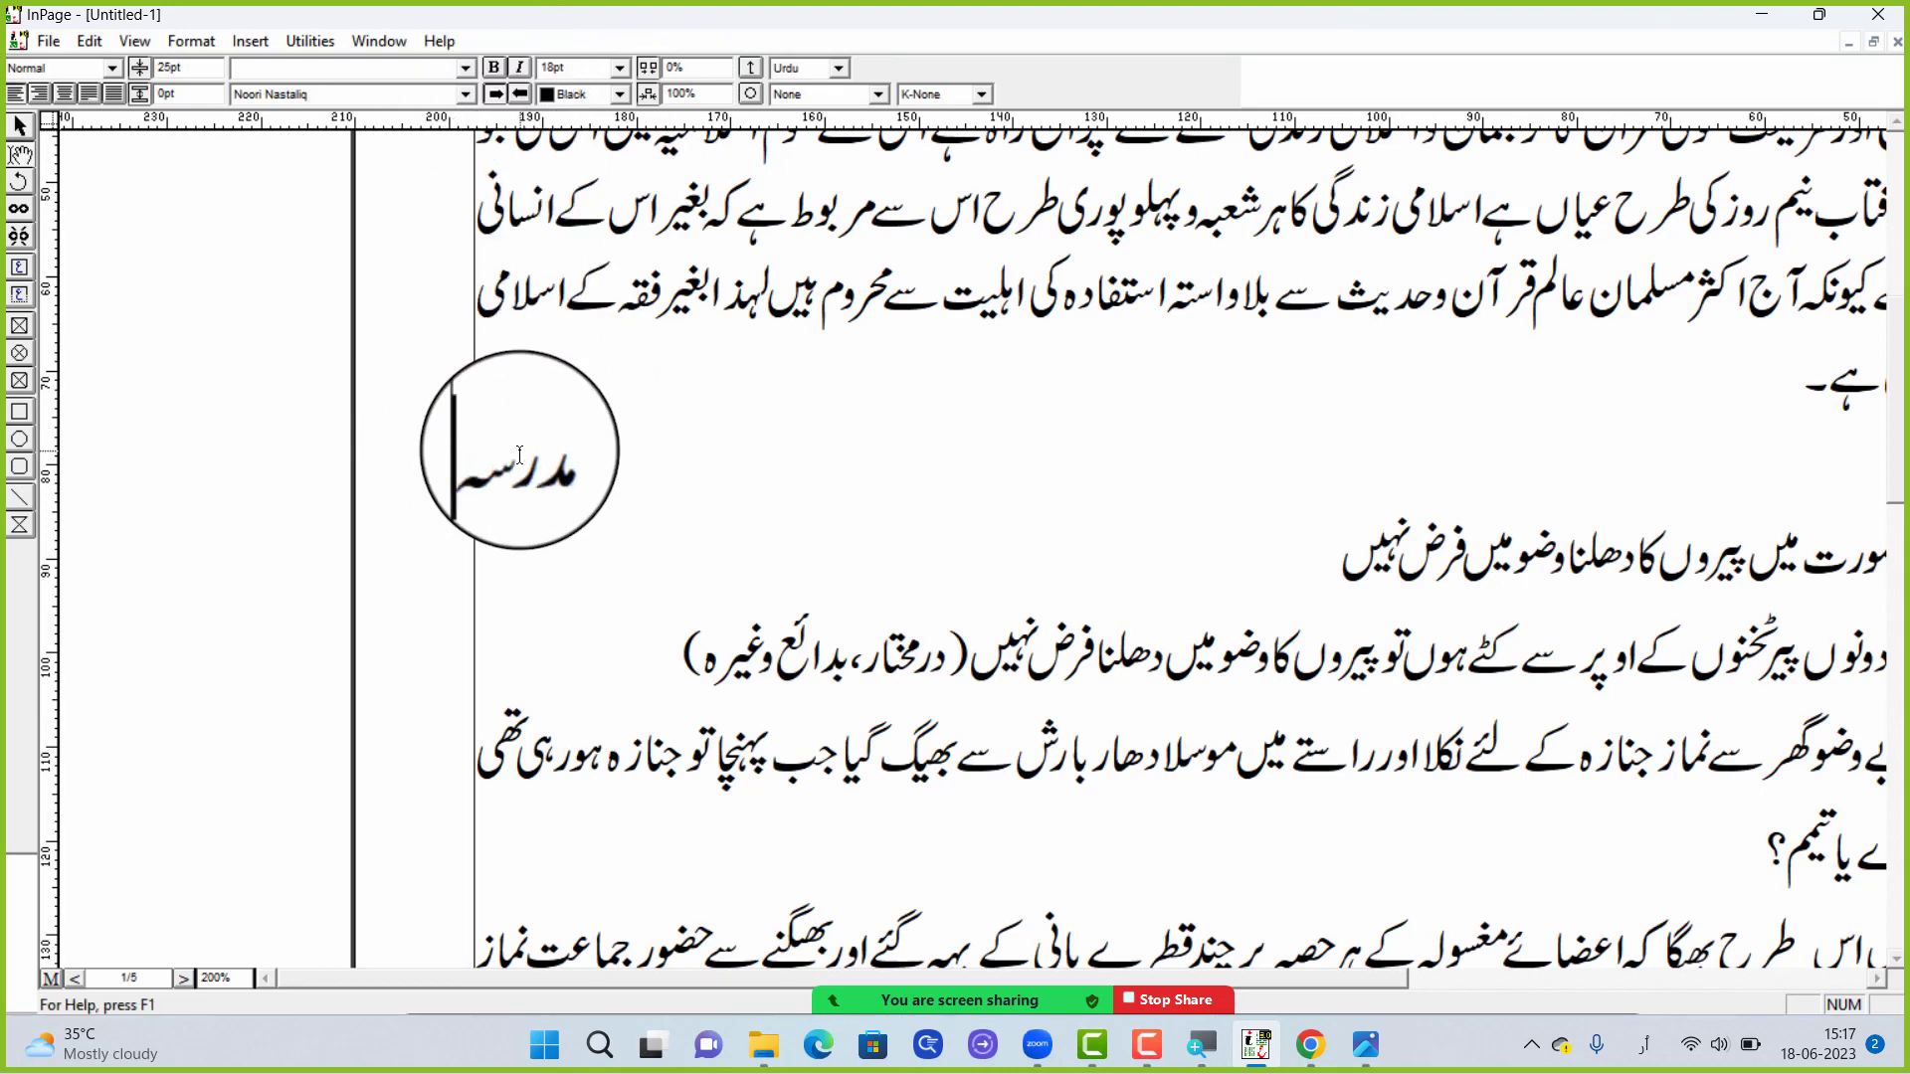
type(" دارالعلوم")
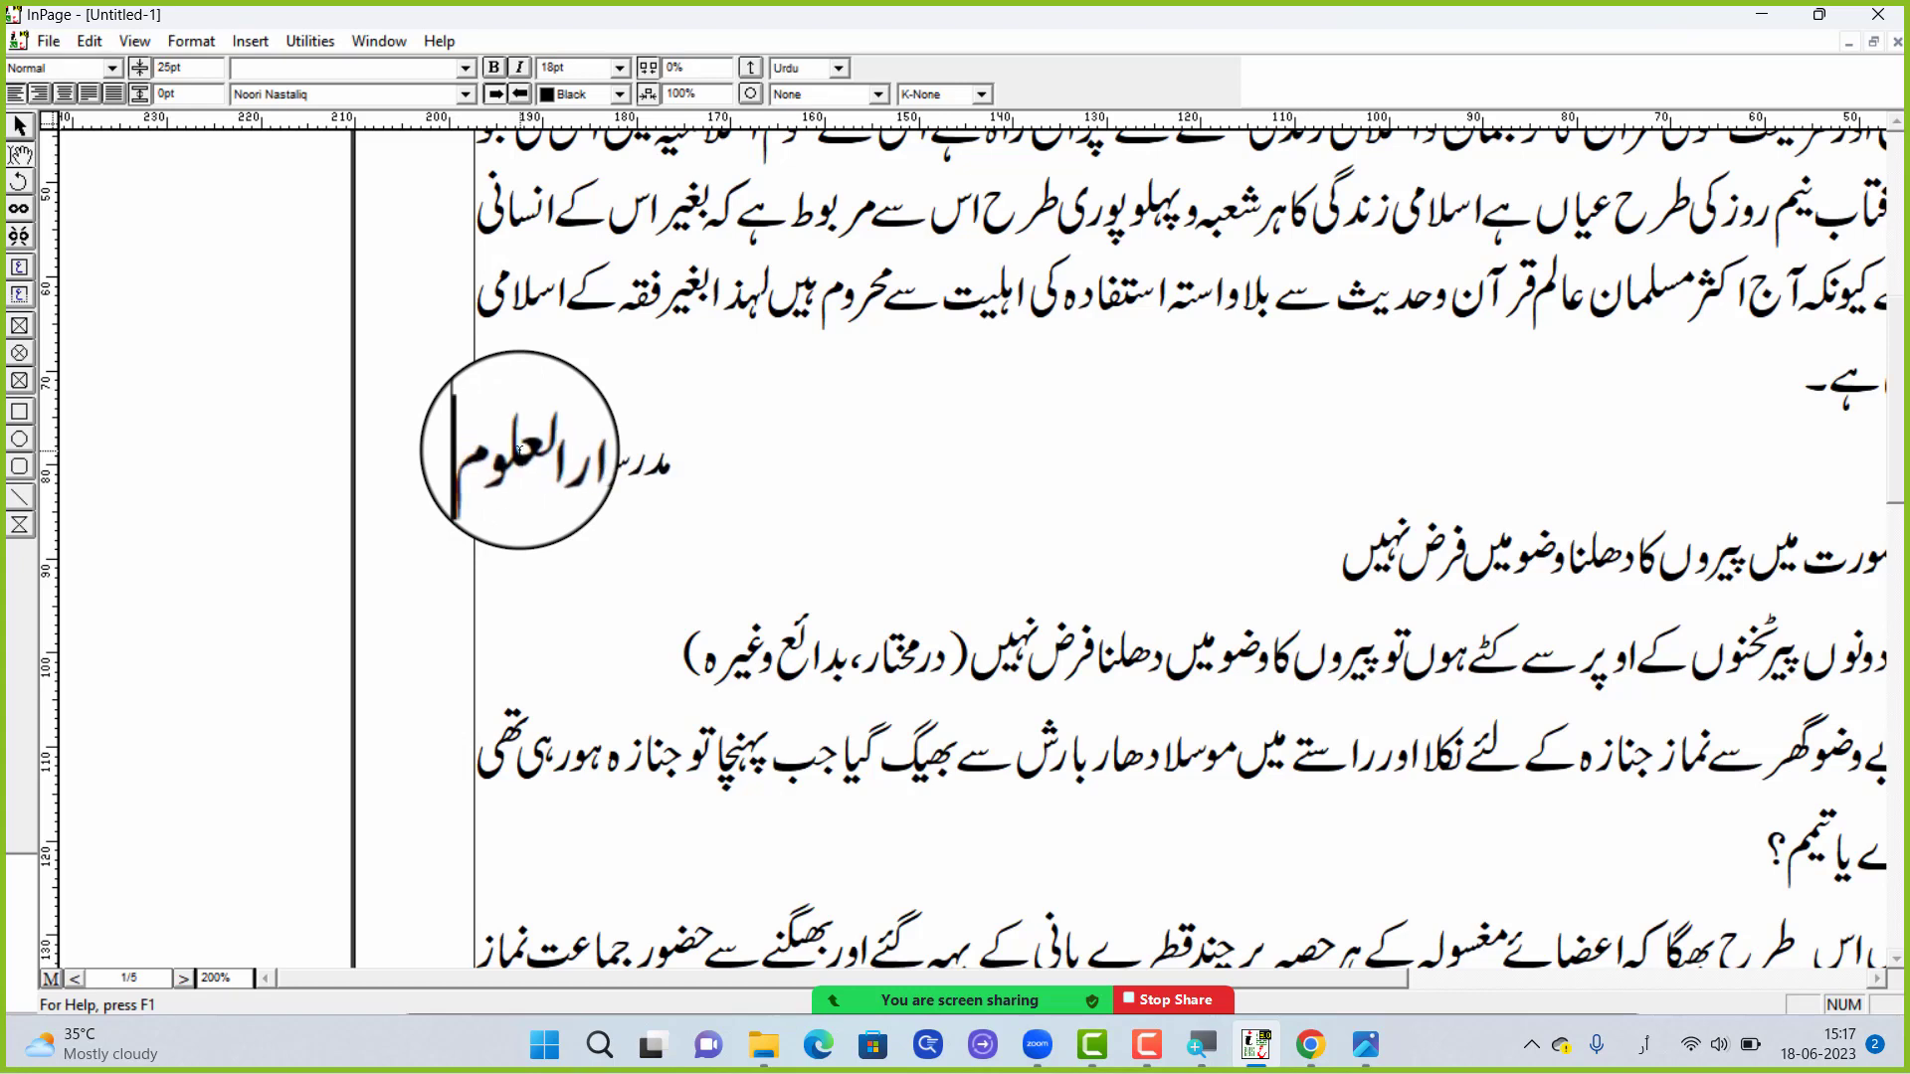
type(" فیض الب")
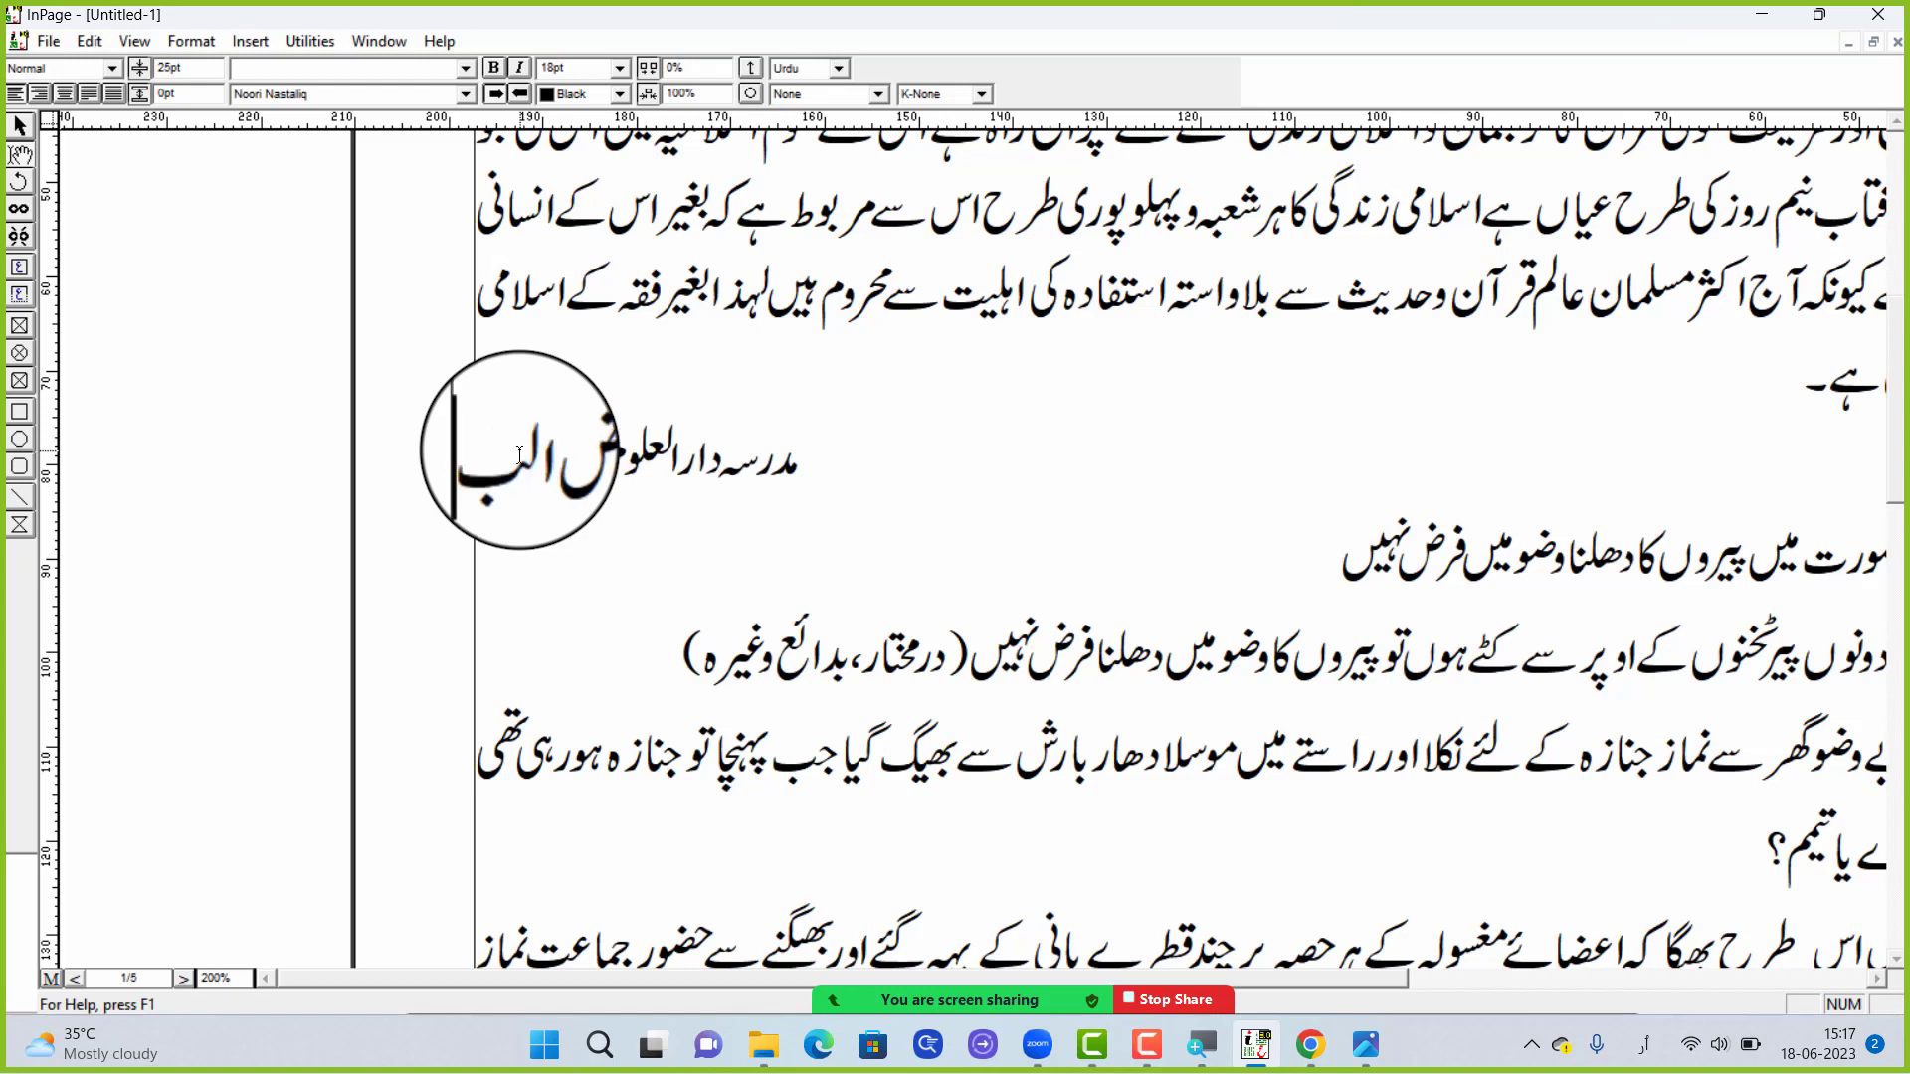
type("ری لونی")
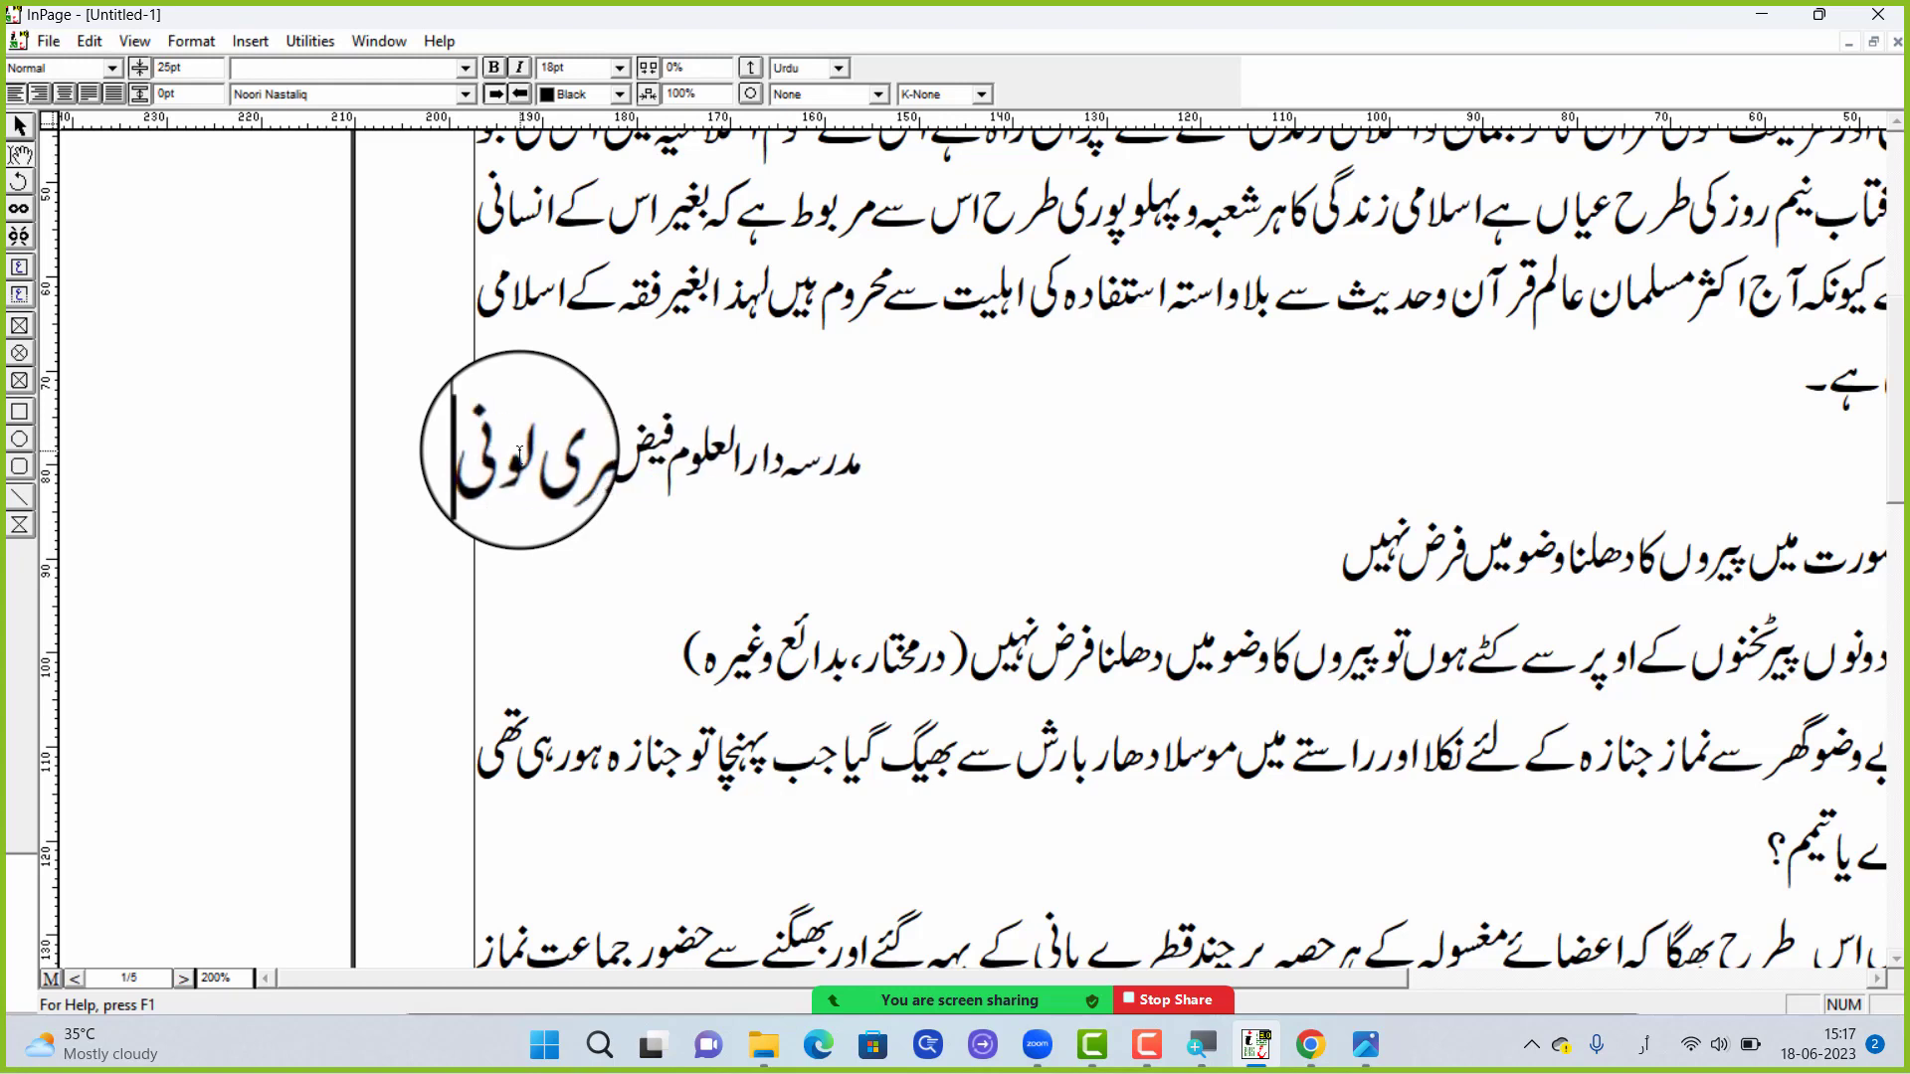
type(" شریف ک")
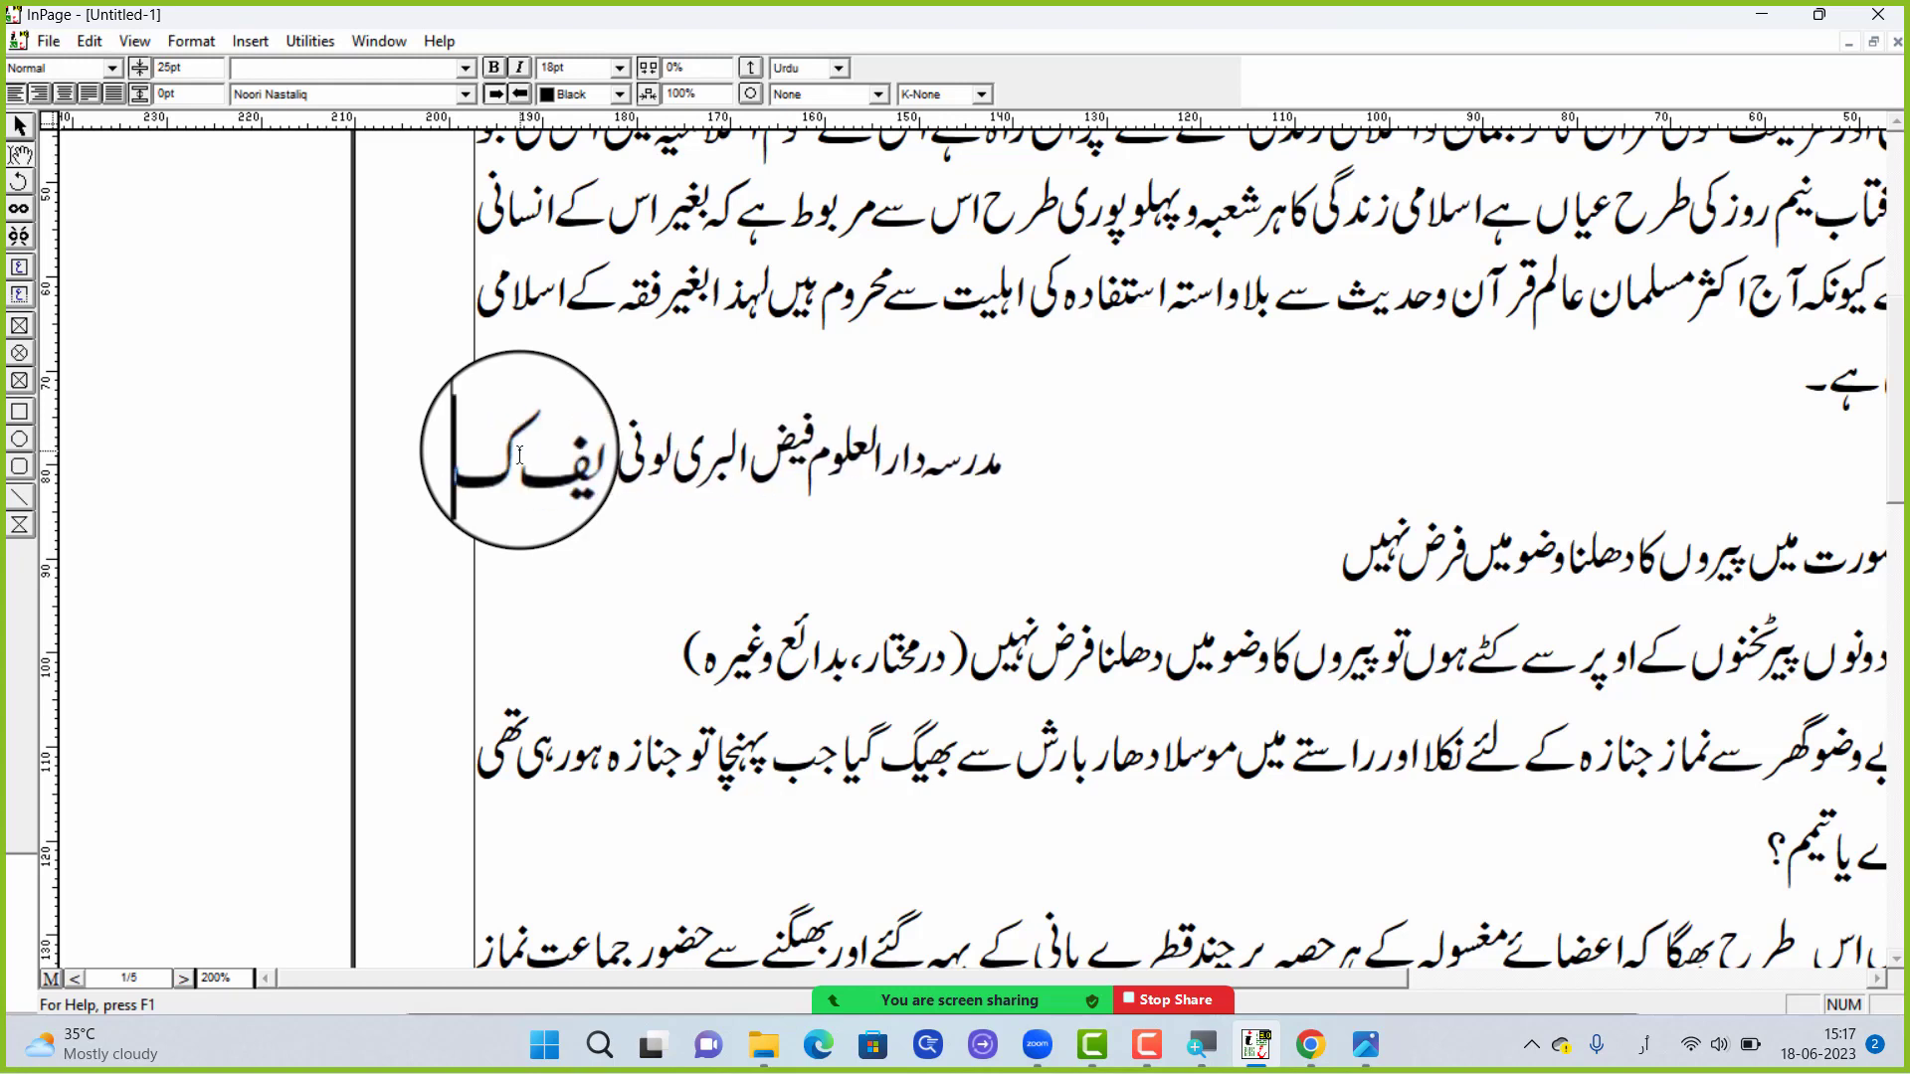
type("چھ")
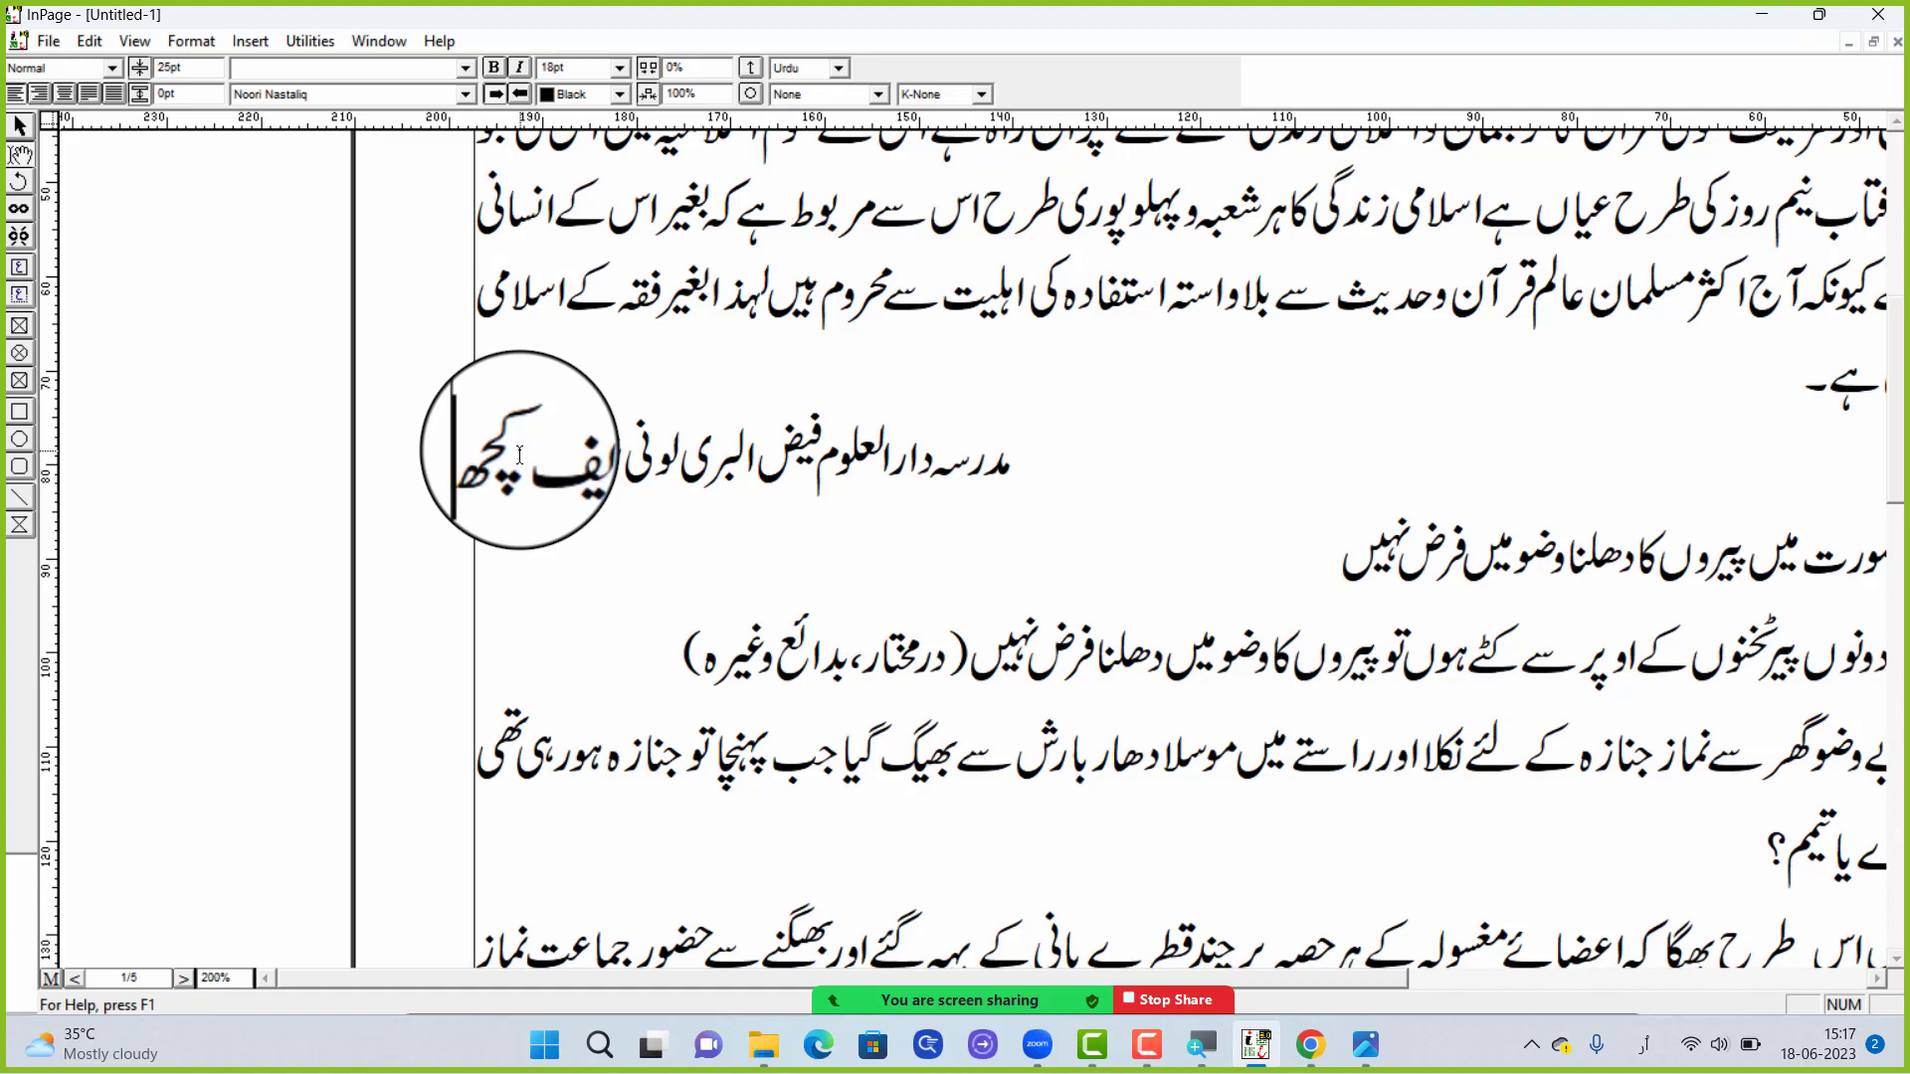
type(" مندرا")
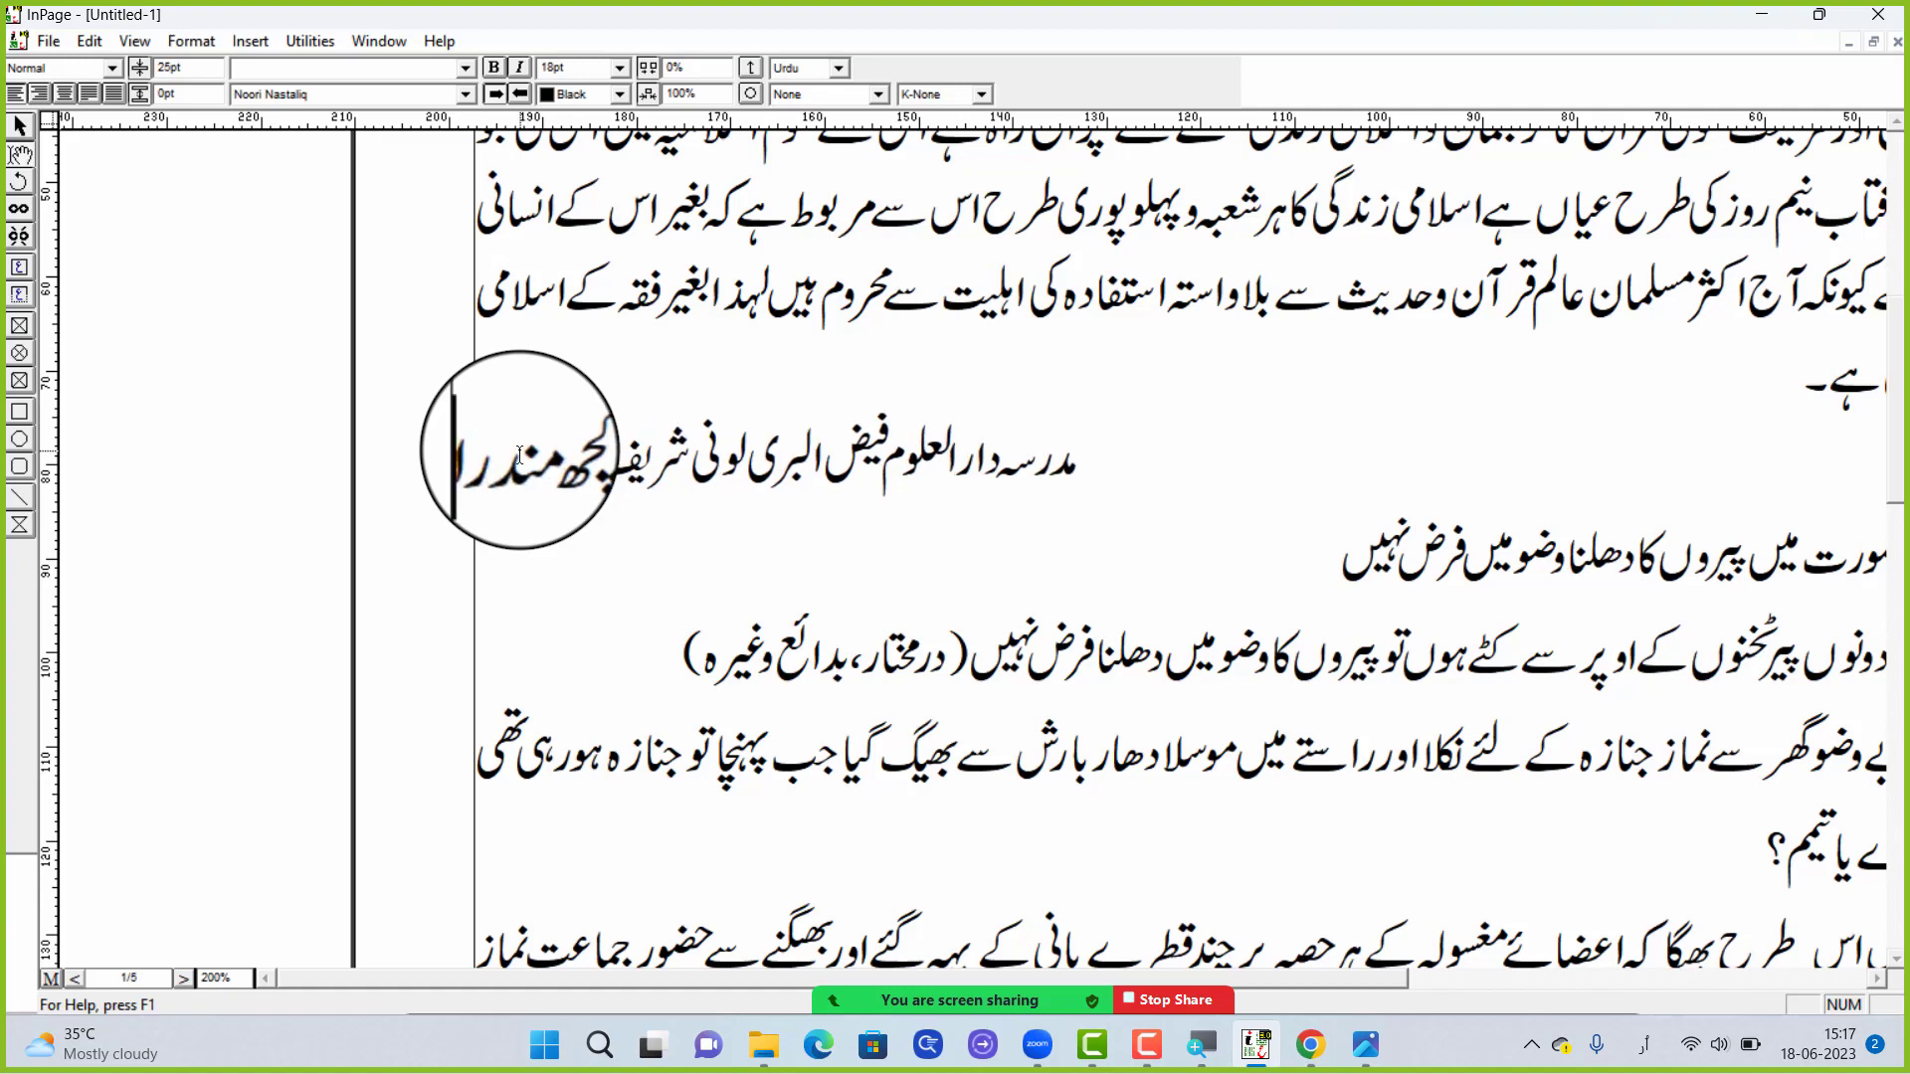
type(" گجرات")
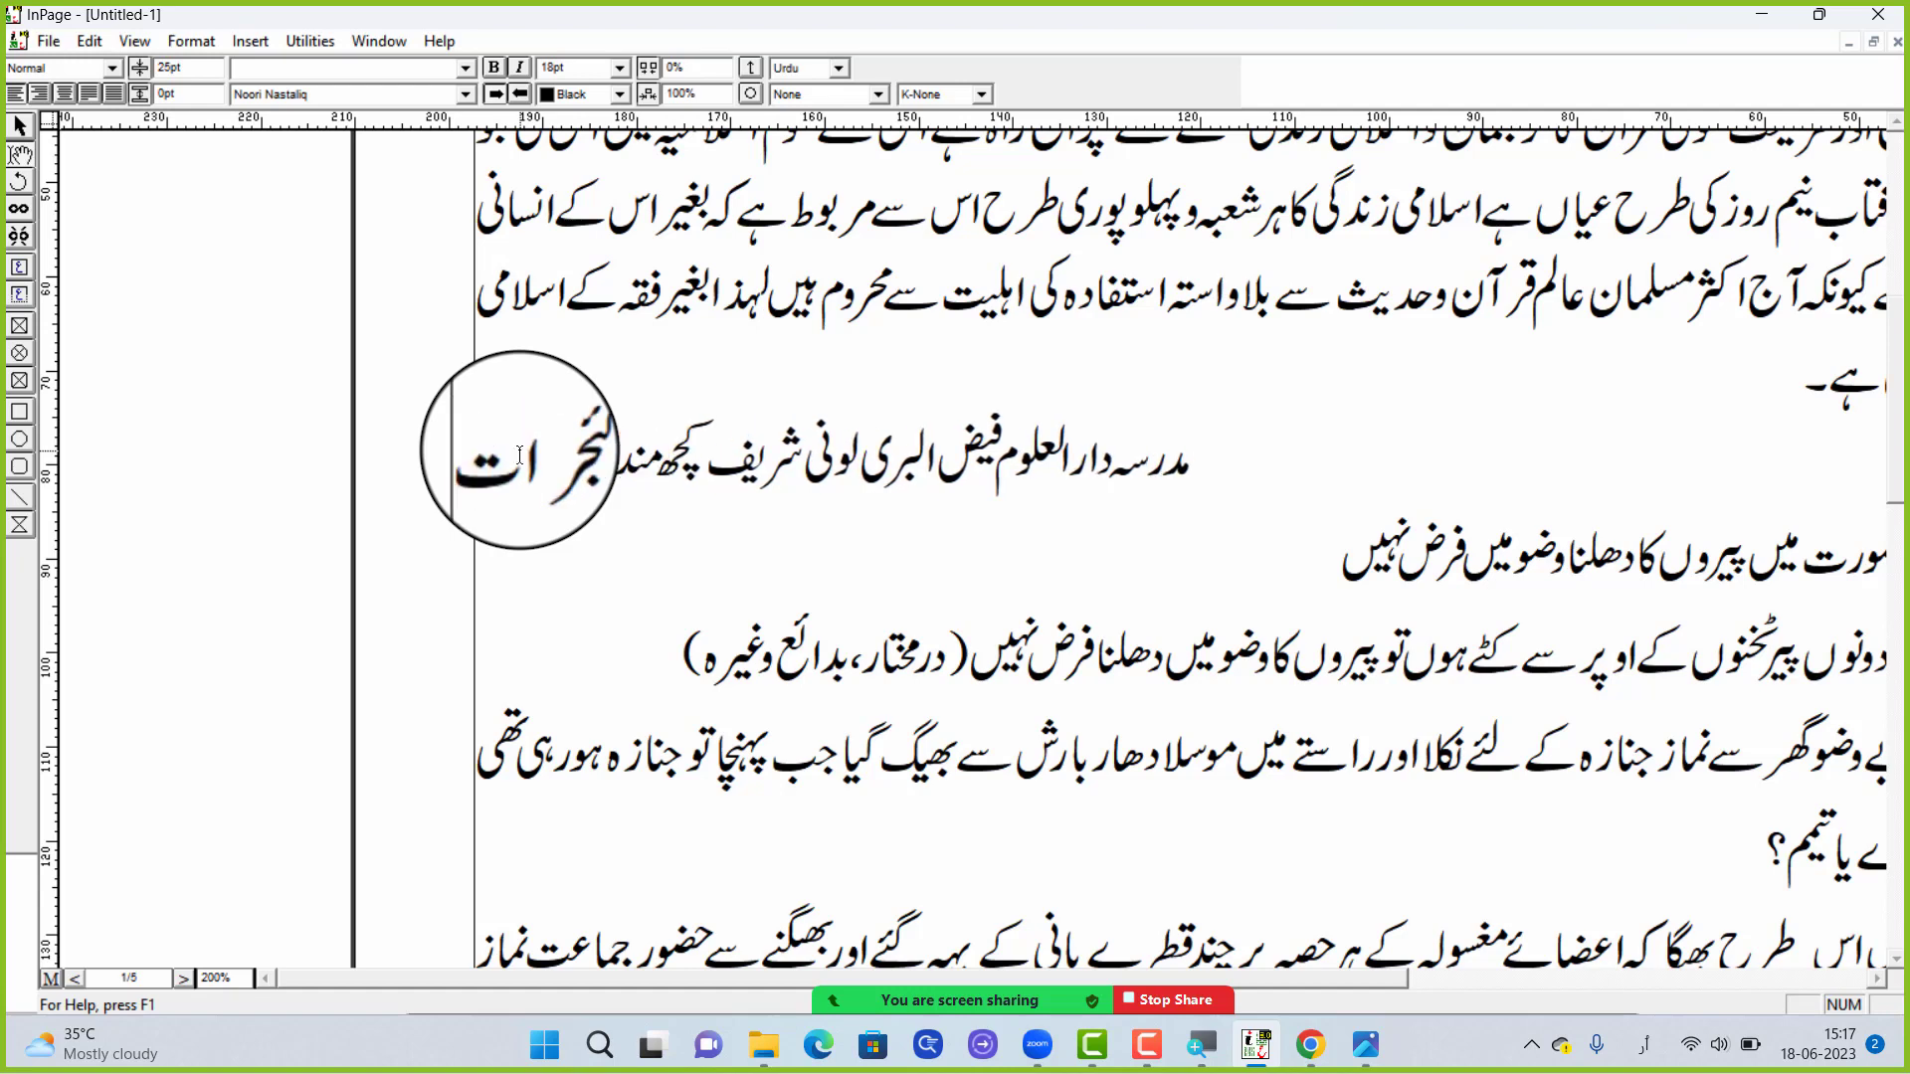
Complete the line that starts with مدرسہ with the words دارالعلوم فیض البری لونی شریف کچھ مندرا گجرات
key("BackSpace")
key("BackSpace")
key("BackSpace")
key("BackSpace")
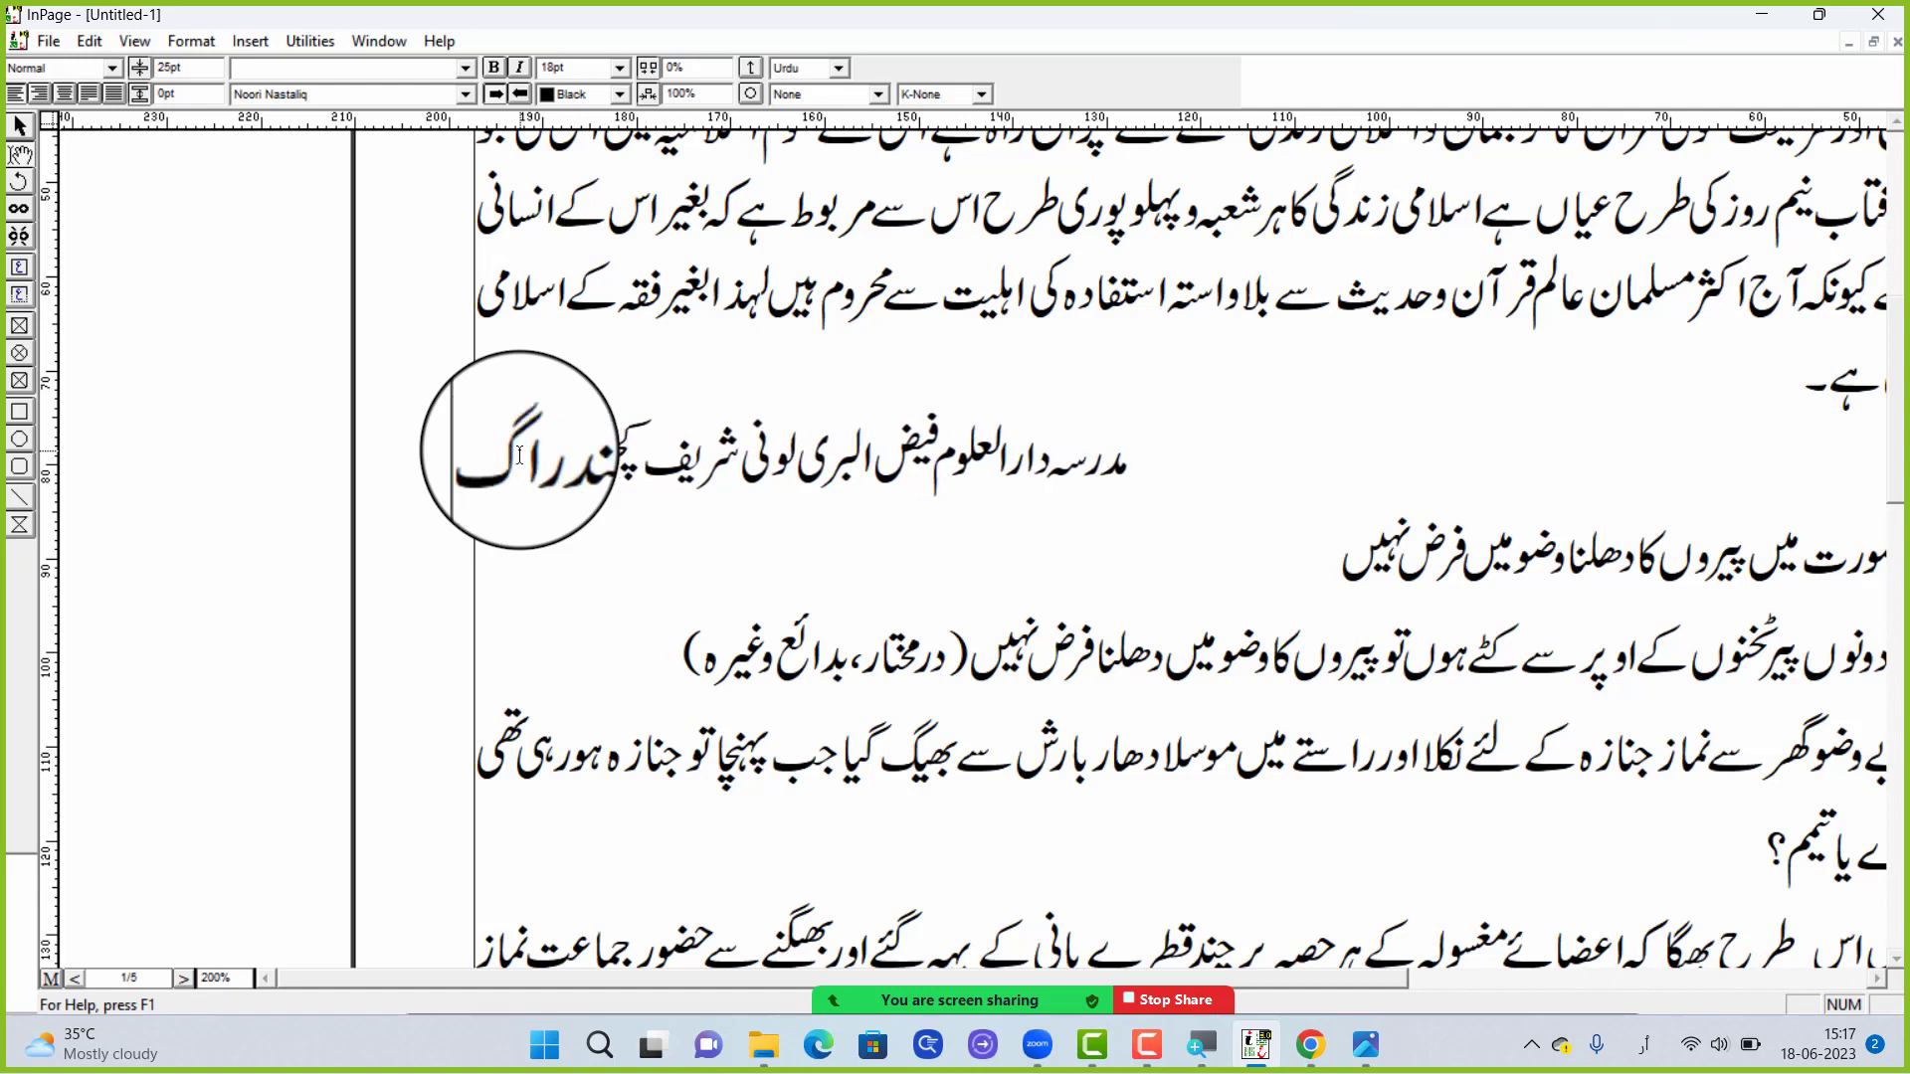
type("جرات")
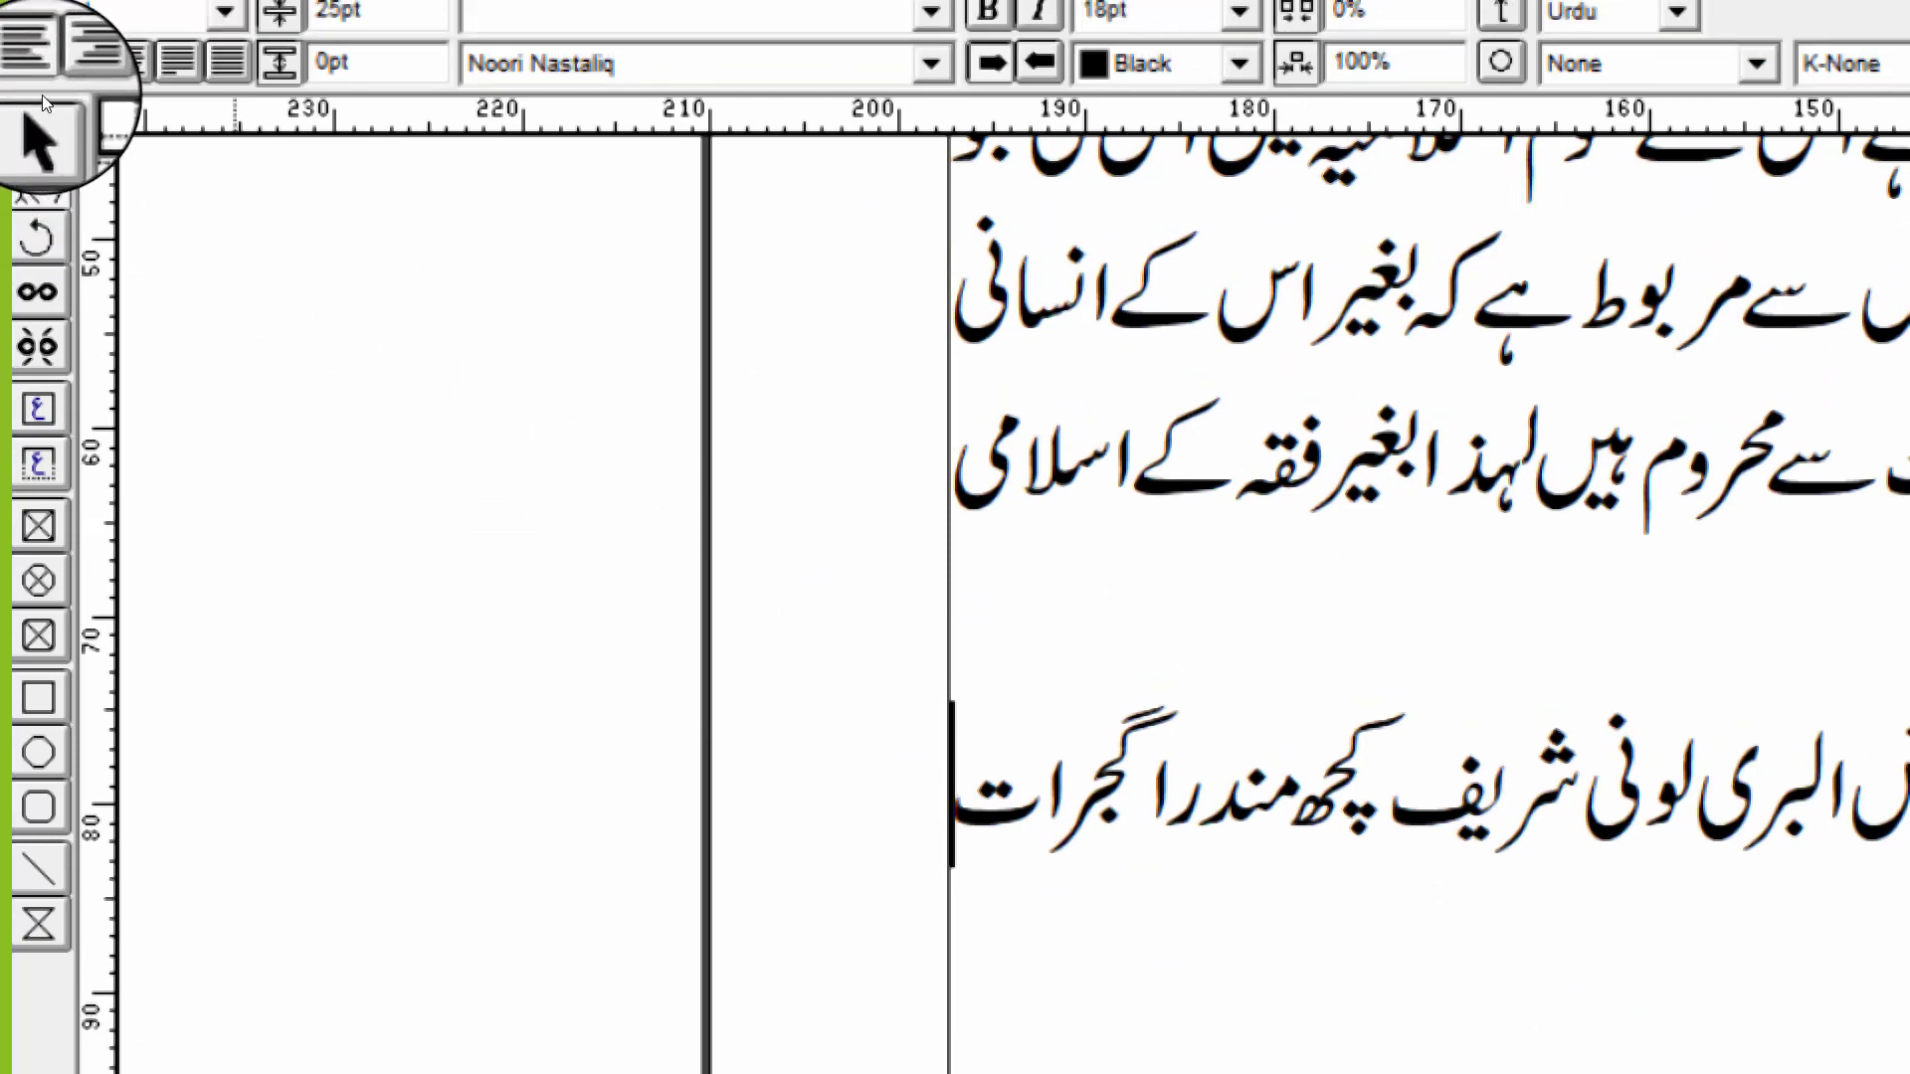
Right-align the madrasa line and extend it with میں ایک بہت ہی اچھا علاقہ ہے جہاں سیکڑوں کی تعداد میں لوگ رہتے ہیں
left_click(79, 63)
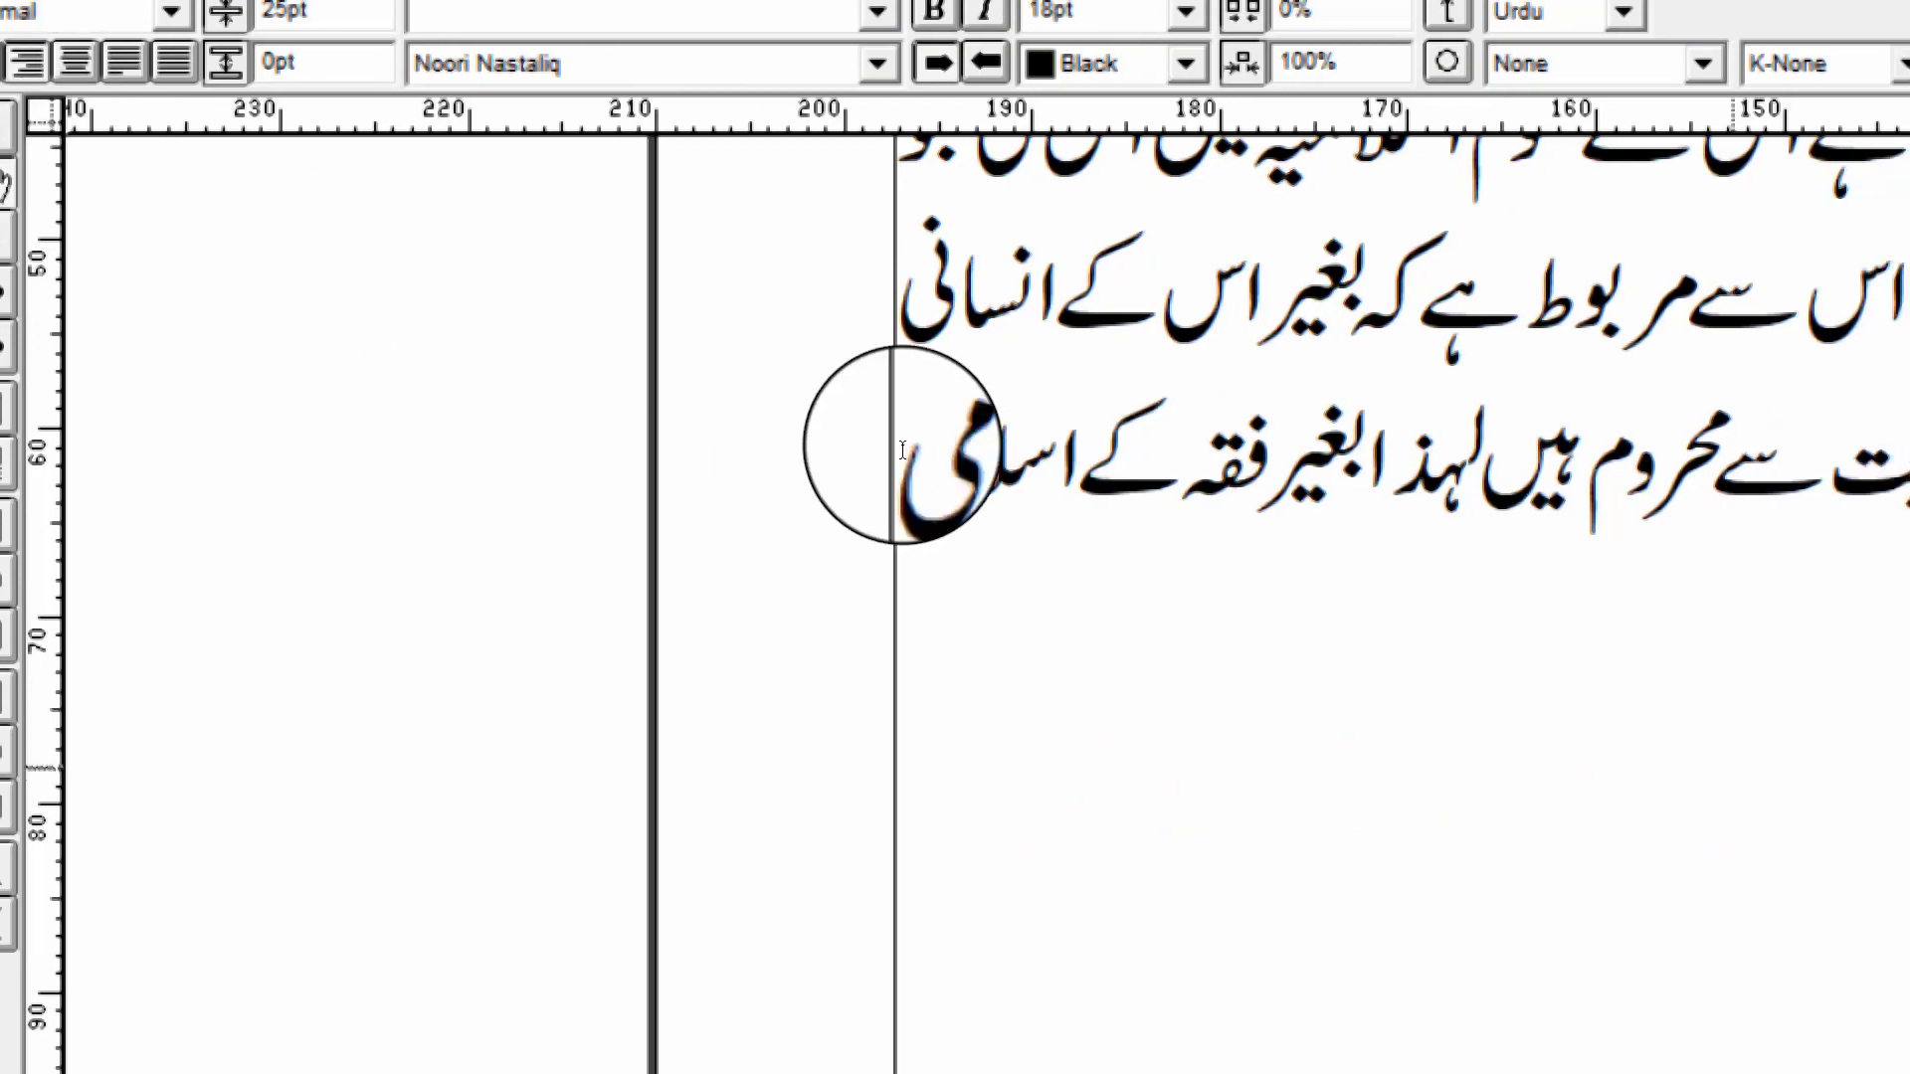
scroll(965, 446, "down", 3)
scroll(892, 348, "up", 2)
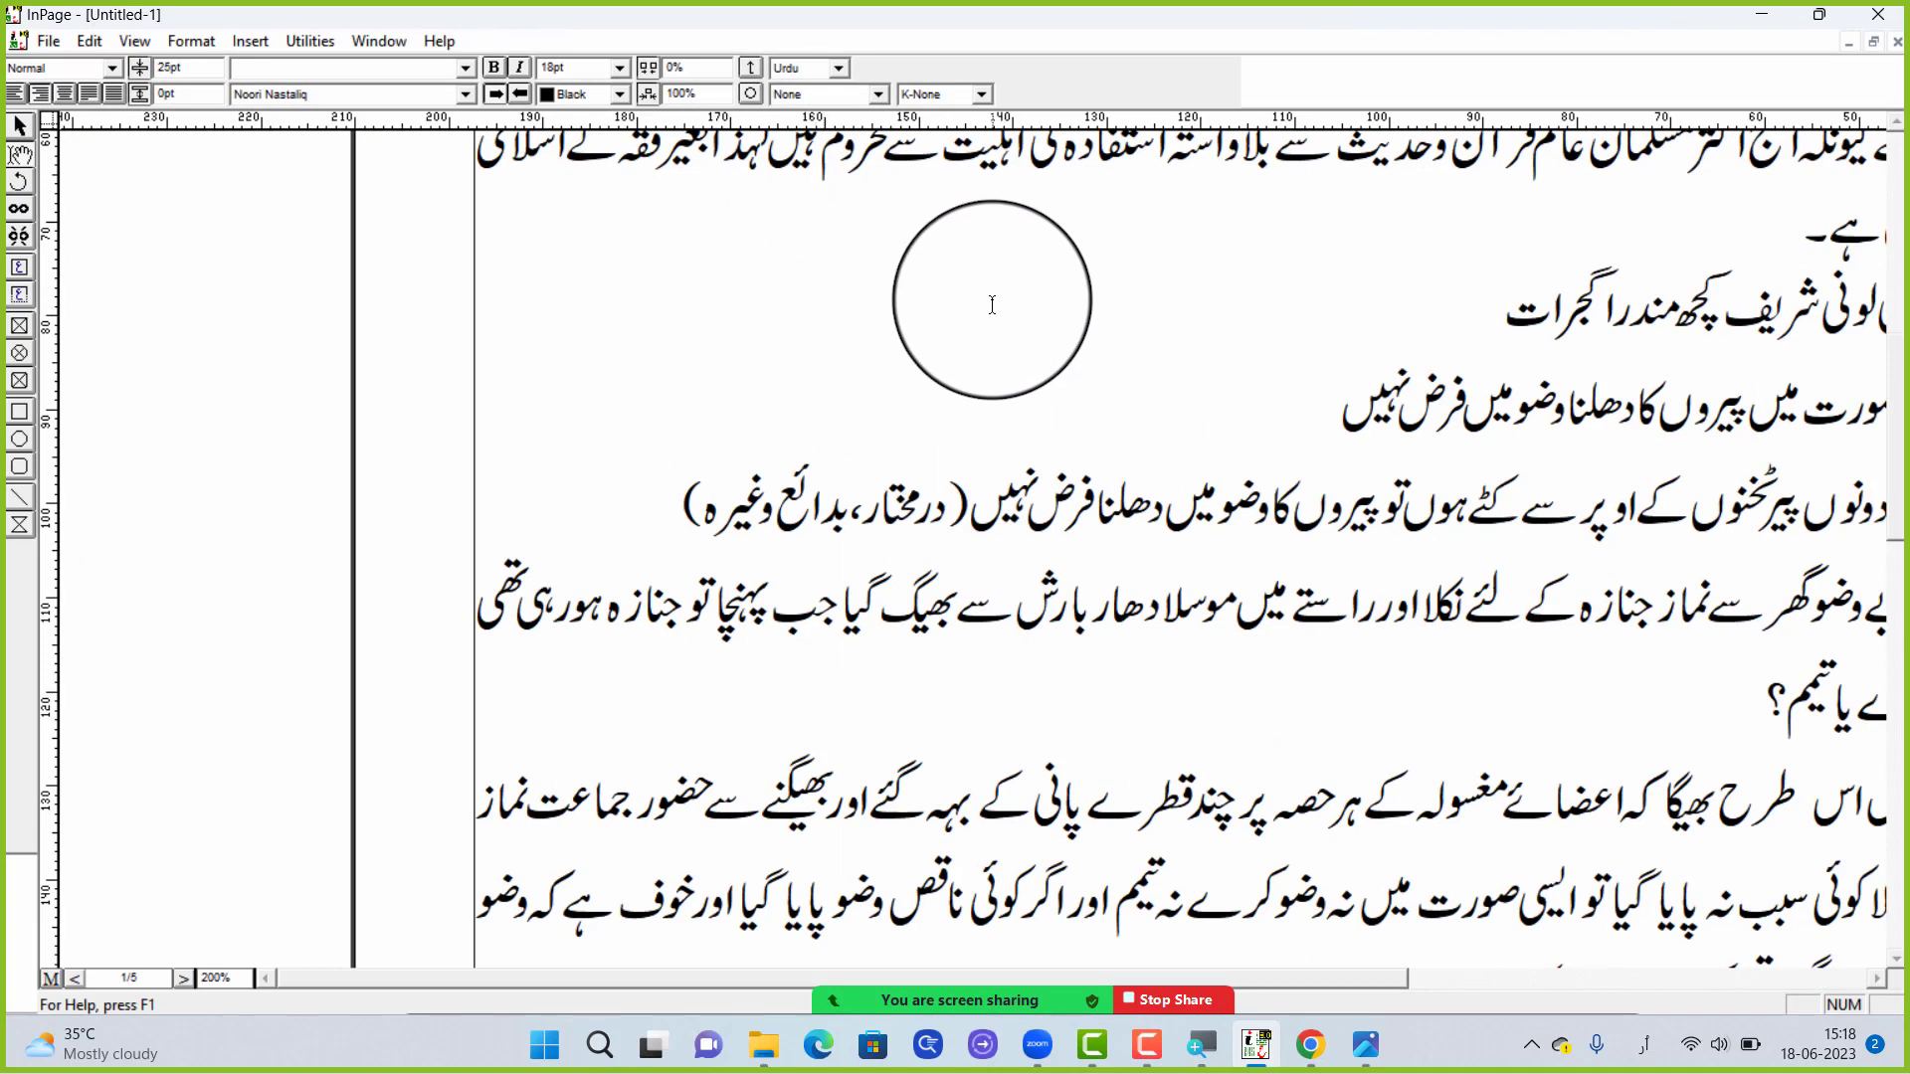
scroll(1896, 492, "down", 6)
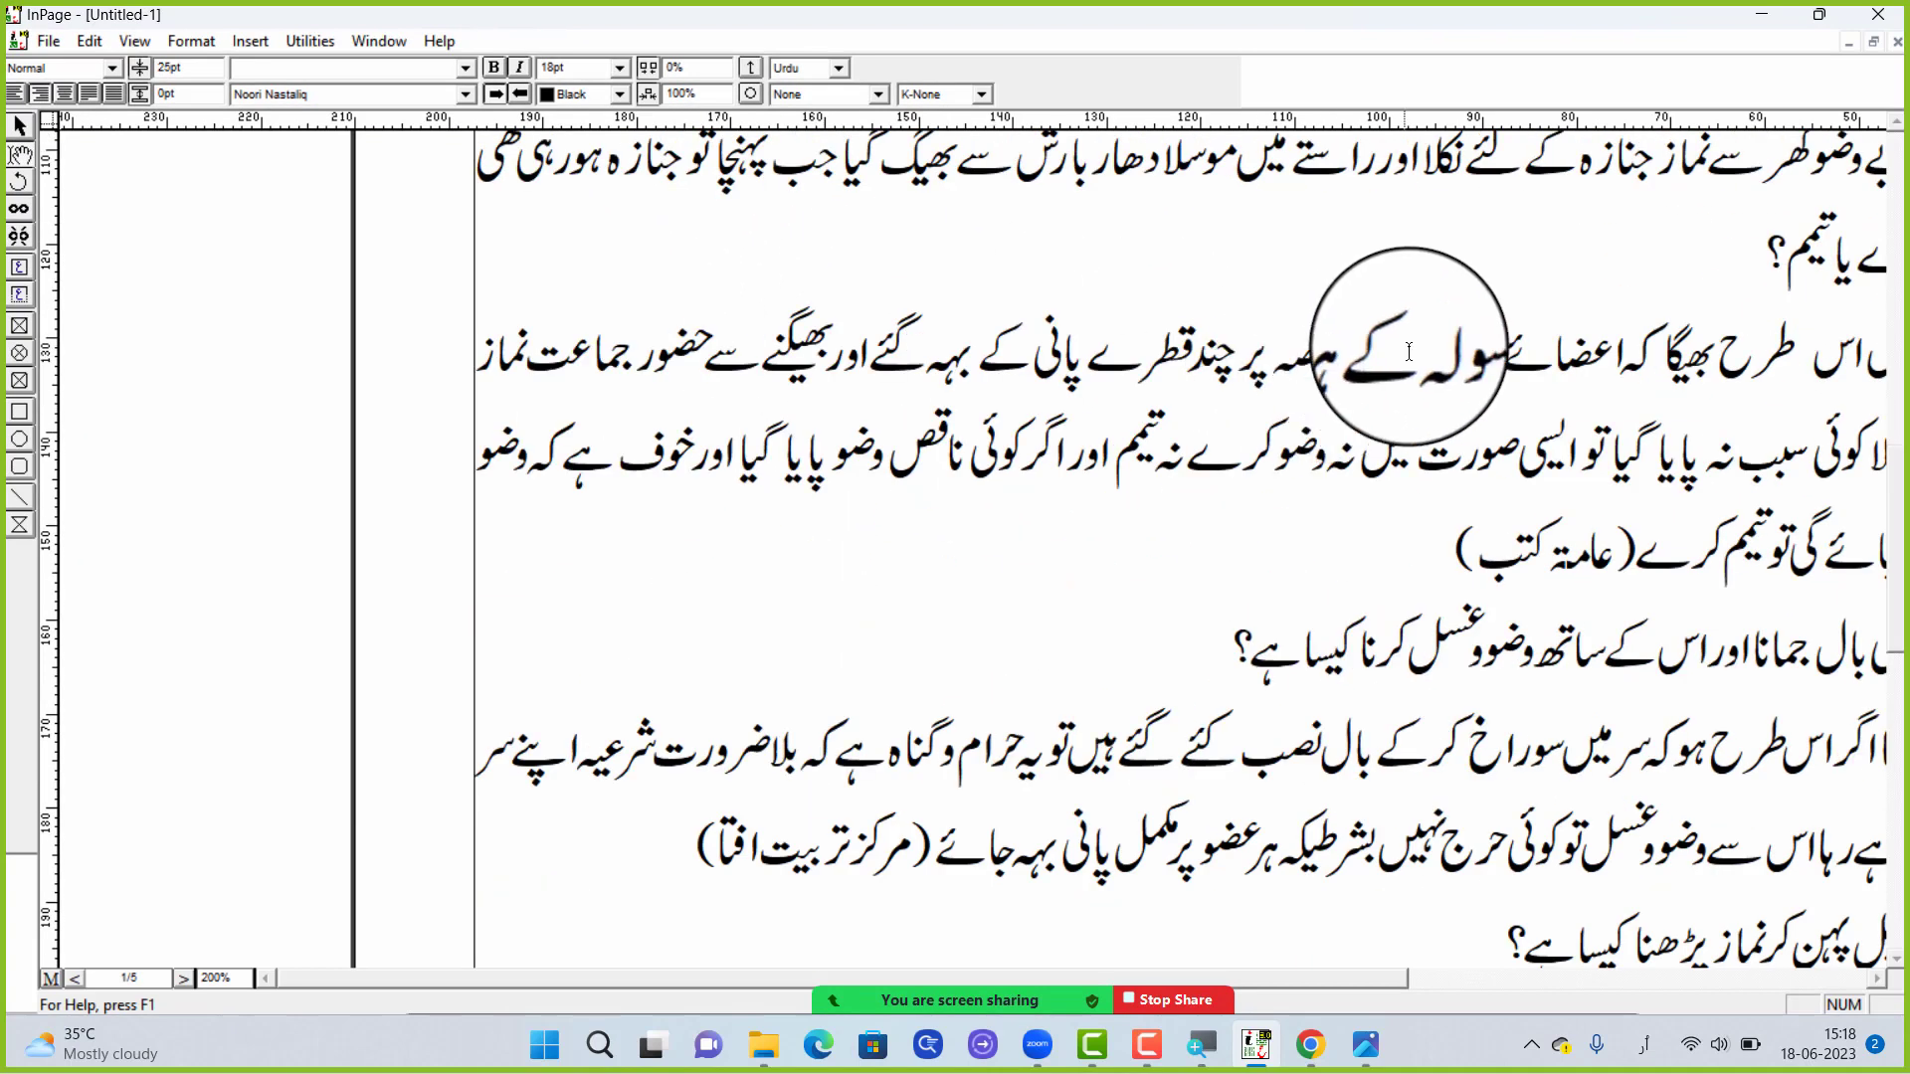
scroll(1576, 328, "down", 4)
scroll(1582, 358, "up", 4)
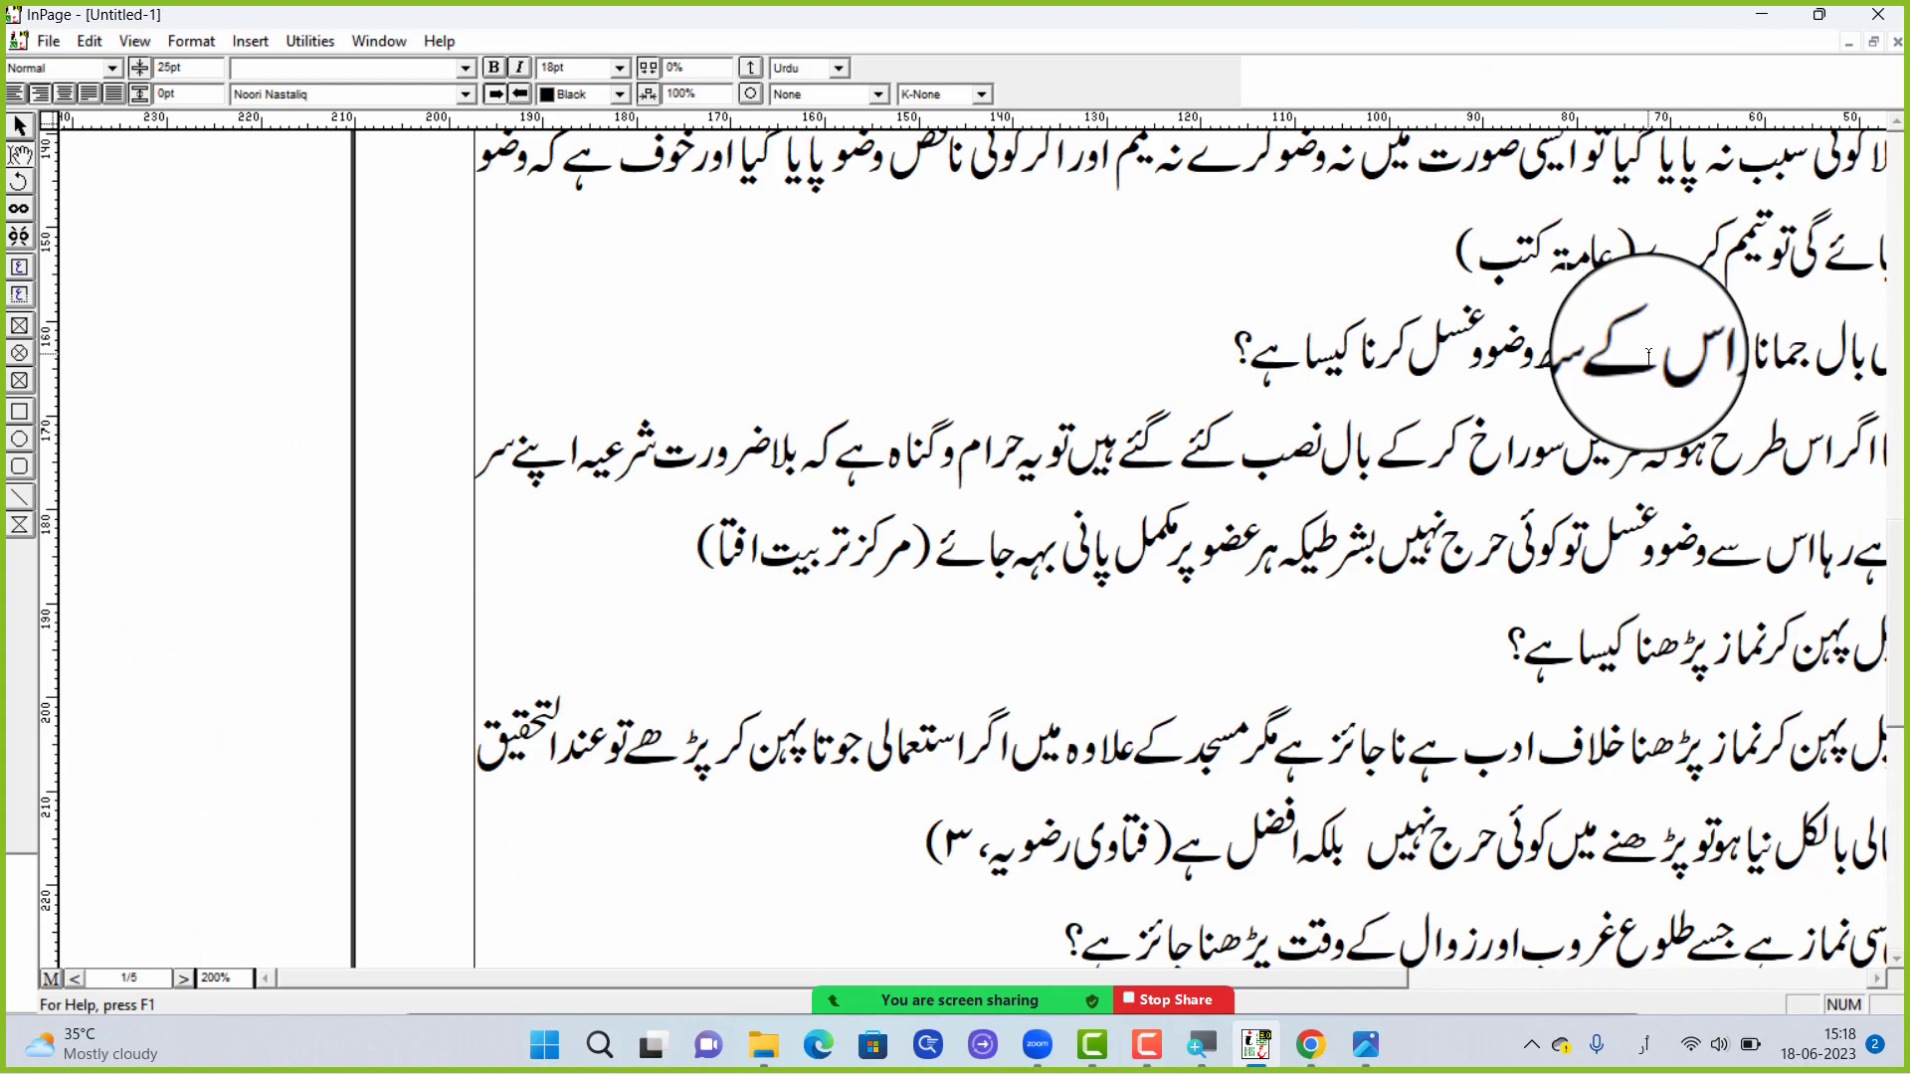
right_click(1599, 356)
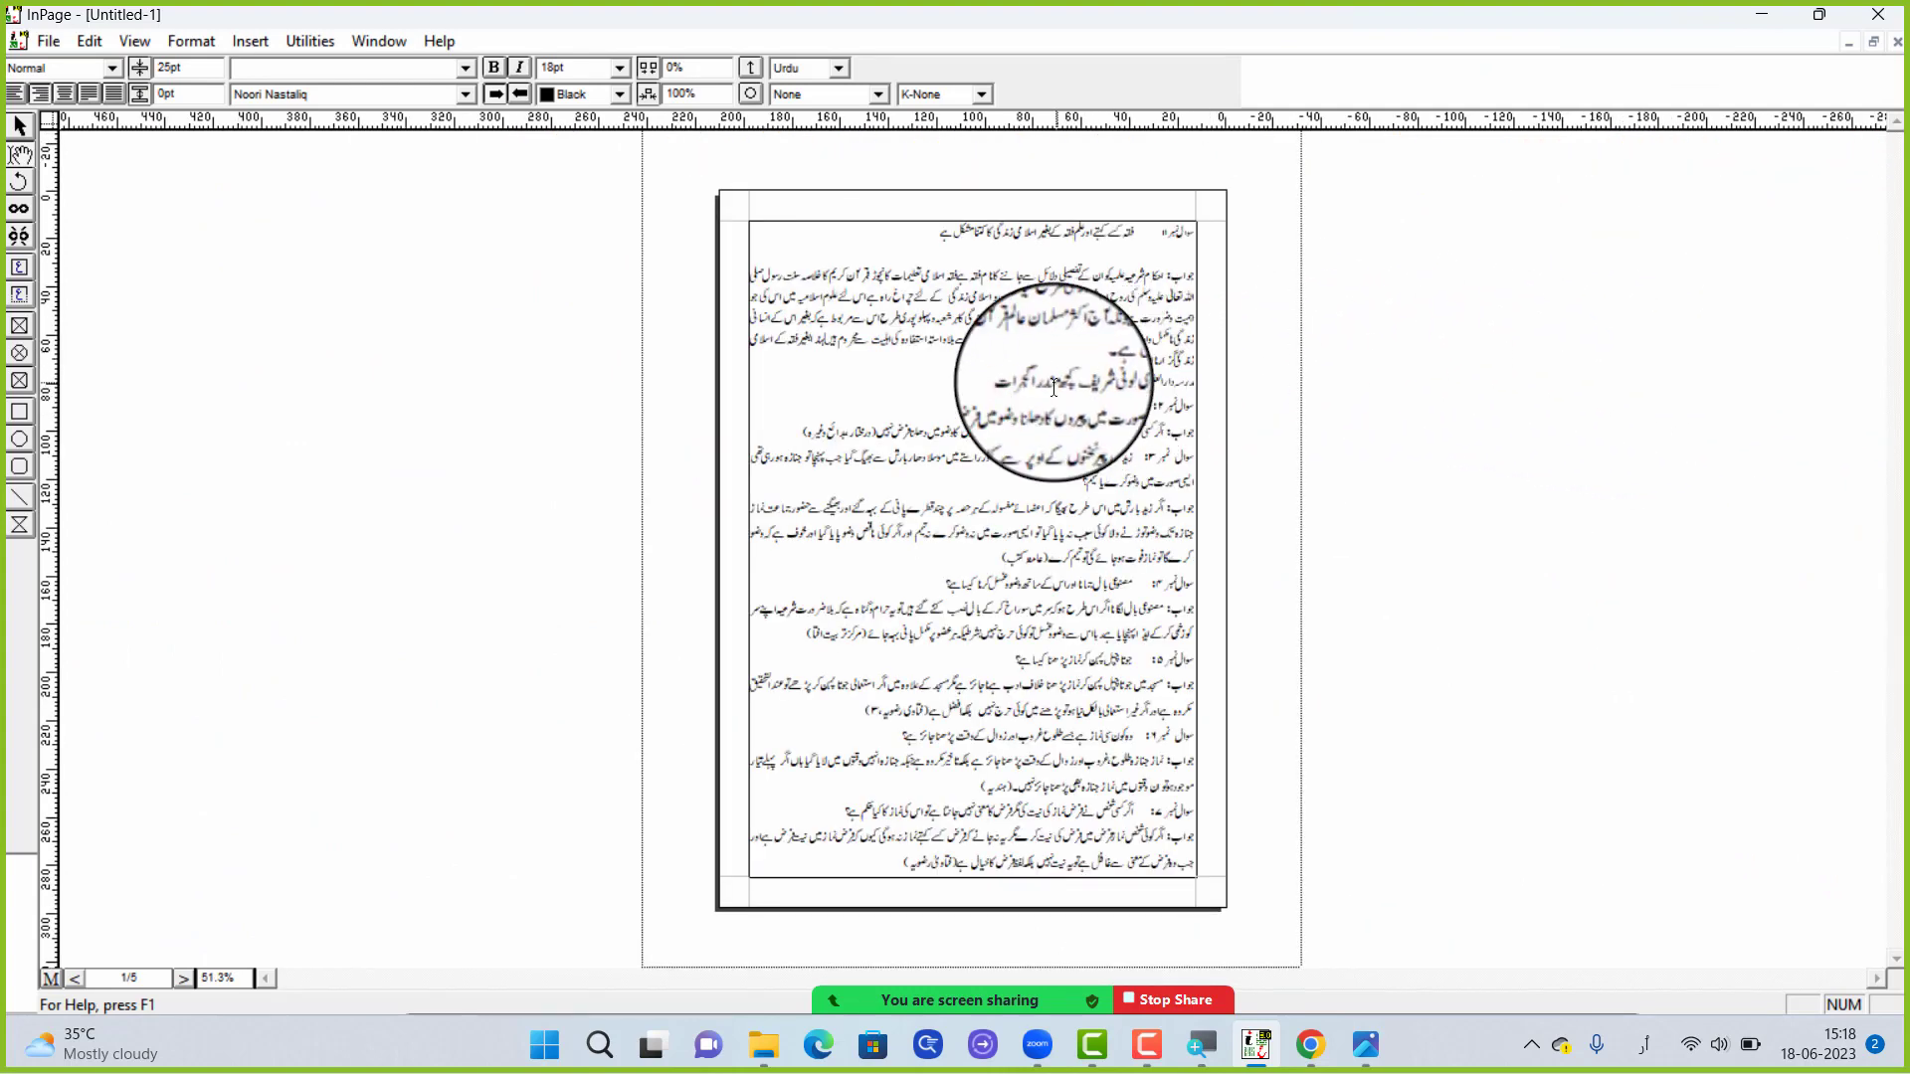
right_click(1020, 413)
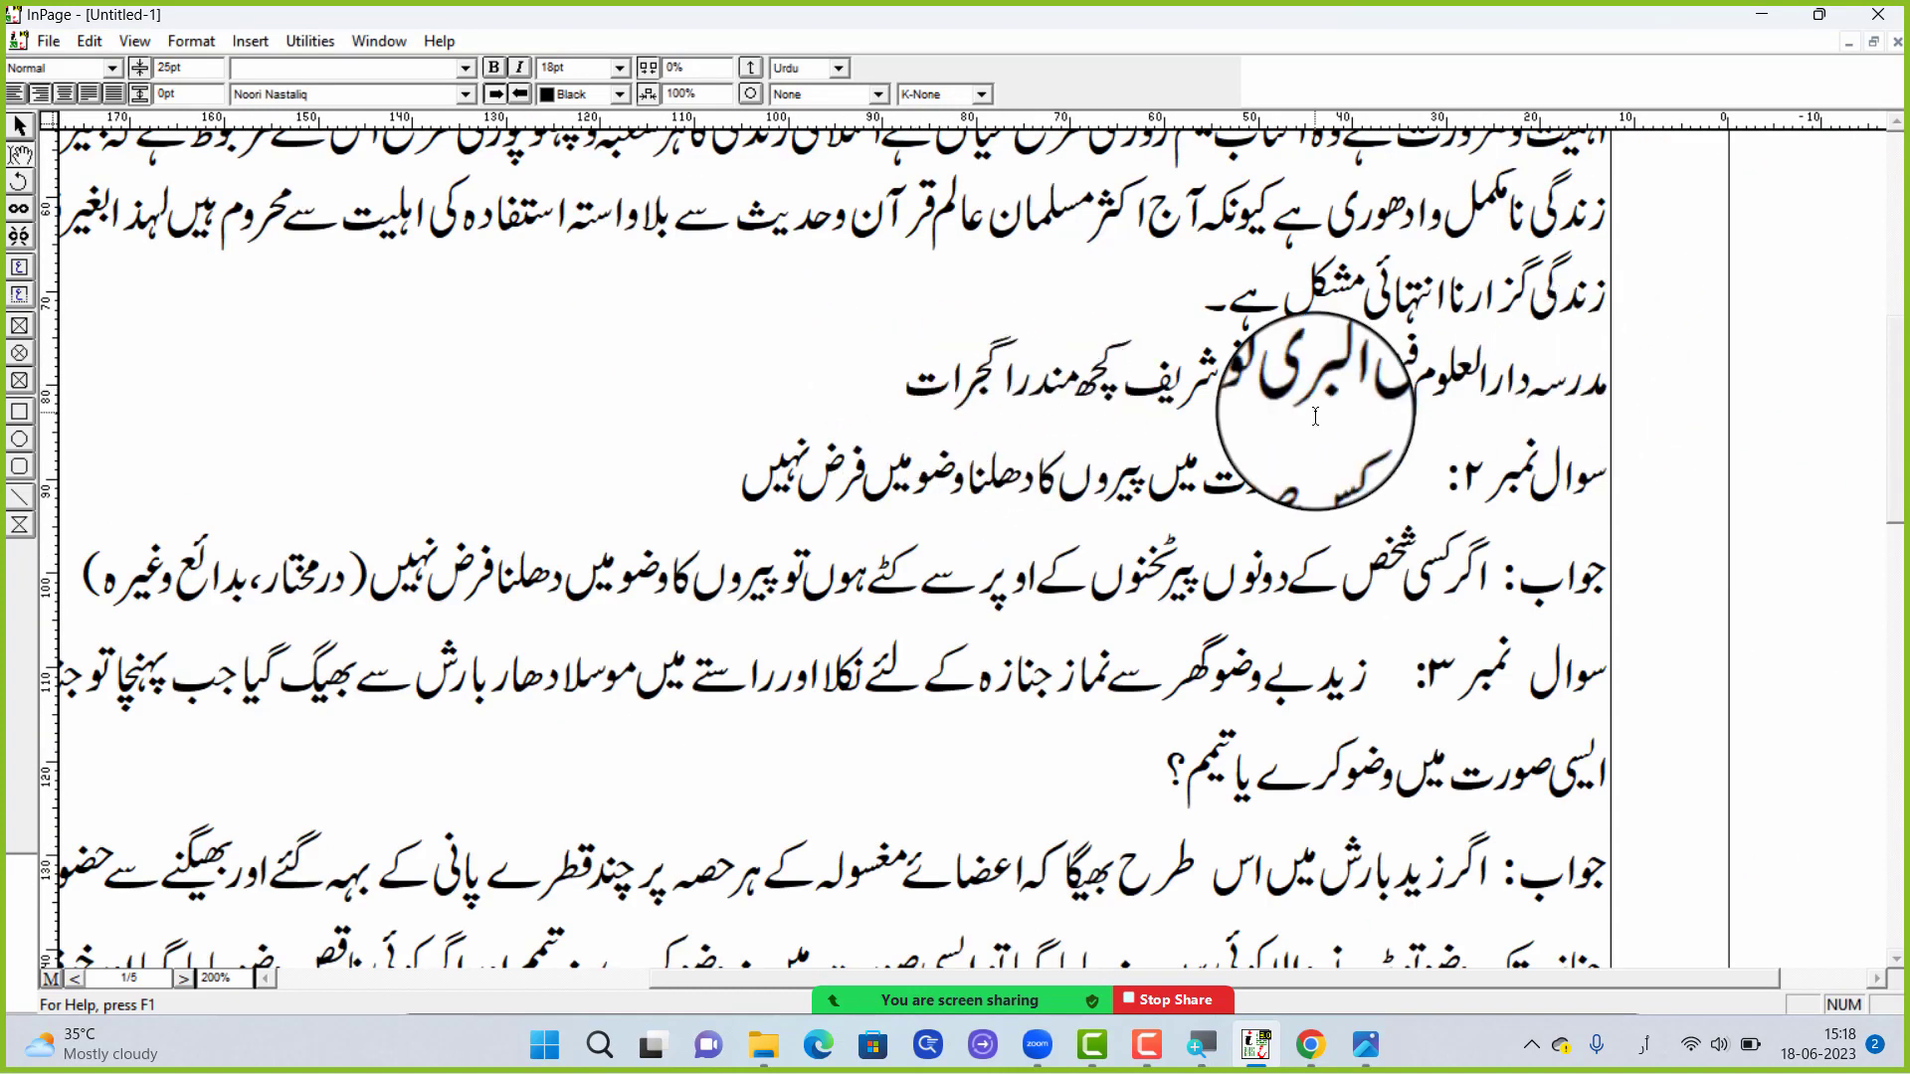
type("می")
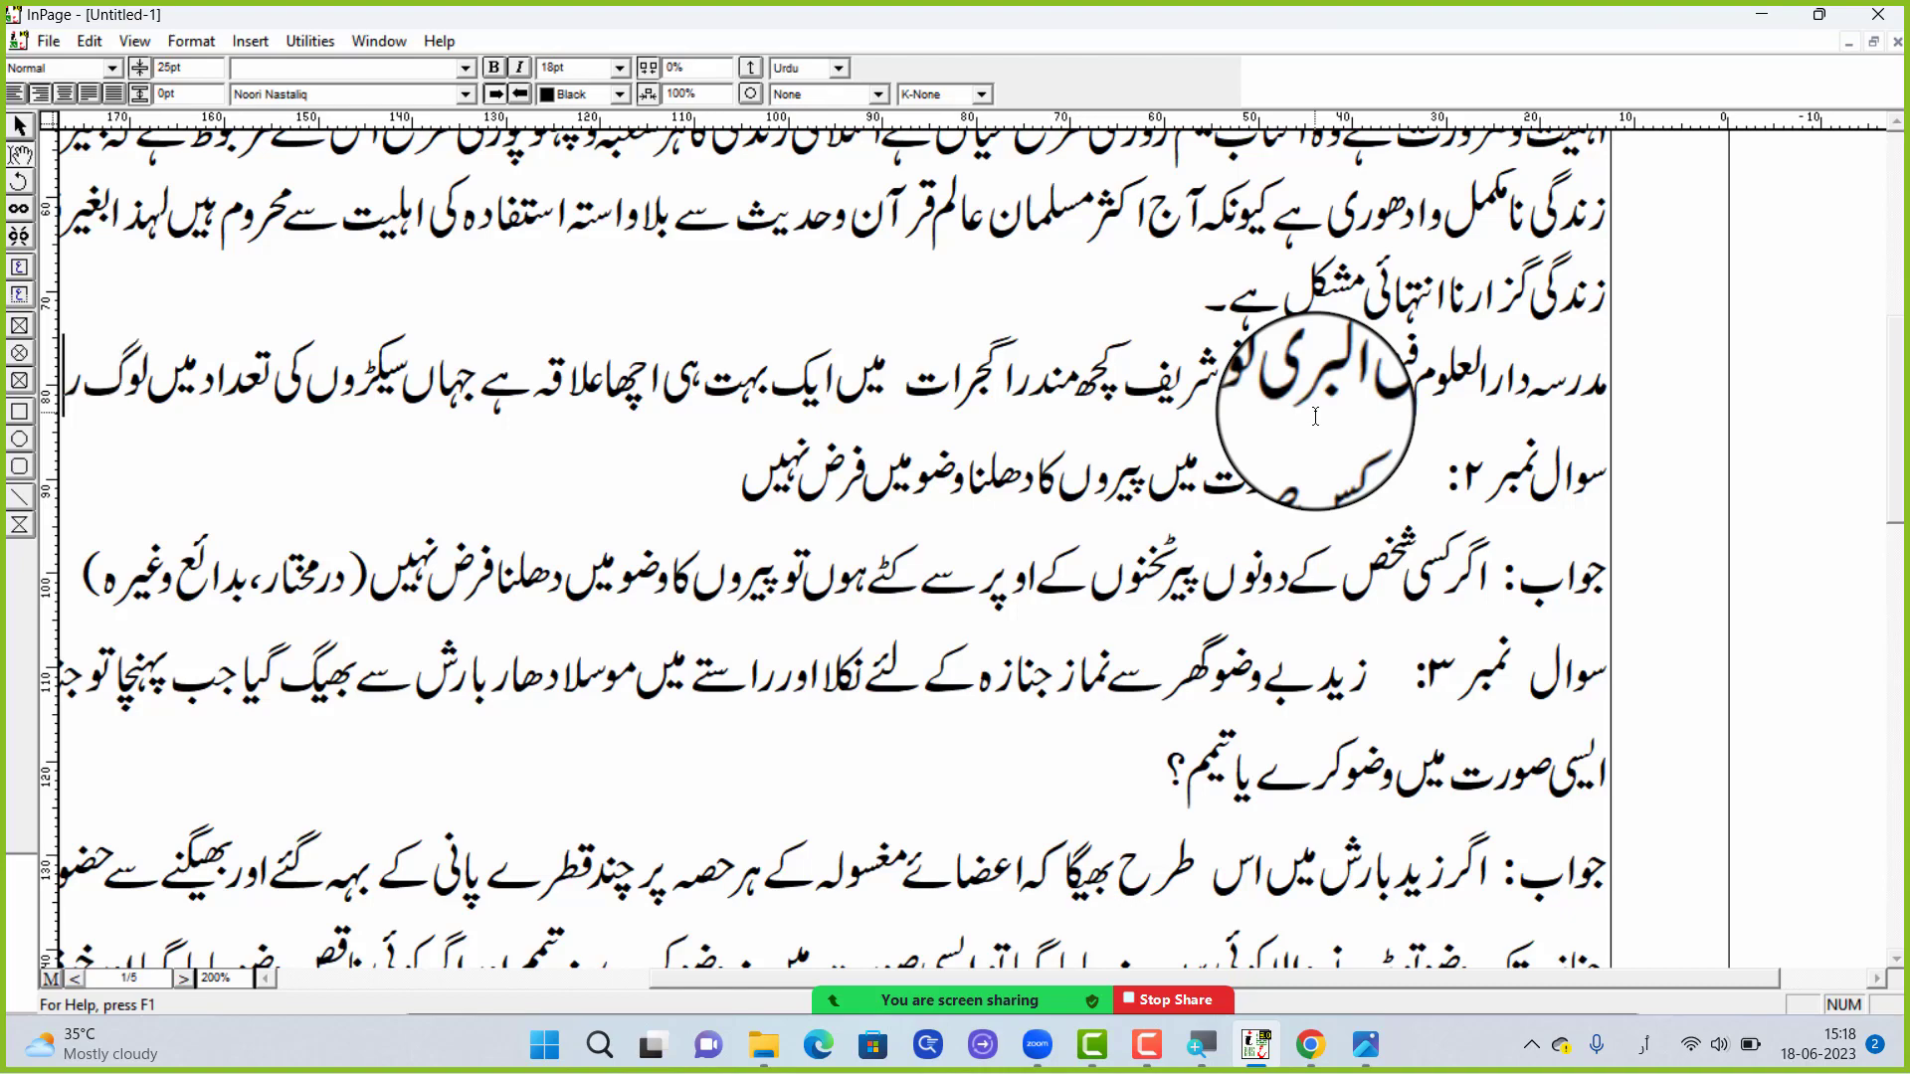
type("ہتے ہیں")
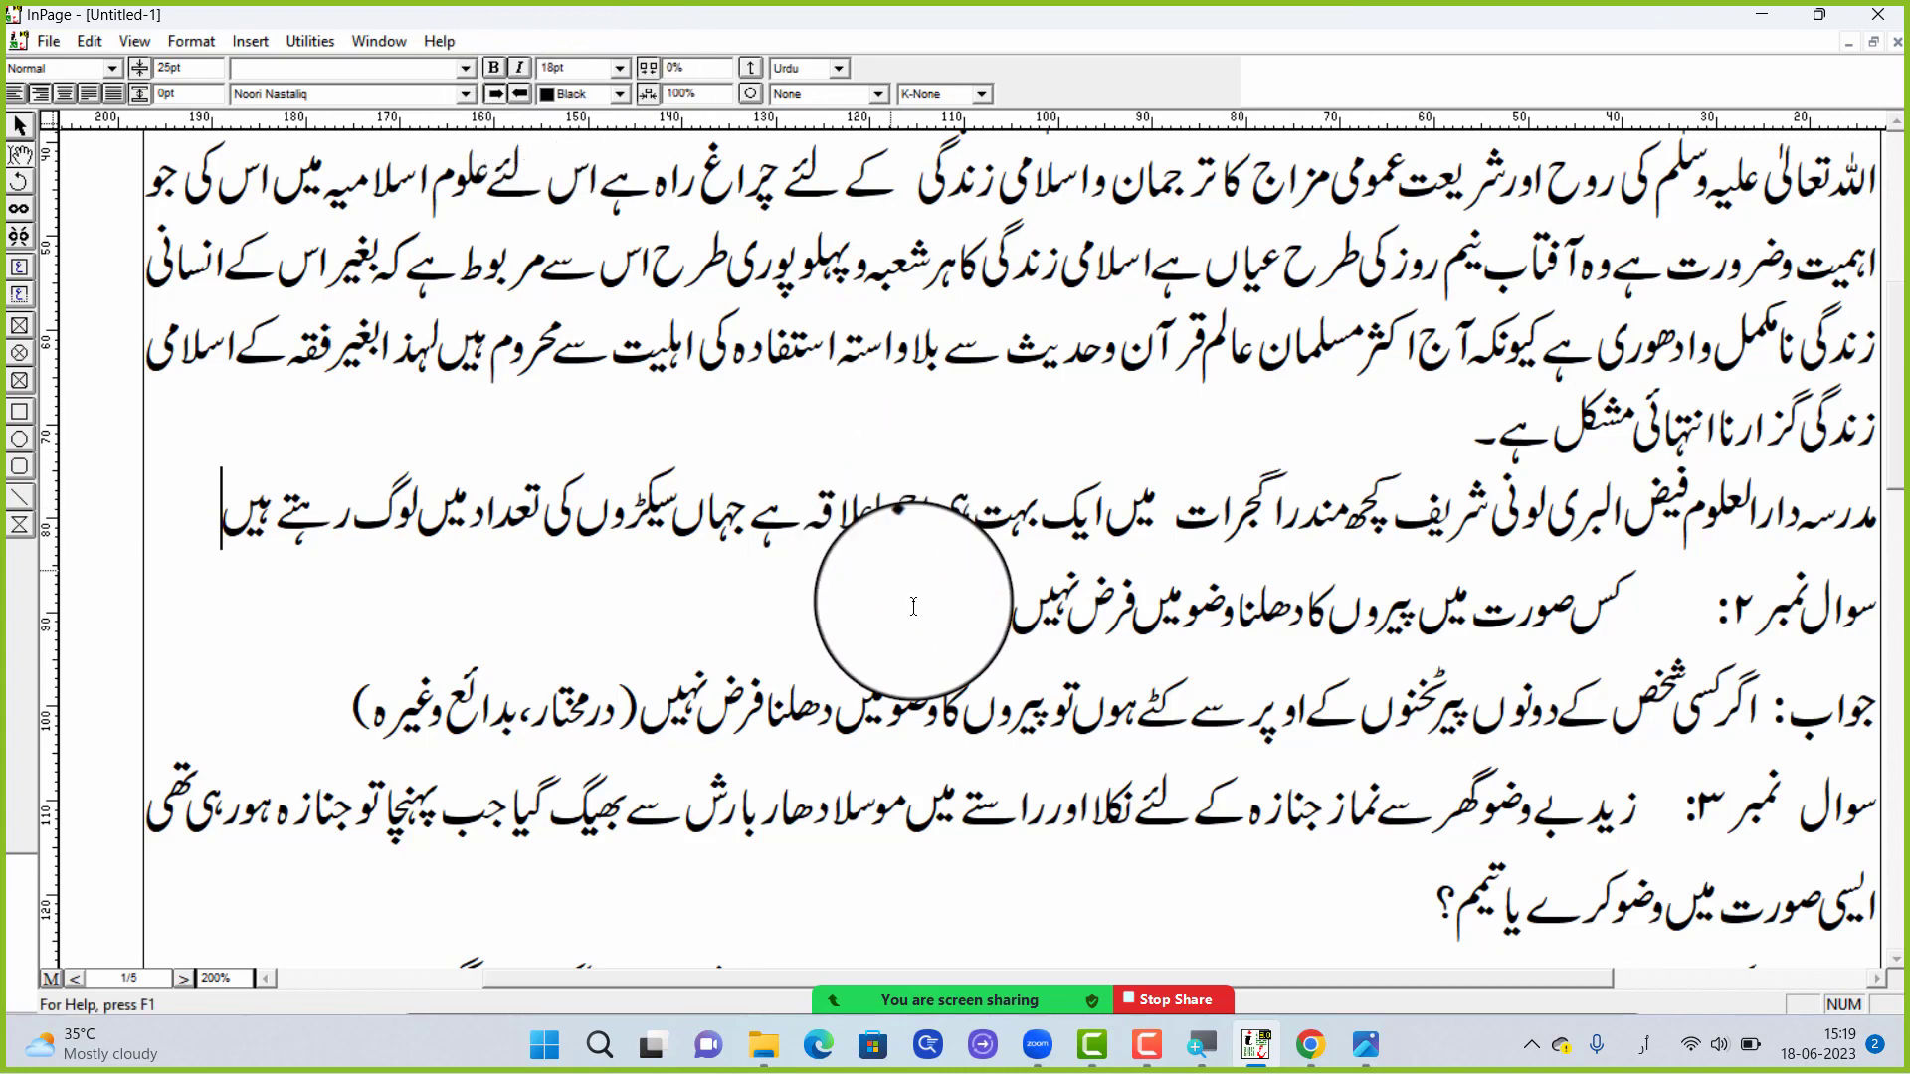
Circle the text colour setting in red with the Zoom annotation pen, erase the mark and close the annotation tools
left_click(1263, 980)
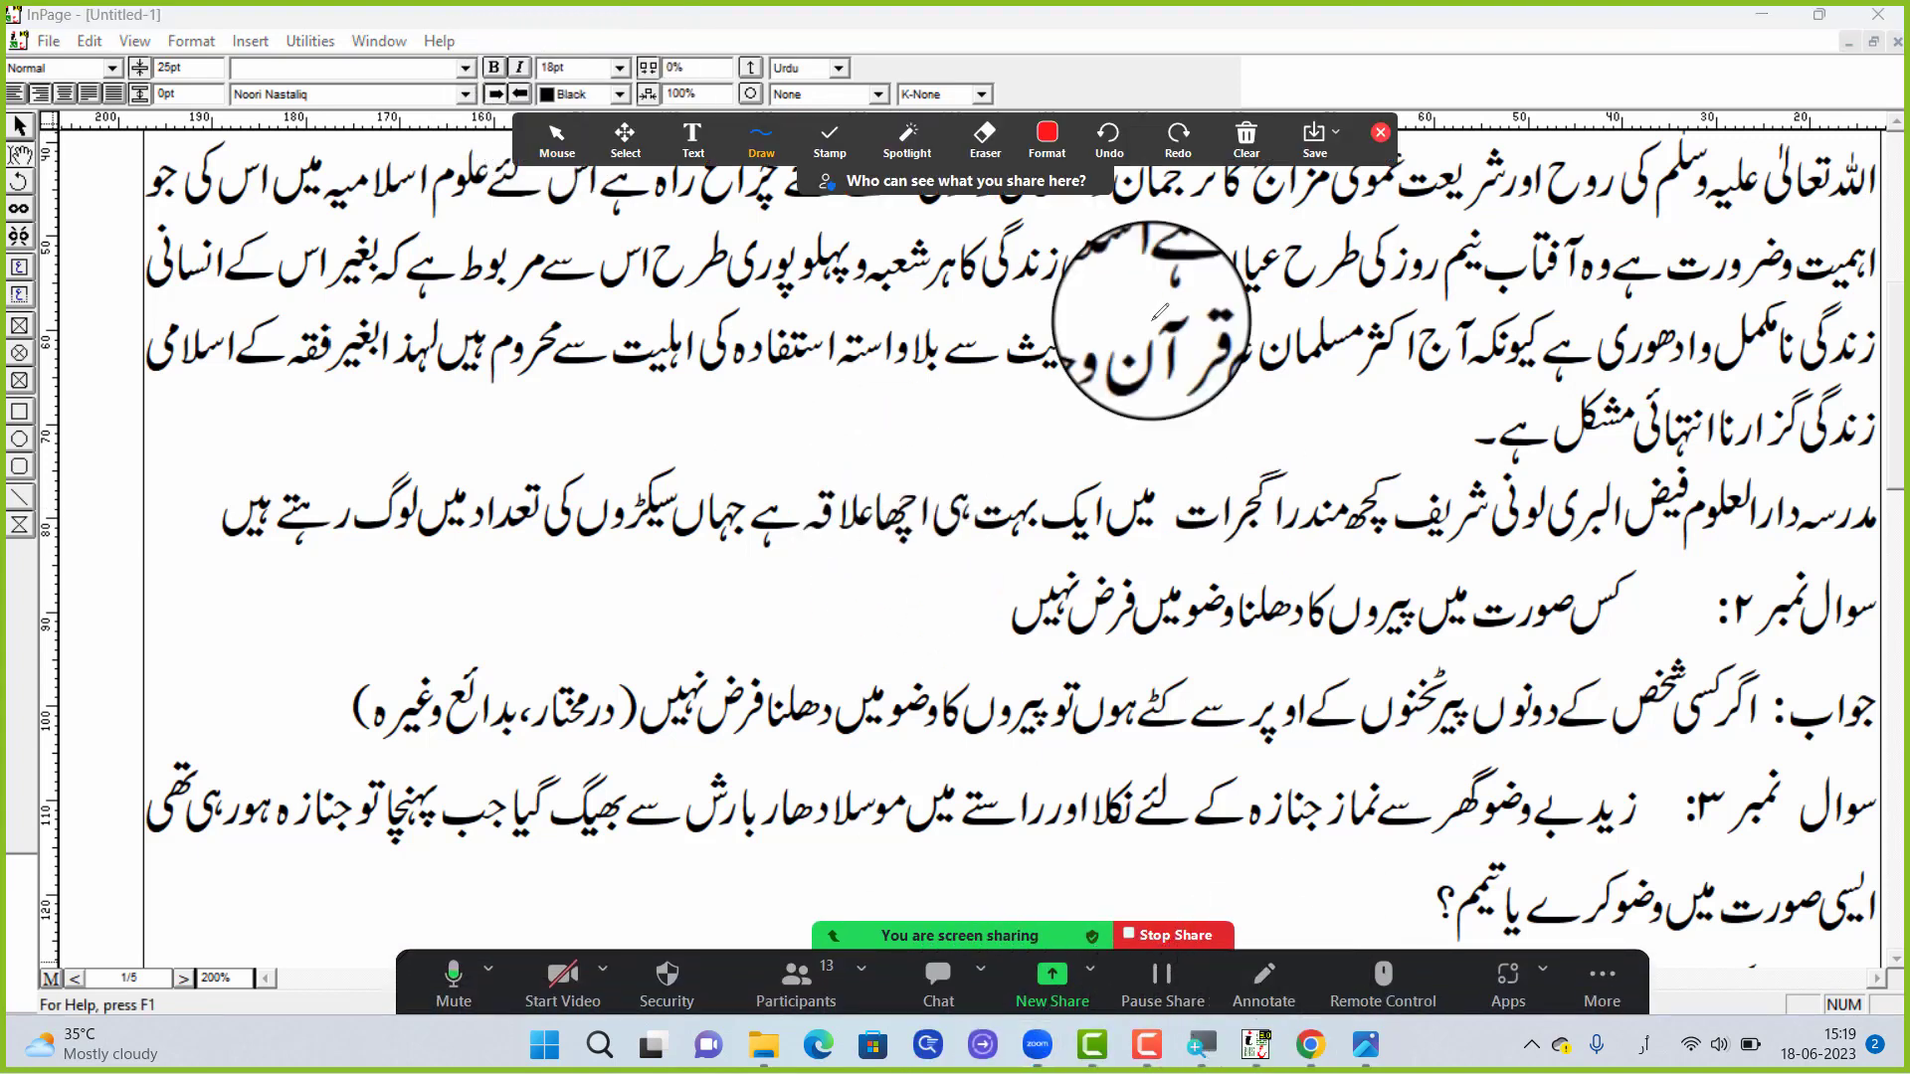
left_click_drag(529, 79, 618, 82)
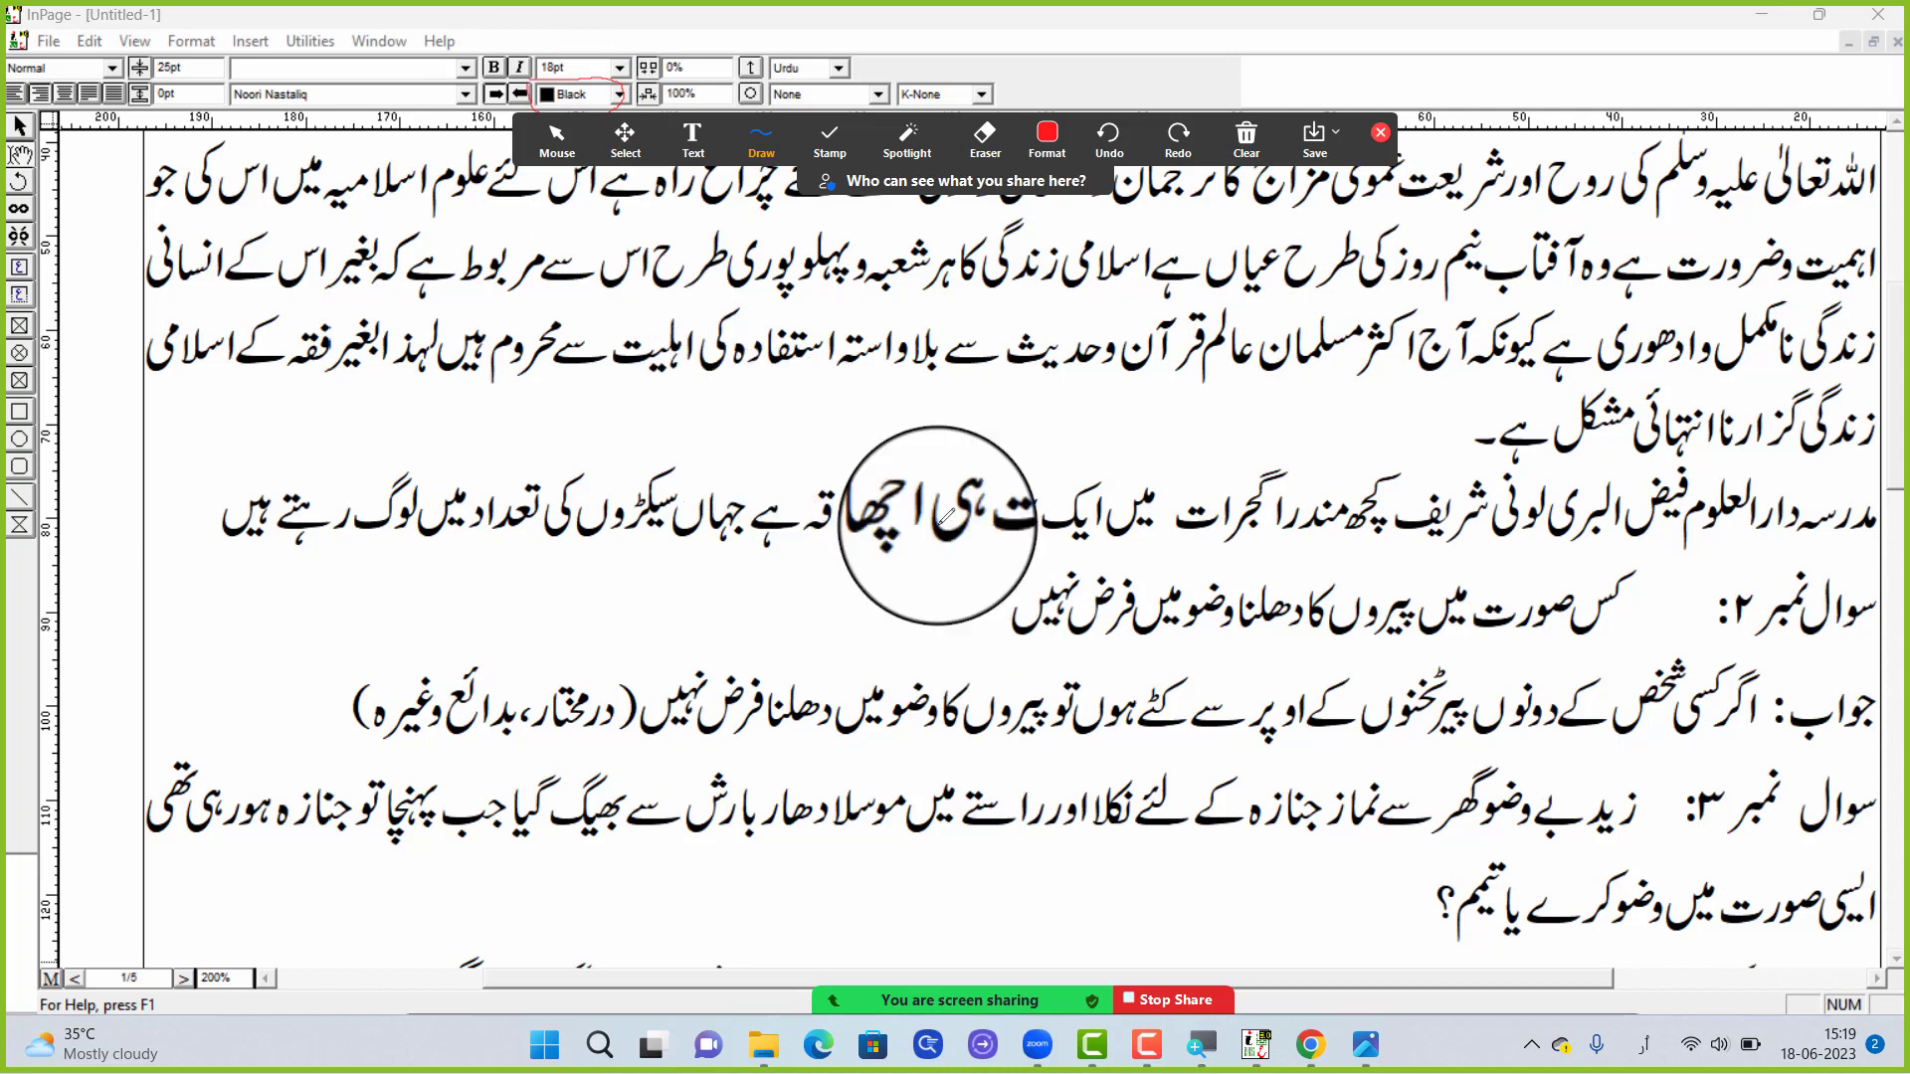
left_click(830, 141)
left_click(985, 140)
left_click(585, 102)
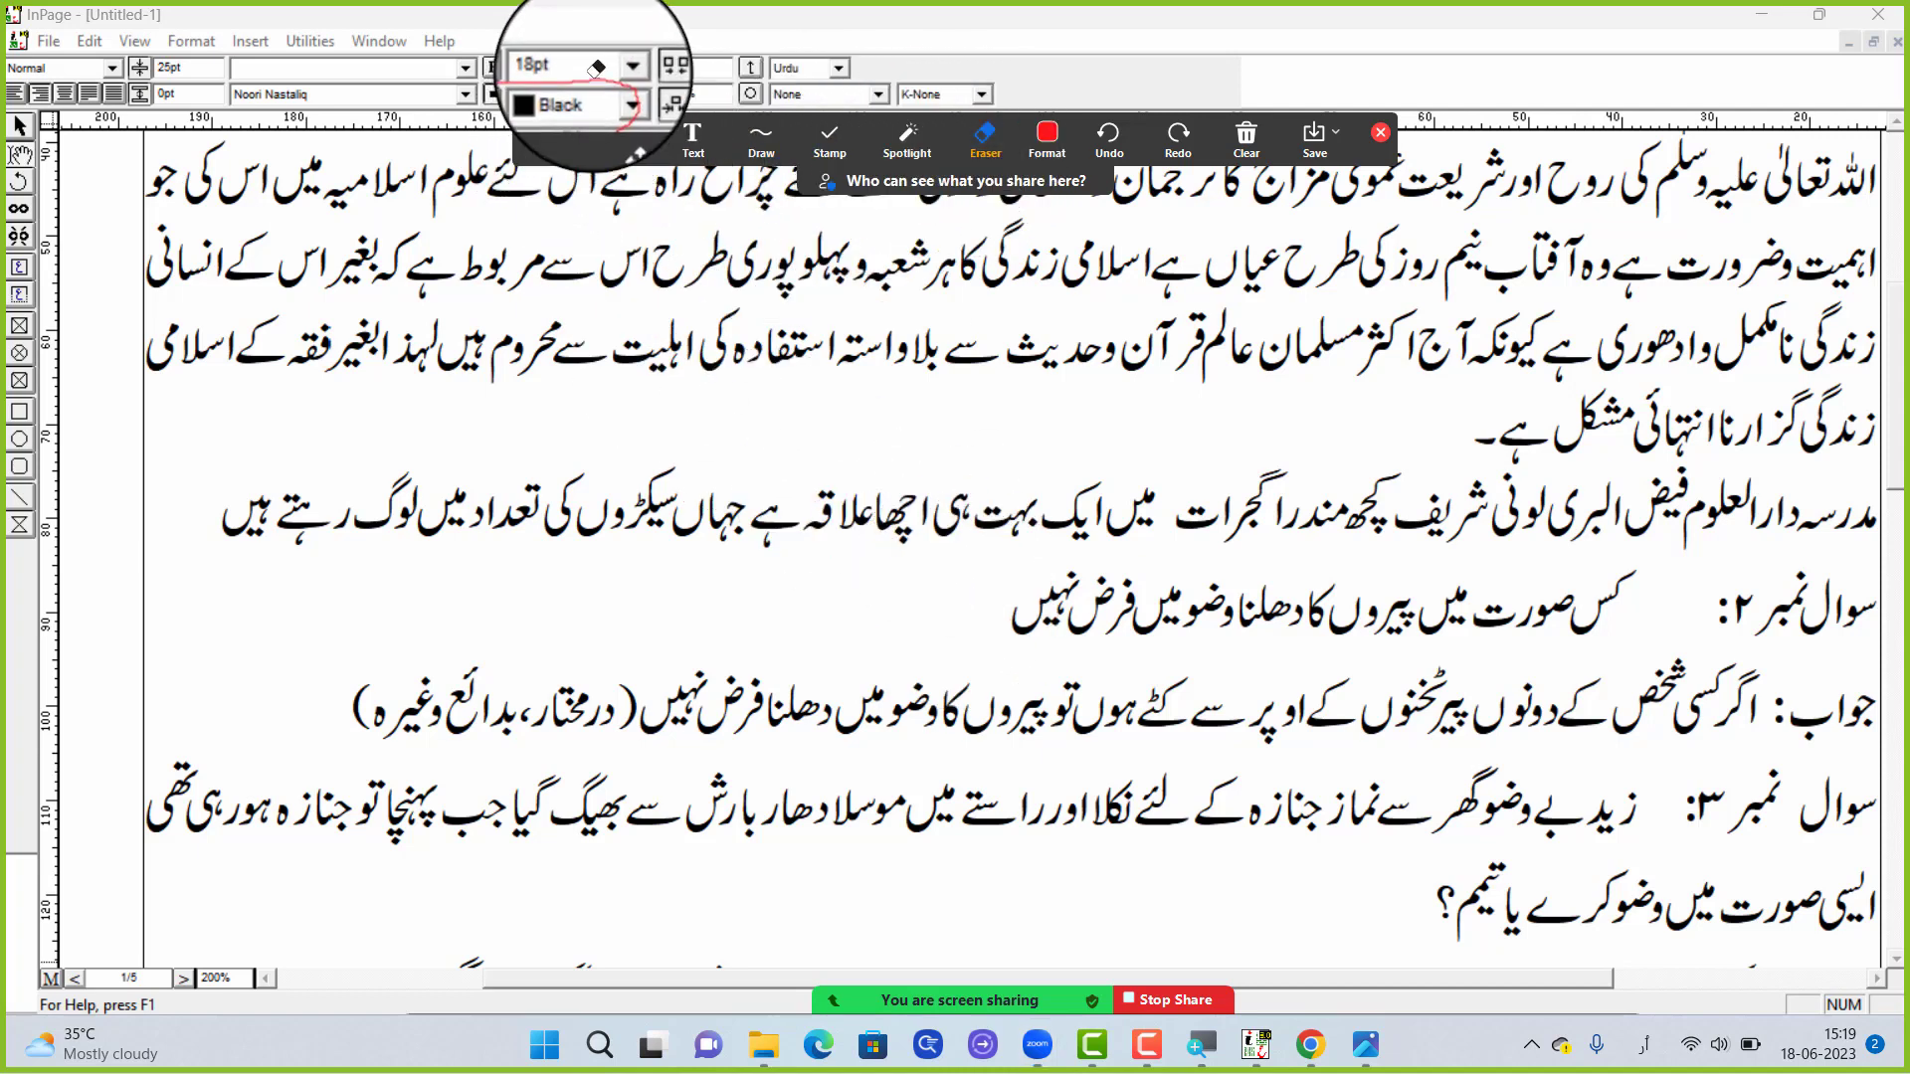
left_click(1381, 132)
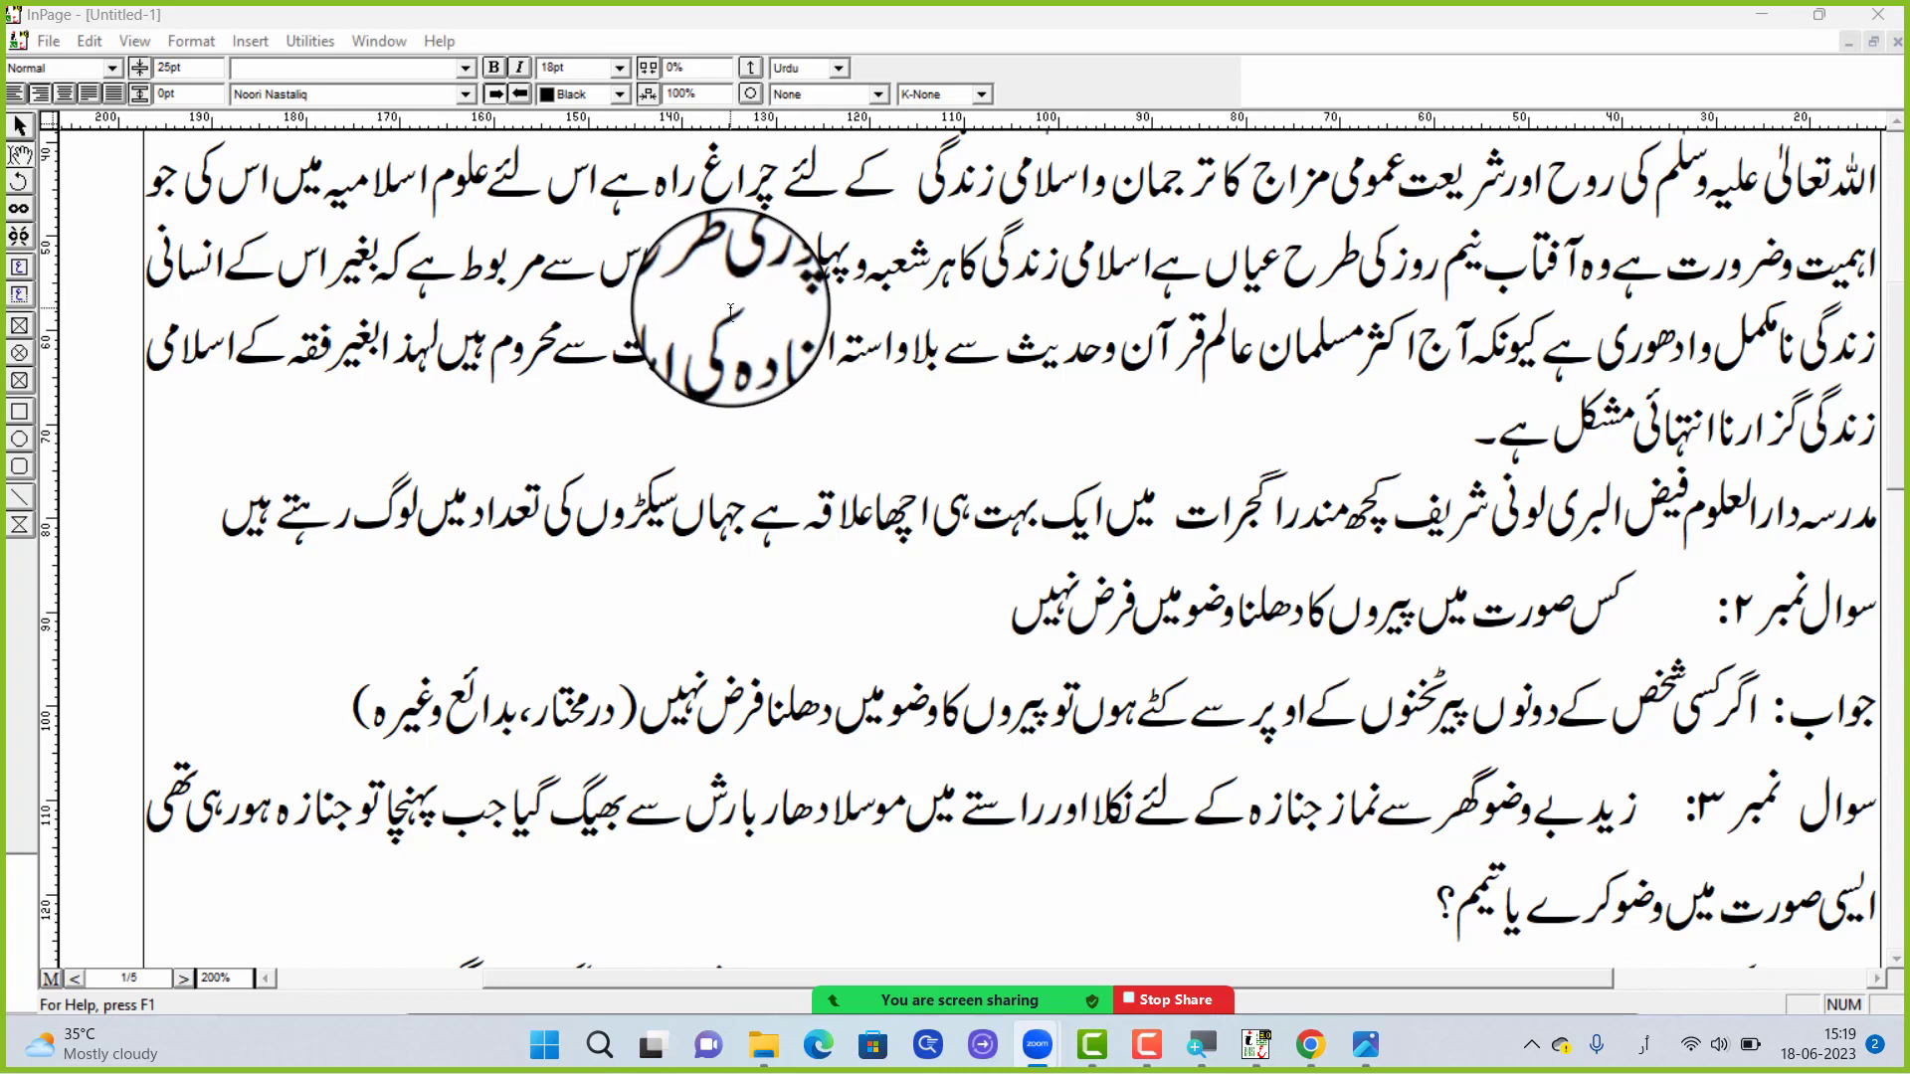
Set the text colour of the whole first question line to Sky Blue
scroll(729, 314, "down", 2)
scroll(732, 316, "up", 8)
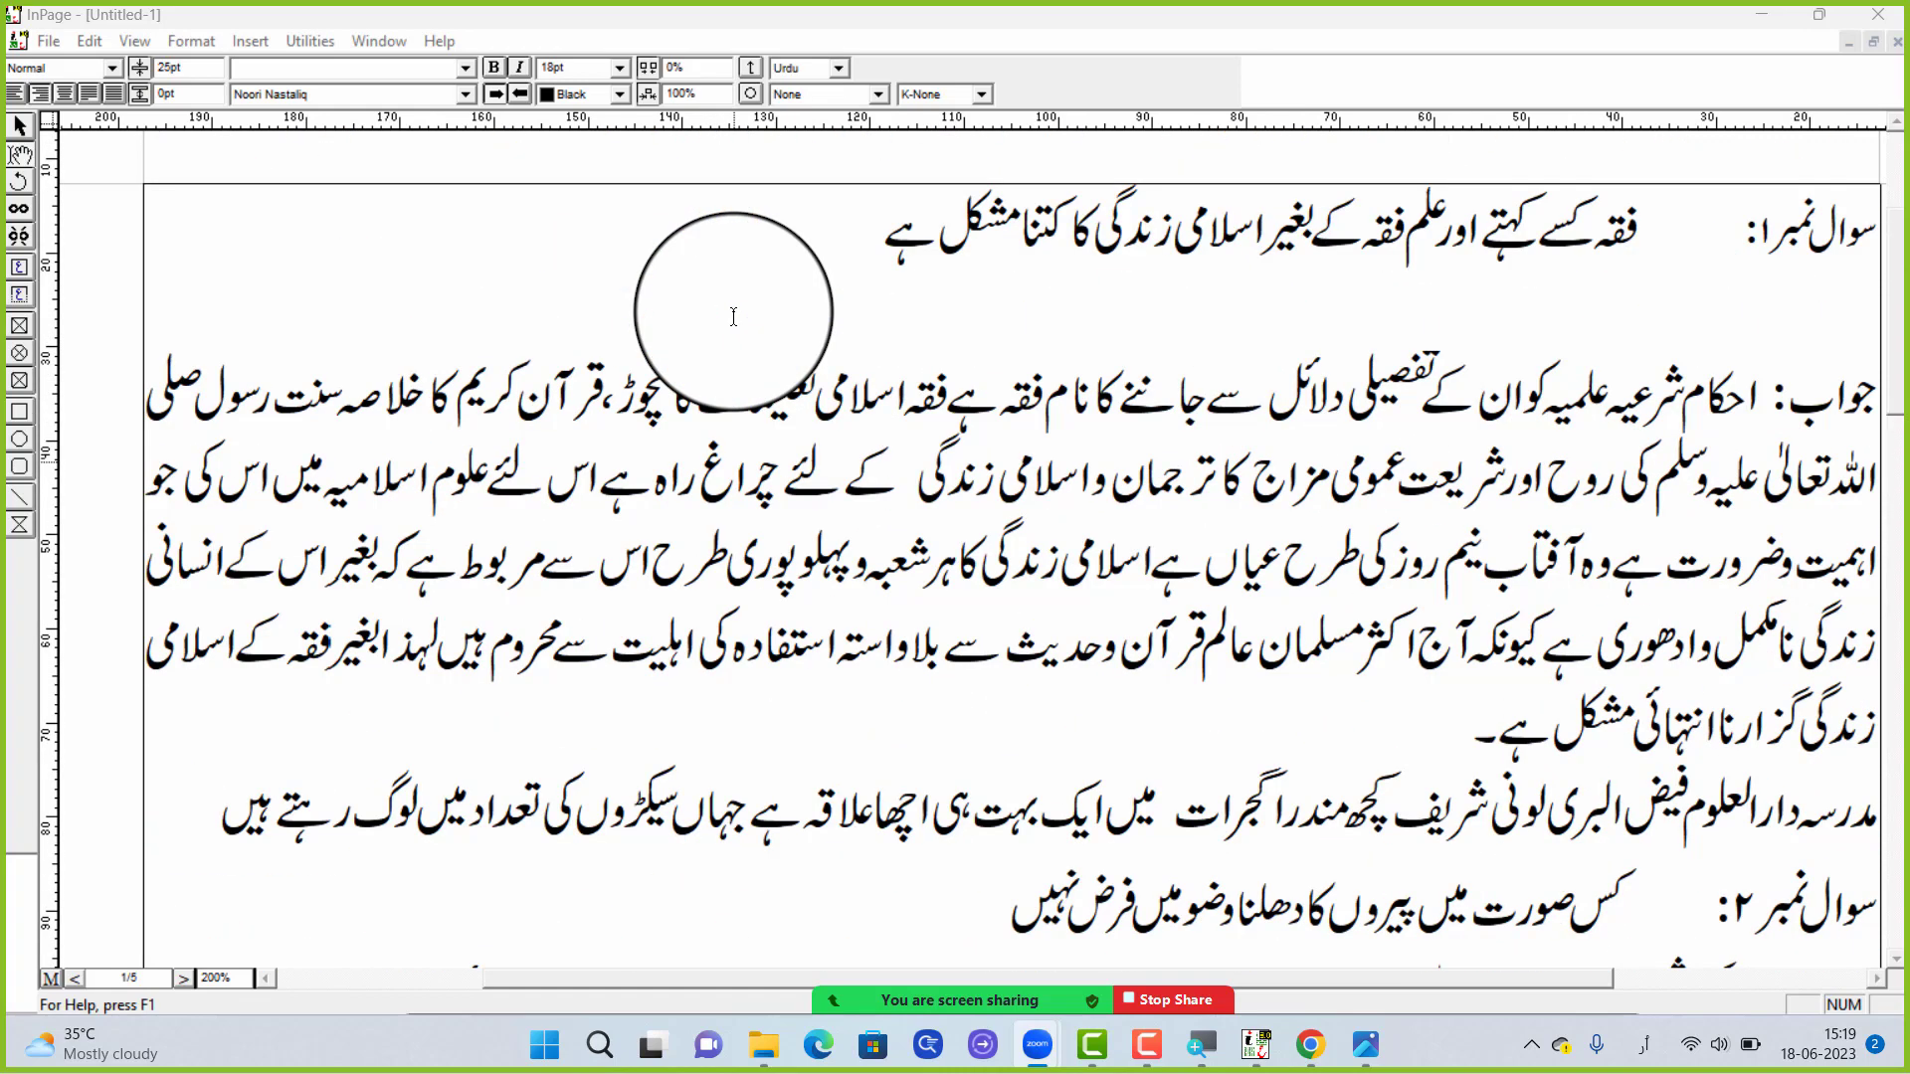
triple_click(1293, 373)
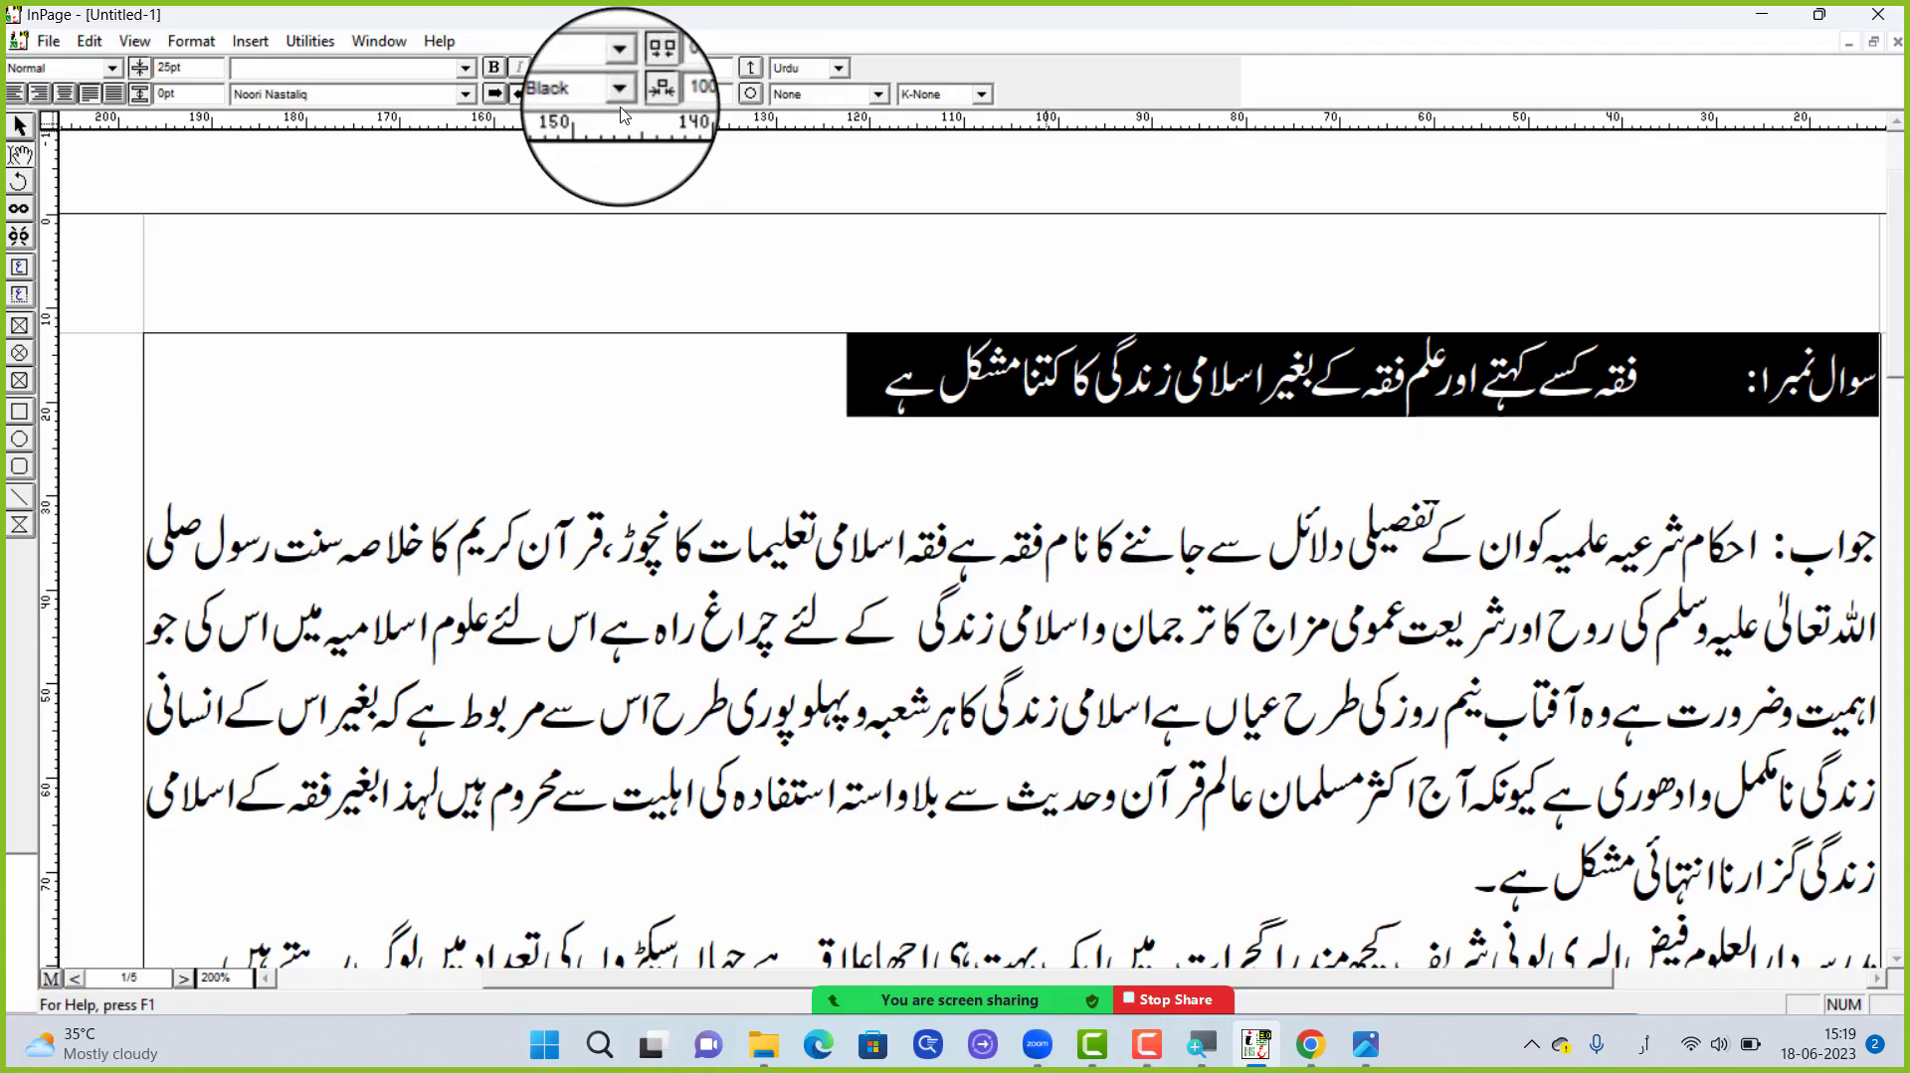
left_click(619, 108)
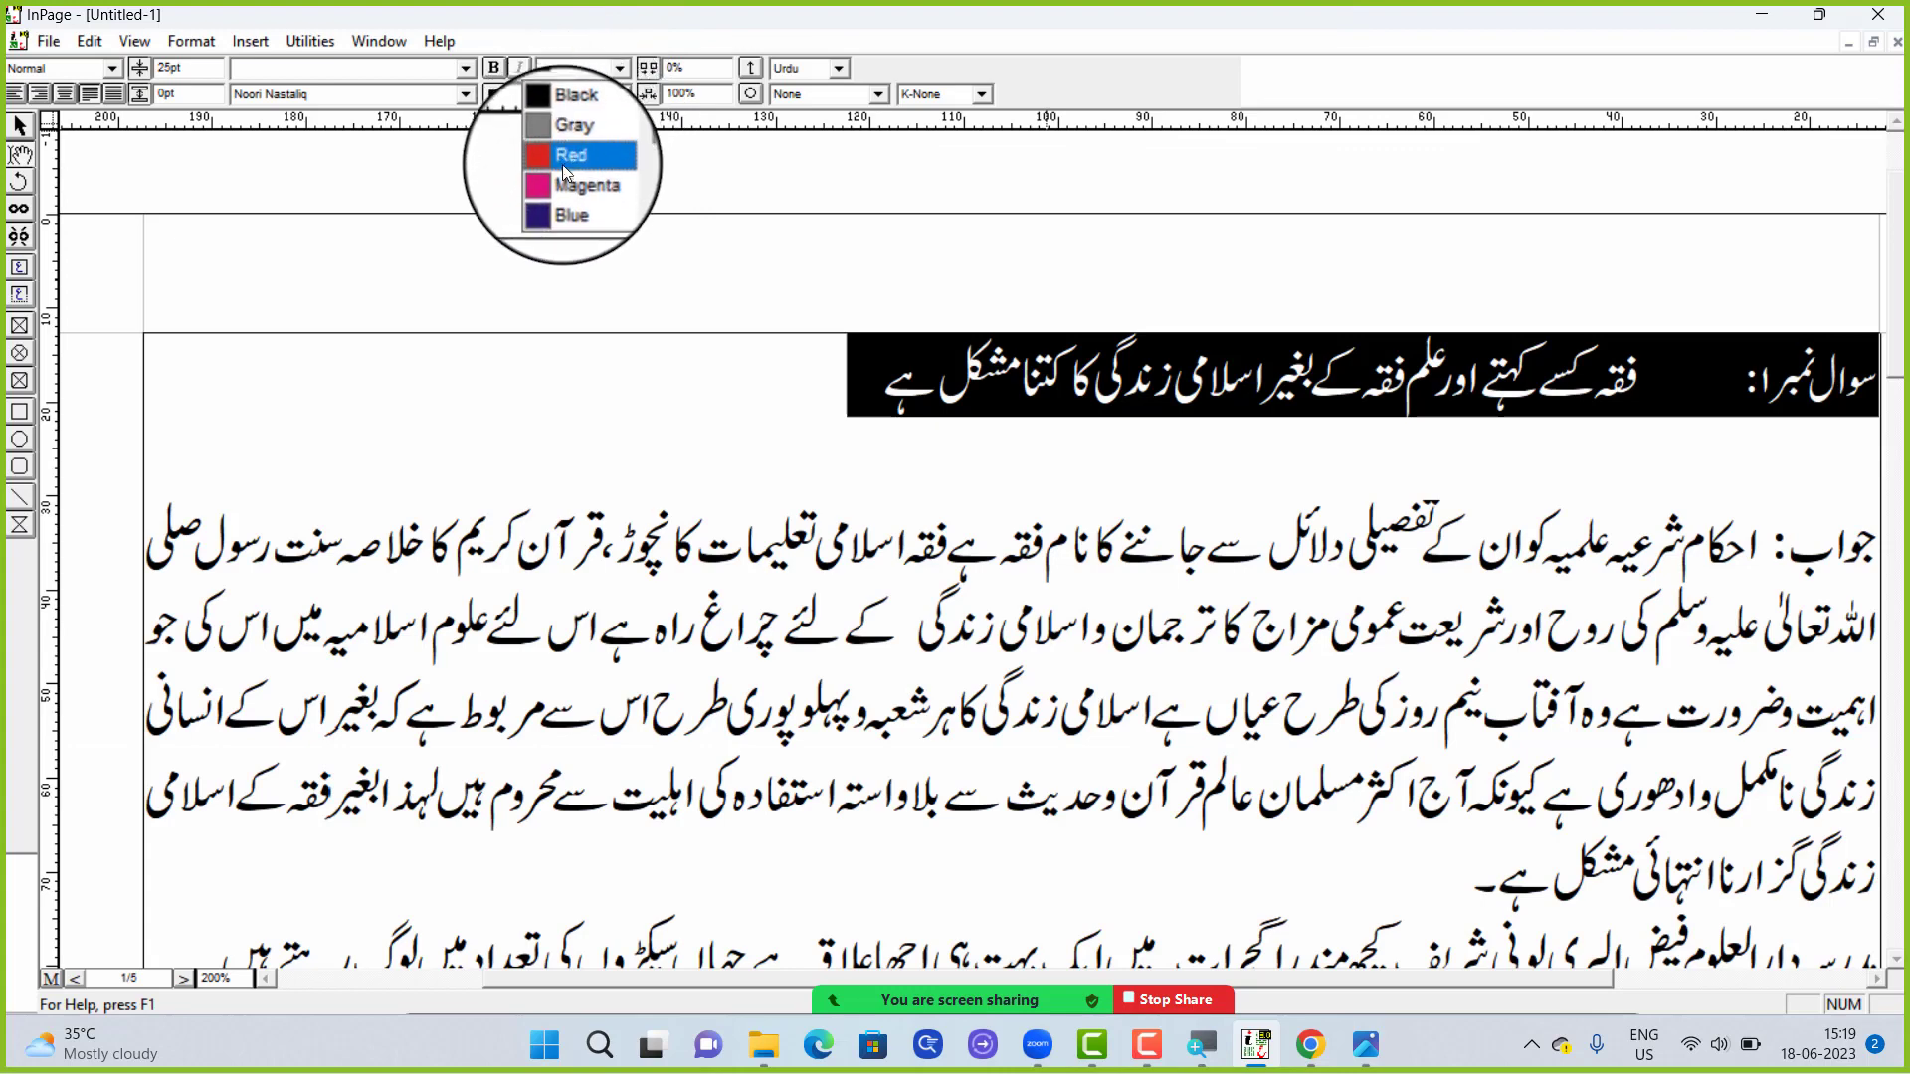
scroll(564, 175, "down", 4)
scroll(565, 175, "down", 8)
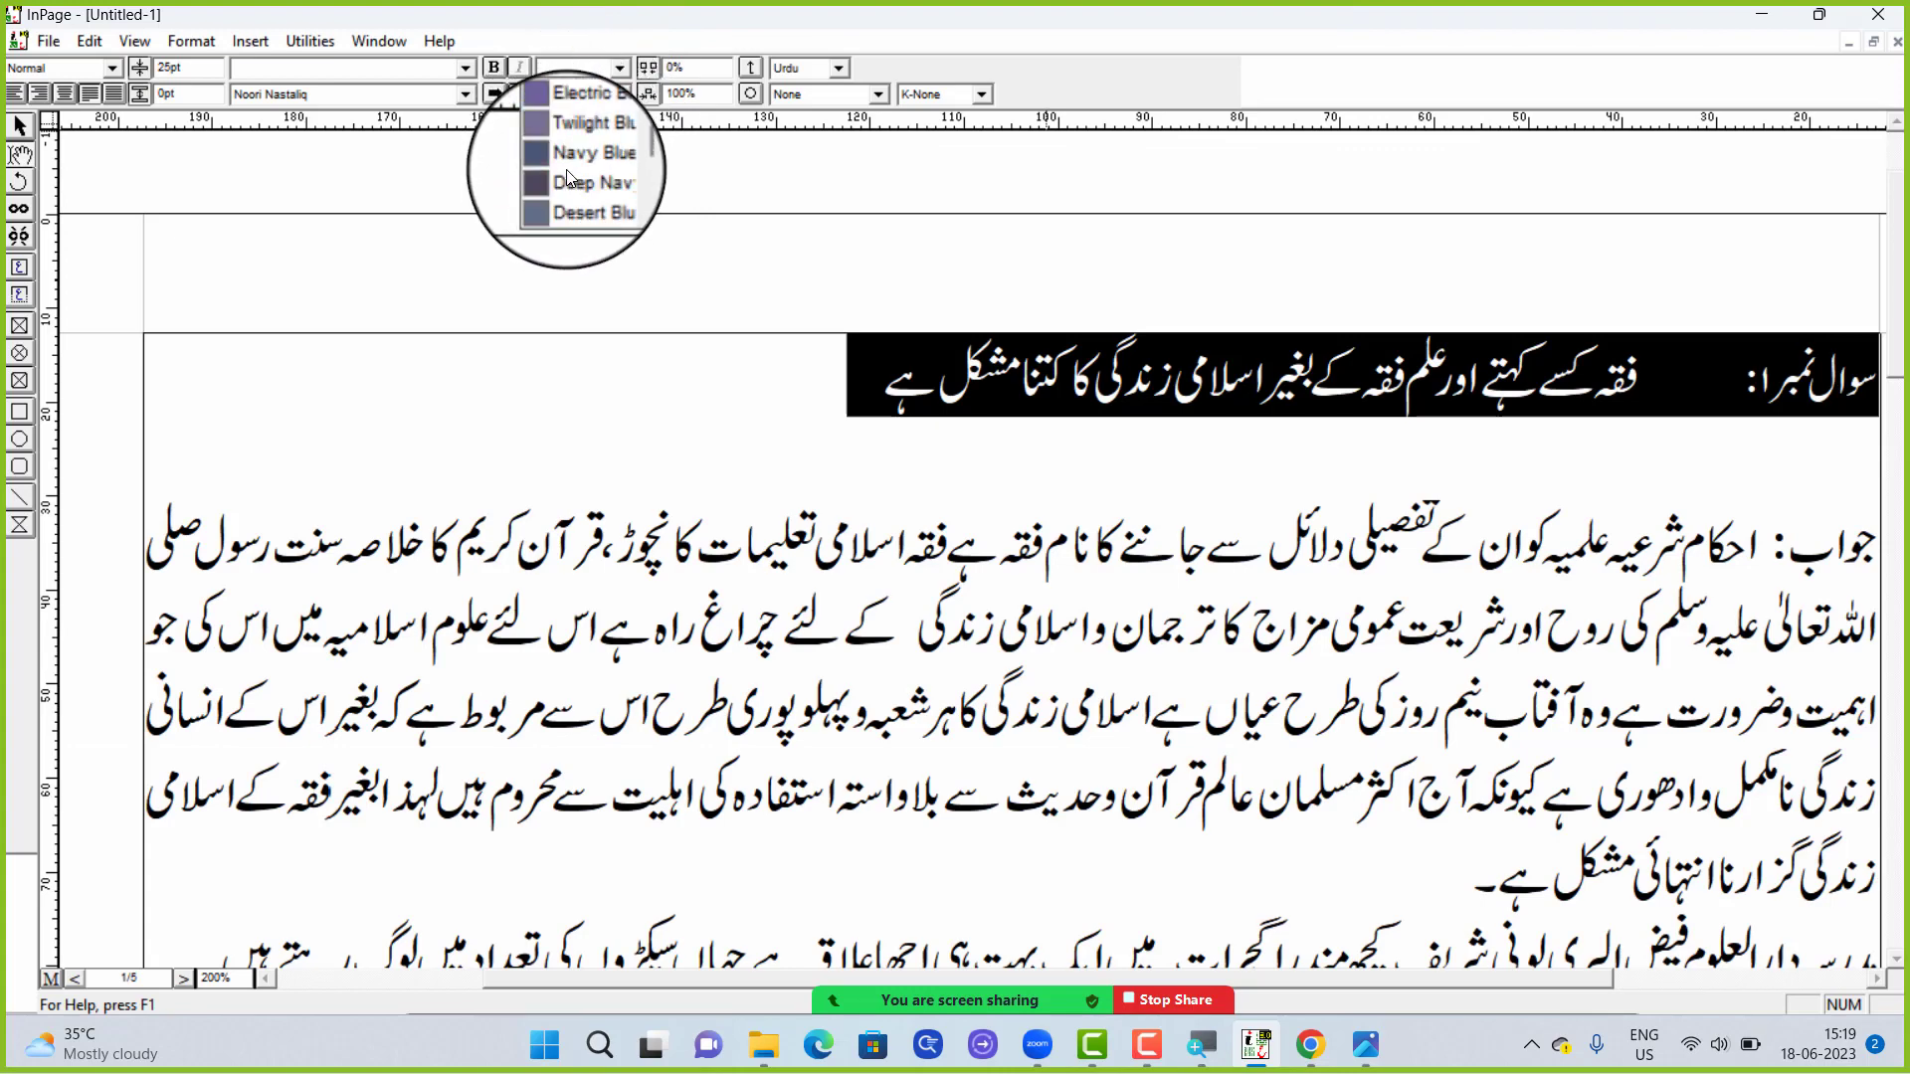
scroll(567, 176, "down", 8)
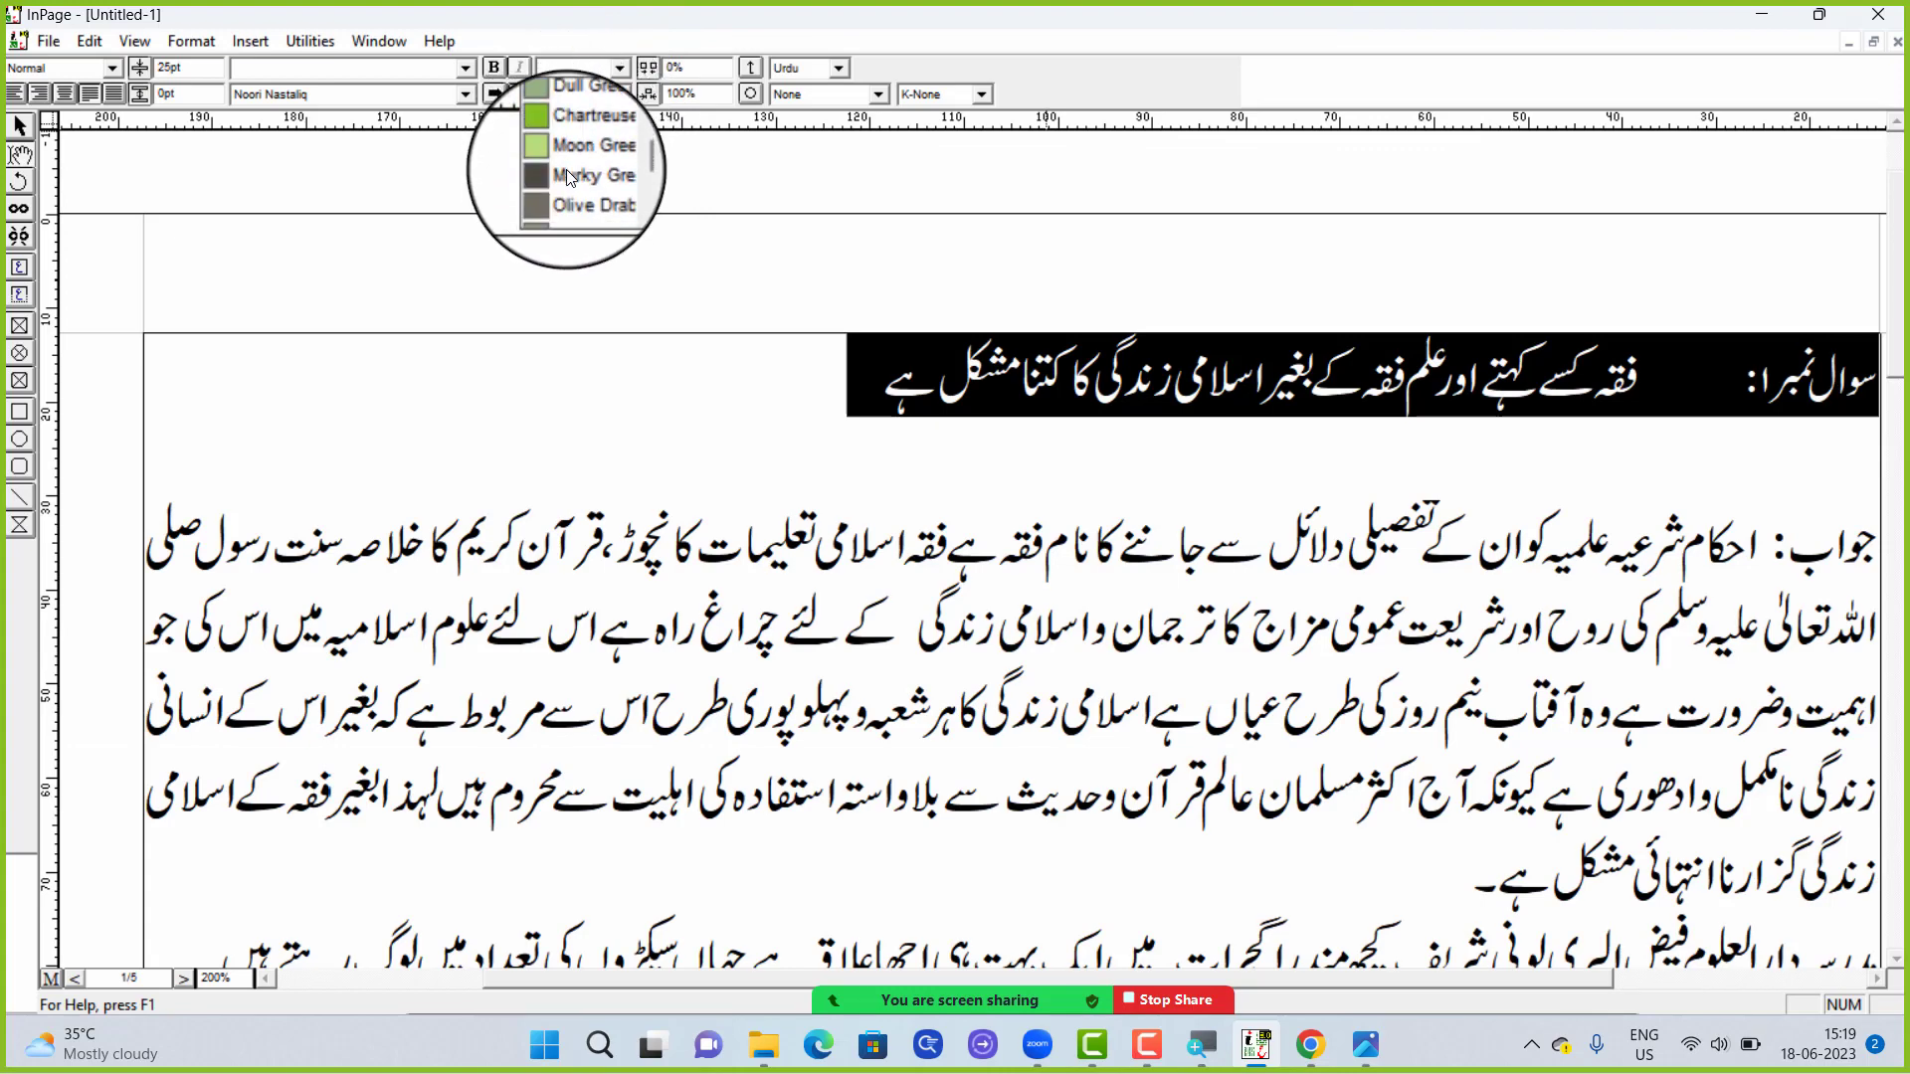
scroll(567, 172, "down", 8)
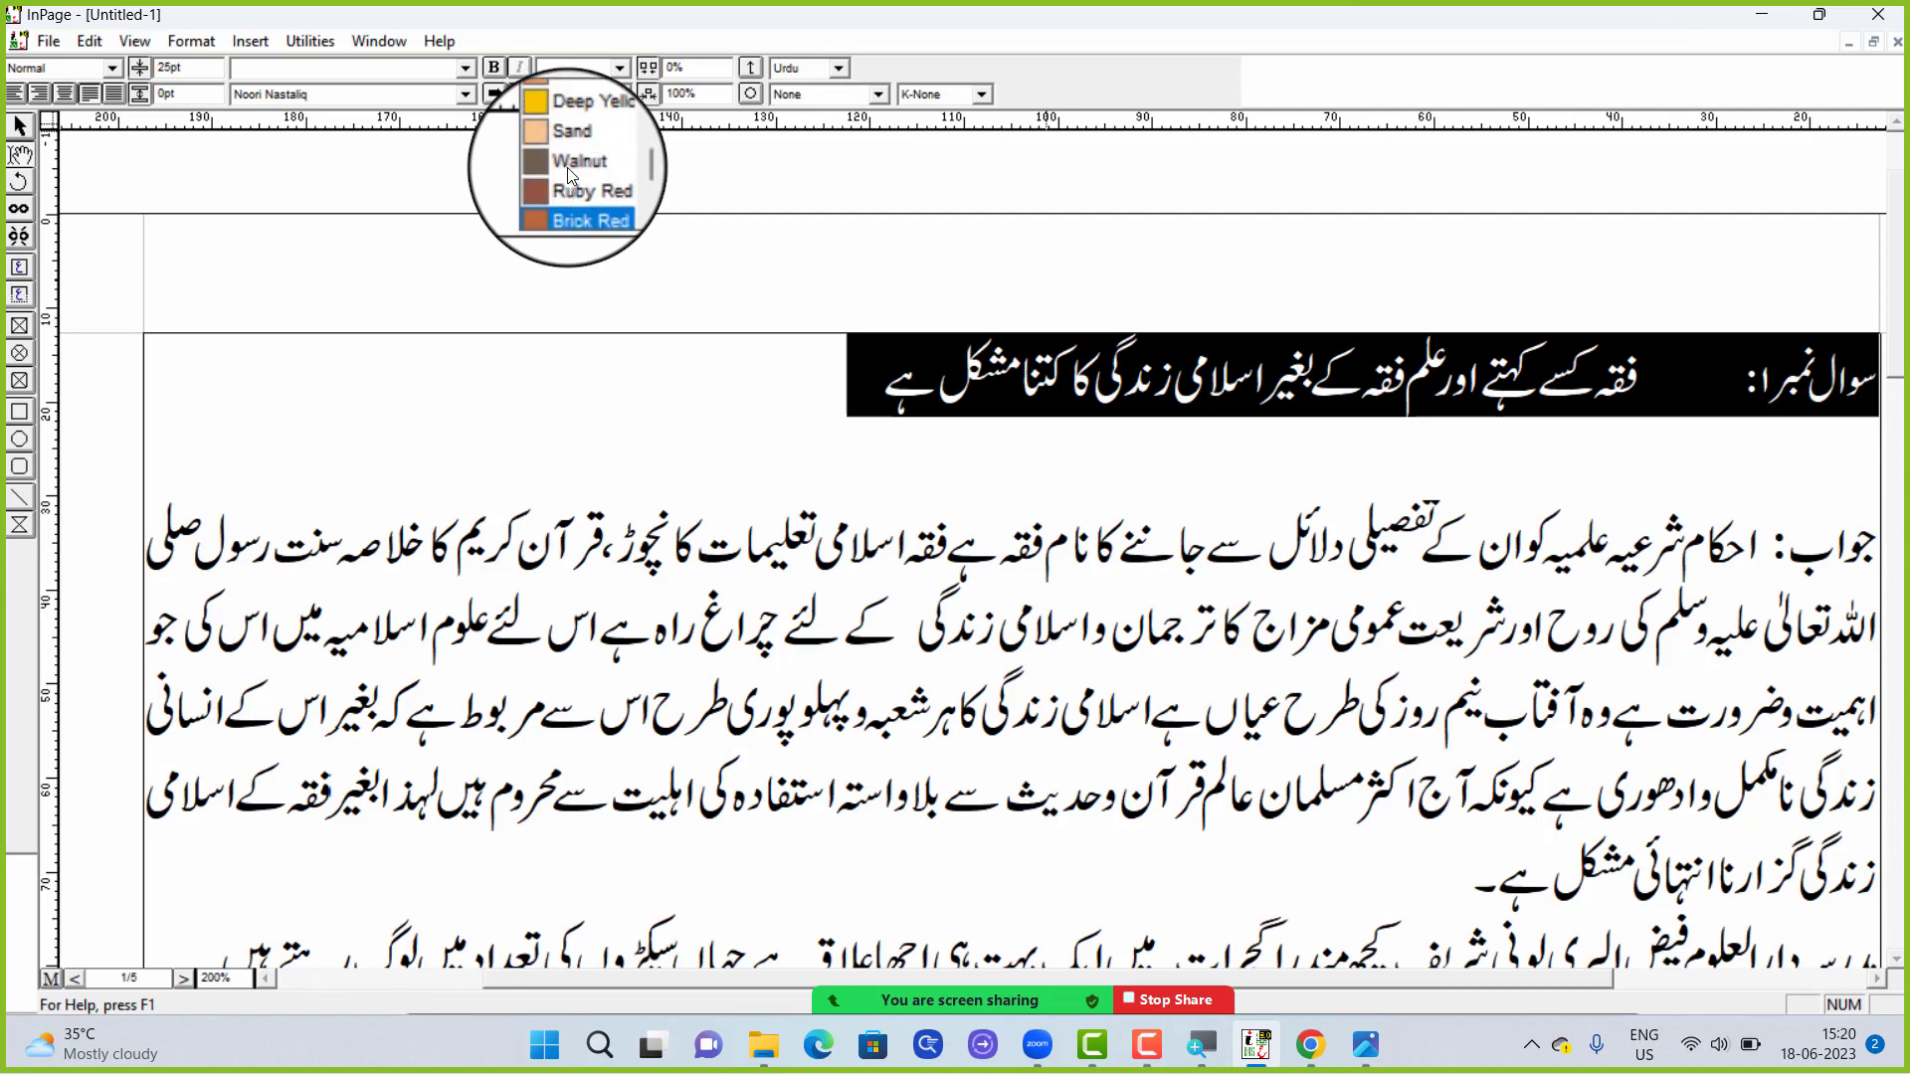
scroll(567, 175, "down", 3)
scroll(565, 173, "up", 1)
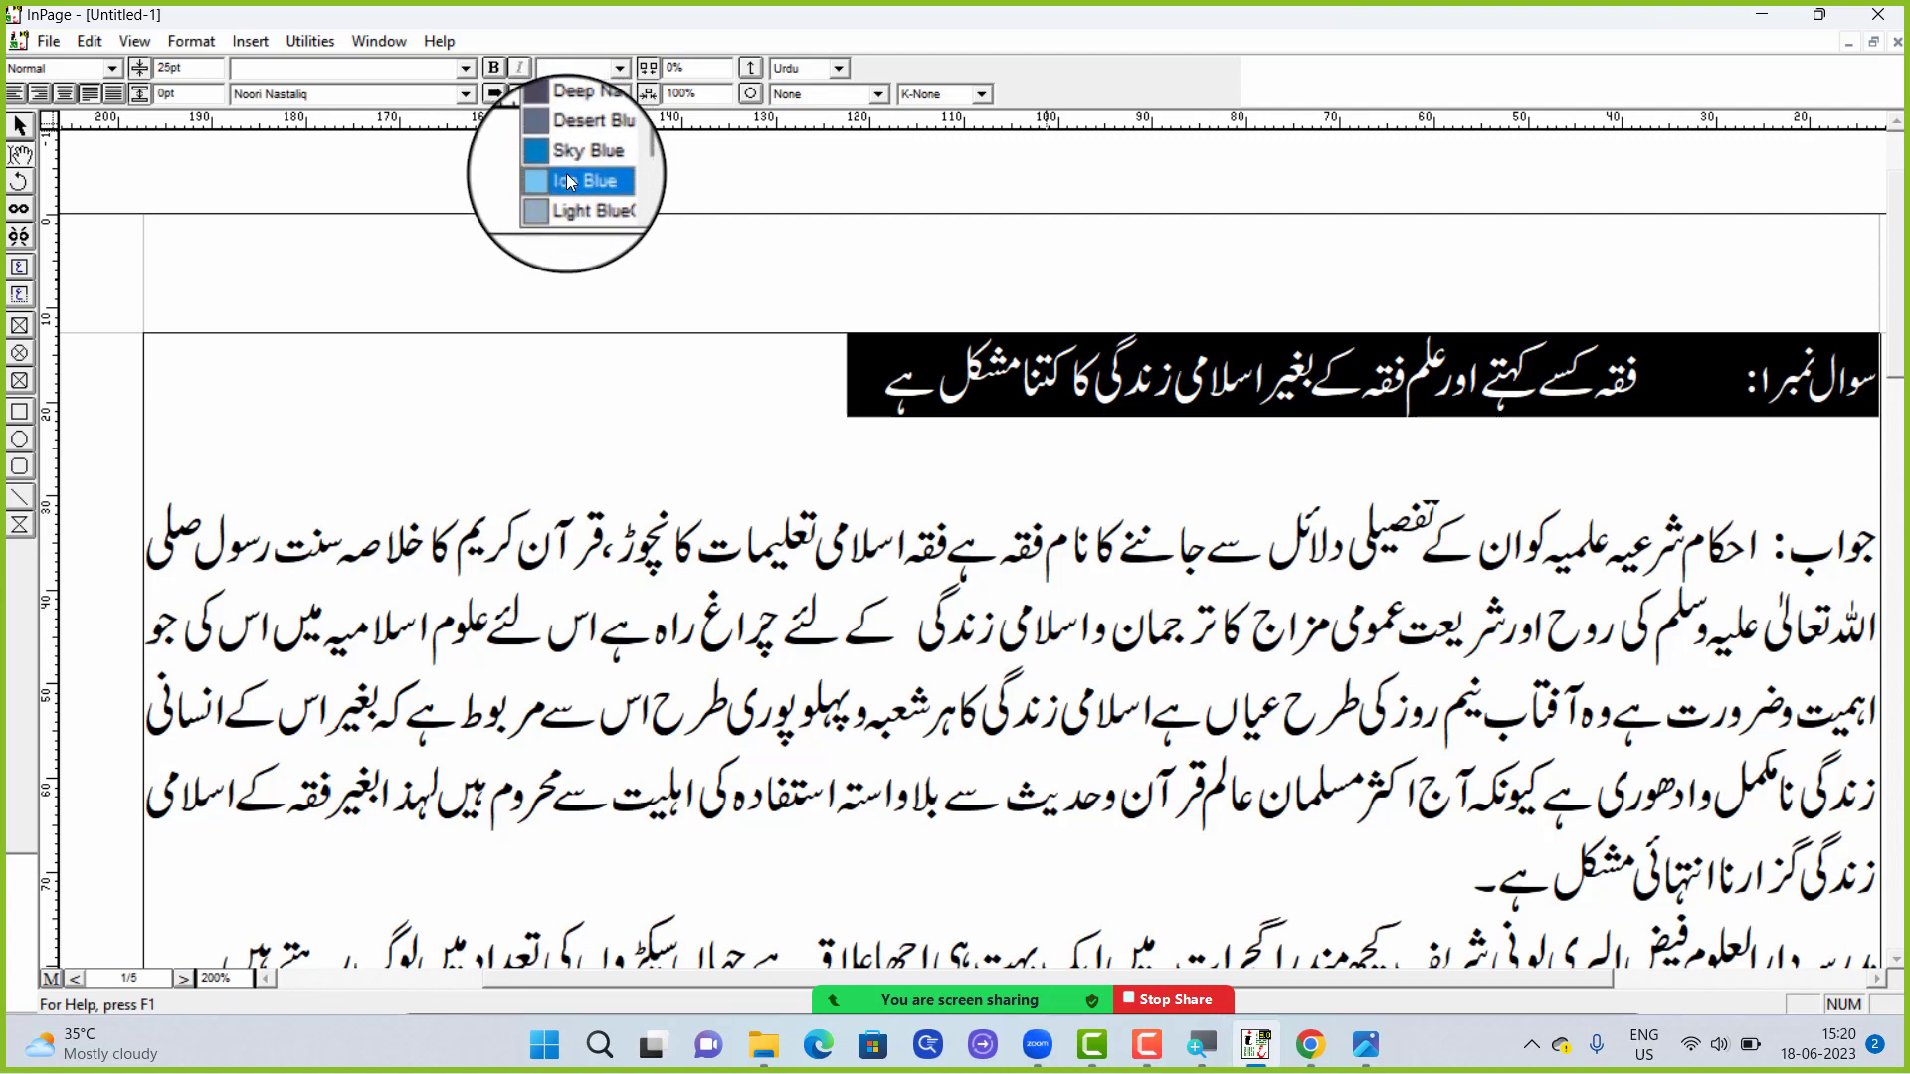
left_click(572, 159)
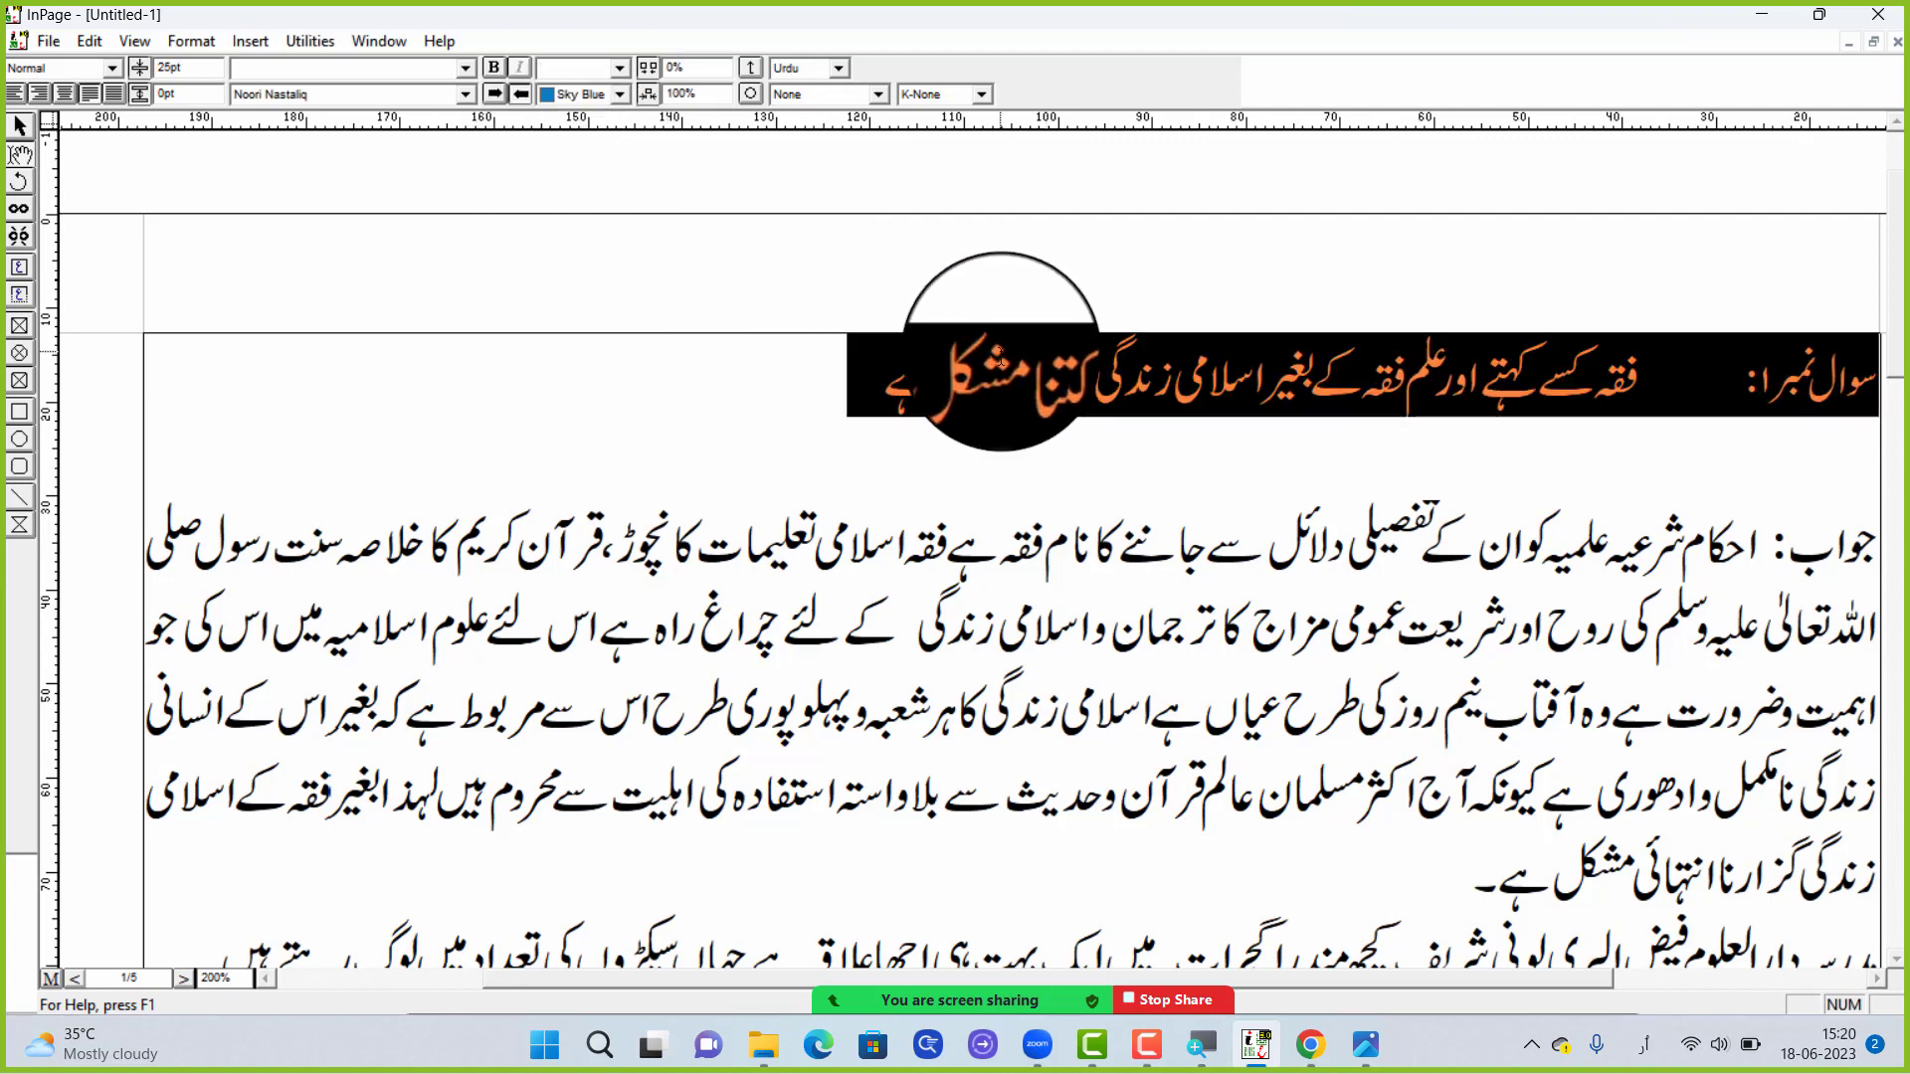
Add جب بھی ہم لکھنے والے ہوں گے تو رنگ الگ ہو جائے گا at the end of the first question line
left_click(1018, 388)
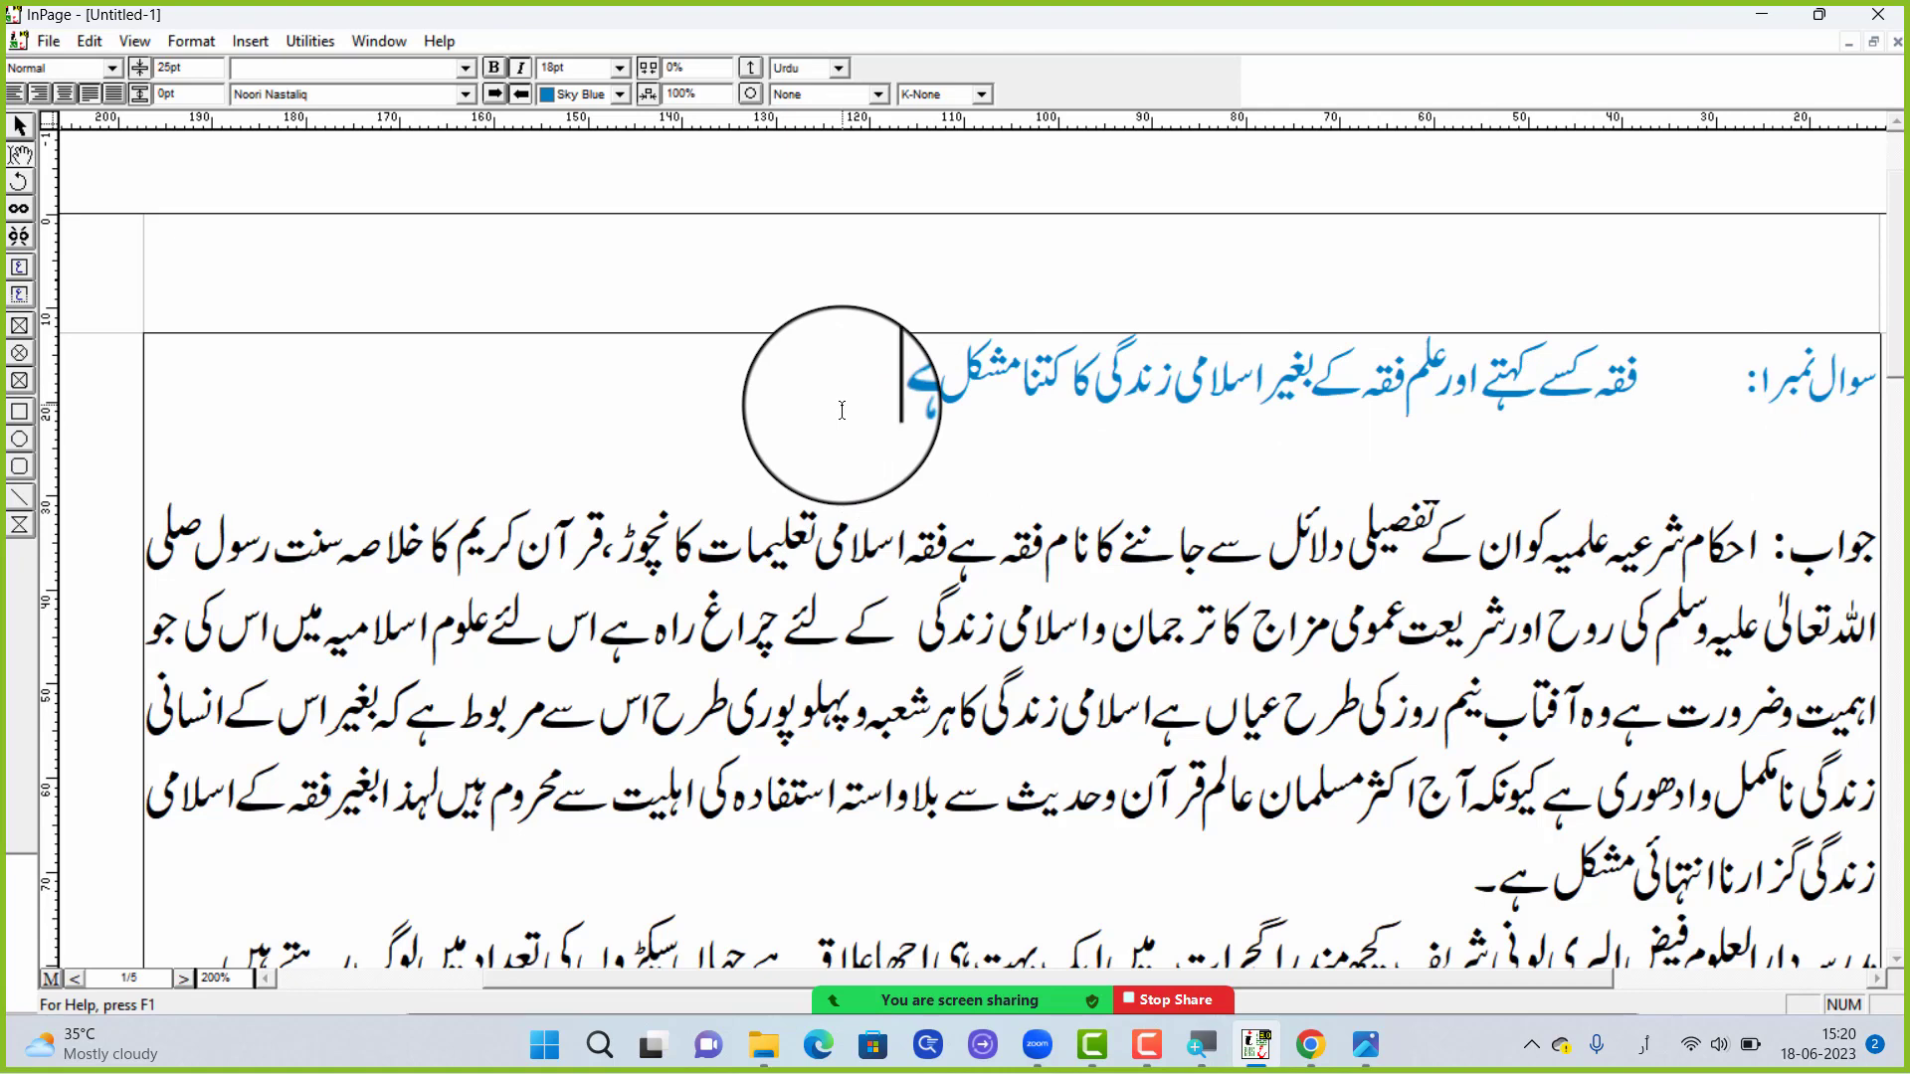
type("ب")
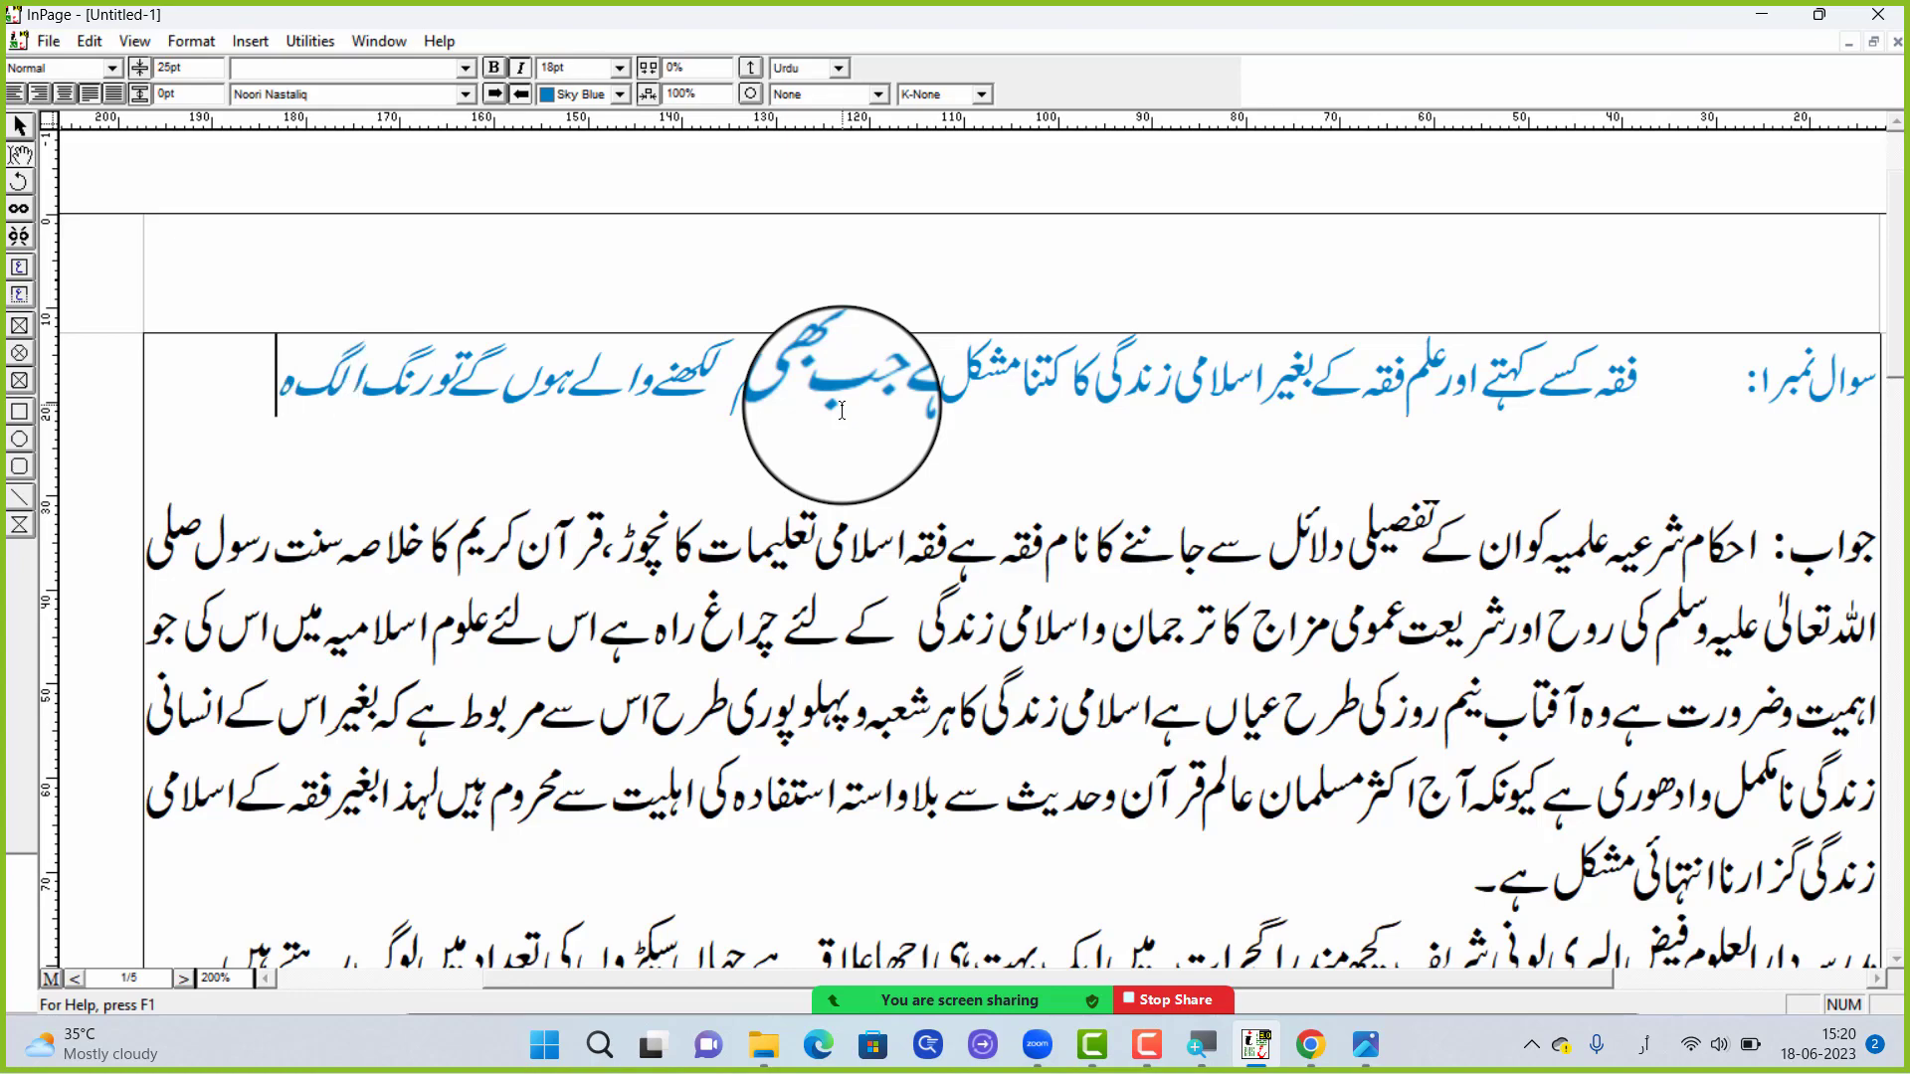
type("گا")
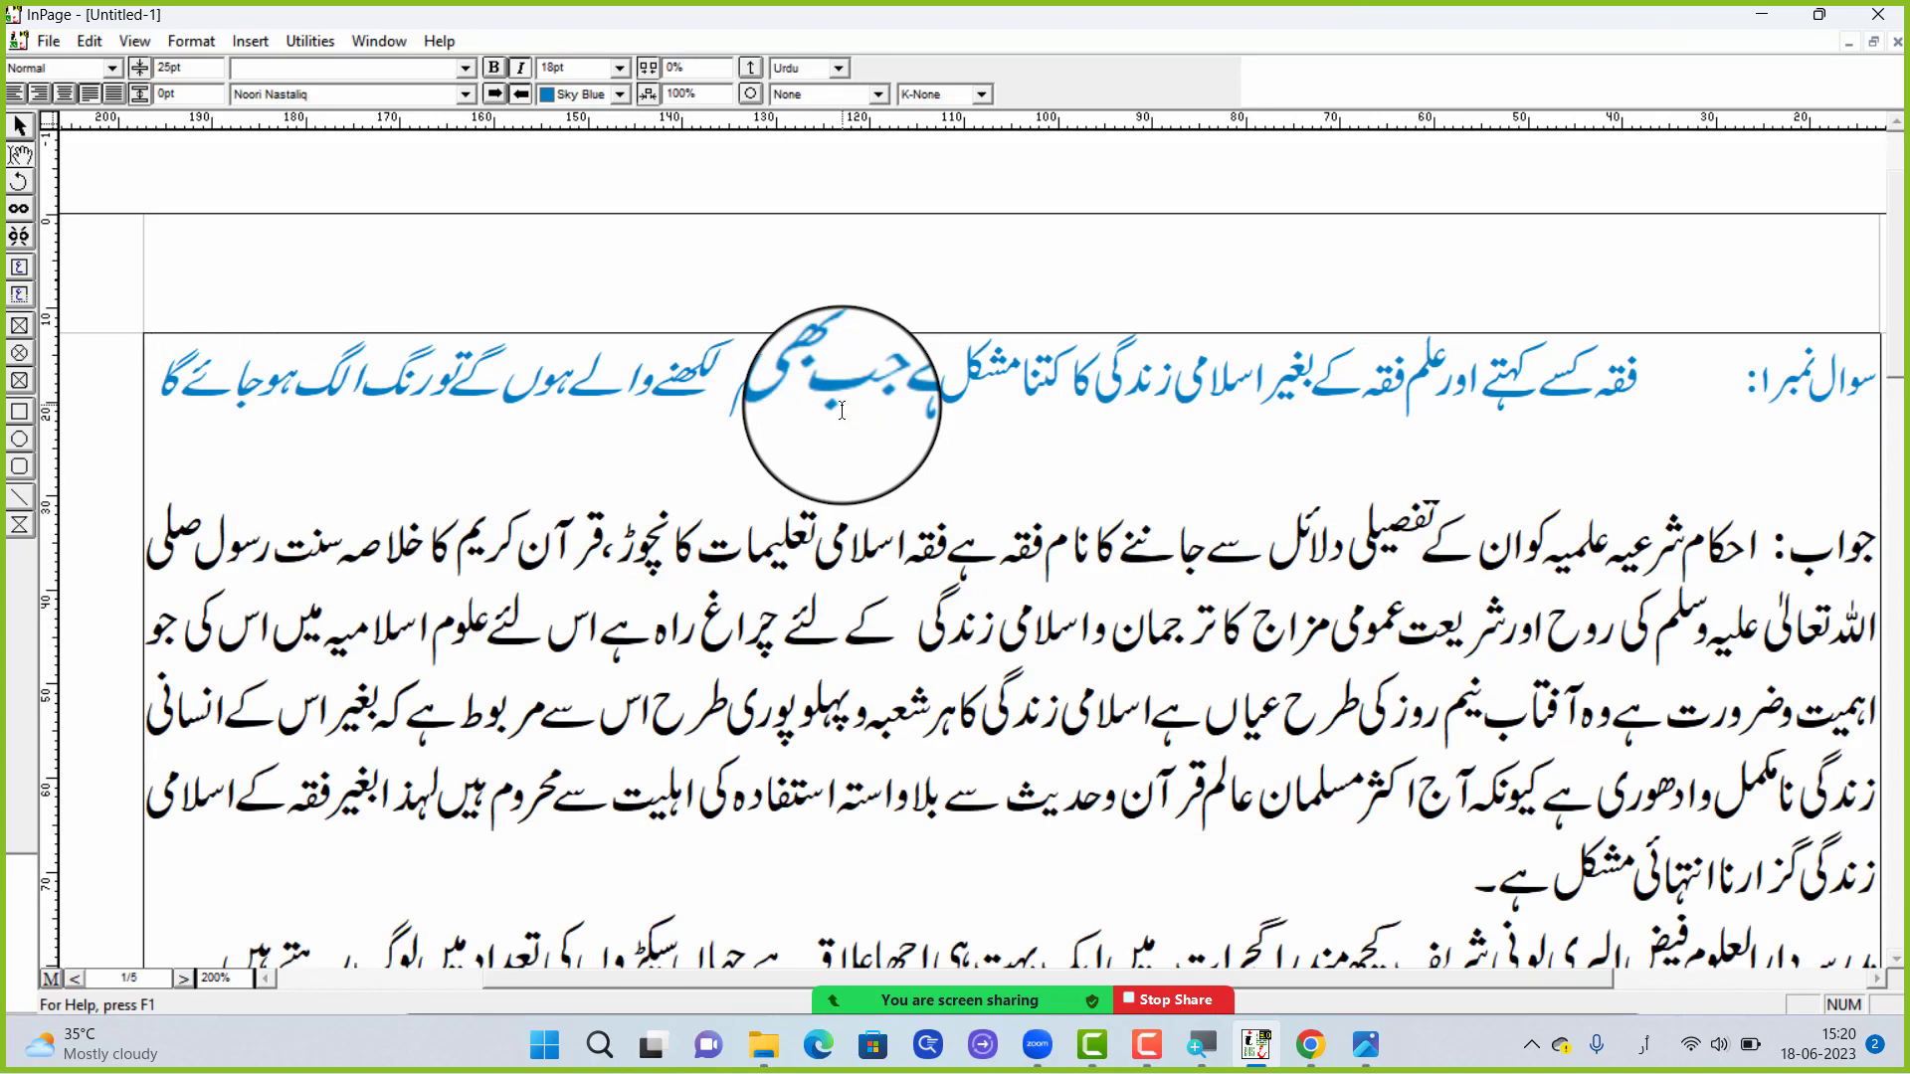
Remove the italic style from the whole first question line
double_click(850, 422)
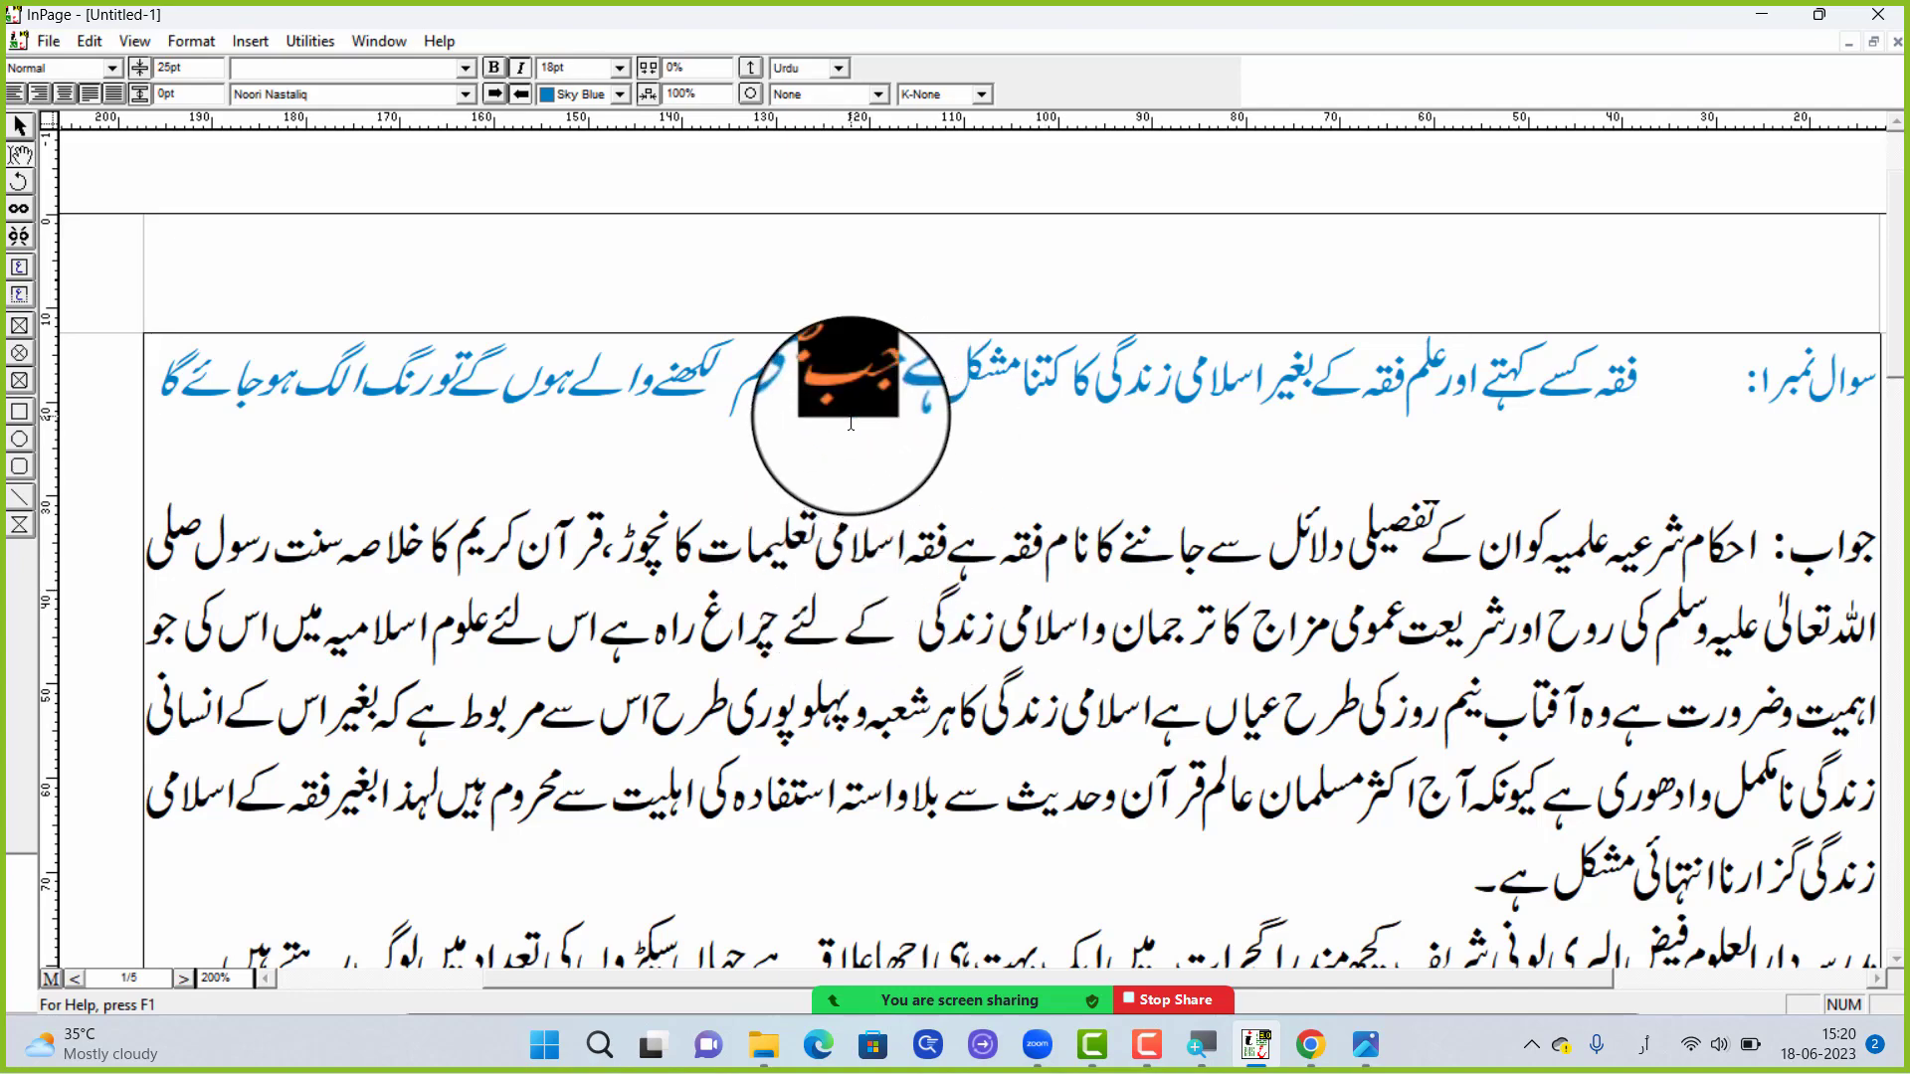
triple_click(851, 422)
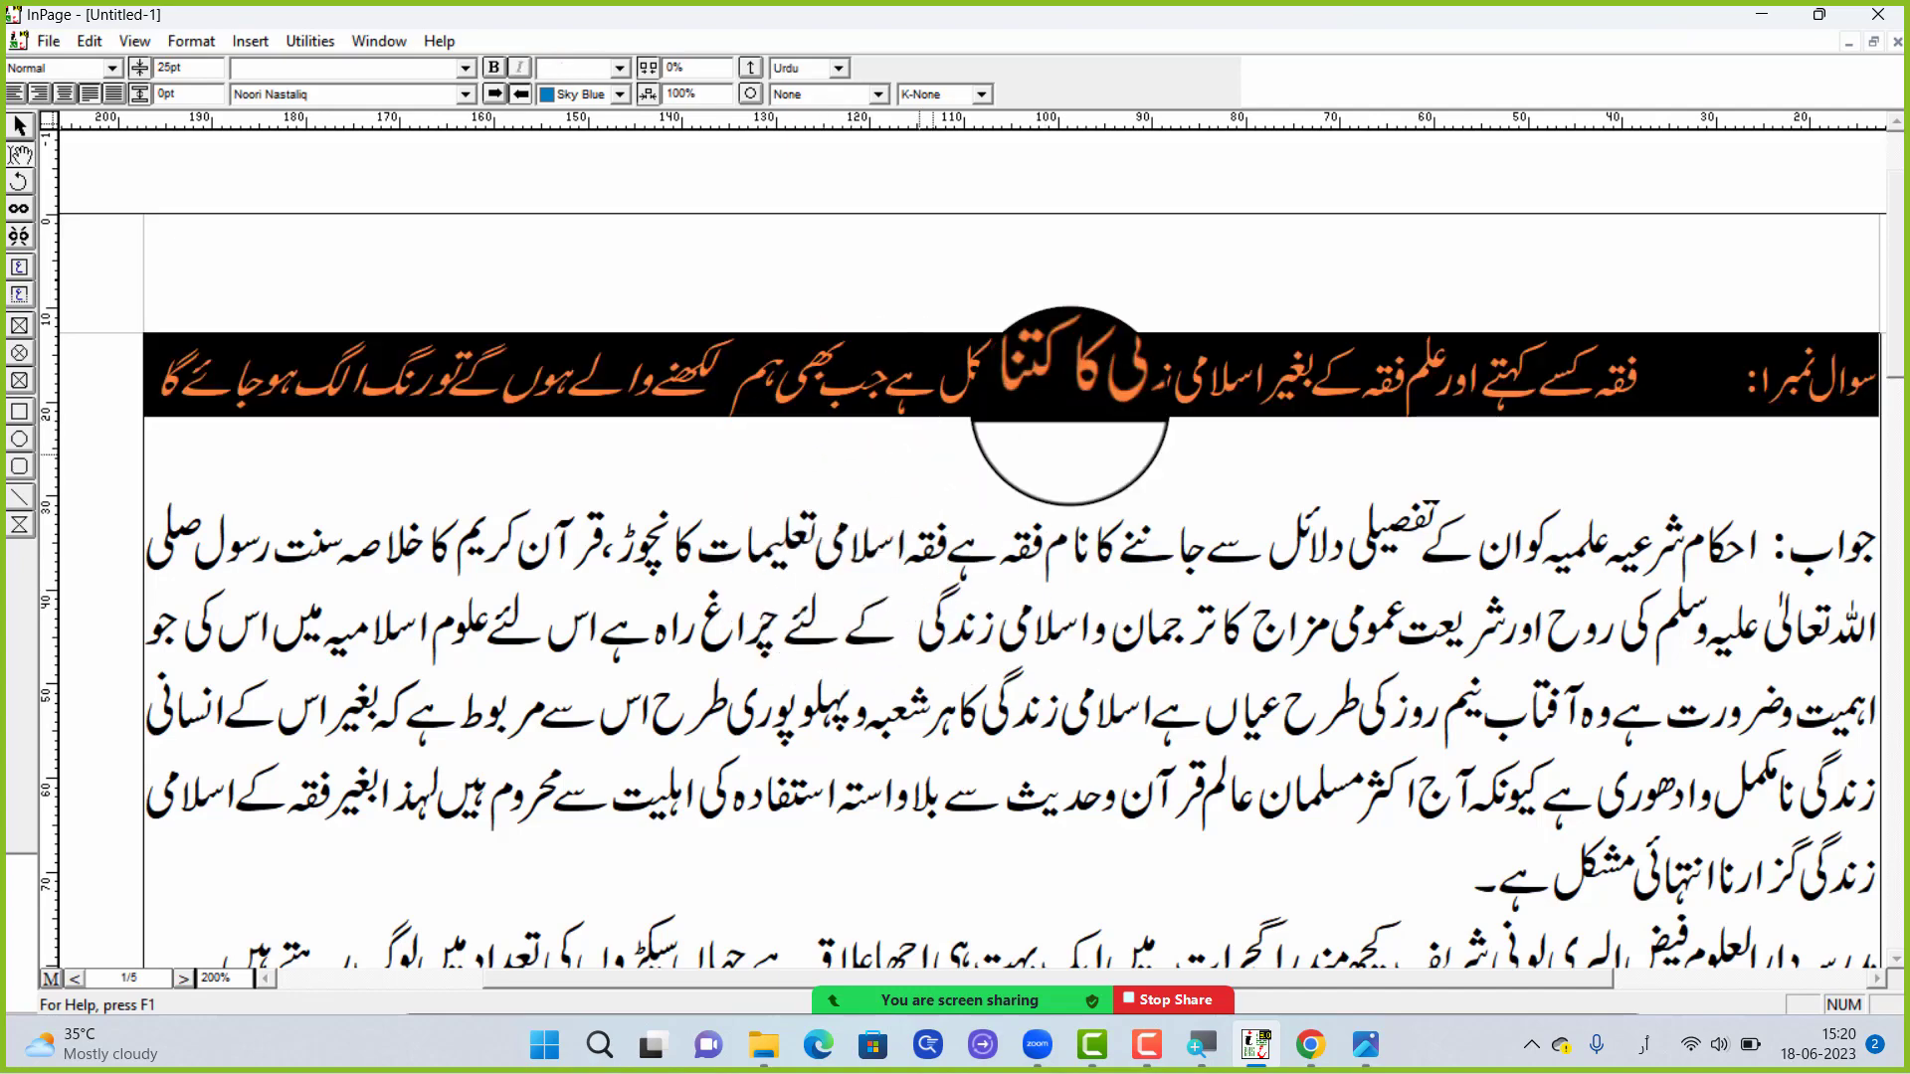
left_click(519, 72)
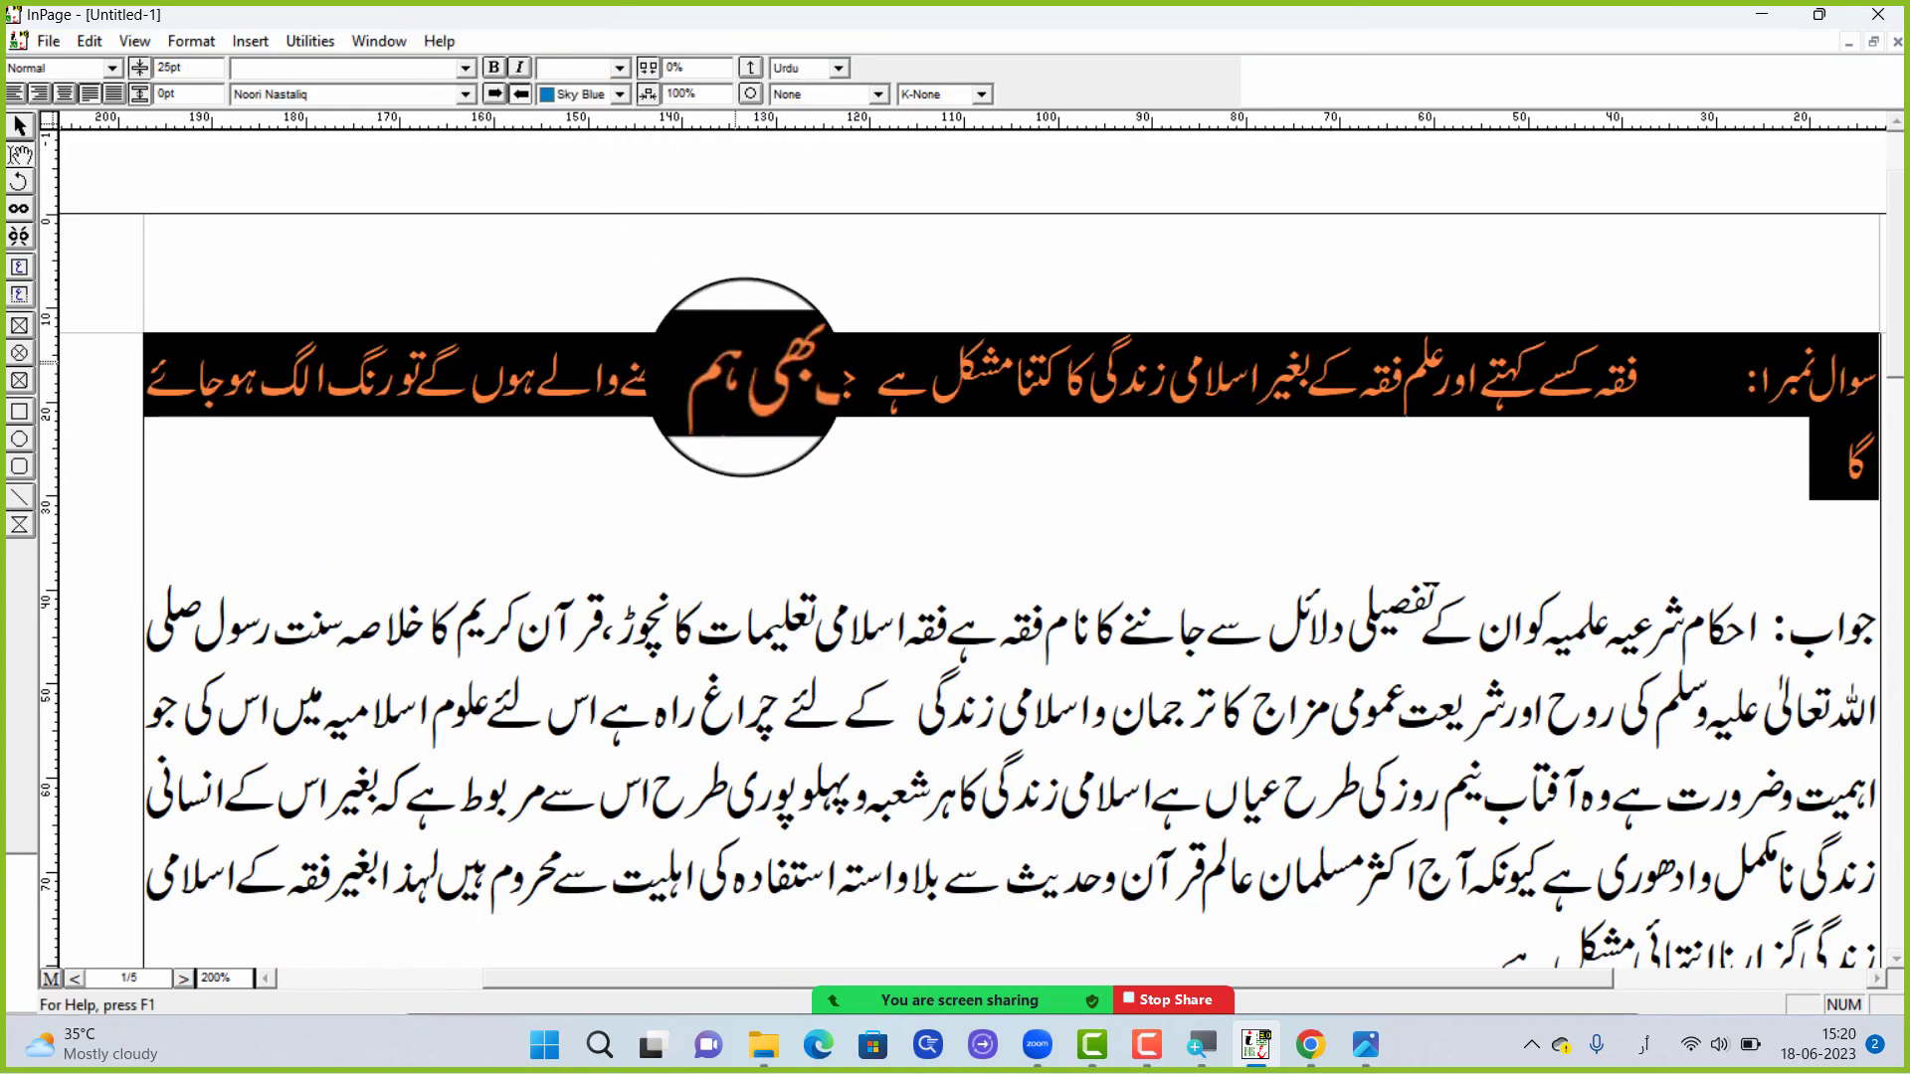
Set the text colour of the whole first question line to Ocean Green
left_click(742, 376)
triple_click(1013, 376)
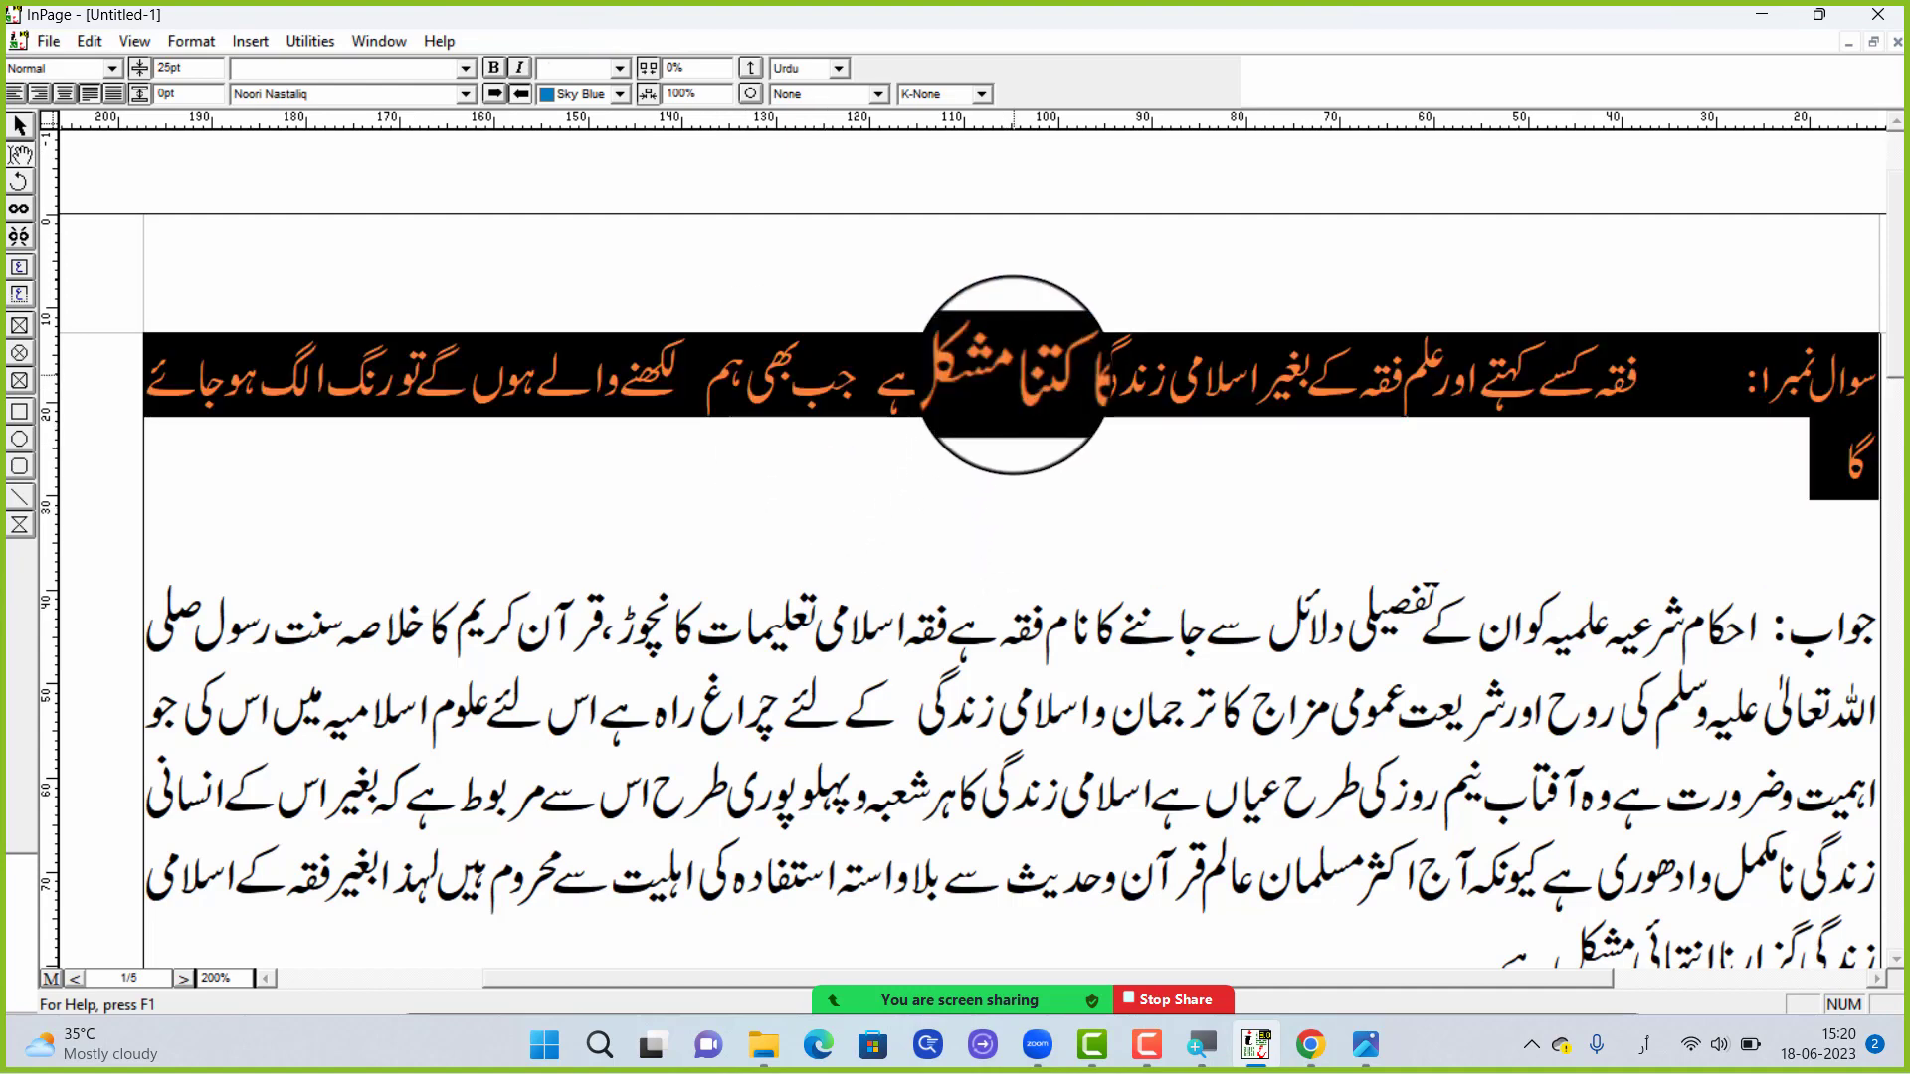
left_click(580, 94)
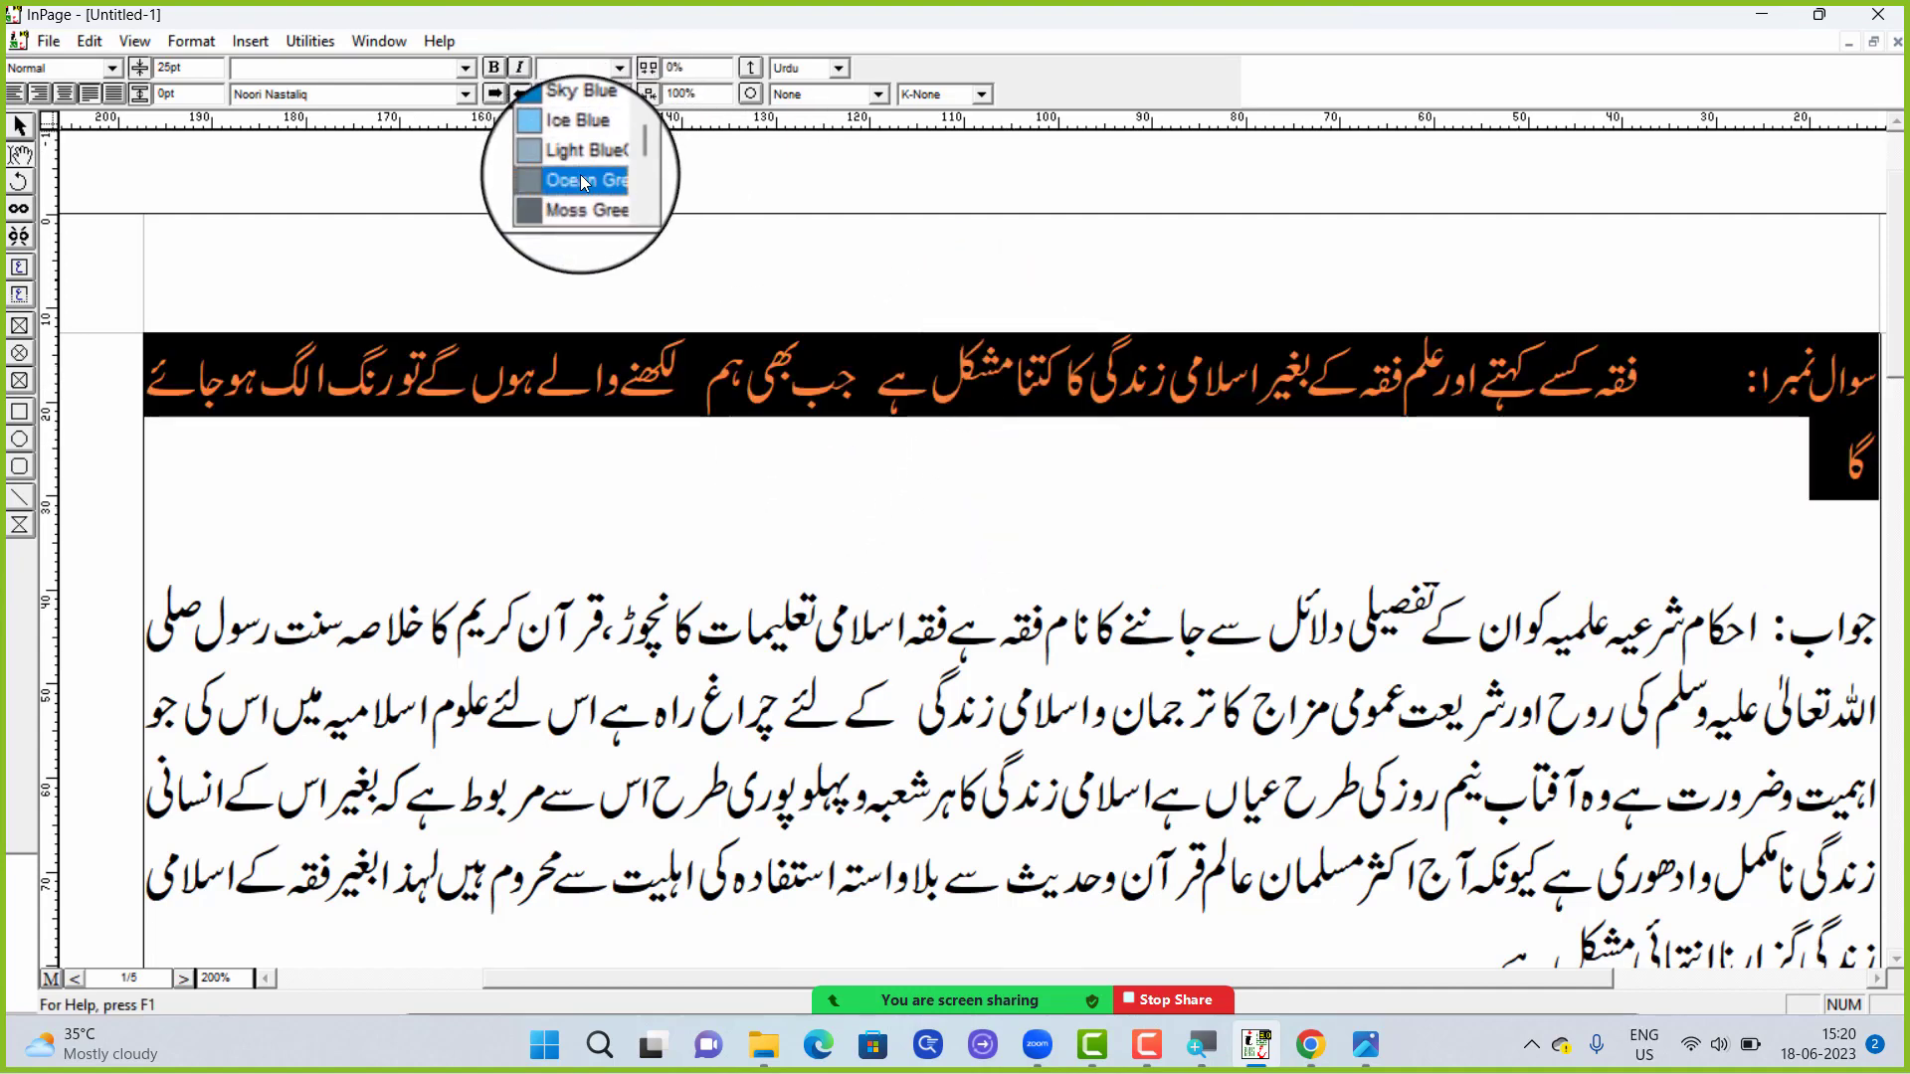
left_click(581, 176)
left_click(729, 440)
left_click(794, 379)
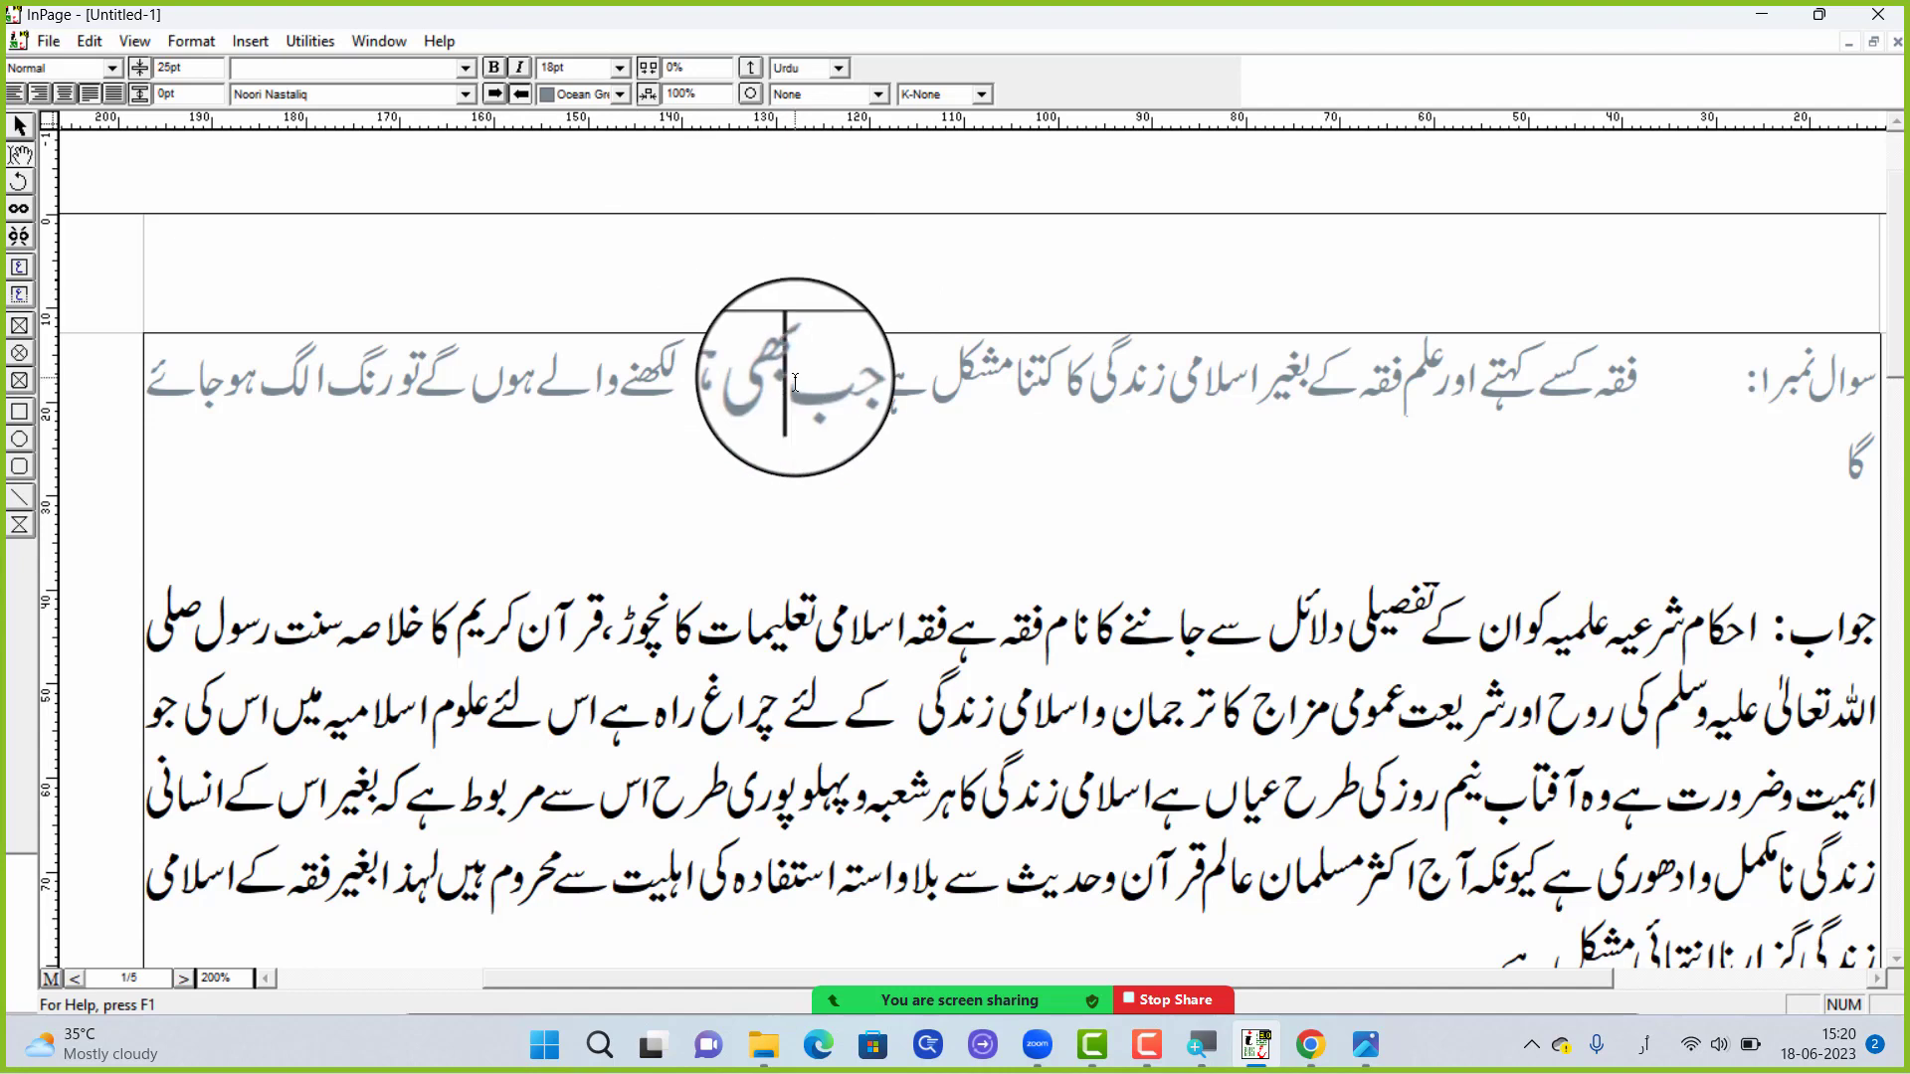
Change the text colour of the whole first question line to Grass Green
triple_click(795, 382)
left_click(618, 94)
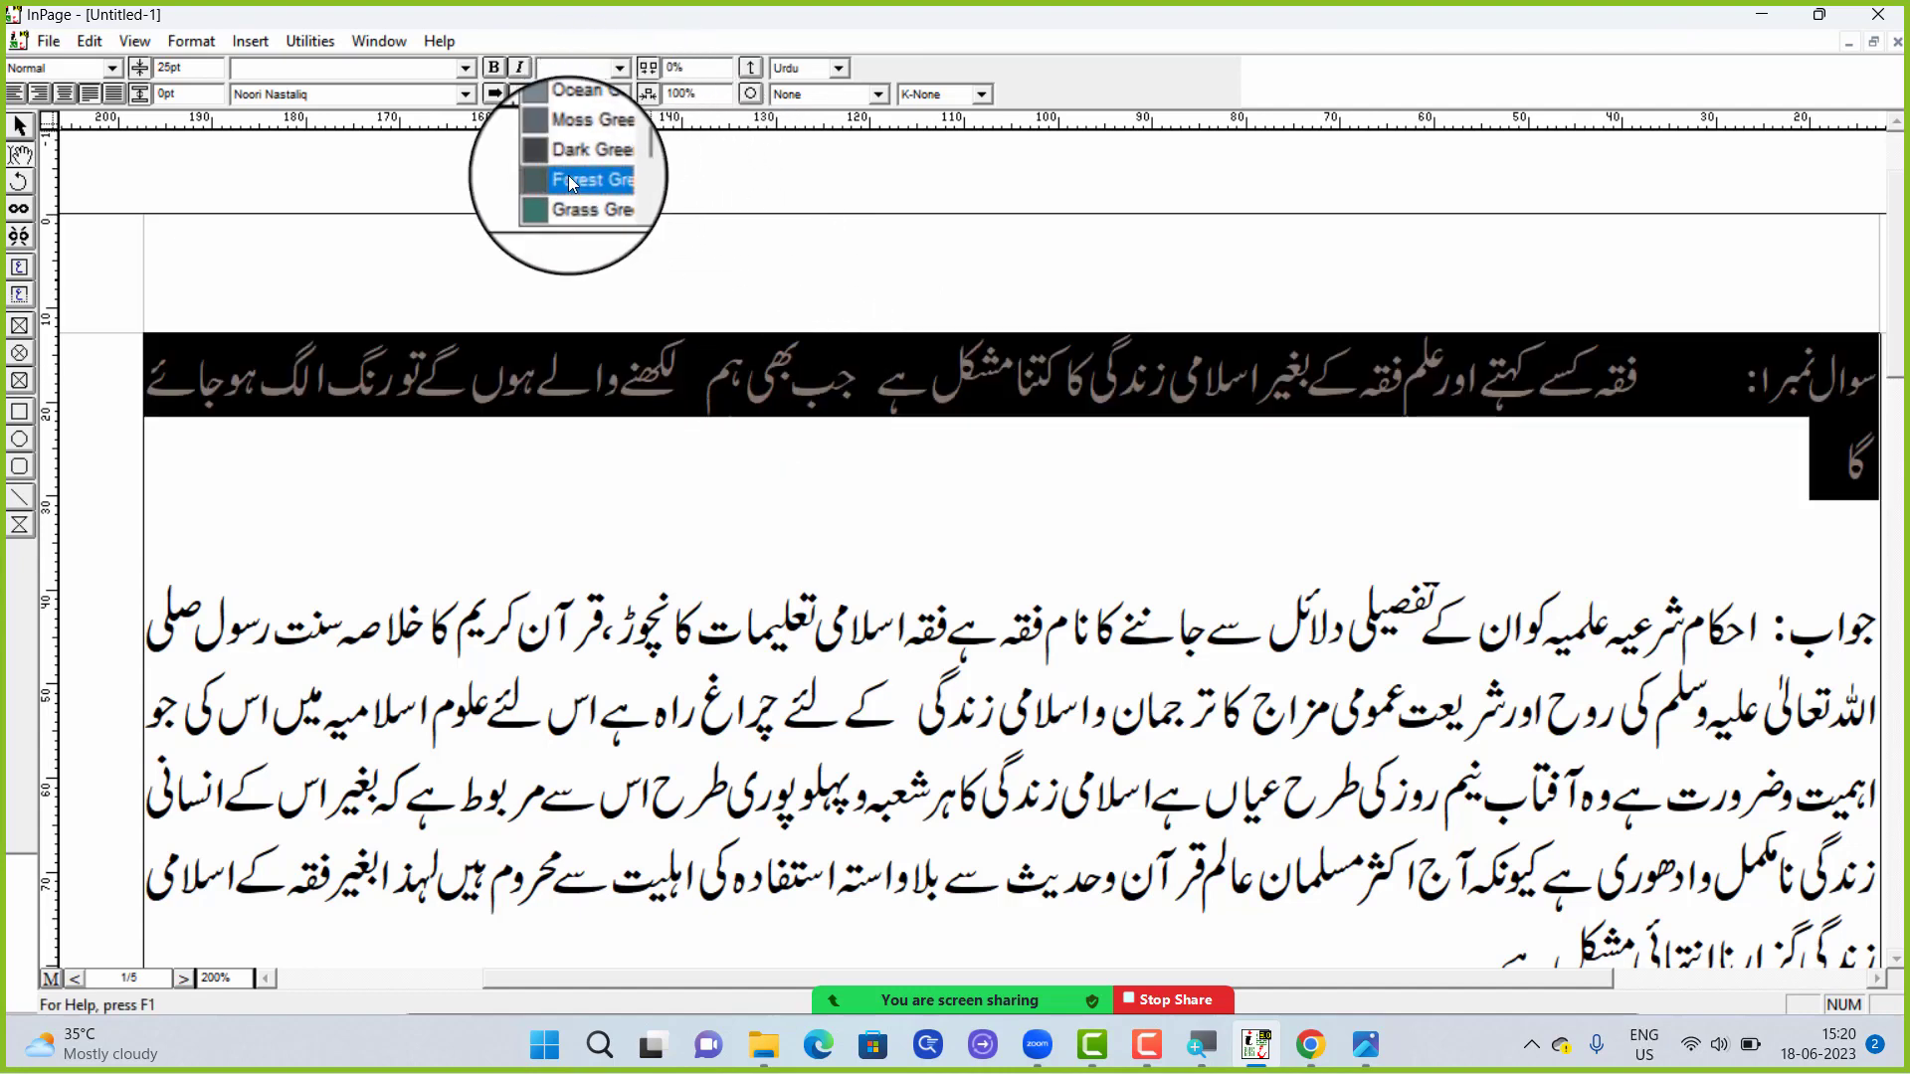
left_click(570, 196)
left_click(639, 353)
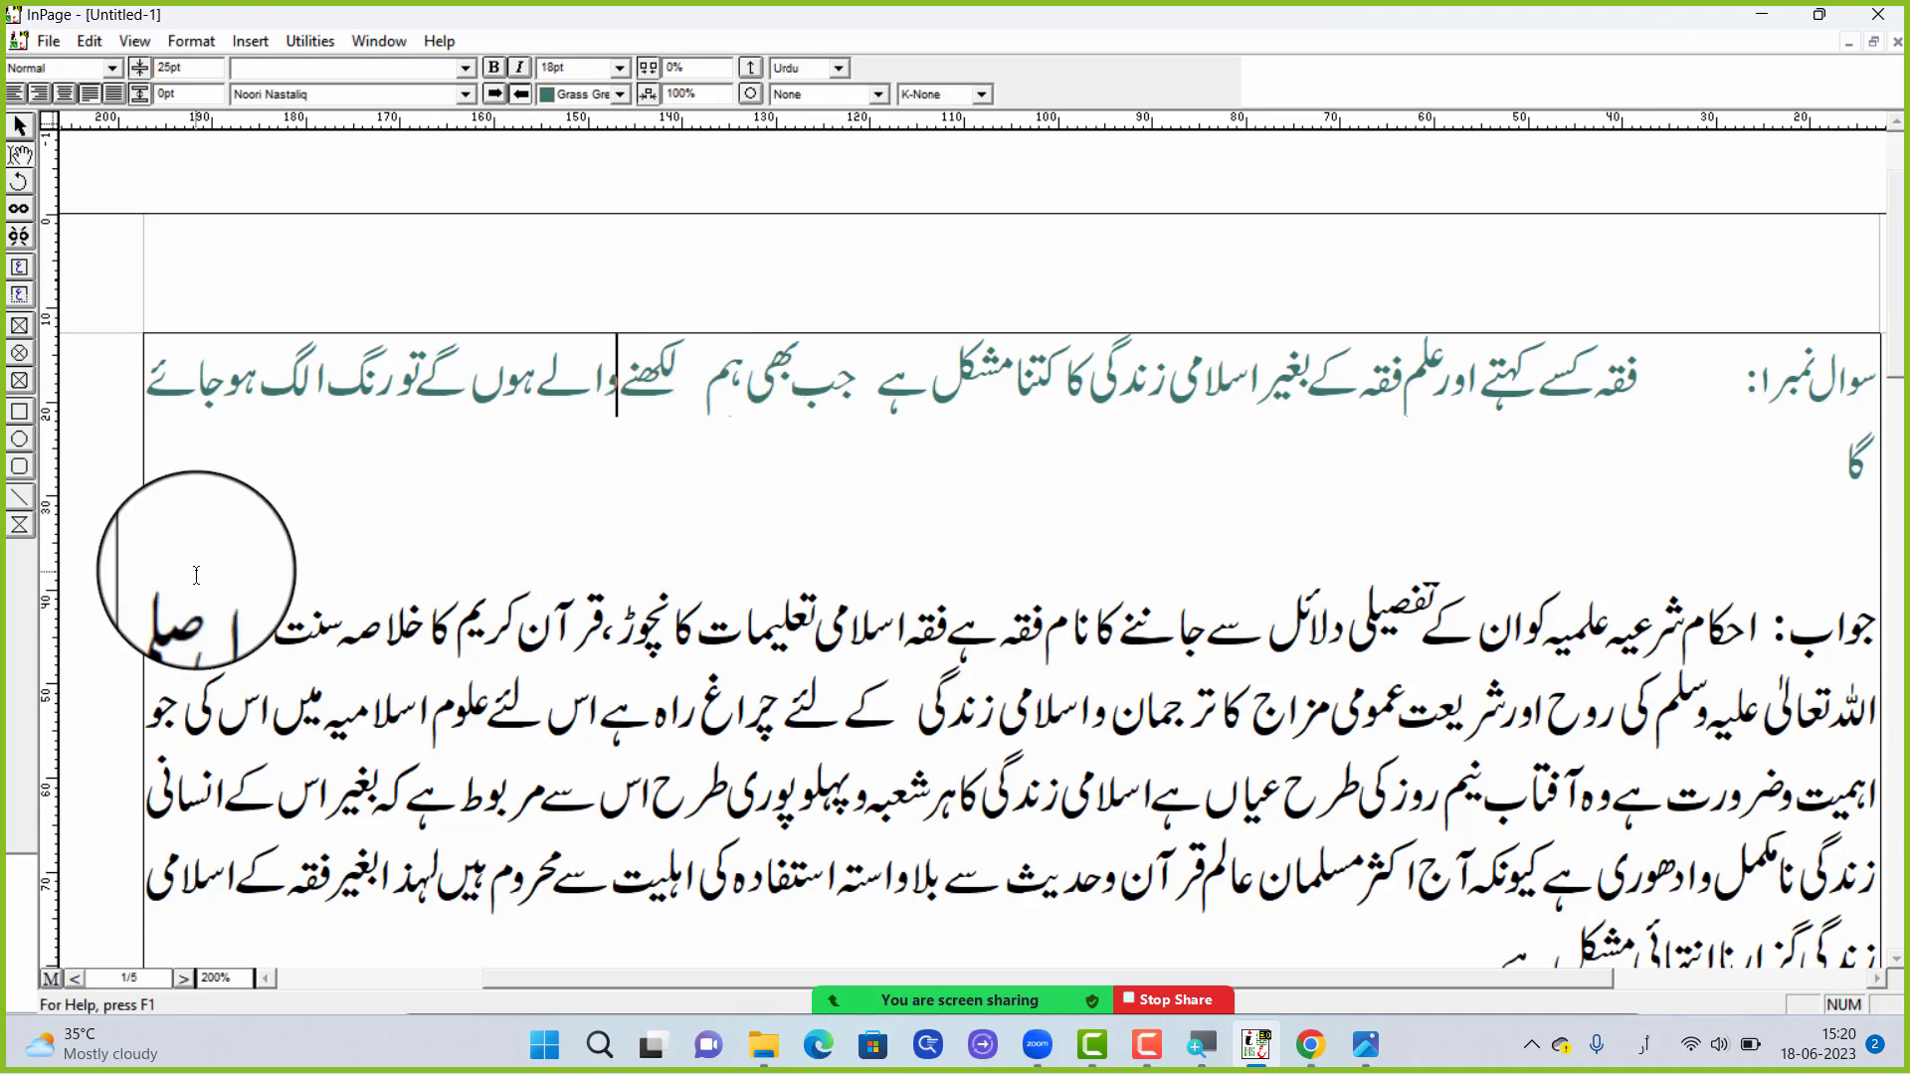
Set the text colour of the whole first question line to White
triple_click(384, 367)
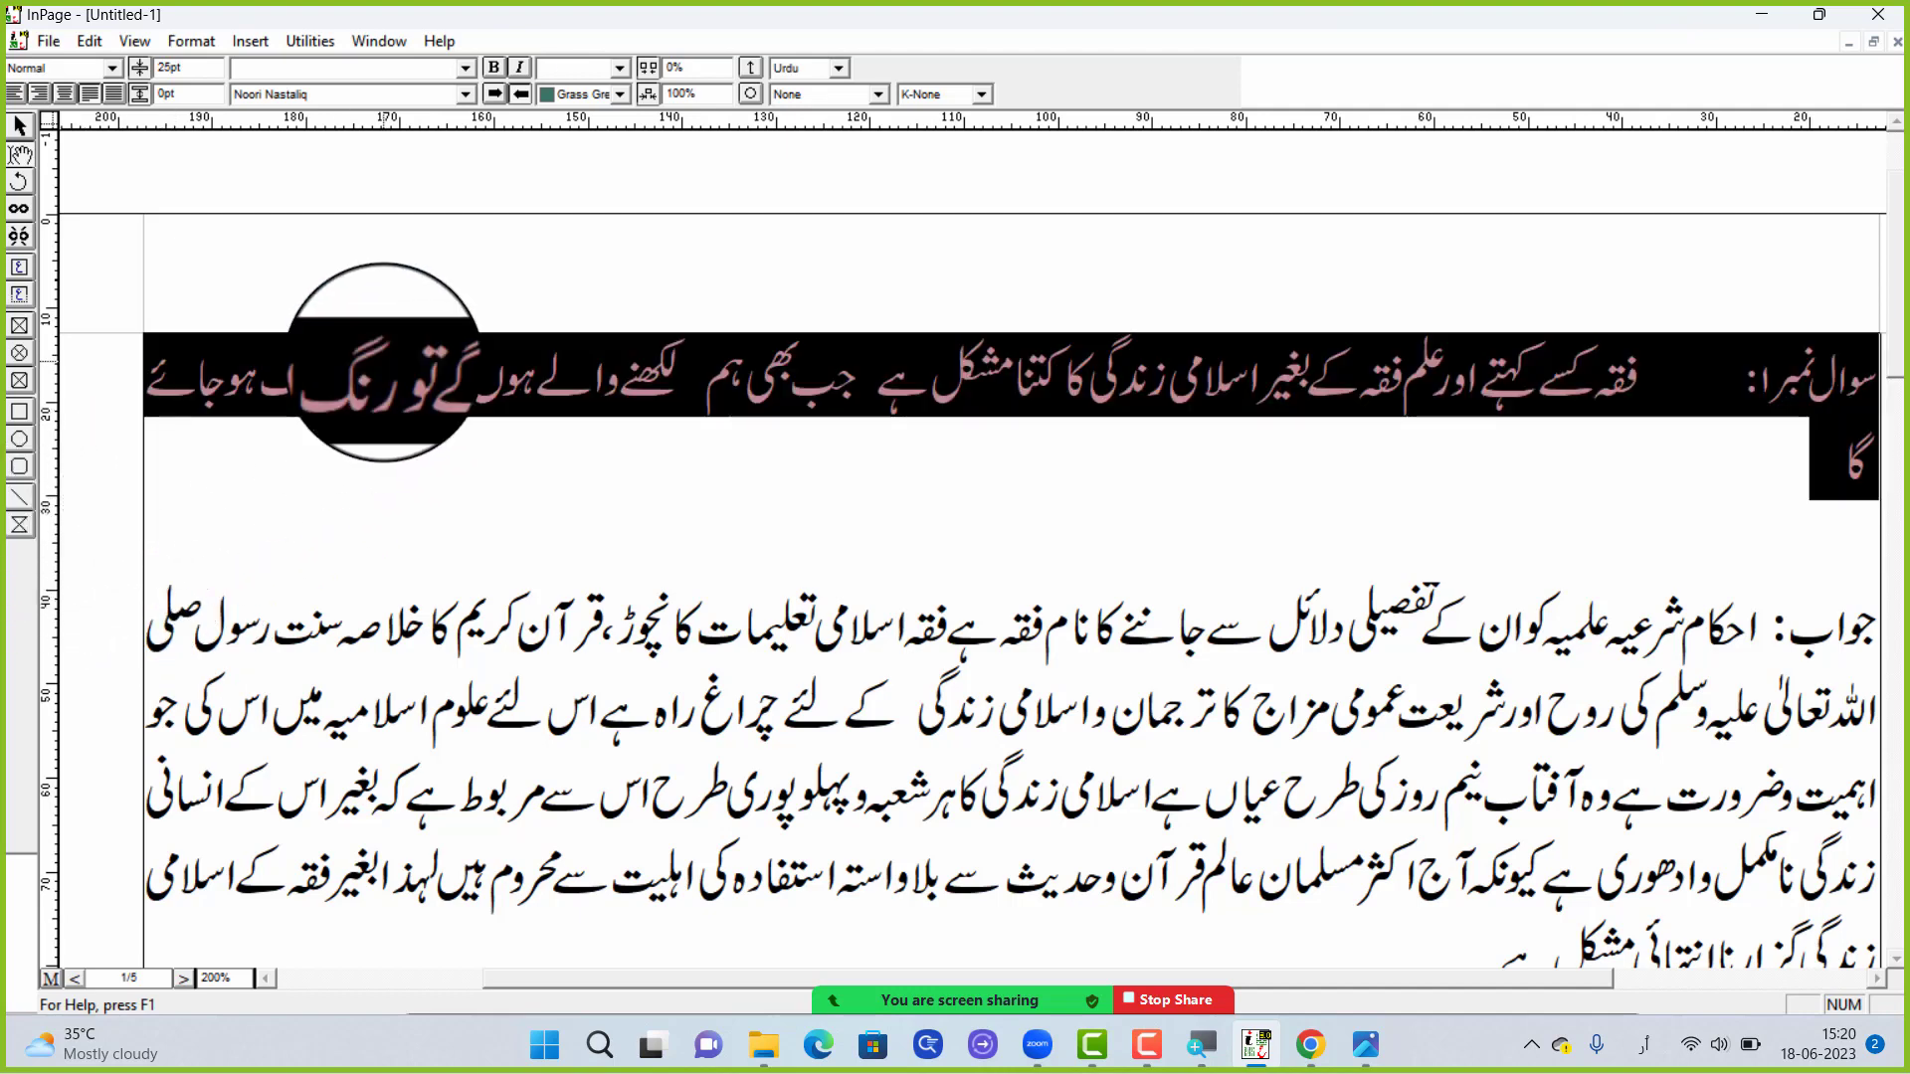
left_click(619, 95)
scroll(599, 169, "up", 2)
scroll(599, 165, "up", 8)
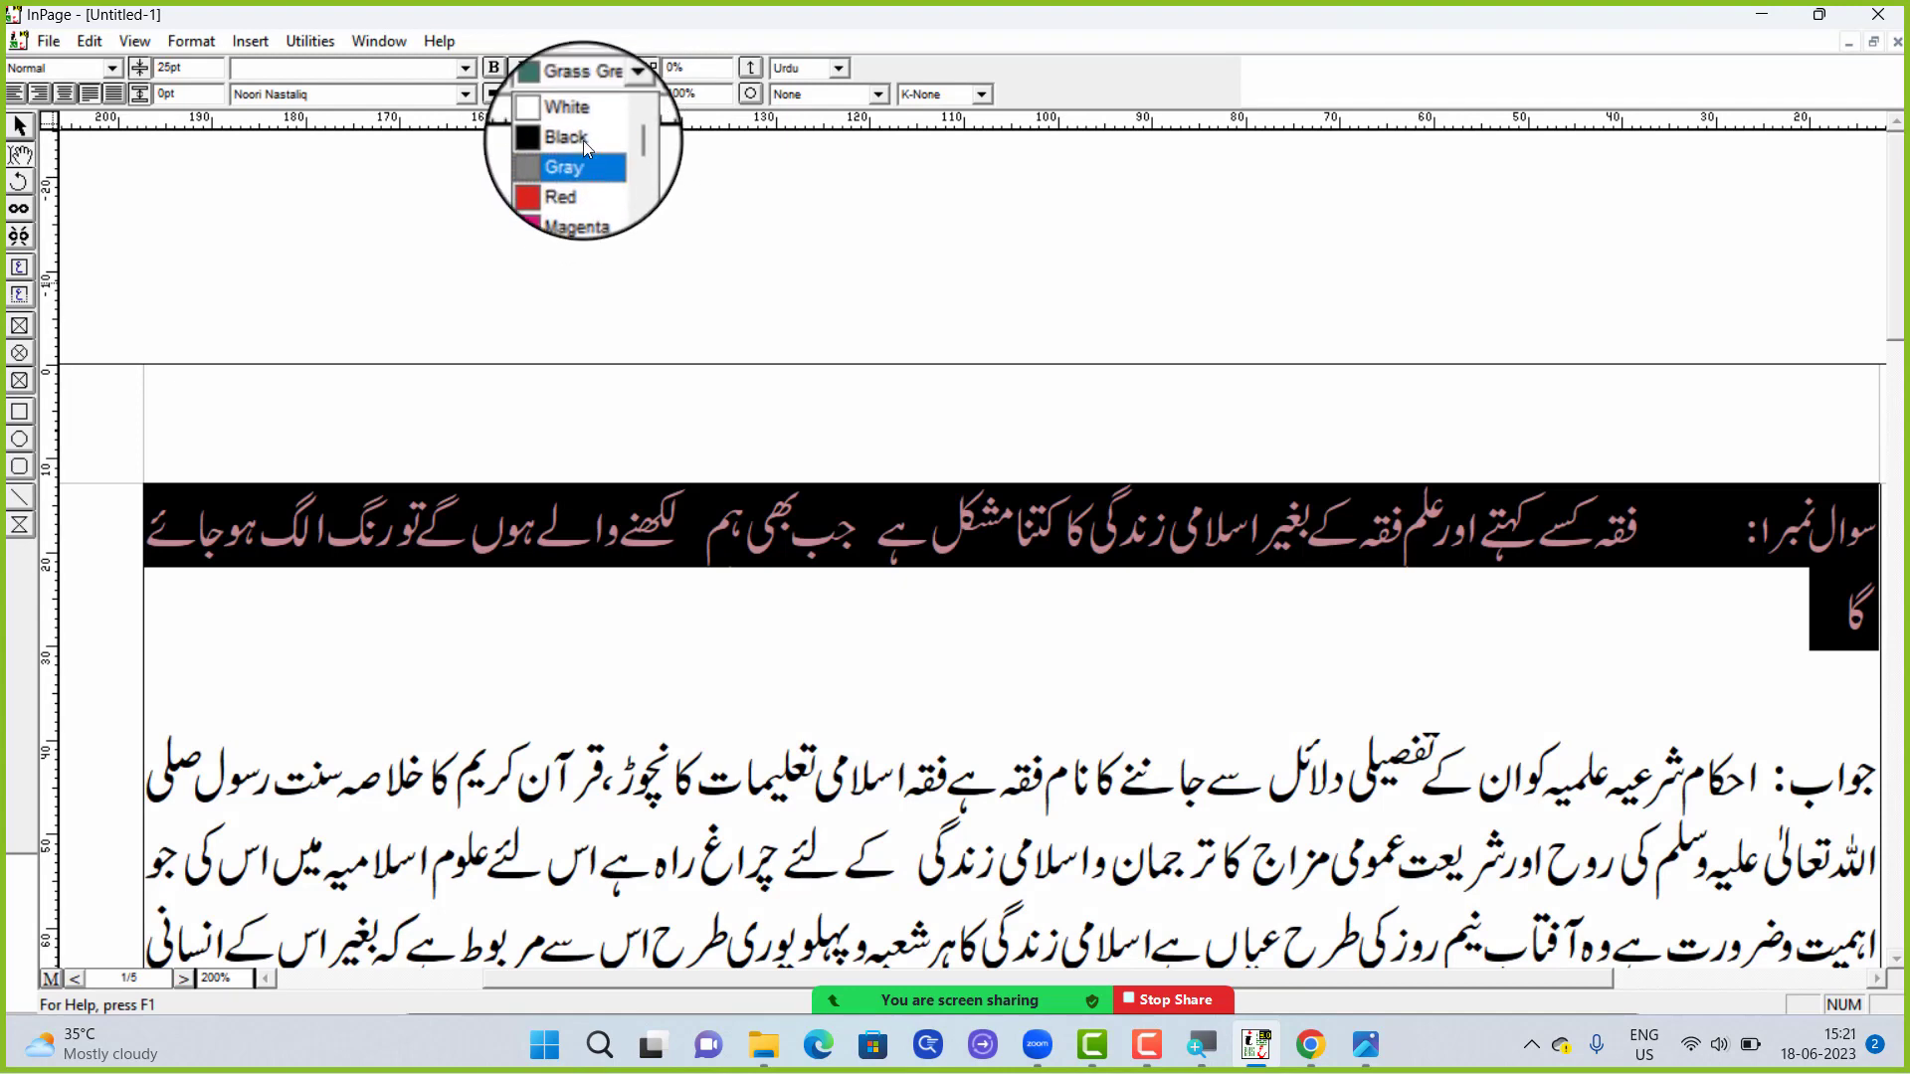
left_click(587, 132)
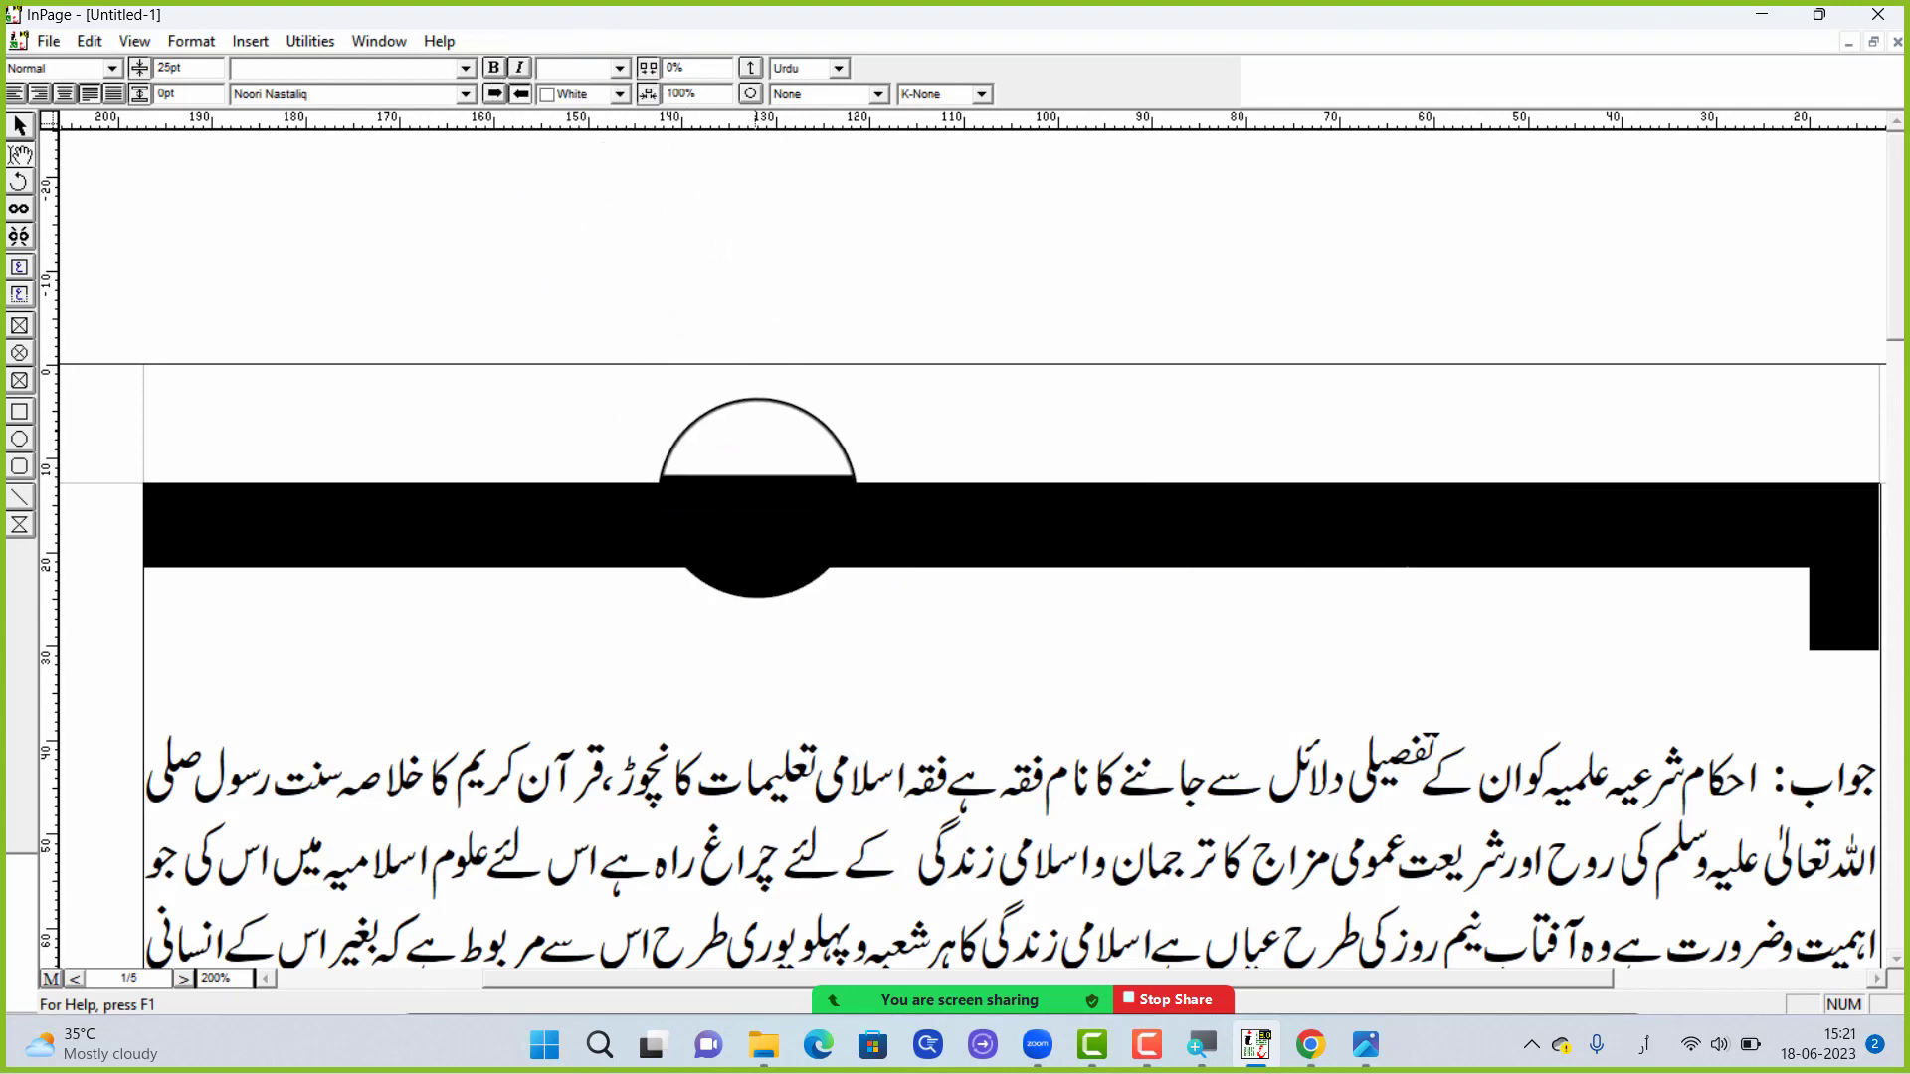
left_click(875, 529)
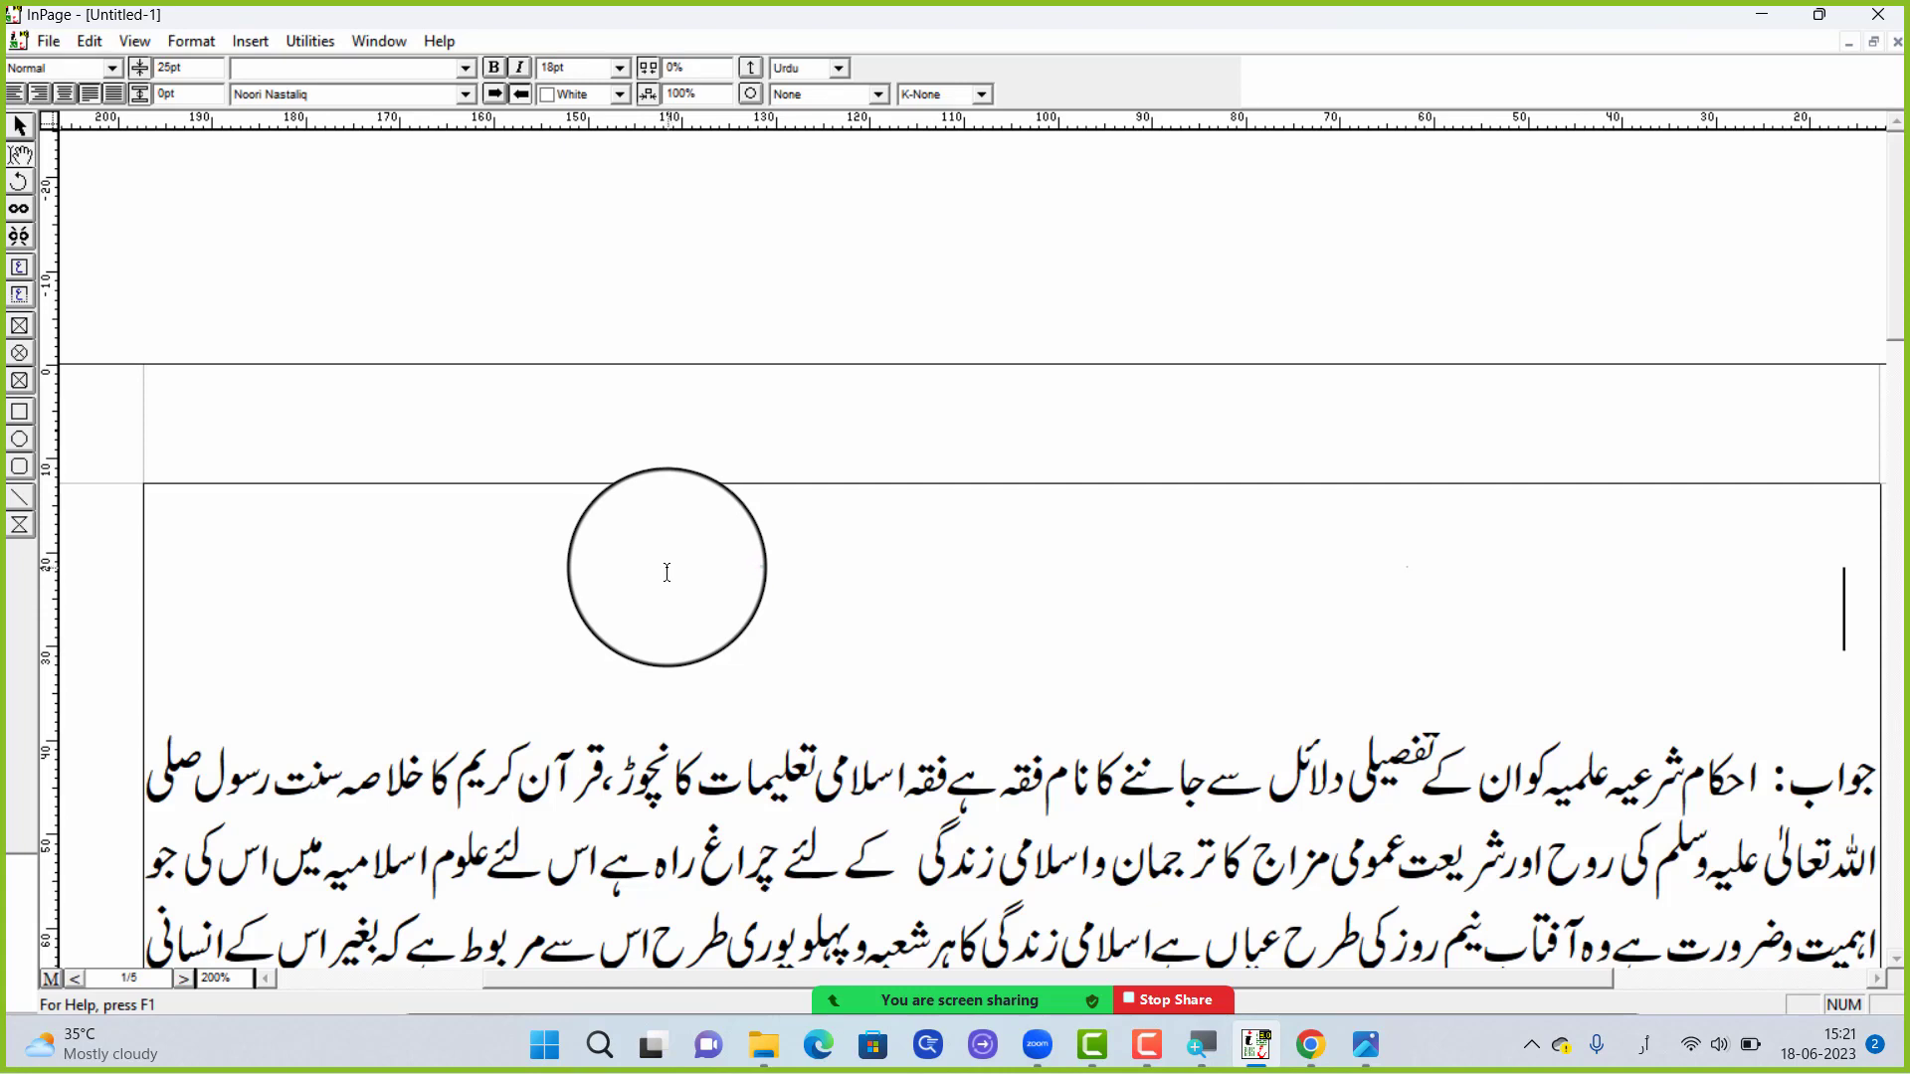
Draw a rectangle about 70 mm wide and 15 mm high over the first question line and fill it with Black
left_click(25, 412)
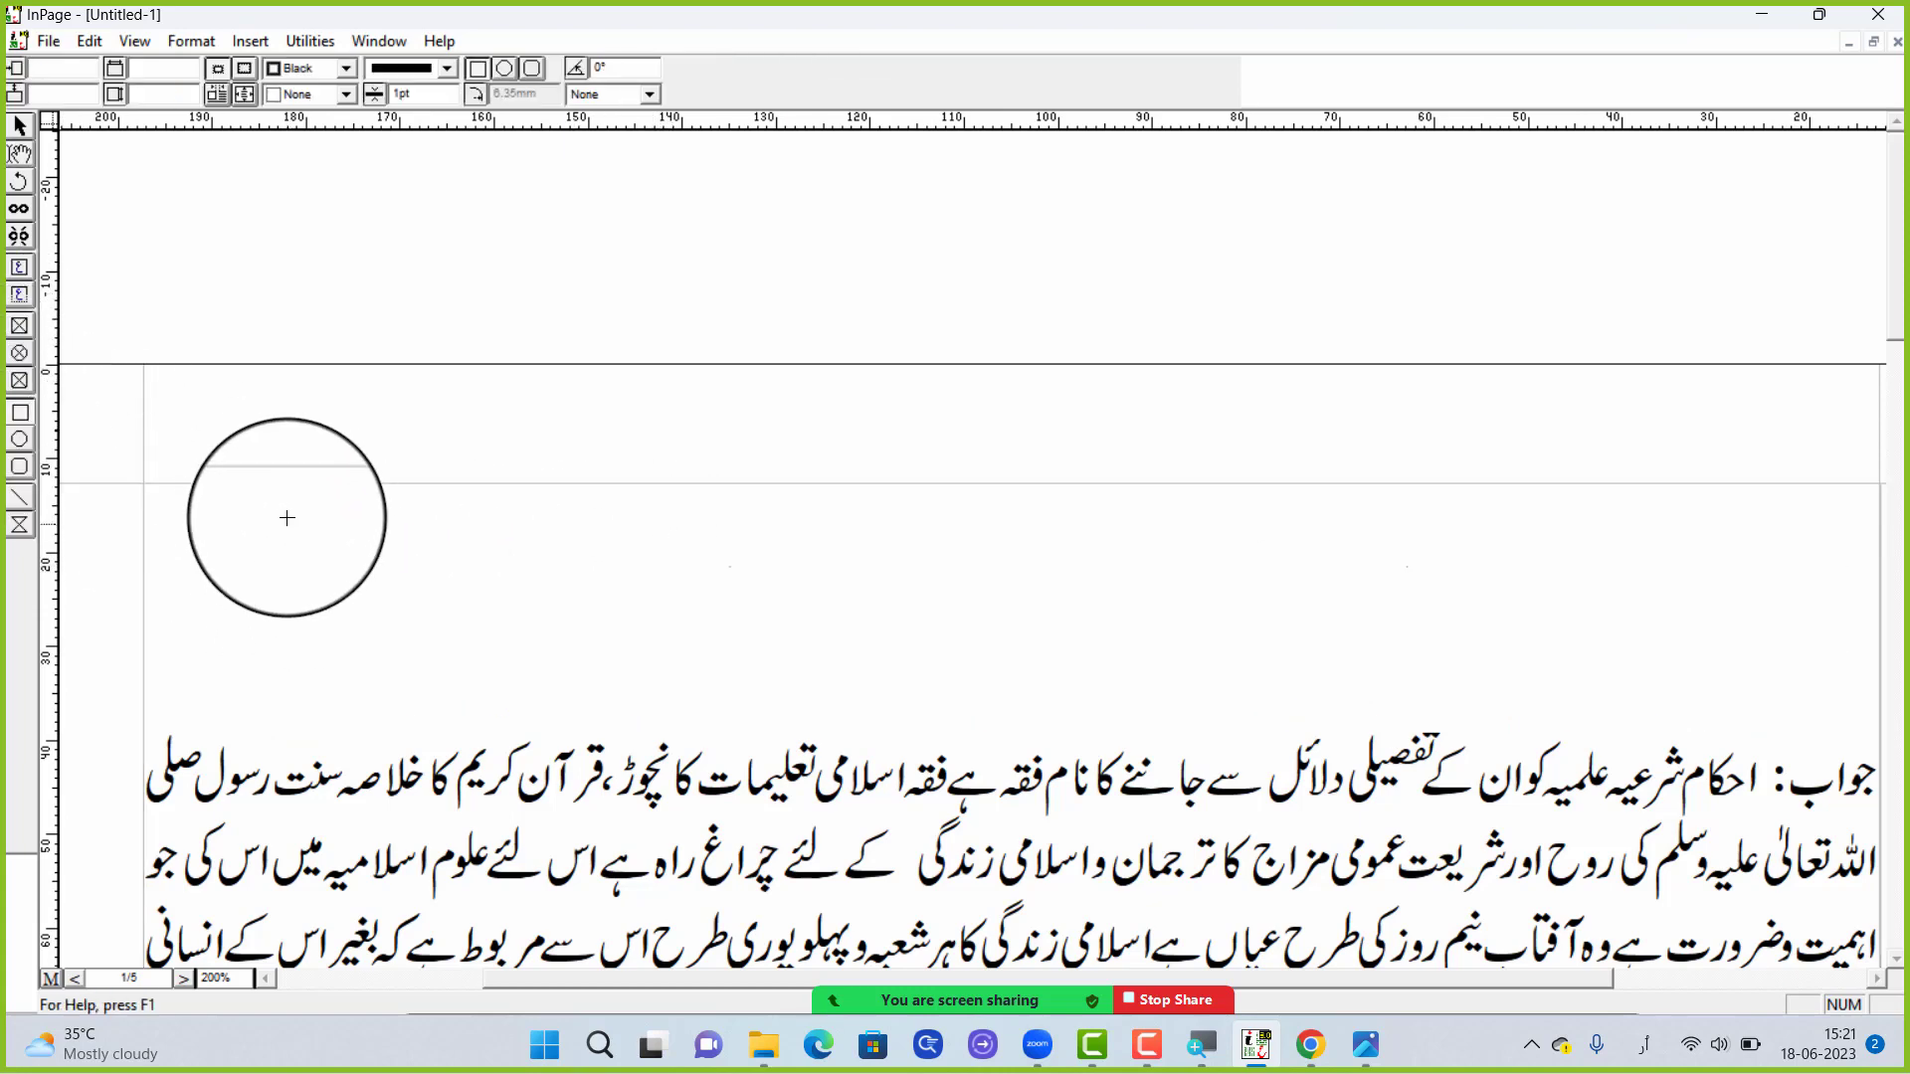
left_click_drag(284, 507, 943, 646)
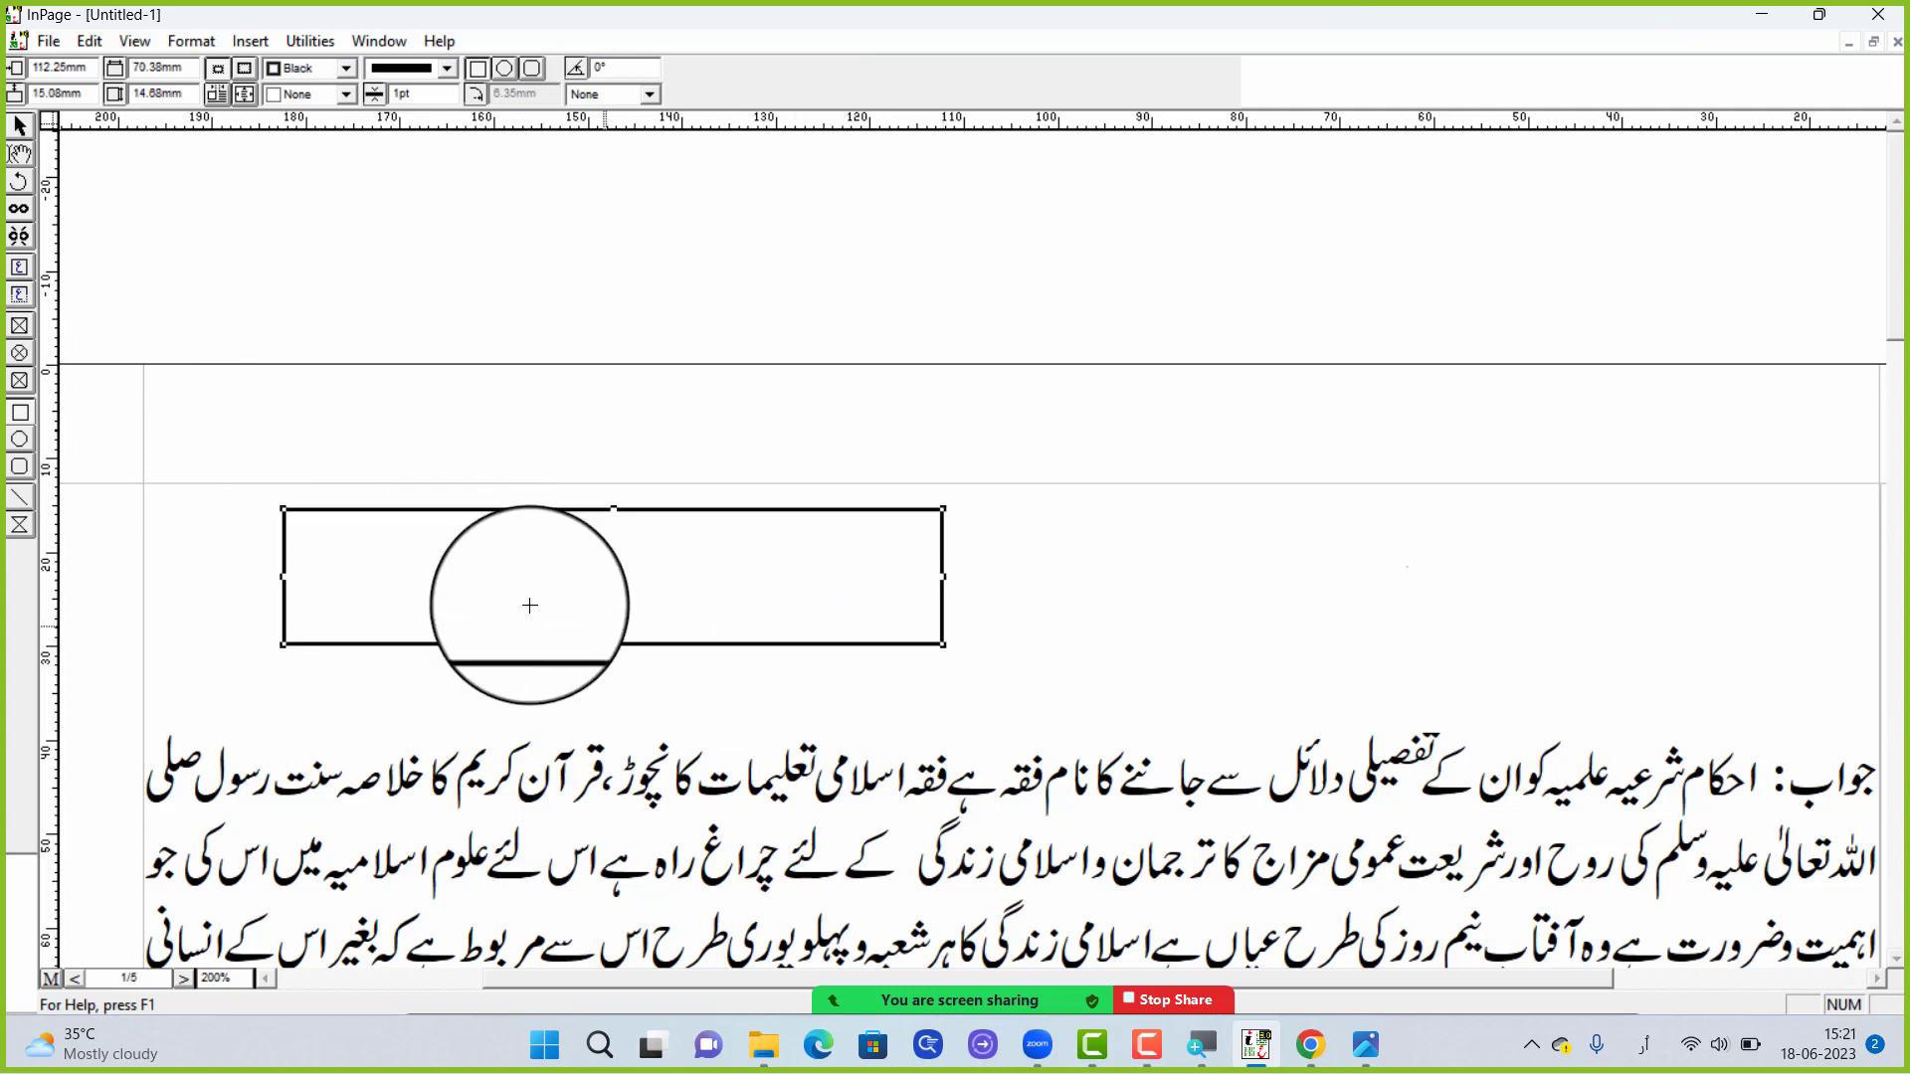
left_click(451, 74)
left_click(449, 74)
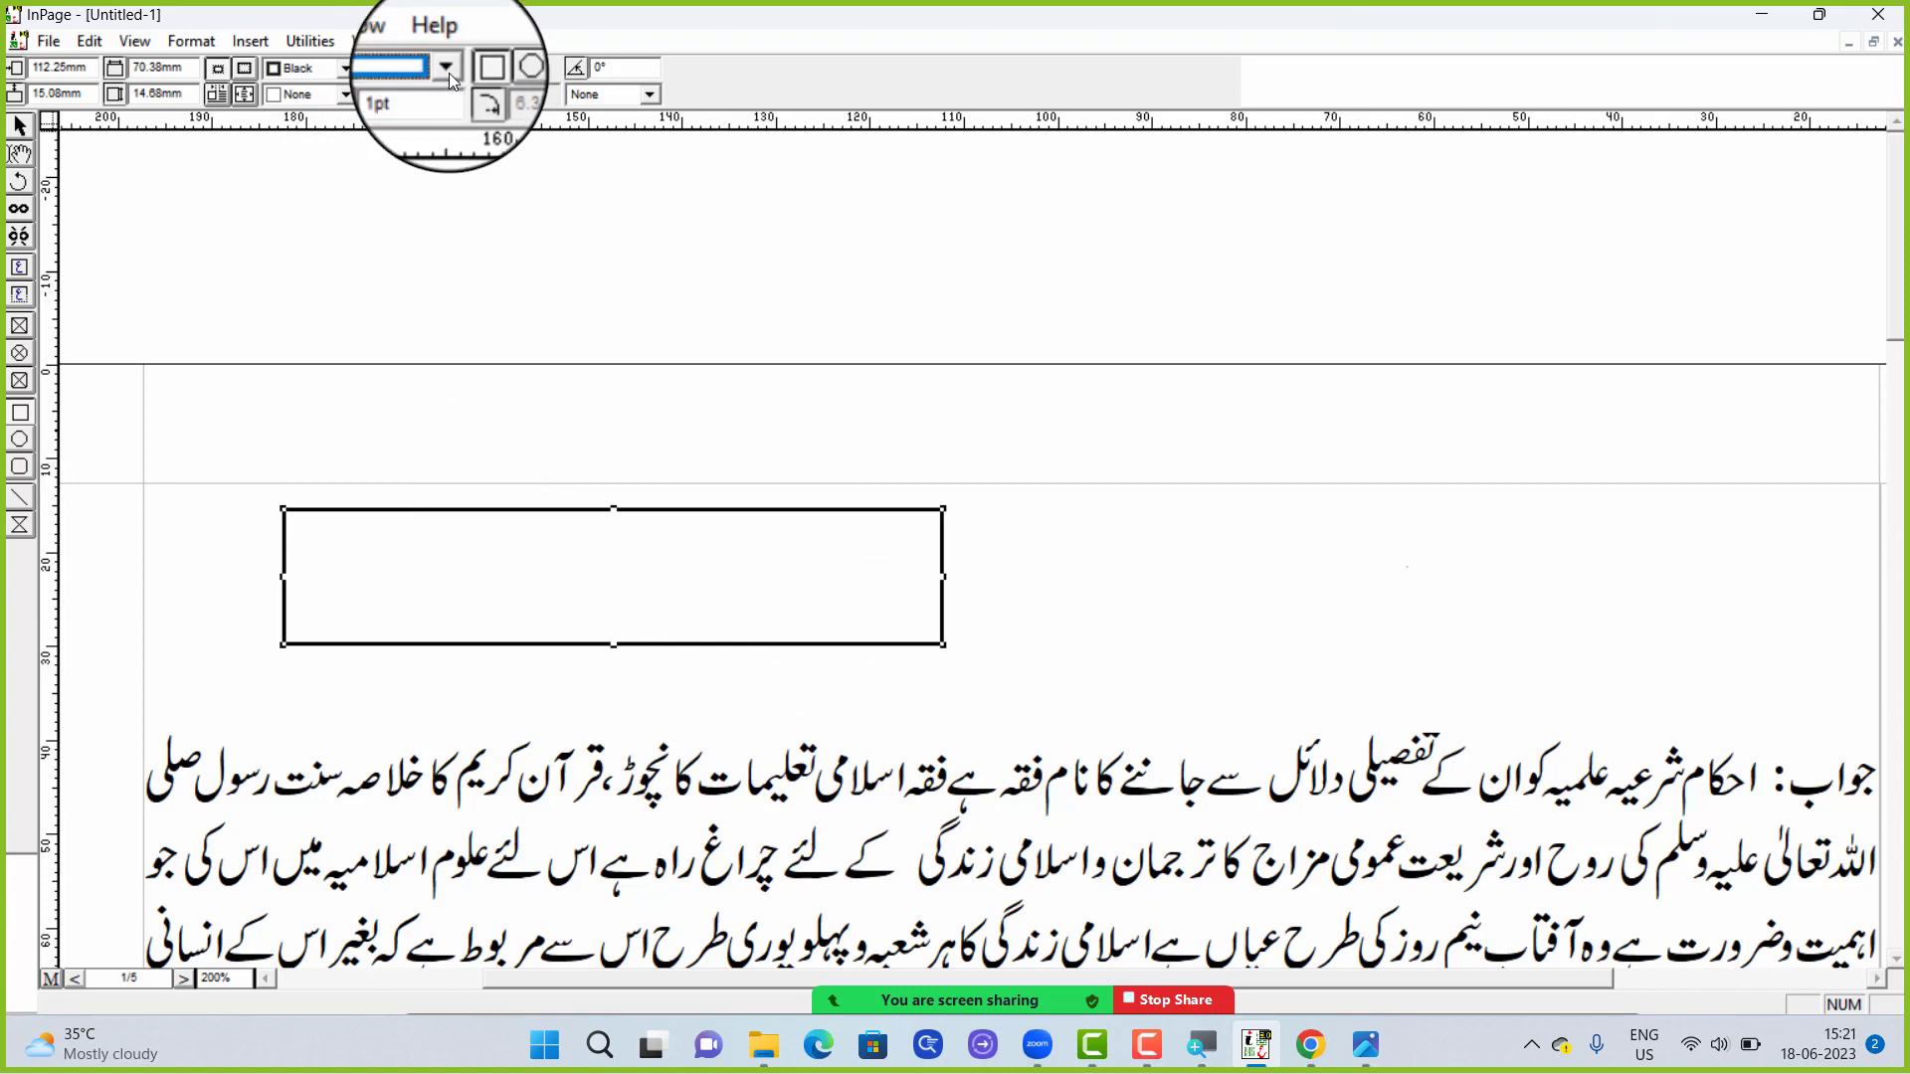
left_click(305, 95)
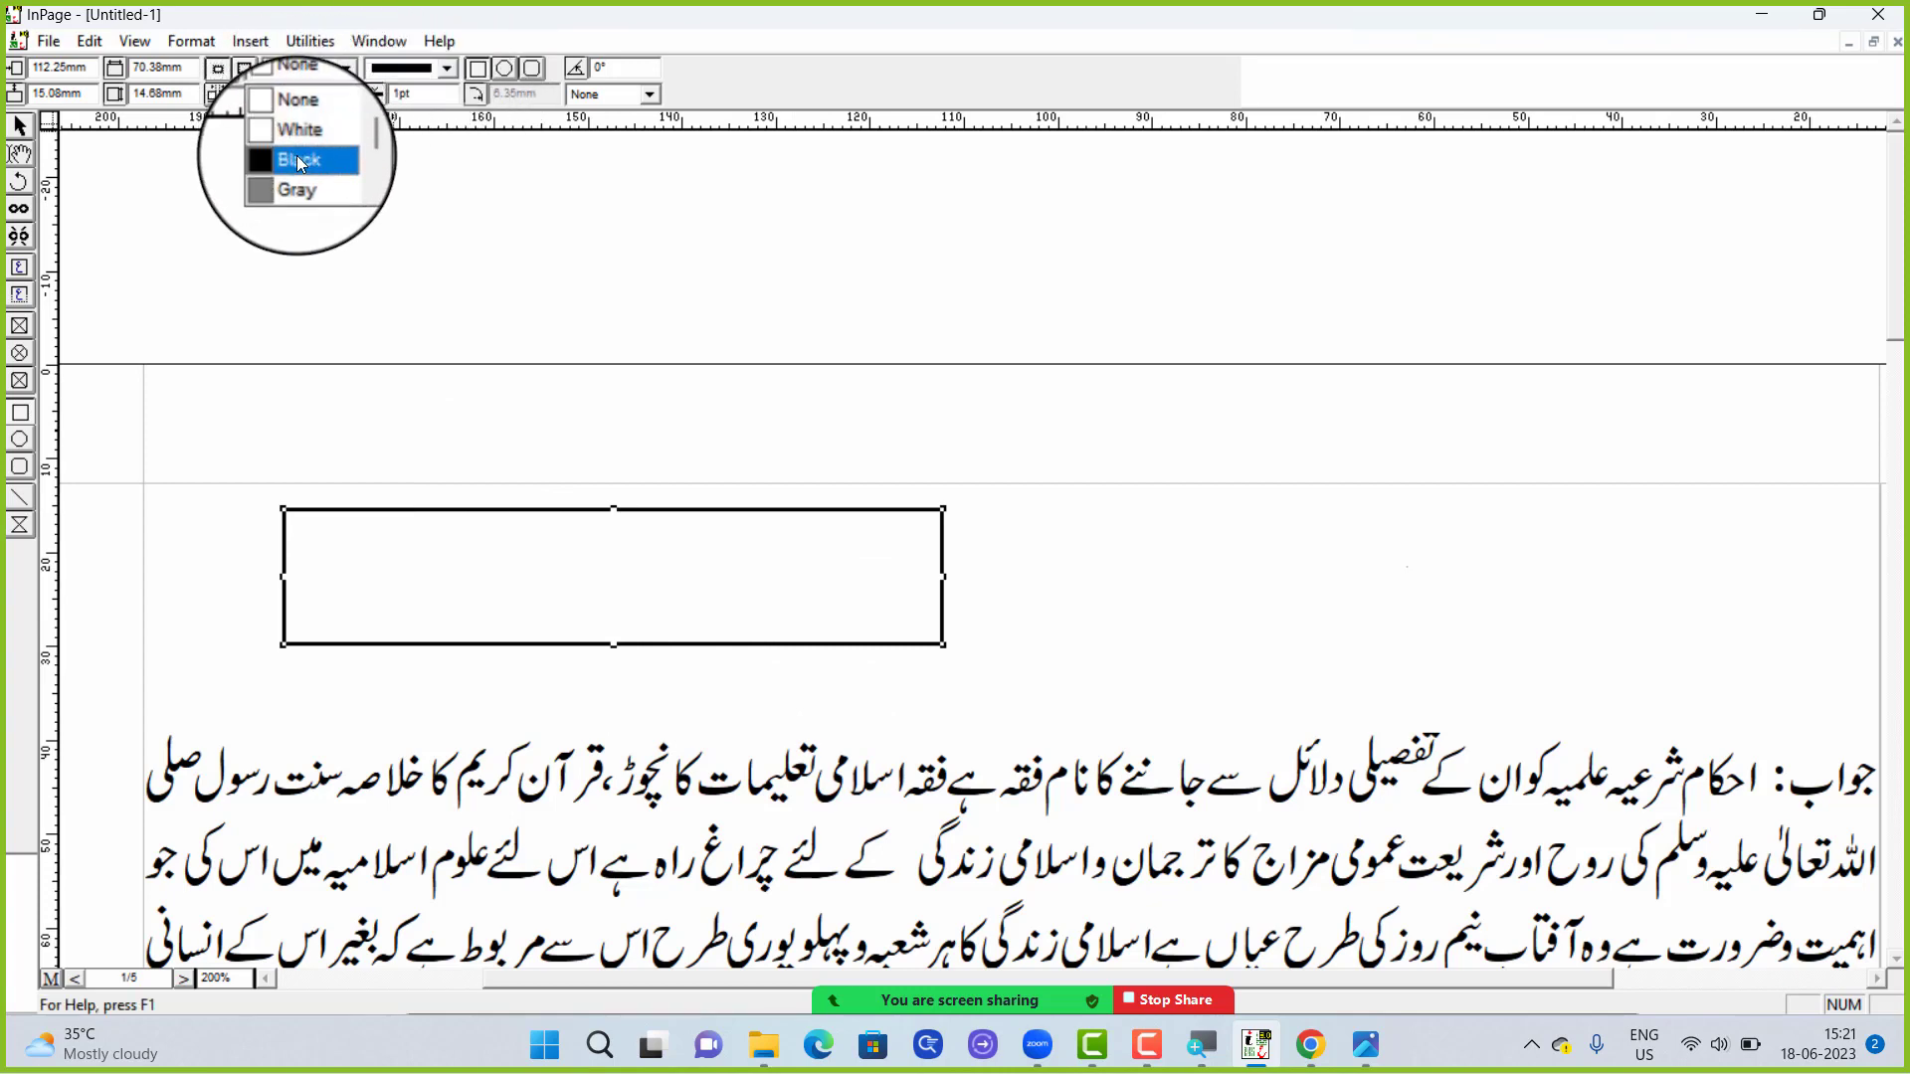
left_click(296, 149)
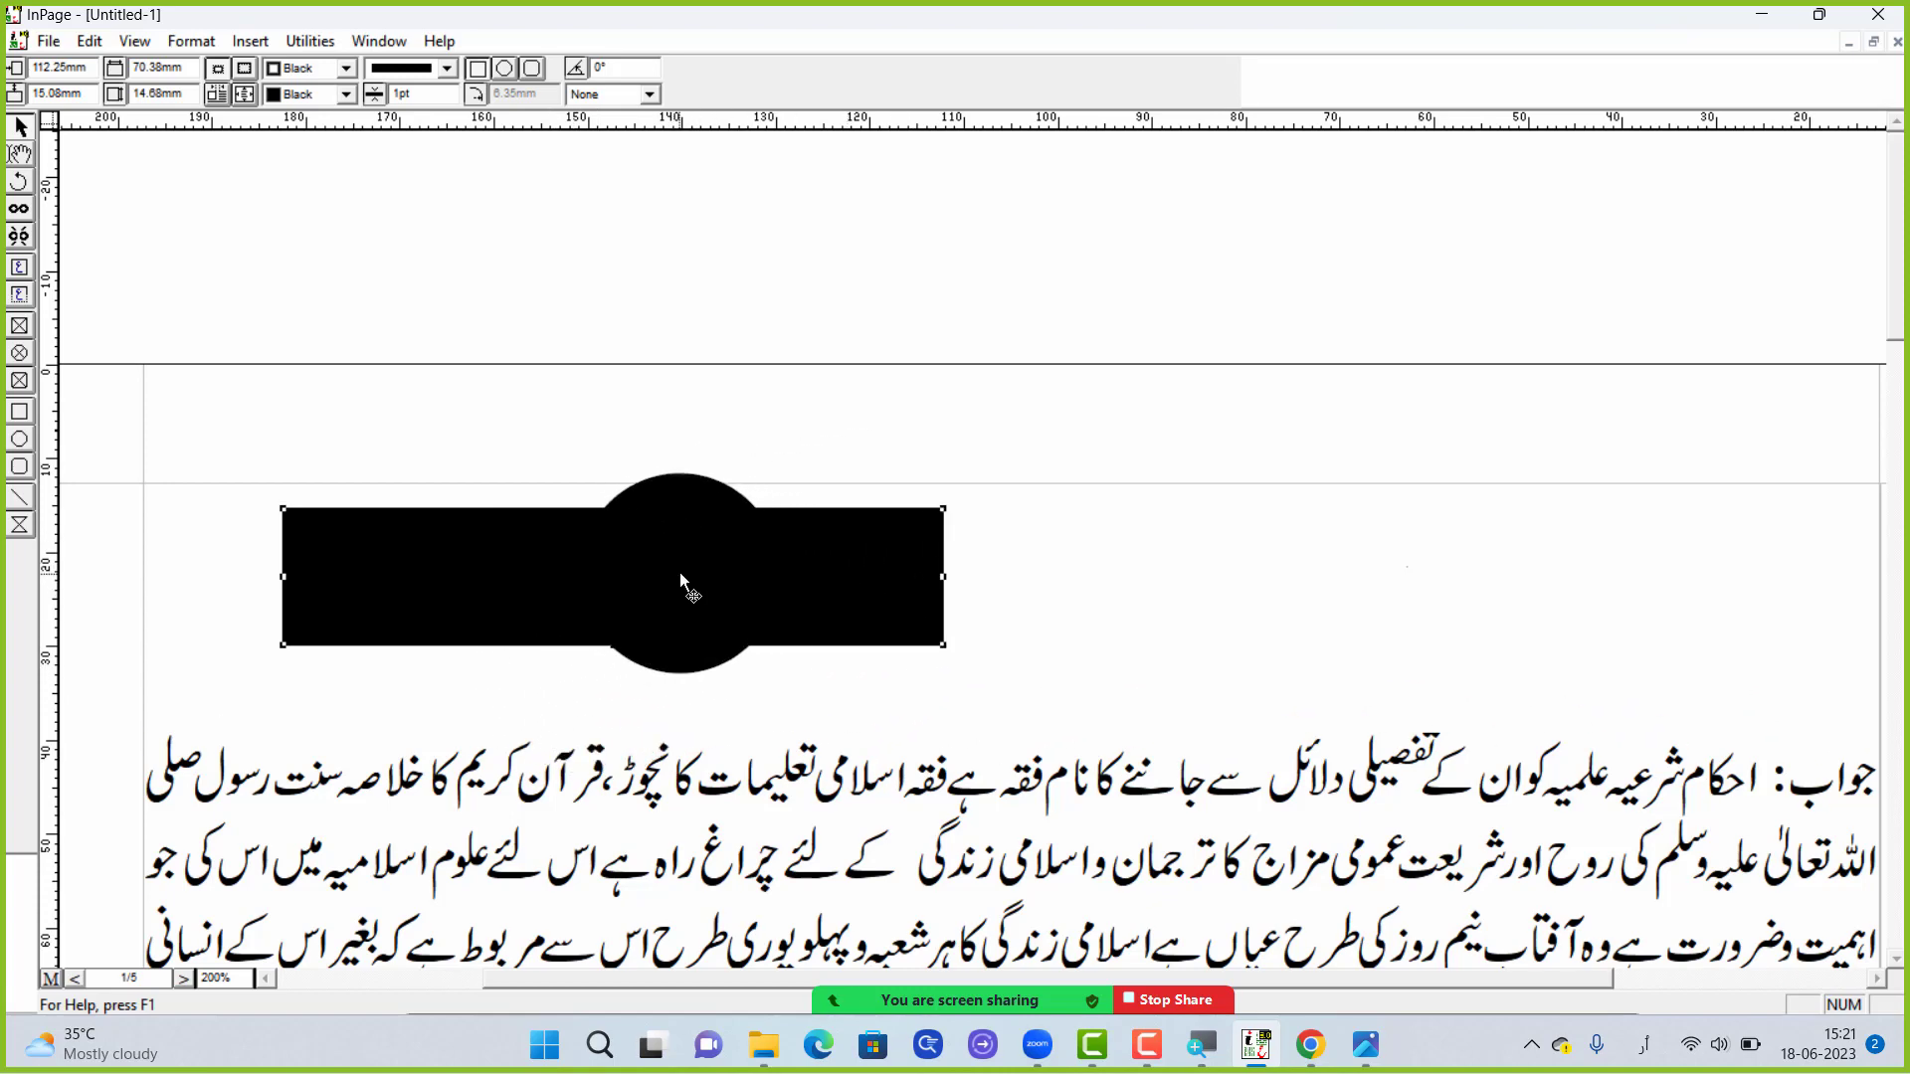
Send the black rectangle to the back, behind the white question text
key("ctrl+z")
left_click(90, 41)
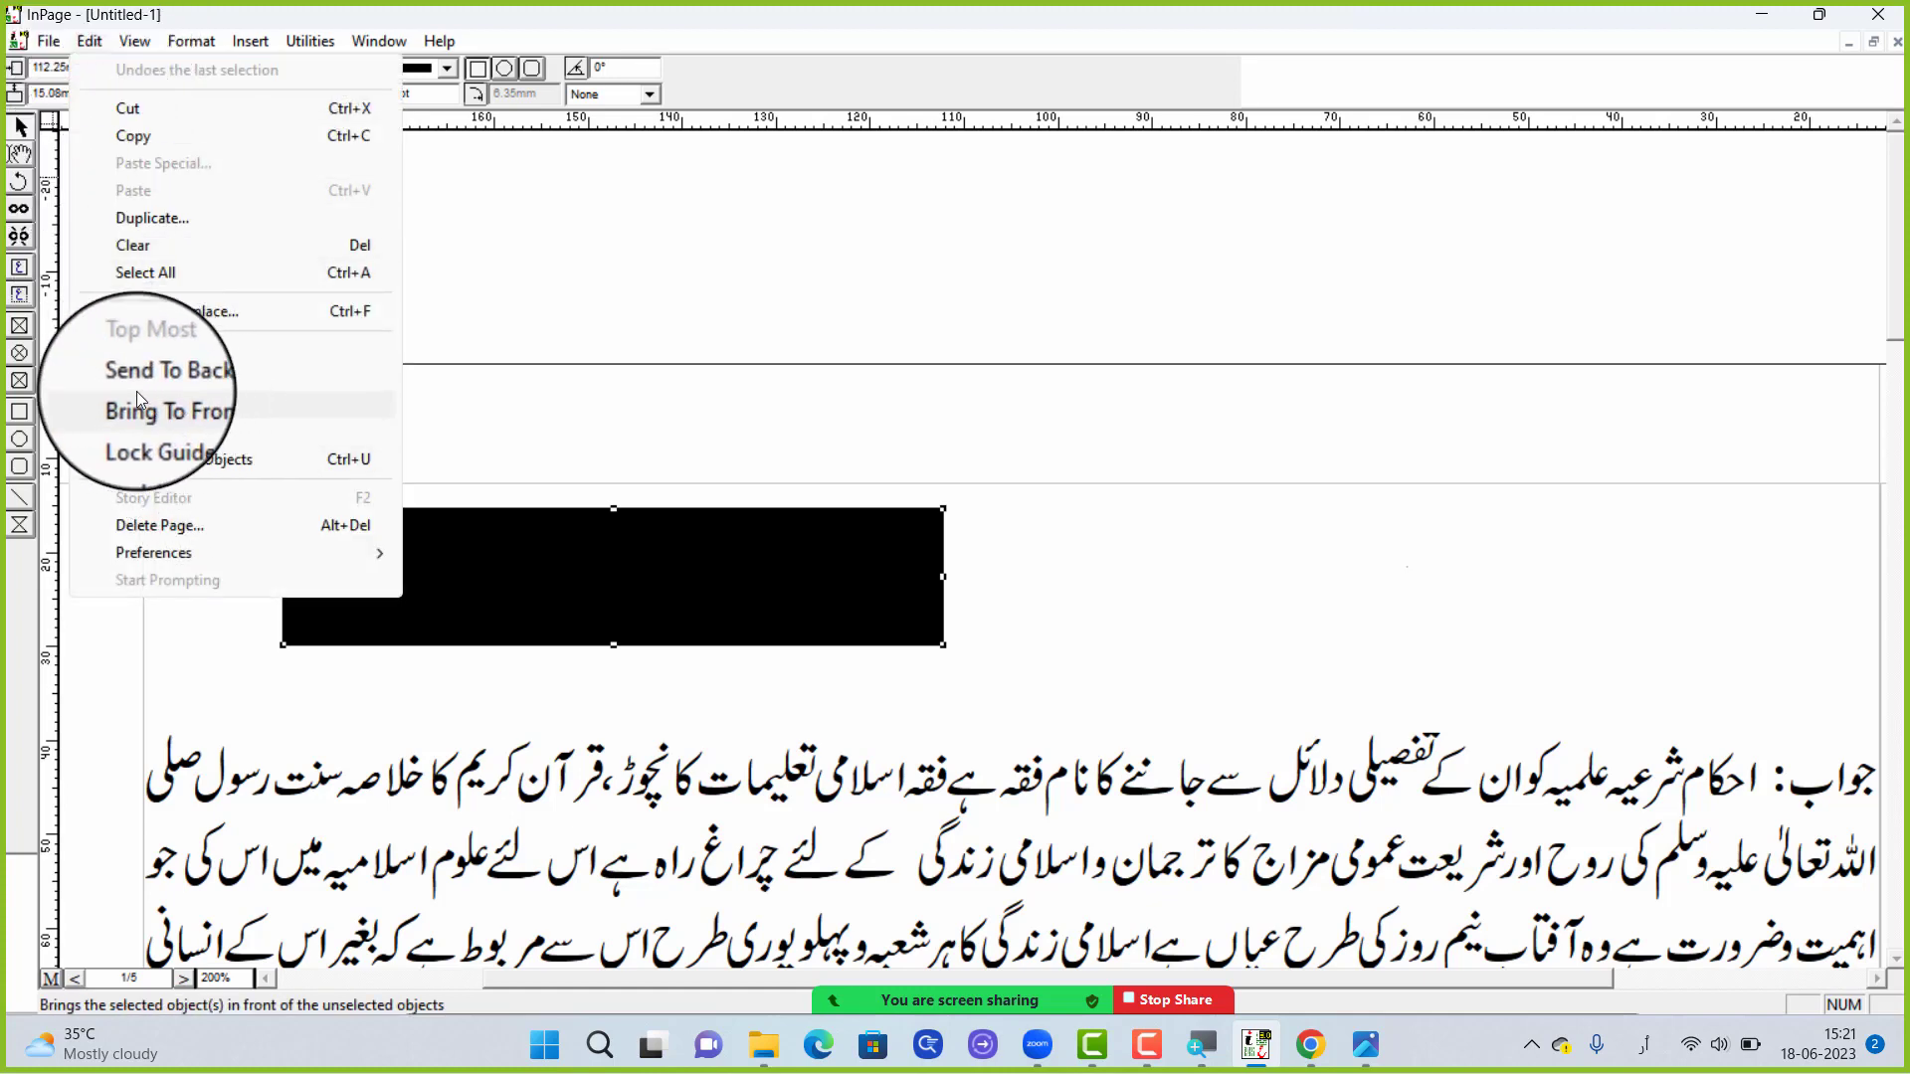
left_click(207, 391)
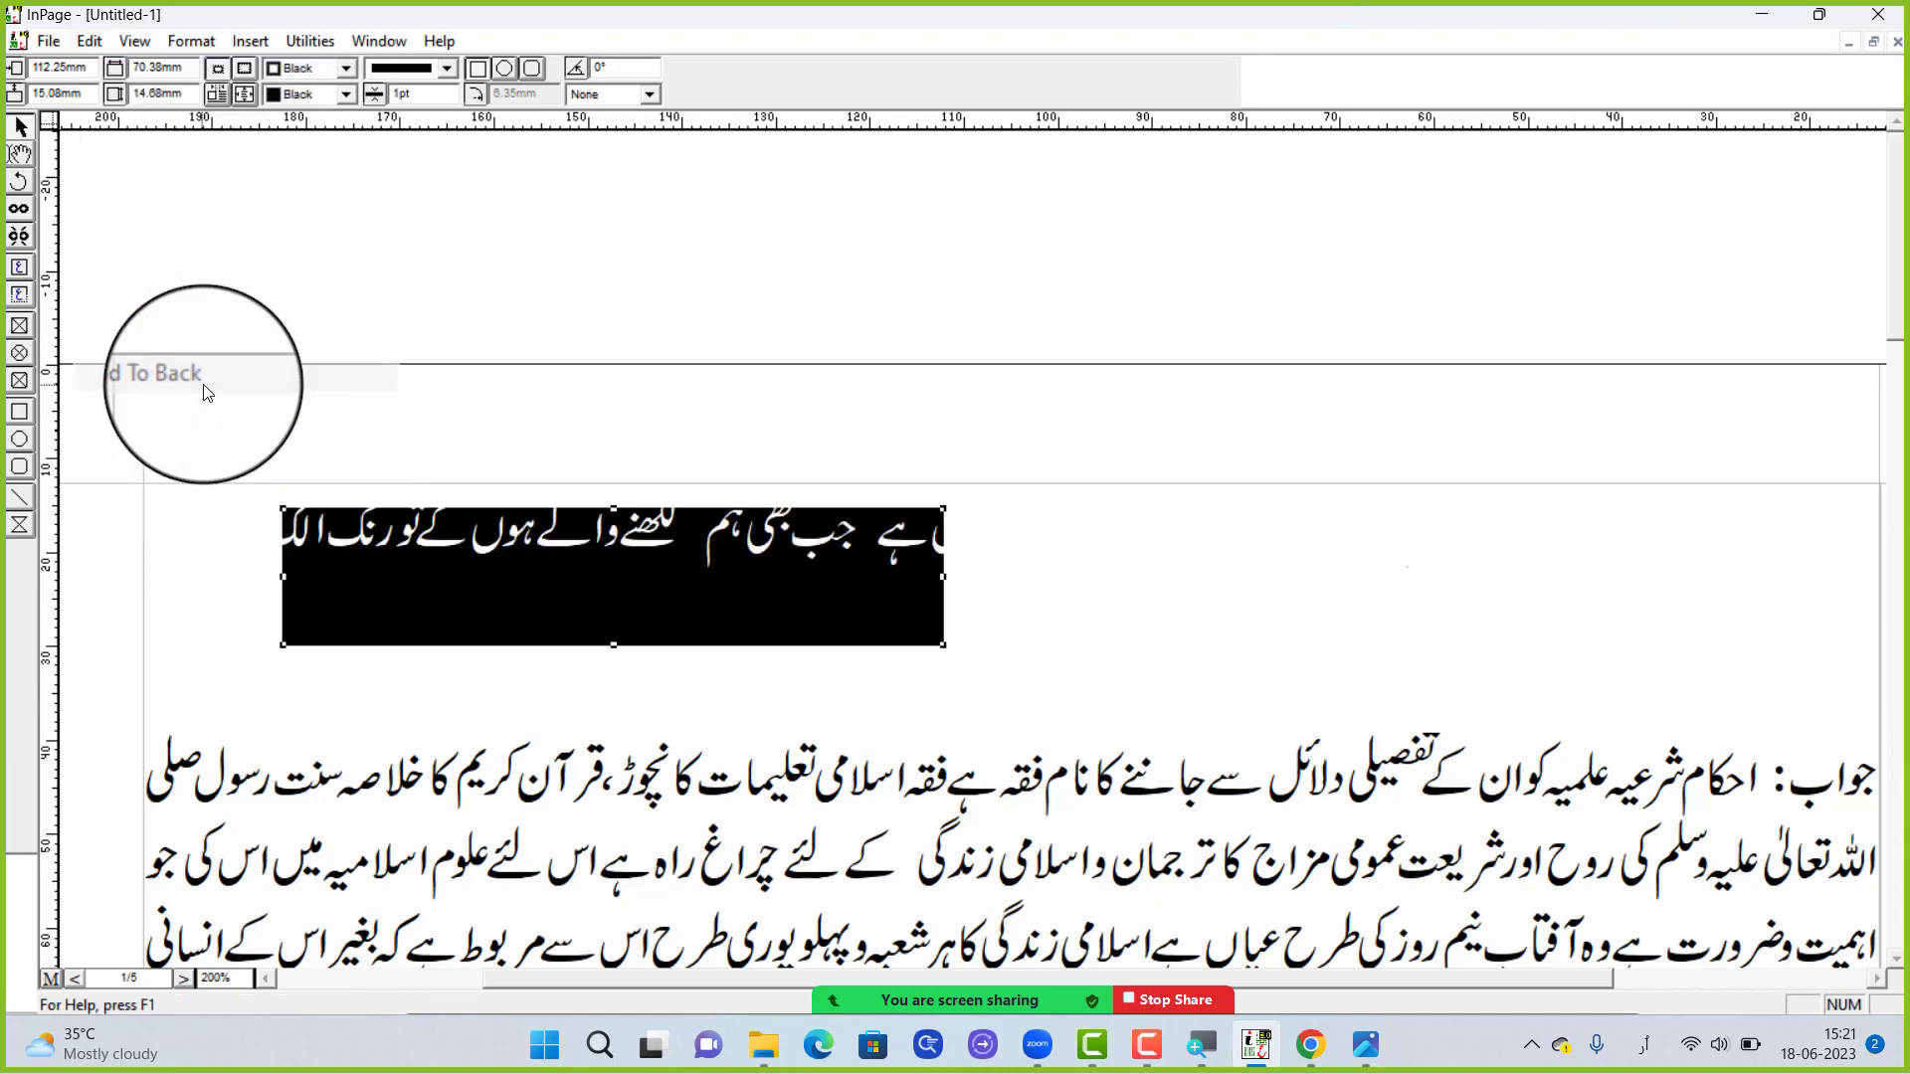
Send the page's text frame to the back, behind the black rectangle
left_click(463, 604)
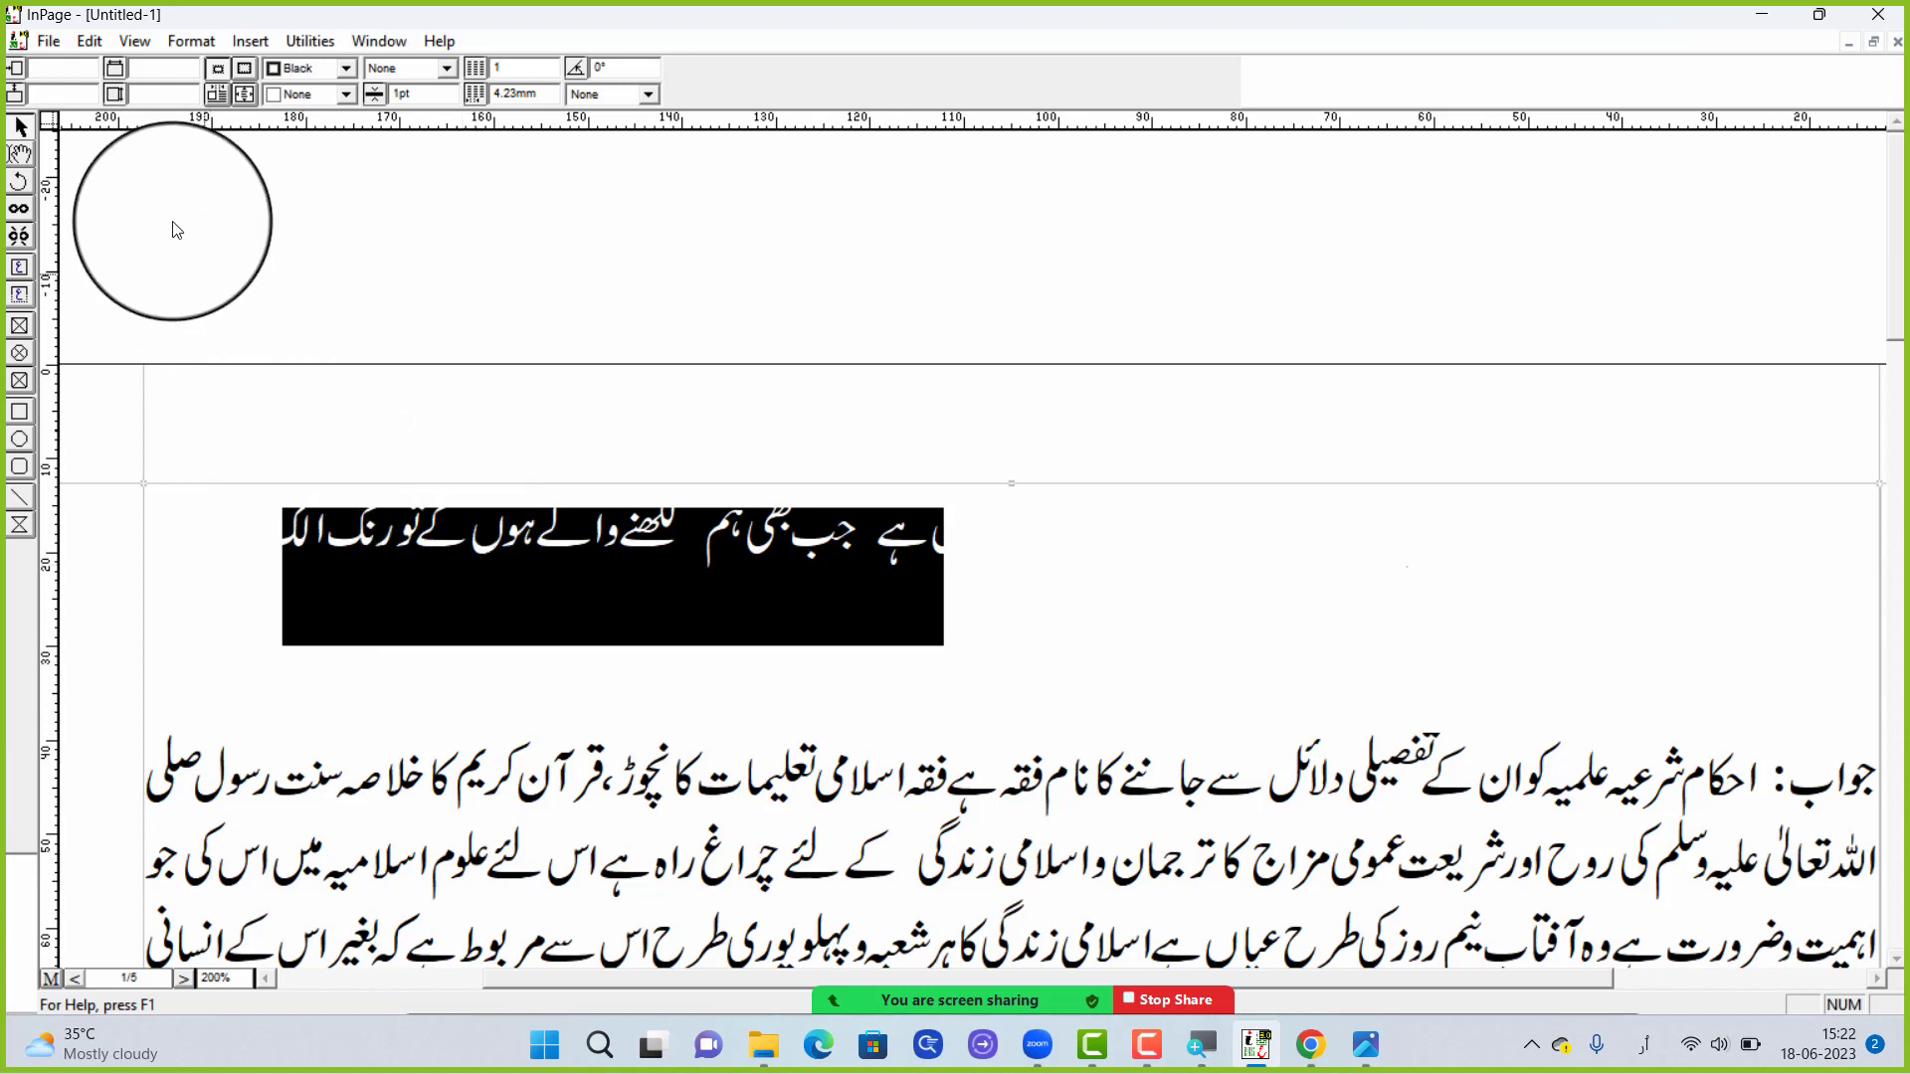
left_click(98, 36)
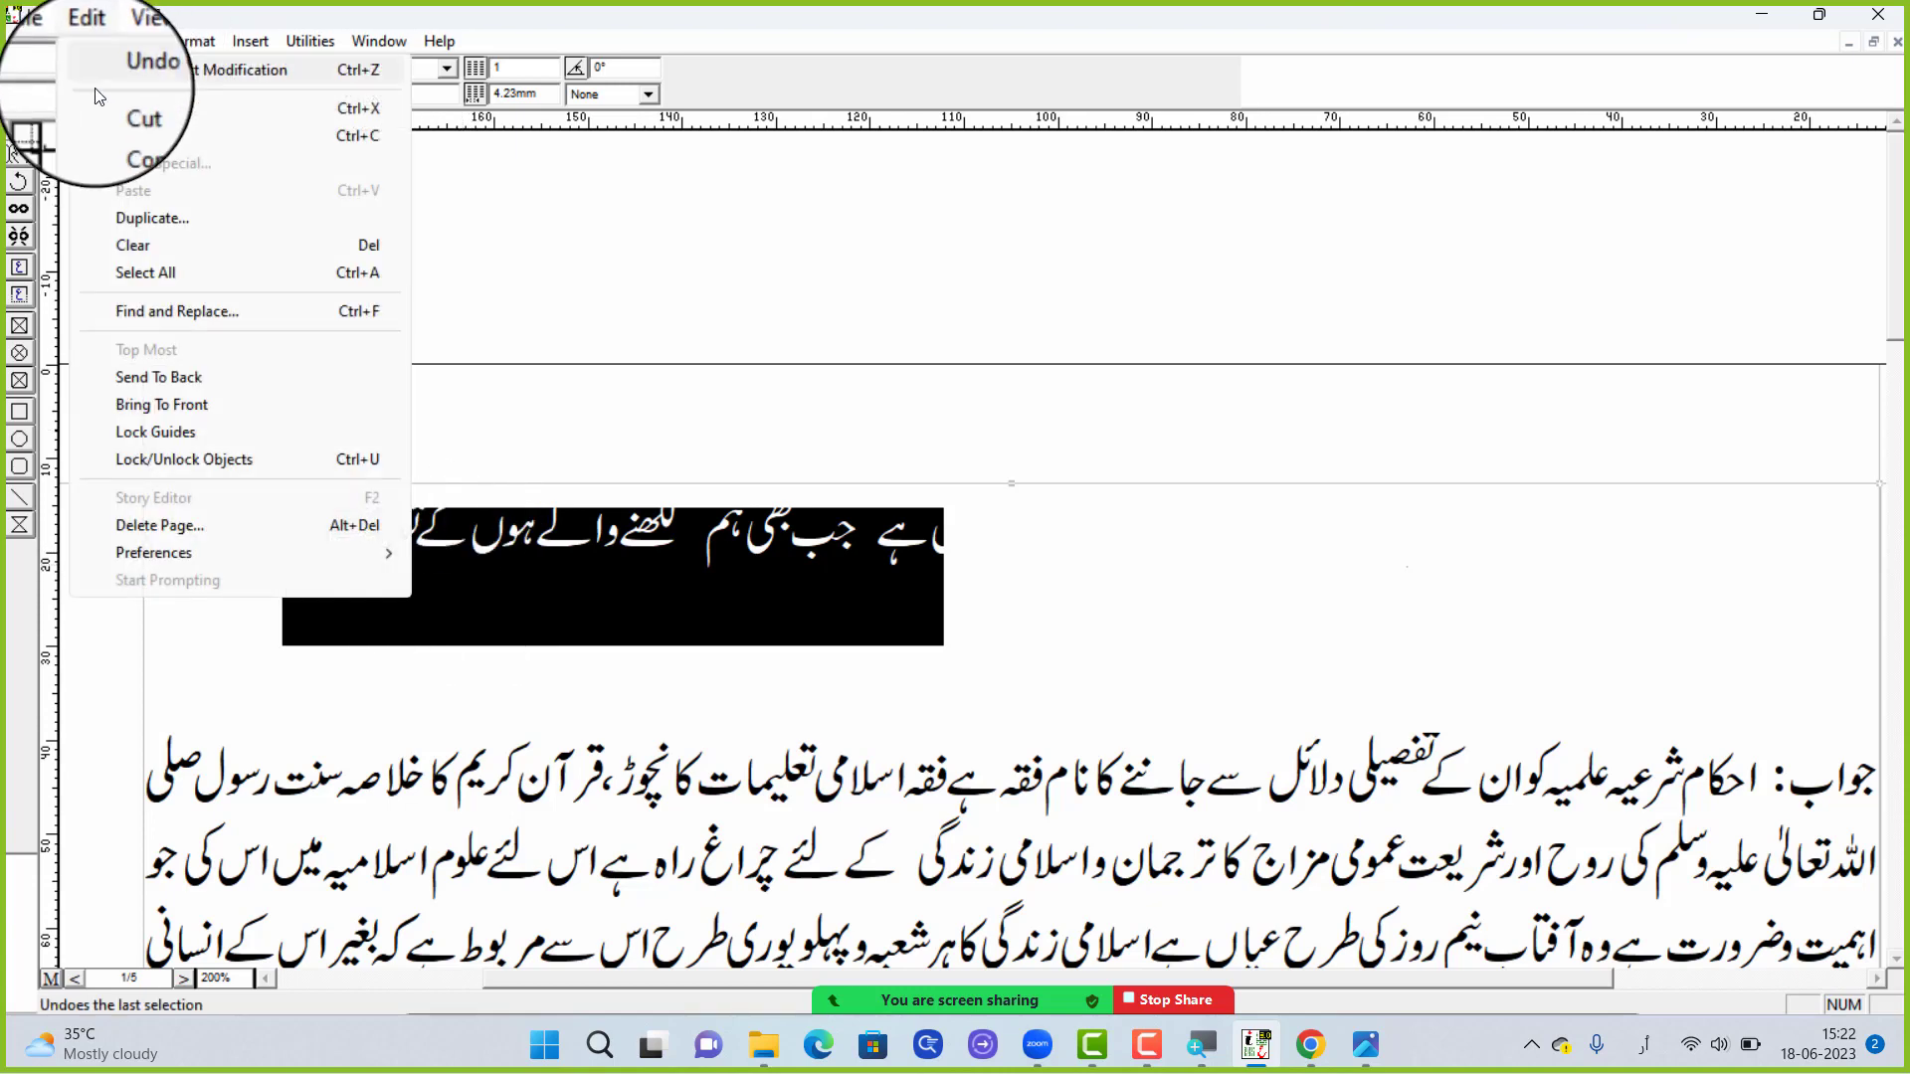
left_click(151, 378)
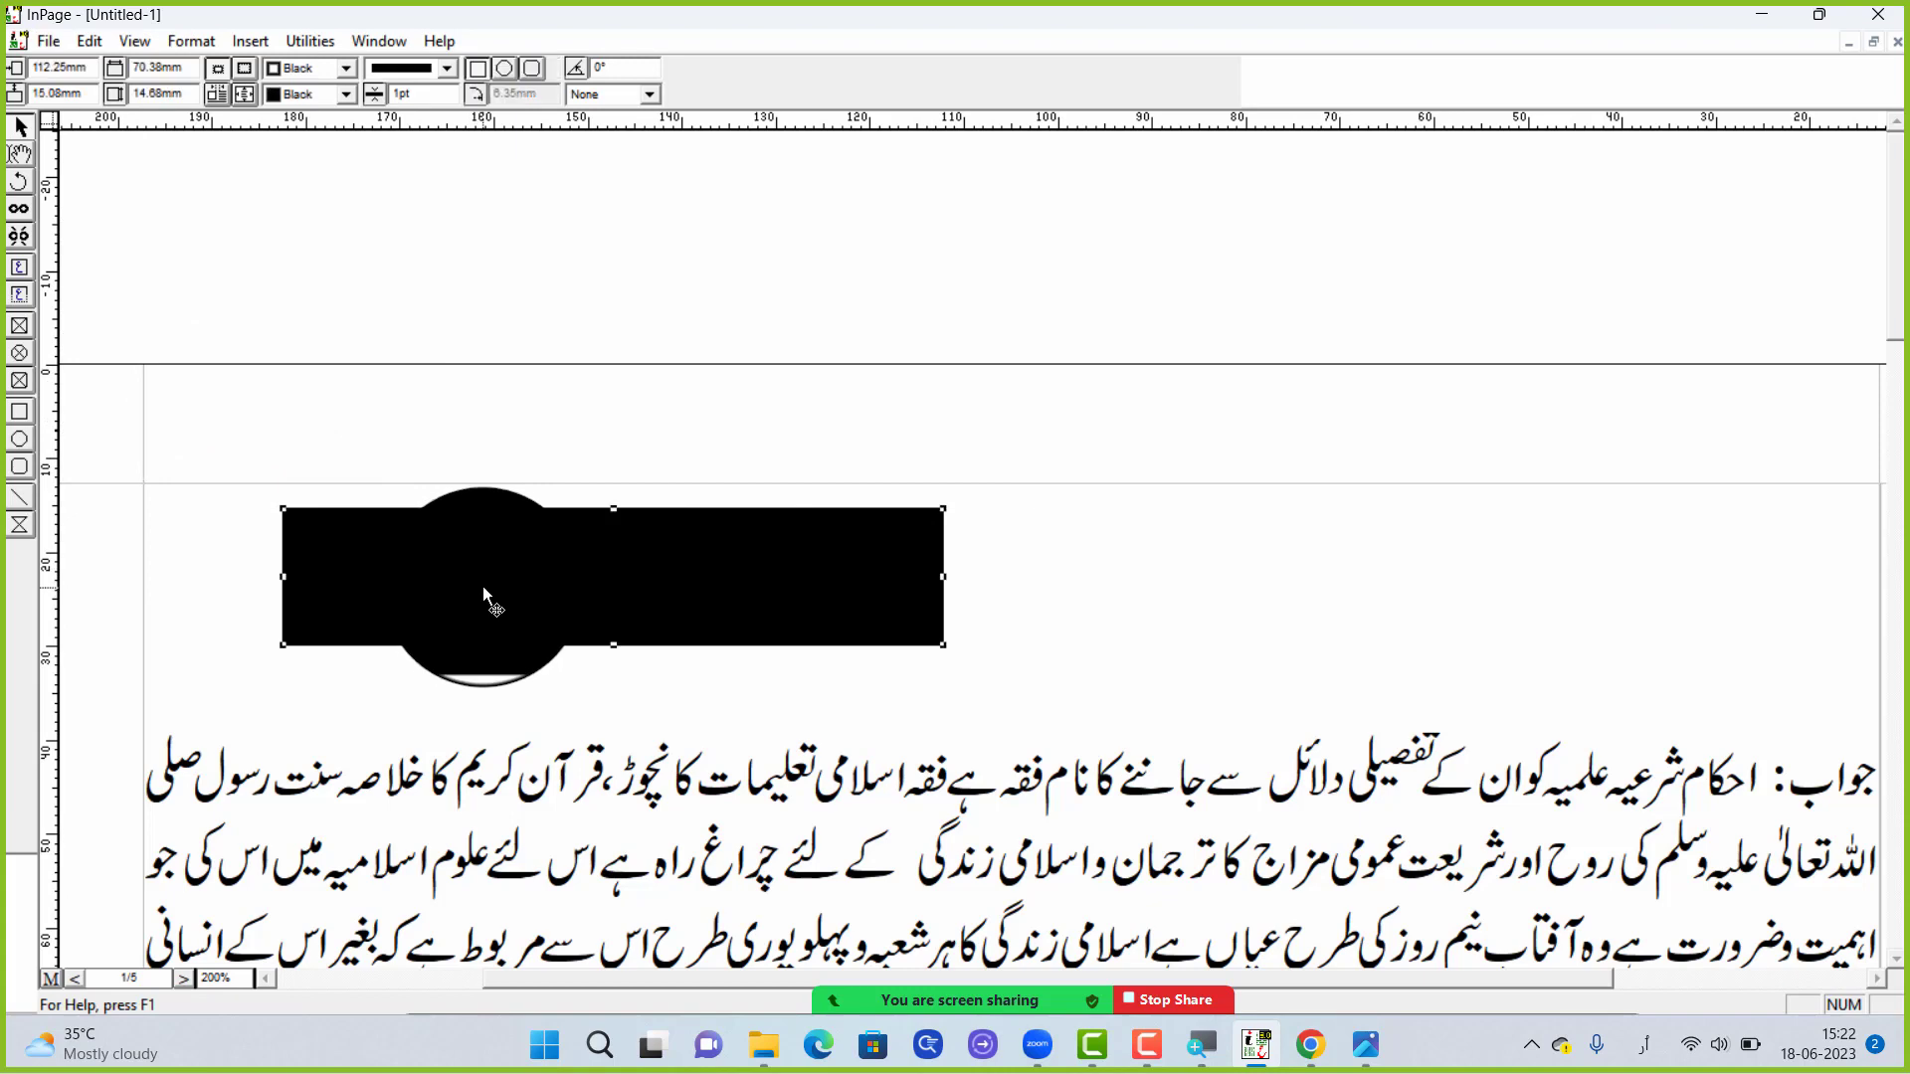
Nudge the black rectangle up to a vertical position of 12.08 mm and send it behind the question text again
key("Up")
key("Up")
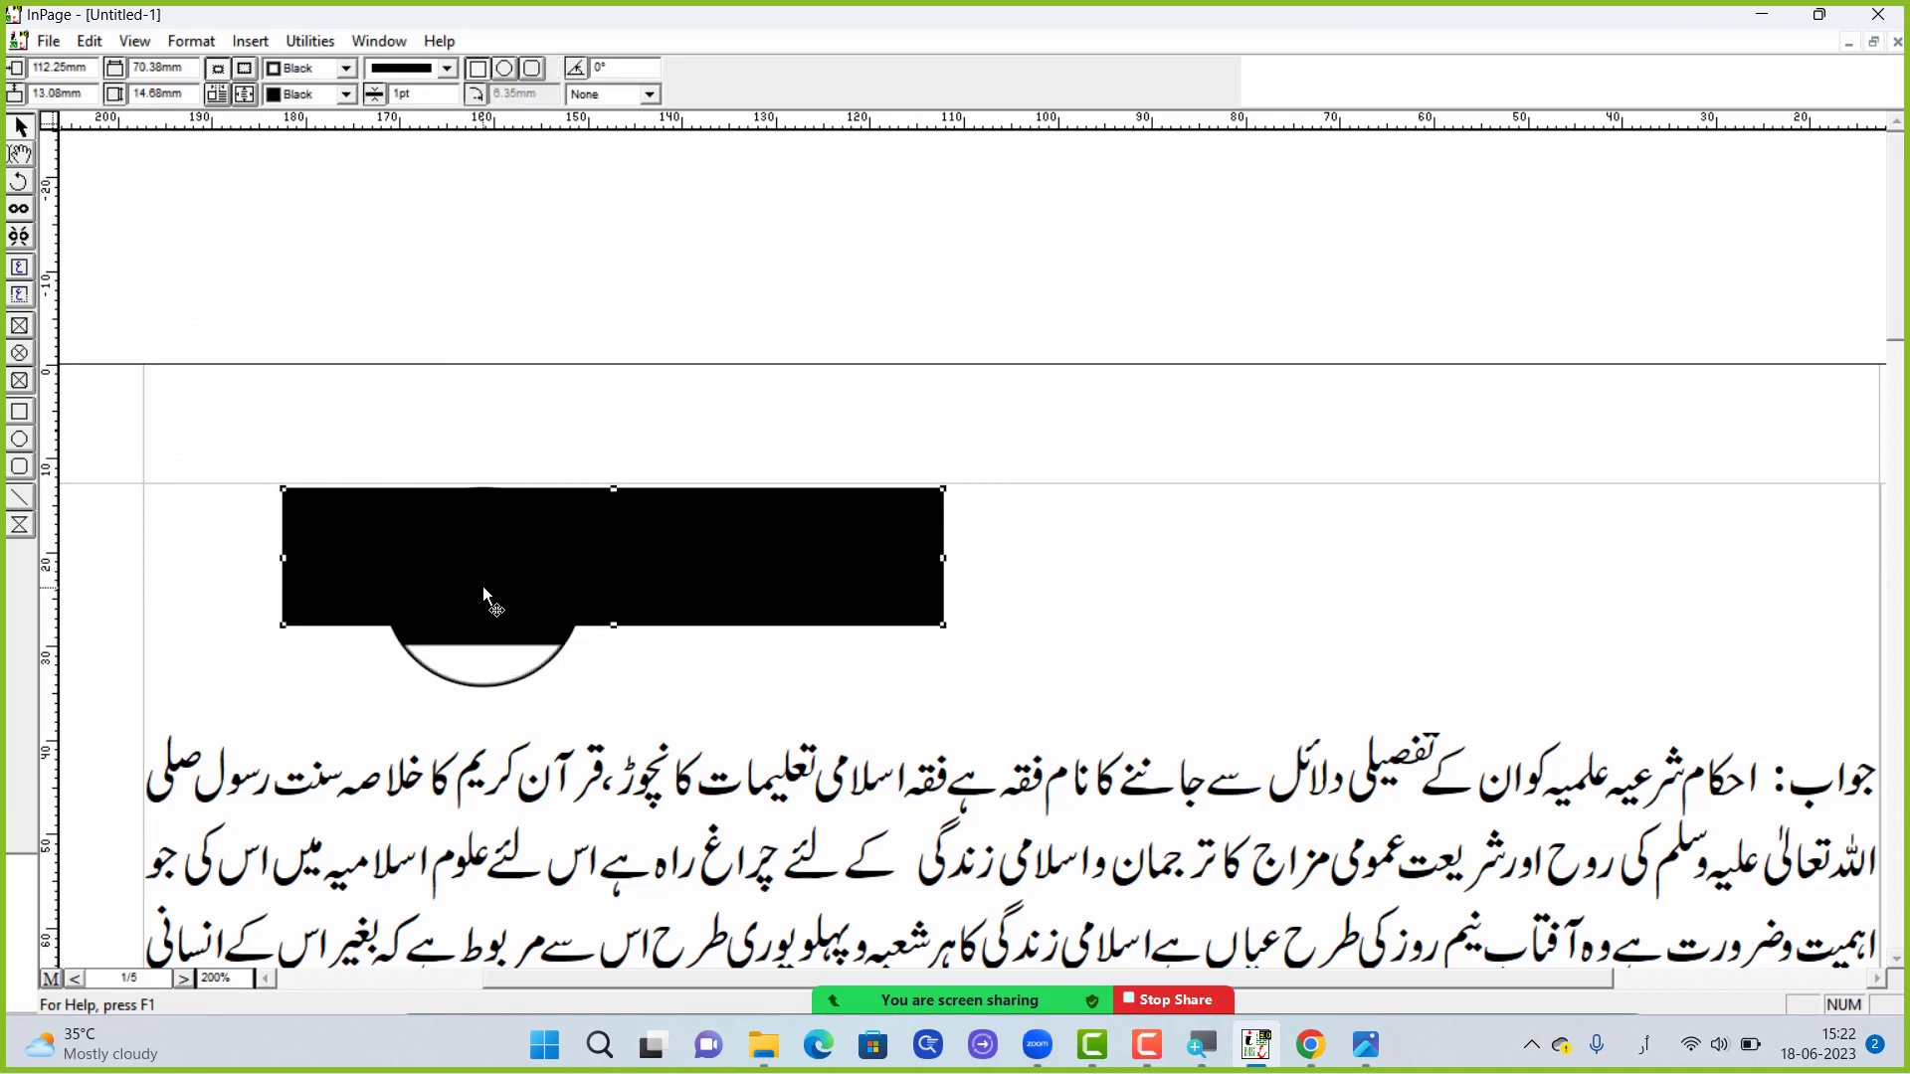
key("Up")
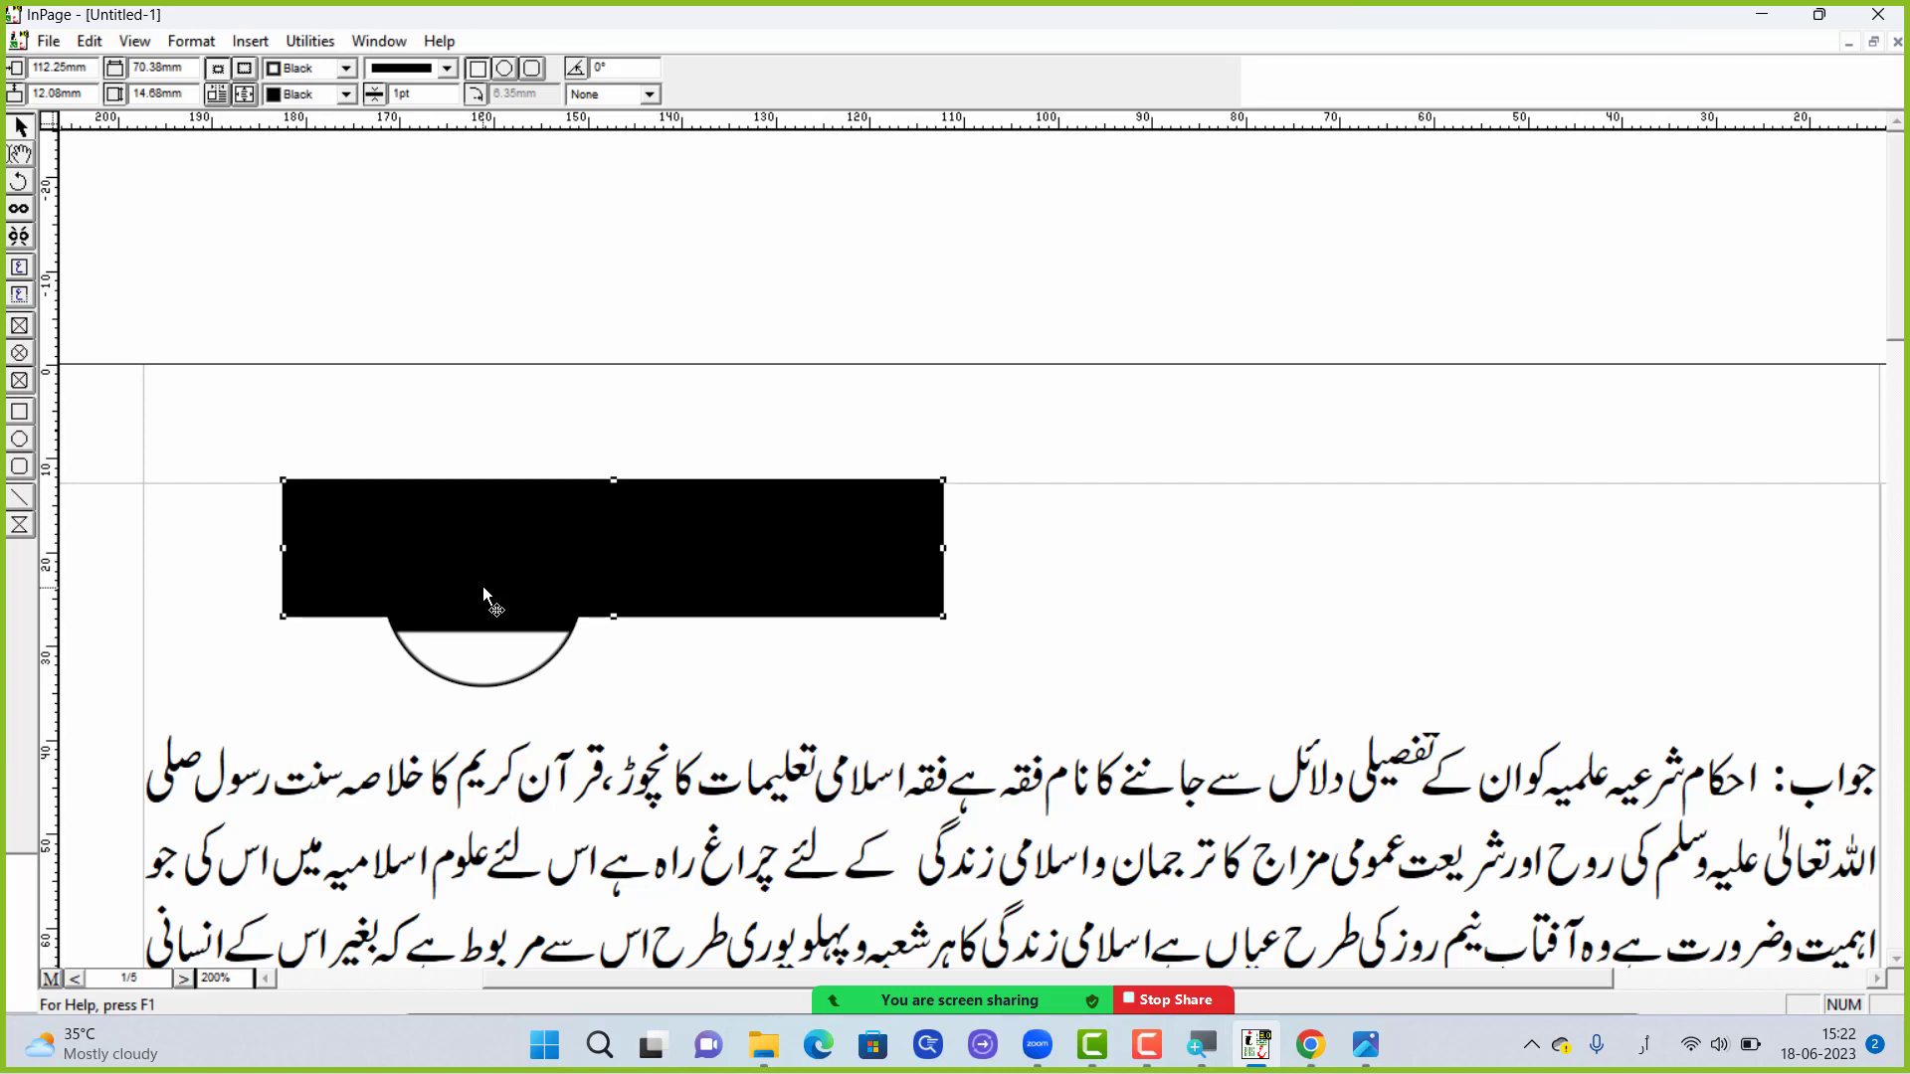
left_click(90, 41)
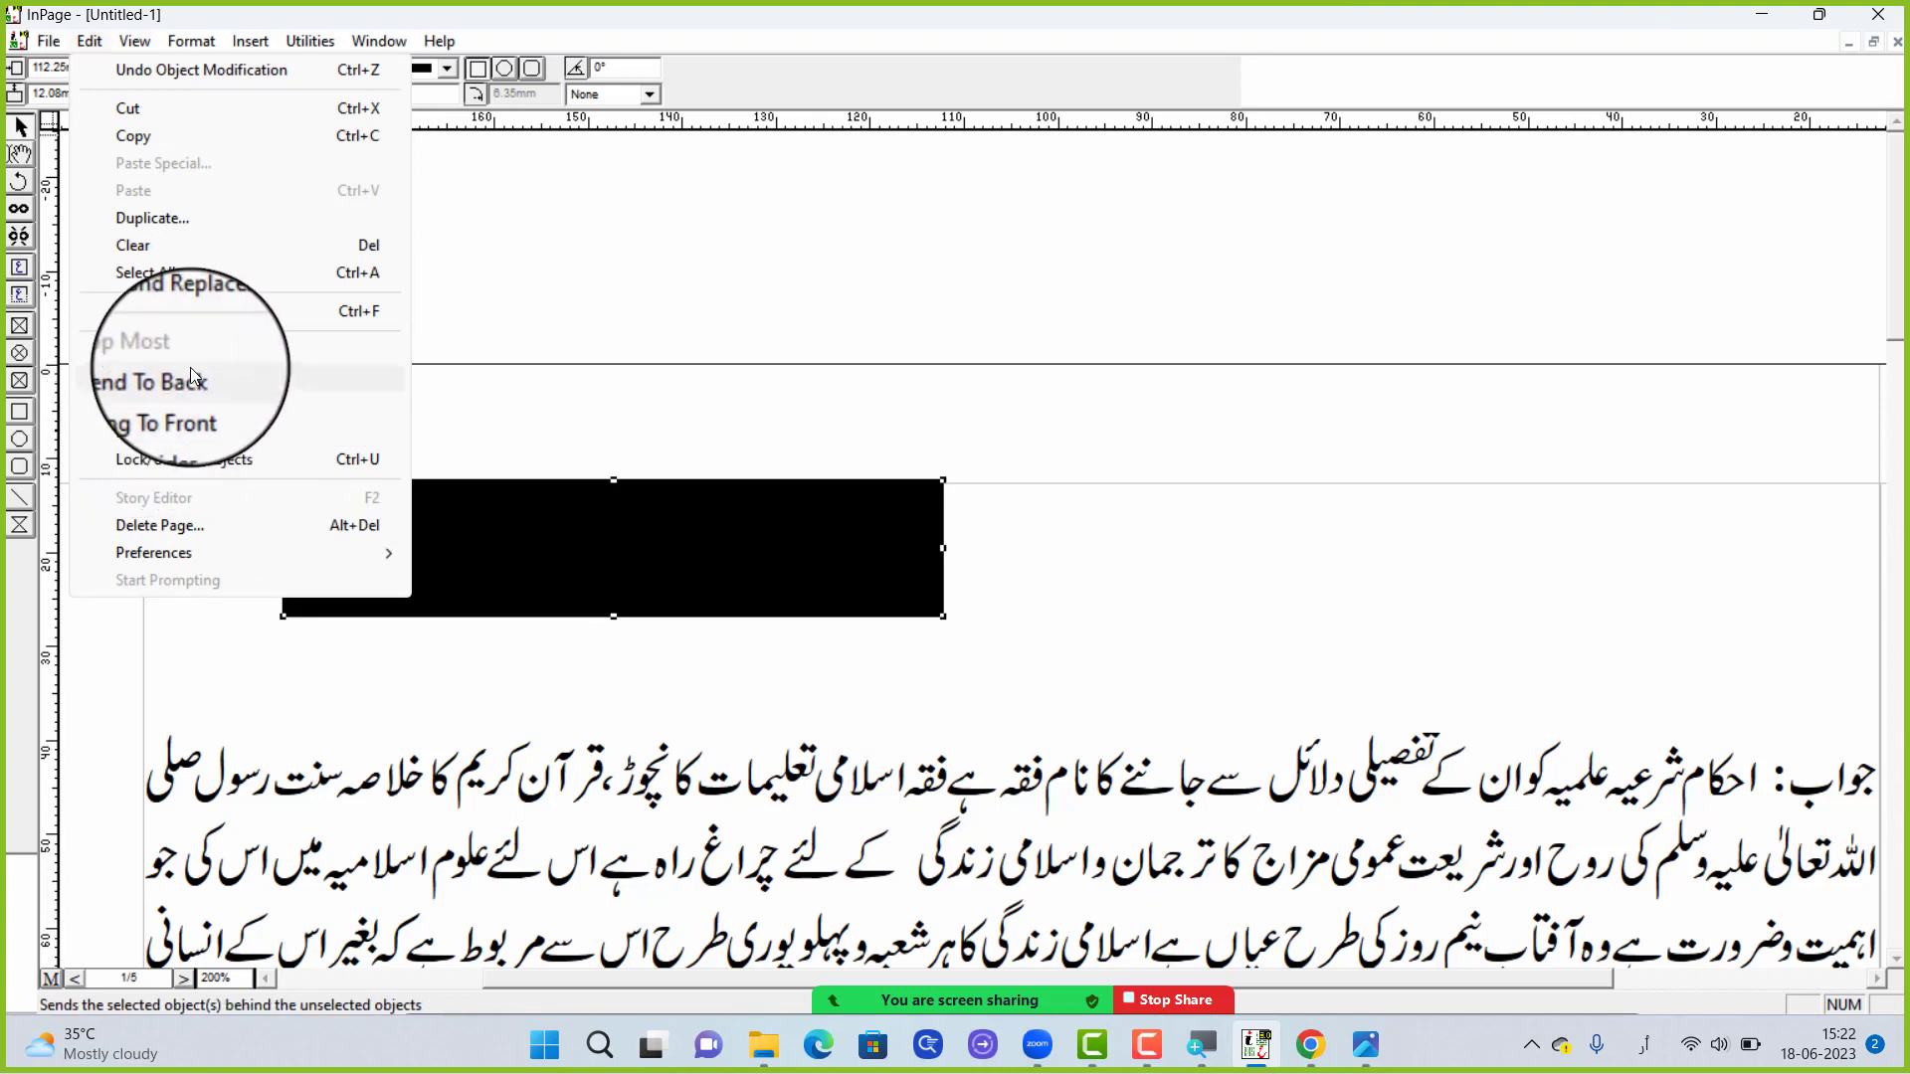
left_click(181, 388)
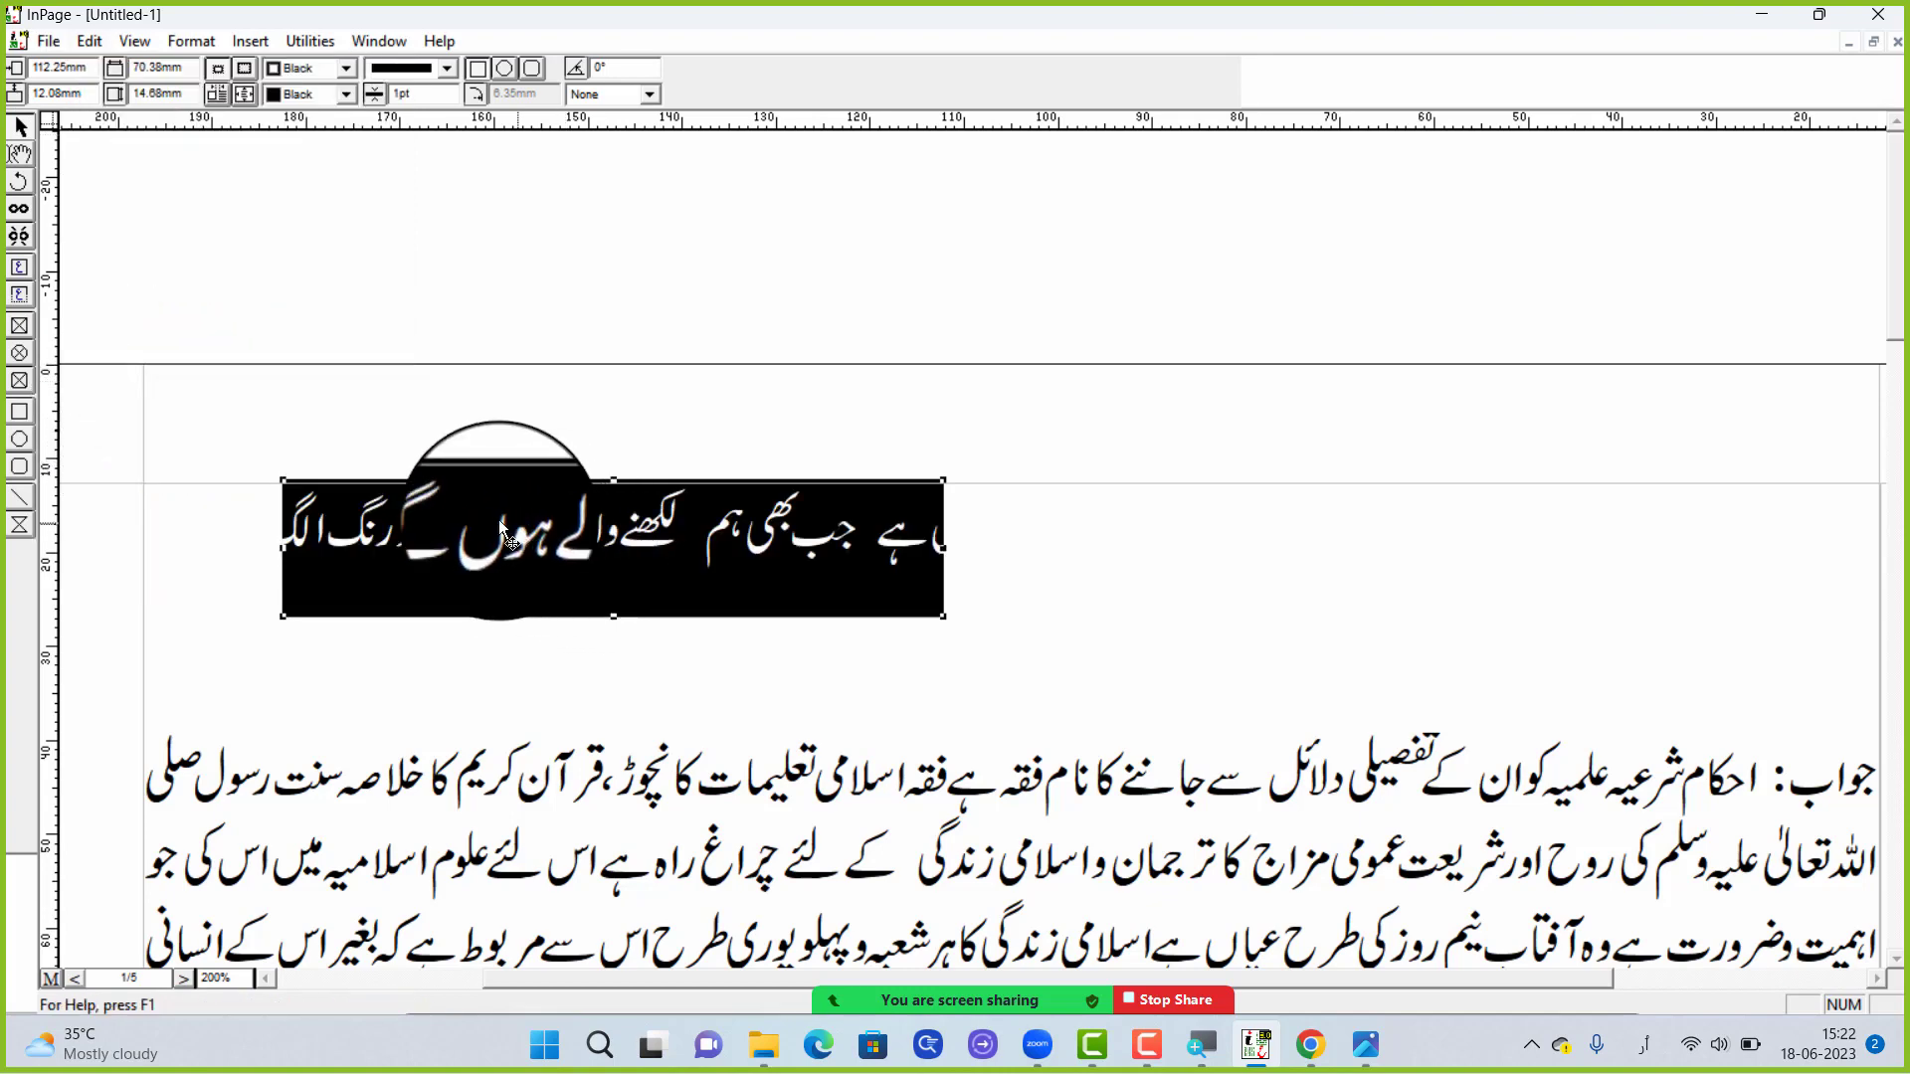
Compare how the white text over the black rectangle is displayed in text-editing and object-selection modes
left_click(511, 546)
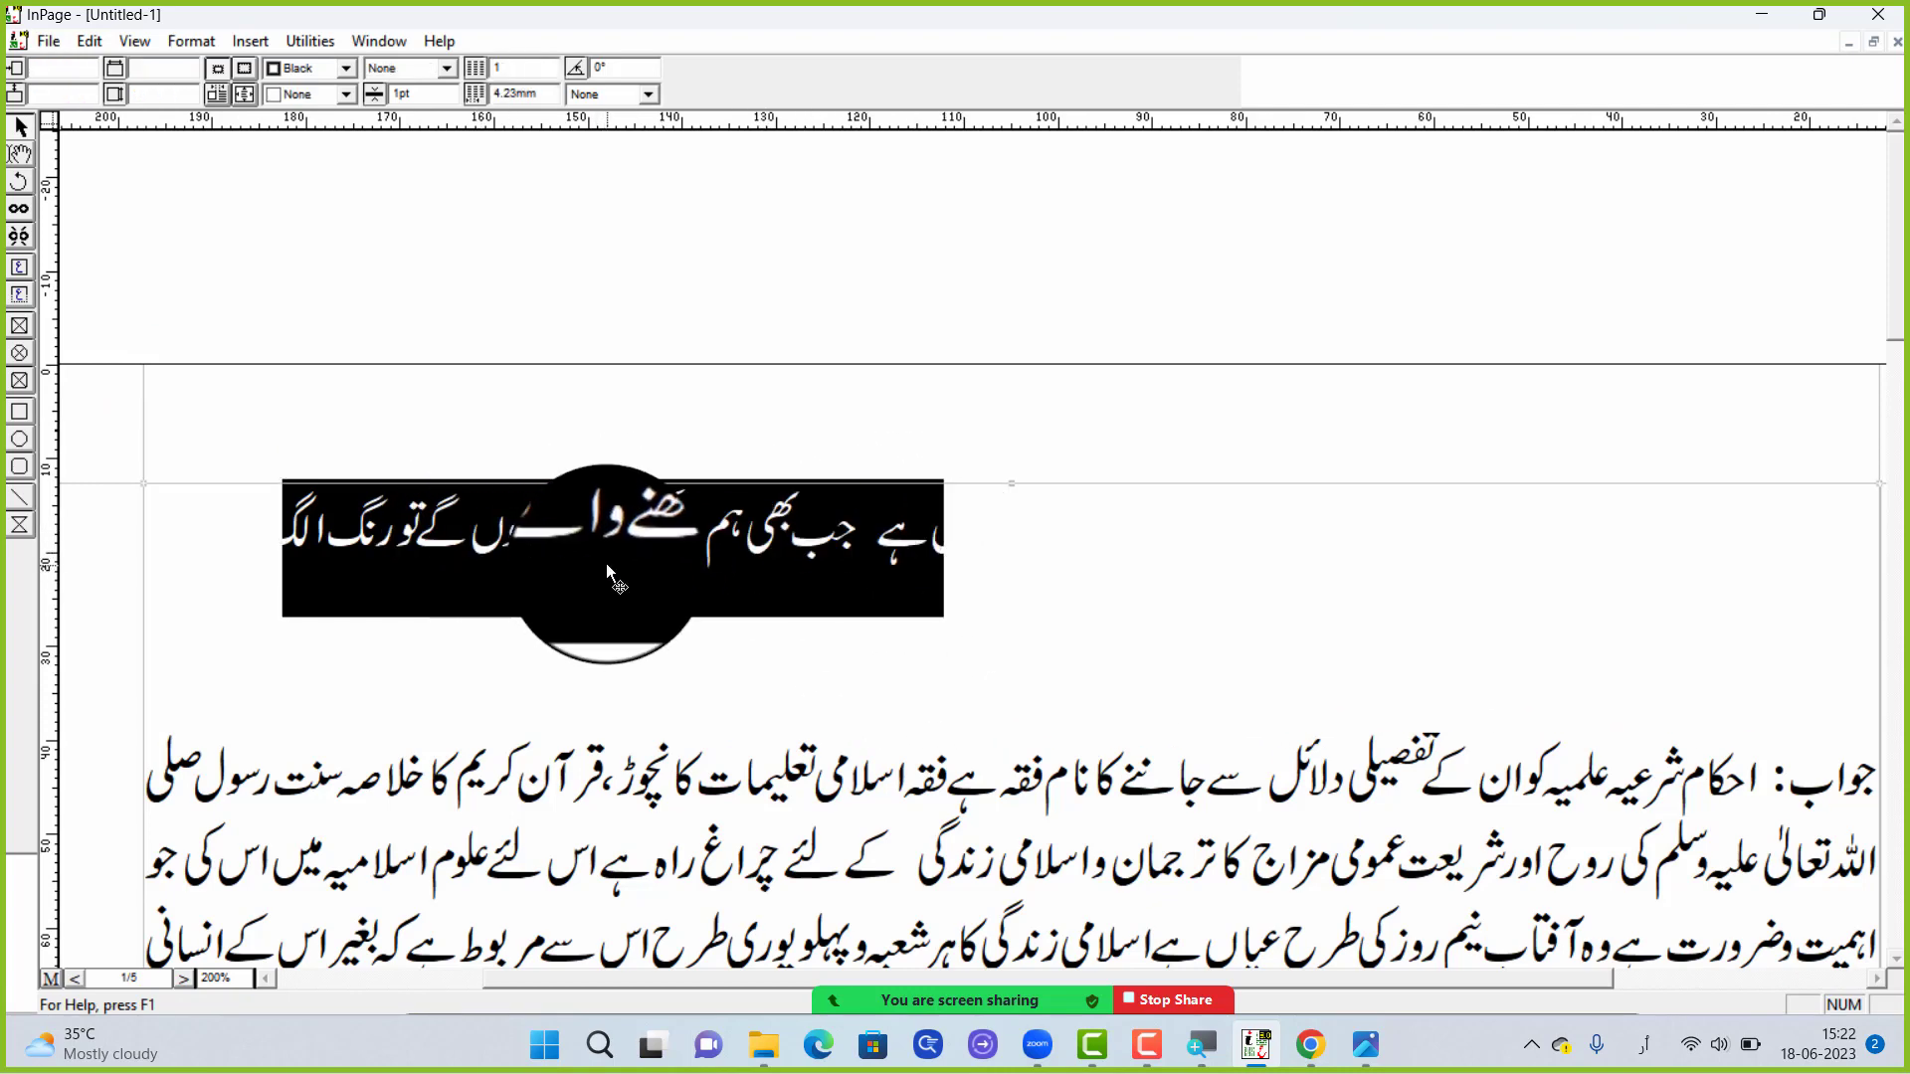
left_click(20, 155)
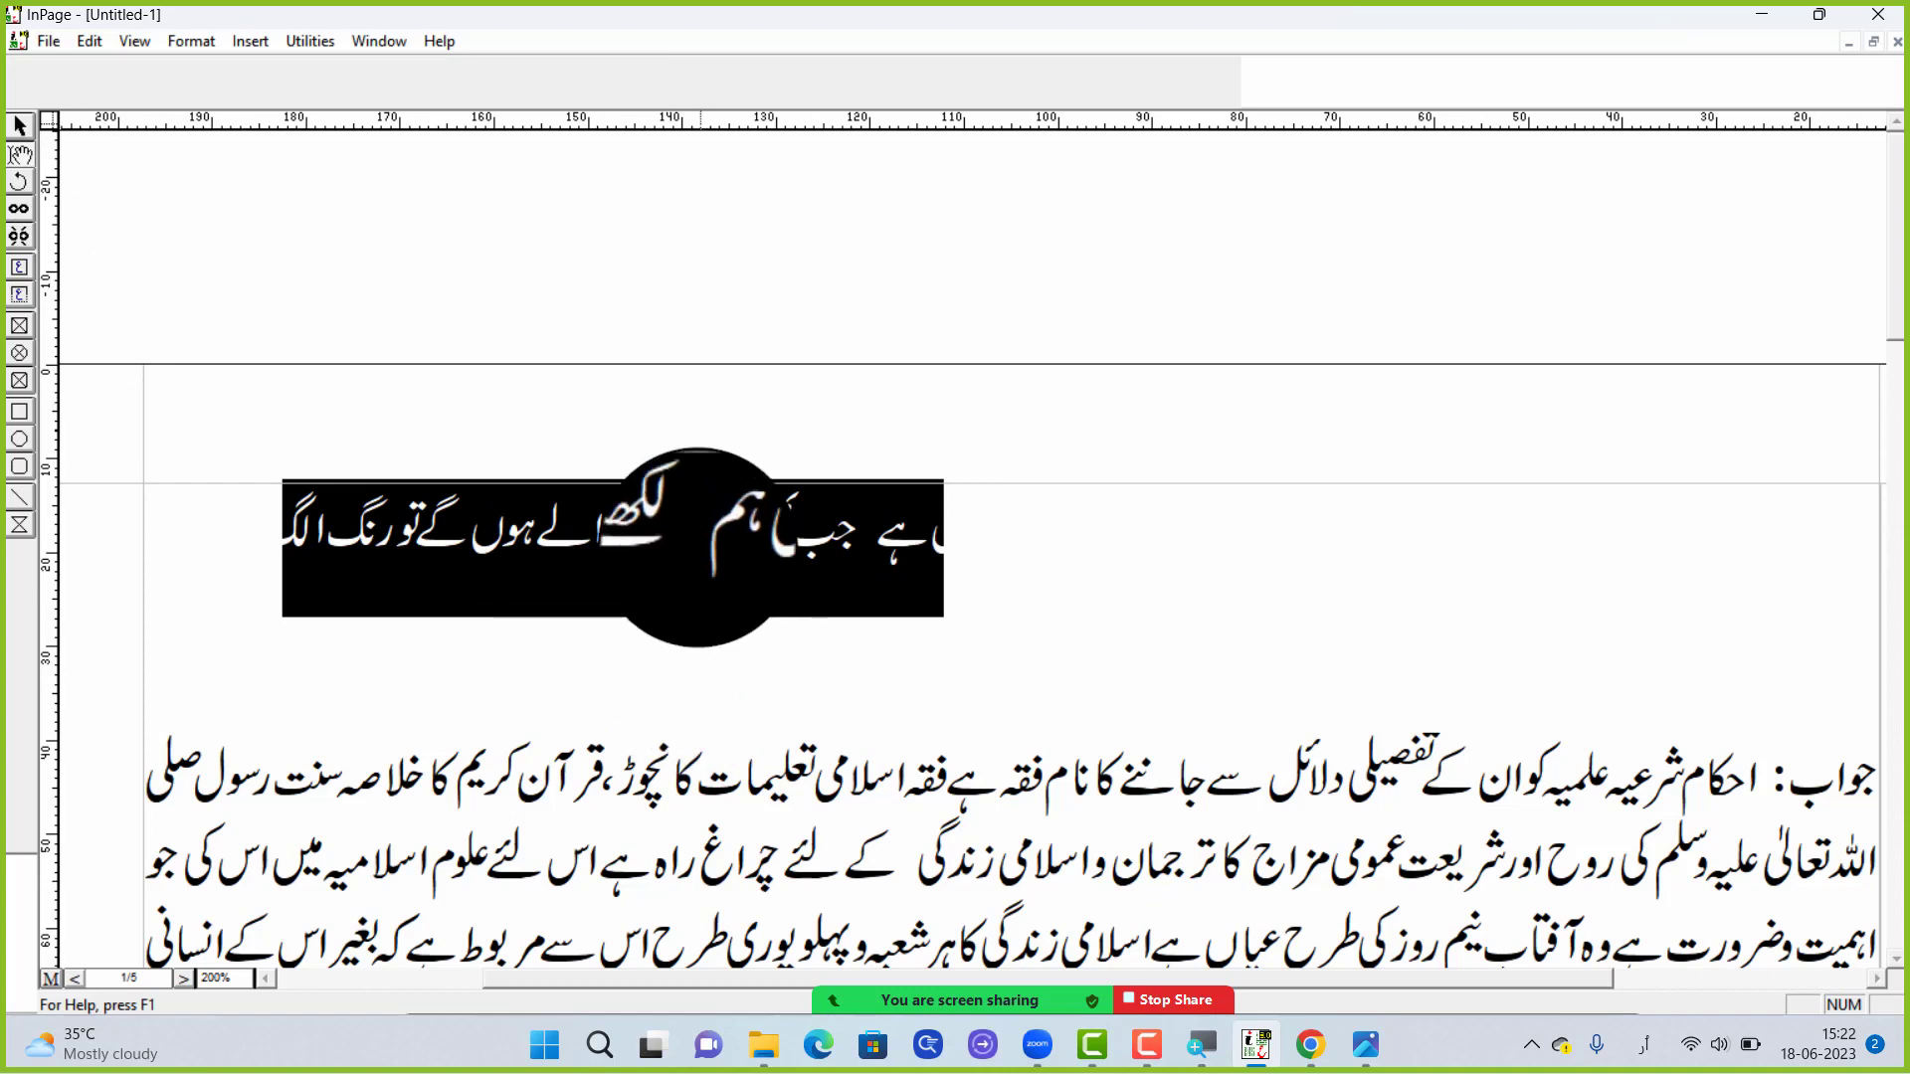
triple_click(686, 532)
double_click(687, 532)
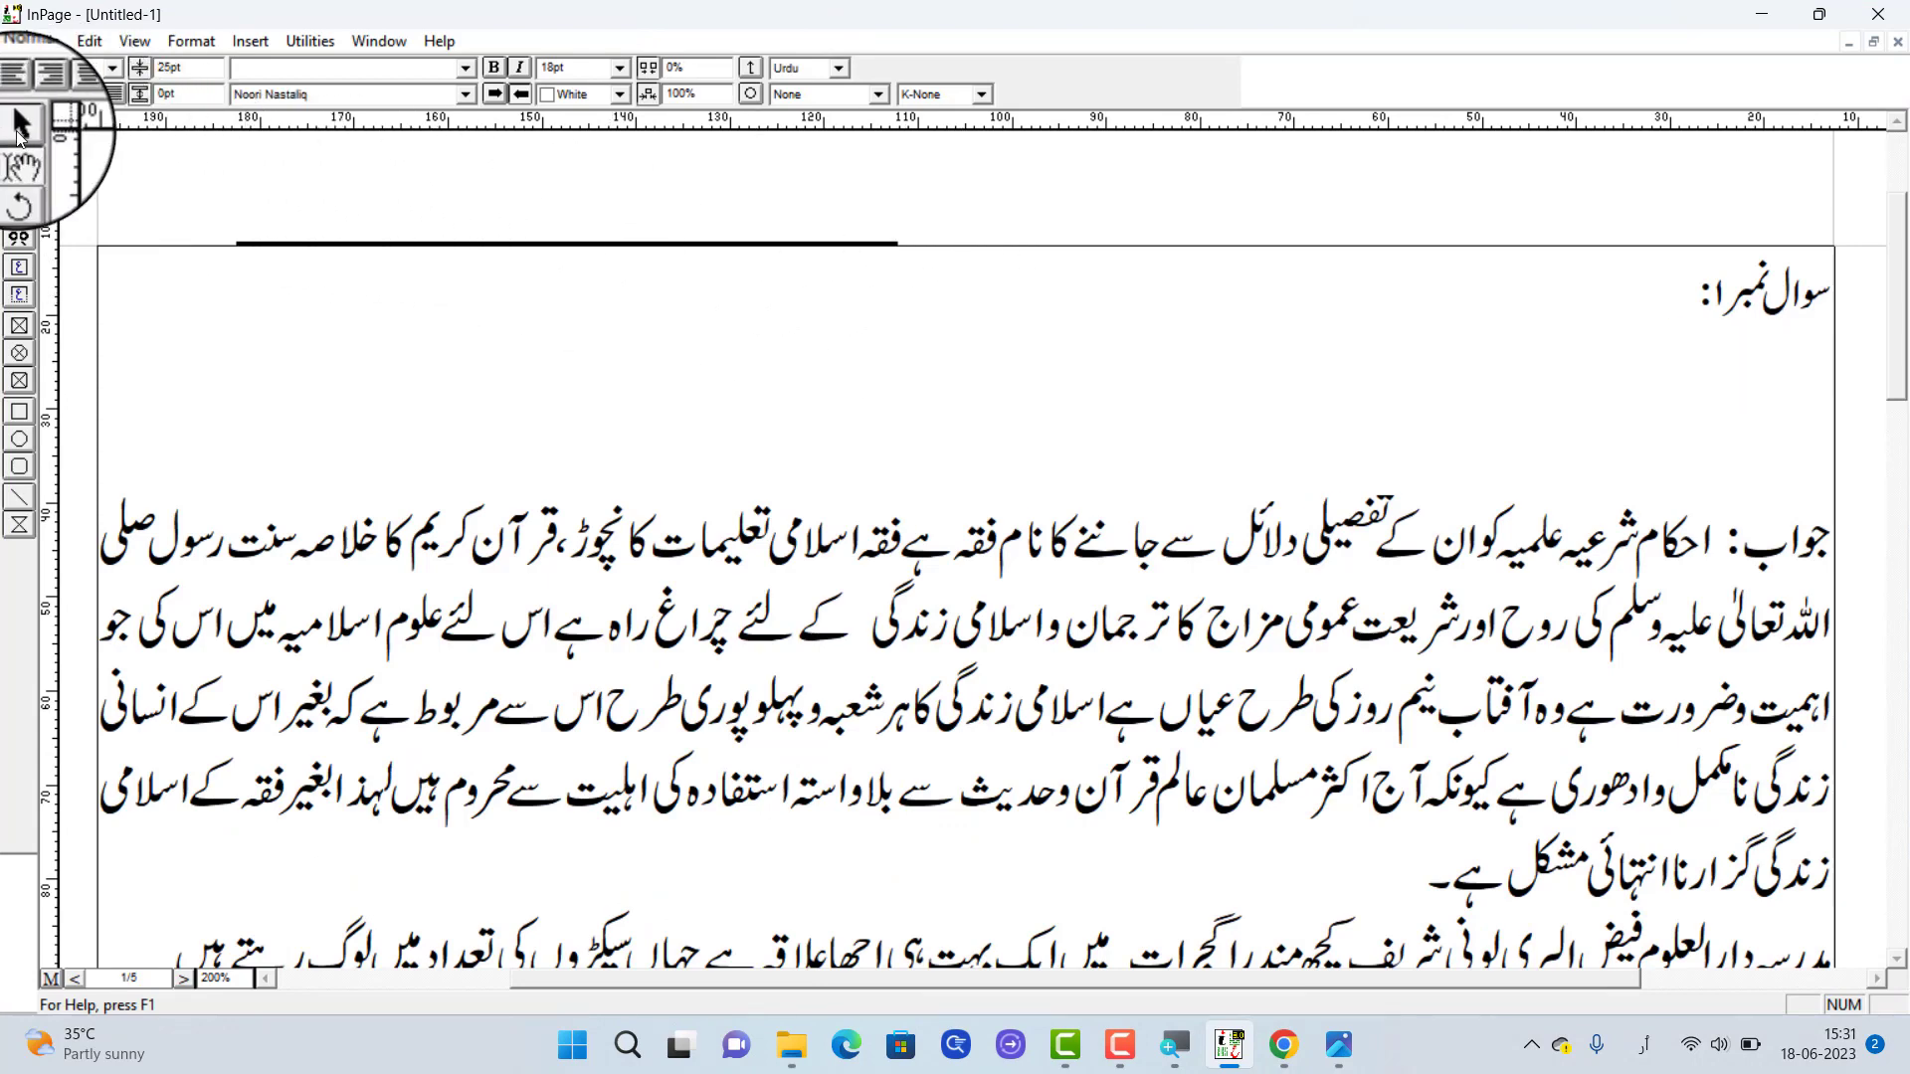
left_click(22, 129)
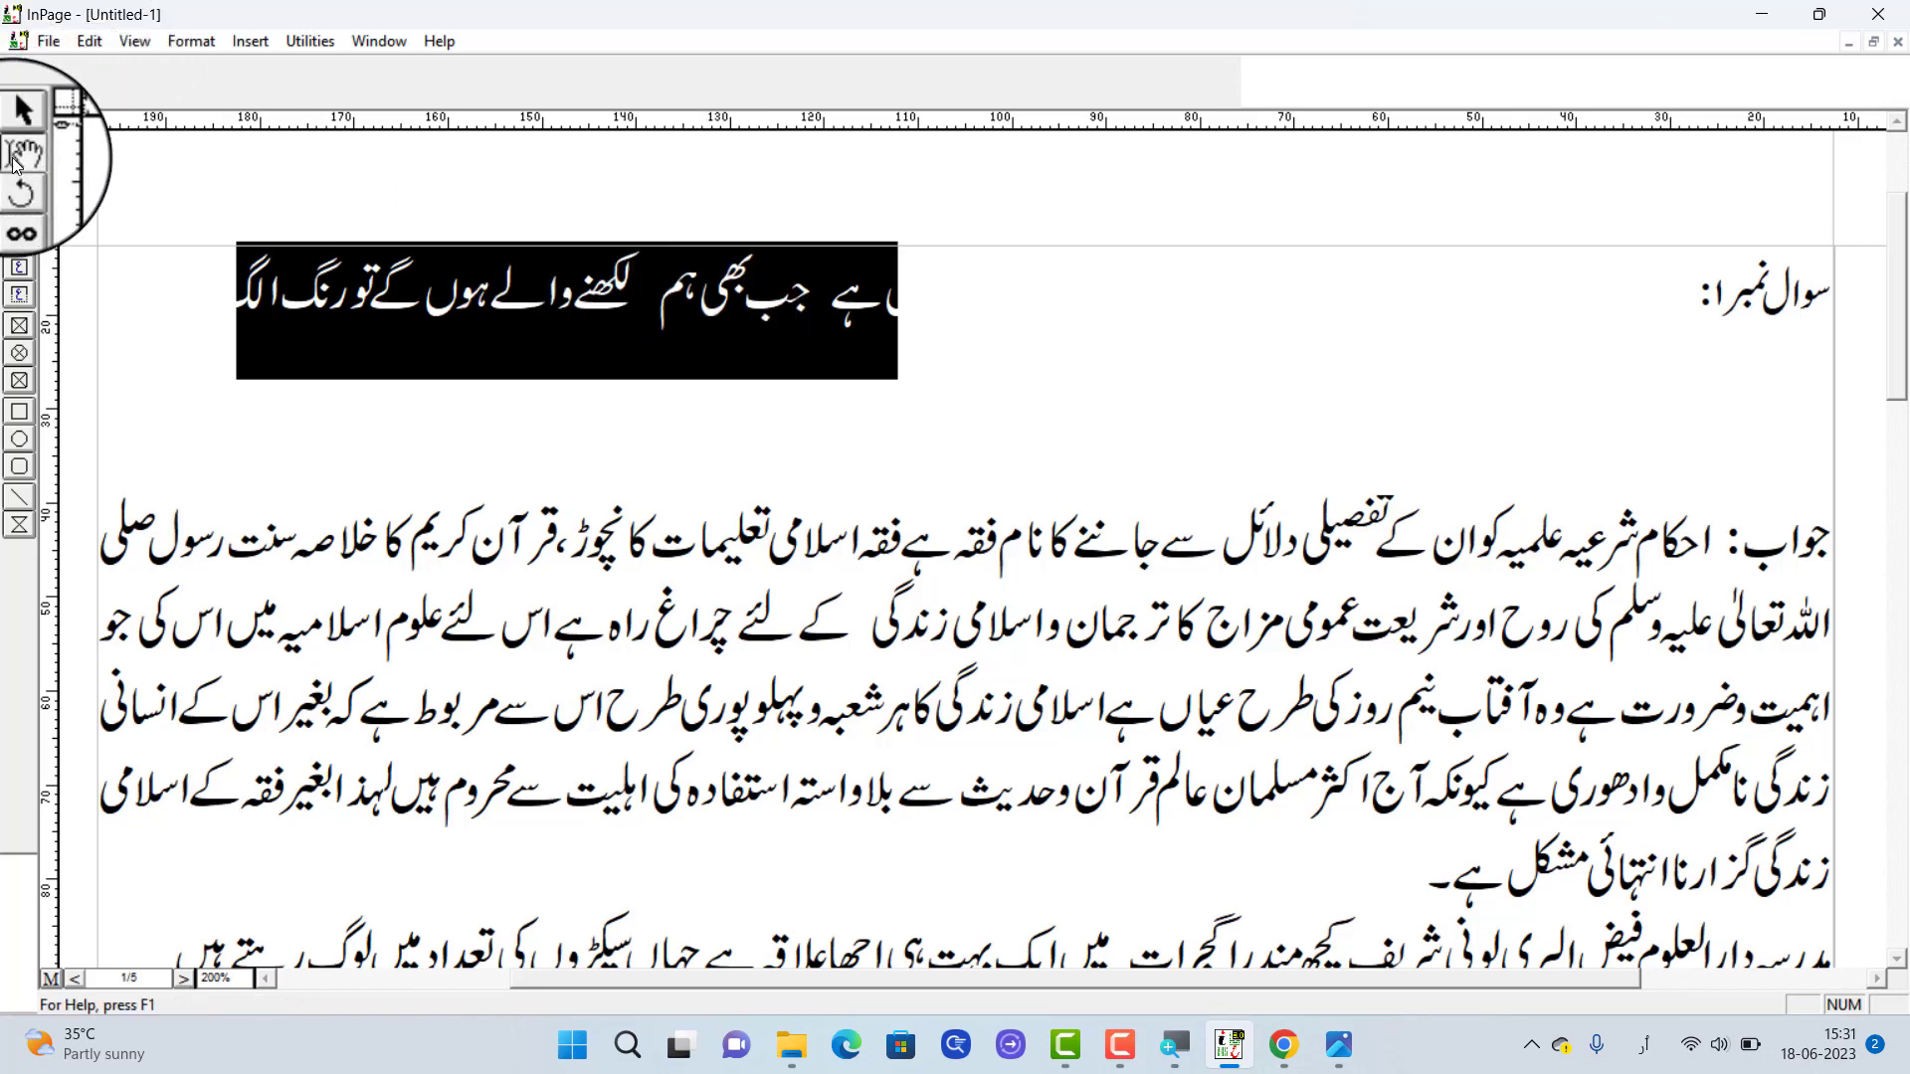
Set the text colour of the white part of the first question line to Black
left_click(611, 362)
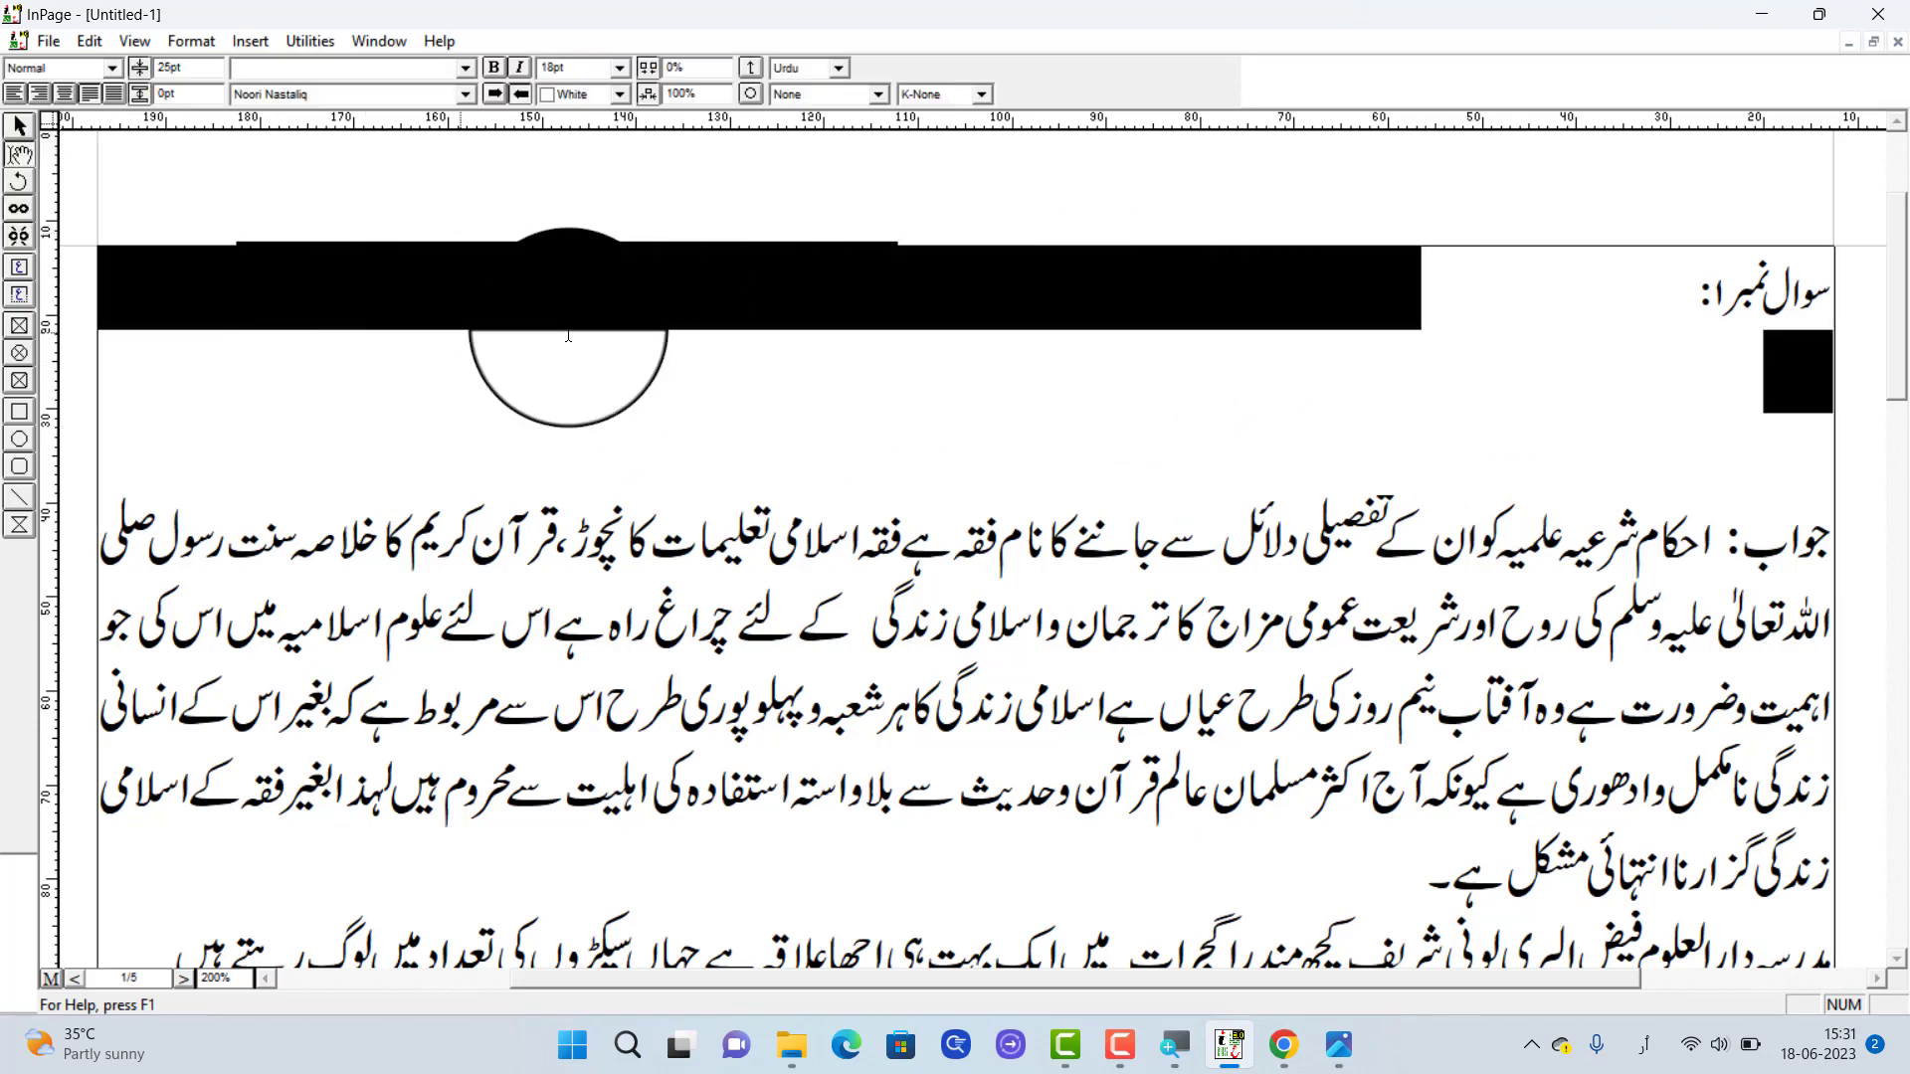
left_click(602, 94)
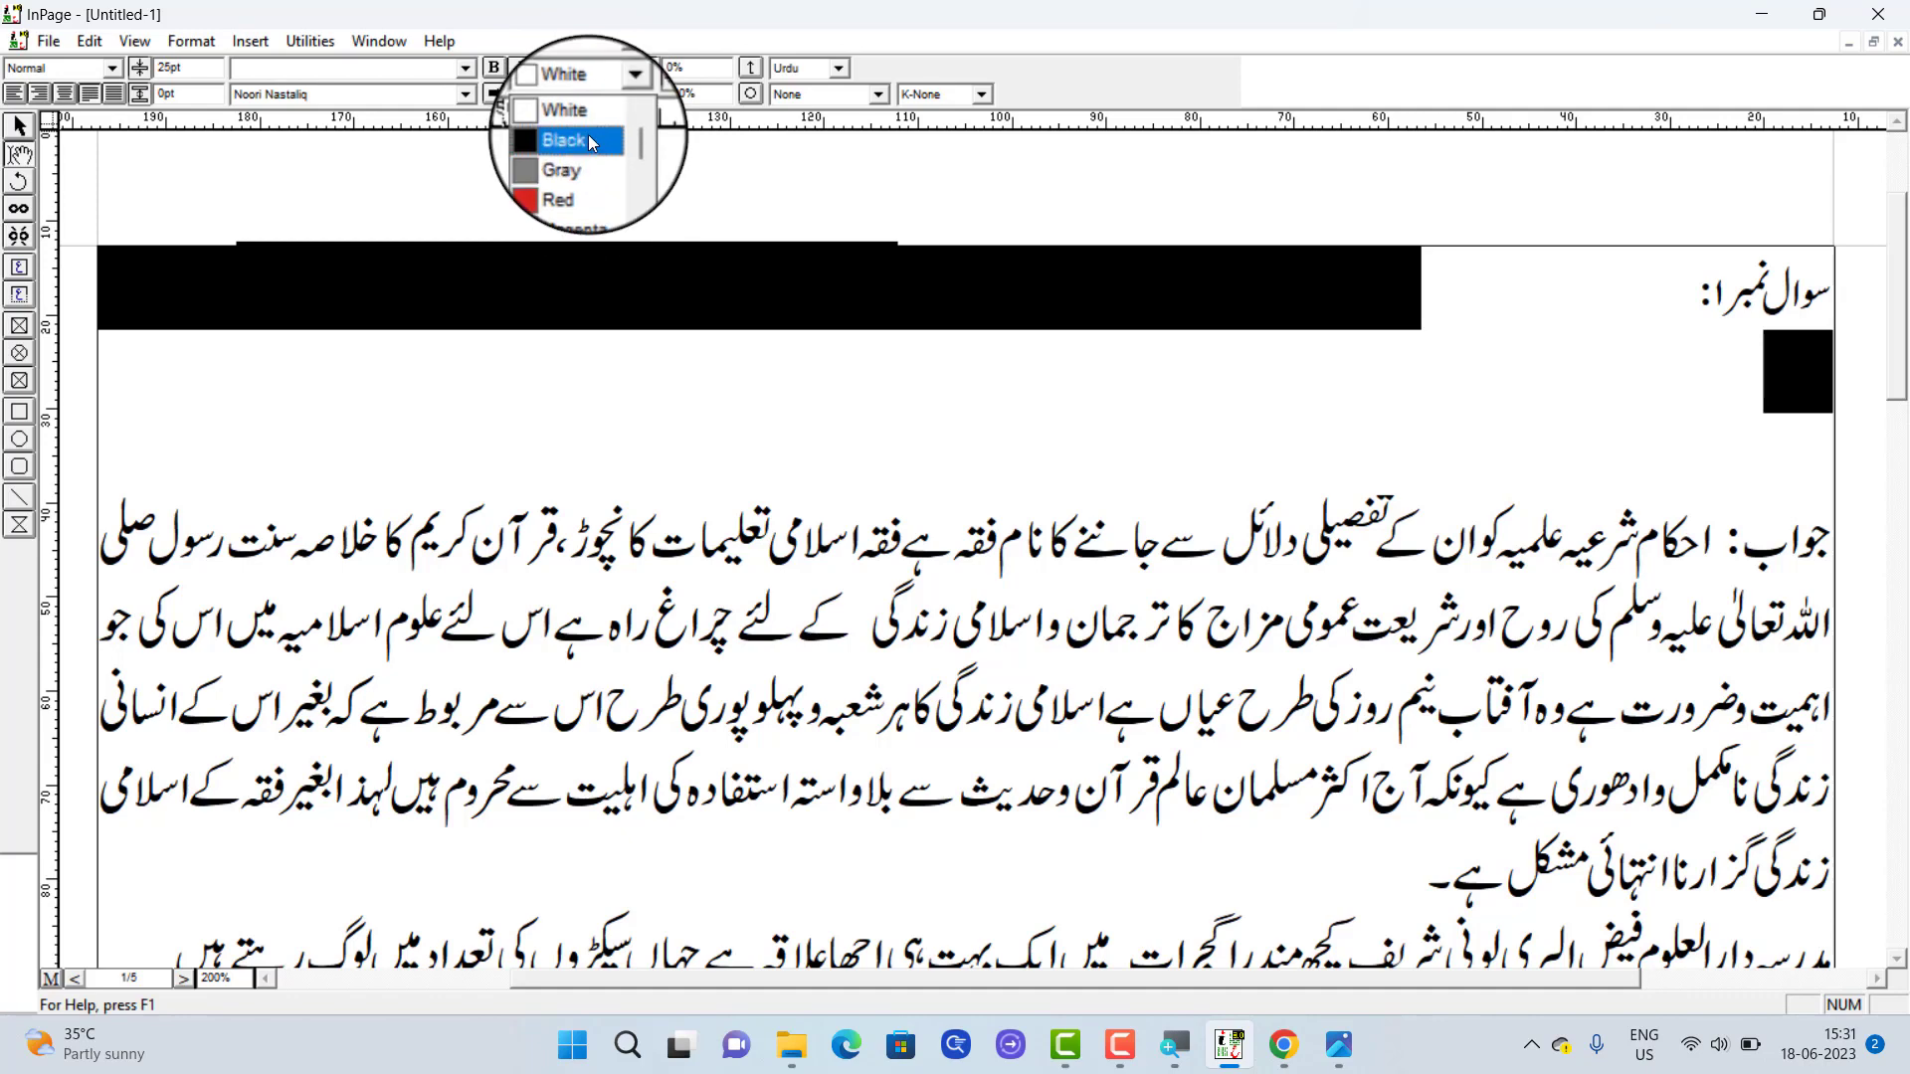
left_click(588, 134)
left_click(790, 355)
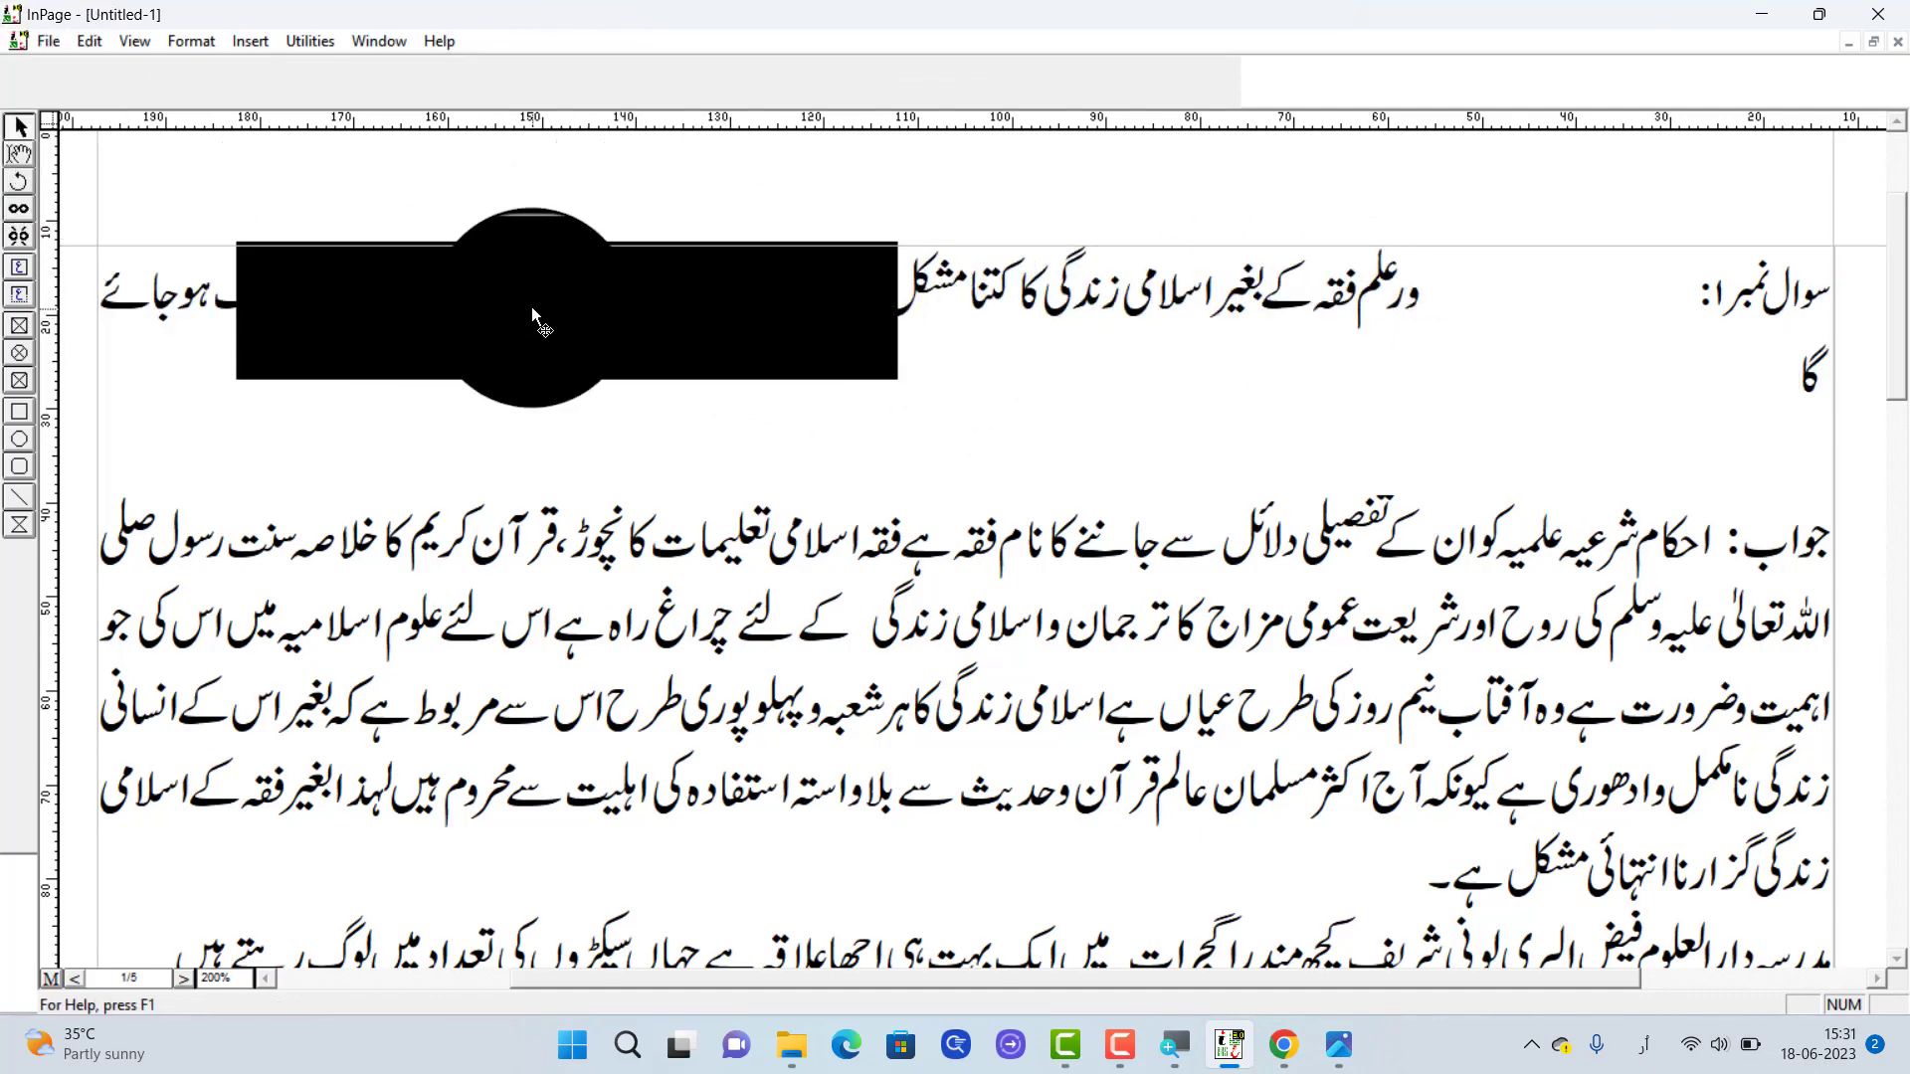
Send the text frame behind the black rectangle and delete the rectangle
left_click(532, 307)
left_click(89, 41)
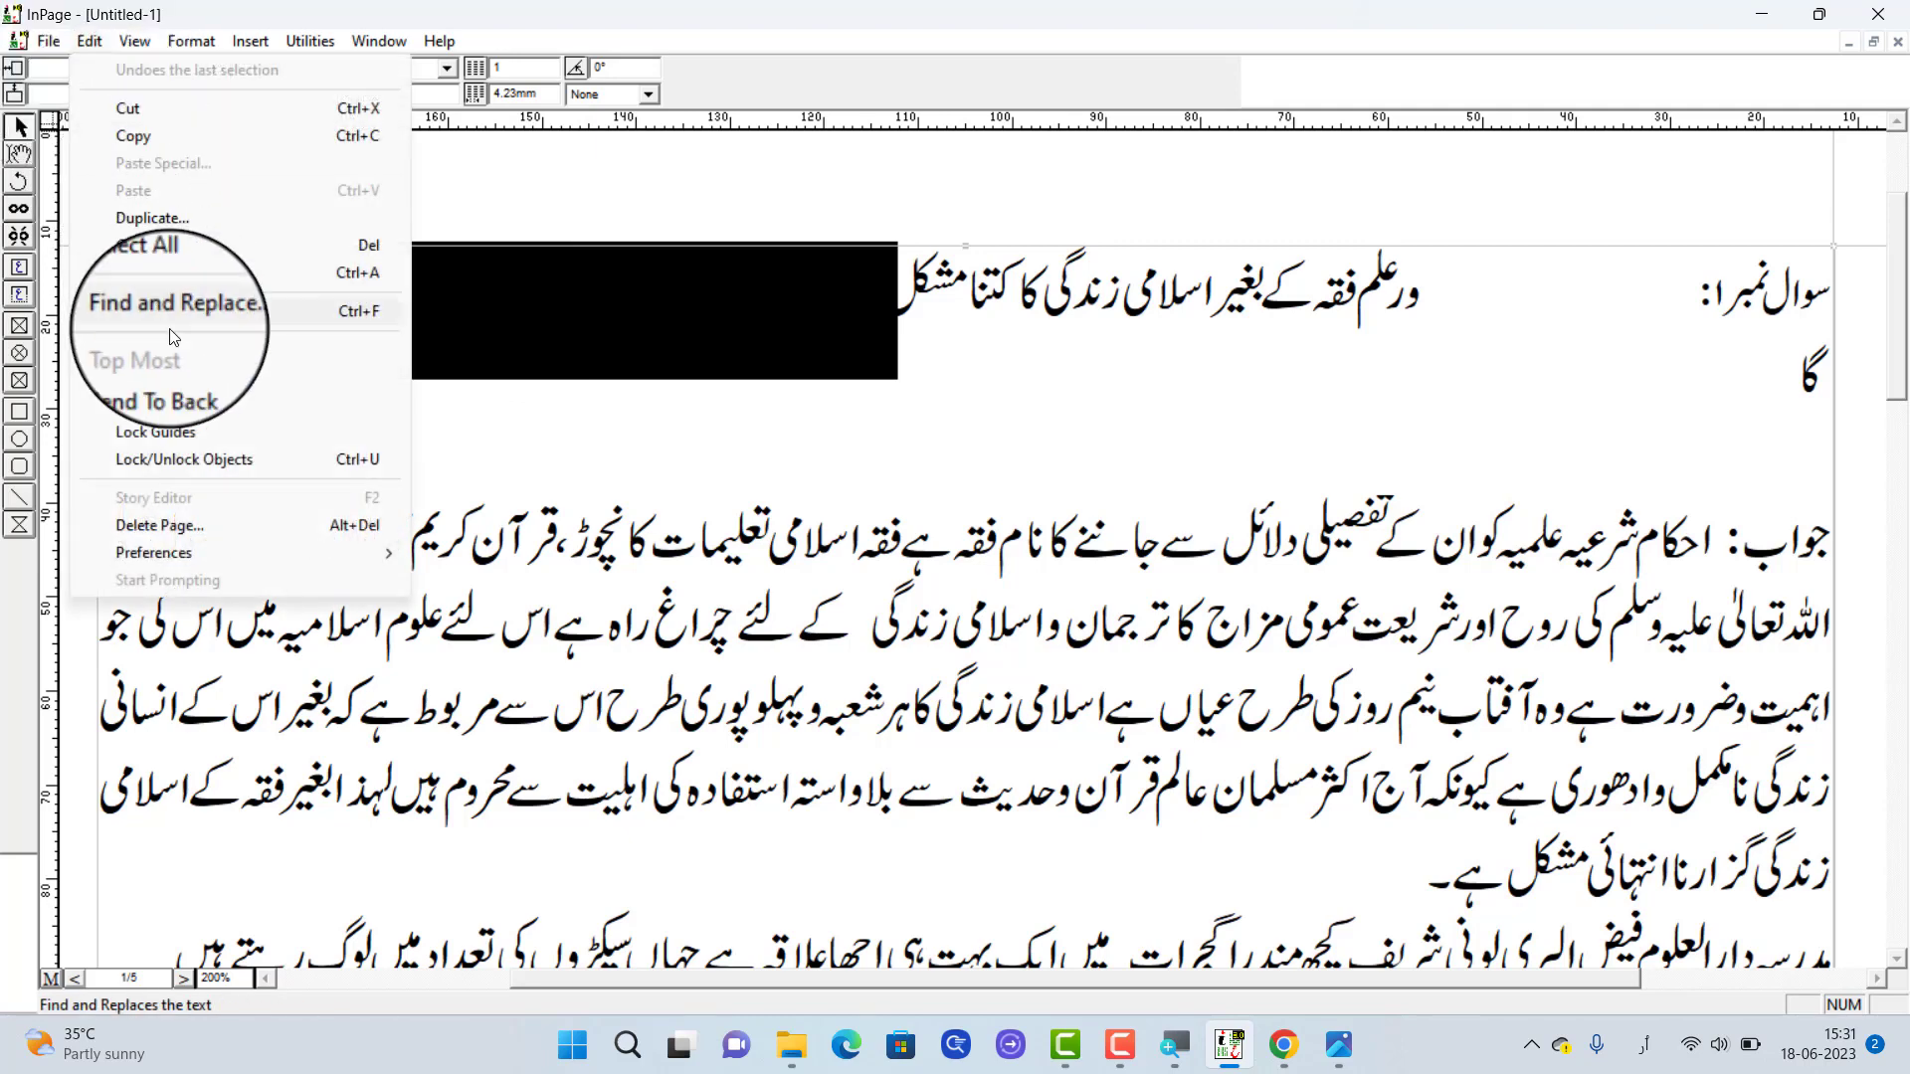
left_click(195, 374)
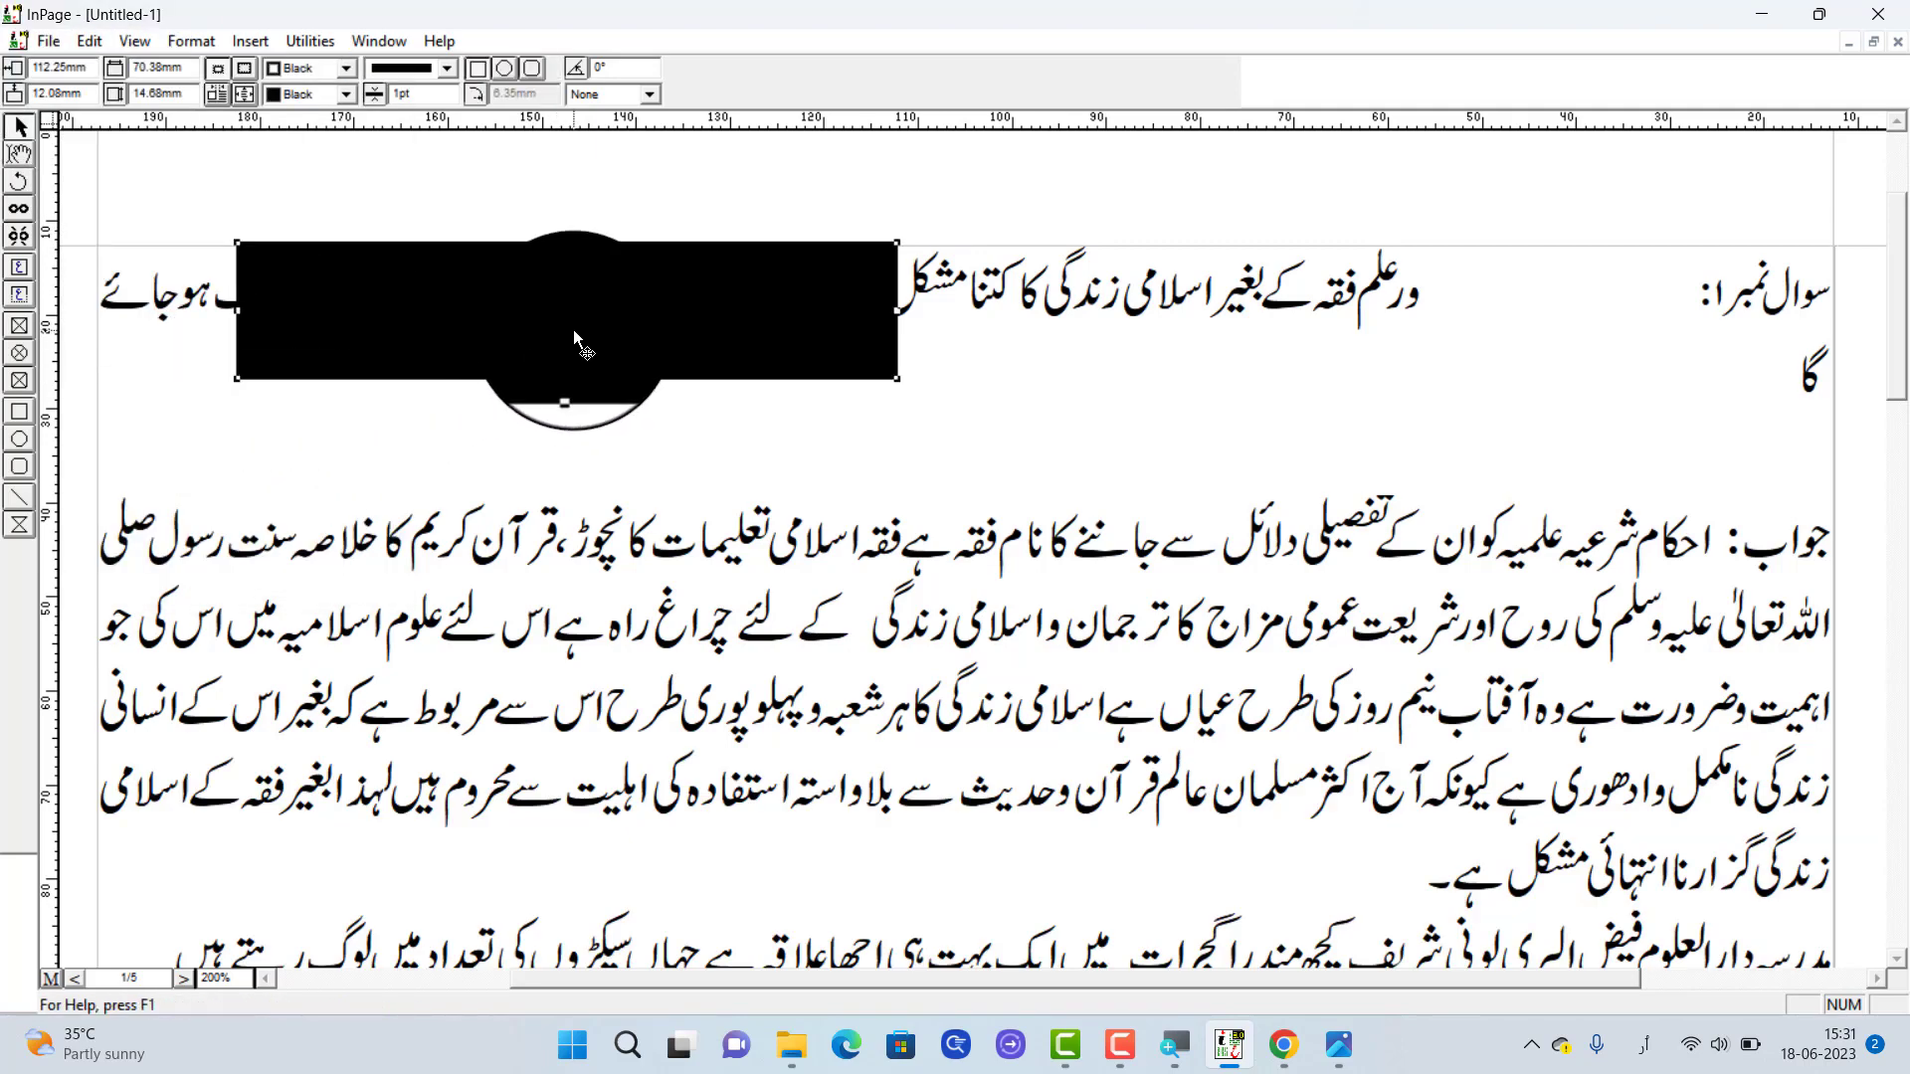
key("Delete")
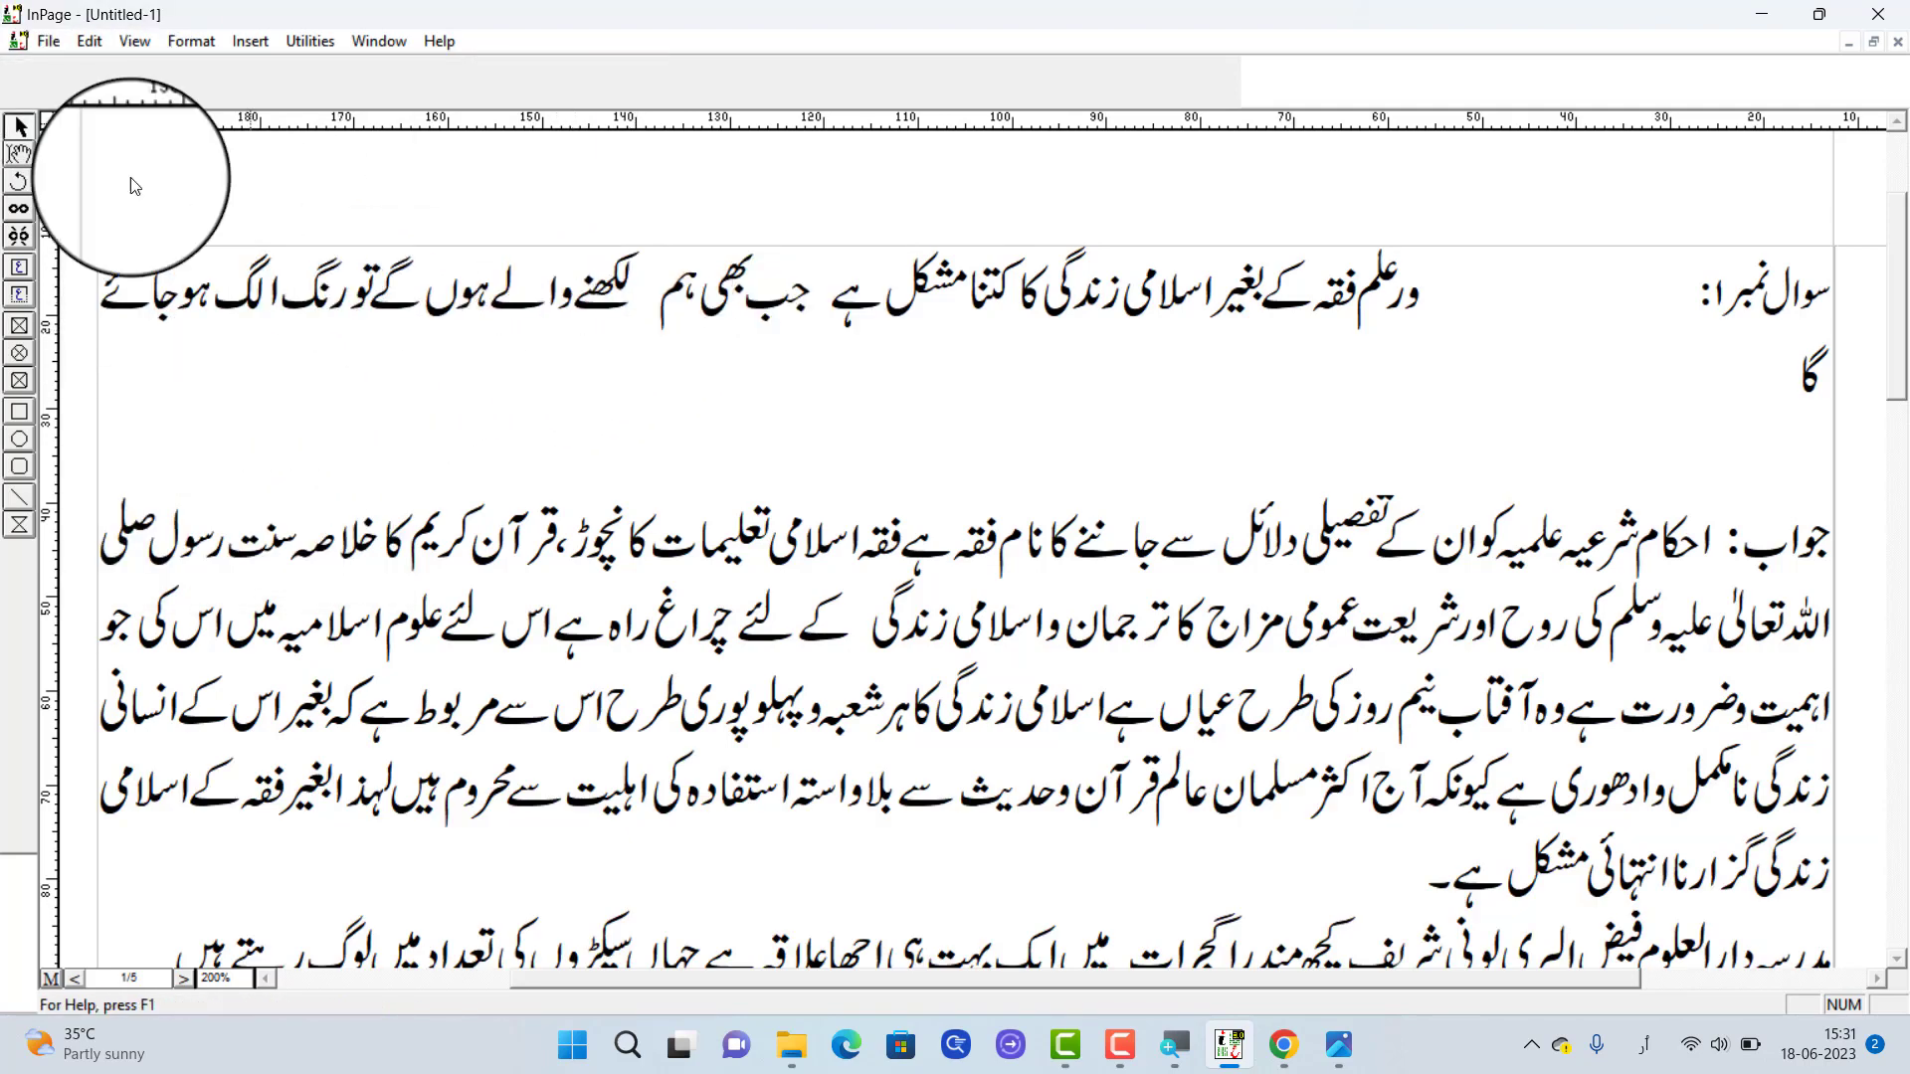
Activate text editing and set the character spacing of the whole first answer paragraph to 5%
left_click(22, 157)
left_click(660, 420)
left_click(715, 328)
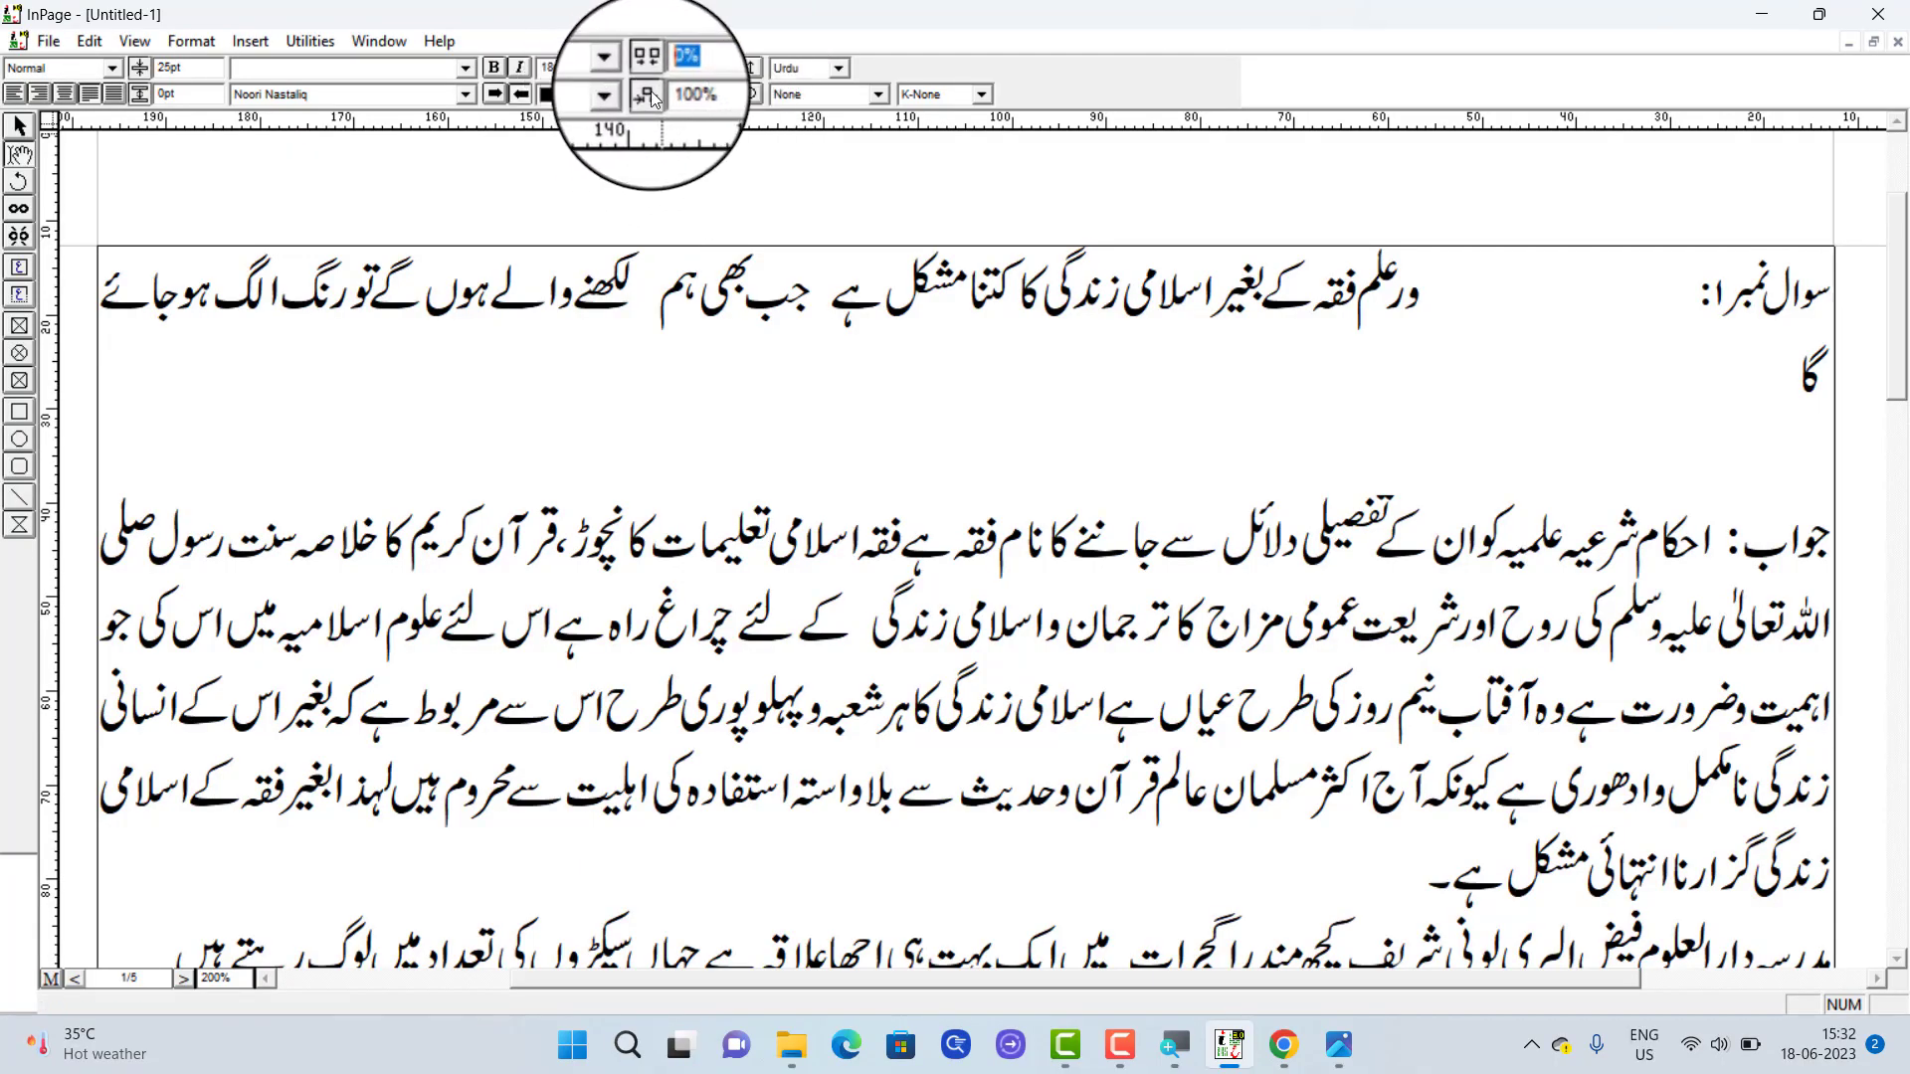
left_click(700, 70)
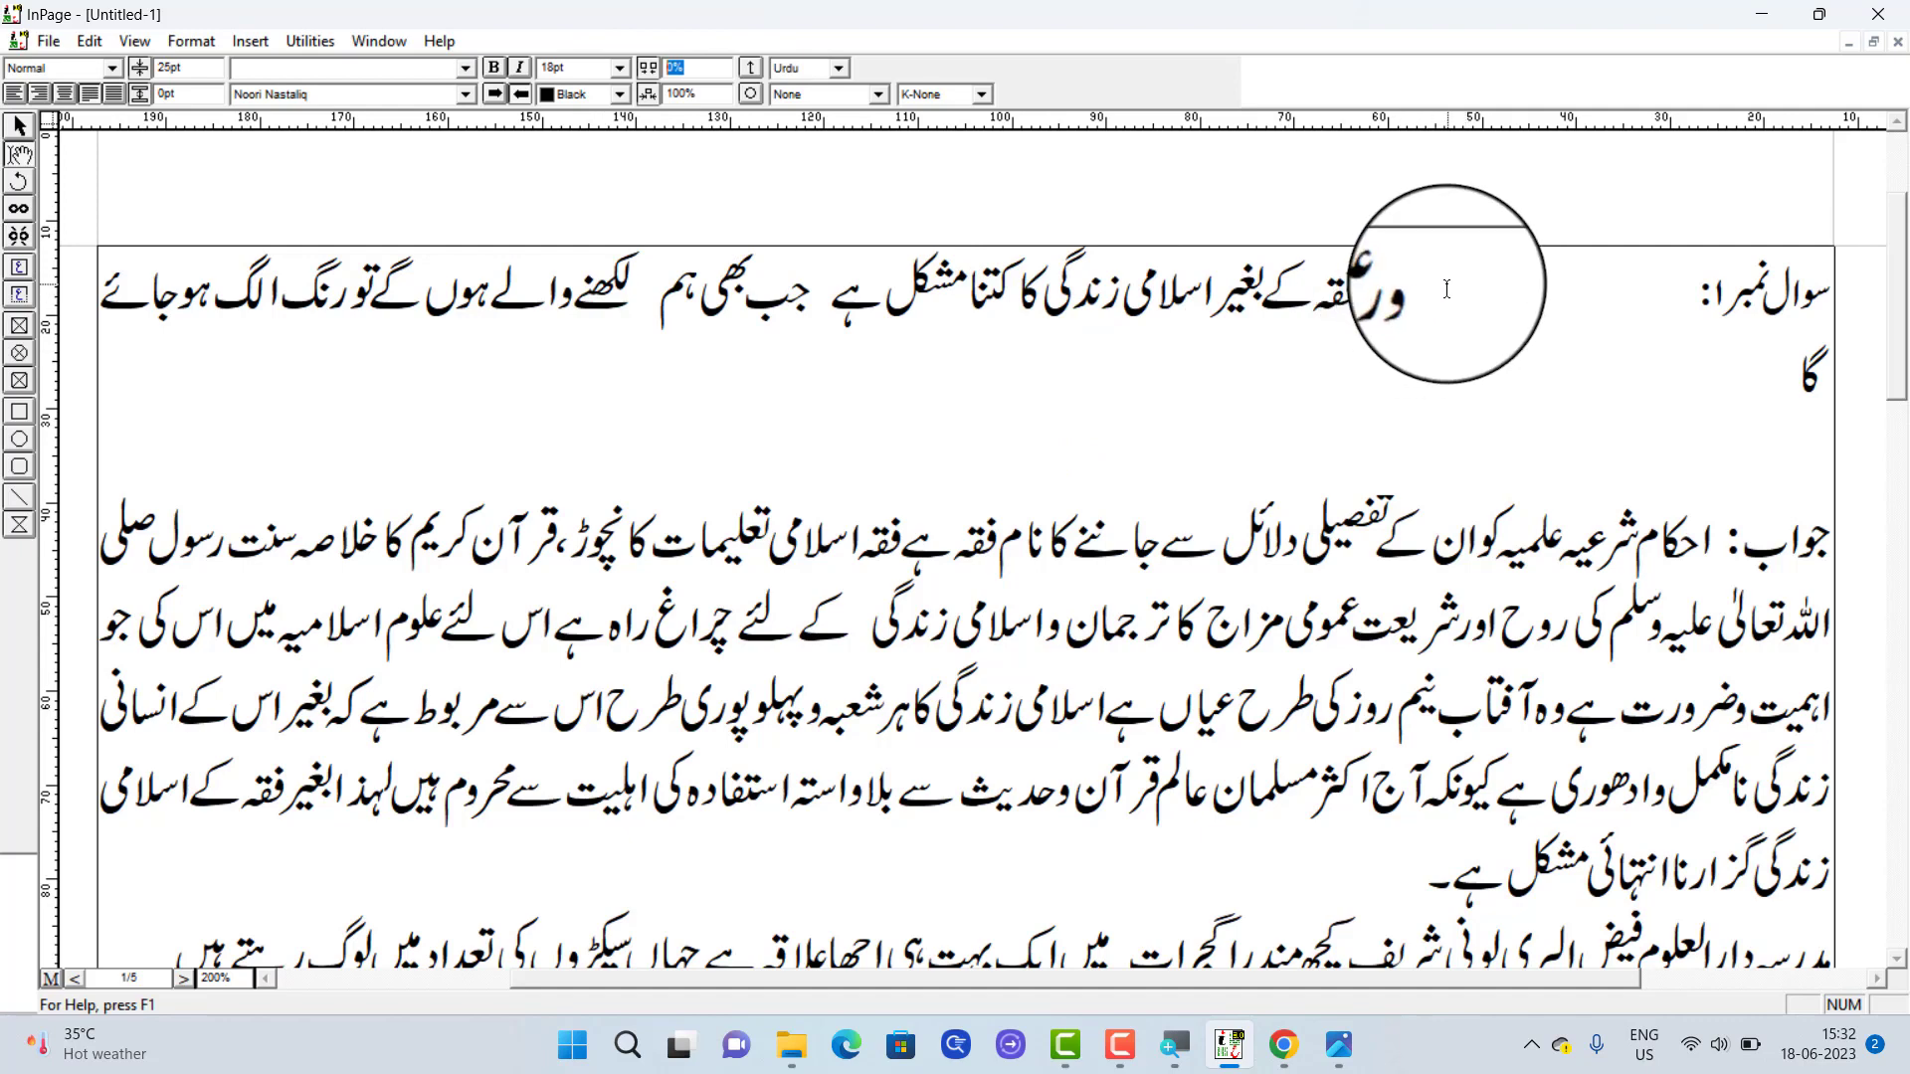
left_click_drag(1432, 293, 968, 382)
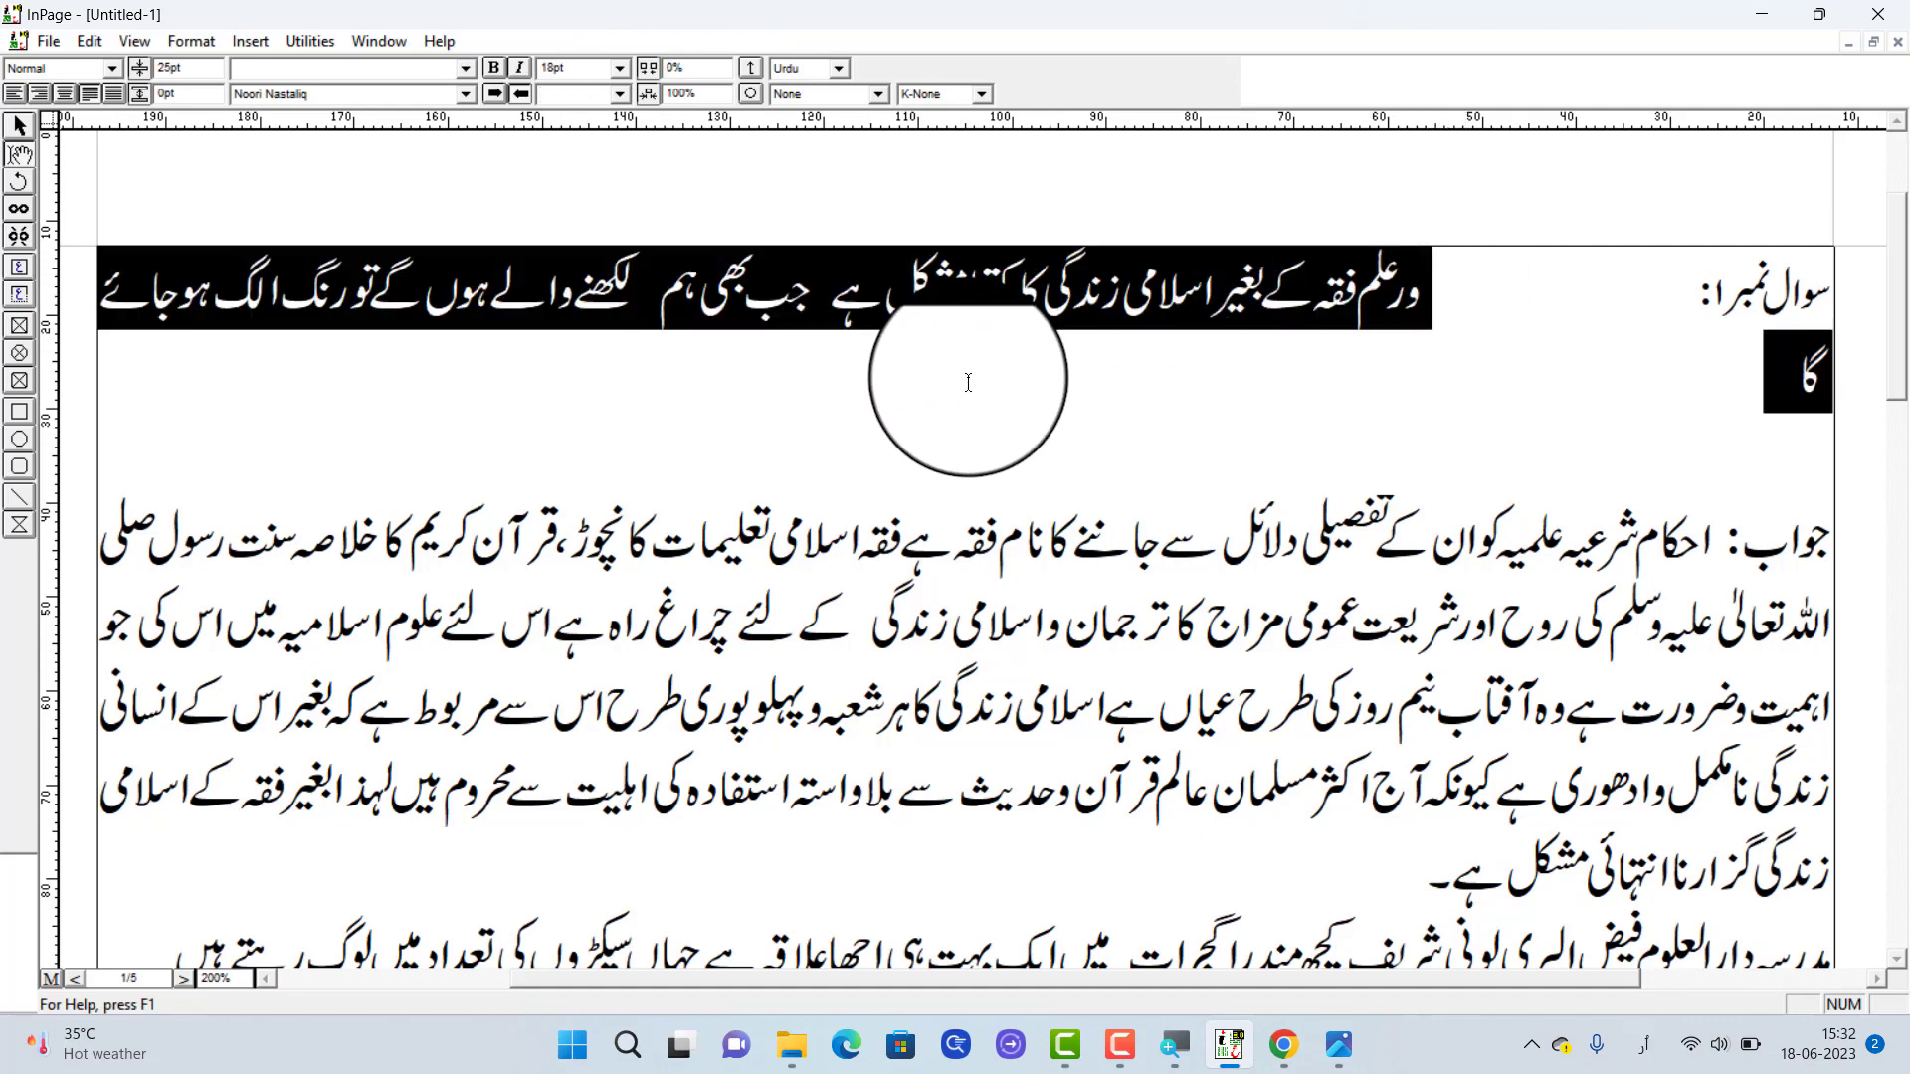
double_click(1070, 614)
left_click(1071, 614)
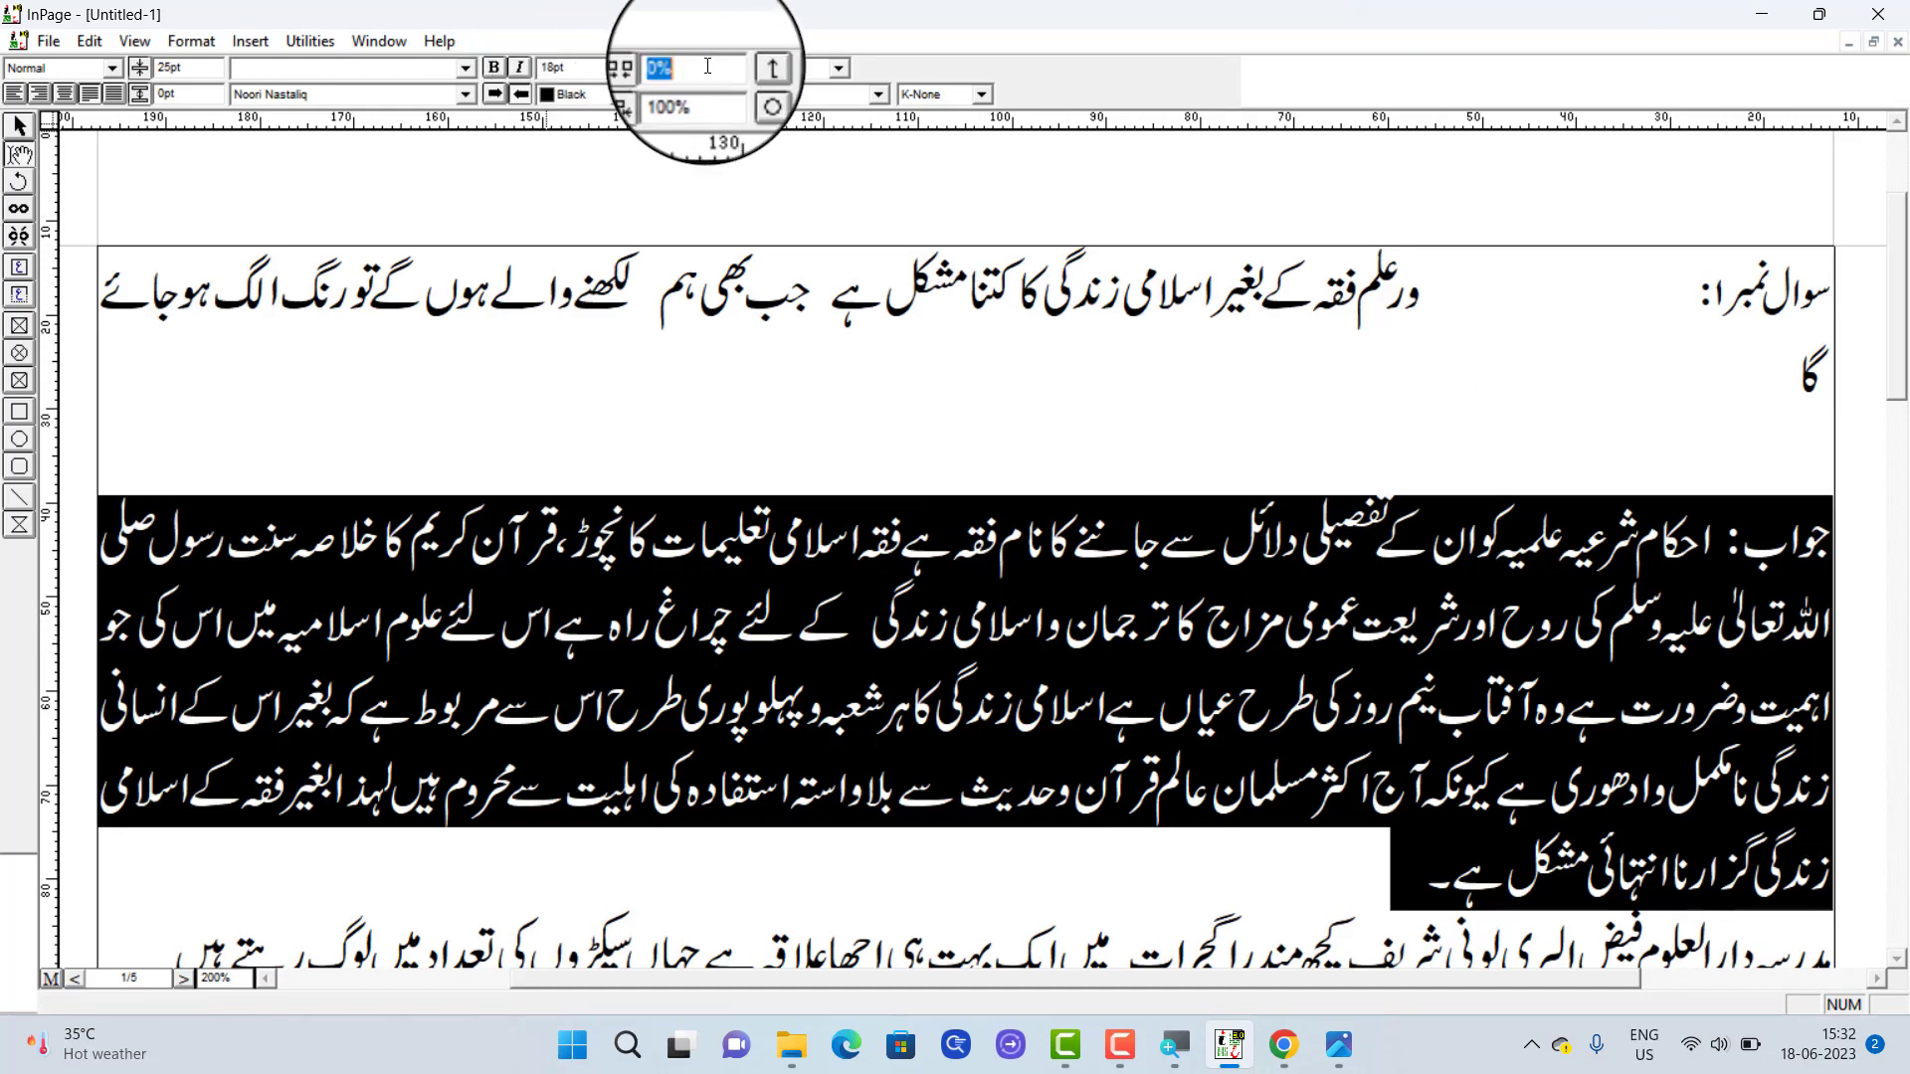
key("Return")
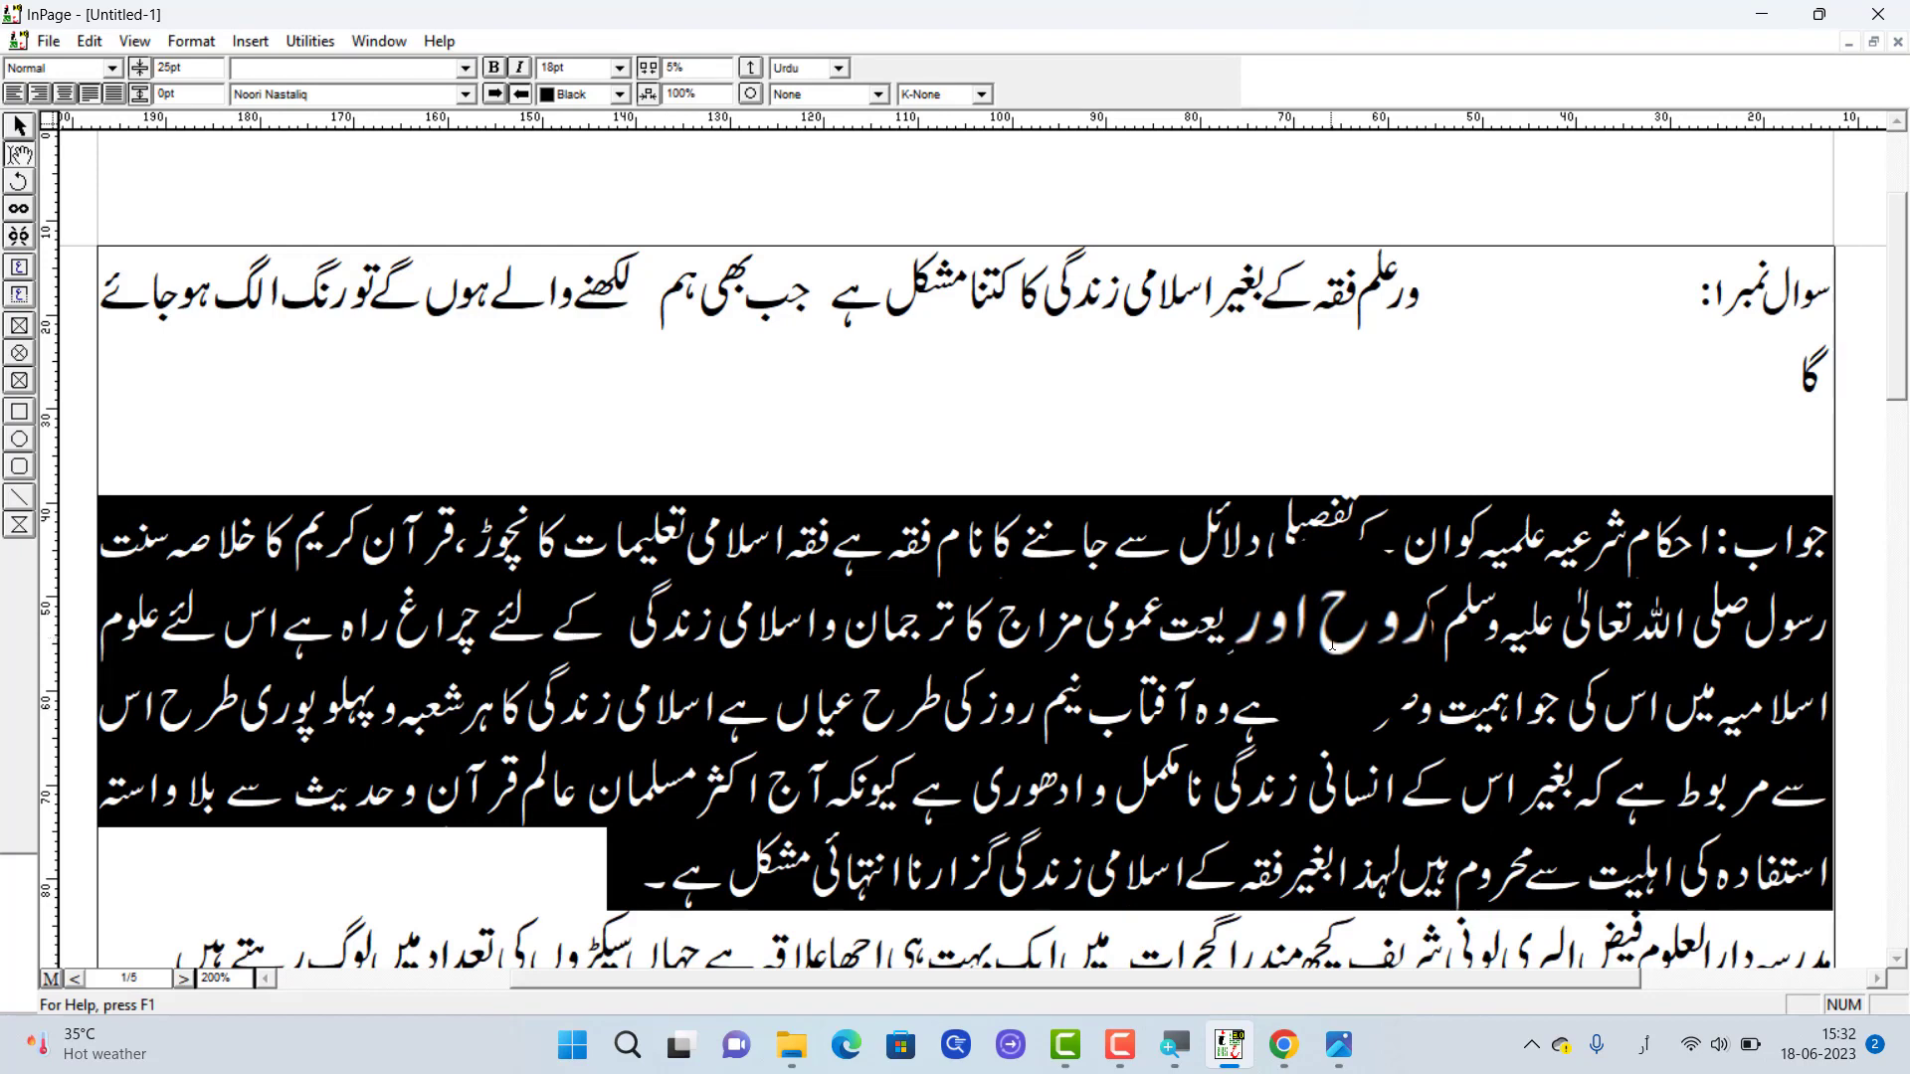
Undo and redo the 5% character spacing on the first answer to compare the two layouts
key("ctrl+z")
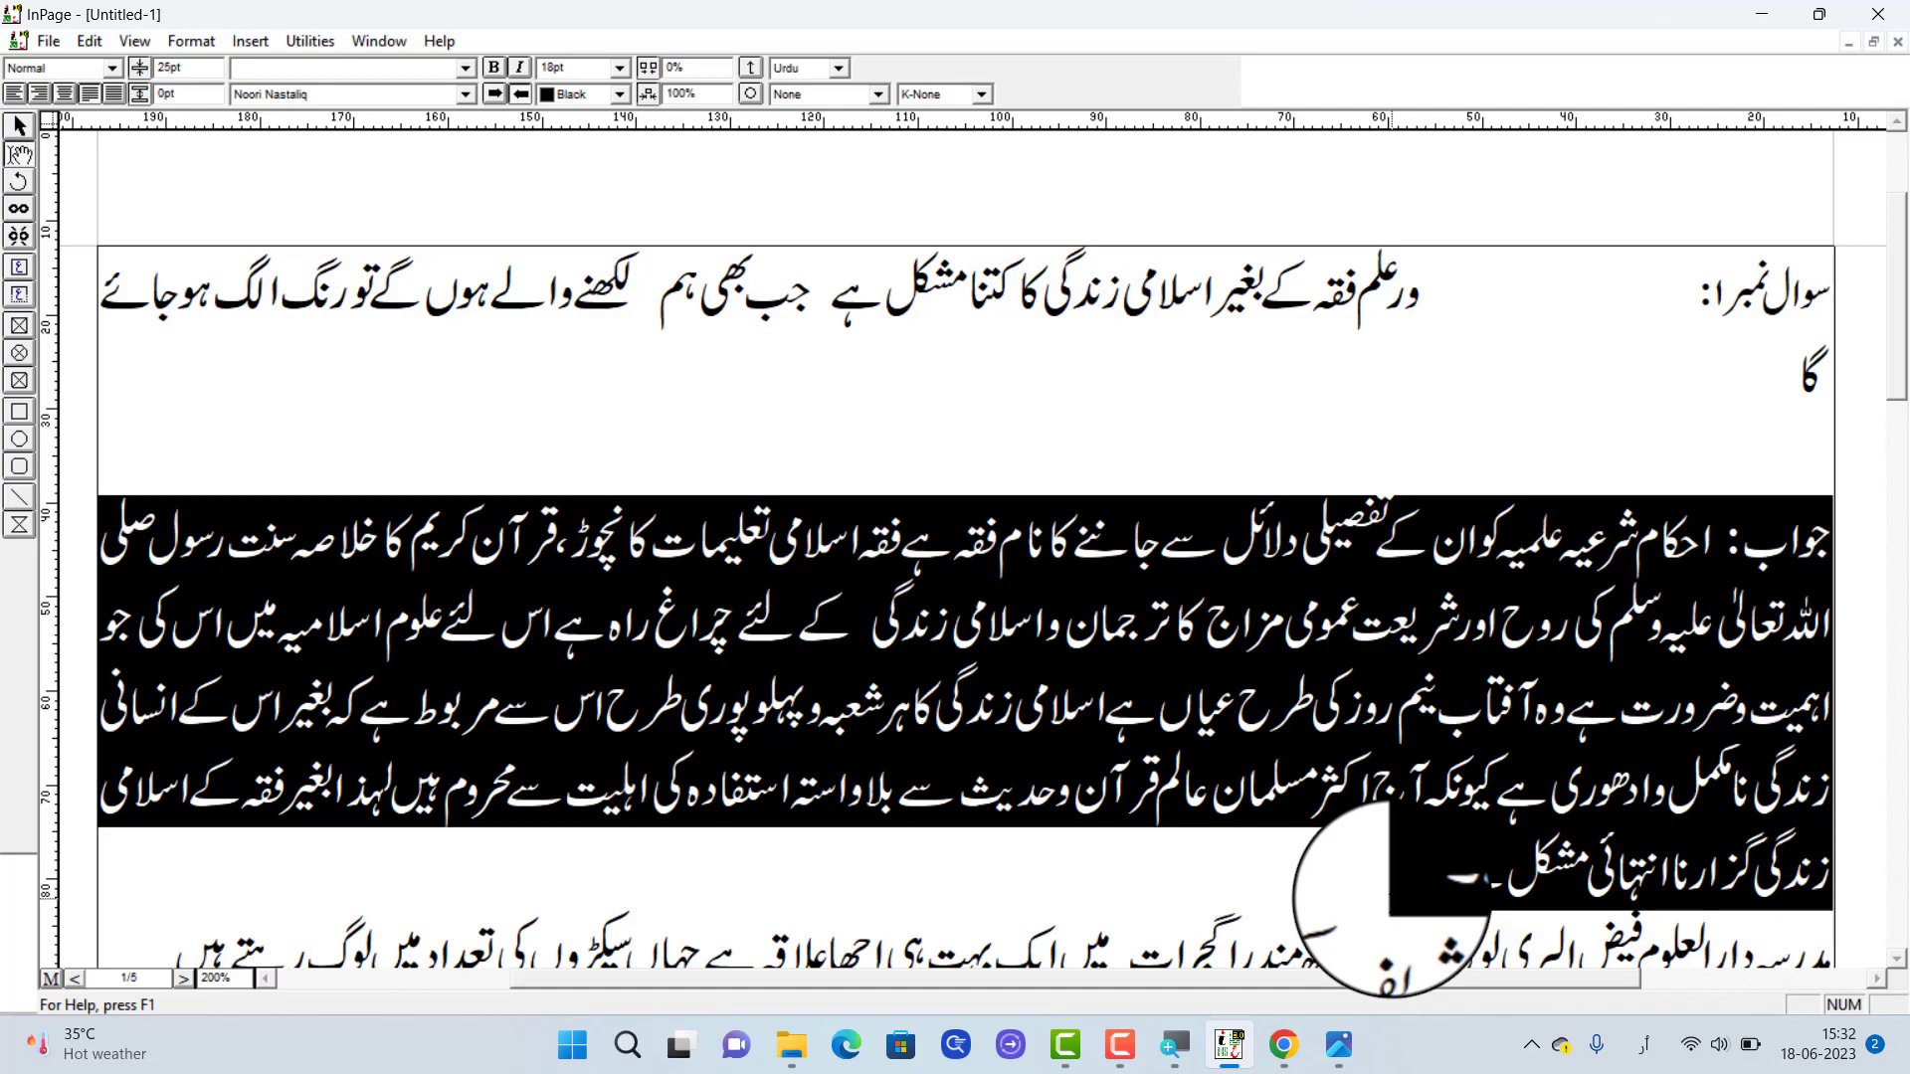
key("ctrl+y")
left_click(703, 699)
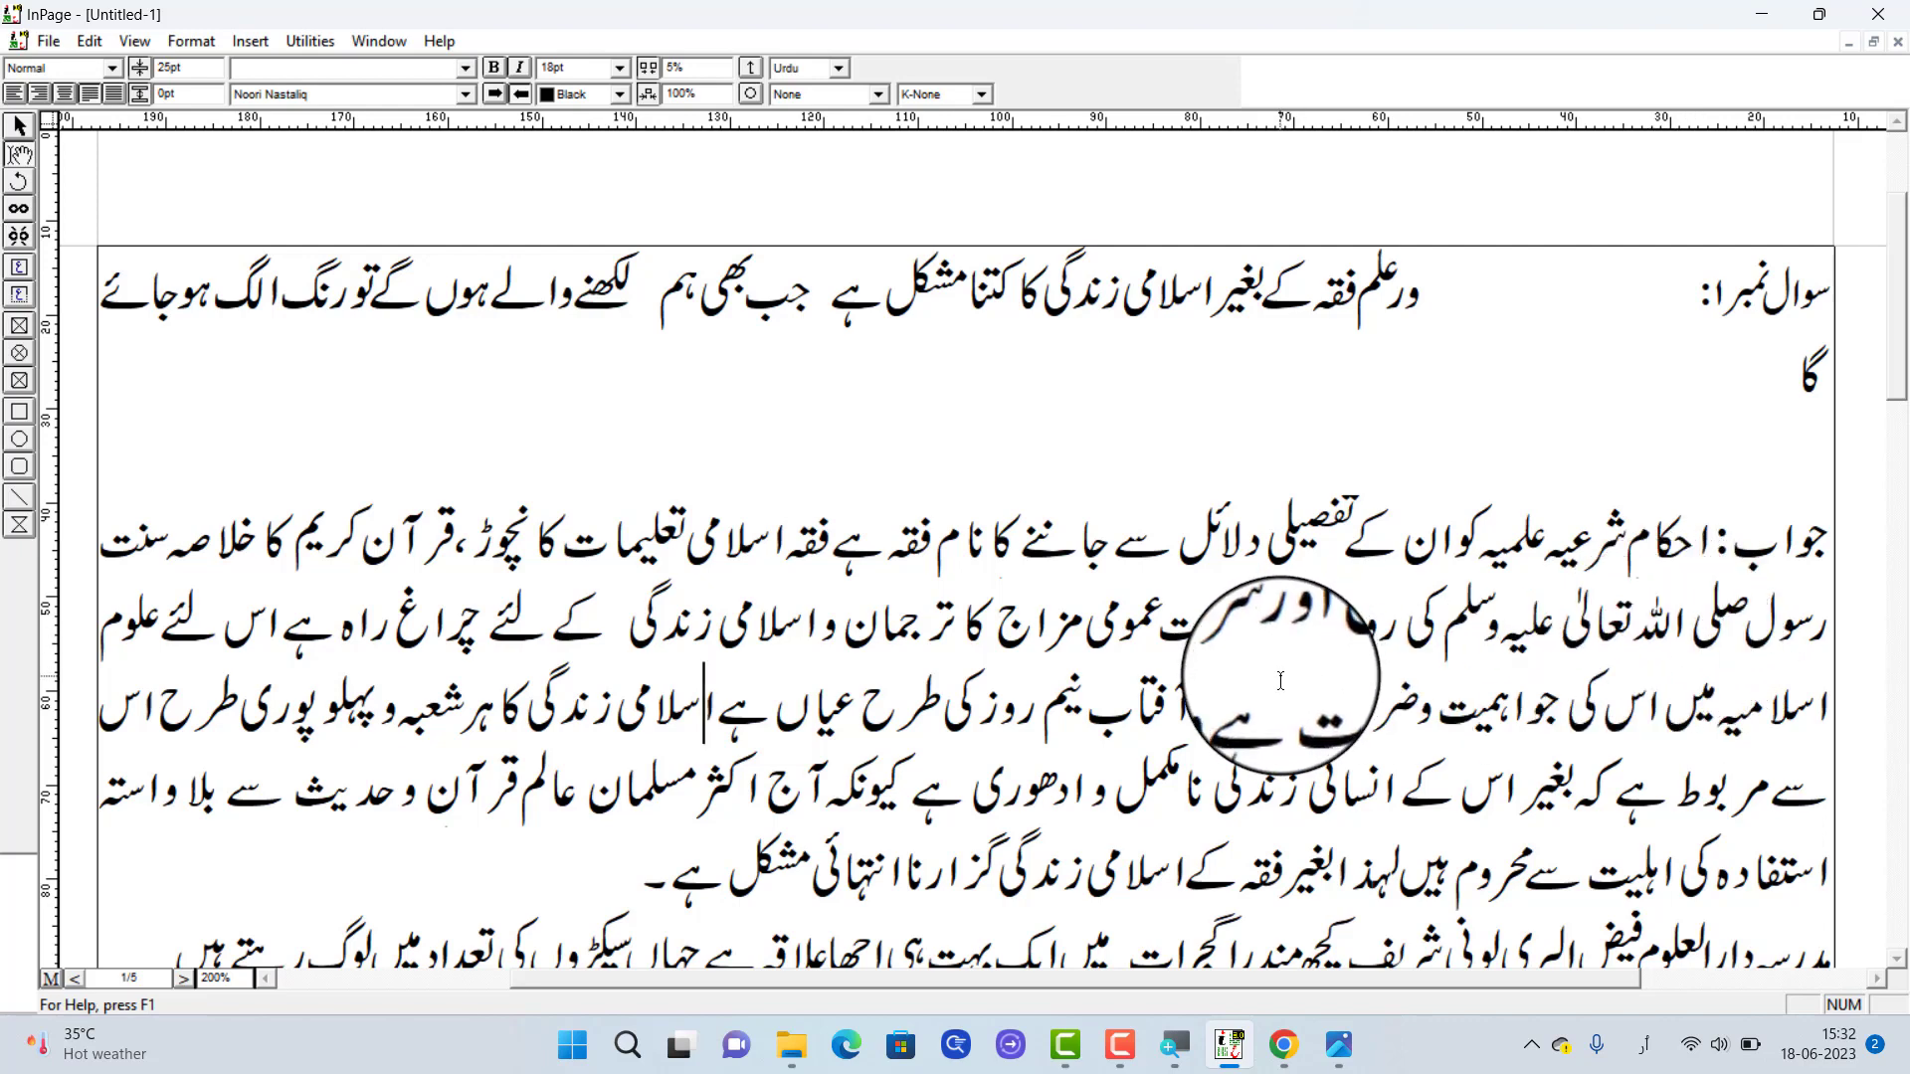
Set the character spacing of the first answer paragraph to 0%
triple_click(1378, 716)
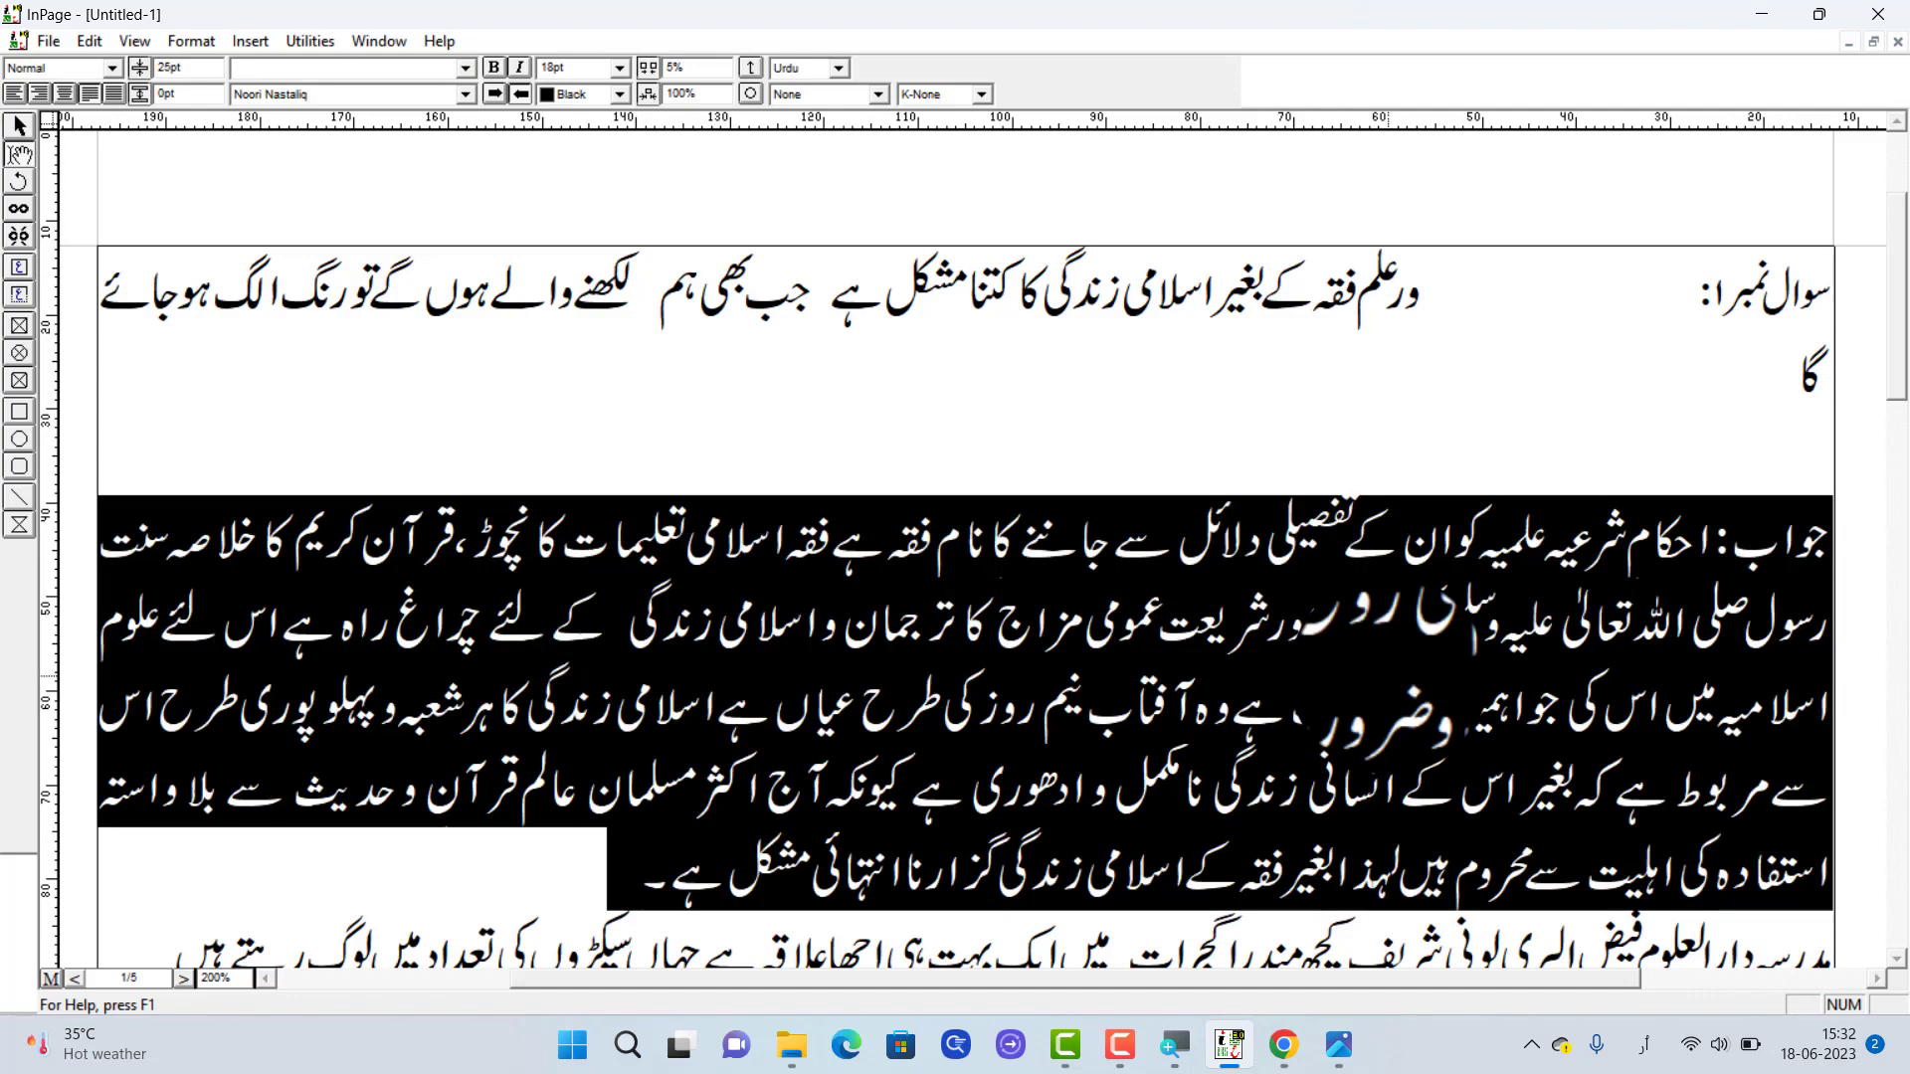
left_click(699, 72)
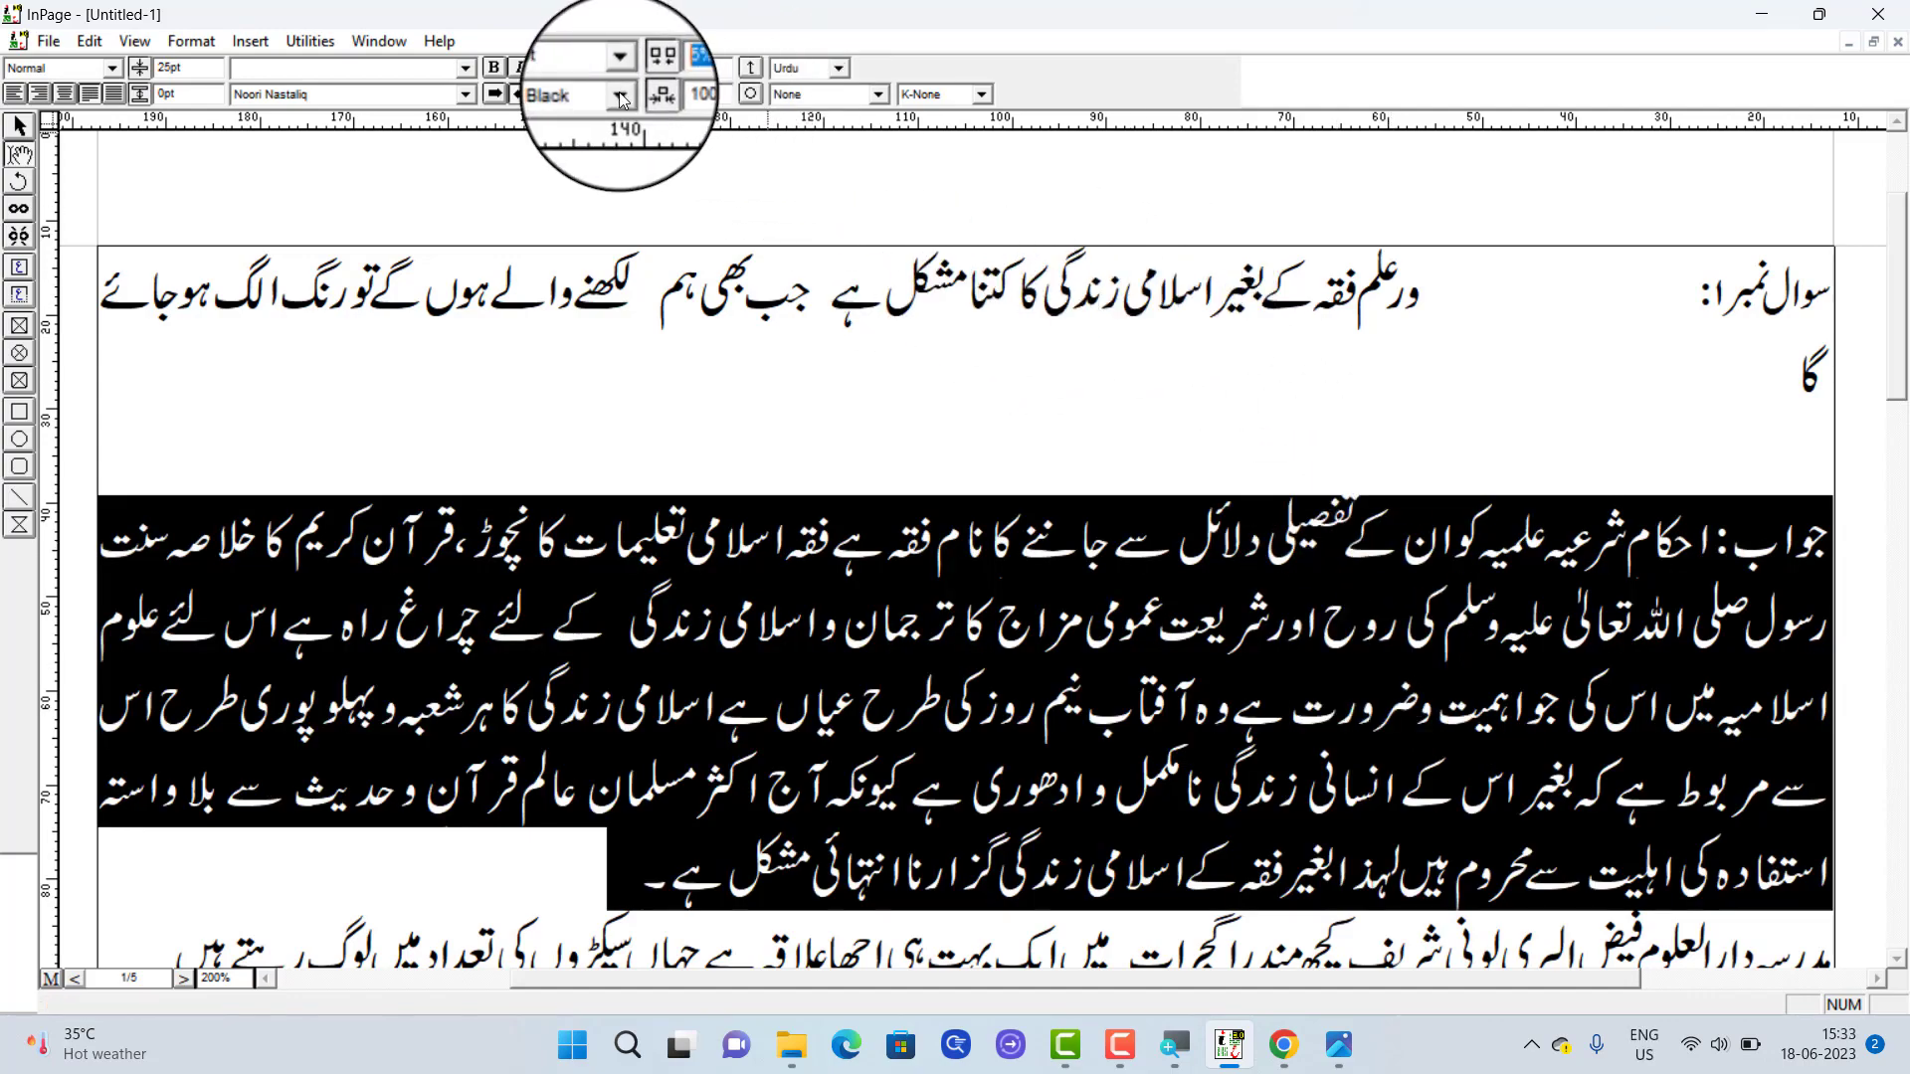
type("0")
key("Return")
left_click(1139, 701)
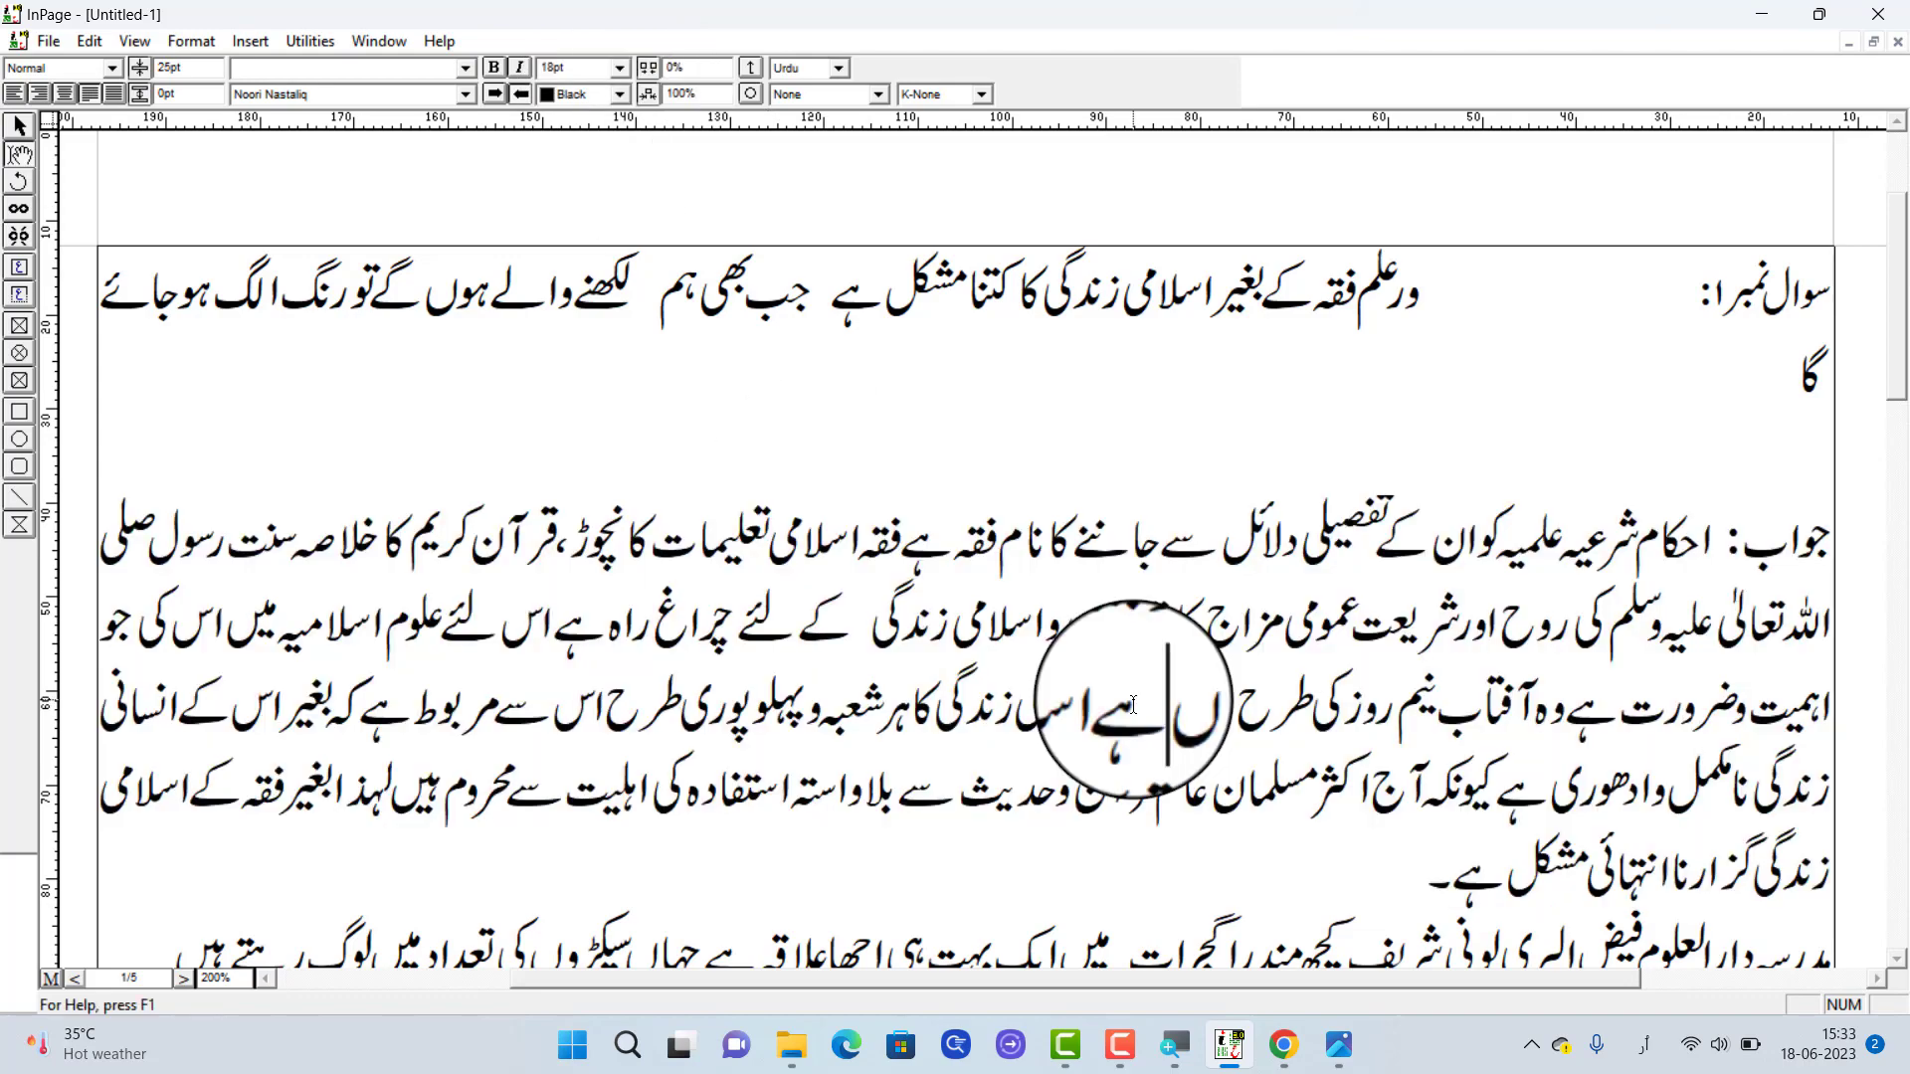
Remove the words before "مشکل ہے" in the first answer's last line and select the whole answer
scroll(1685, 856, "down", 2)
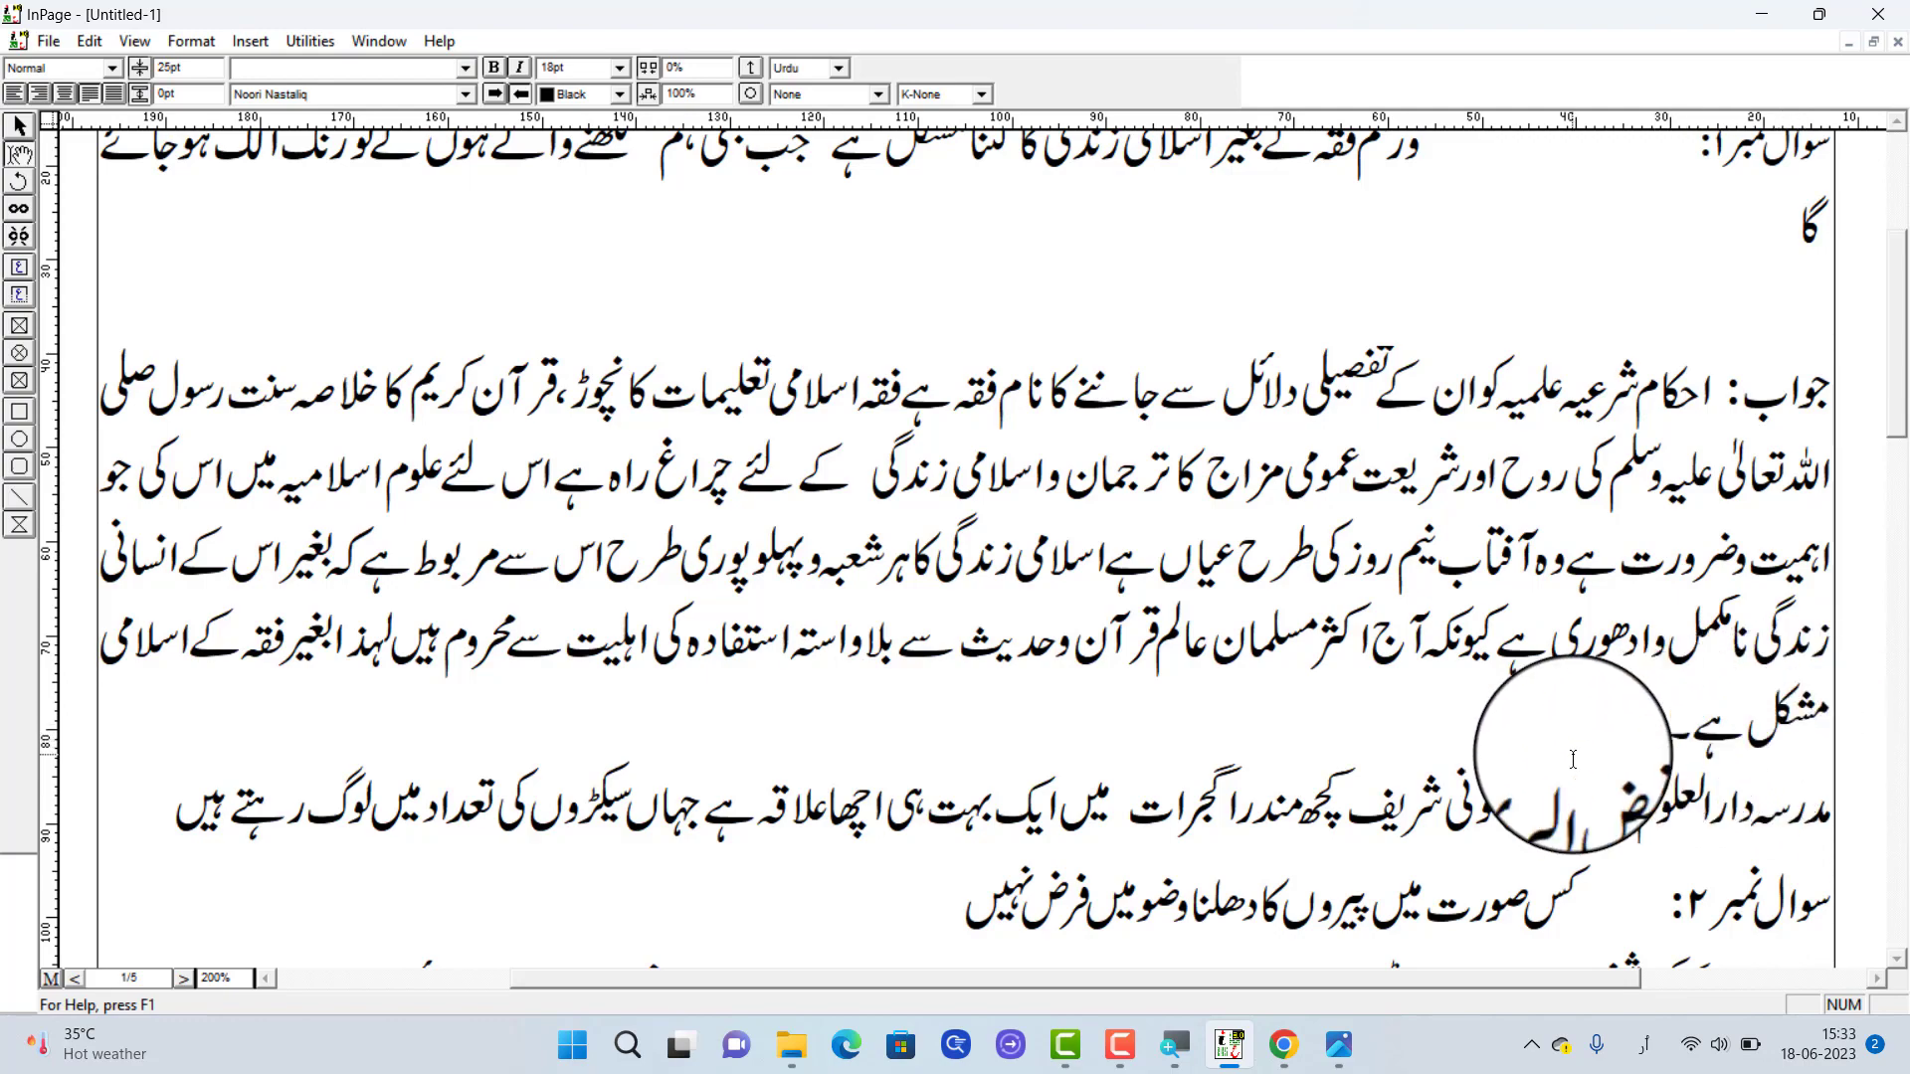
scroll(1582, 759, "up", 1)
scroll(1709, 751, "down", 1)
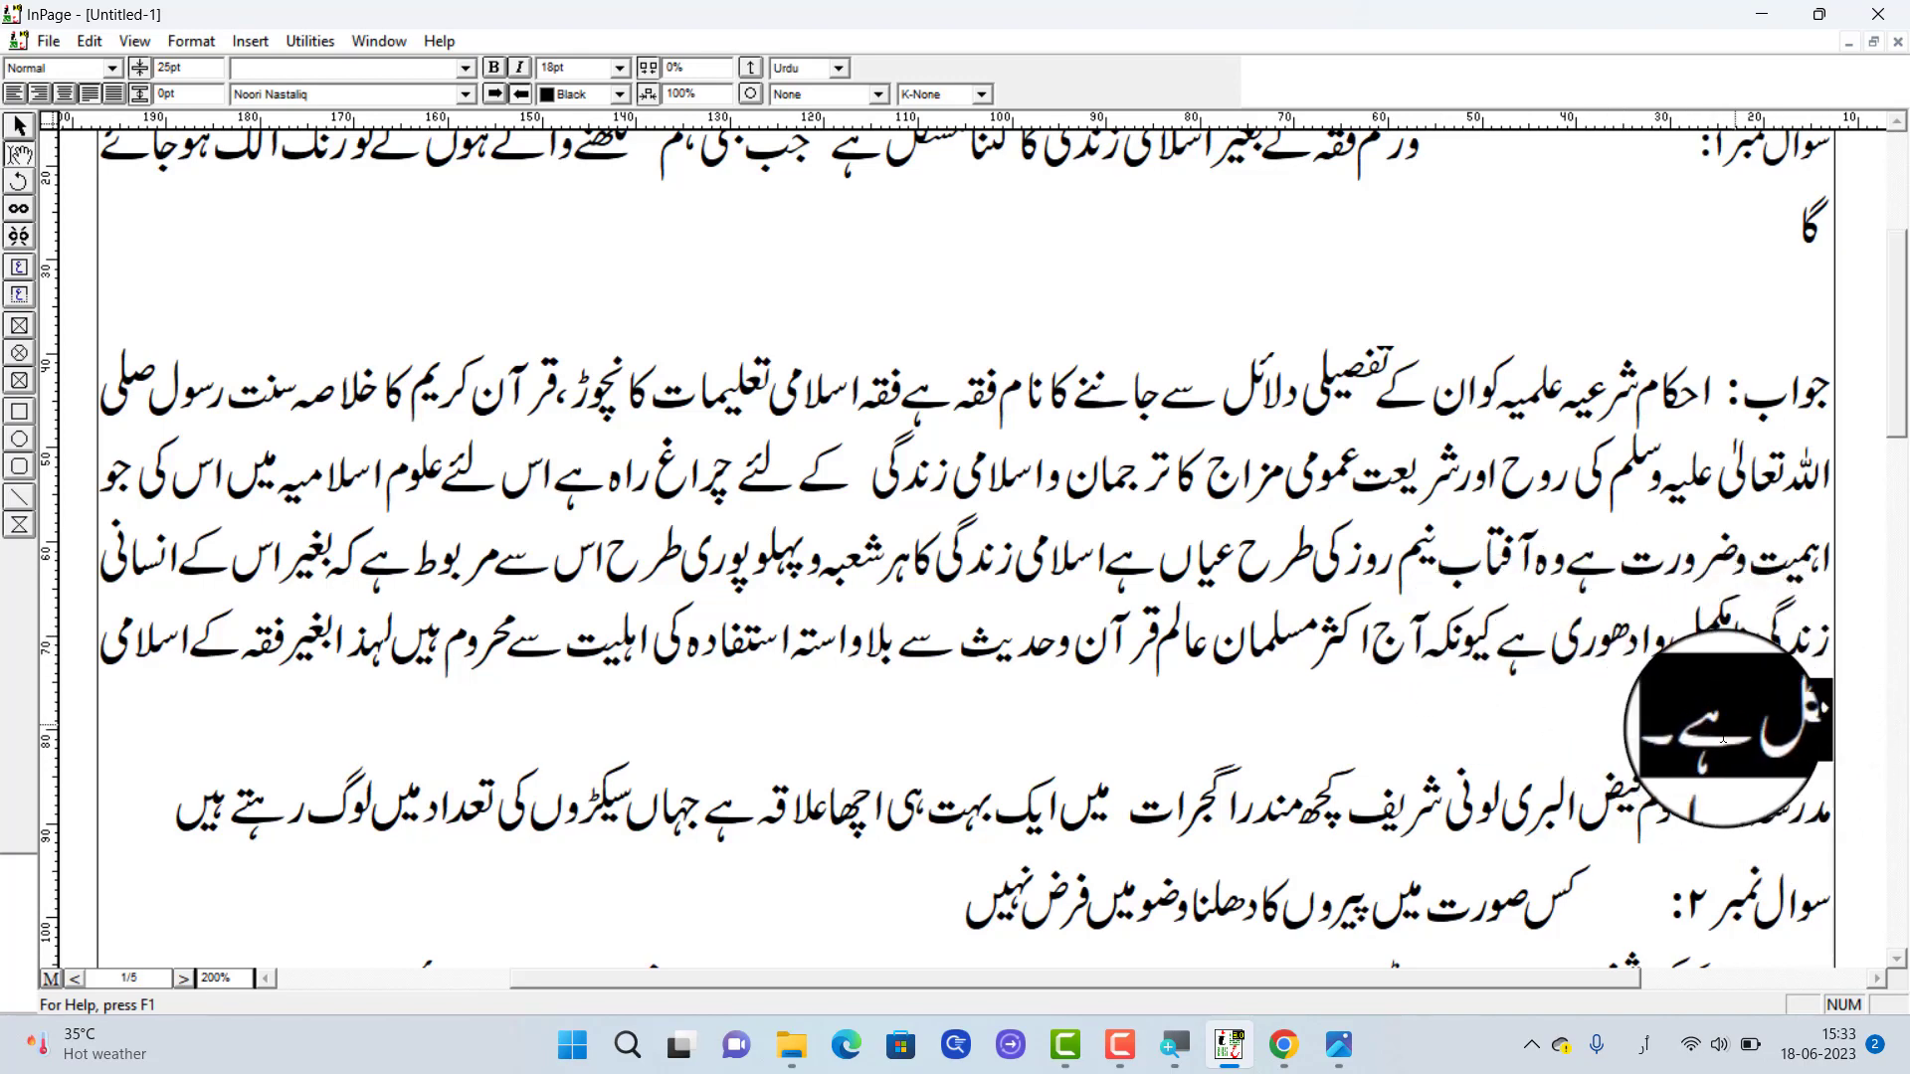
left_click(1649, 739)
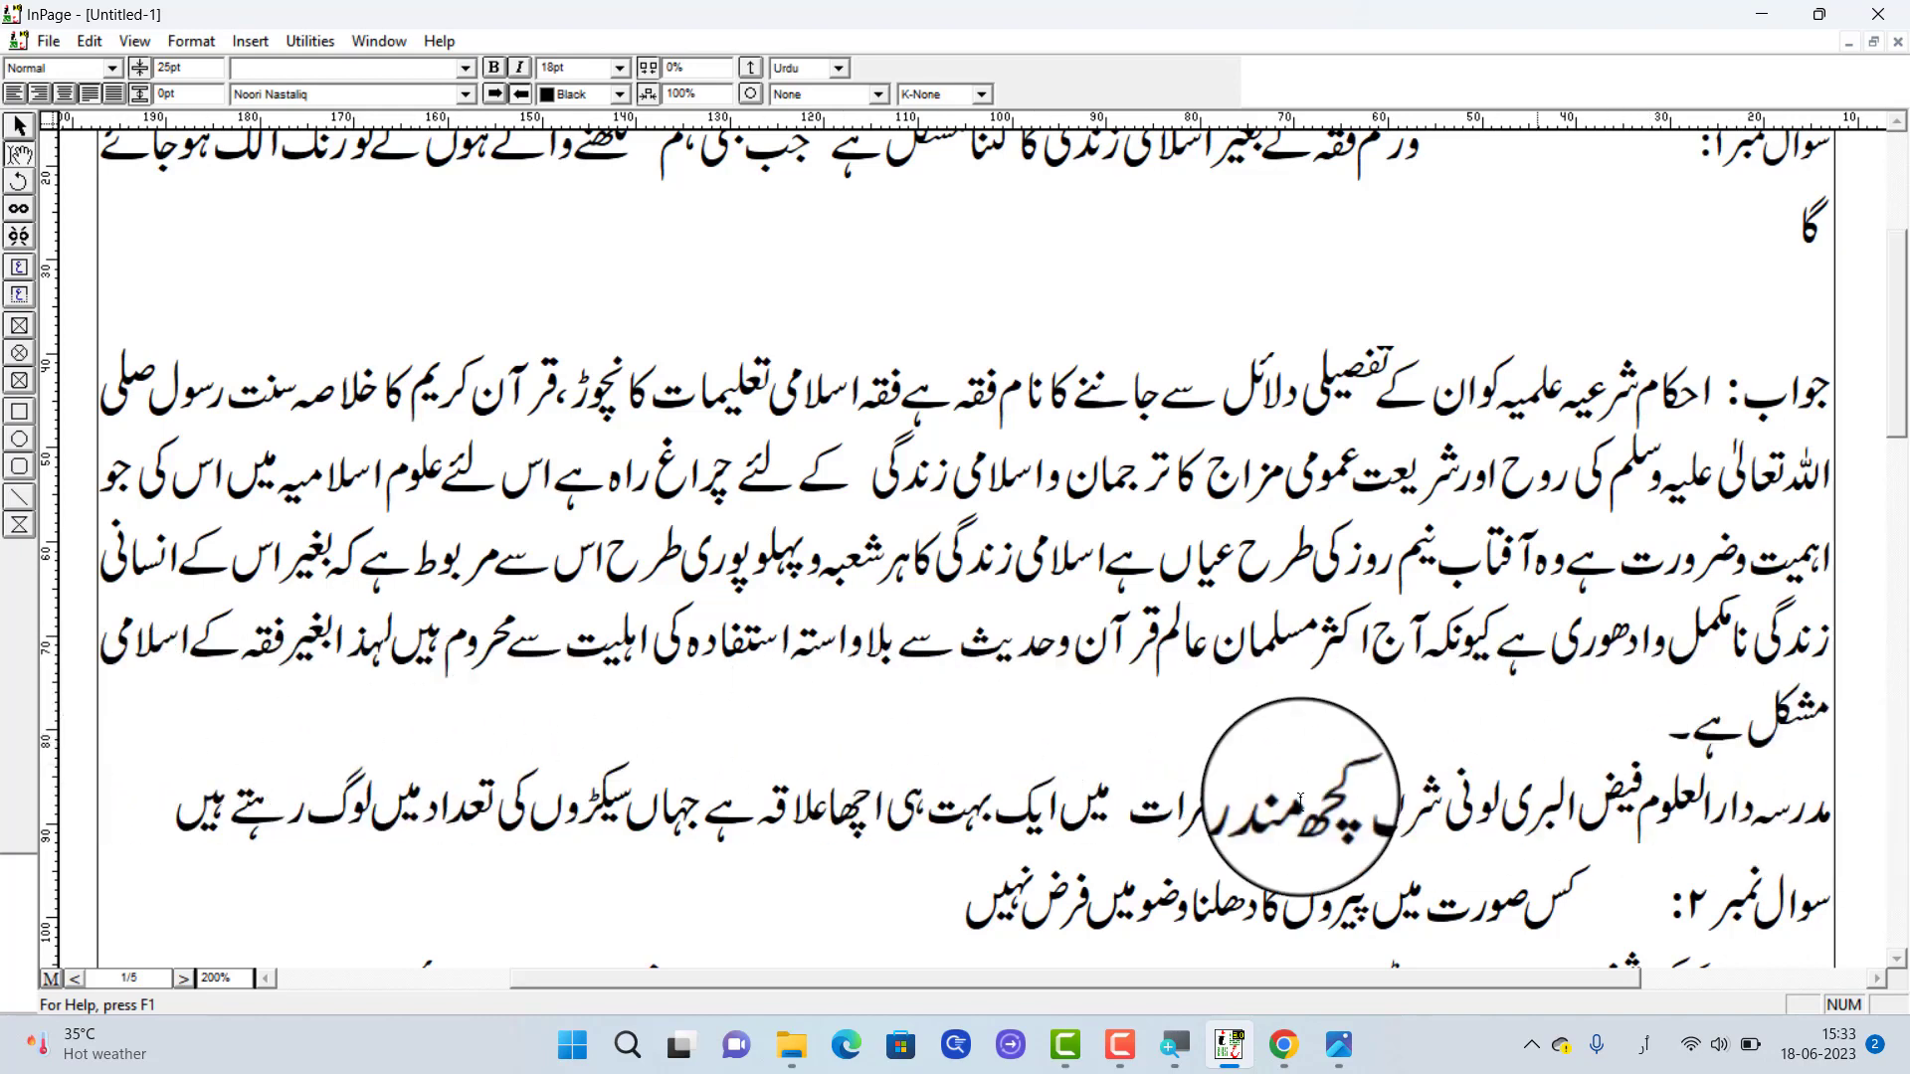
left_click_drag(1677, 743, 1769, 739)
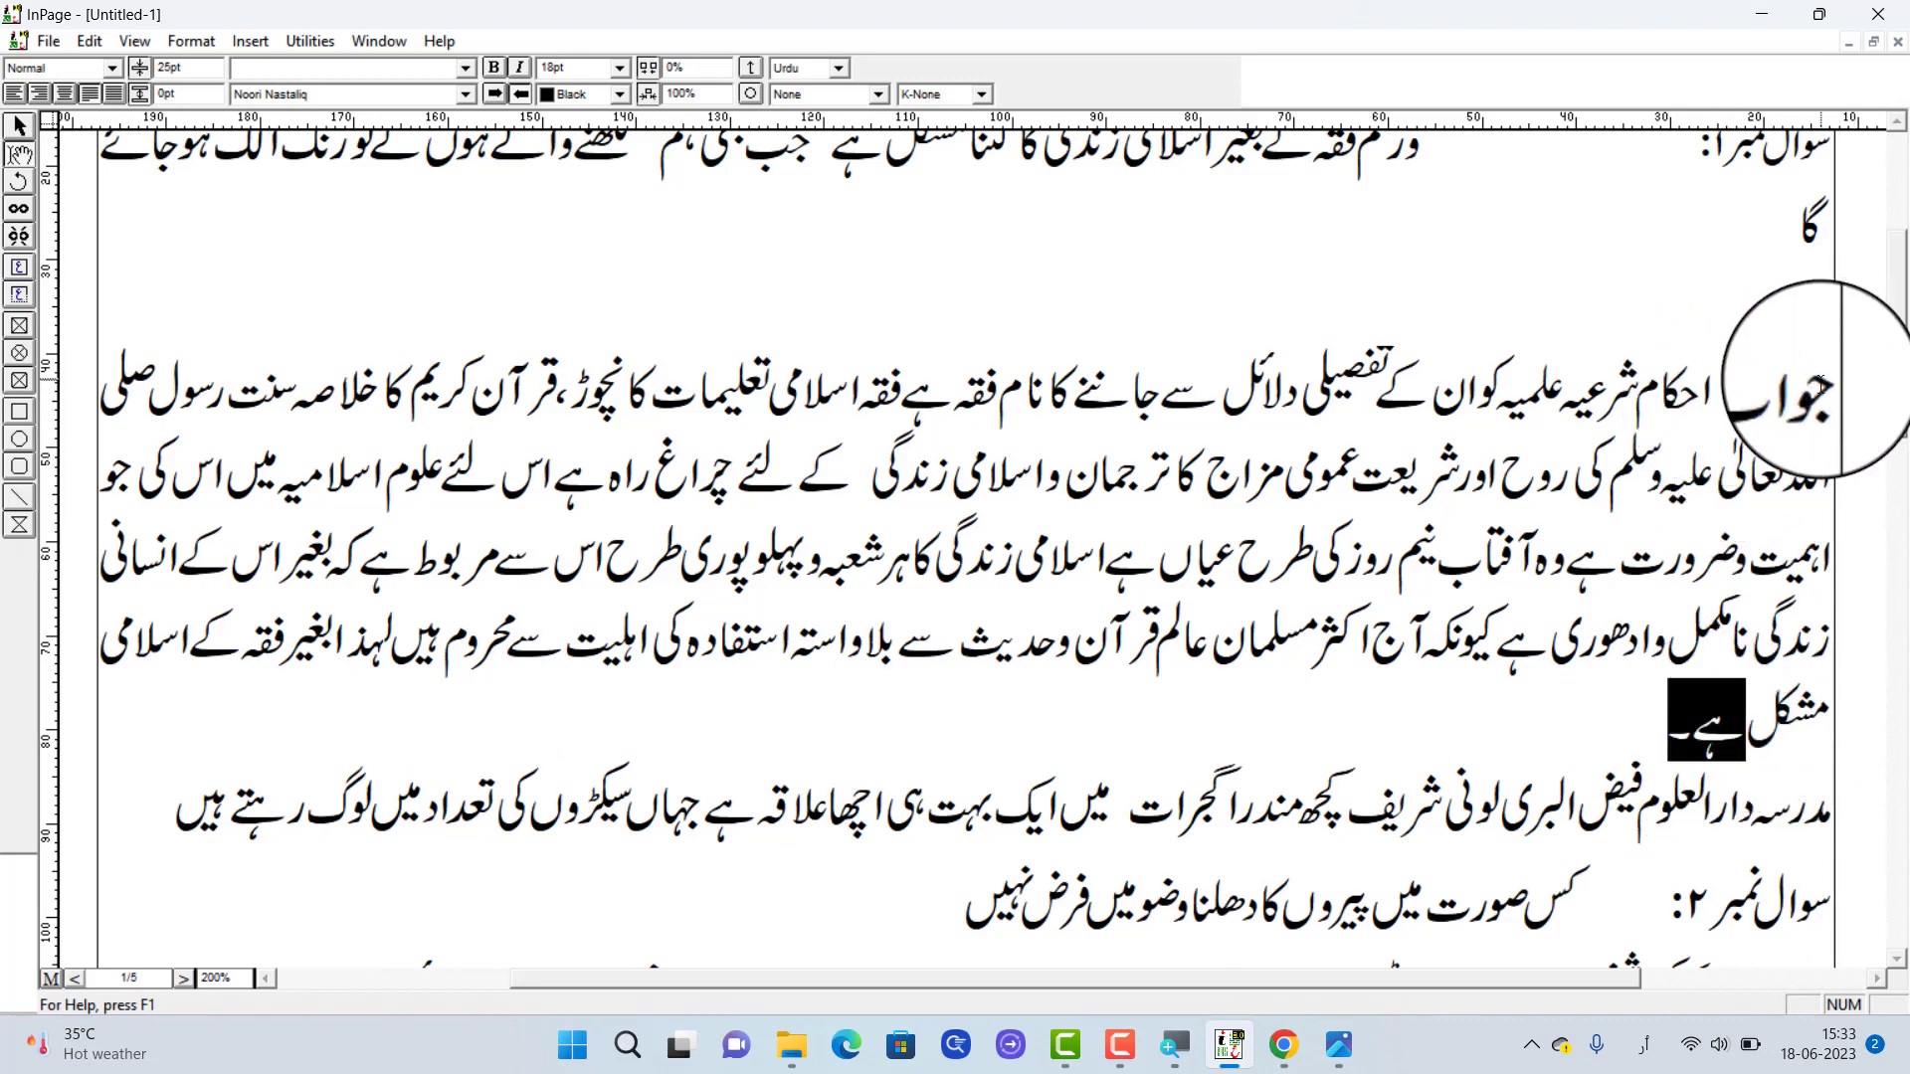
left_click_drag(1820, 383, 1414, 713)
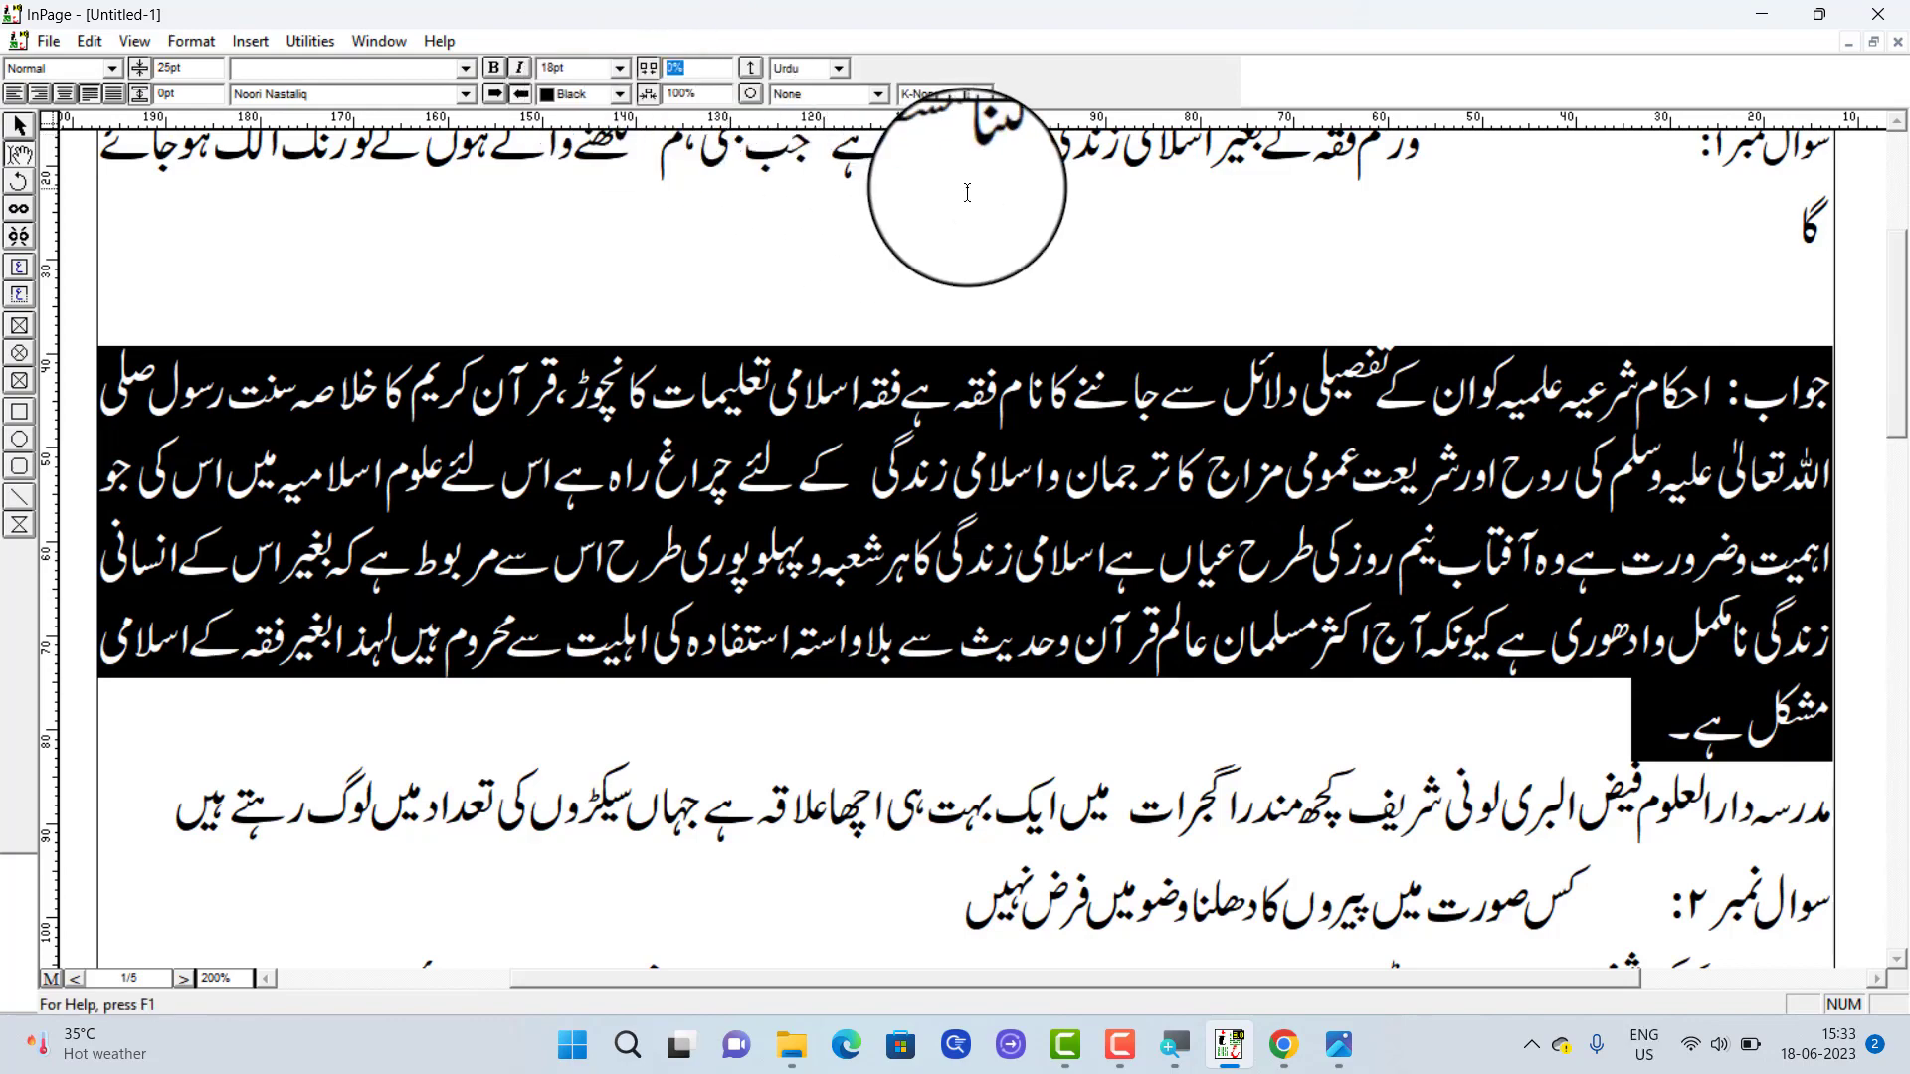
Switch to the keyboard picture in the photo viewer, examine the minus key beside the zero, and return to the document
left_click(1339, 1045)
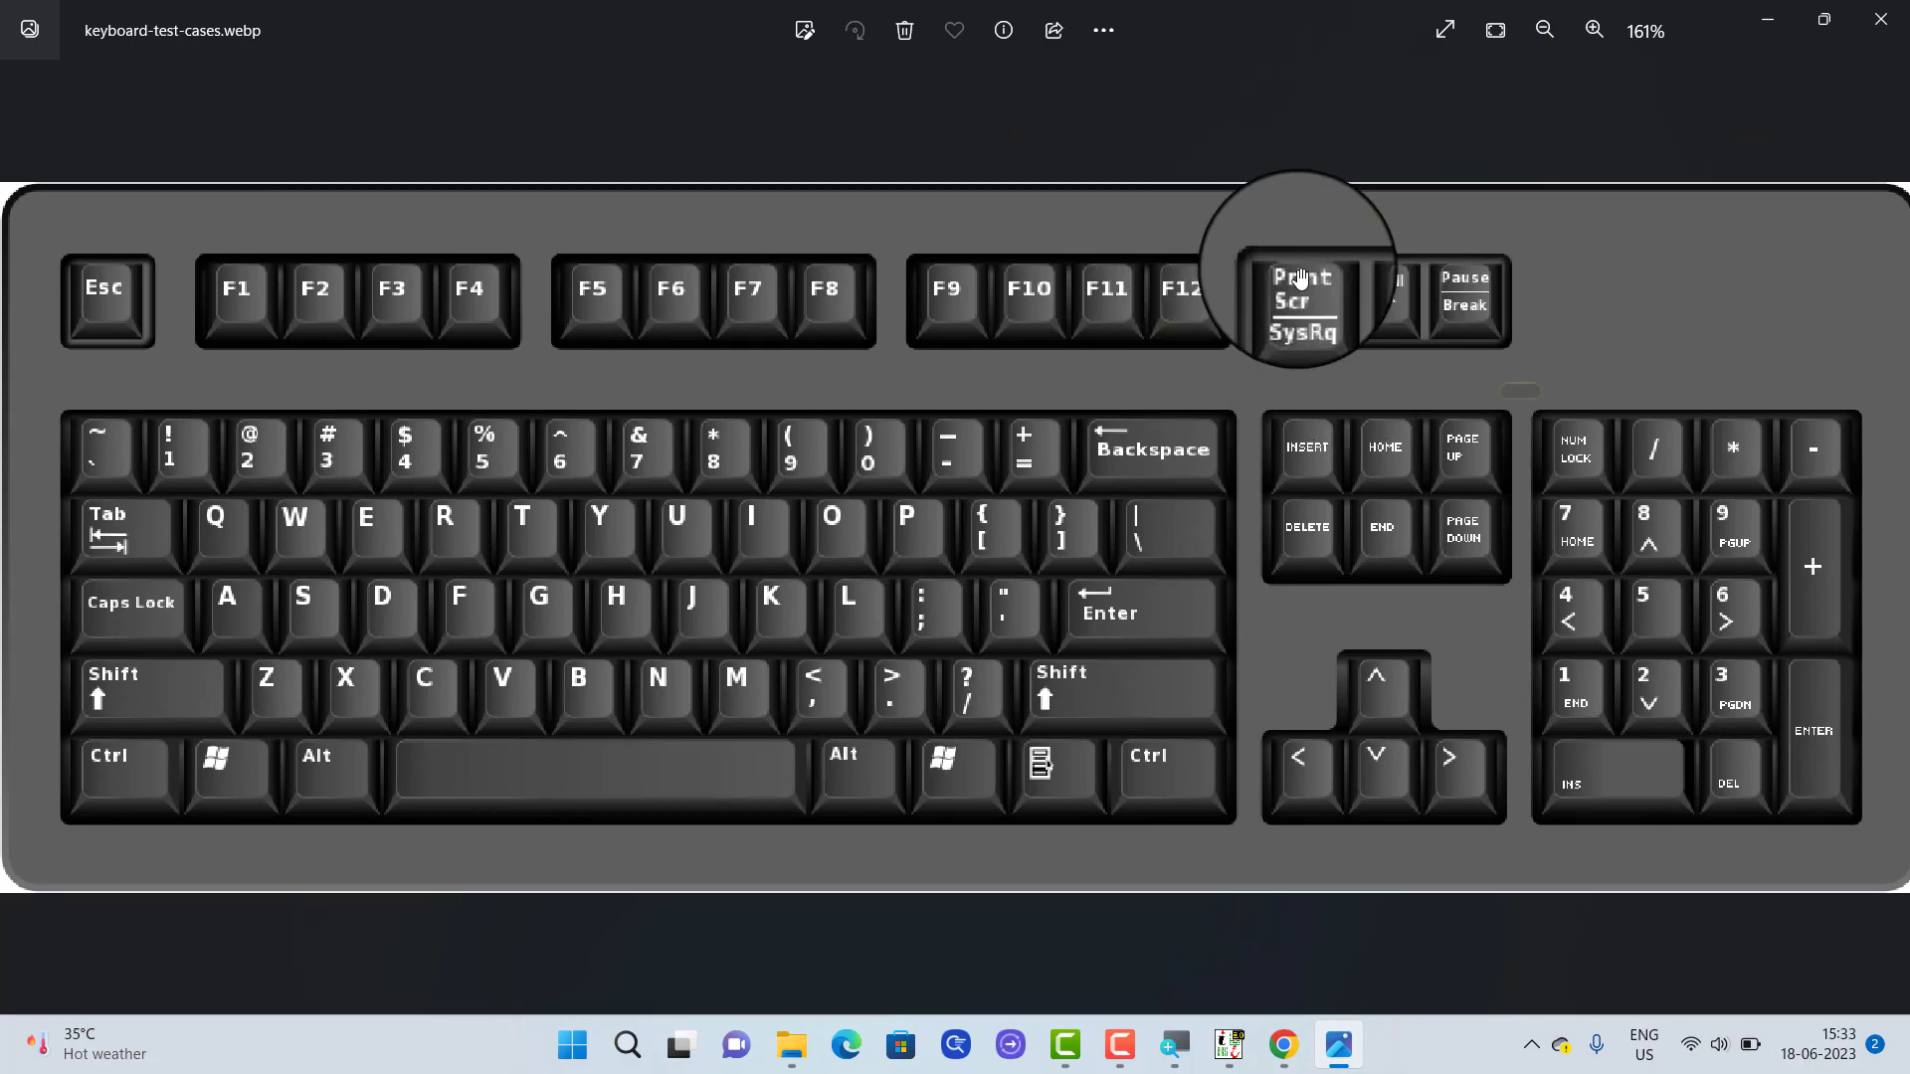
scroll(1300, 277, "up", 1)
scroll(924, 420, "up", 2)
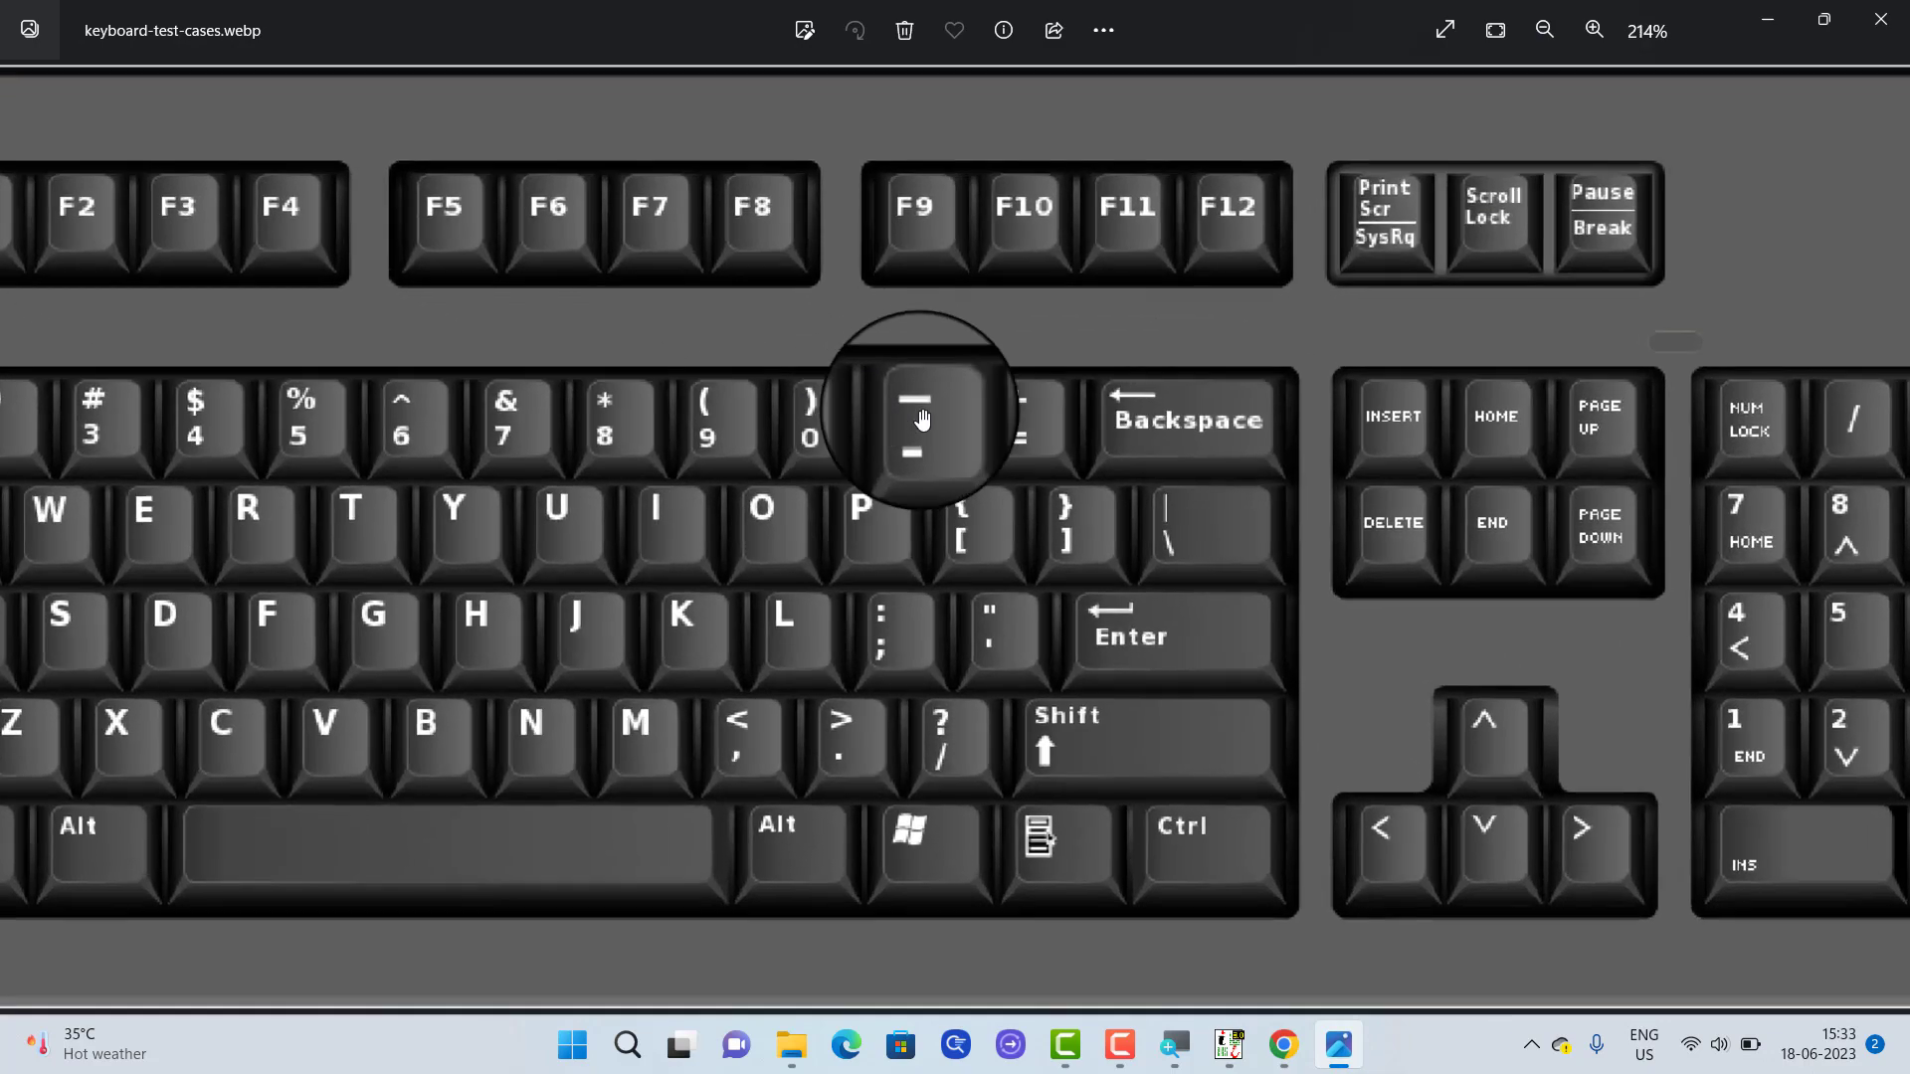
scroll(923, 420, "up", 4)
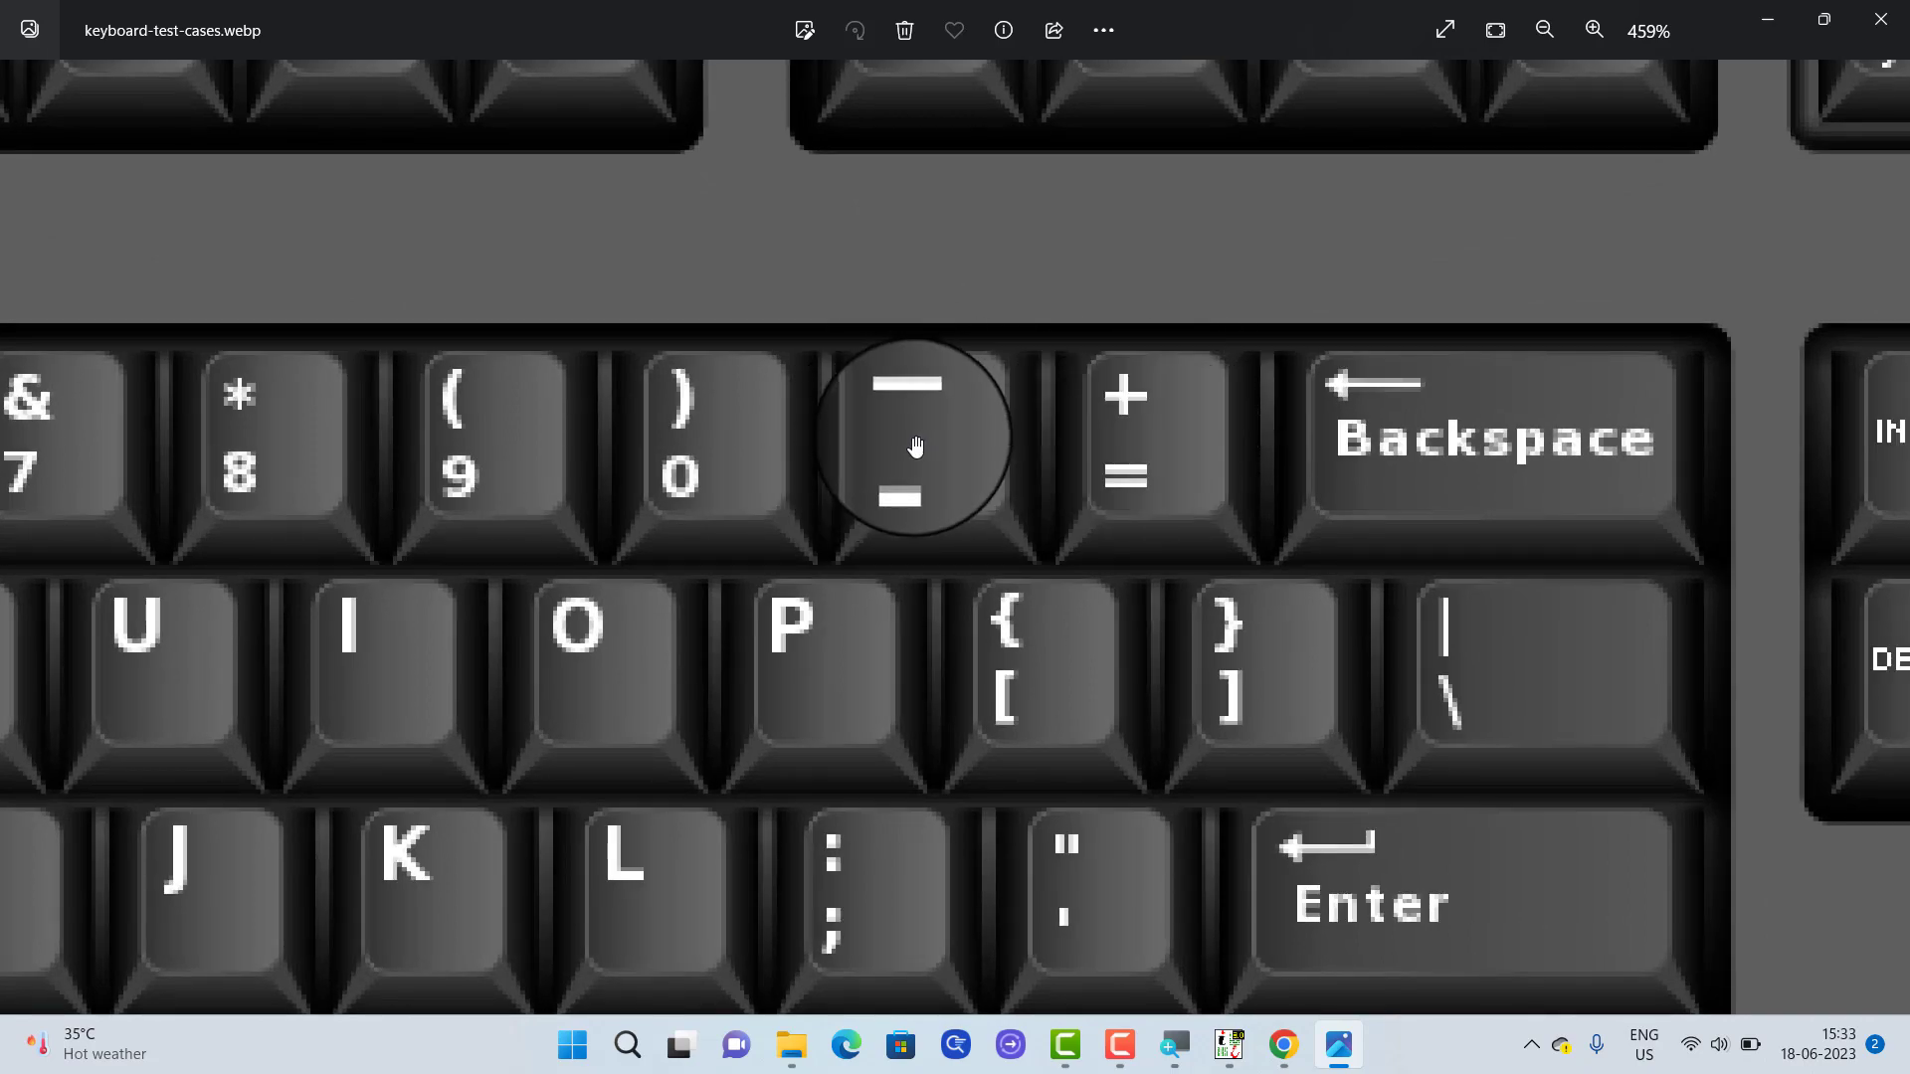
scroll(915, 443, "down", 5)
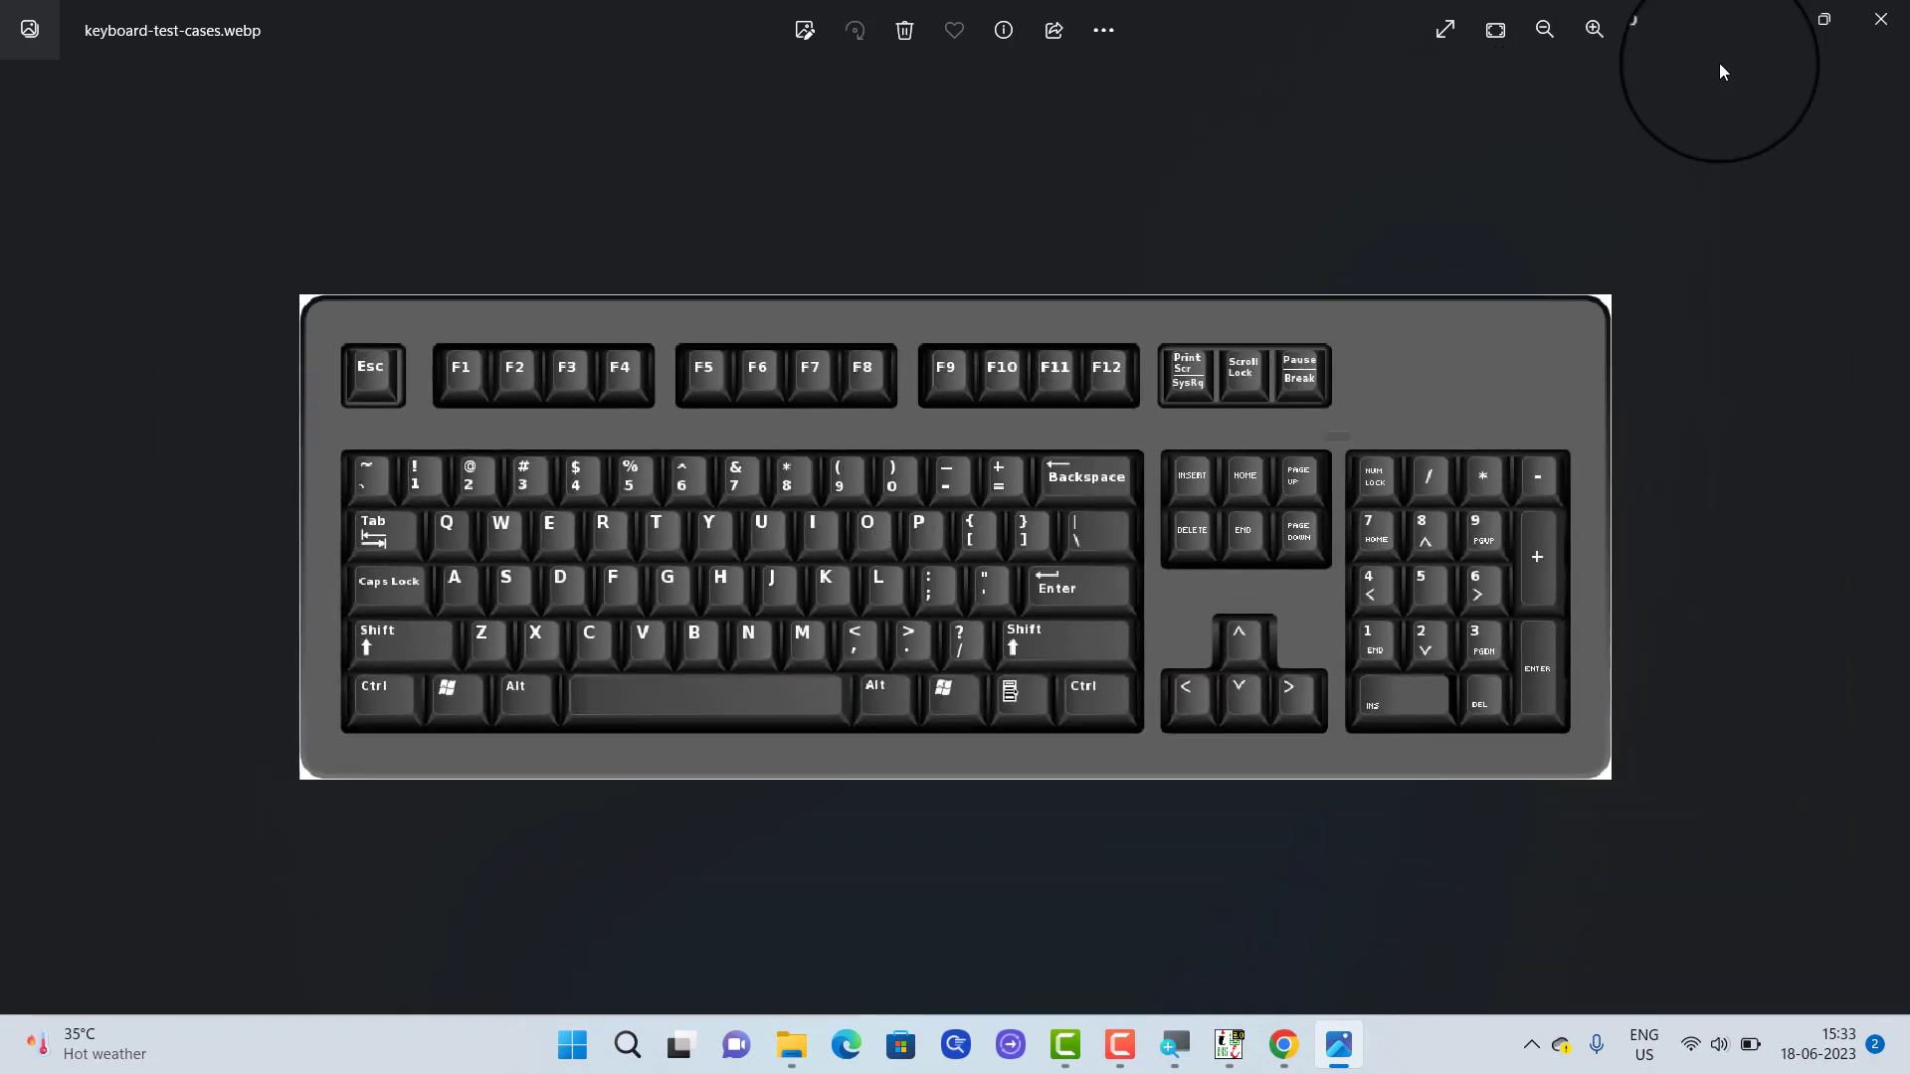
left_click(1762, 19)
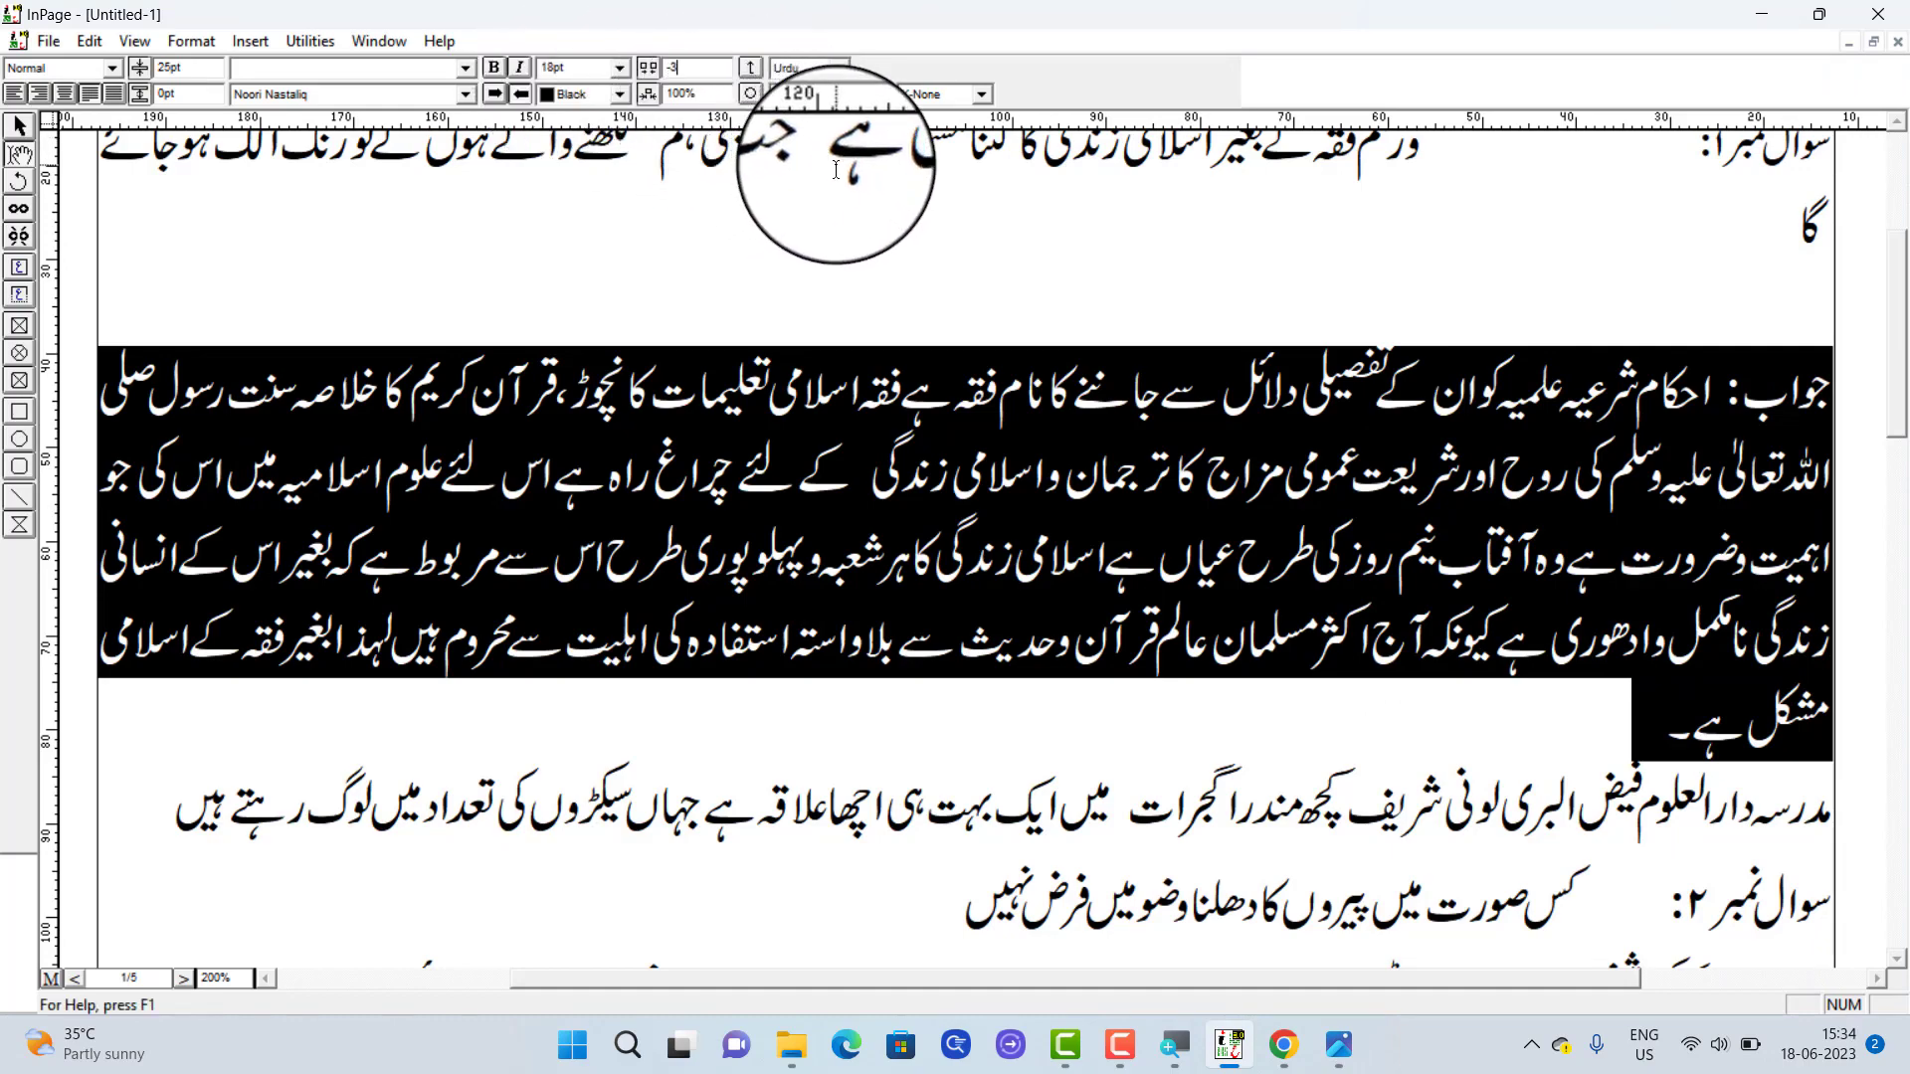
Set the character spacing of the selected first answer to -3% and clear the selection
type("3")
key("Return")
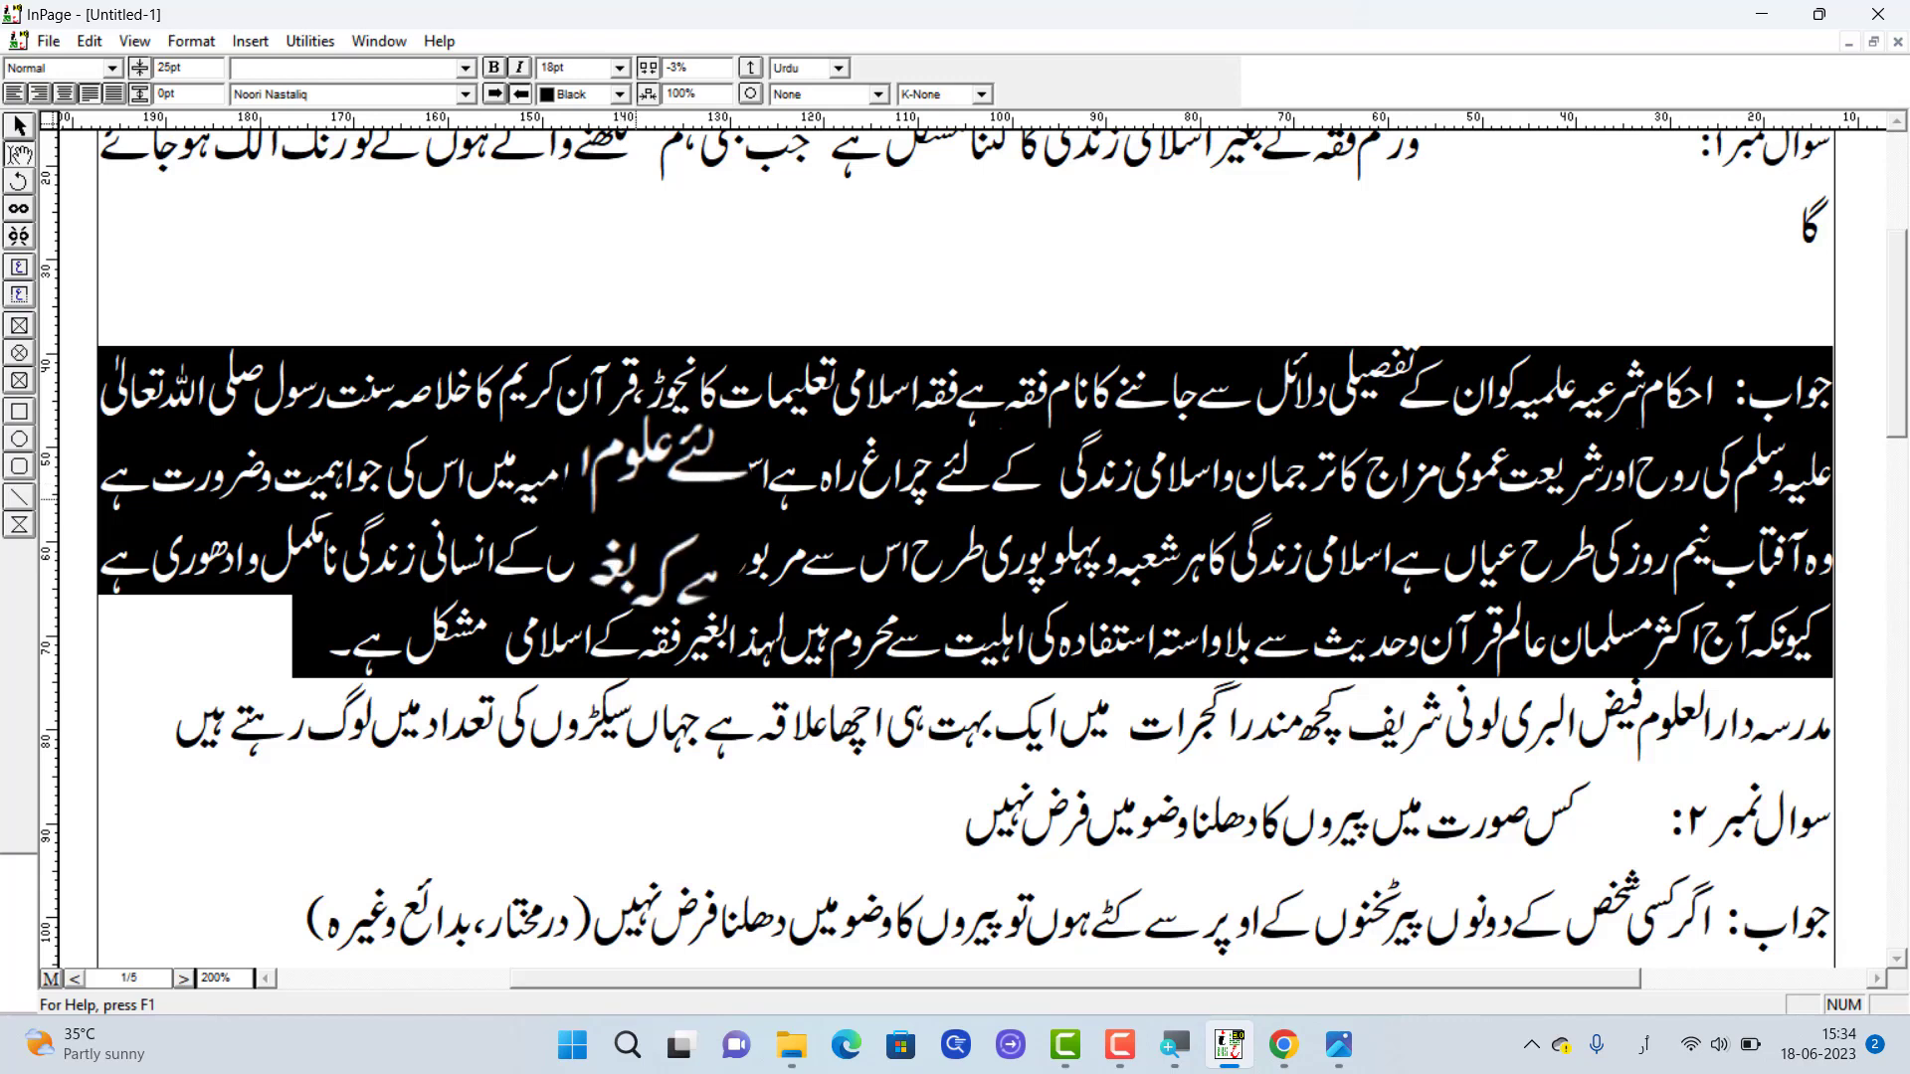
left_click(866, 477)
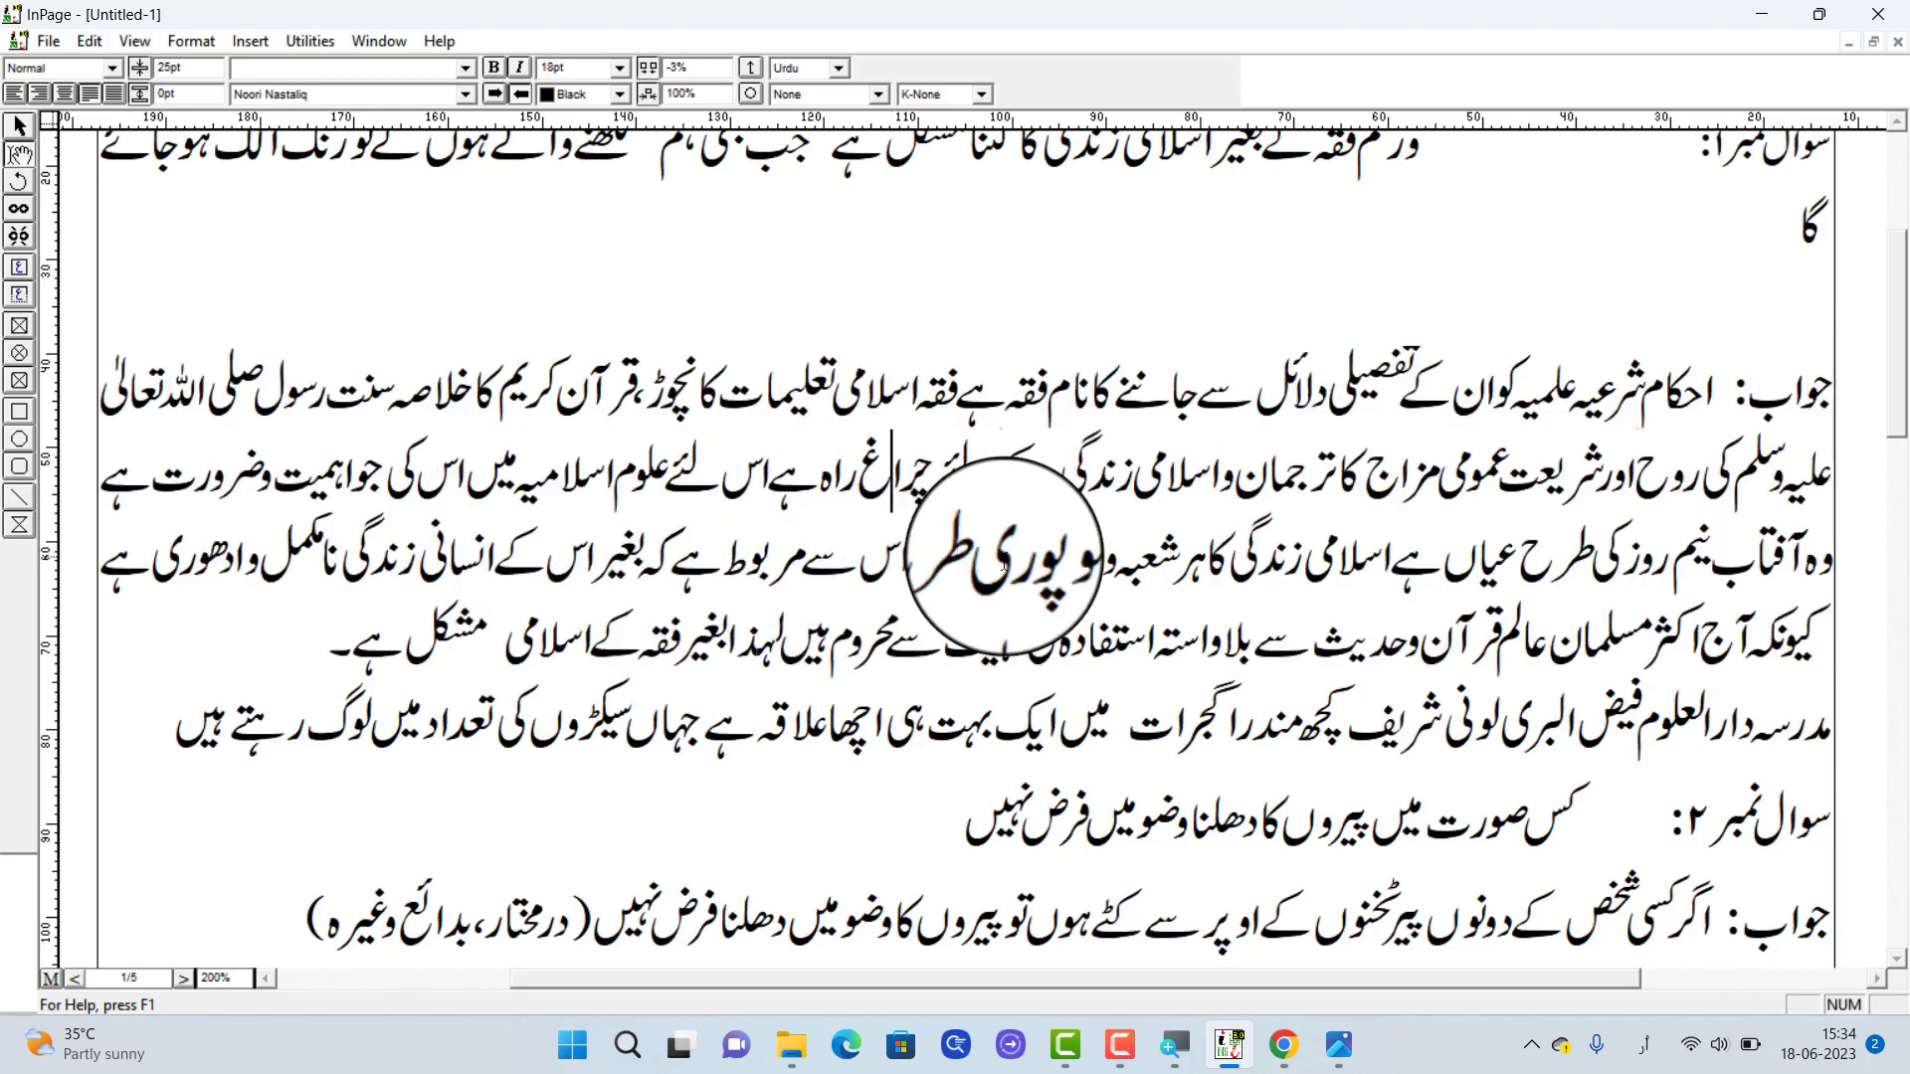
Select the first answer paragraph and tighten its character spacing in 1% steps to -5%
triple_click(1005, 555)
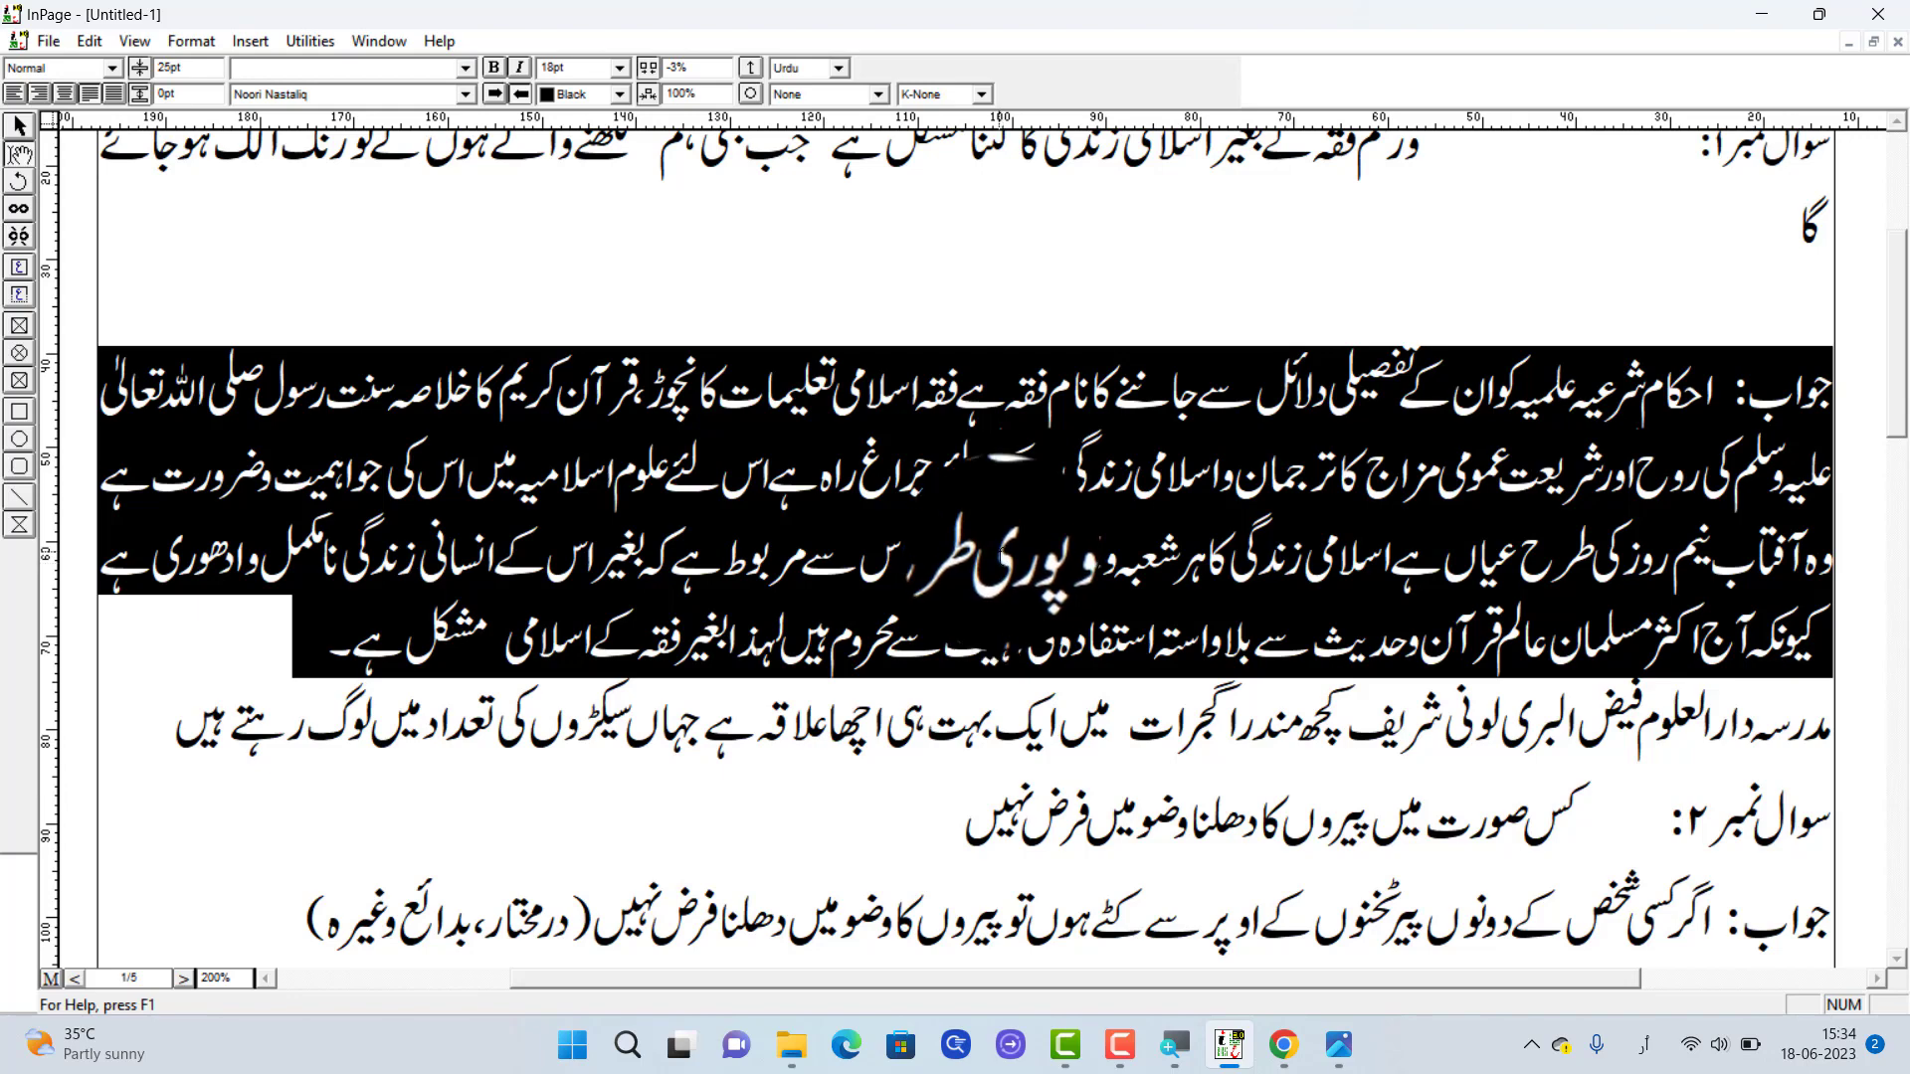
key("F11")
key("F11")
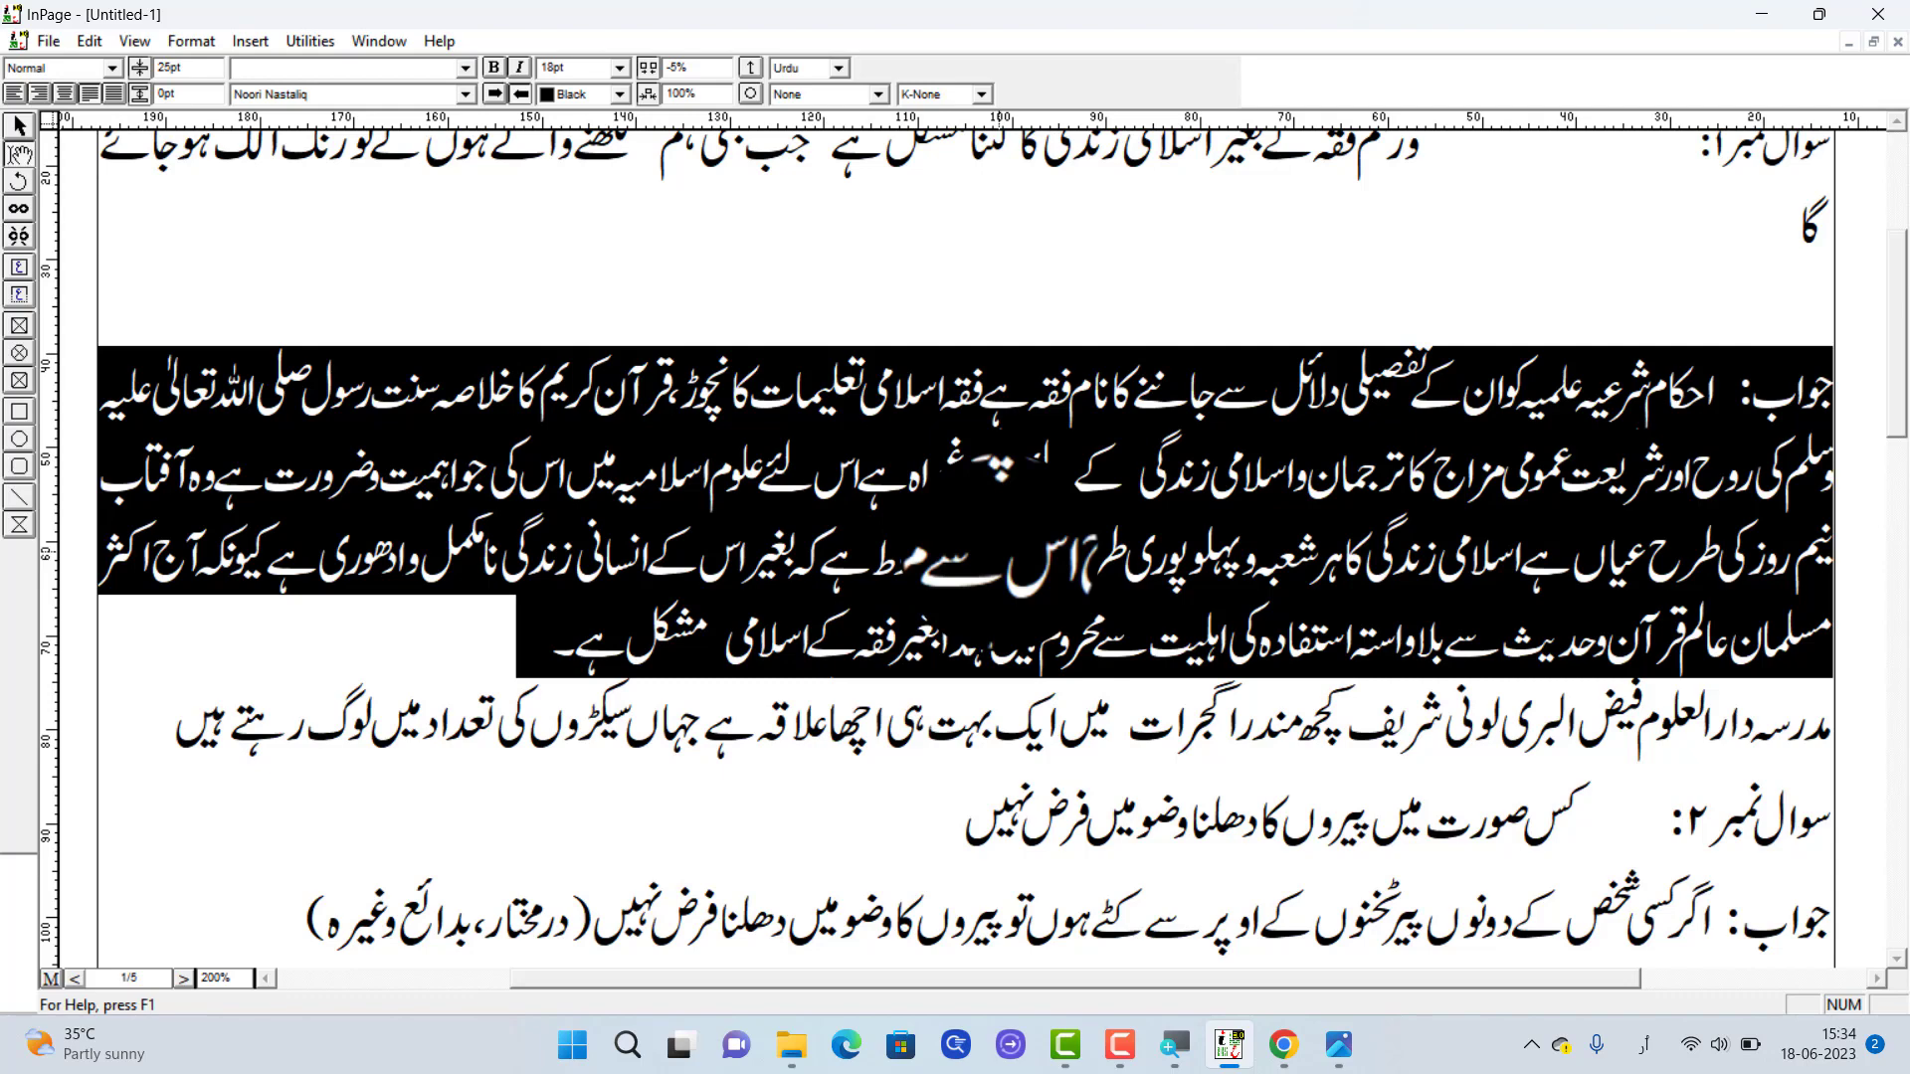
Switch to the keyboard picture in the photo viewer, examine the Ctrl and function keys, and return to the document
left_click(1339, 1045)
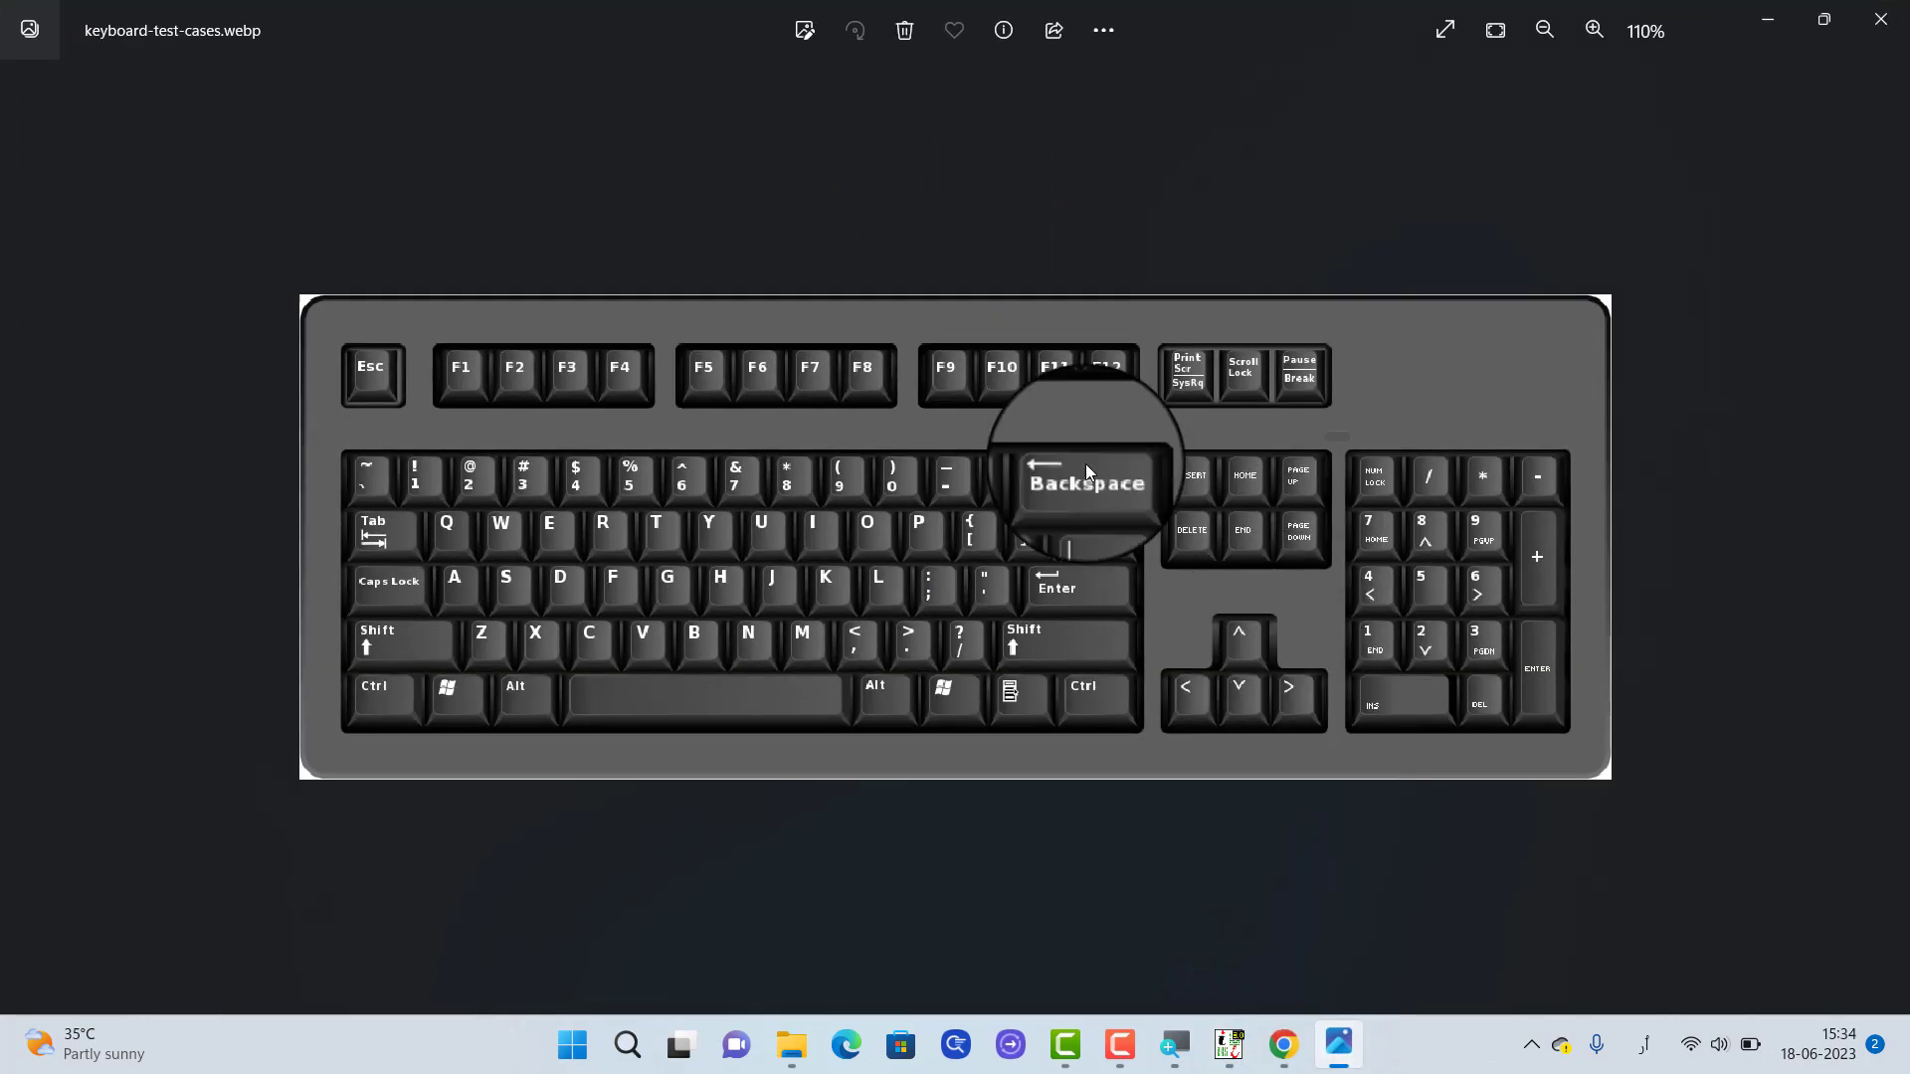
scroll(270, 780, "up", 1)
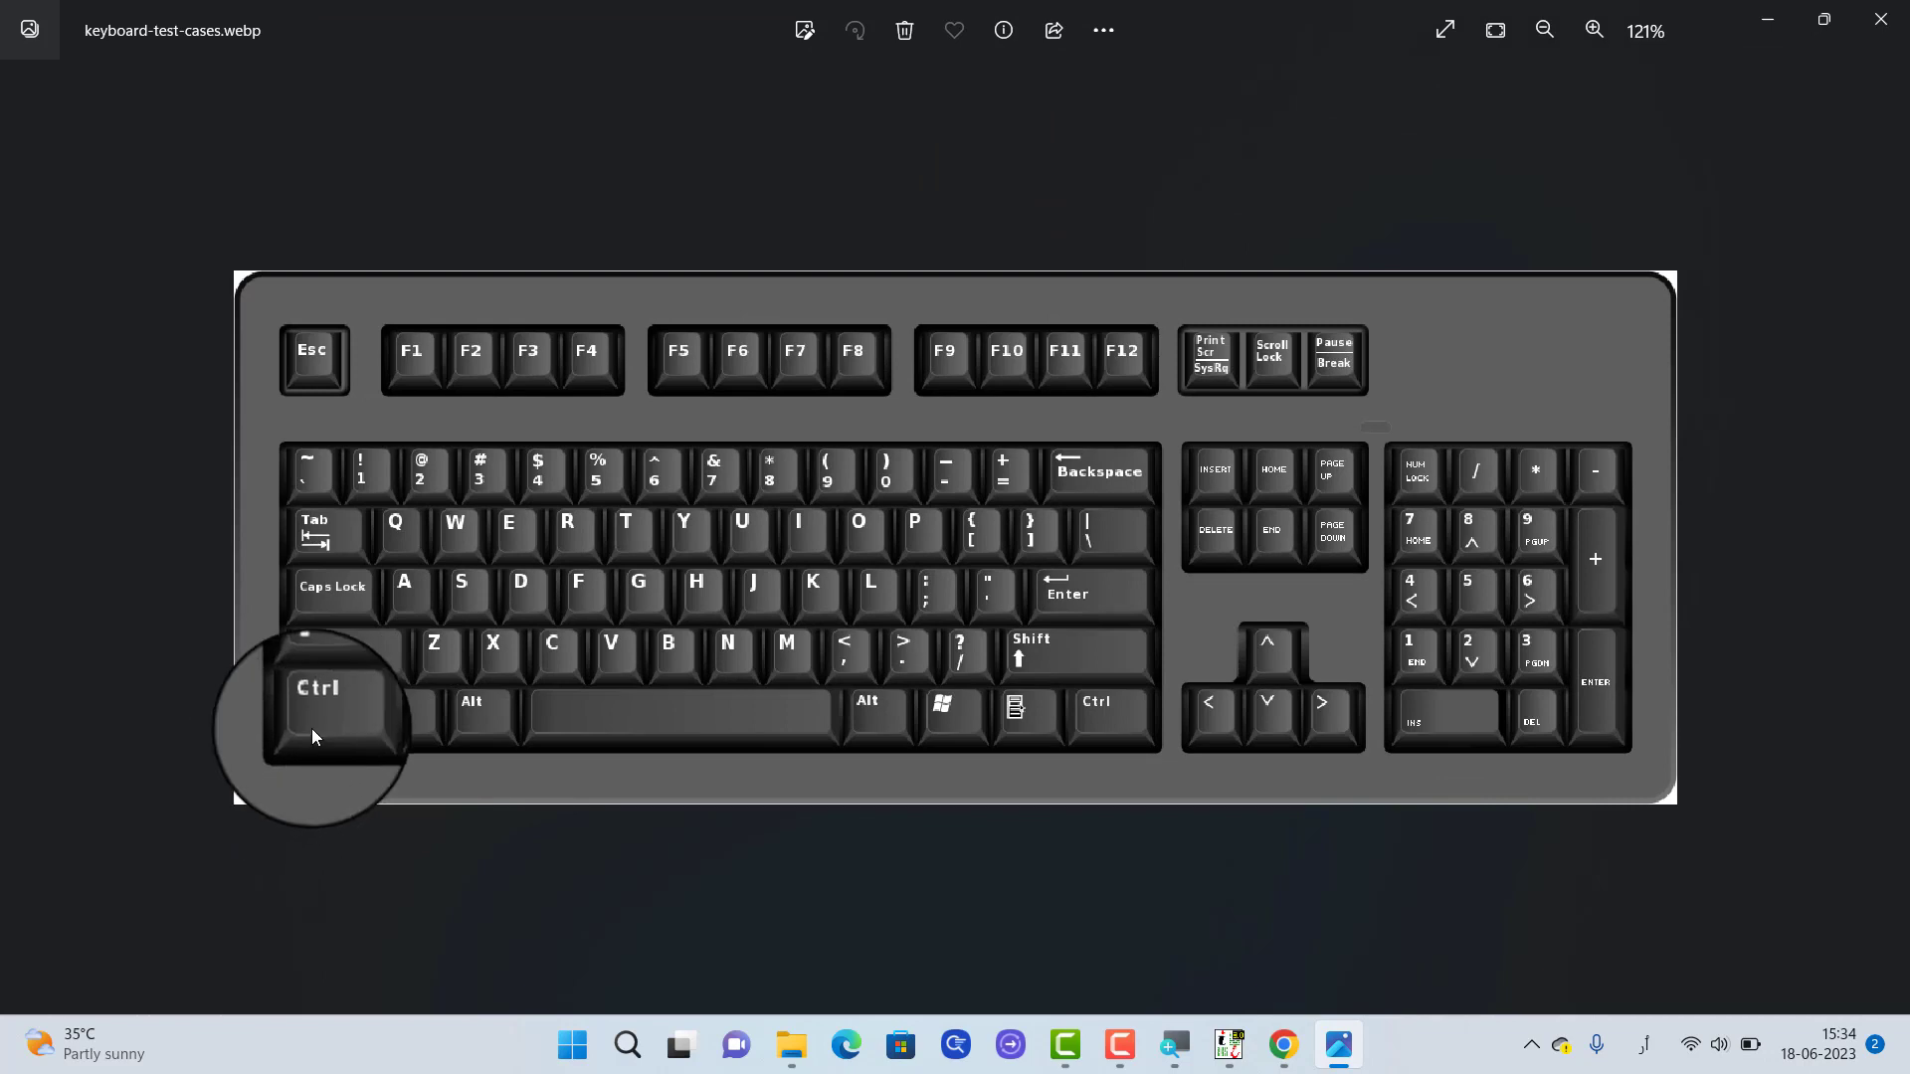
scroll(313, 728, "up", 3)
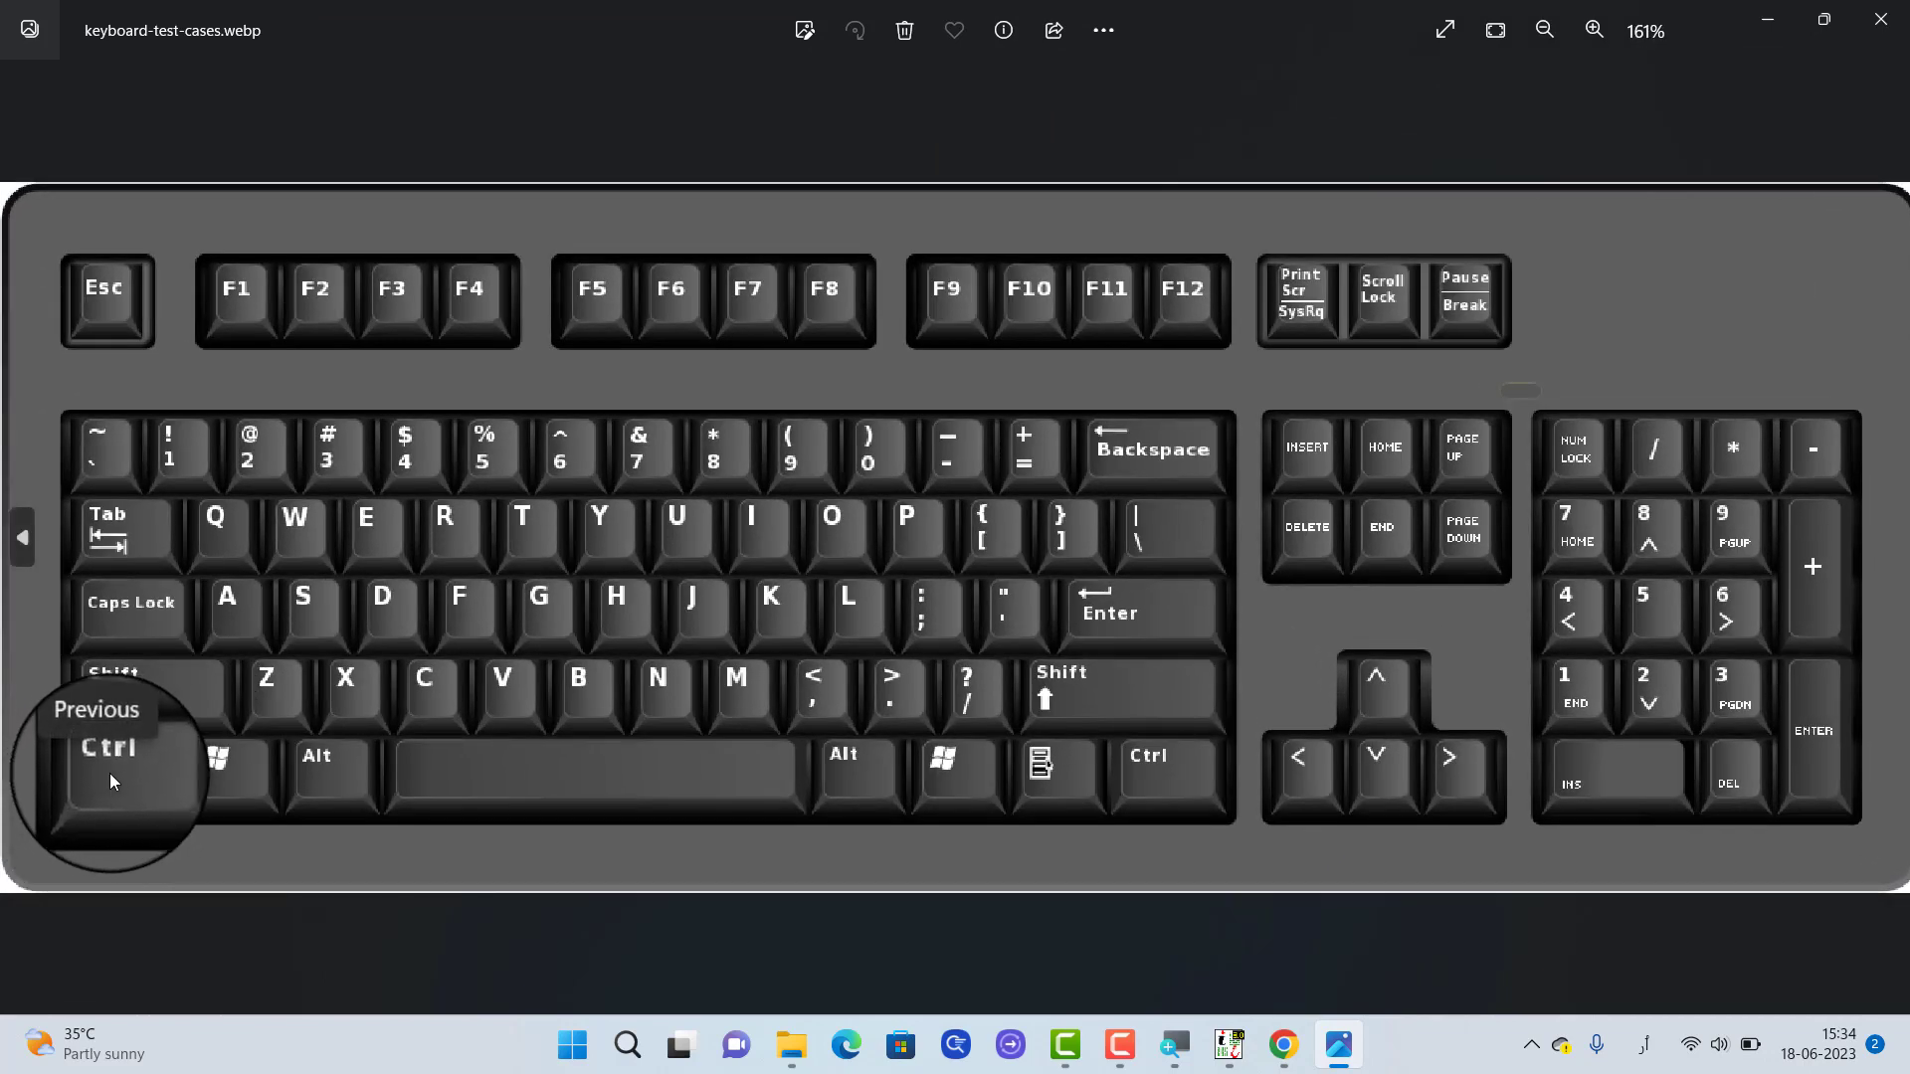
scroll(661, 310, "up", 3)
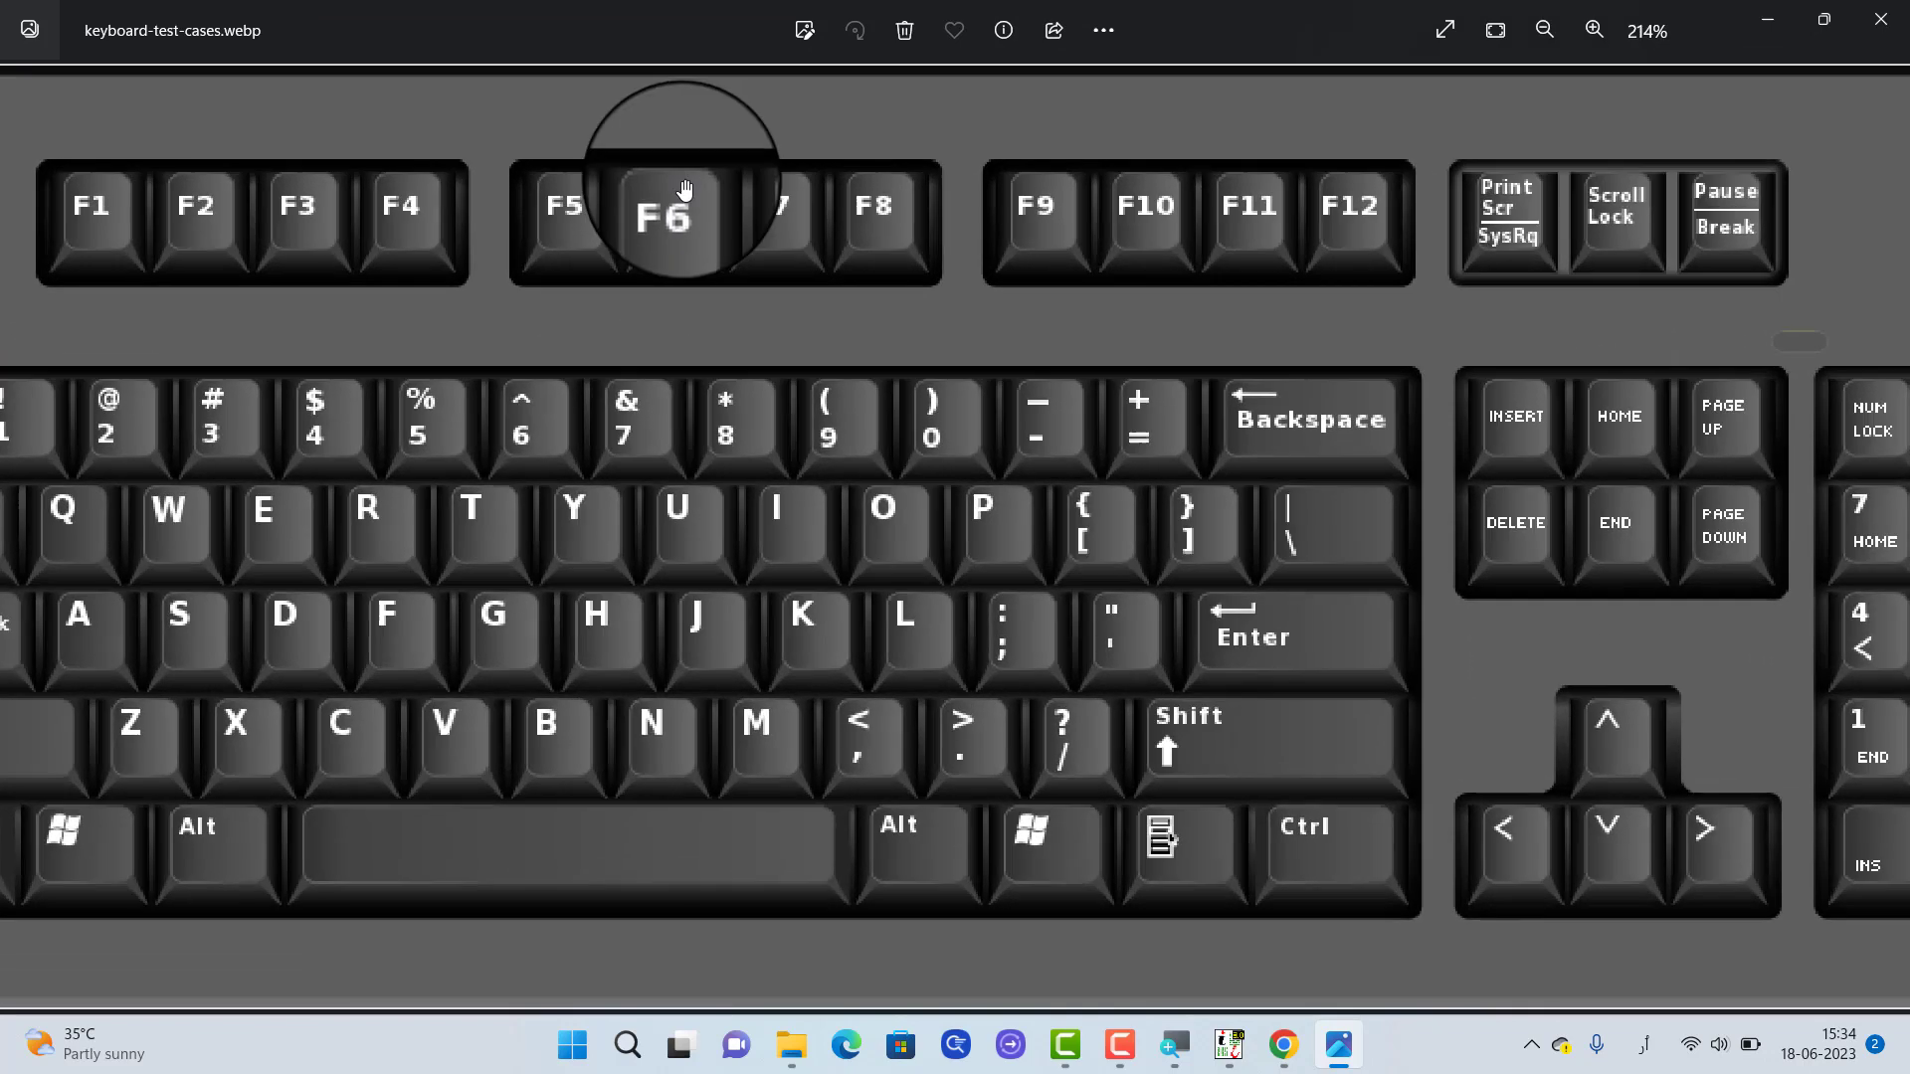
left_click(673, 206)
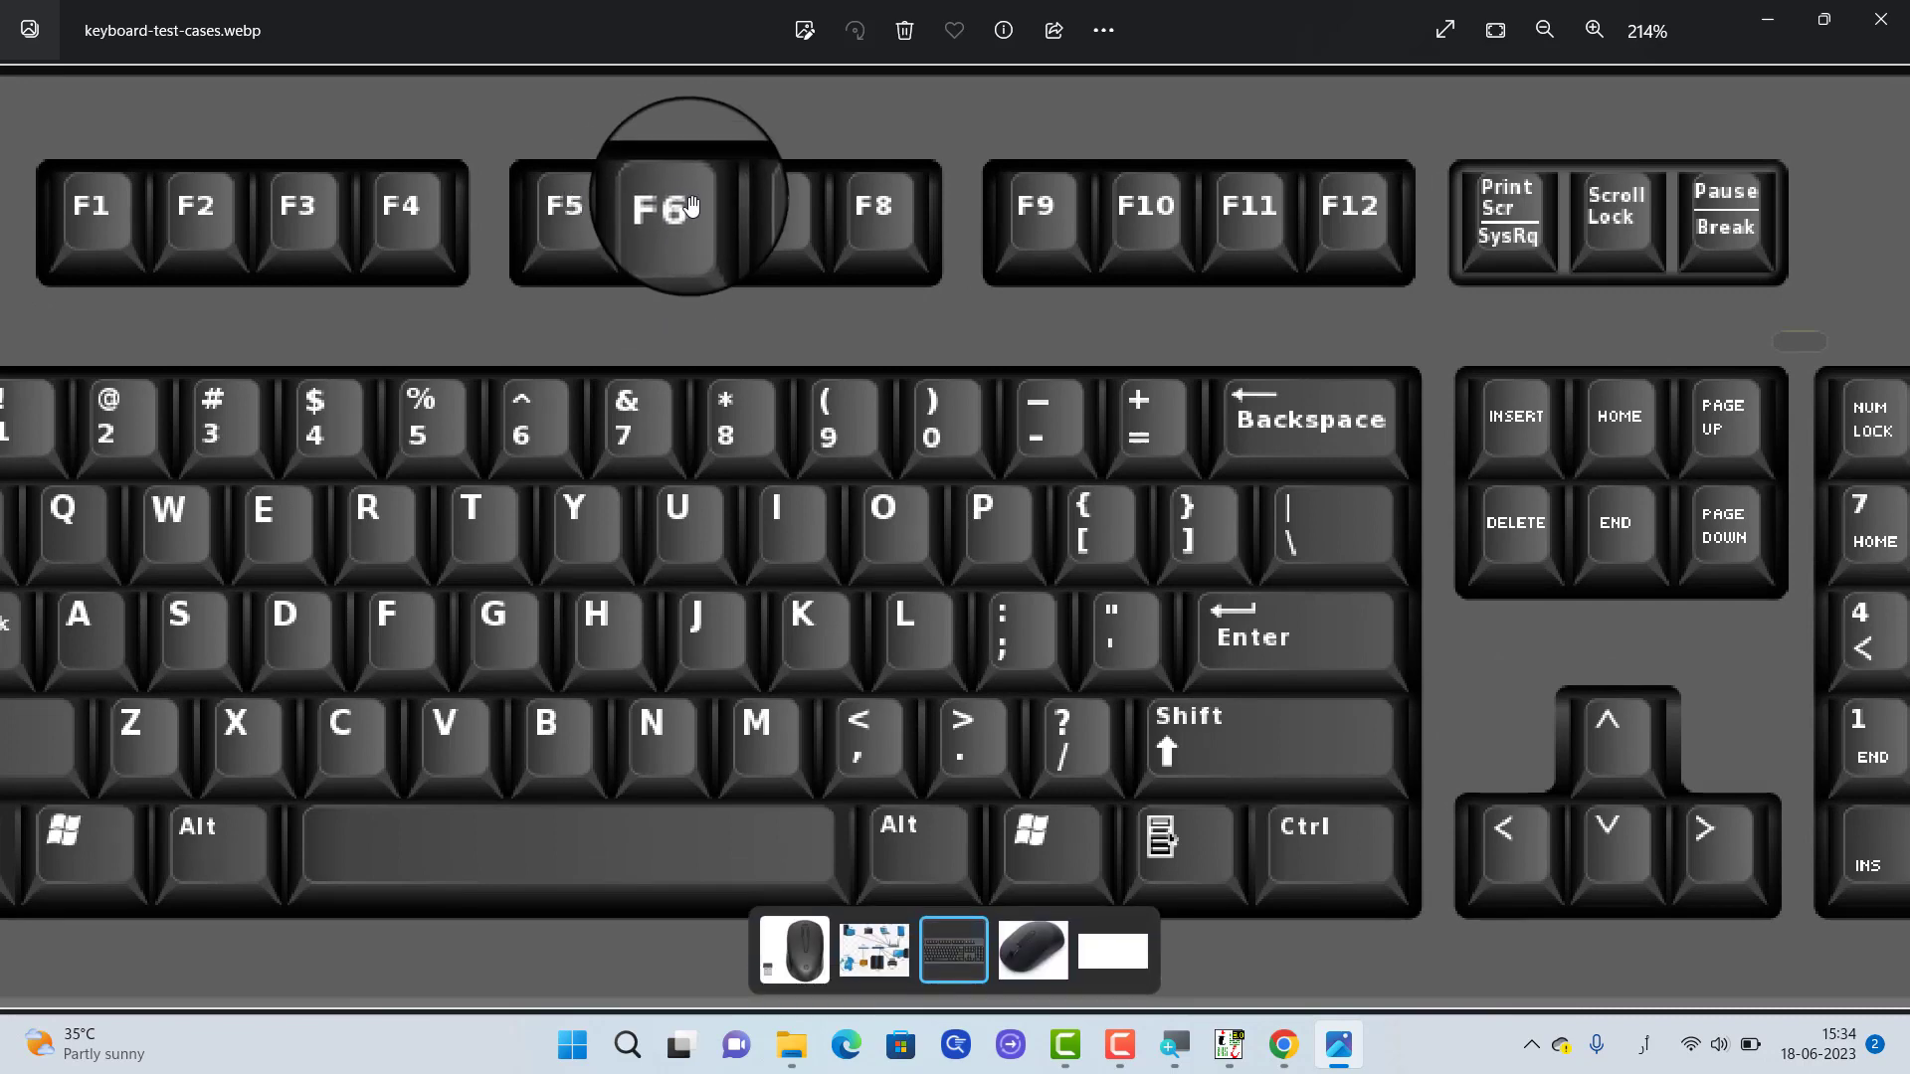
scroll(693, 206, "down", 2)
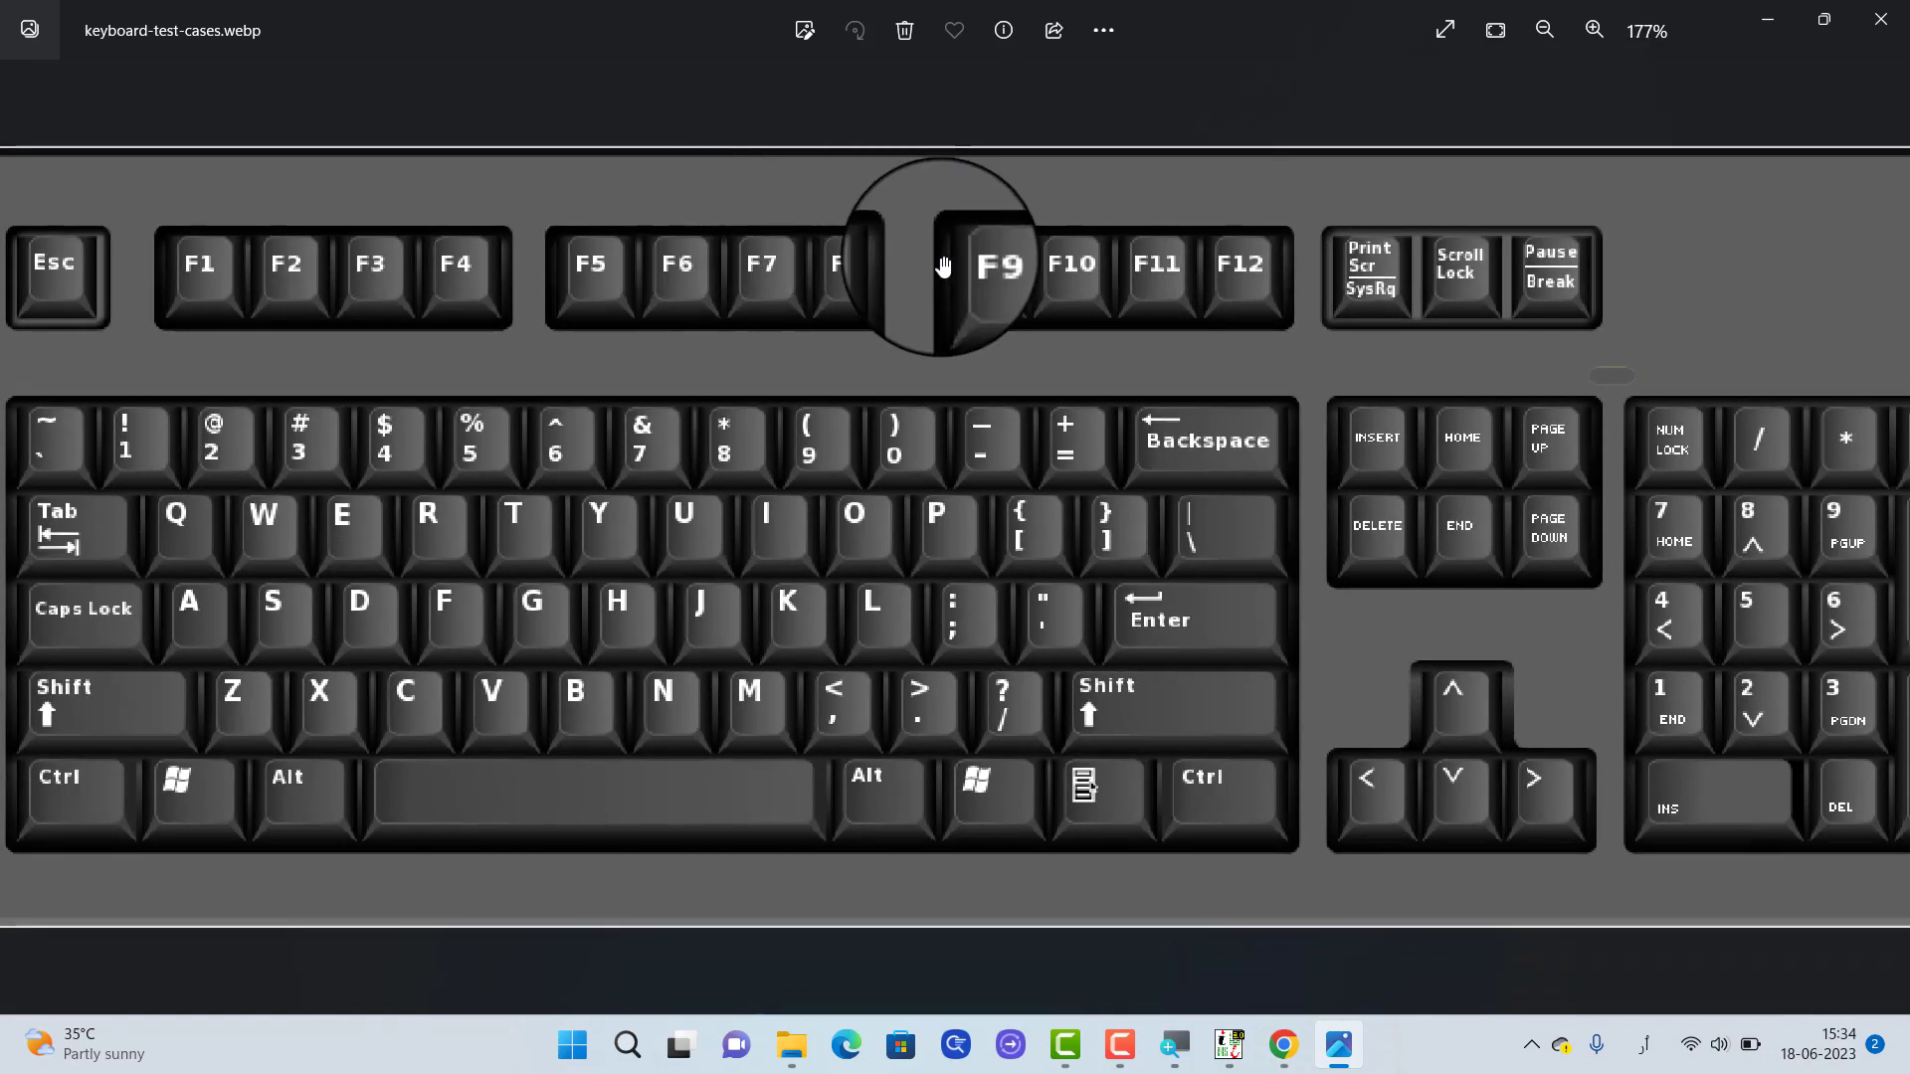
left_click(1763, 18)
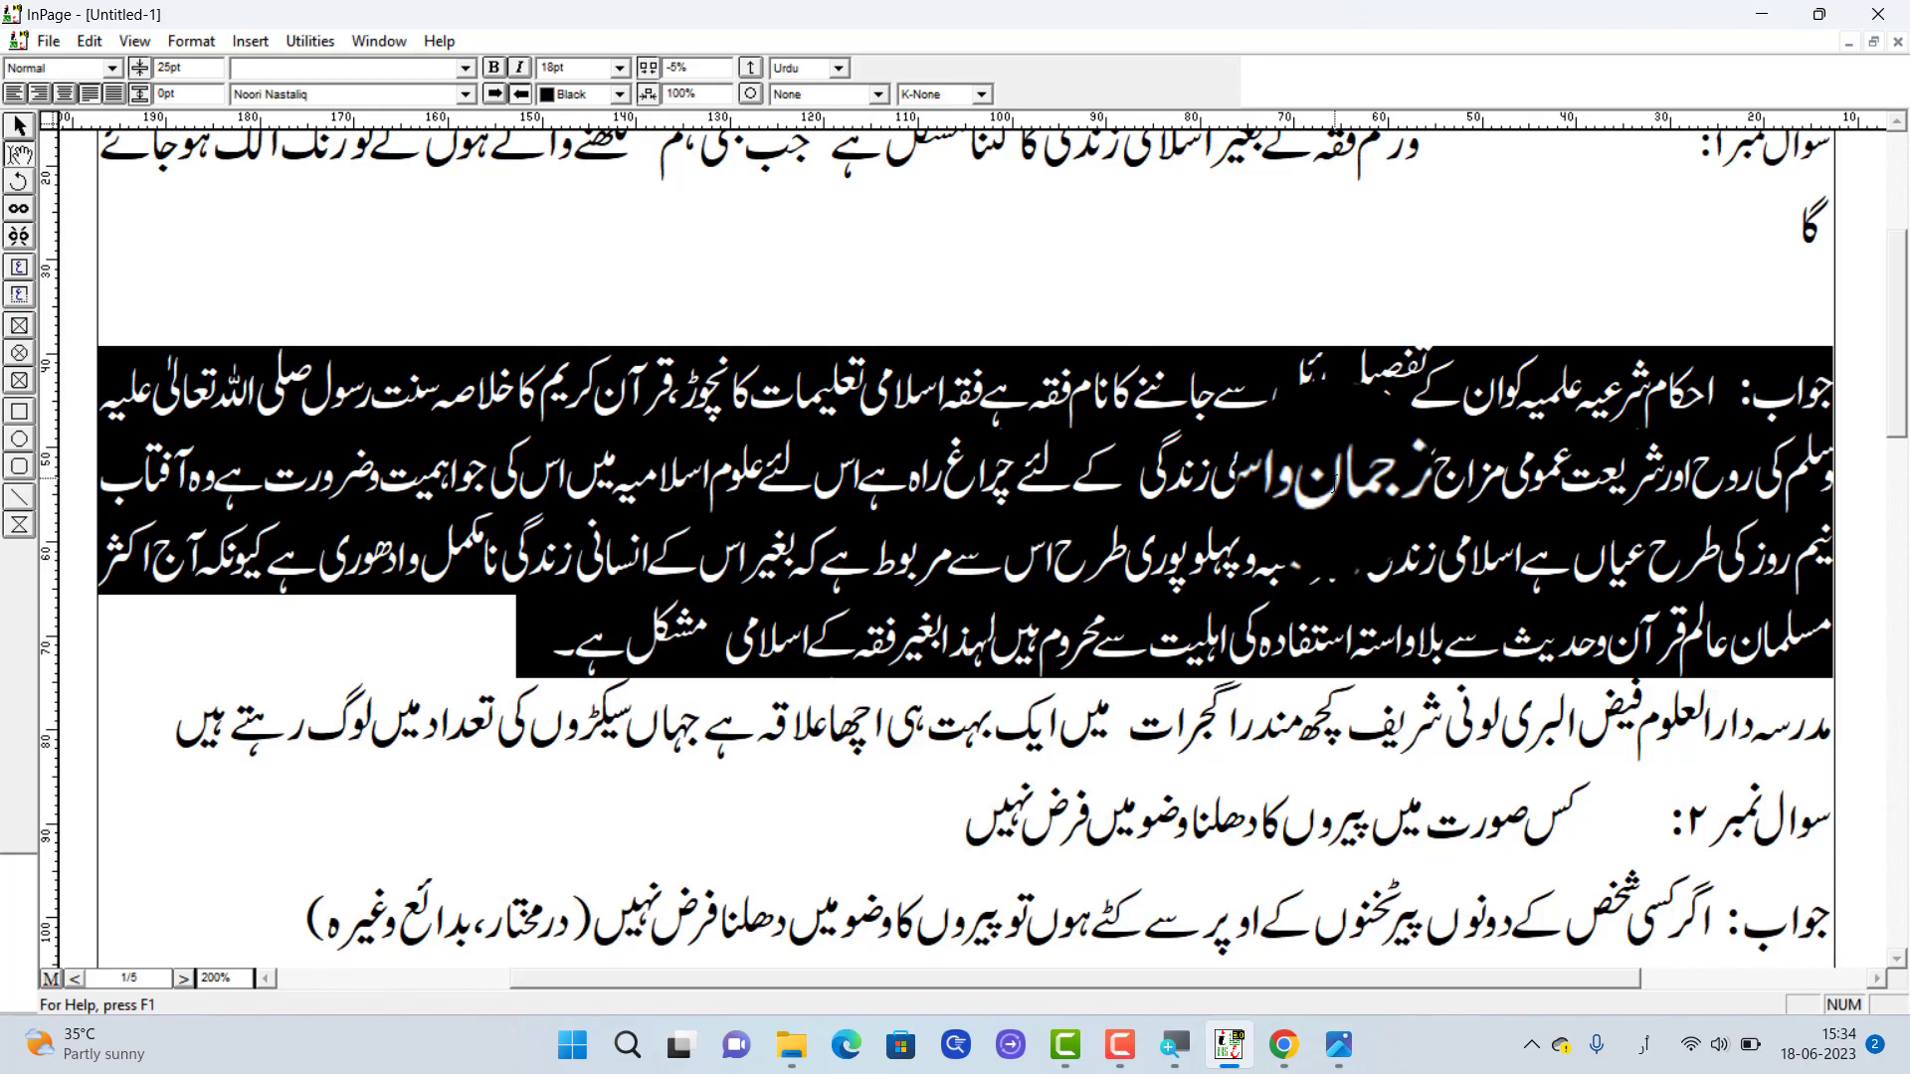
Widen the selected first answer's character spacing in 1% steps to 0% and clear the selection
key("F12")
key("F12")
key("F12")
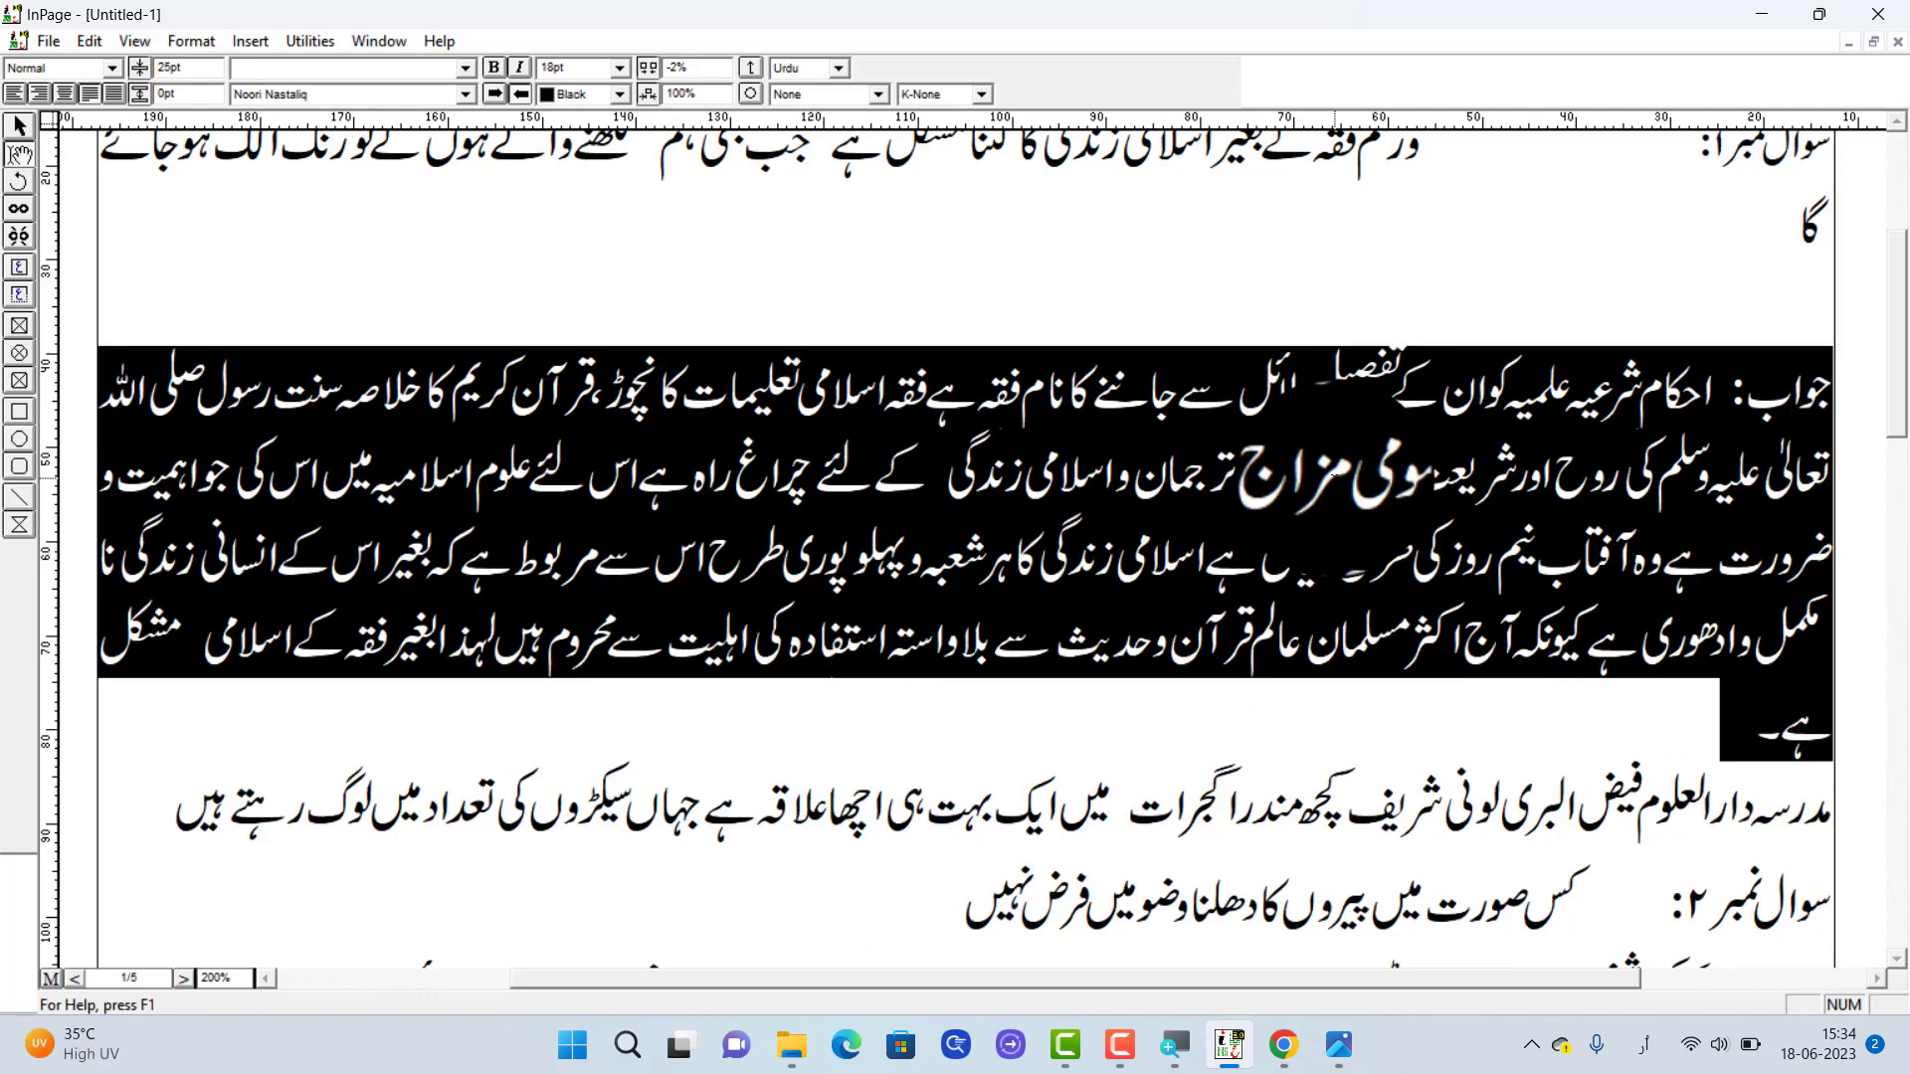
key("F12")
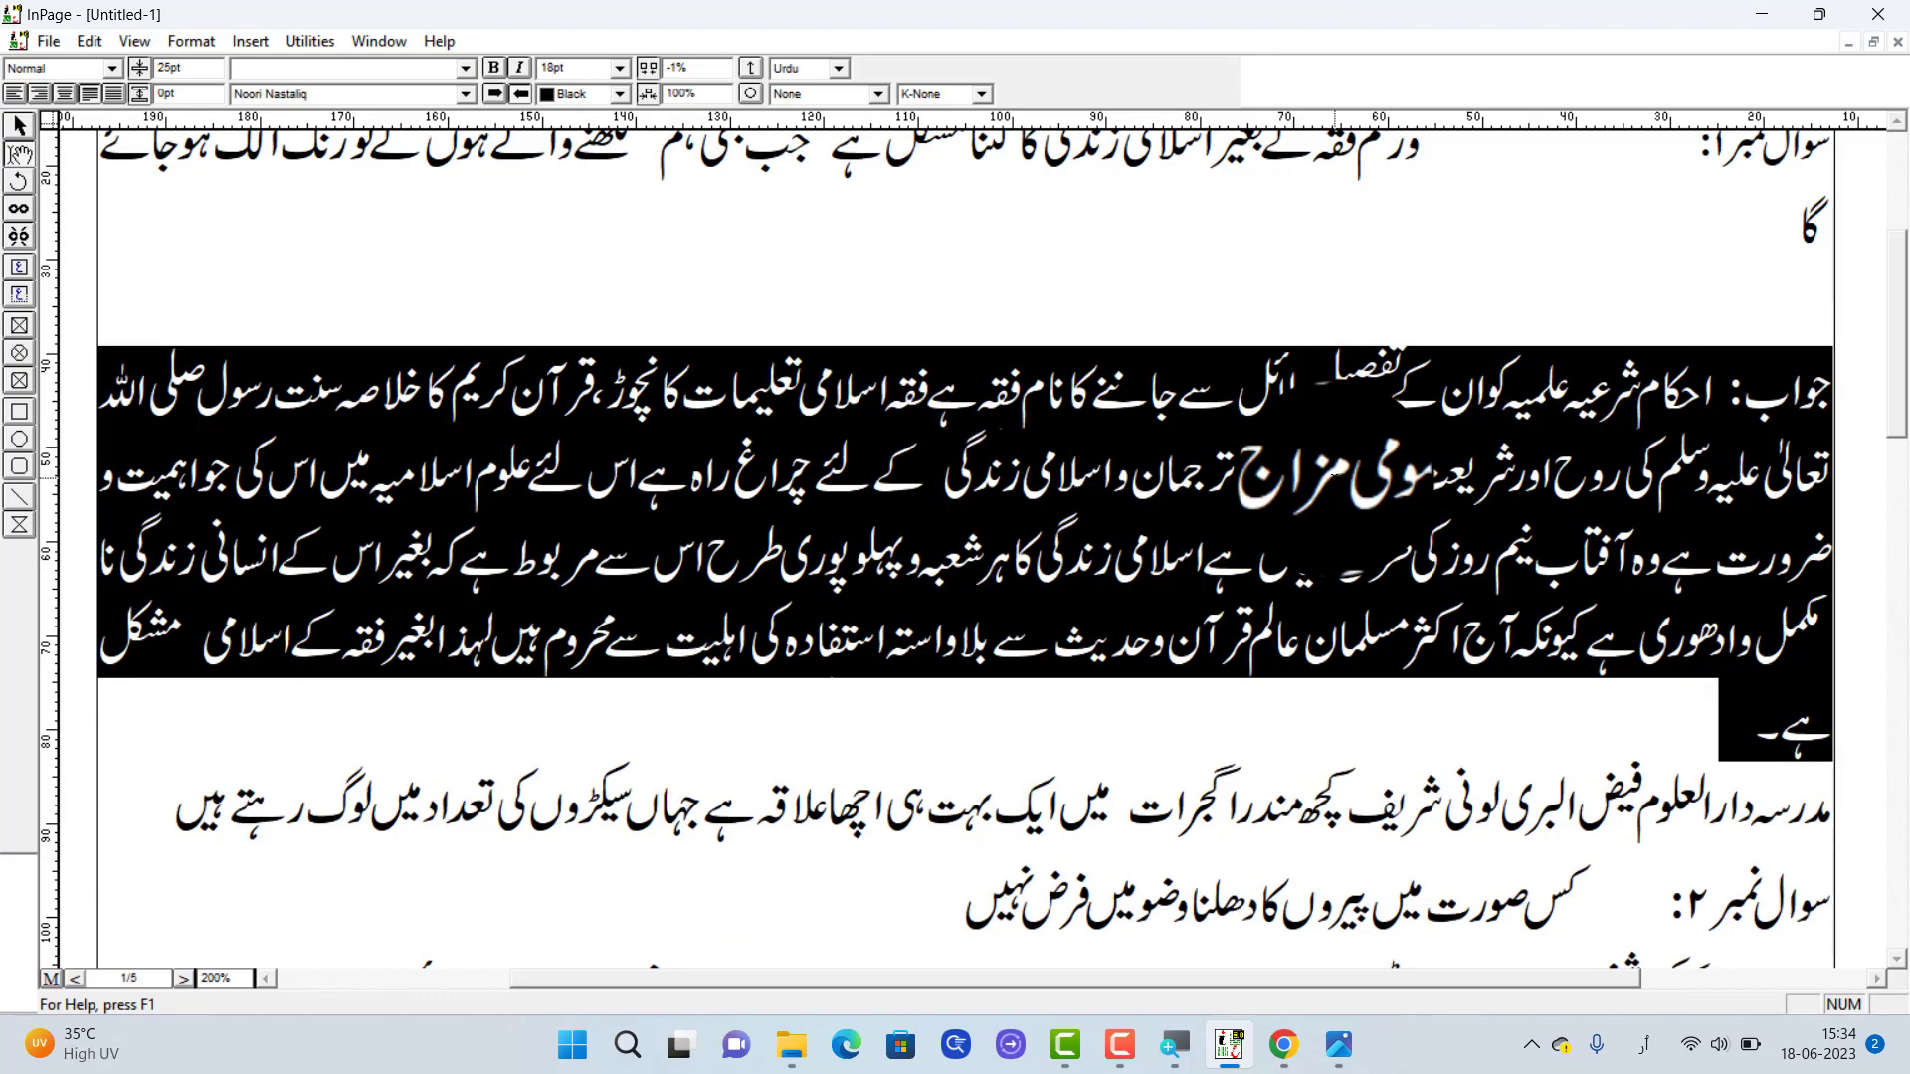
key("F12")
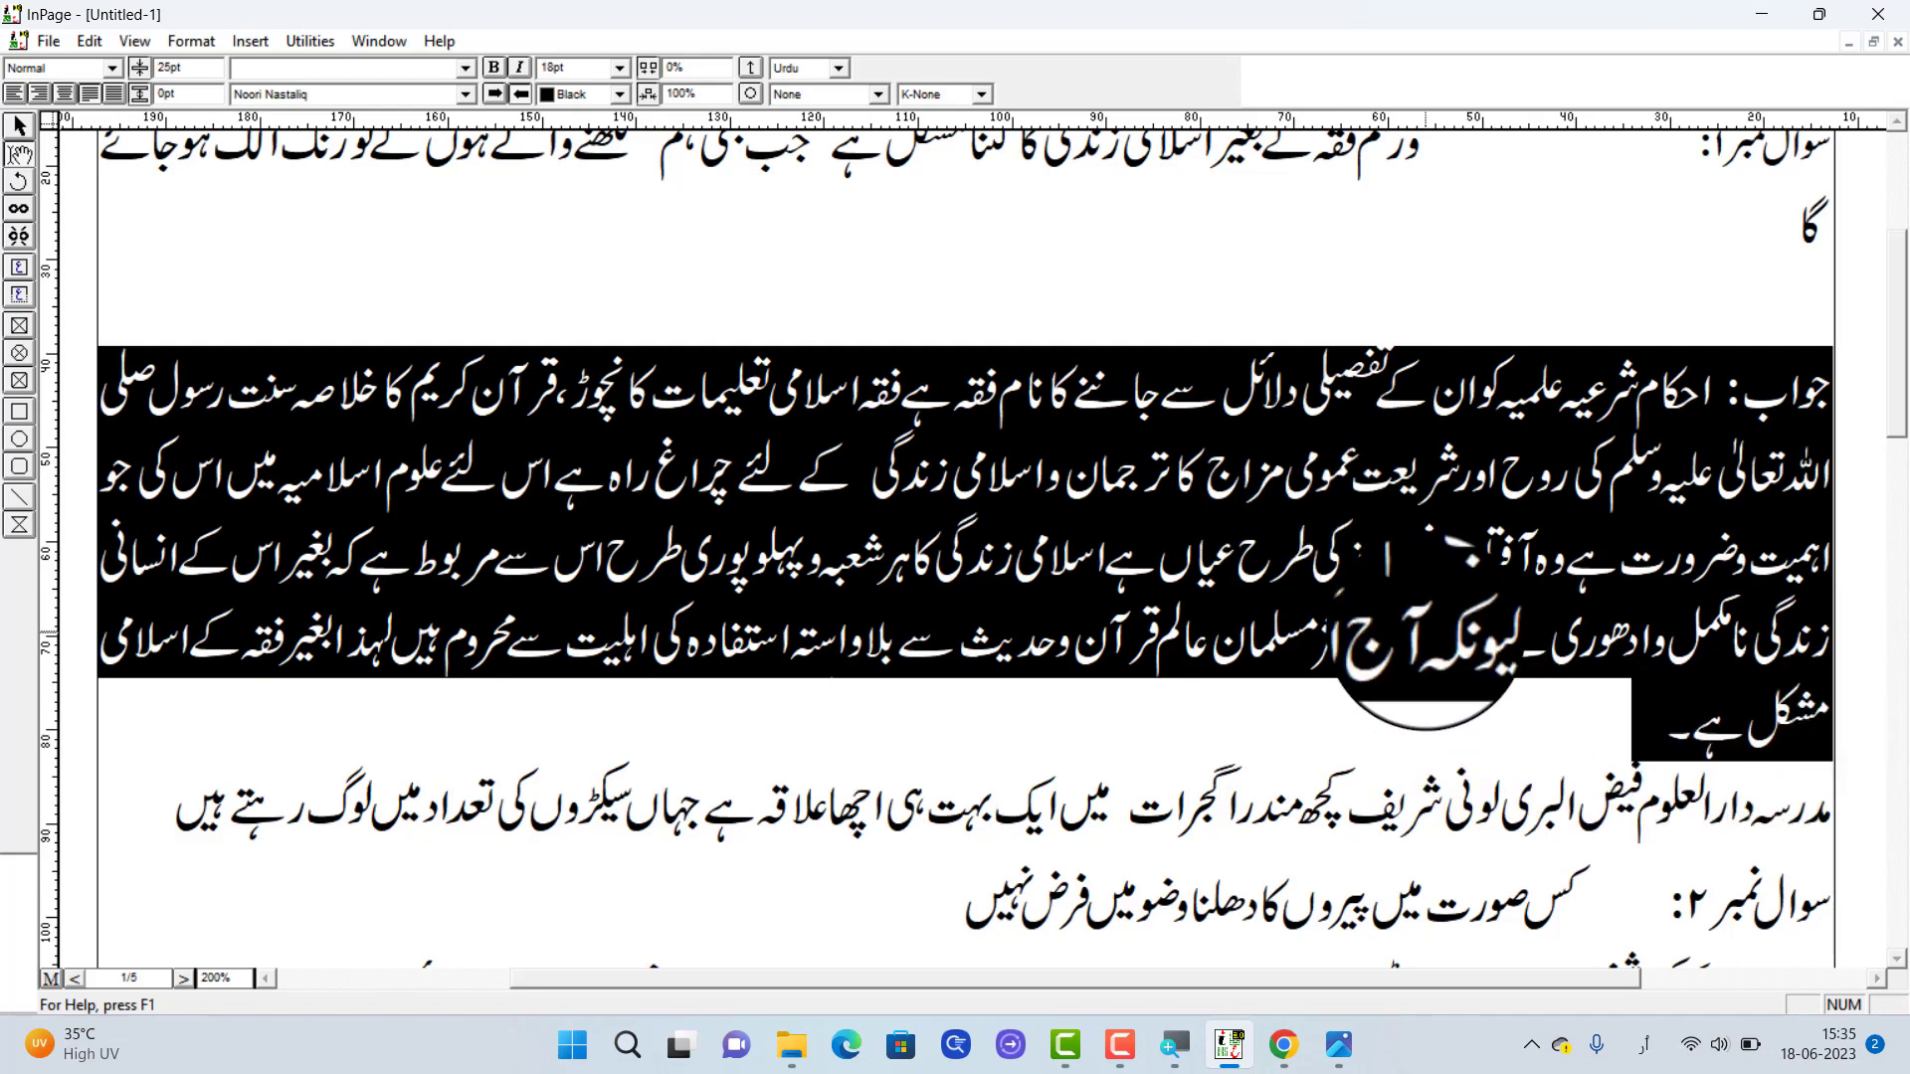
left_click(1493, 606)
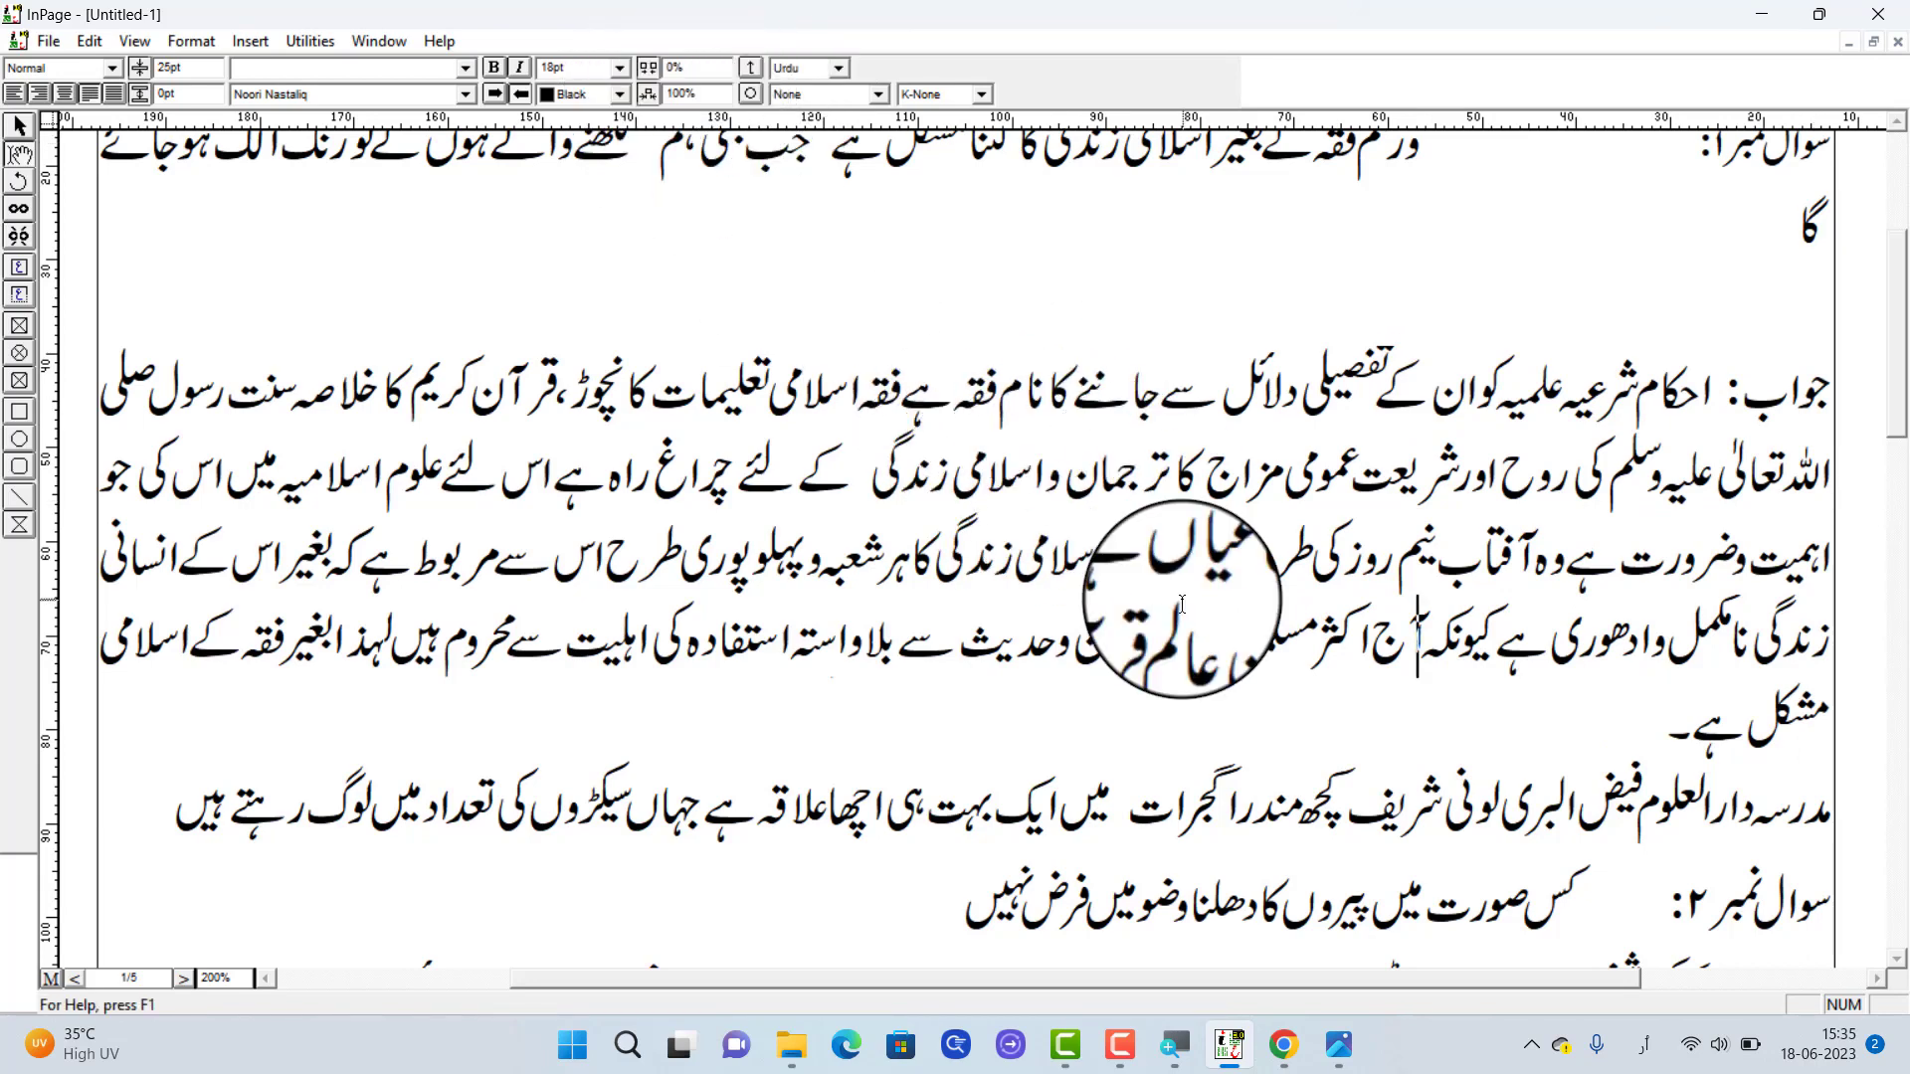
Select the first answer paragraph, set its character width scaling to 50%, and clear the selection
triple_click(1189, 645)
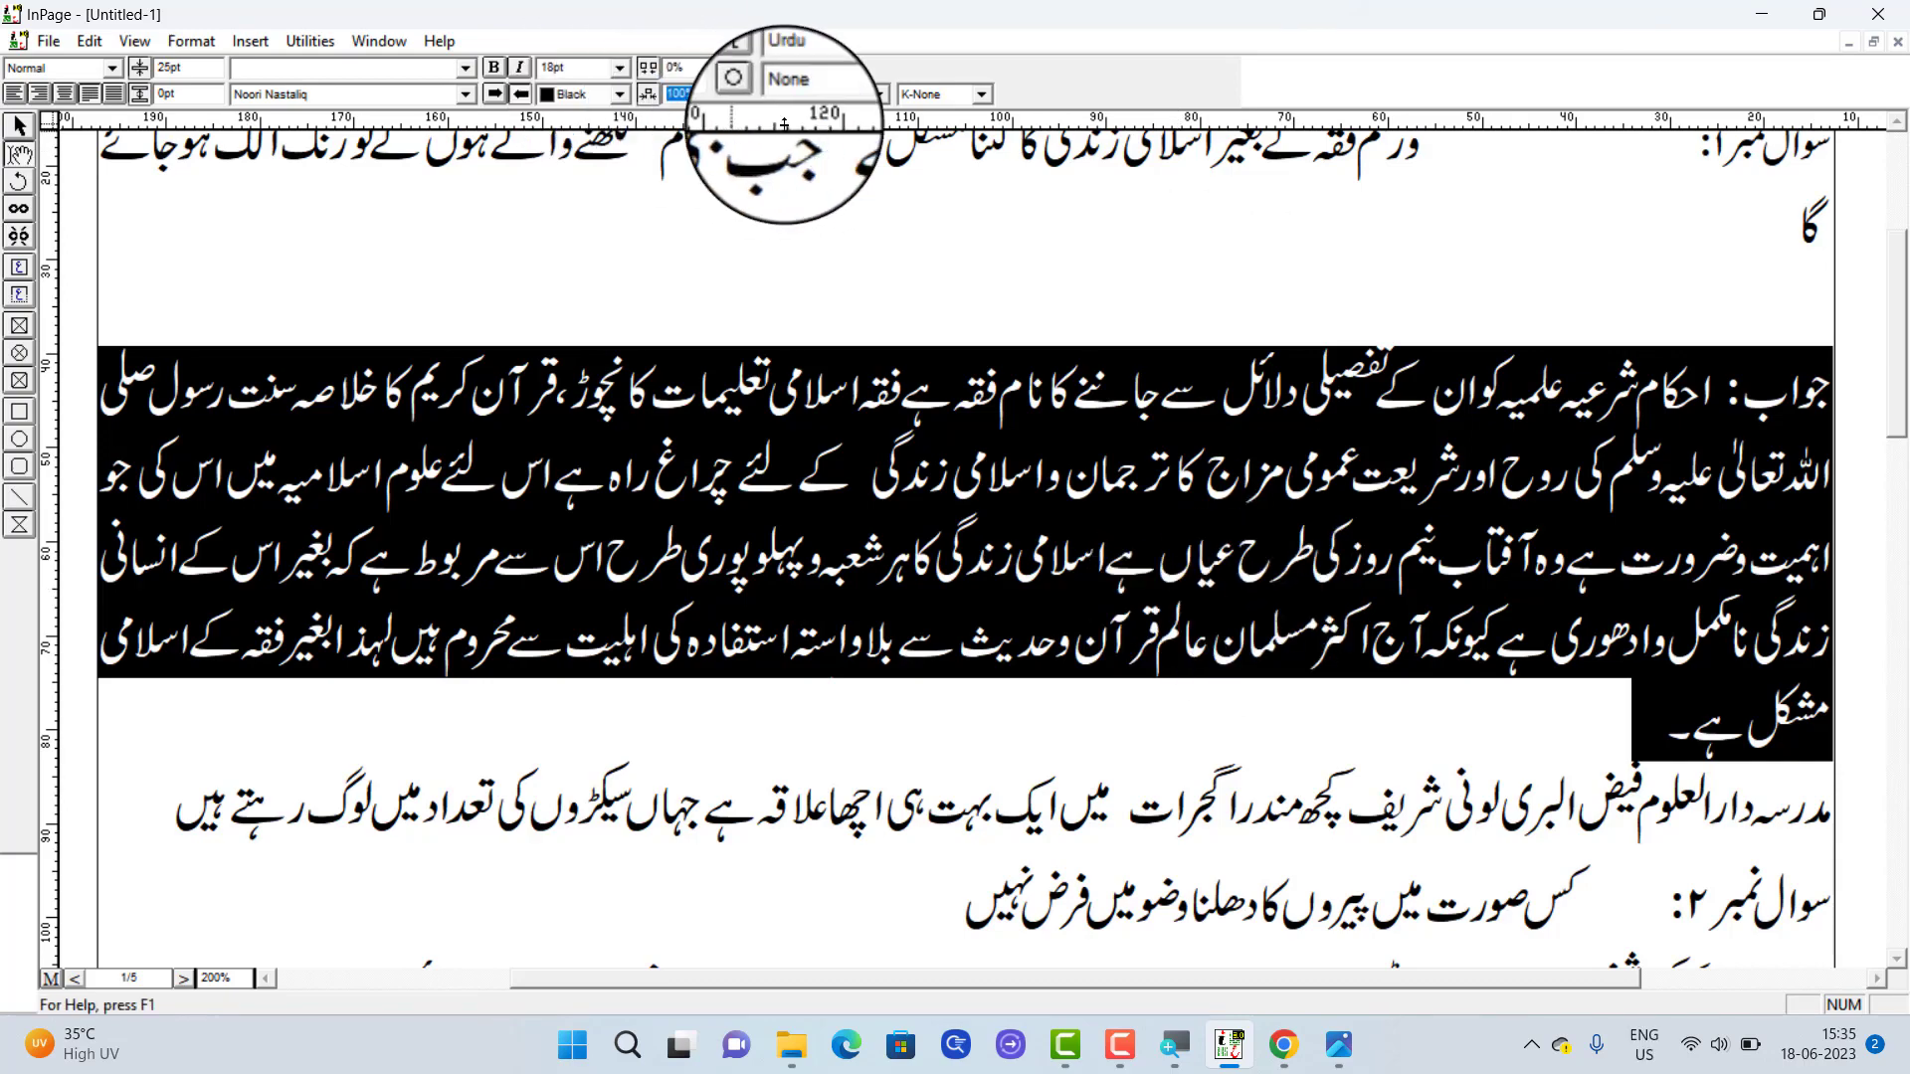
type("50")
key("Return")
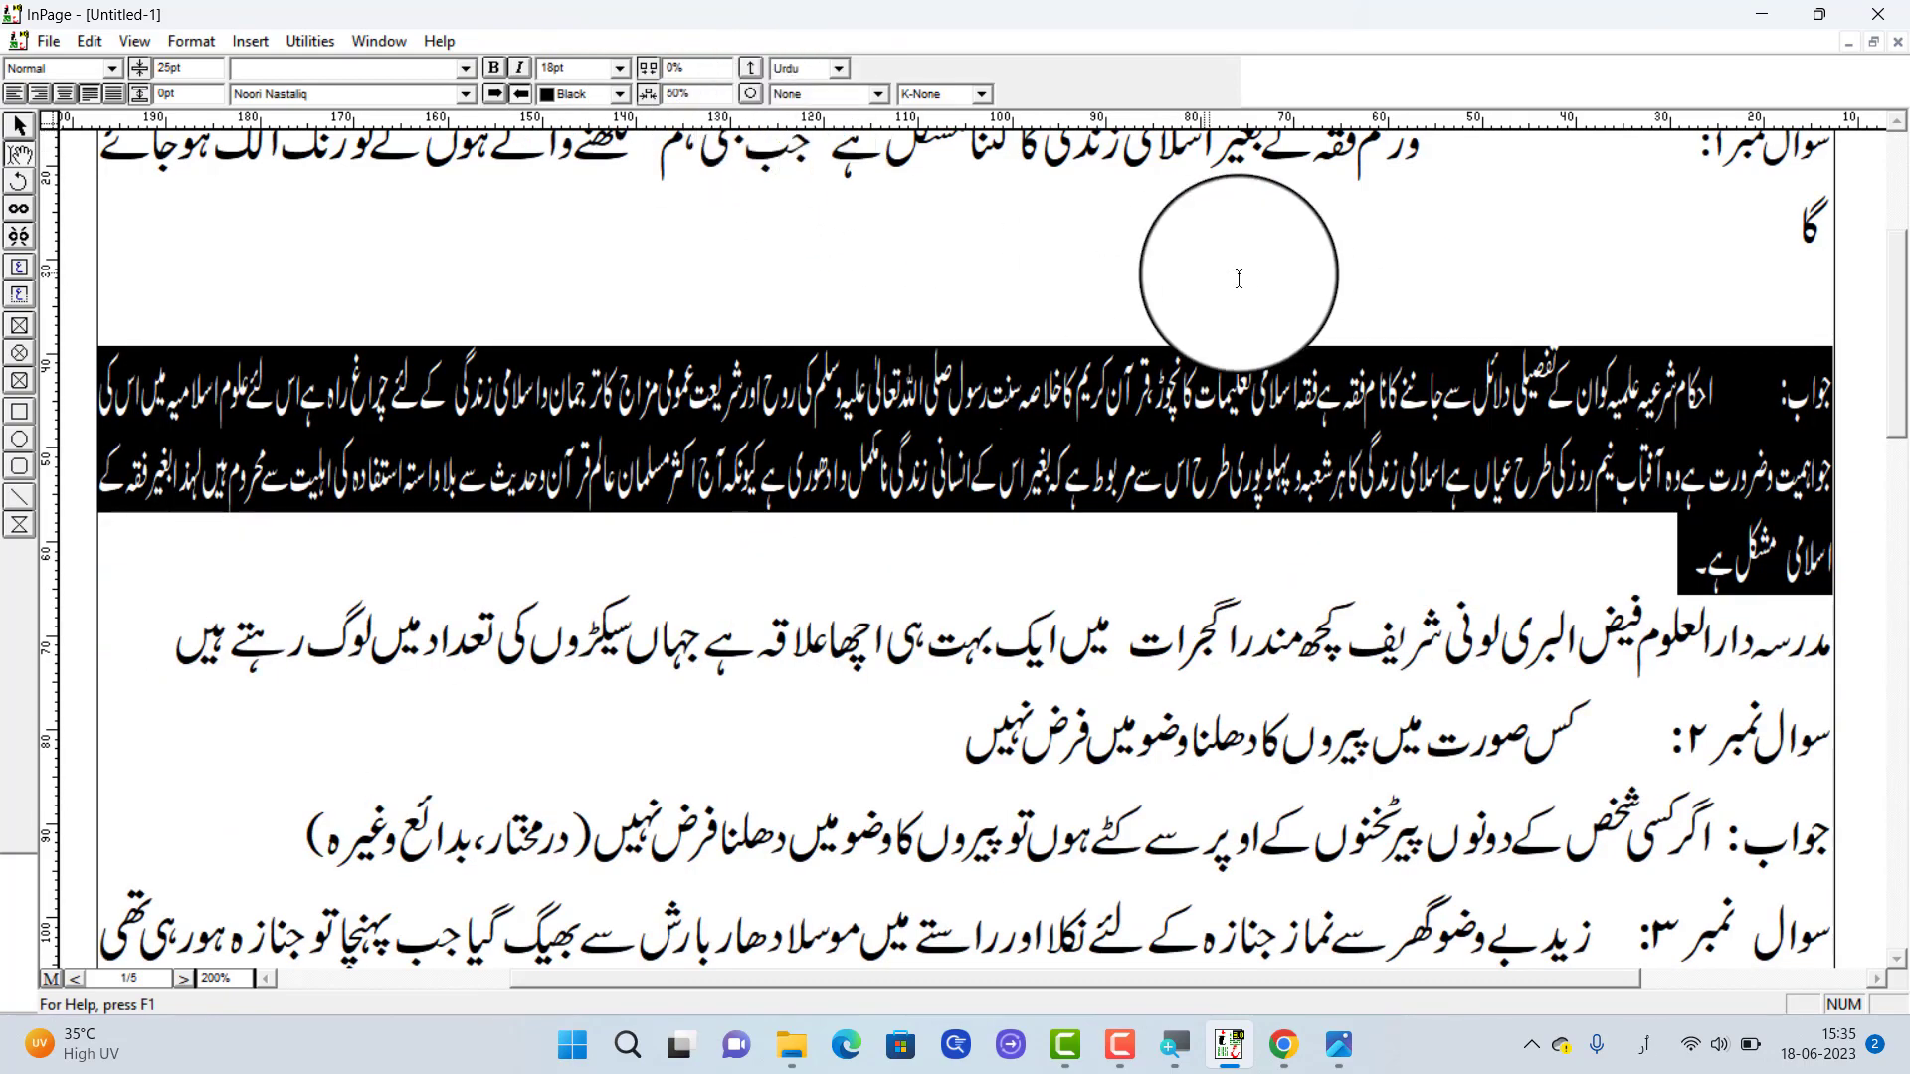
left_click(1159, 445)
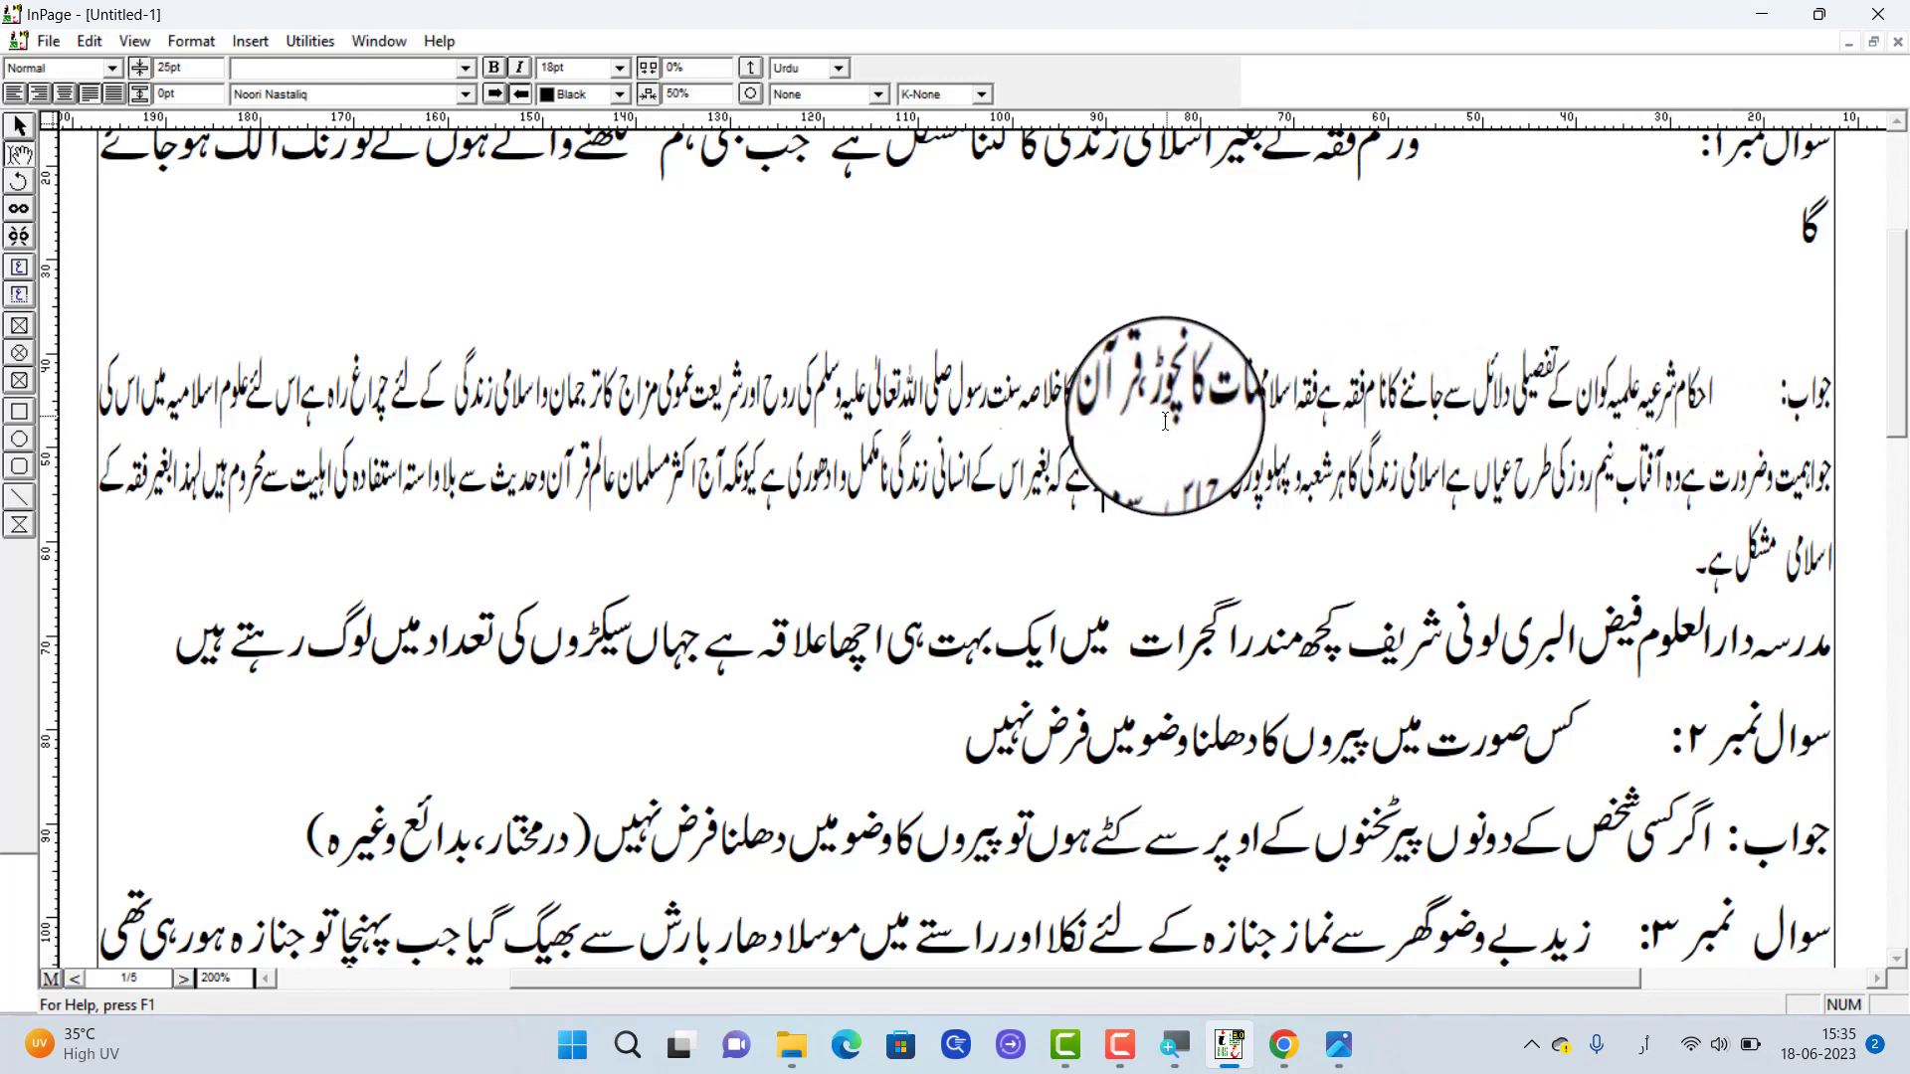
left_click_drag(1713, 383, 679, 484)
left_click(865, 479)
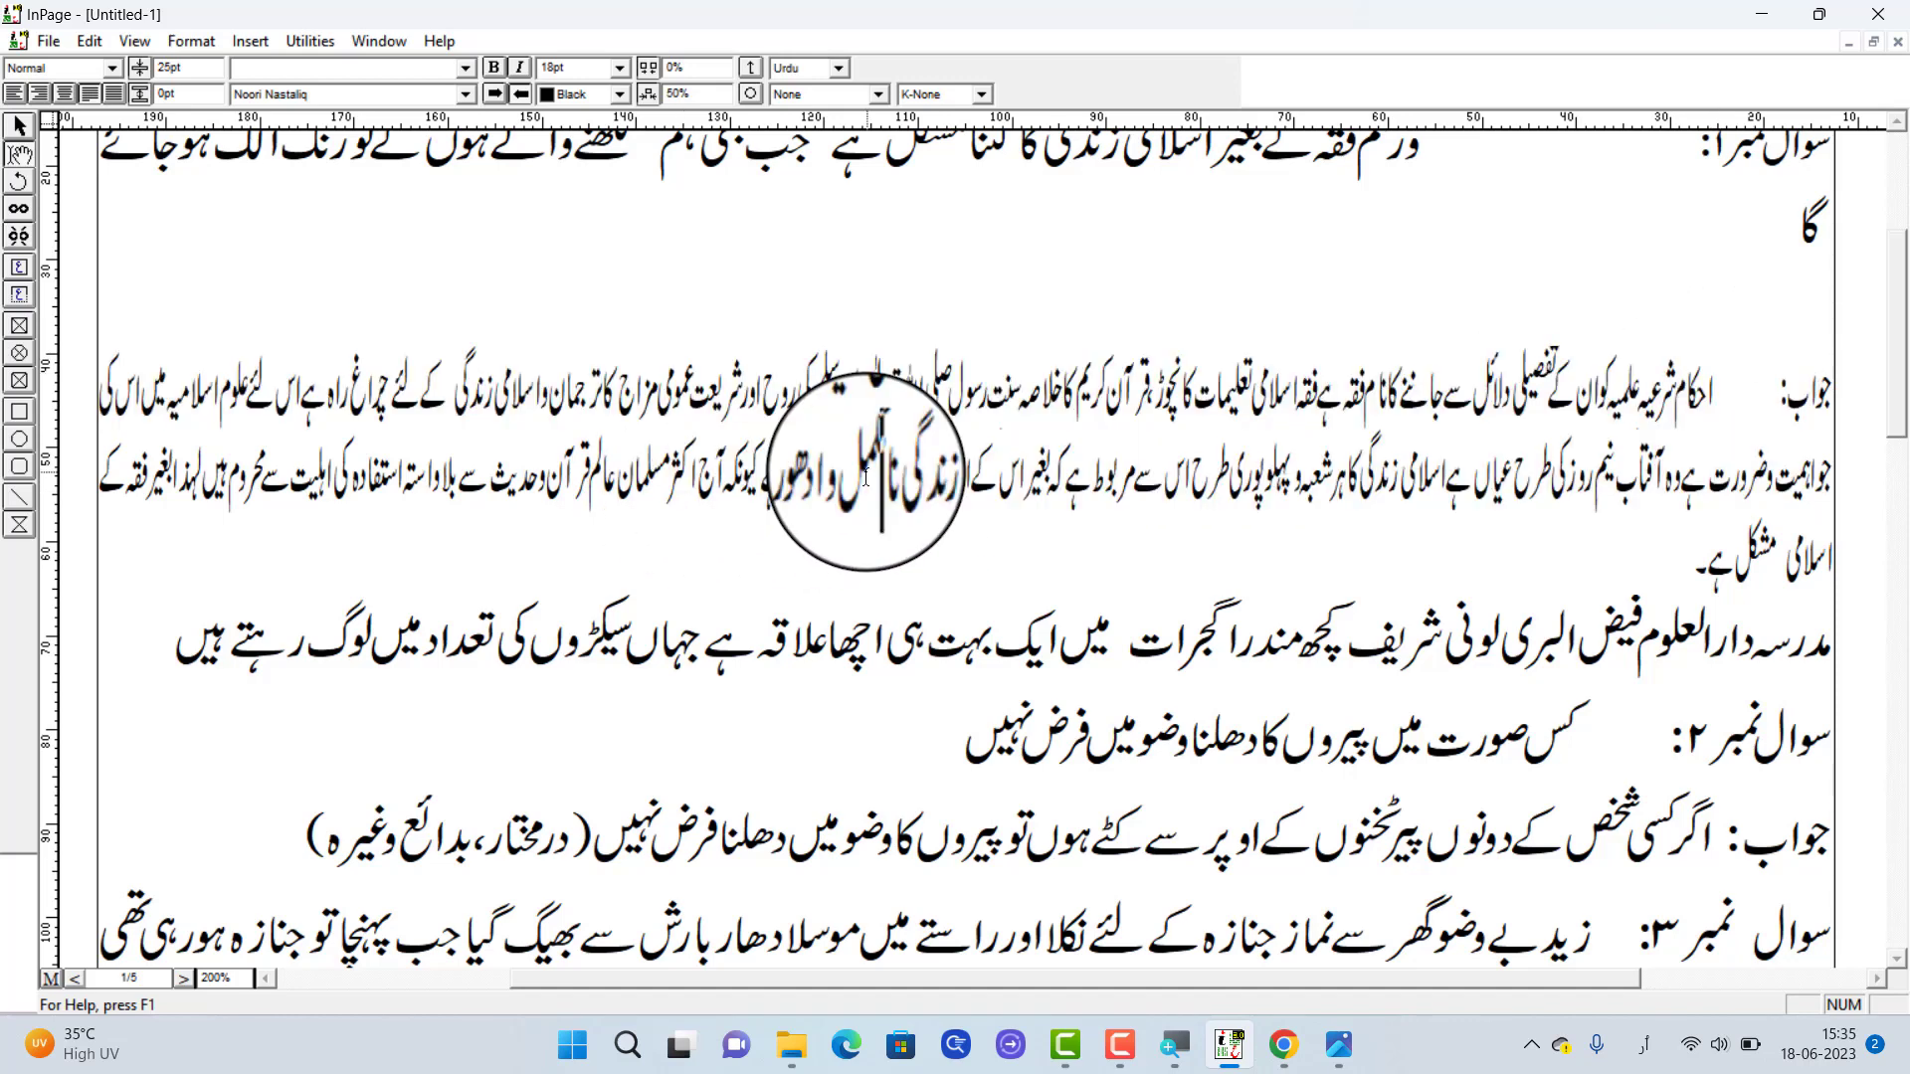
Set the first answer paragraph's character width scaling back to 100% and clear the selection
triple_click(1105, 420)
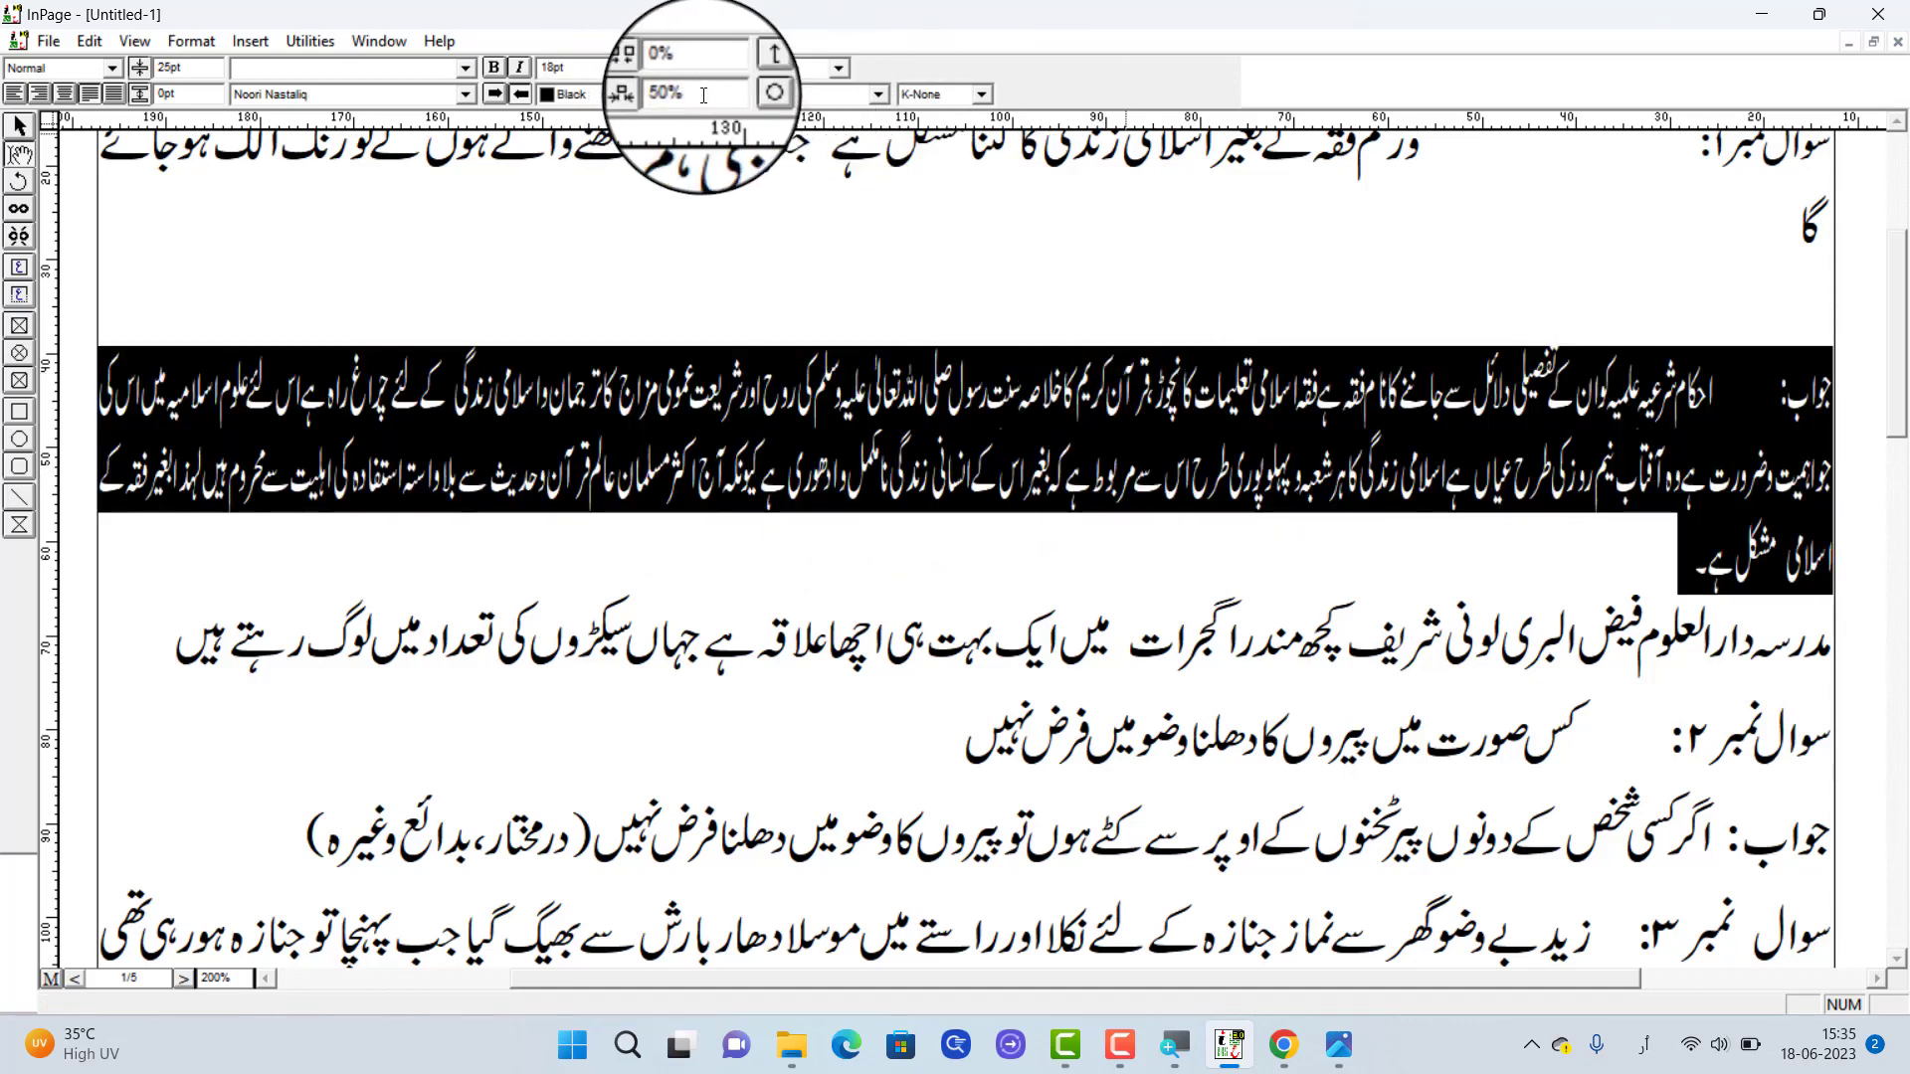
left_click_drag(704, 95, 605, 107)
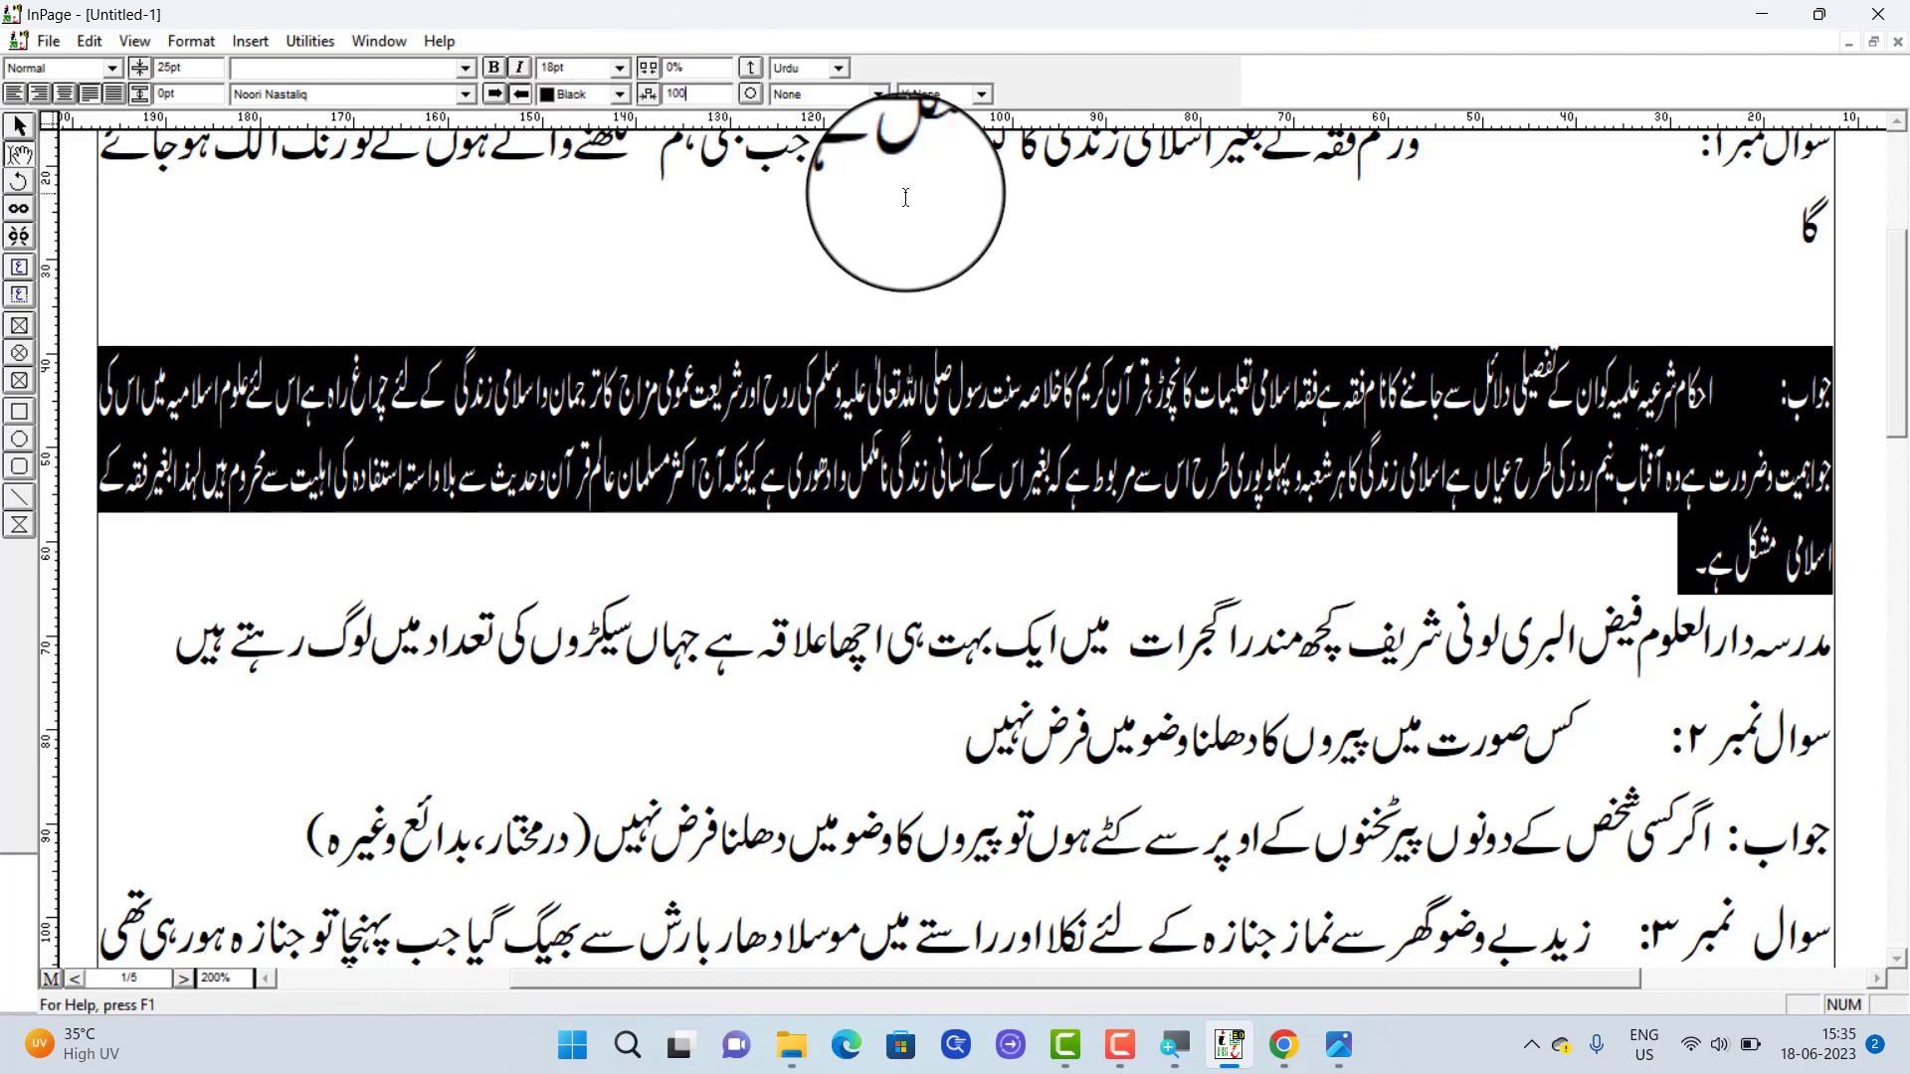
type("100")
key("Return")
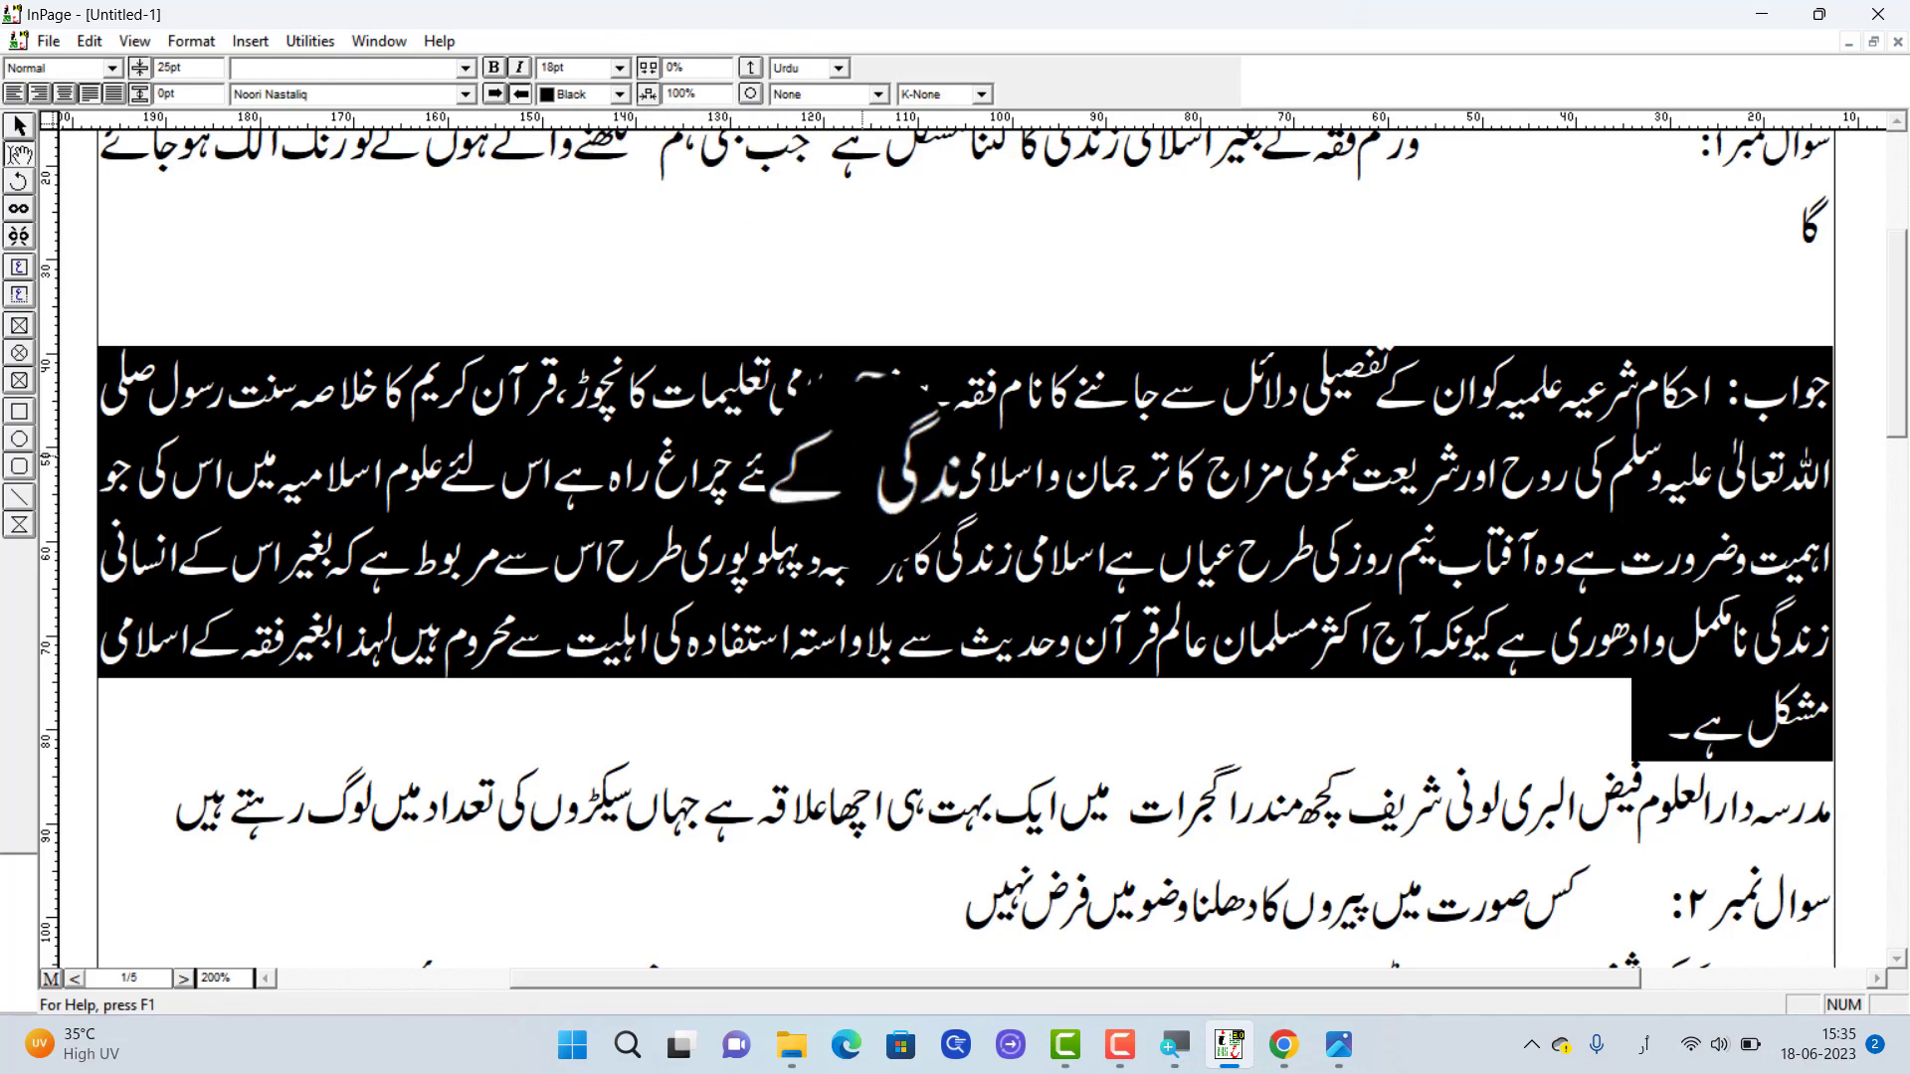
left_click(865, 418)
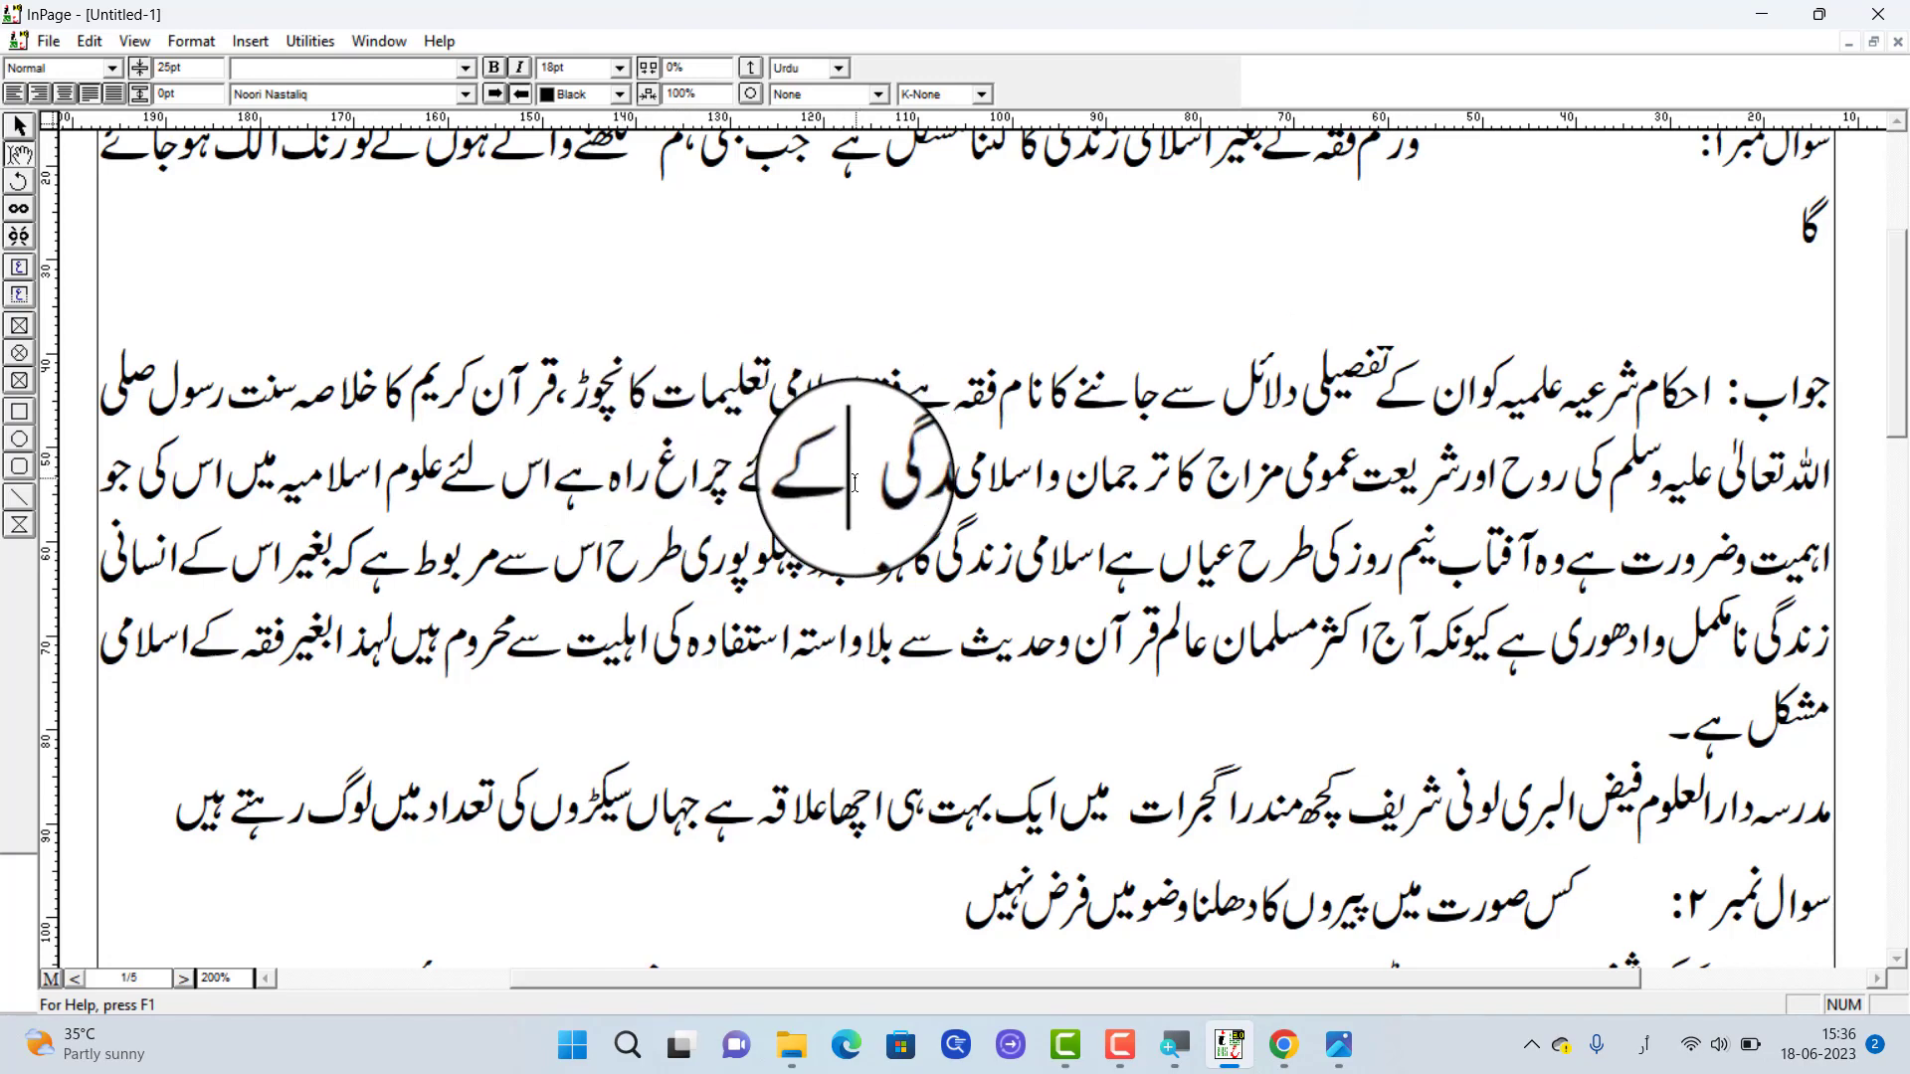
Delete the extra space after زندگی in the second line of the first answer
left_click(849, 480)
key("BackSpace")
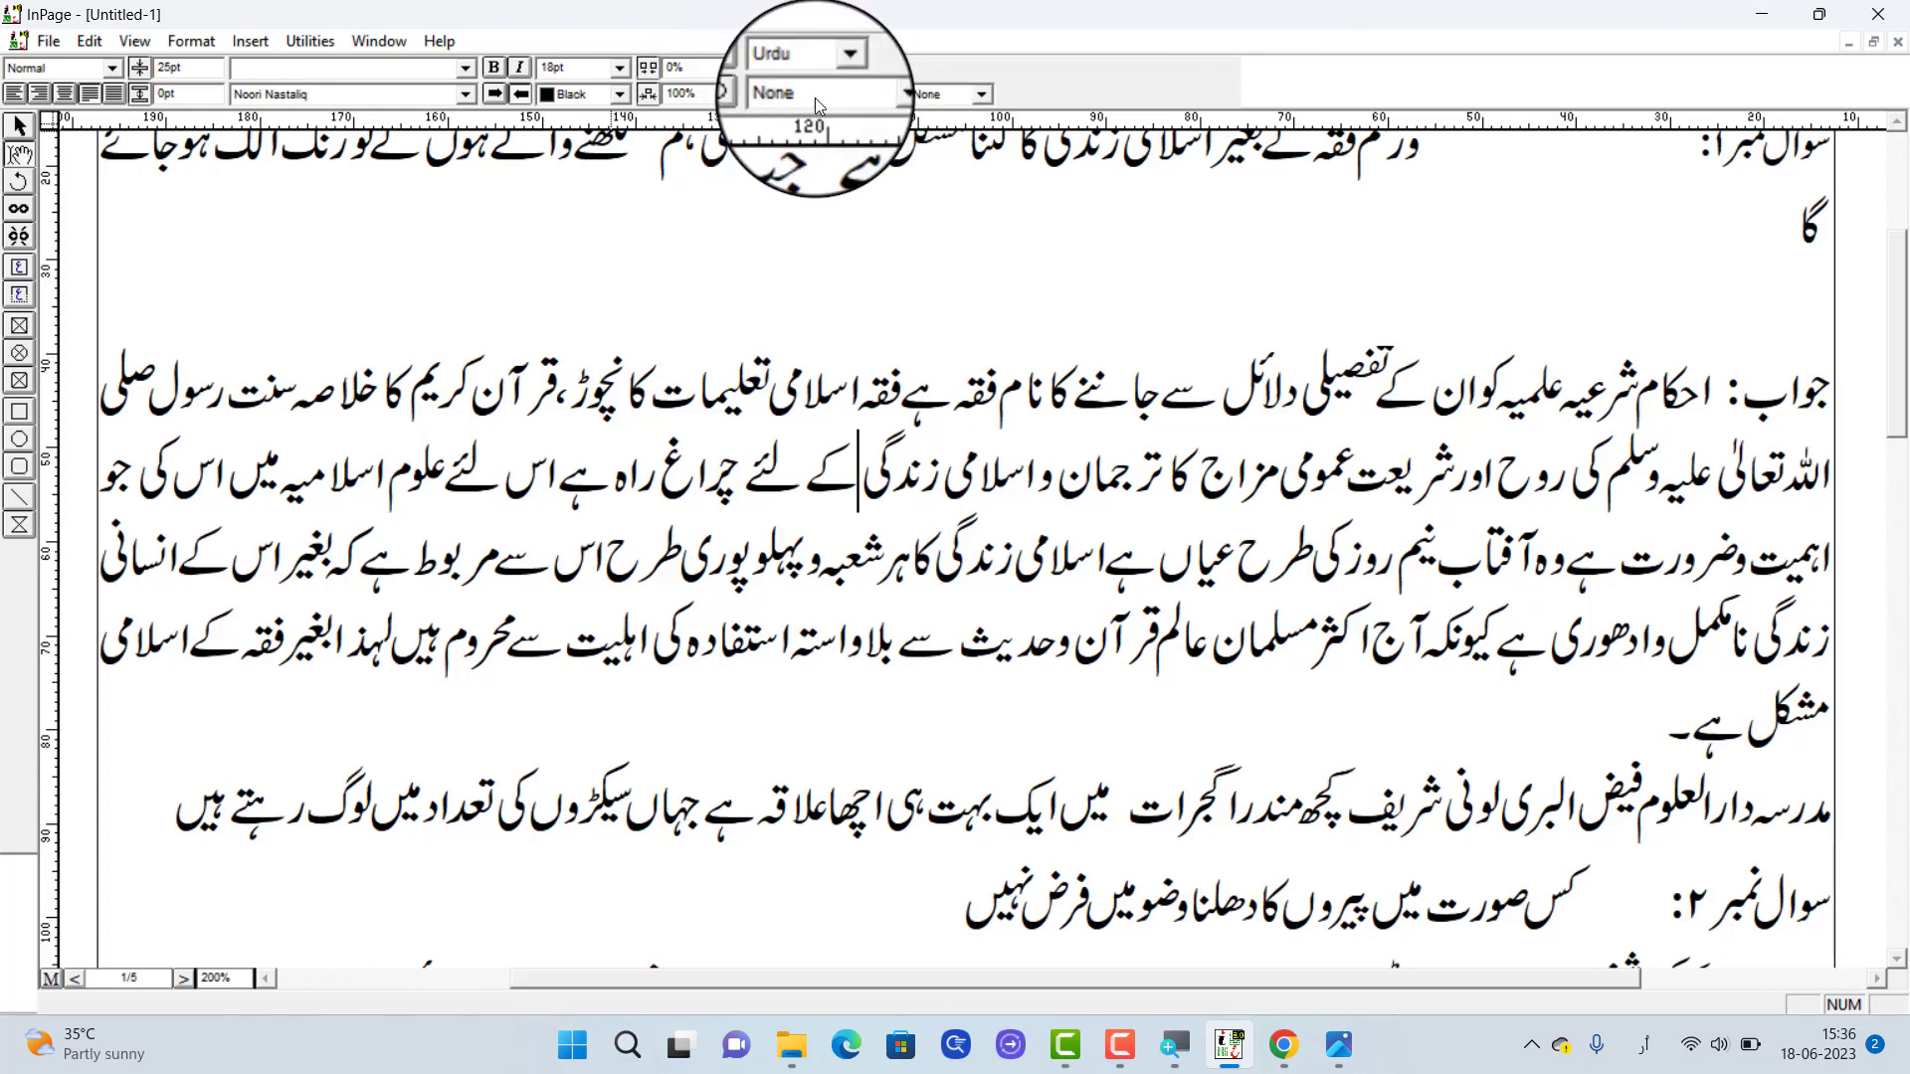
left_click(881, 95)
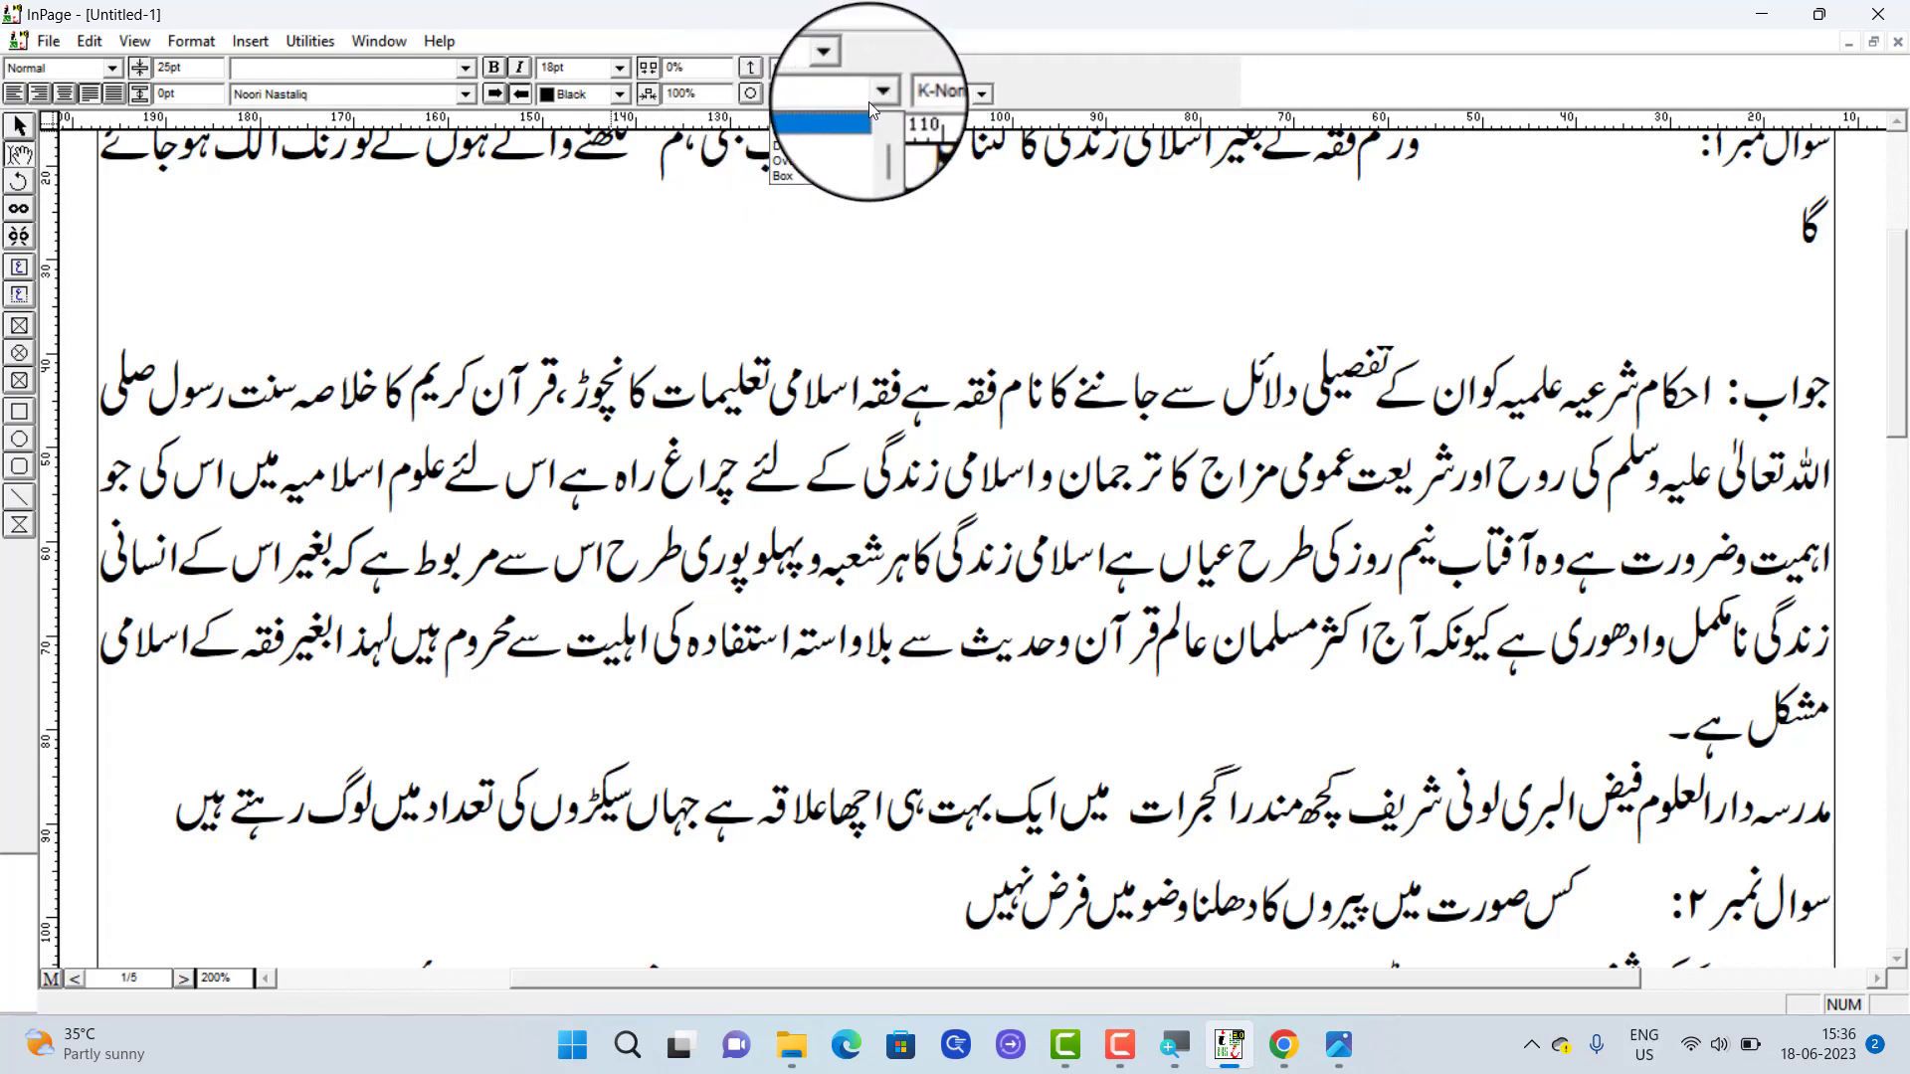
left_click(878, 98)
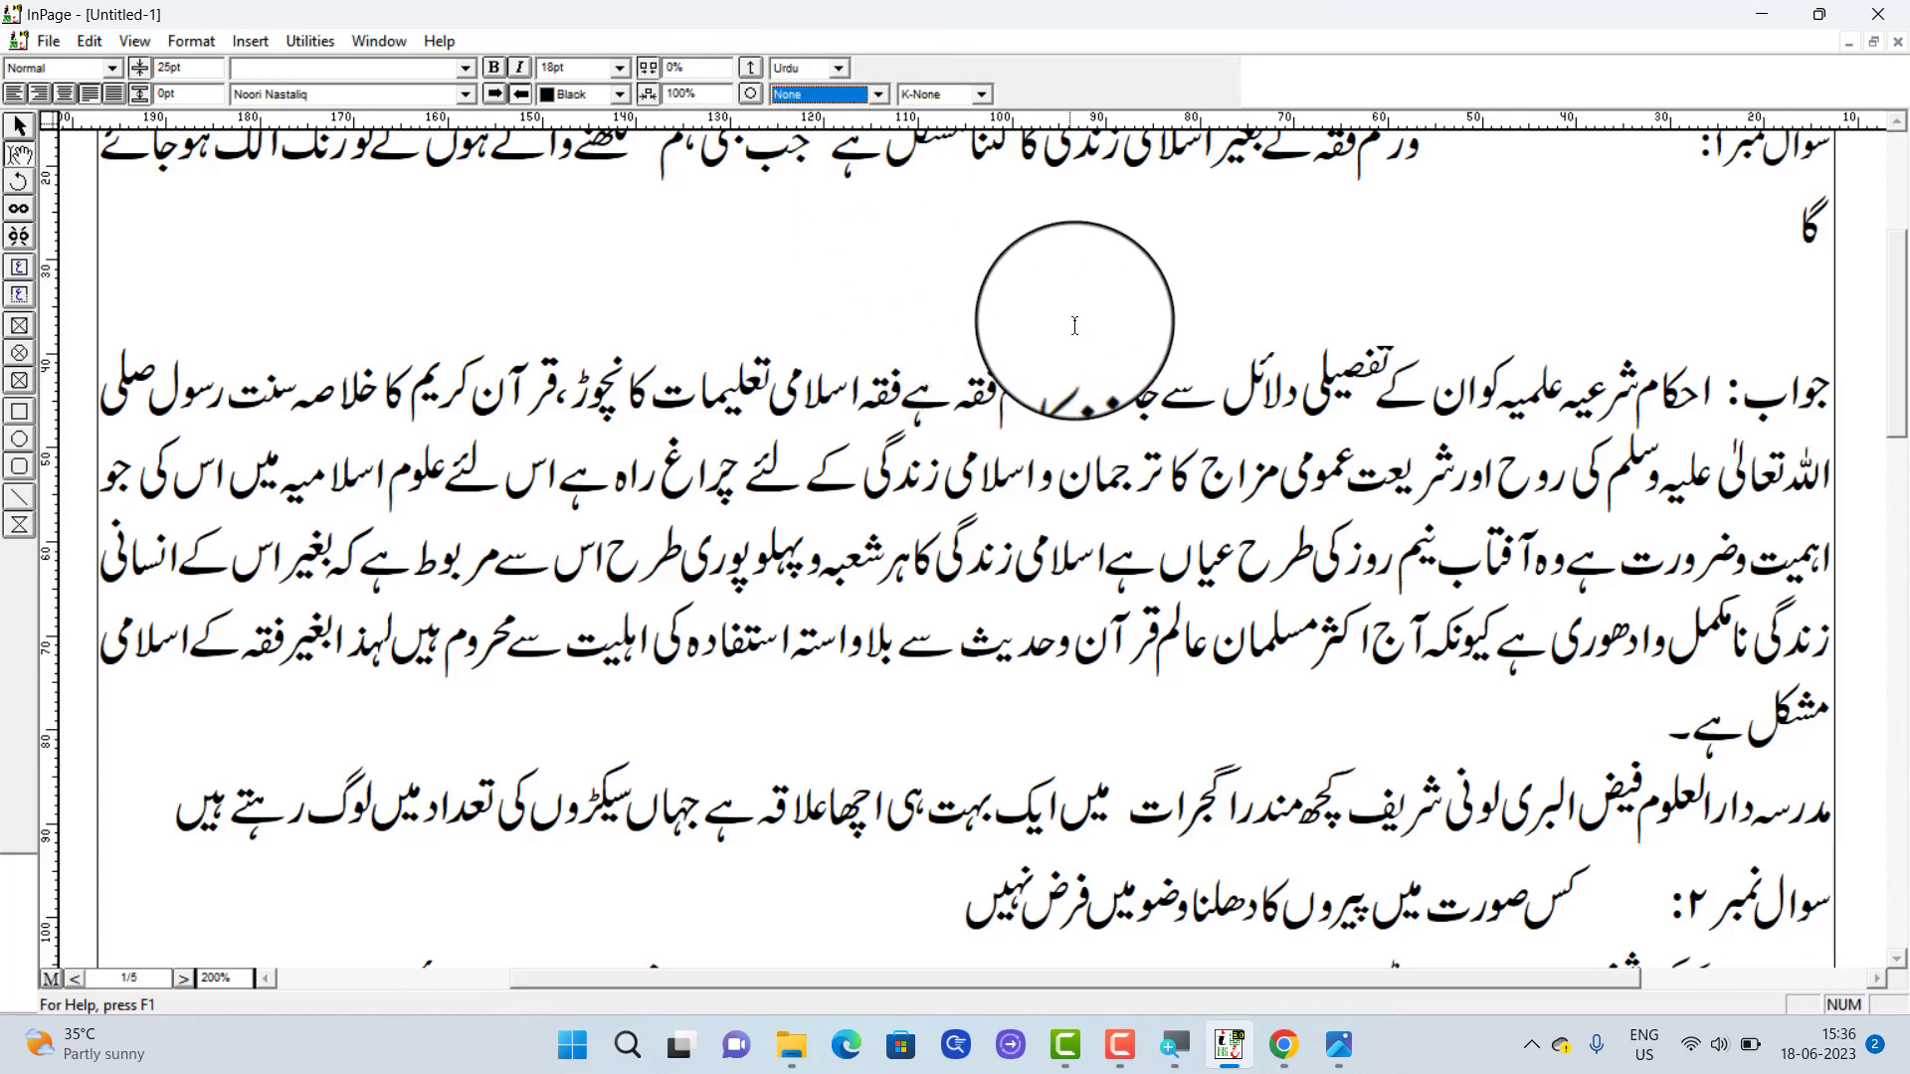
Write the note نوٹ جملہ طلبہ کو حاضر ہونا لازم ہے on the empty line above the first answer and right-align it
left_click(1105, 307)
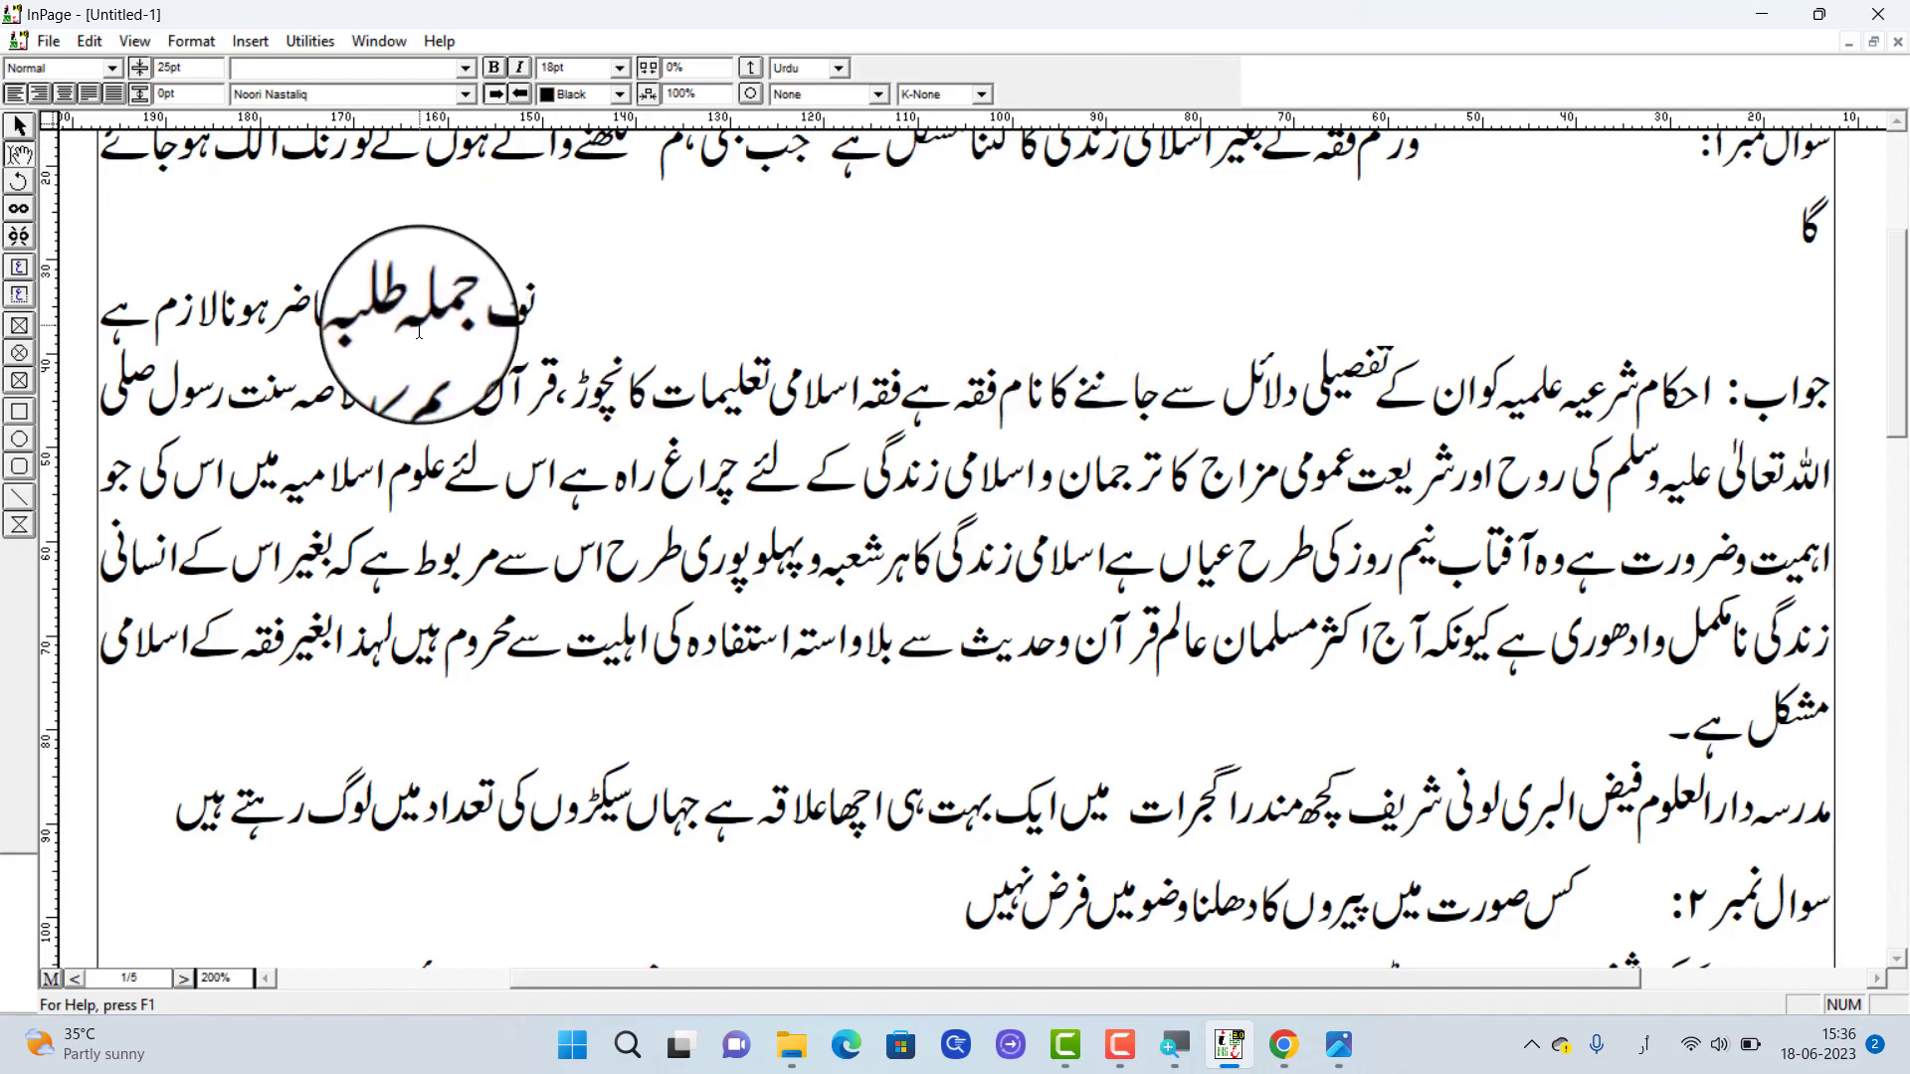
key("ctrl+shift+r")
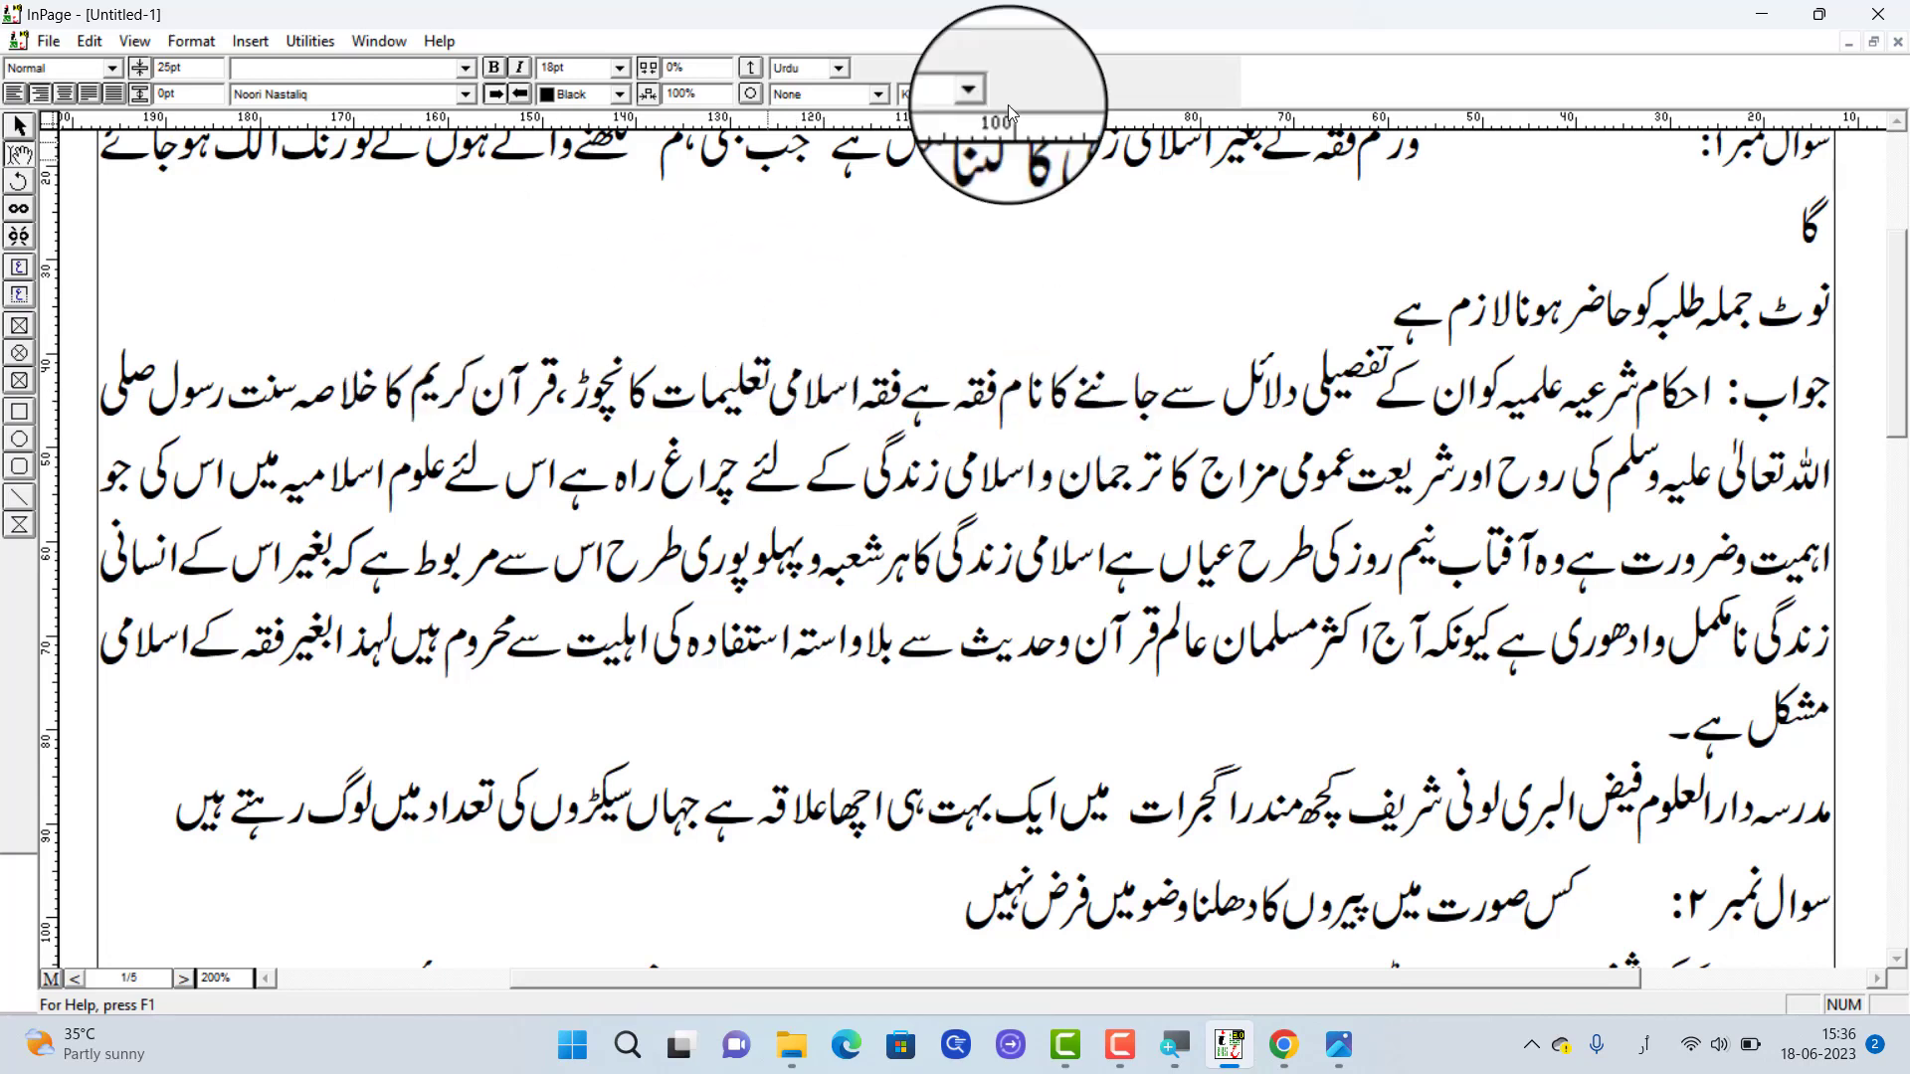
Select the note line above the first answer, apply the Single underline style, and clear the selection
left_click_drag(1371, 327, 1880, 302)
left_click_drag(1753, 303, 1293, 303)
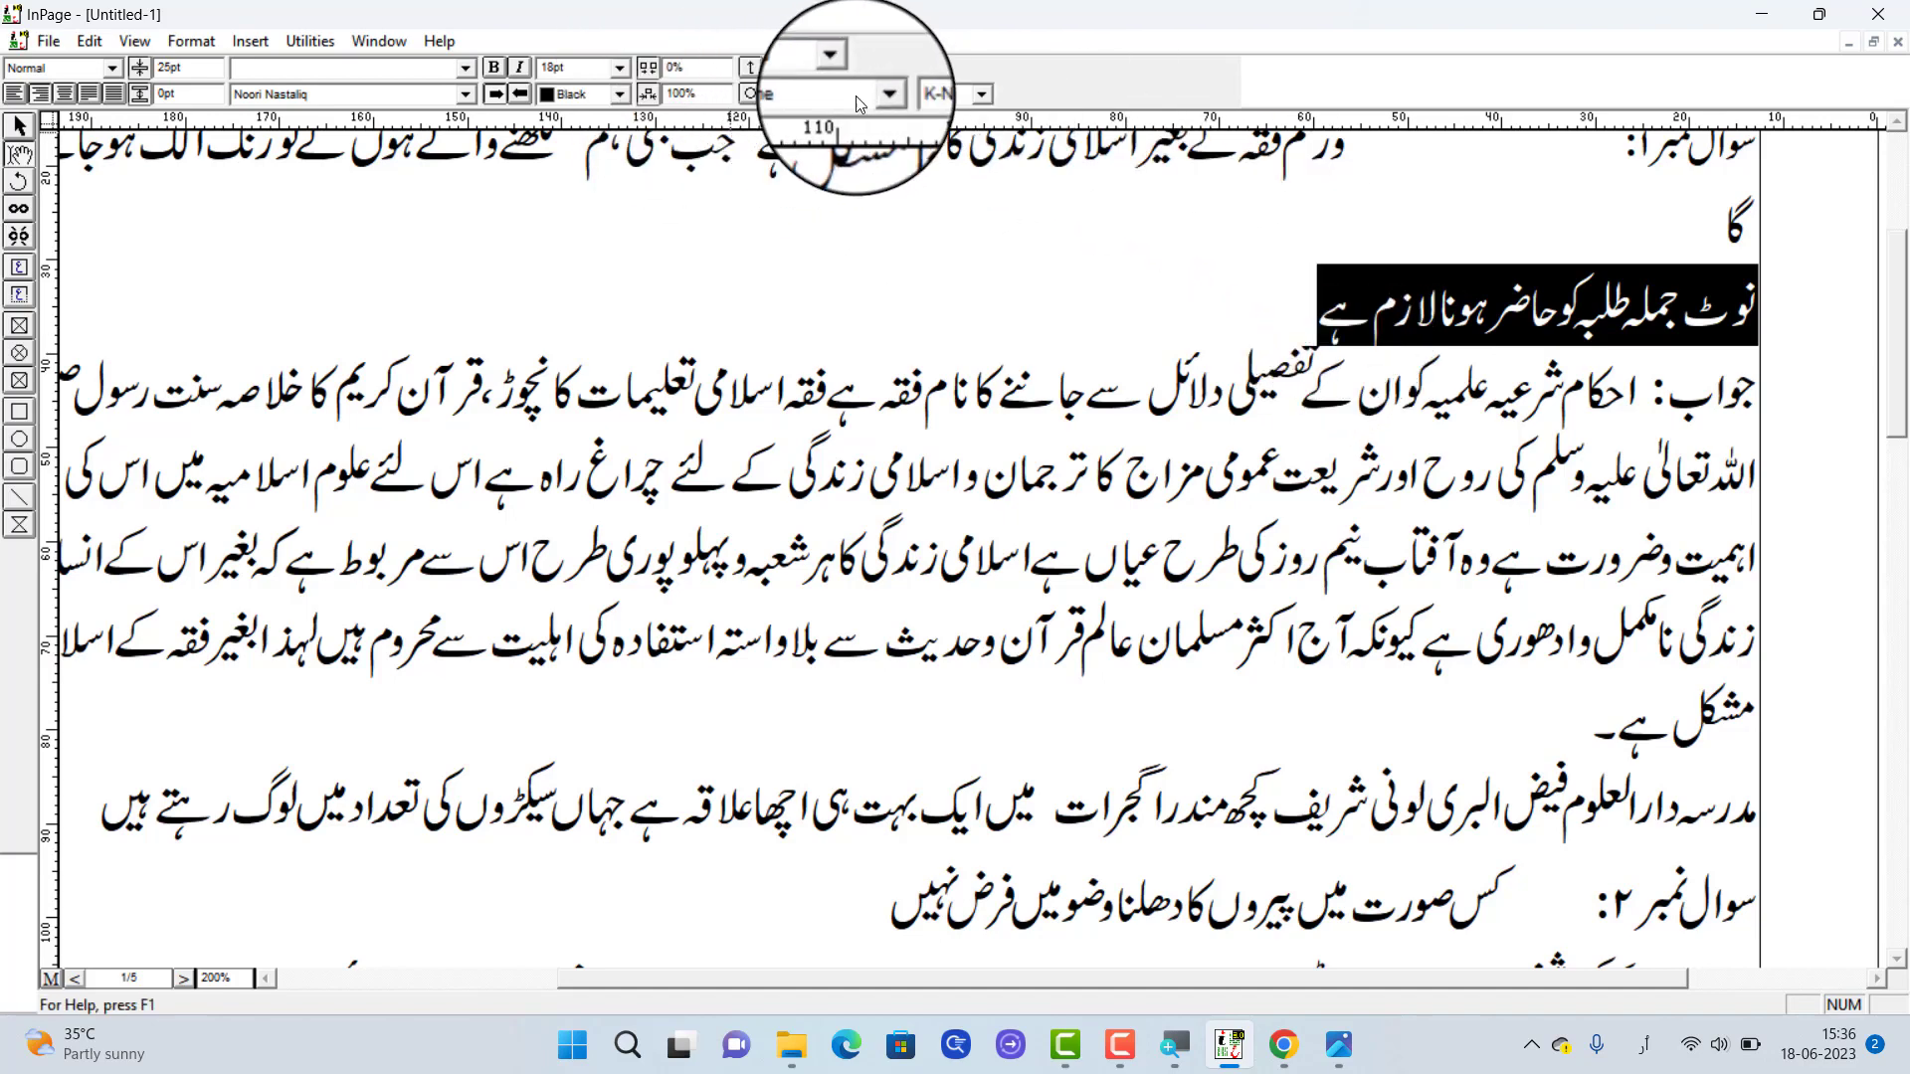
left_click(885, 97)
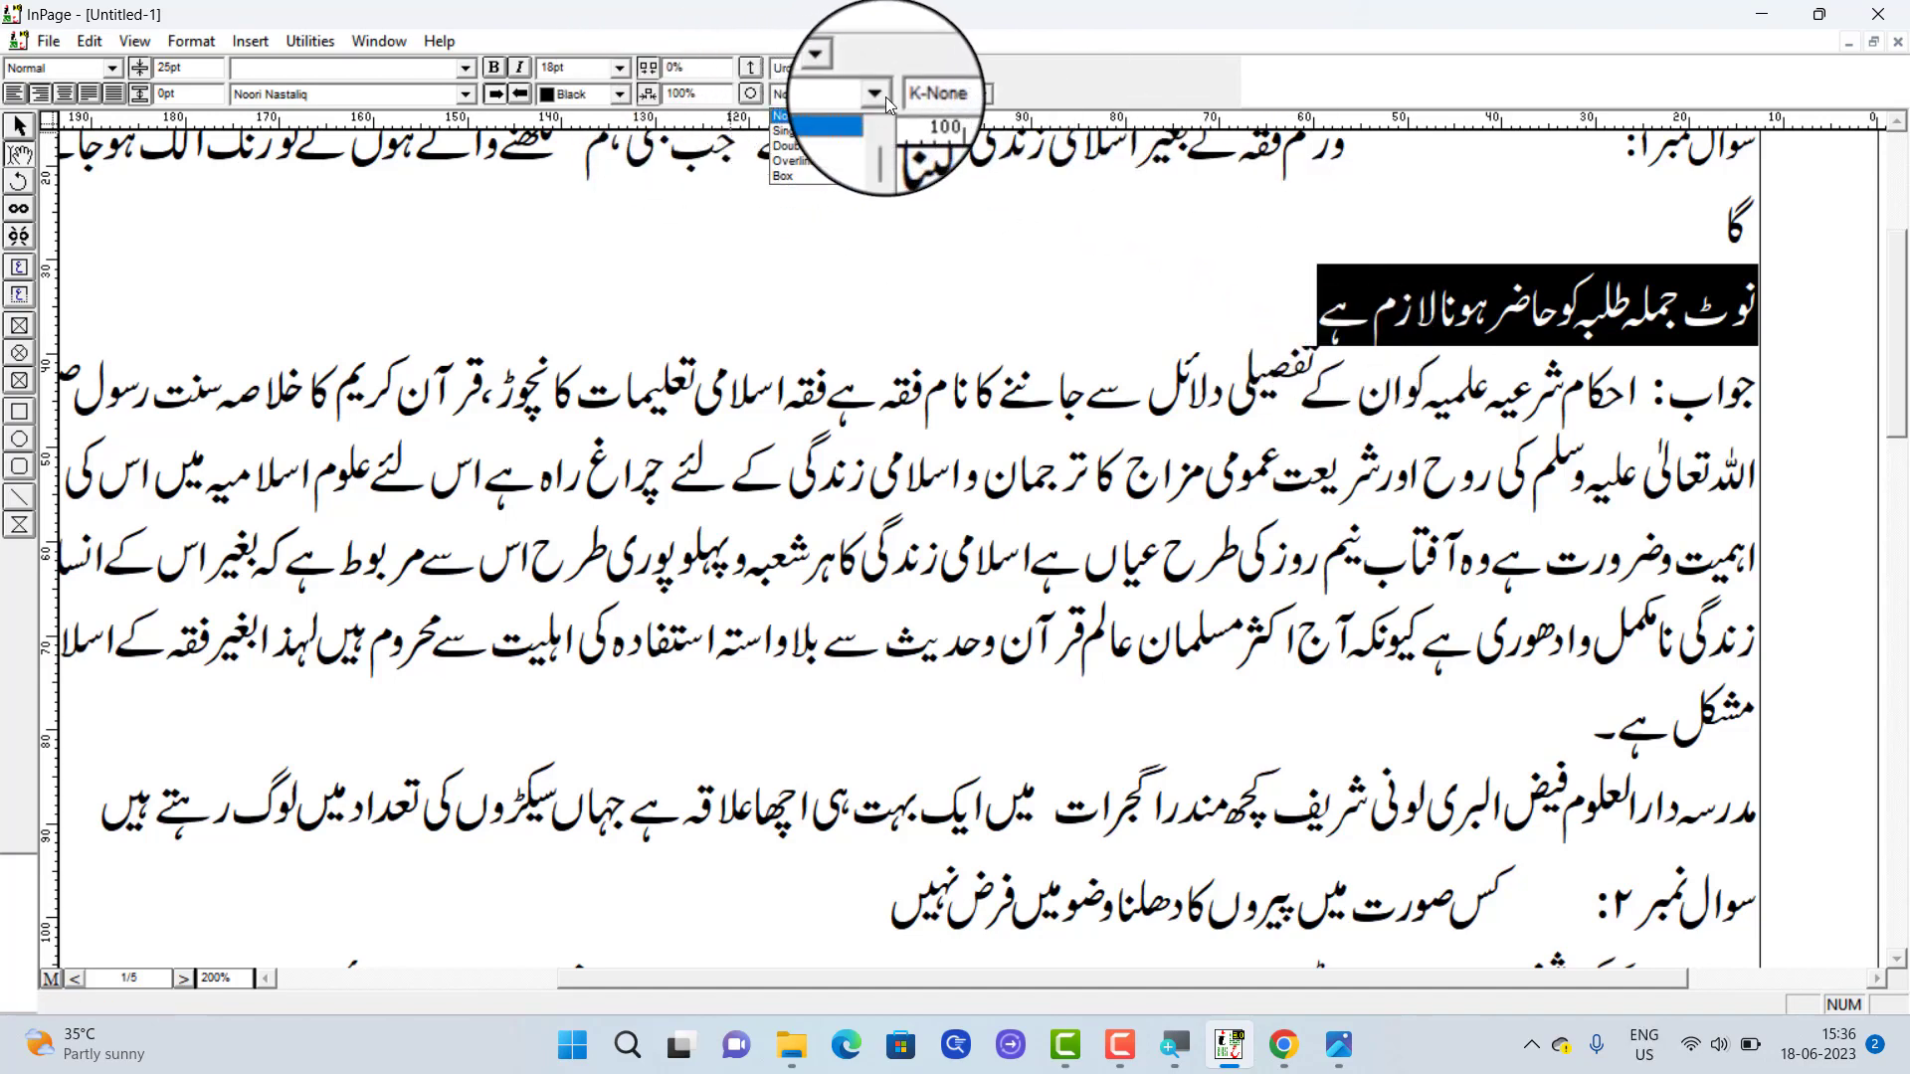
left_click(796, 137)
left_click(1309, 306)
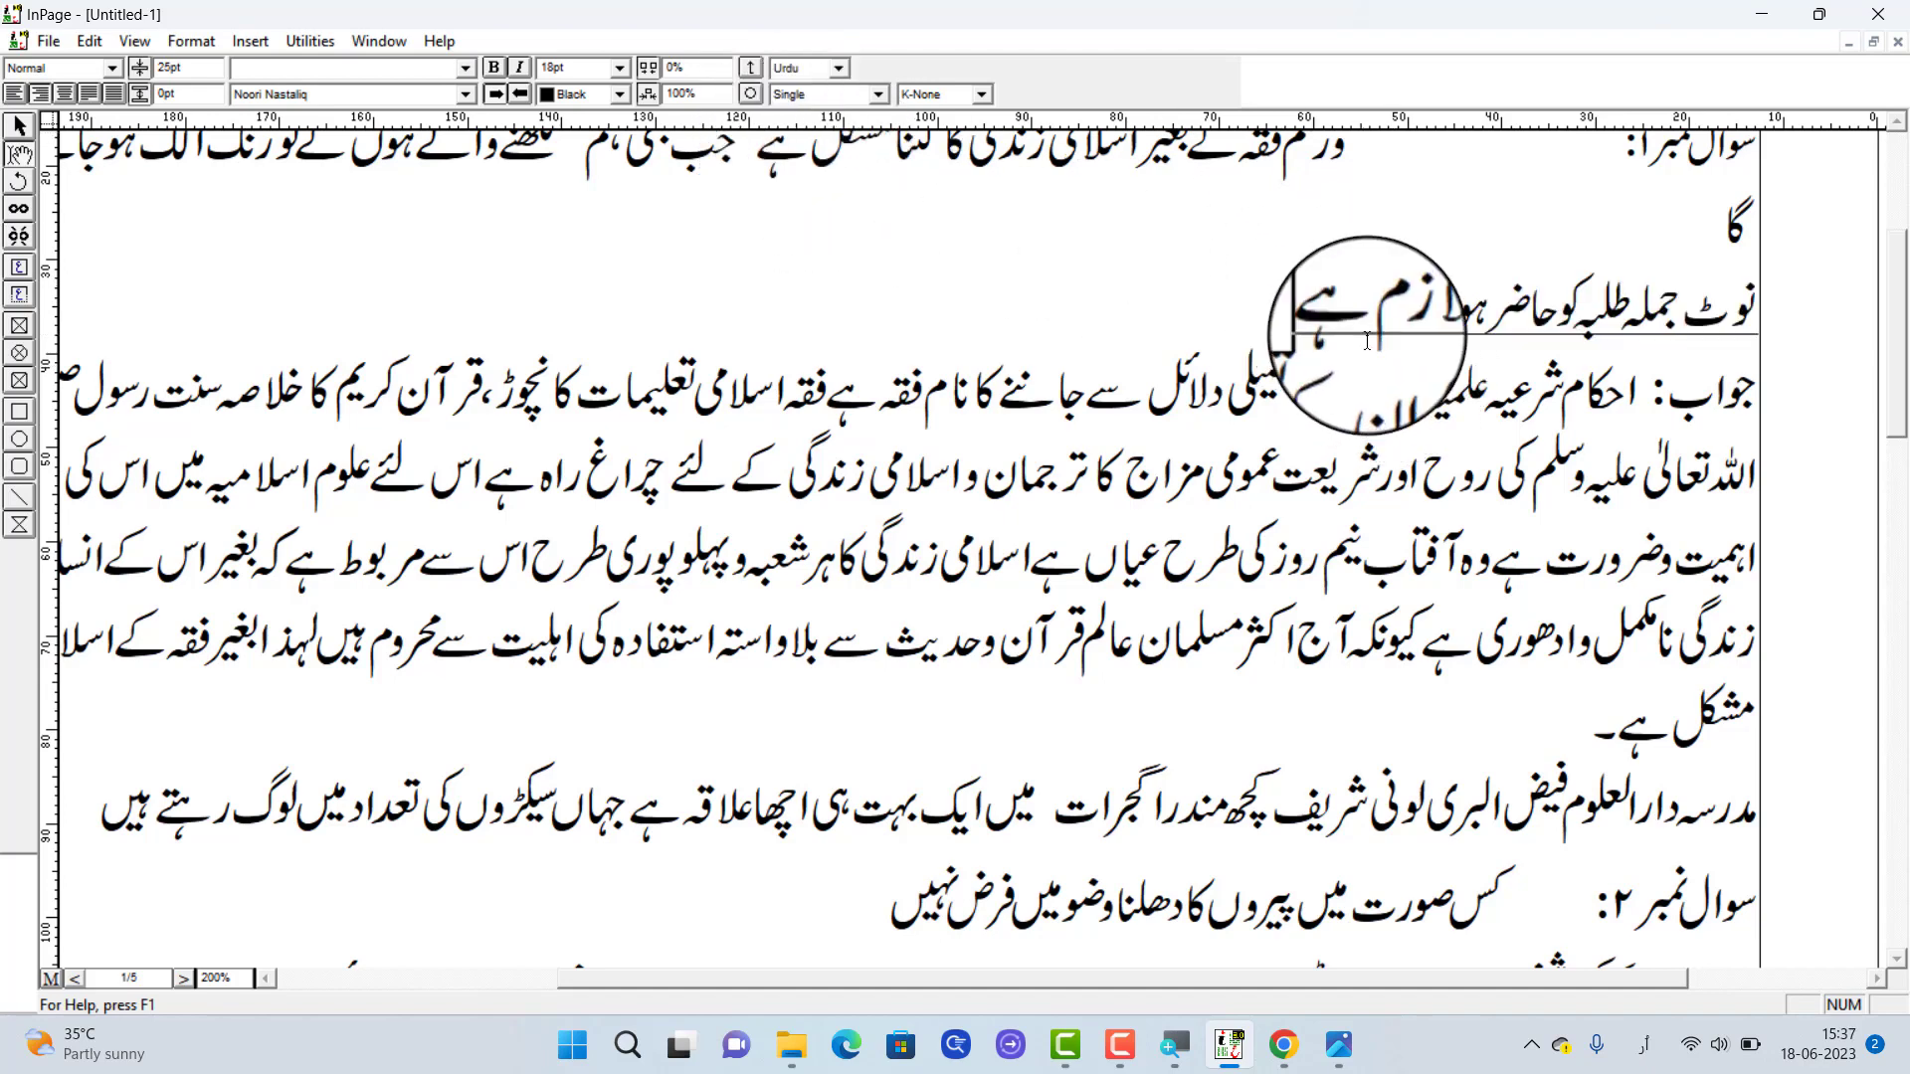
Change the note line's underline style to Double and clear the selection
triple_click(1499, 334)
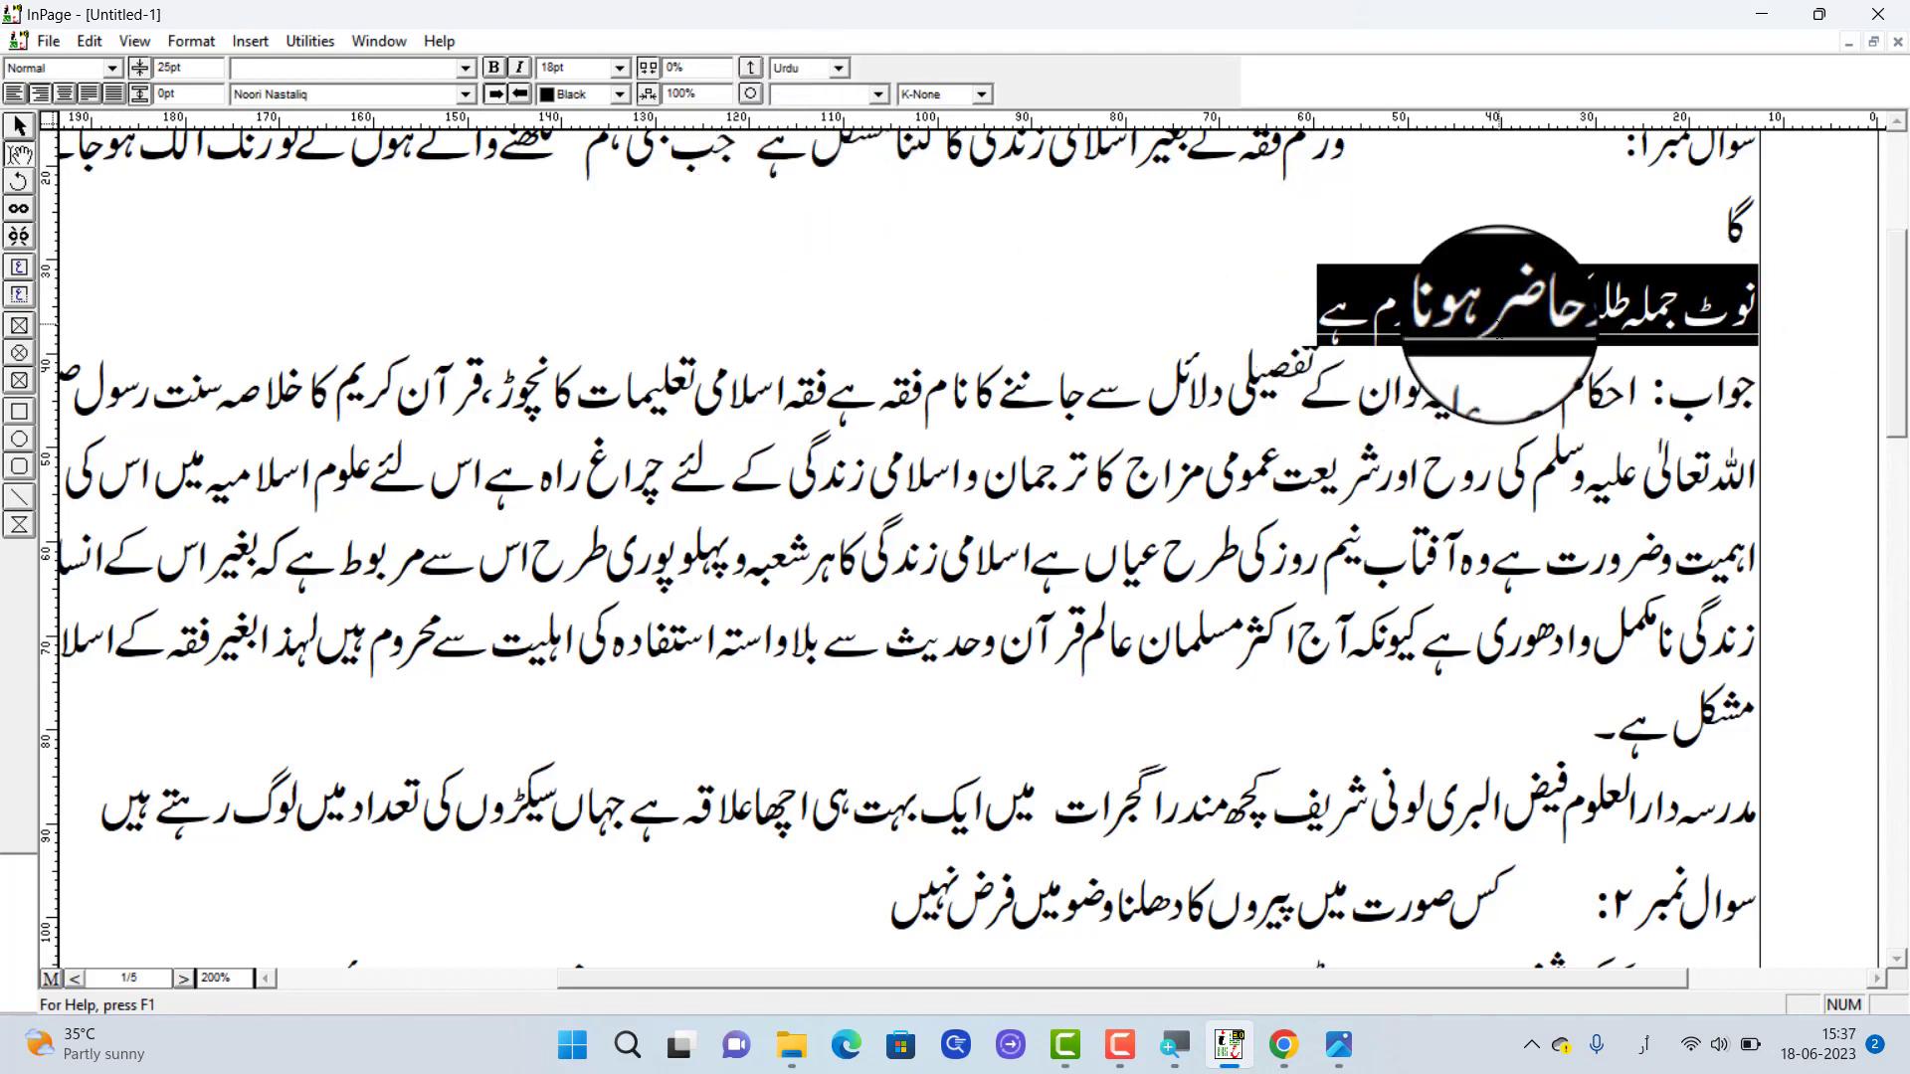
left_click(864, 97)
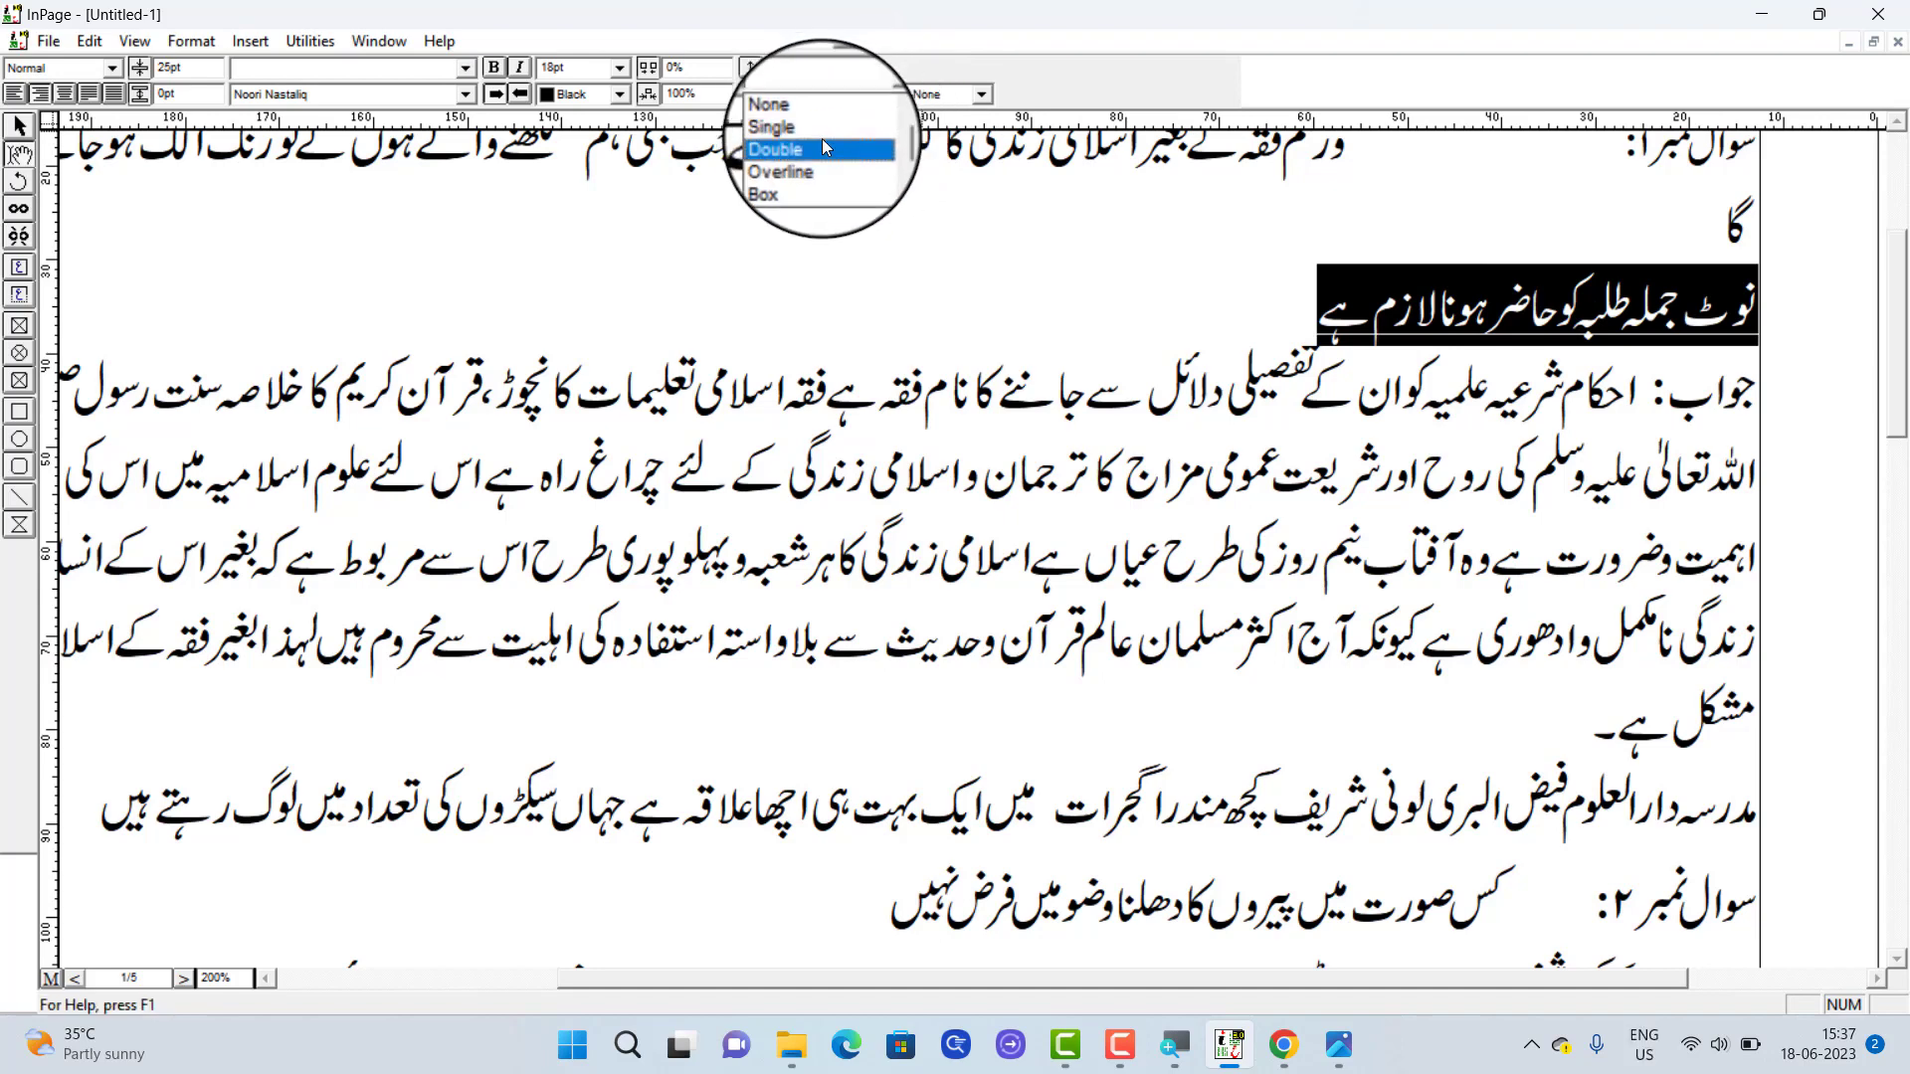
left_click(822, 143)
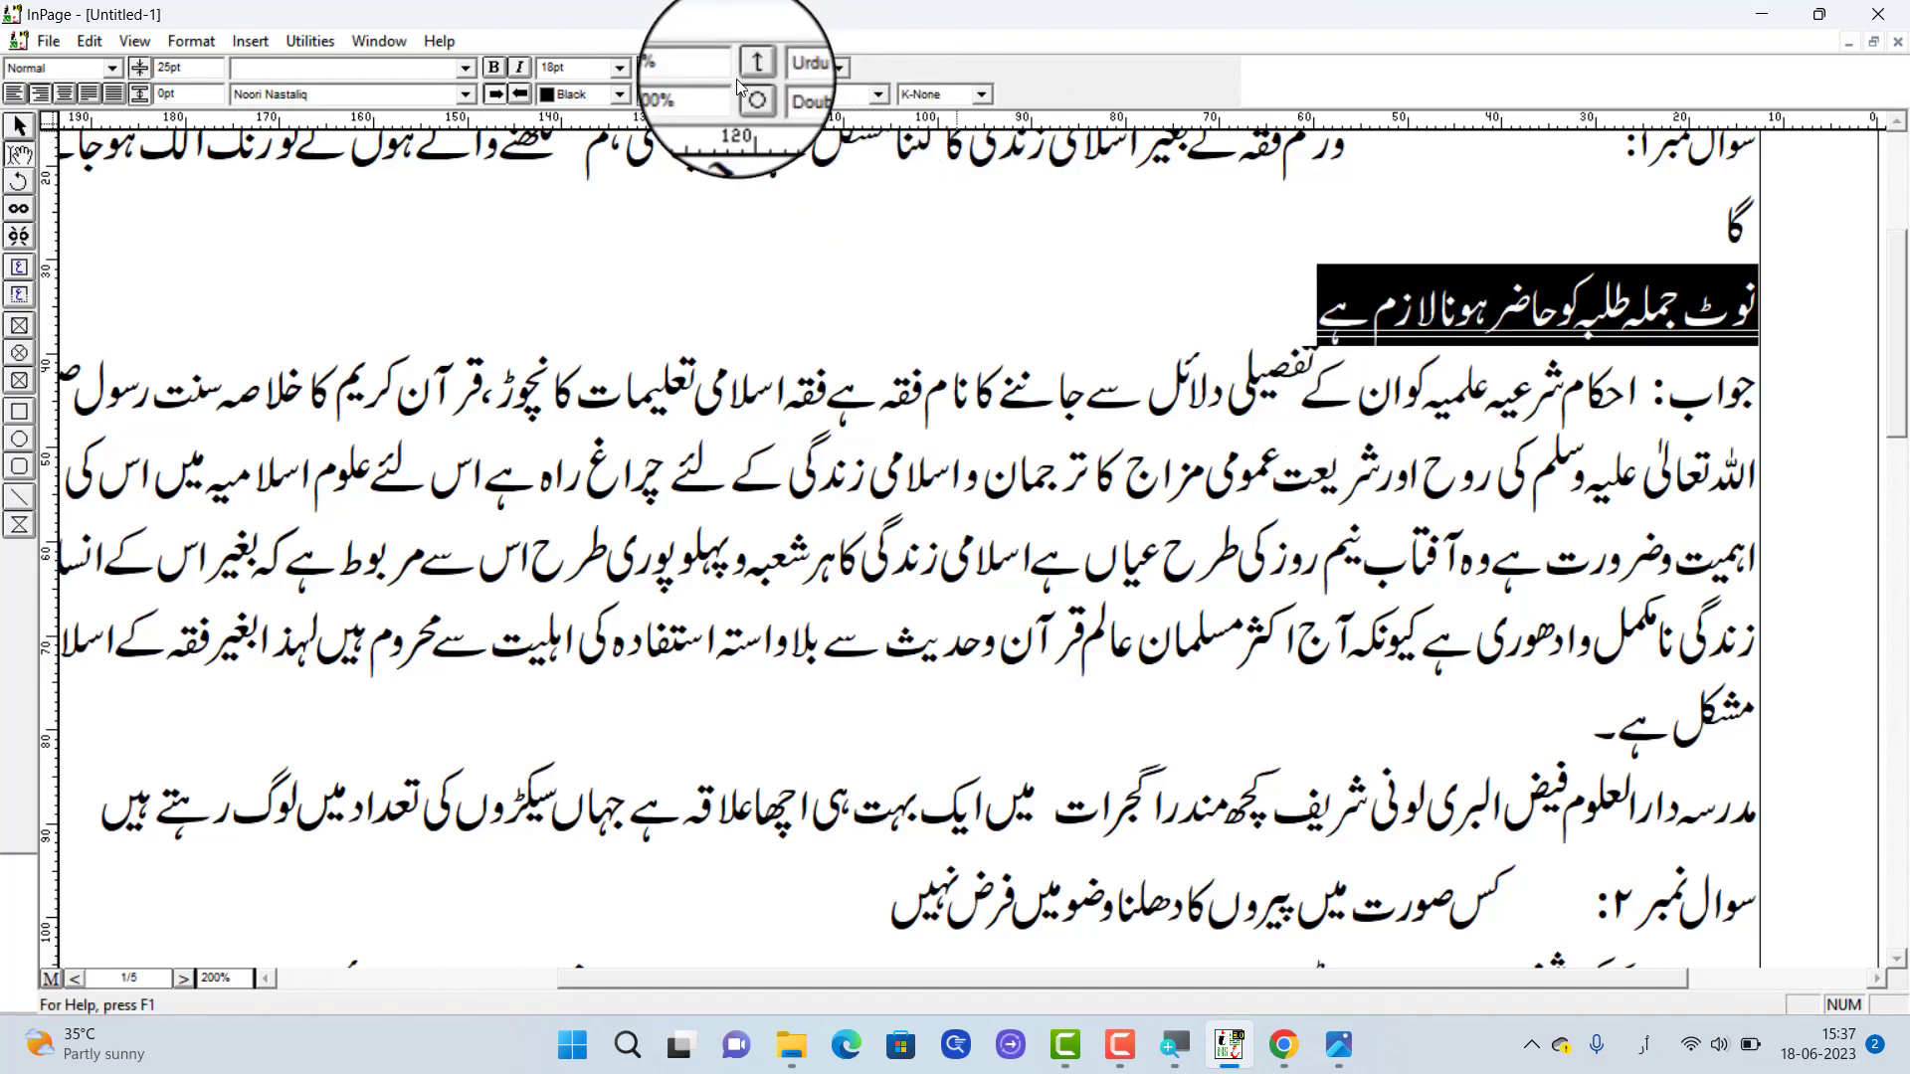
left_click(1492, 333)
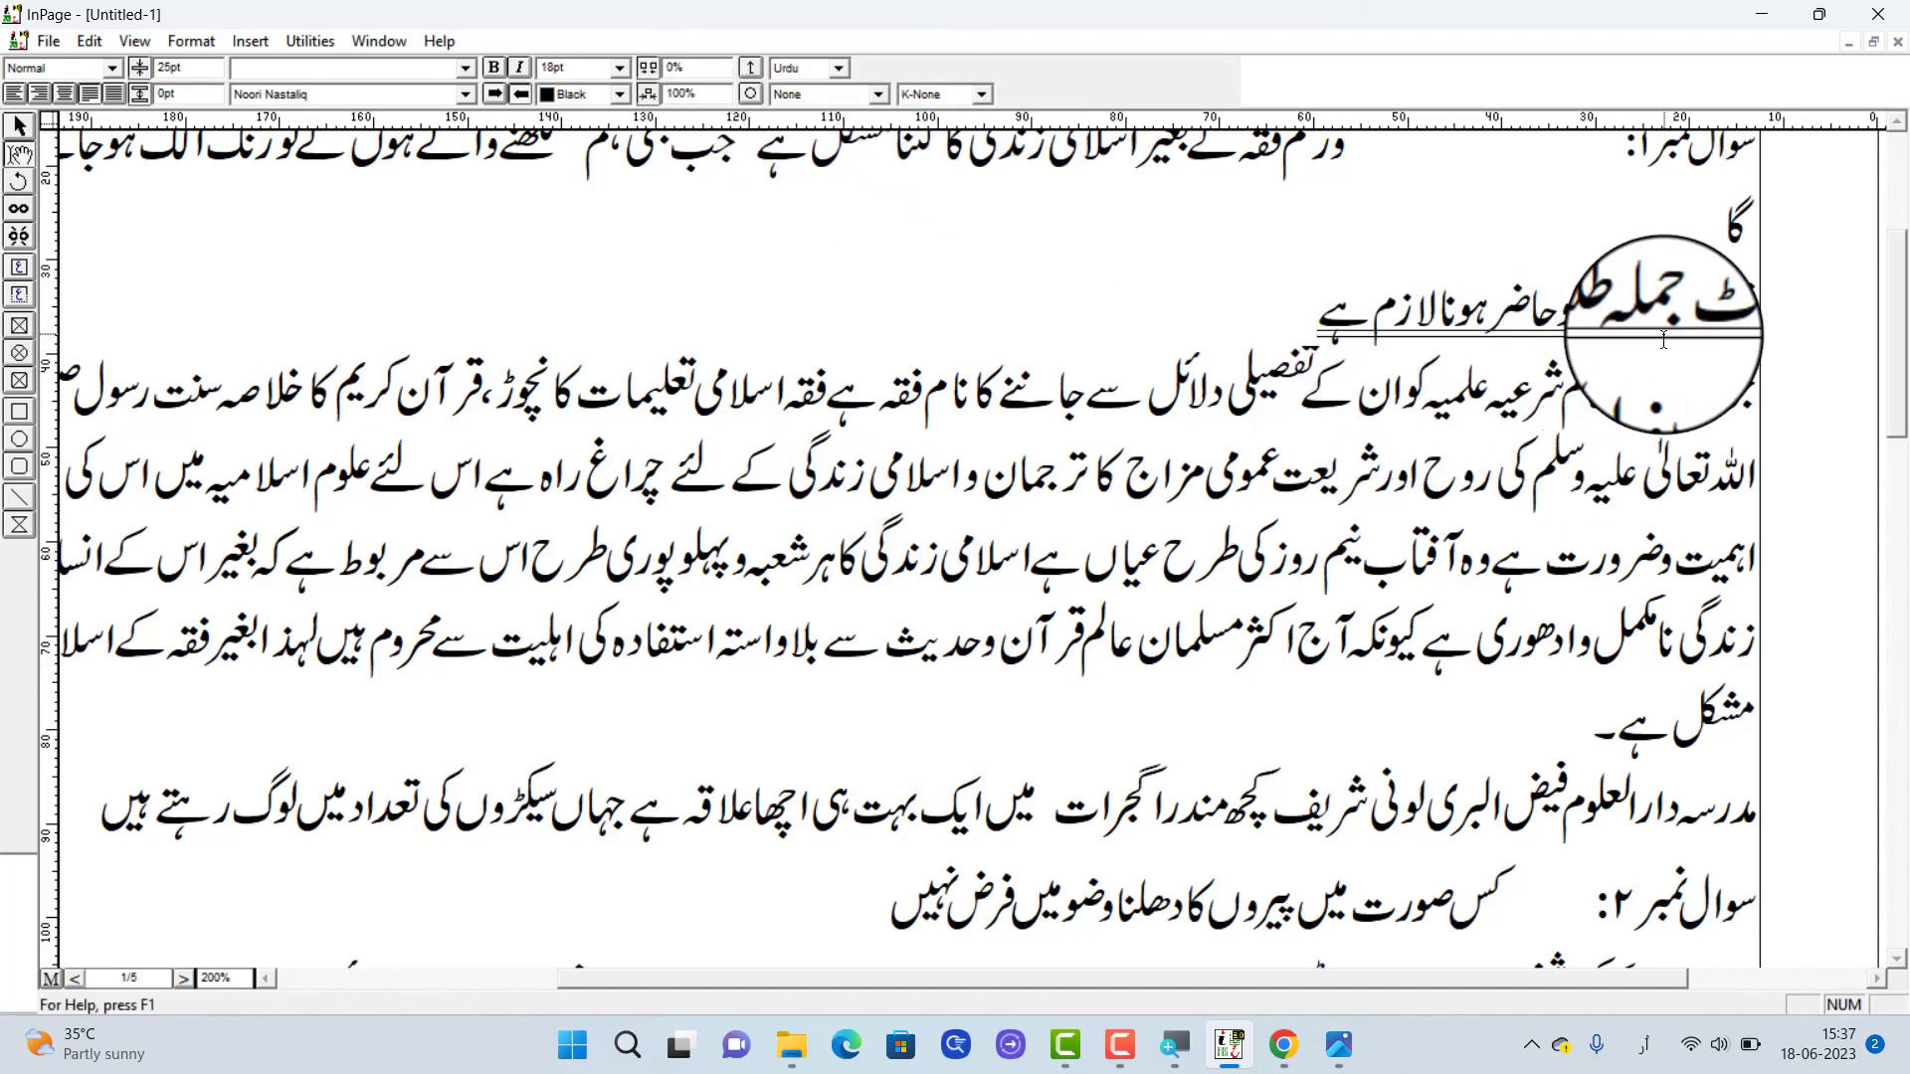
Apply the Box style to the note line and extend its text with اور جبن at the end
triple_click(1562, 317)
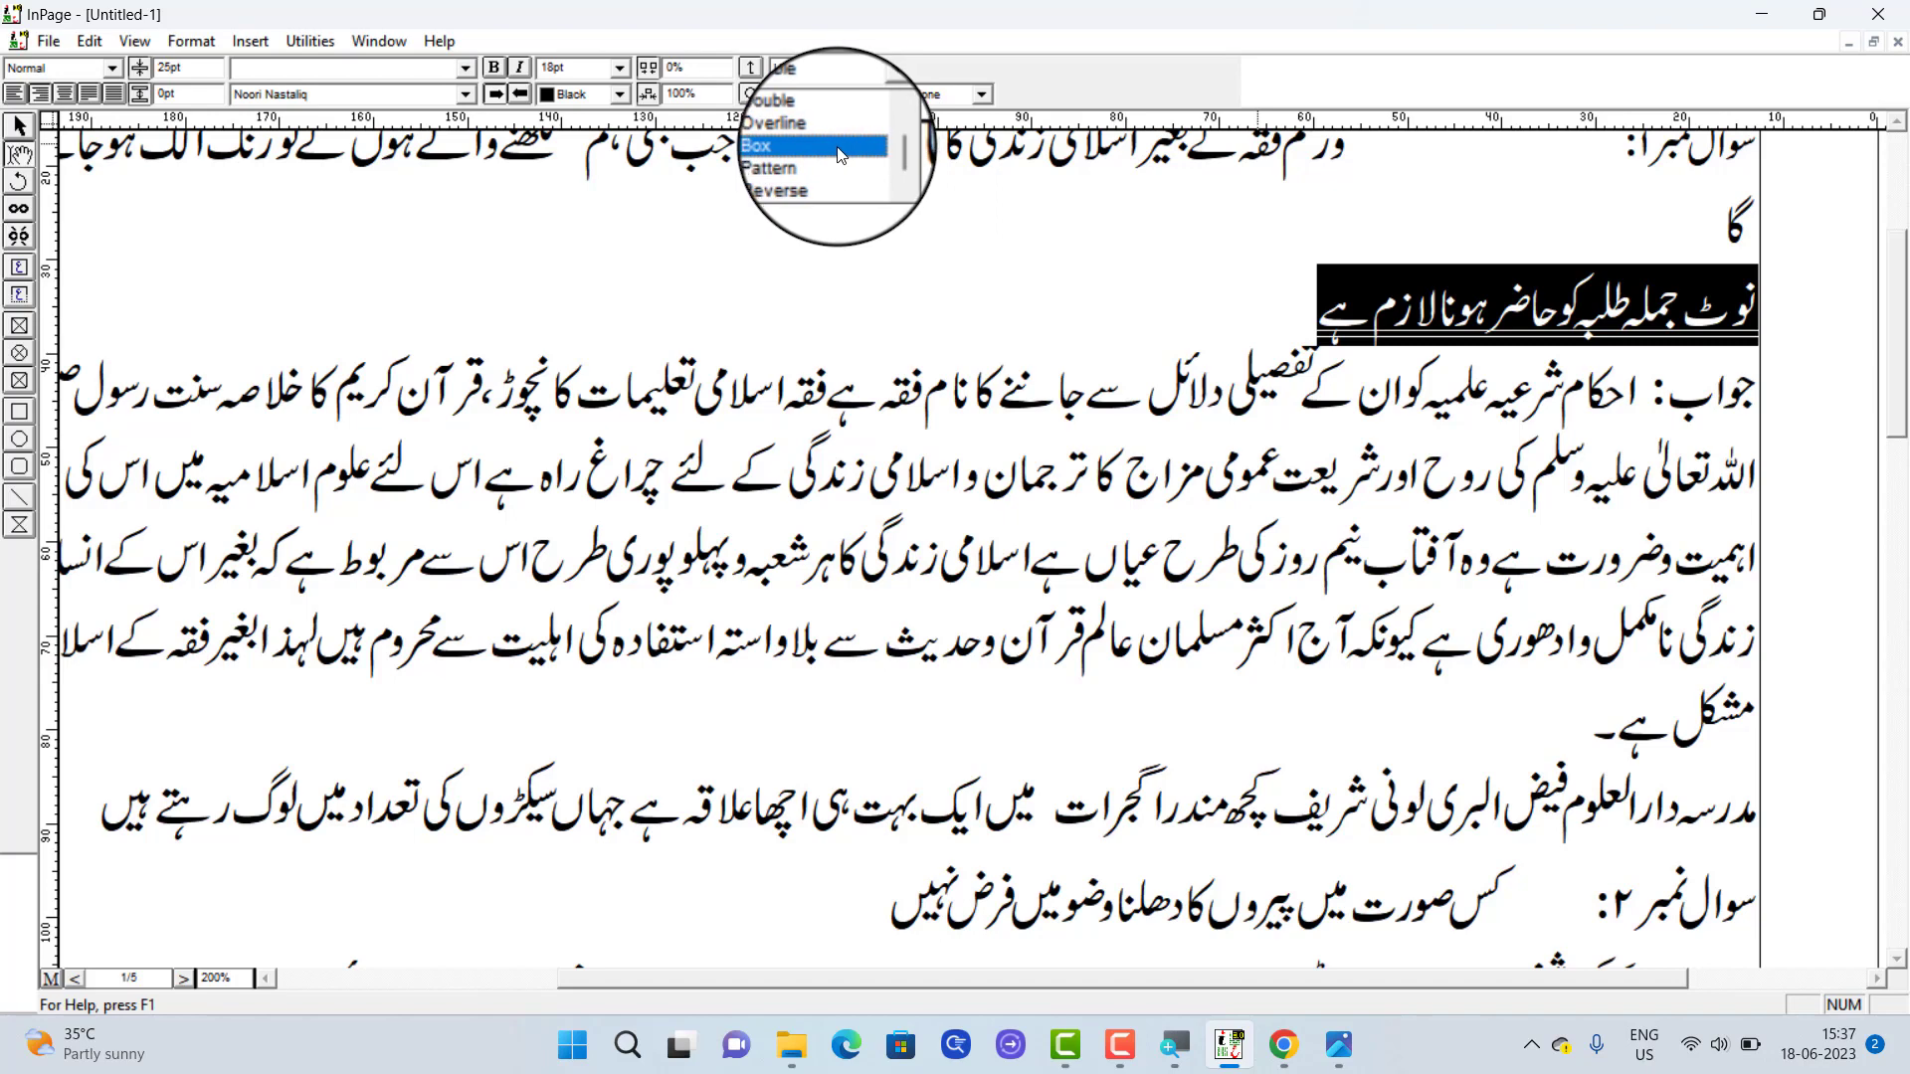
left_click(838, 146)
left_click(1388, 319)
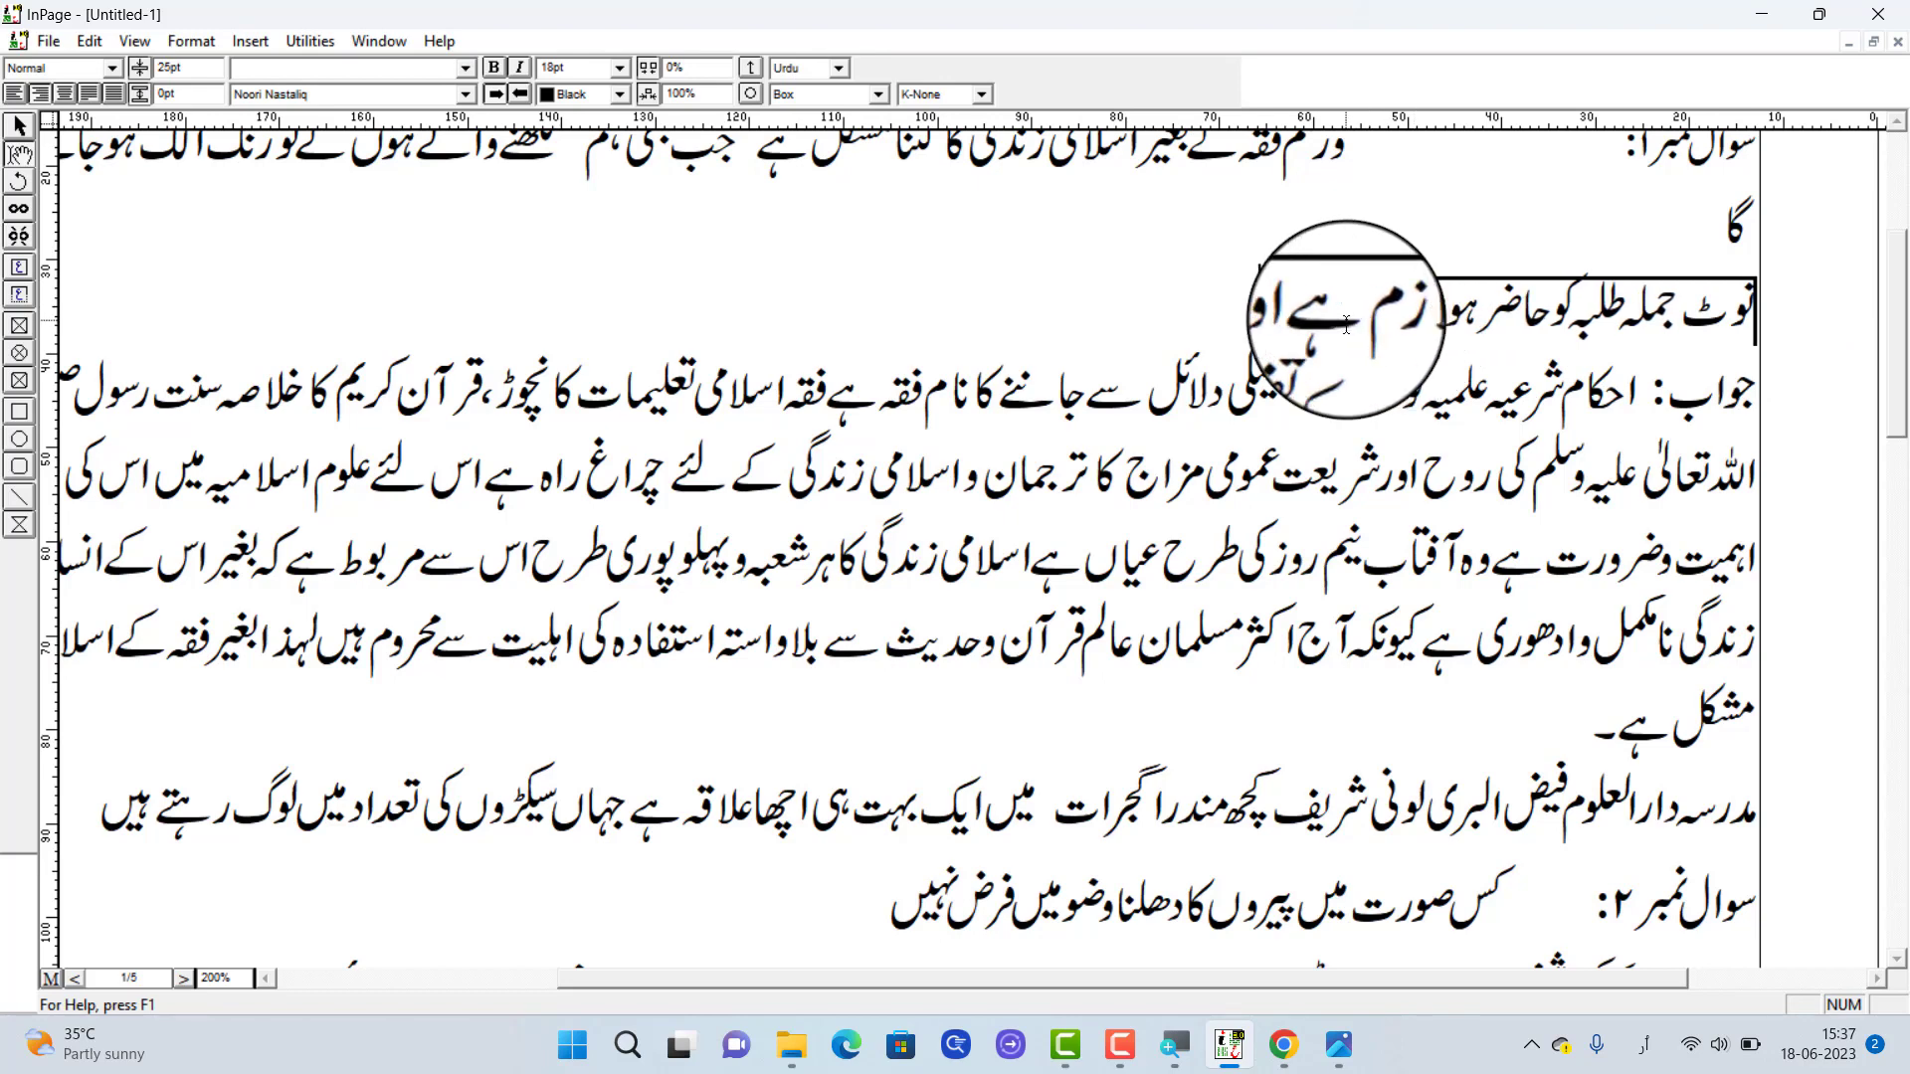
type("بن")
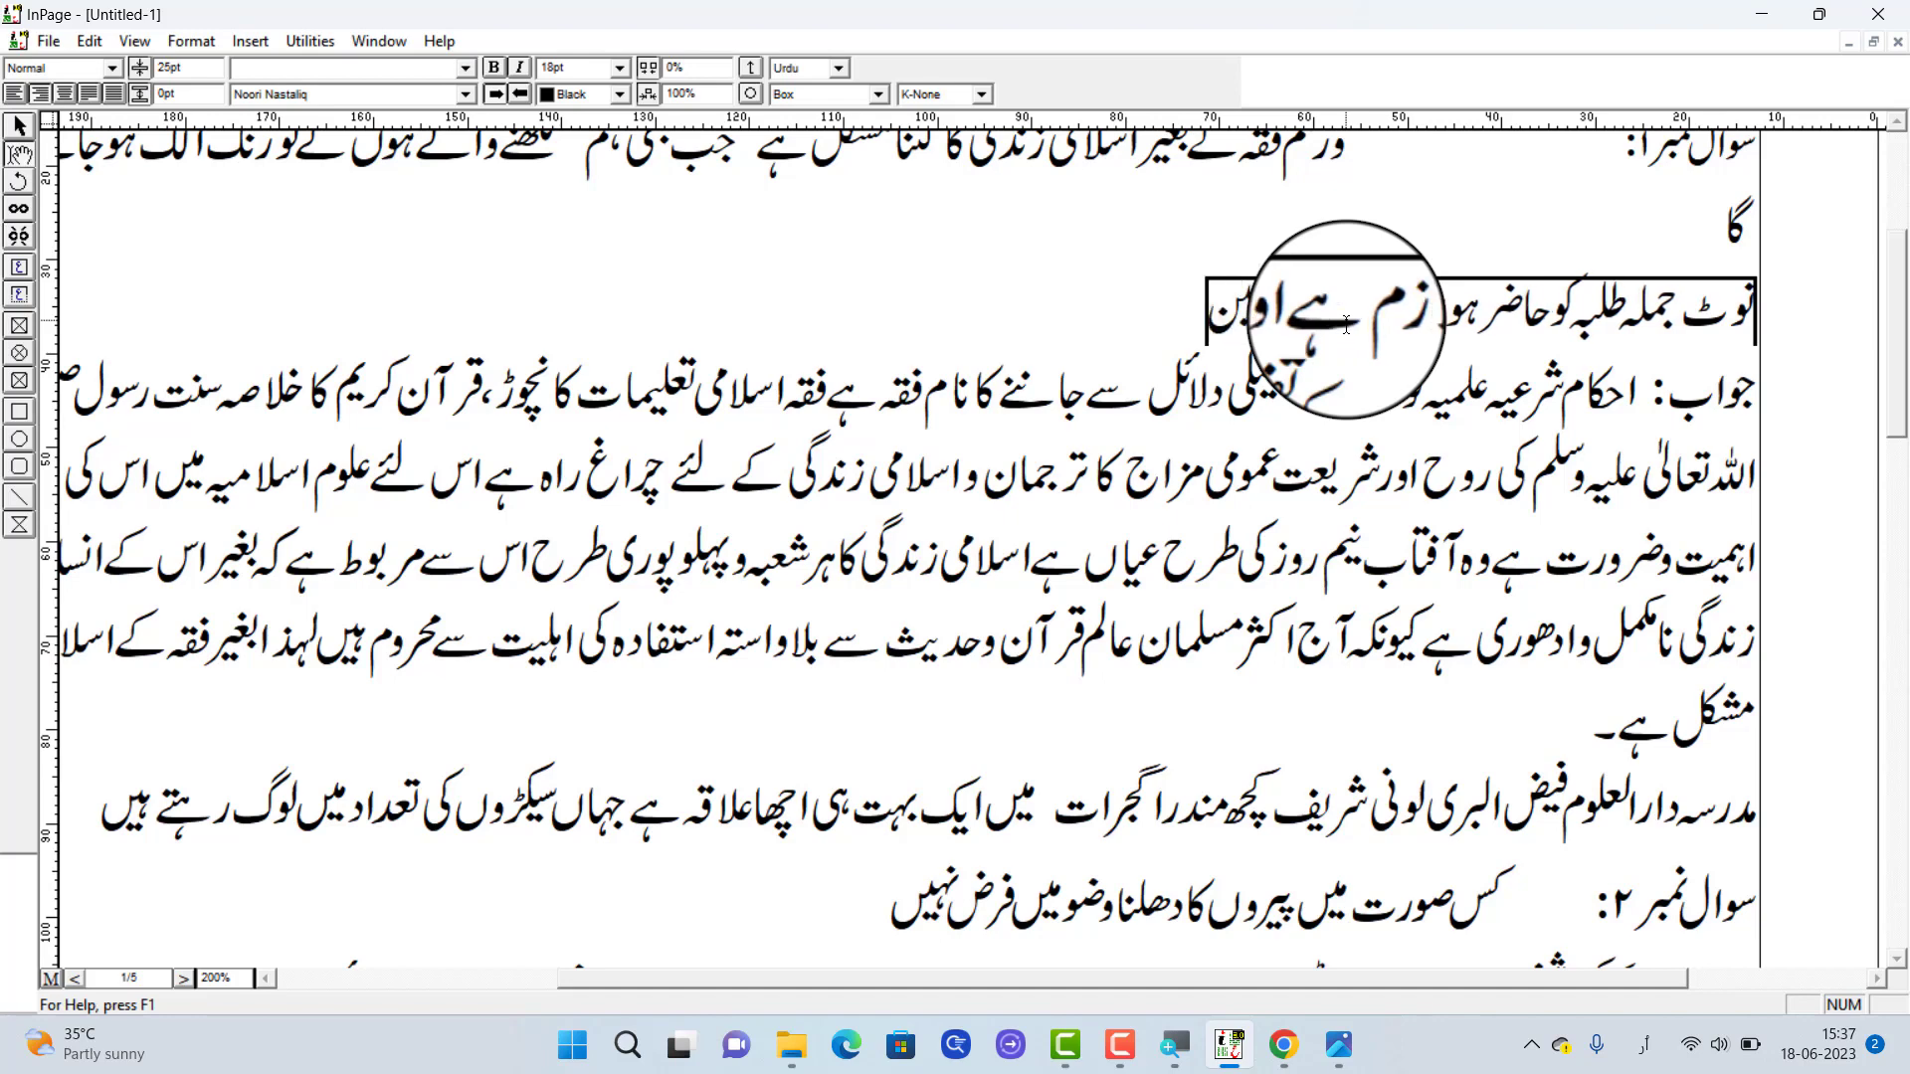
Select the extended note line and change its line style to Pattern
triple_click(1489, 330)
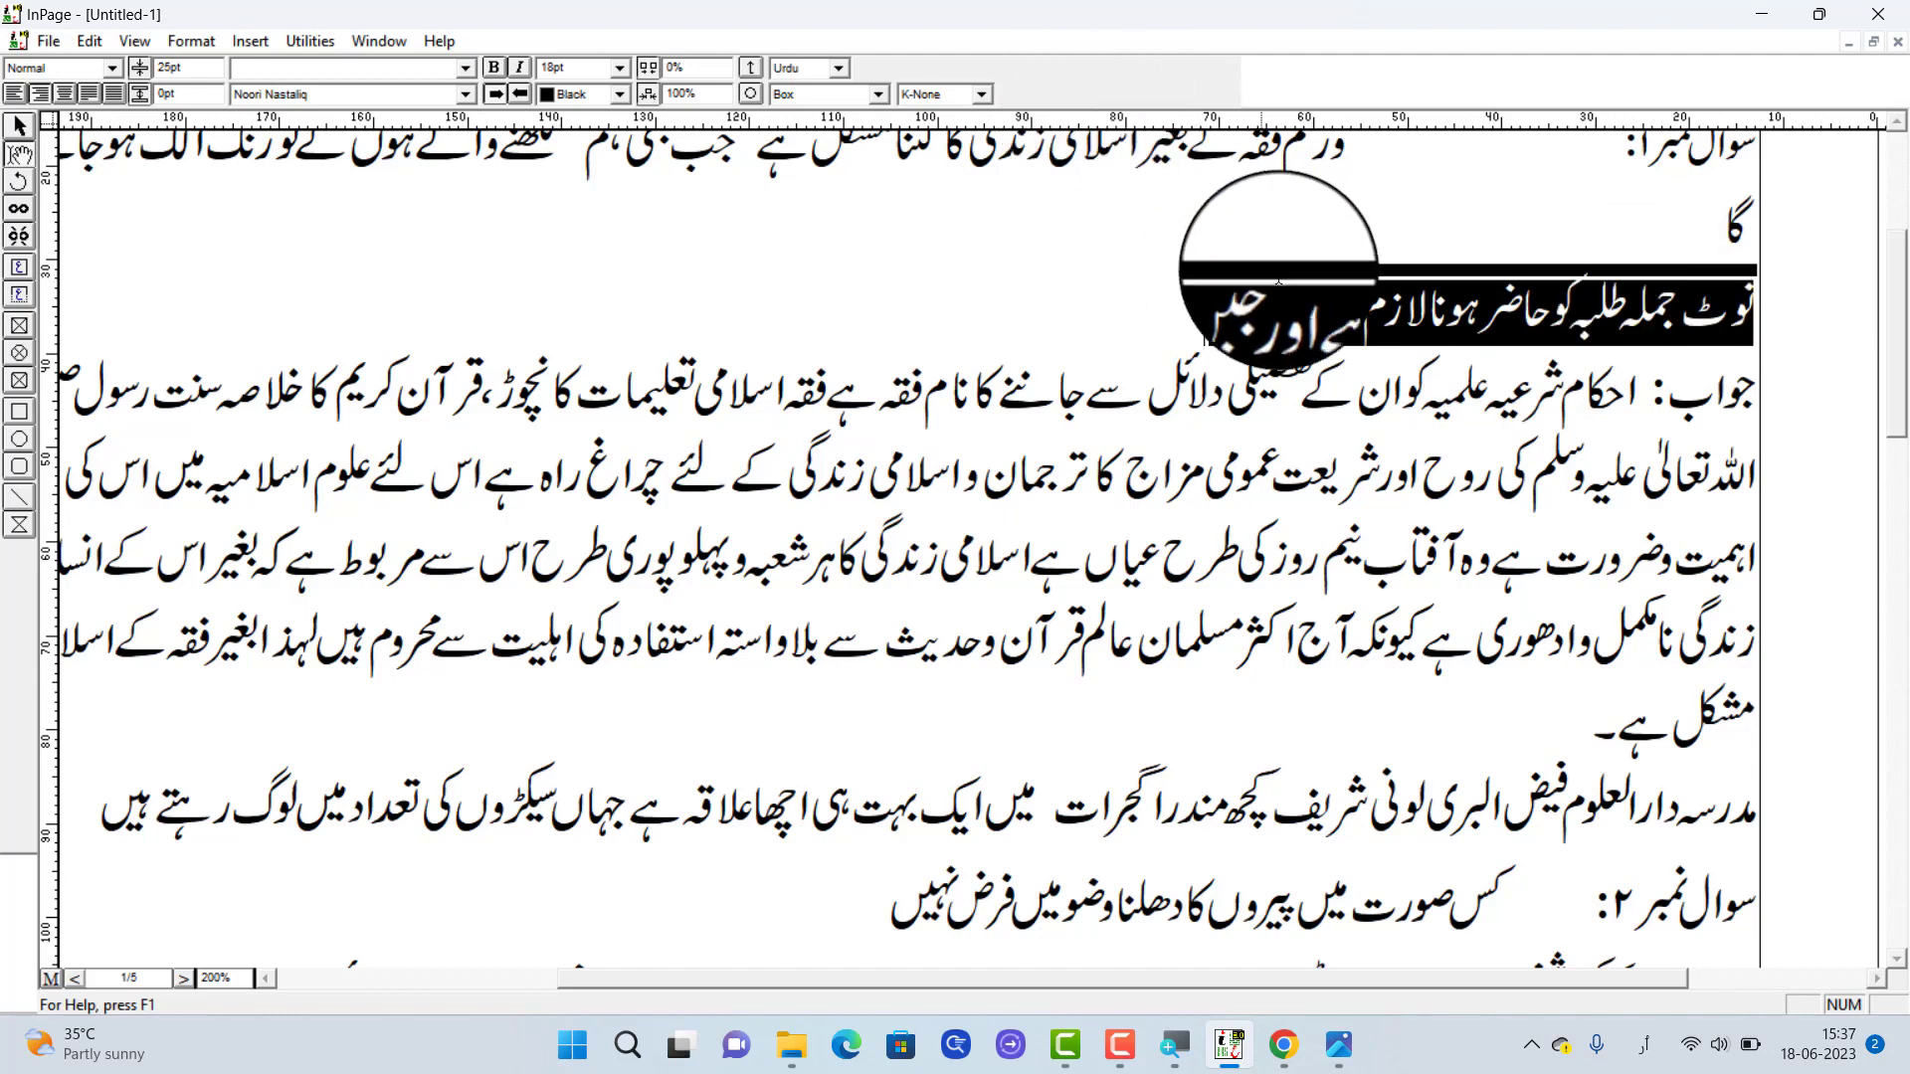
left_click(811, 93)
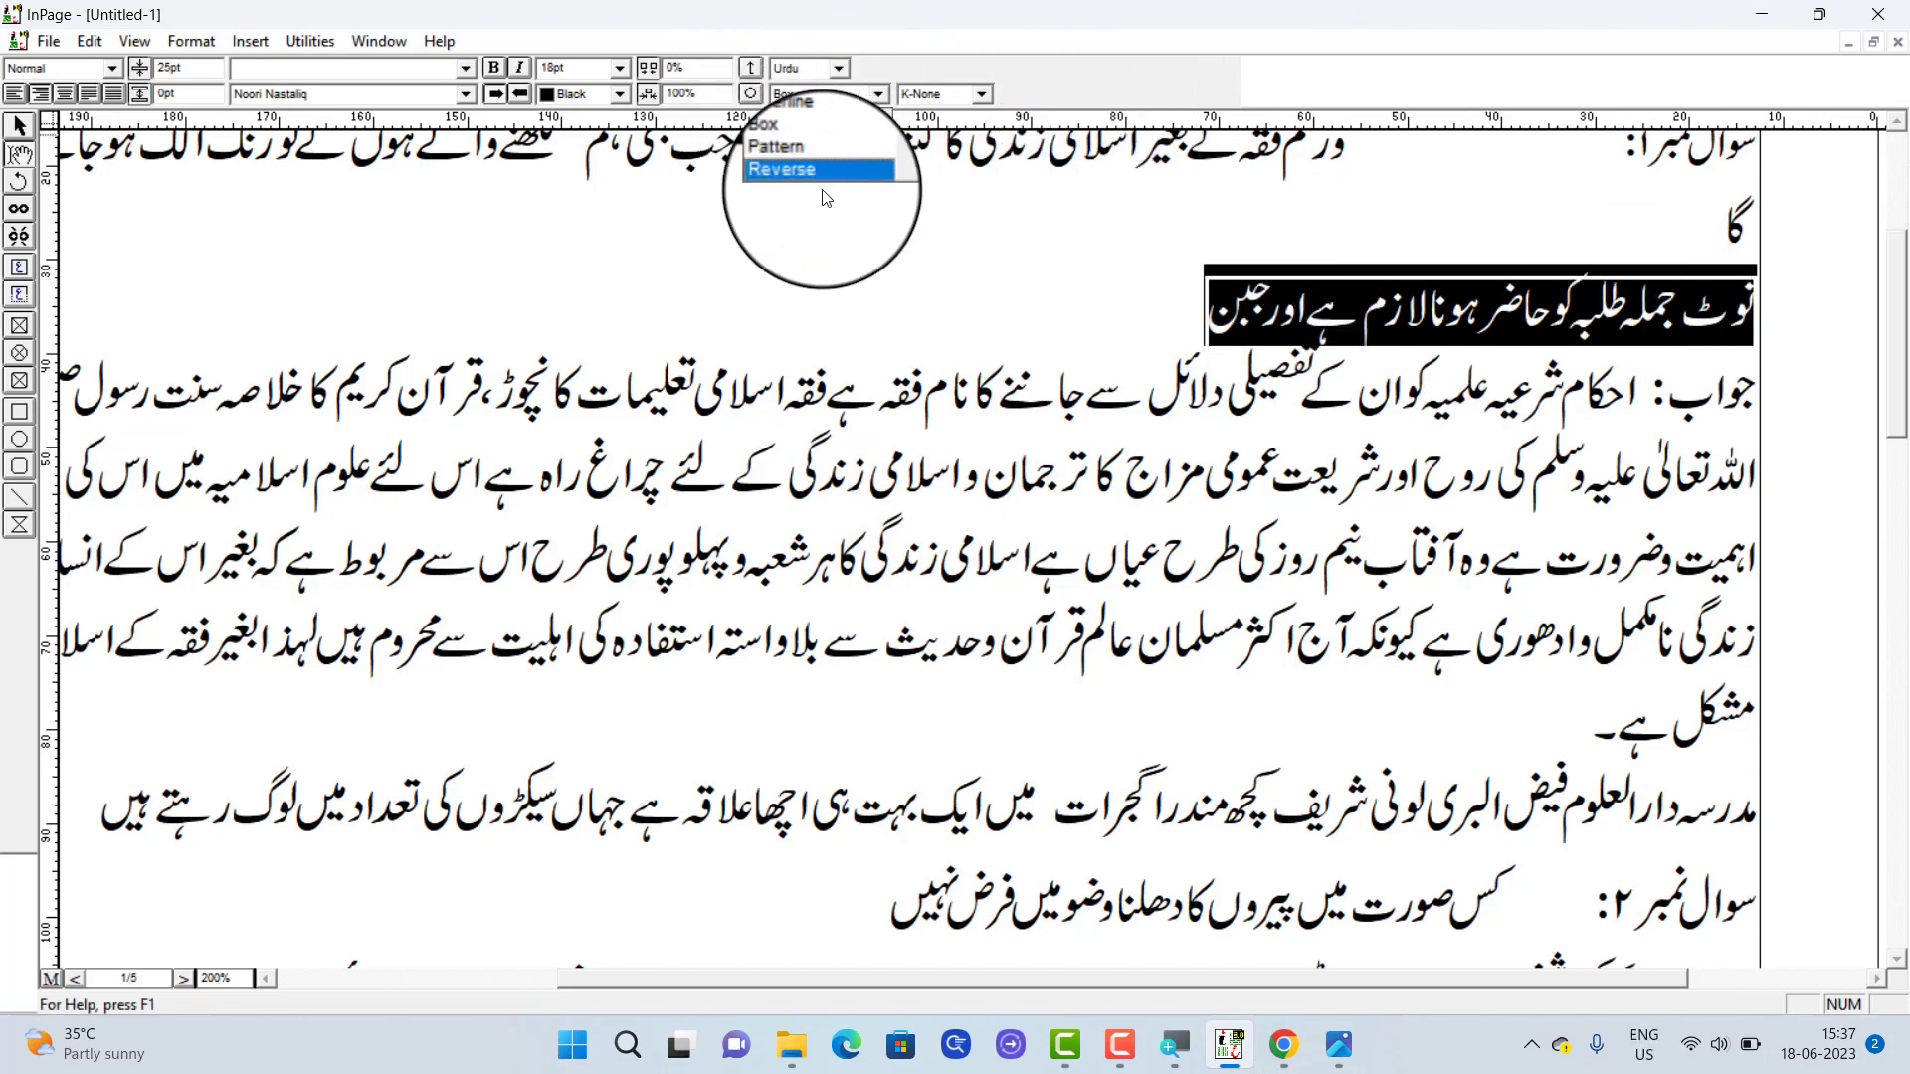
left_click(804, 161)
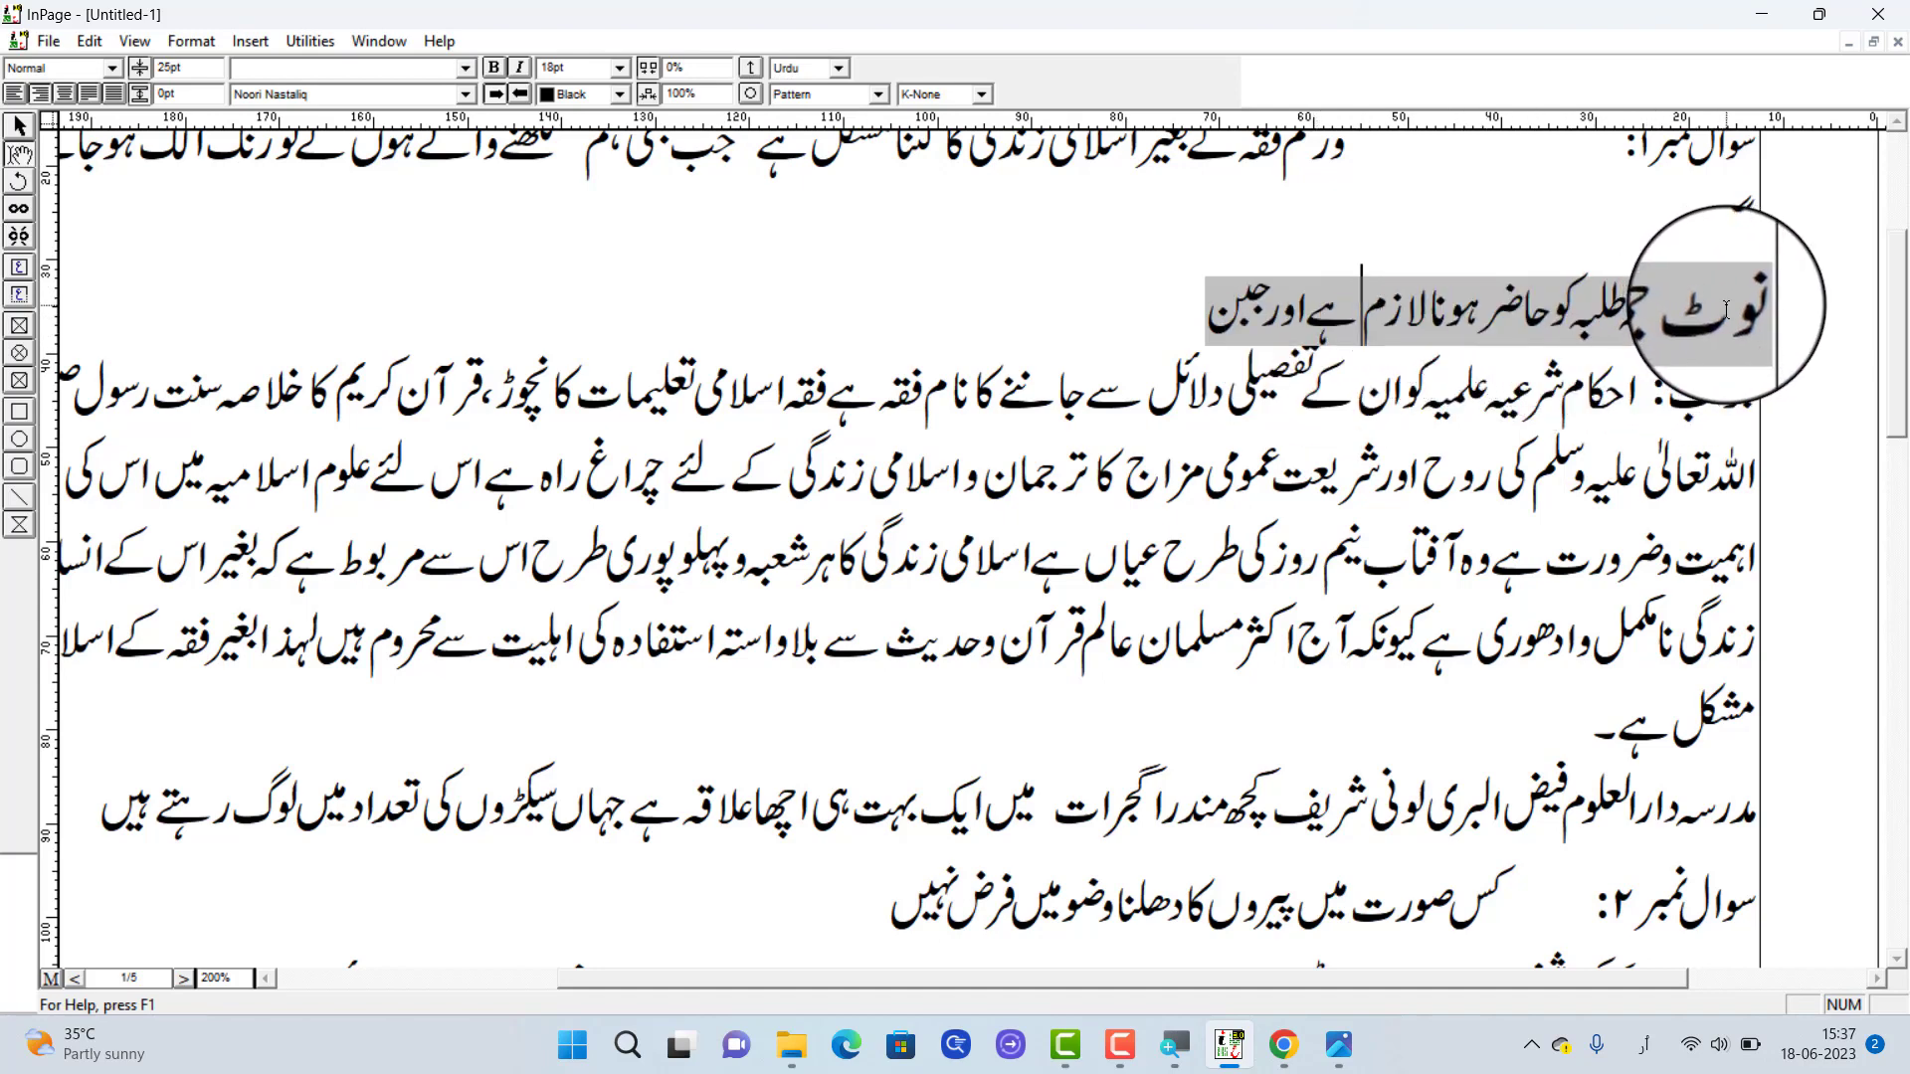
Colour the whole patterned note line's text Red and clear the selection
left_click_drag(1758, 303, 1209, 319)
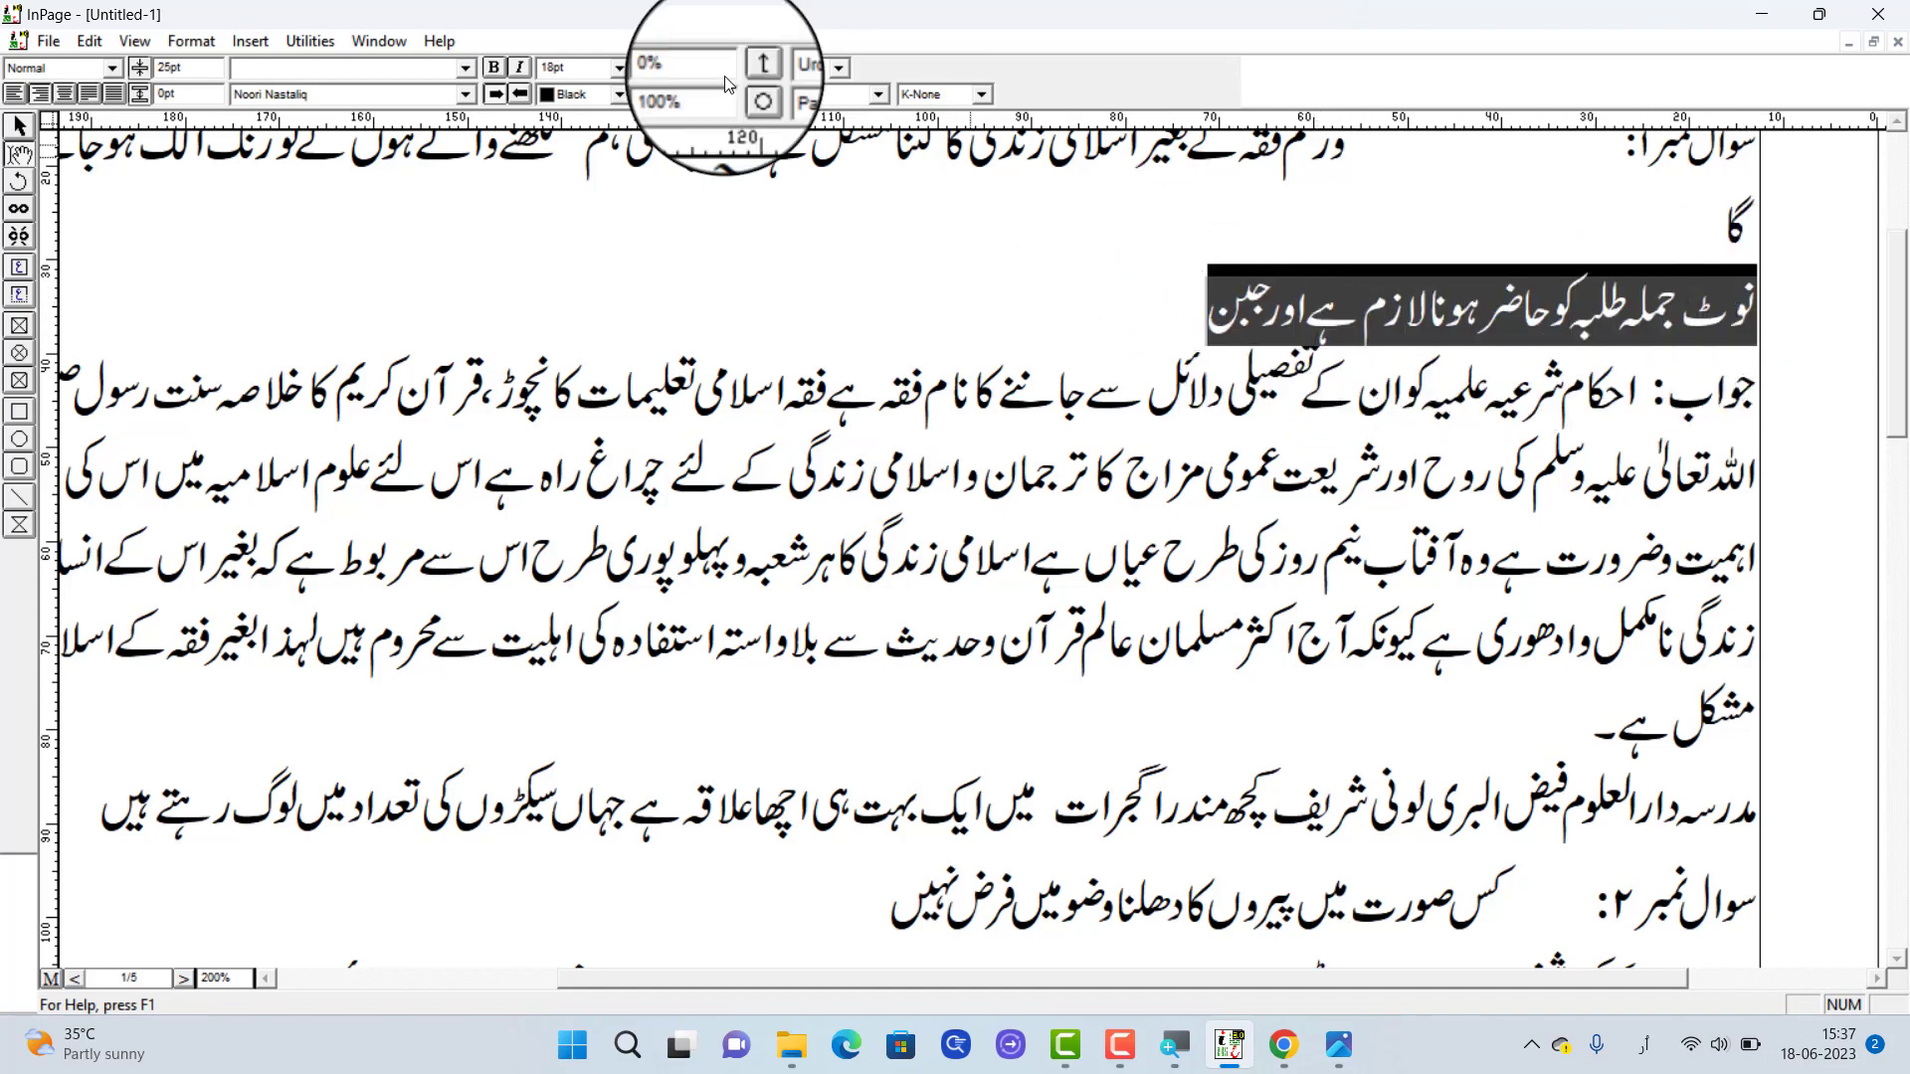
left_click(581, 94)
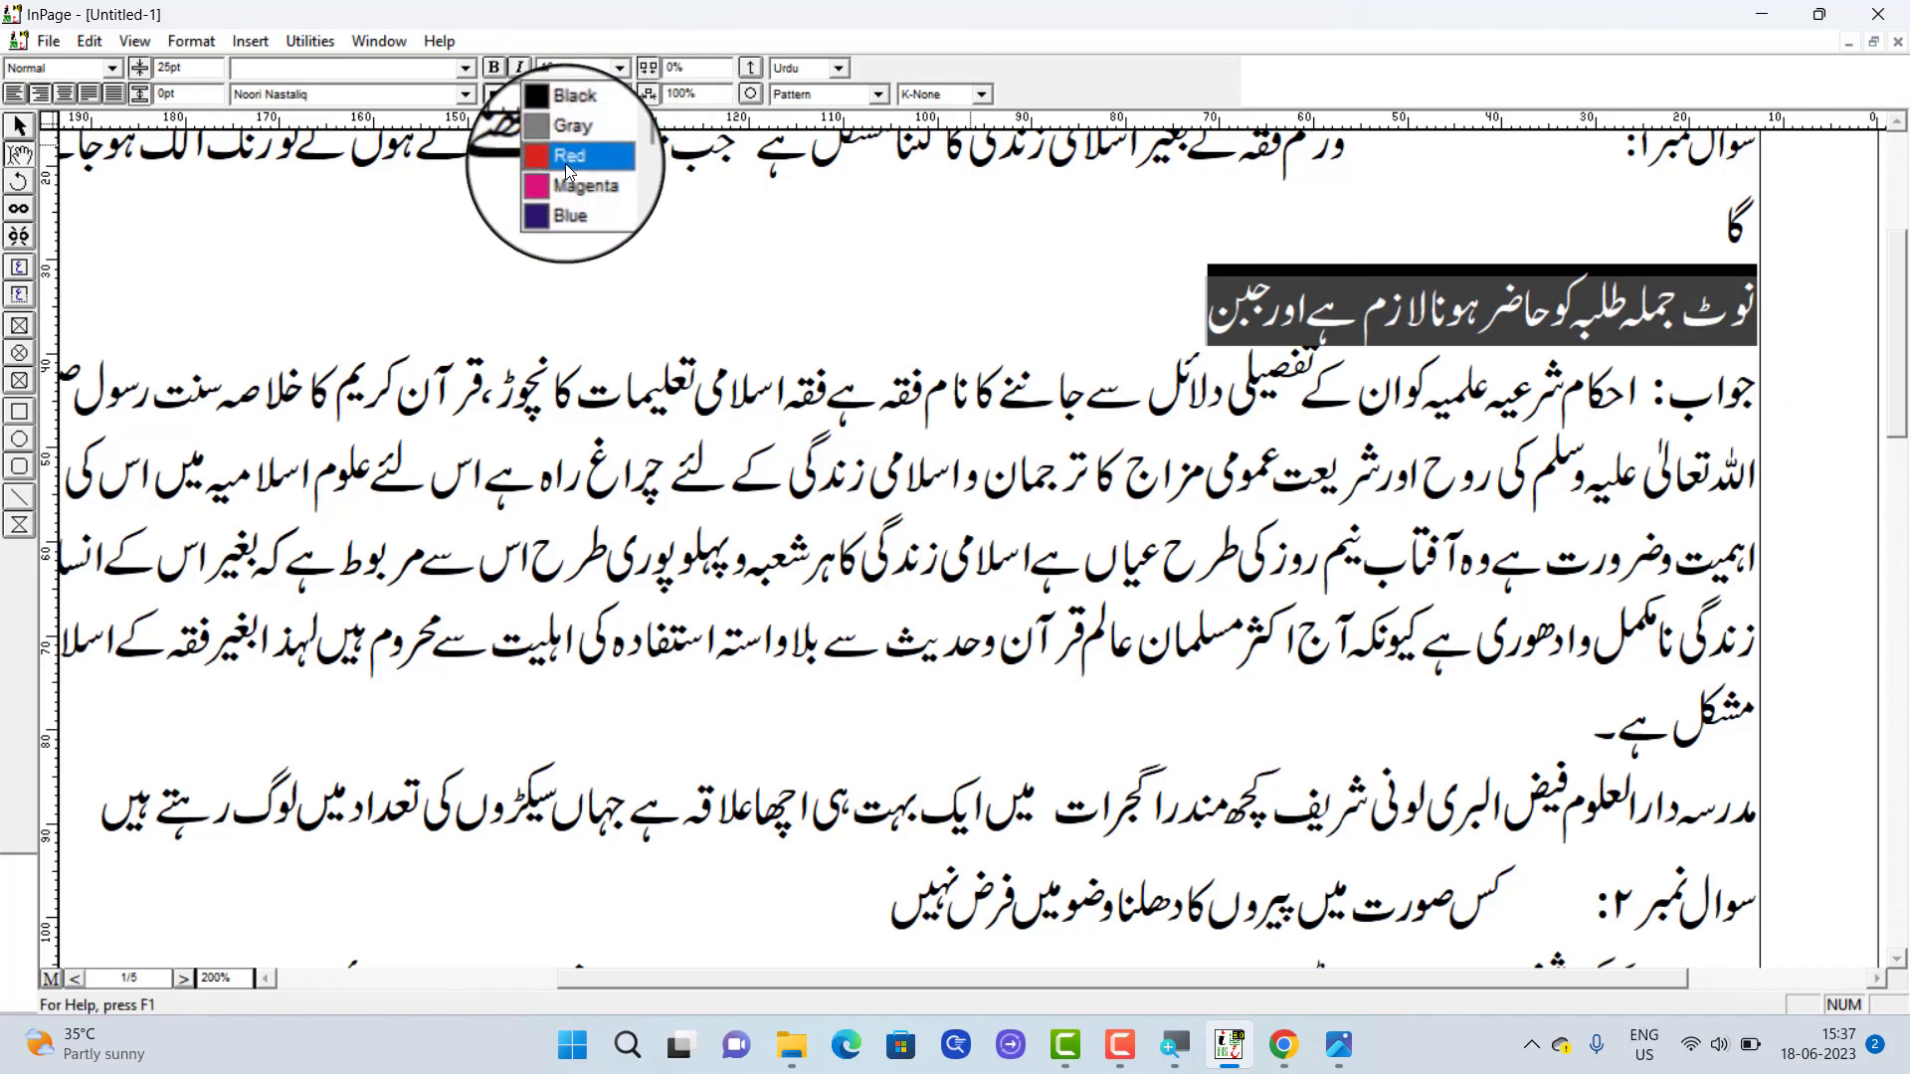
left_click(565, 160)
left_click_drag(1681, 303, 1219, 318)
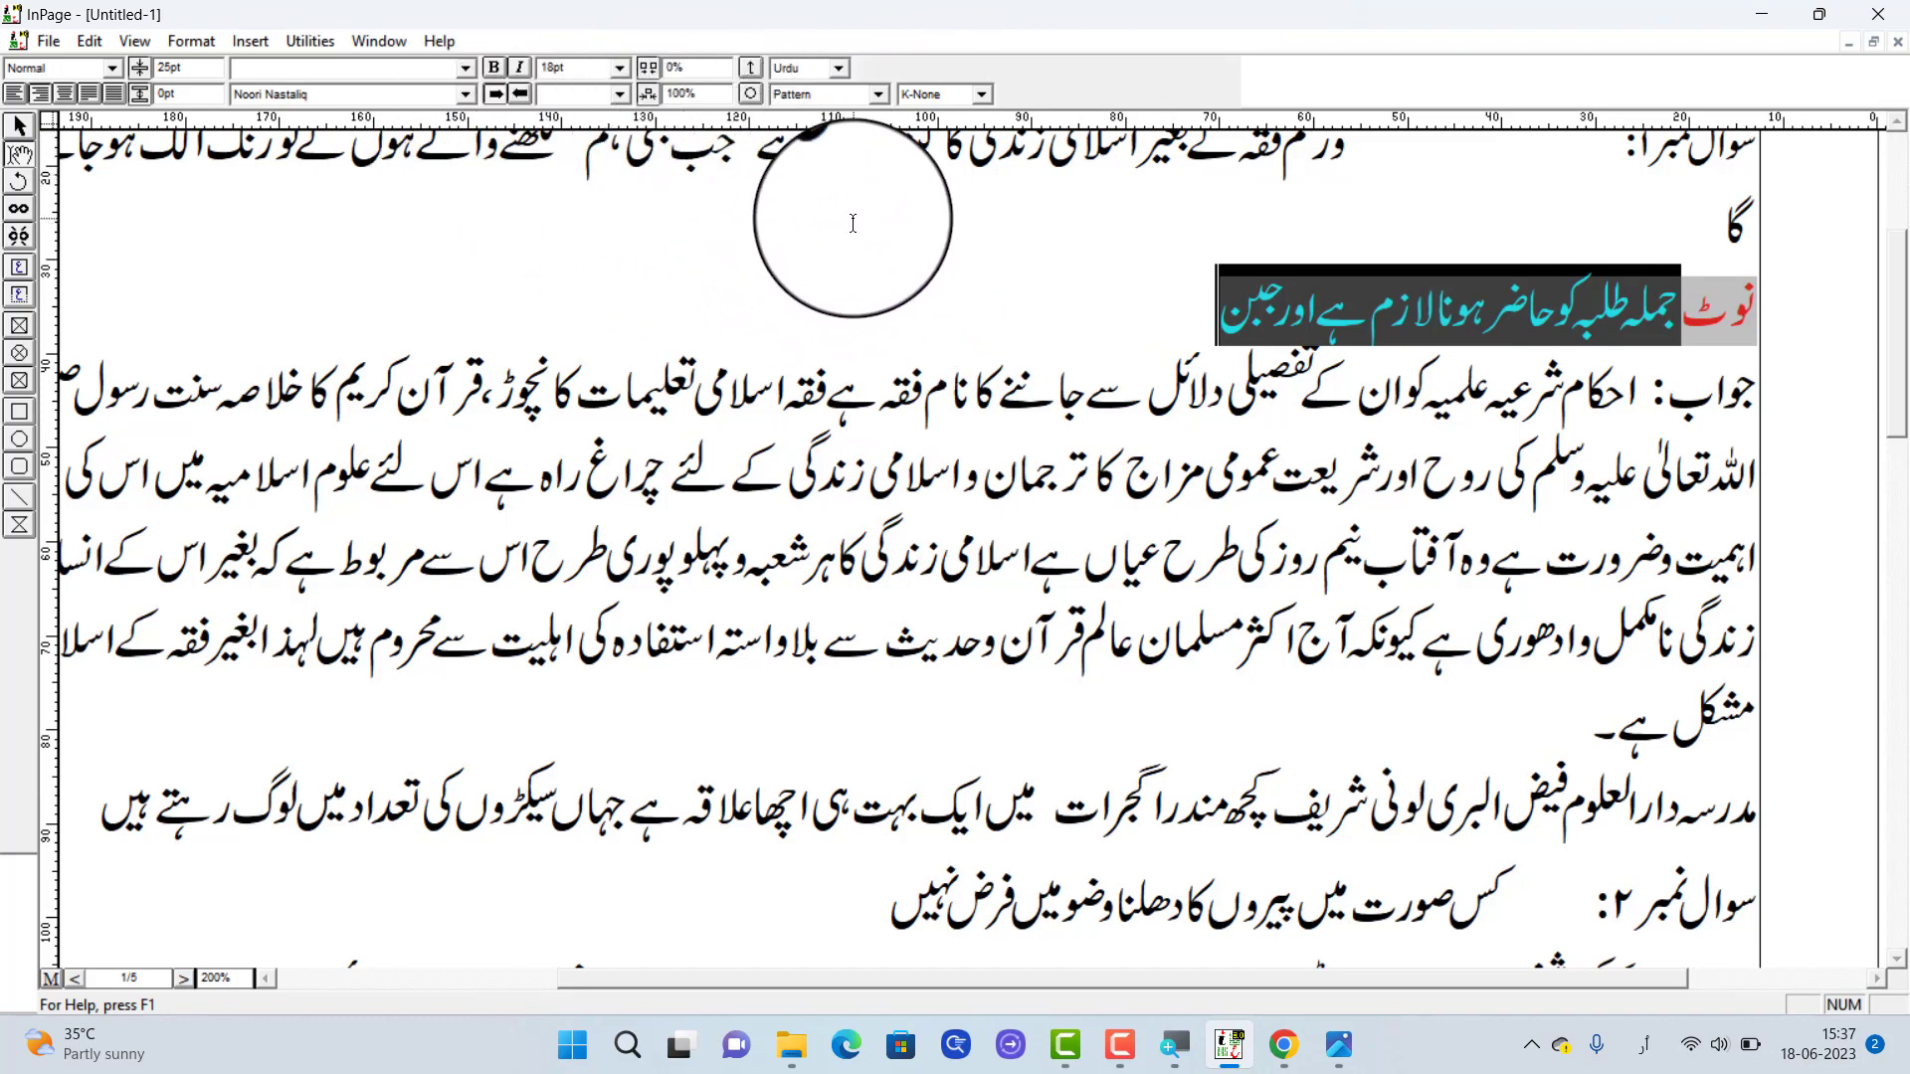
left_click(1225, 317)
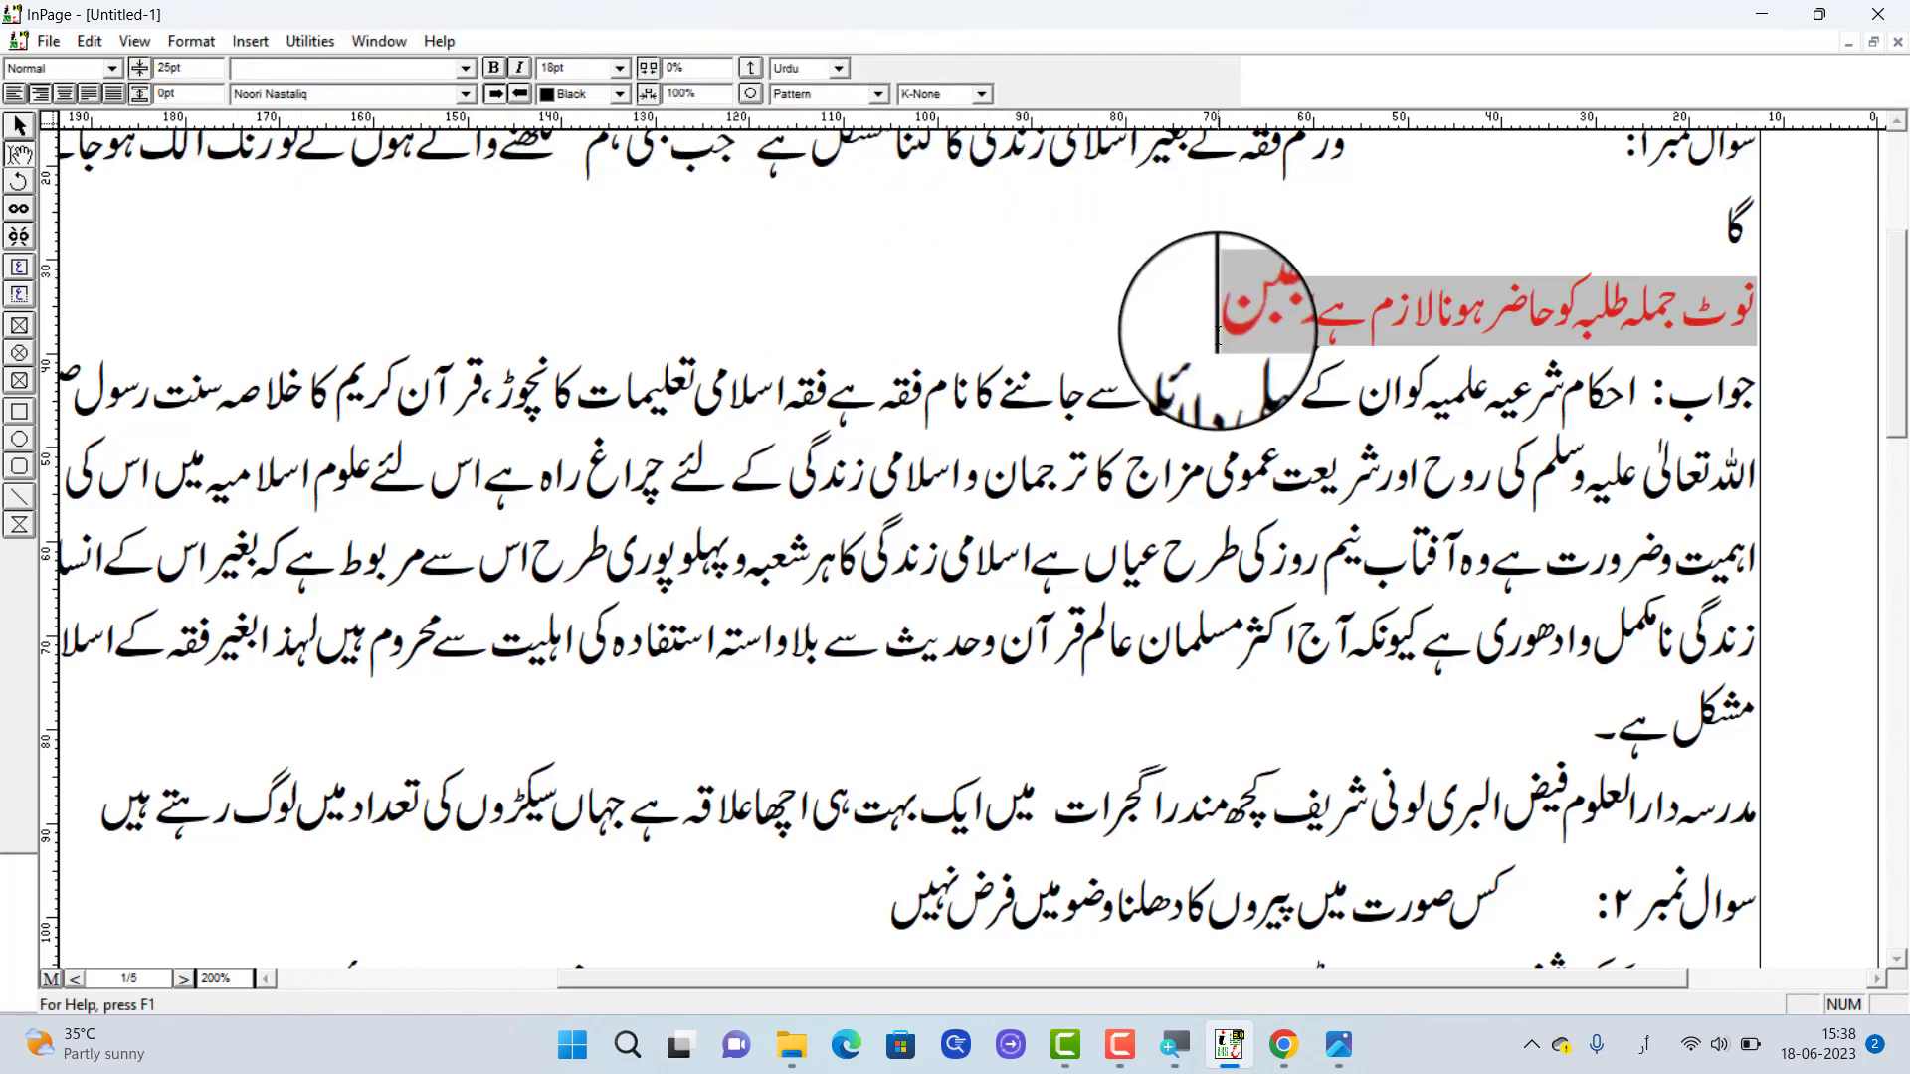
left_click(1379, 316)
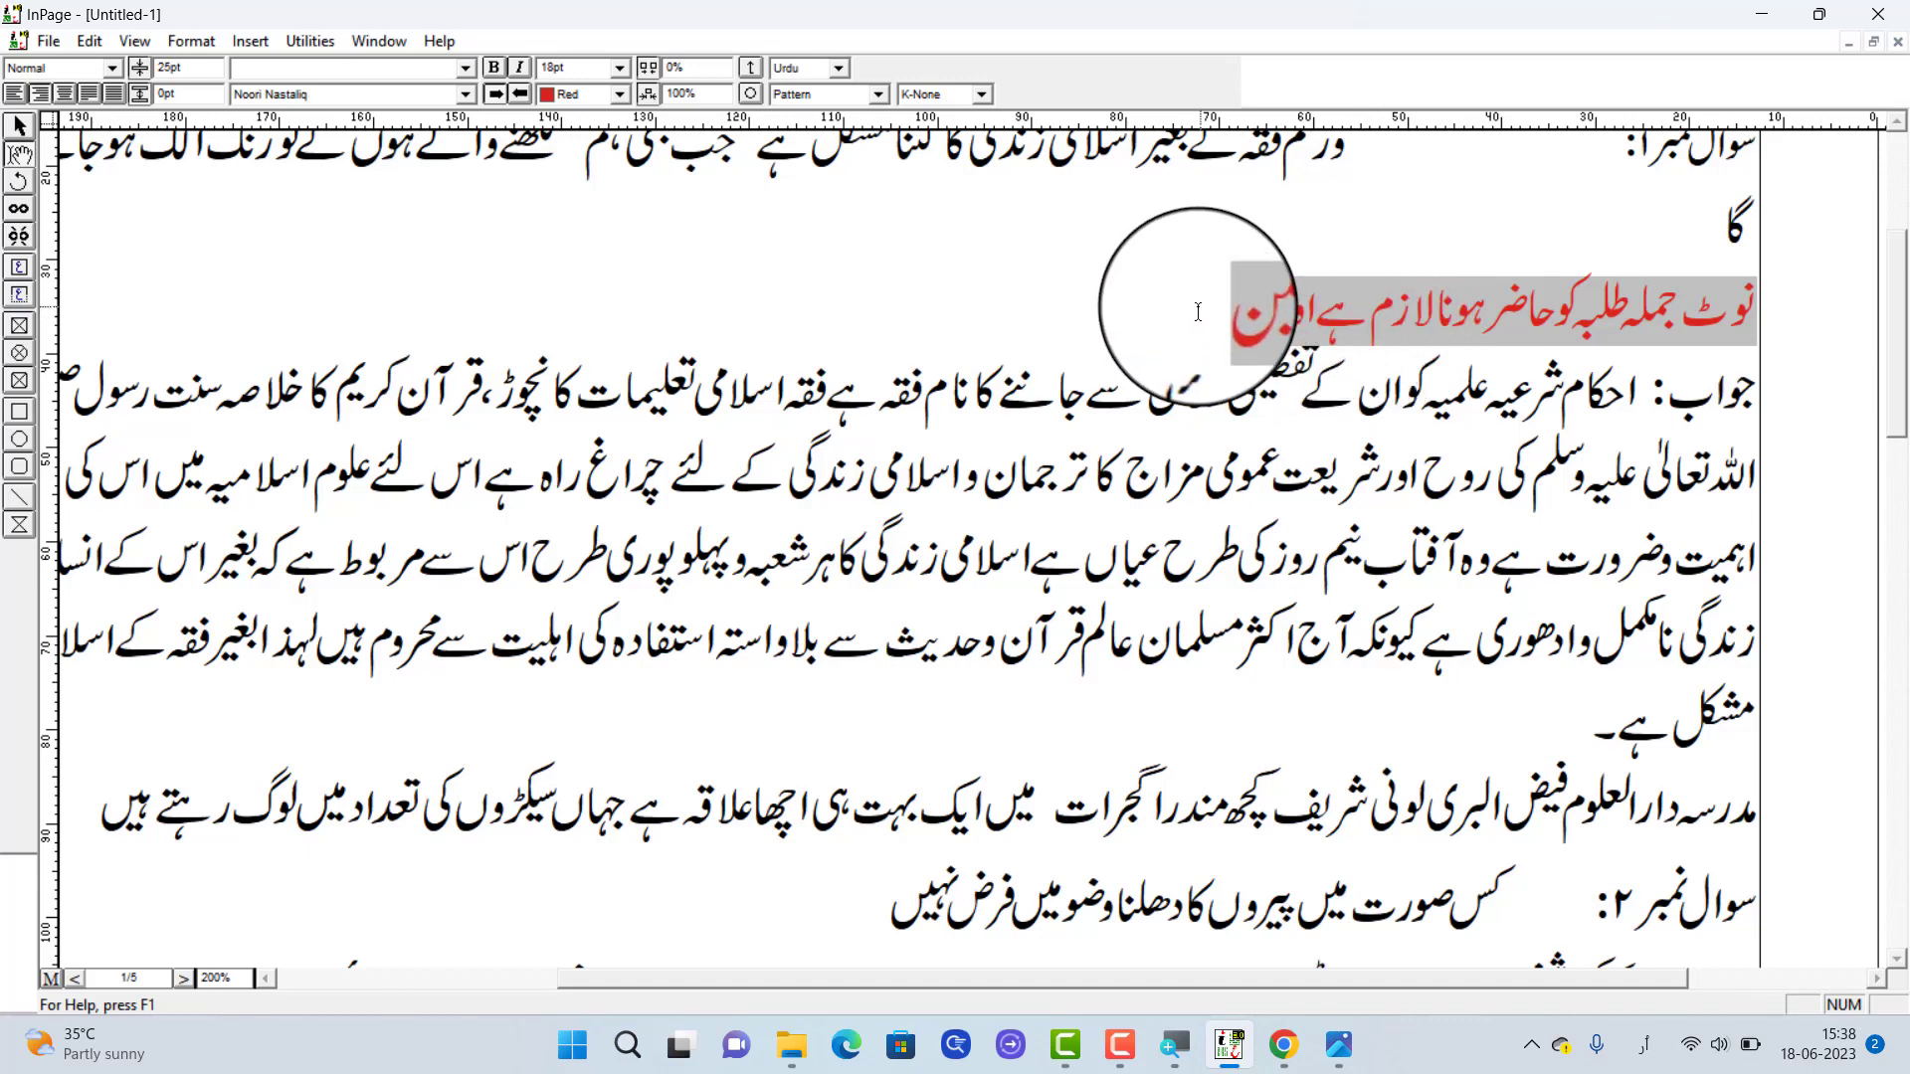